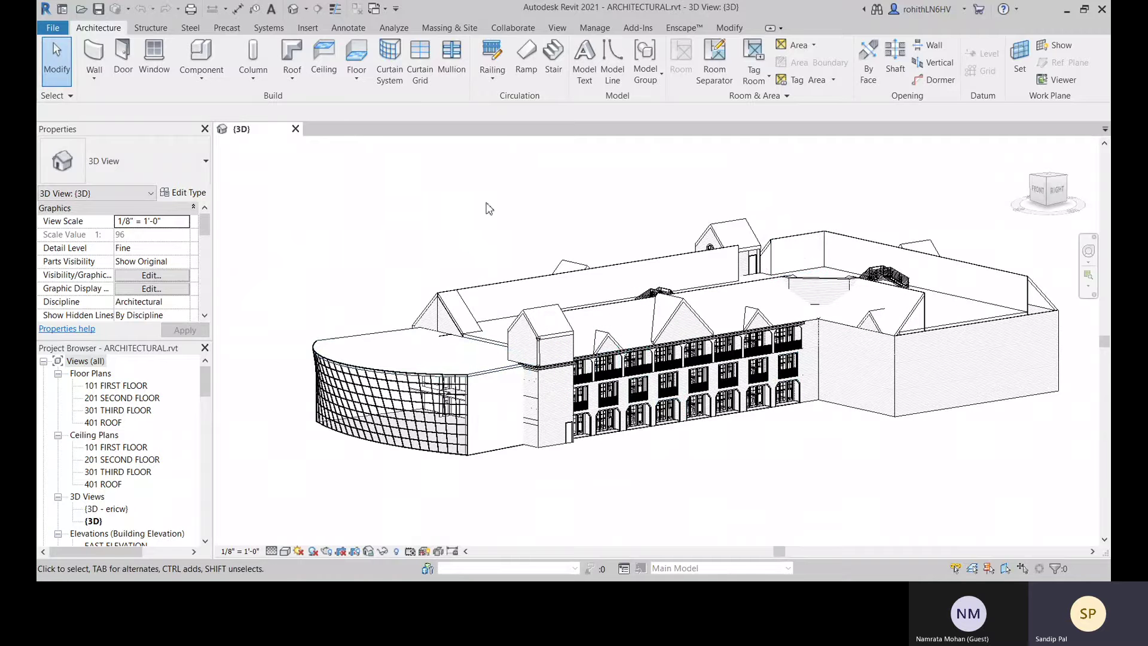
Link the Revit model MECHANICAL.rvt into the project with Auto - Project Base Point to Project Base Point positioning
click(318, 28)
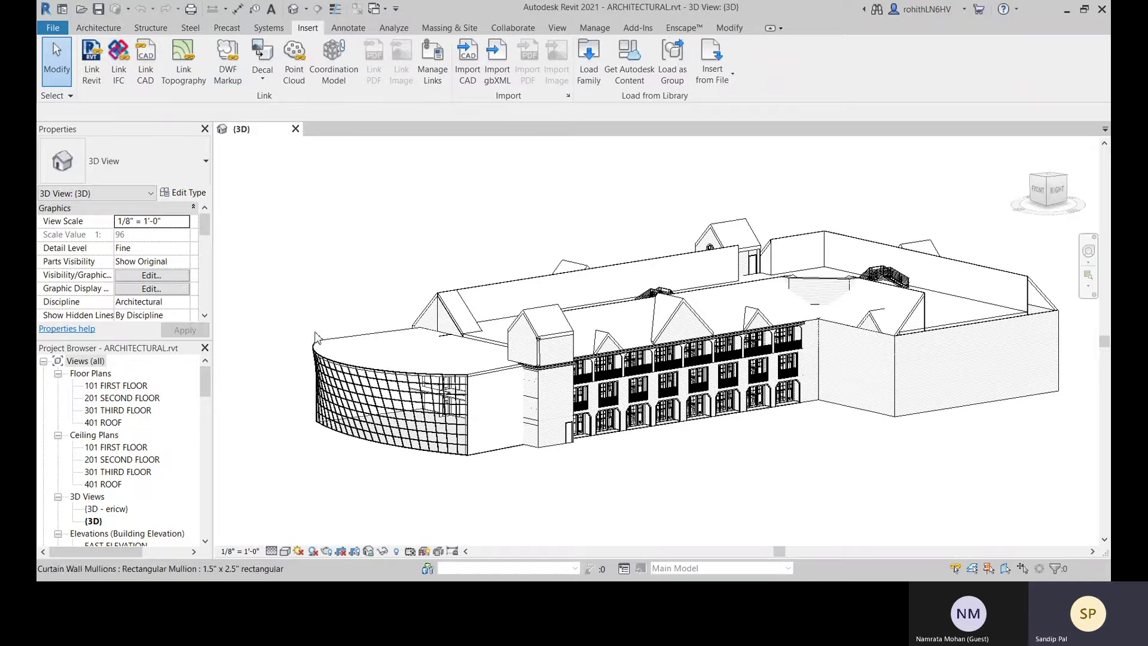
middle_drag(566, 487, 568, 481)
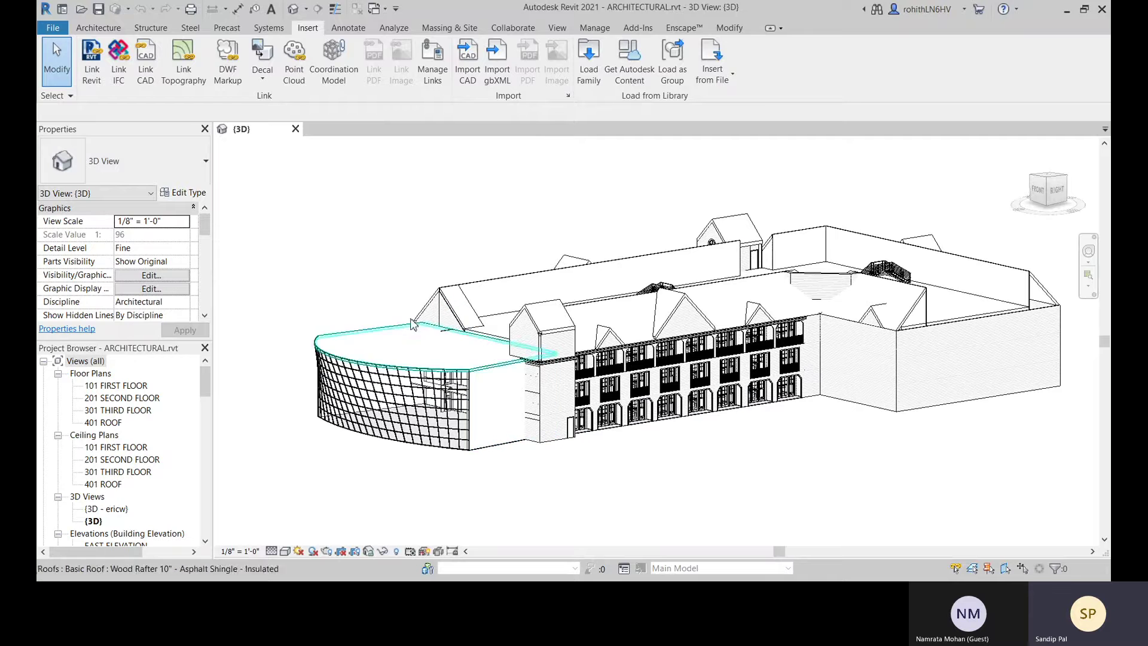
middle_drag(788, 476, 759, 487)
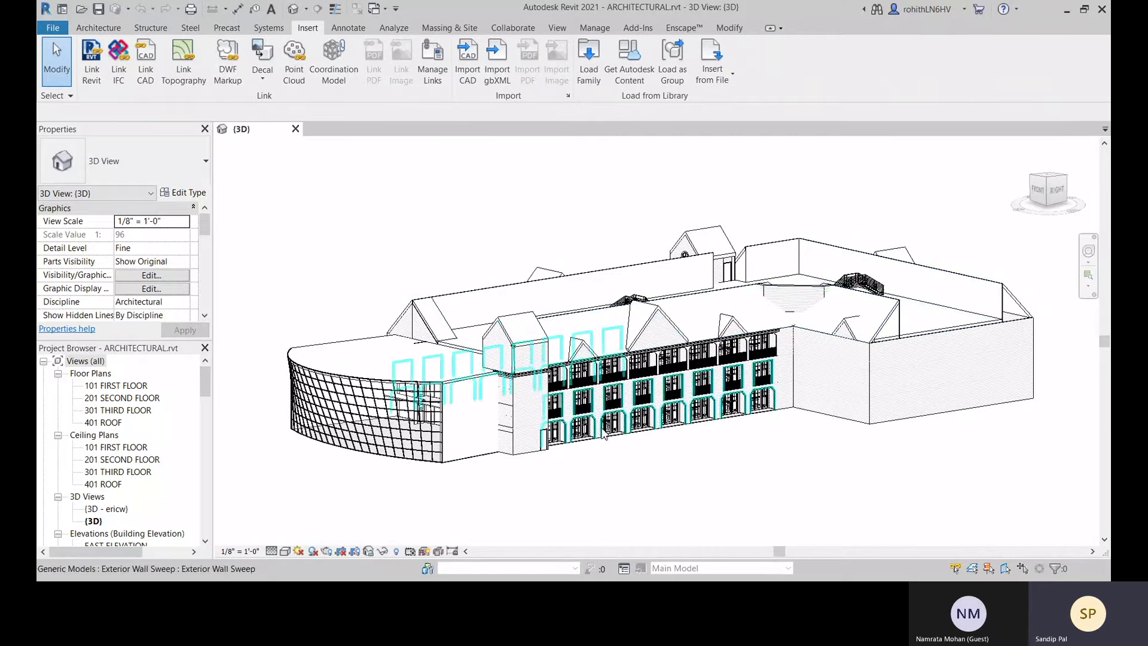
click(91, 71)
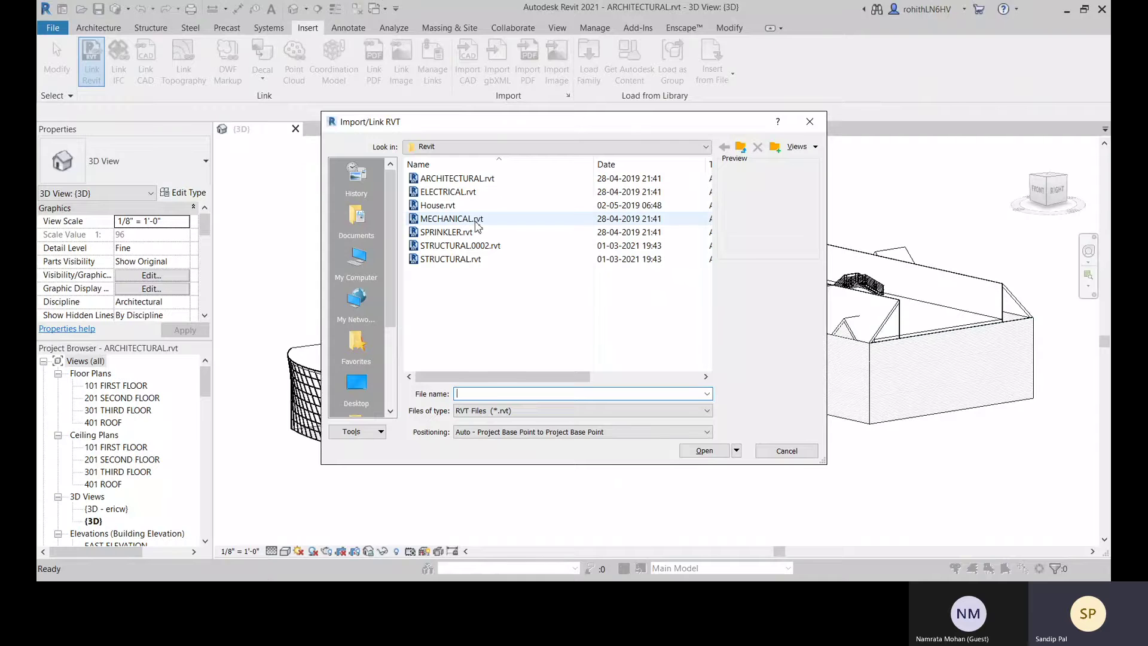
click(476, 221)
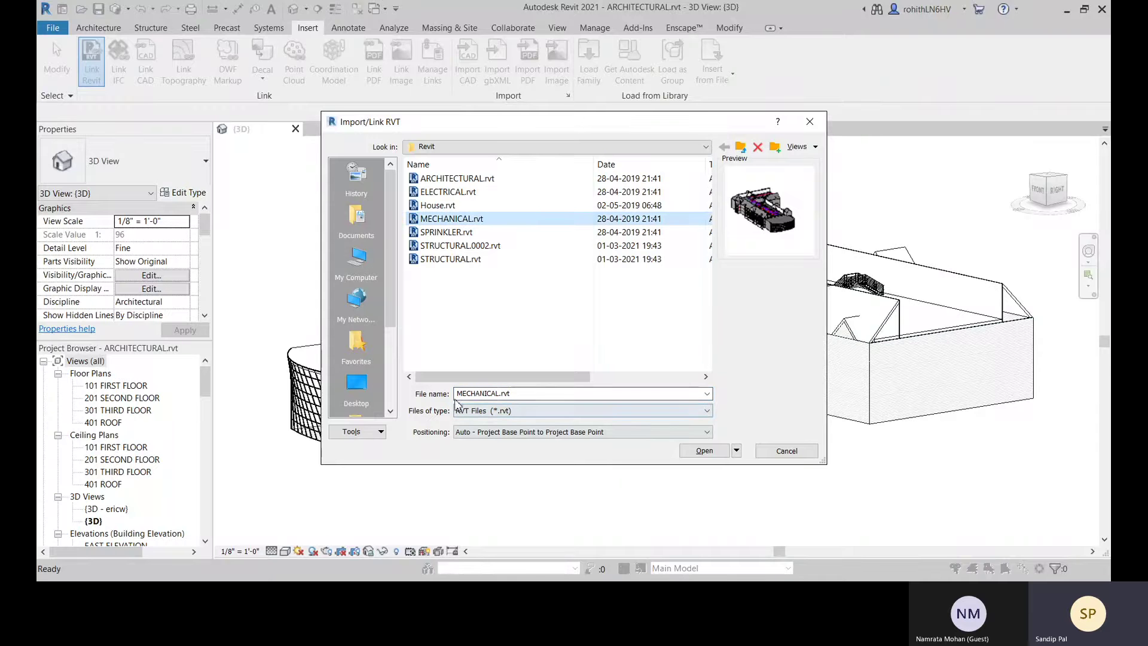
click(497, 412)
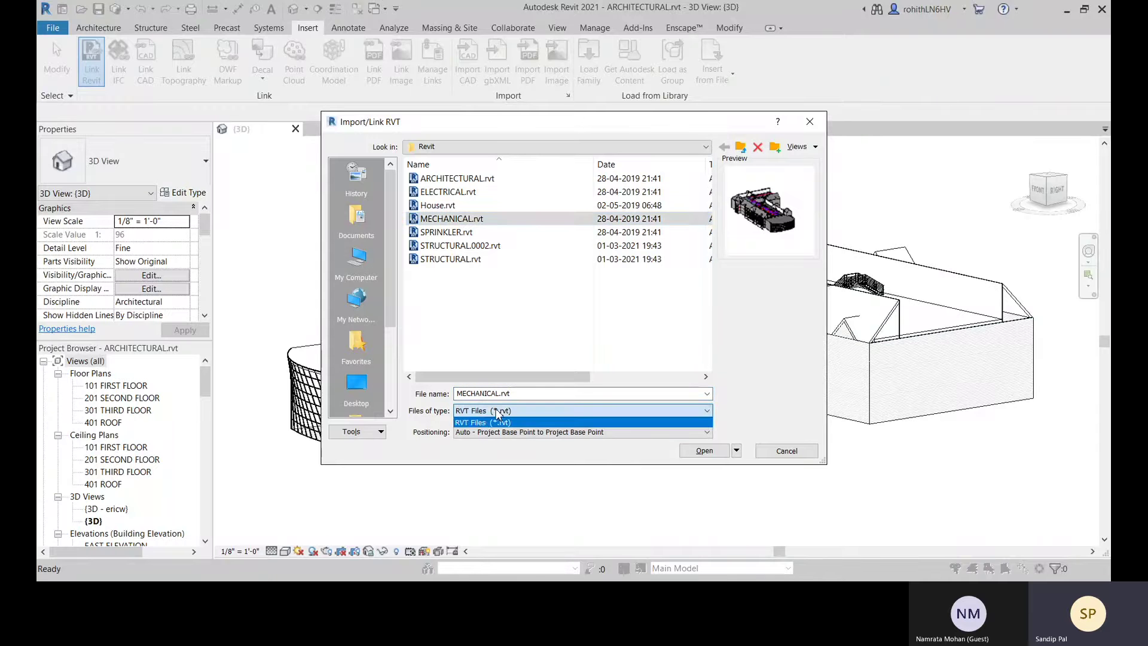
click(496, 422)
click(496, 433)
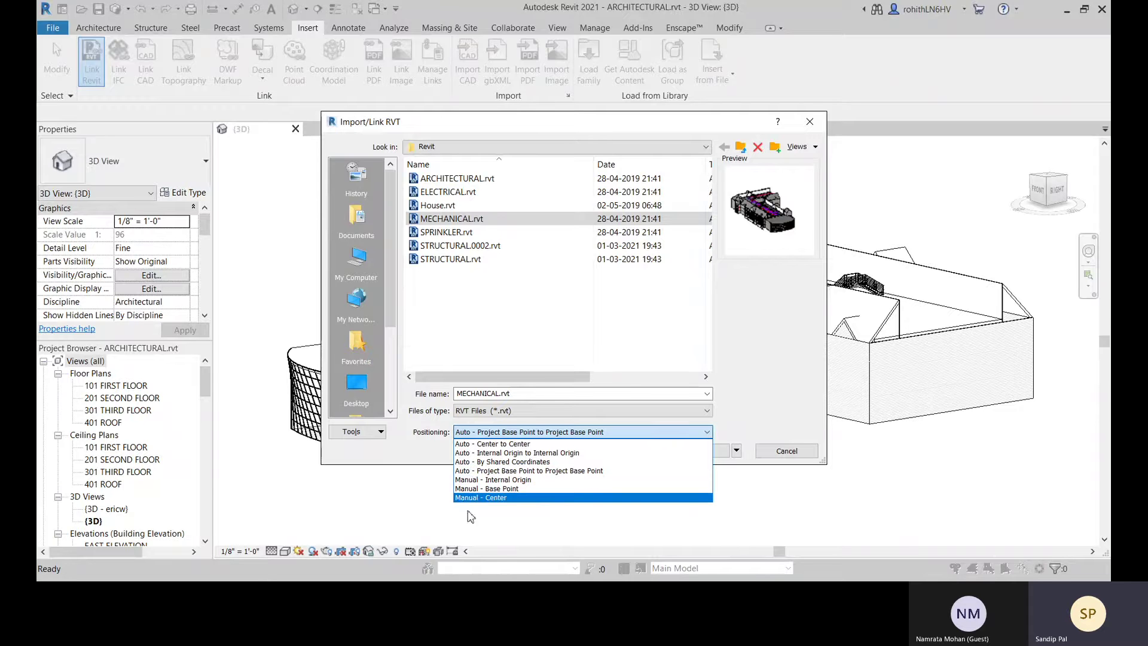
click(521, 471)
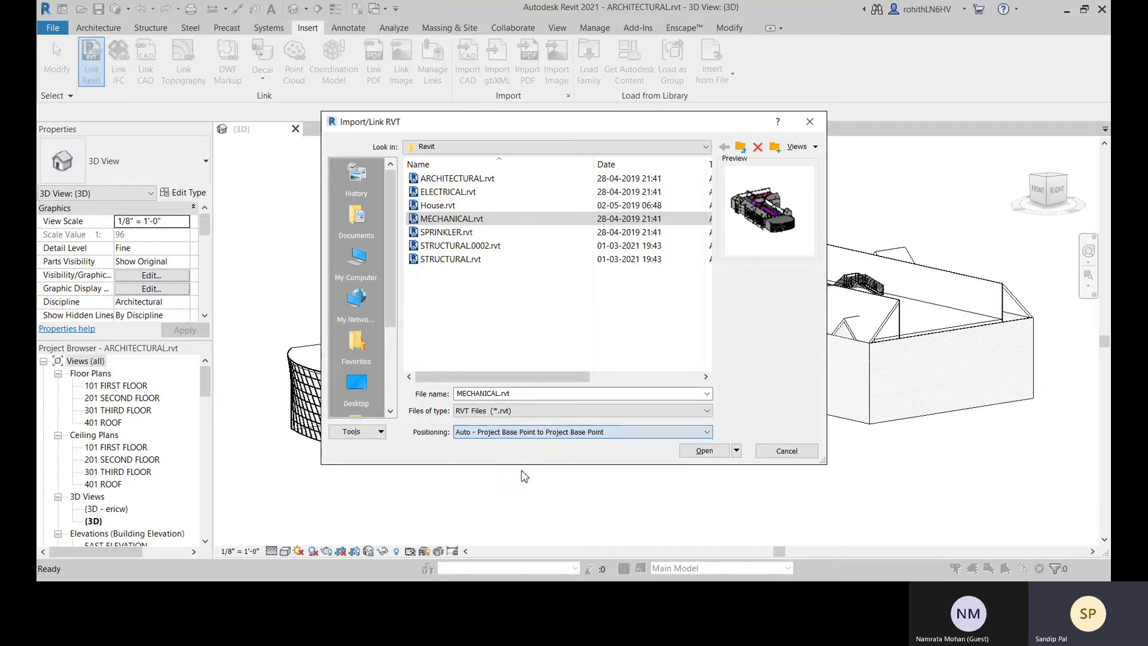
click(702, 453)
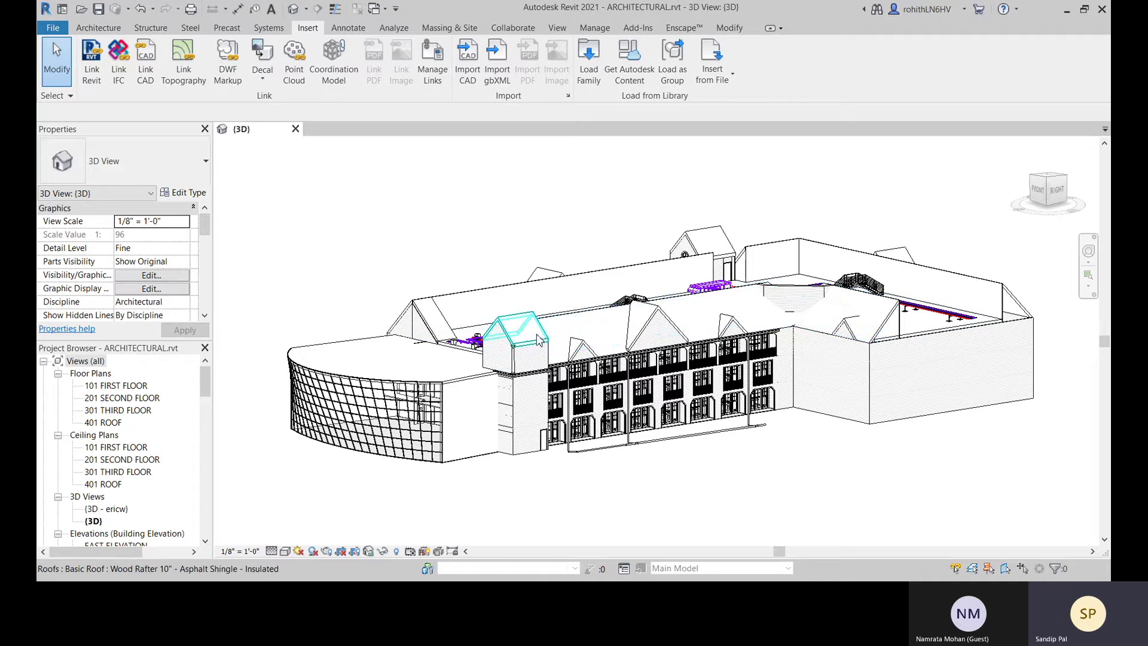
Inspect the linked mechanical model in the 3D view and on the 101 FIRST FLOOR plan
shift+middle_drag(792, 311, 738, 312)
shift+middle_drag(683, 377, 433, 306)
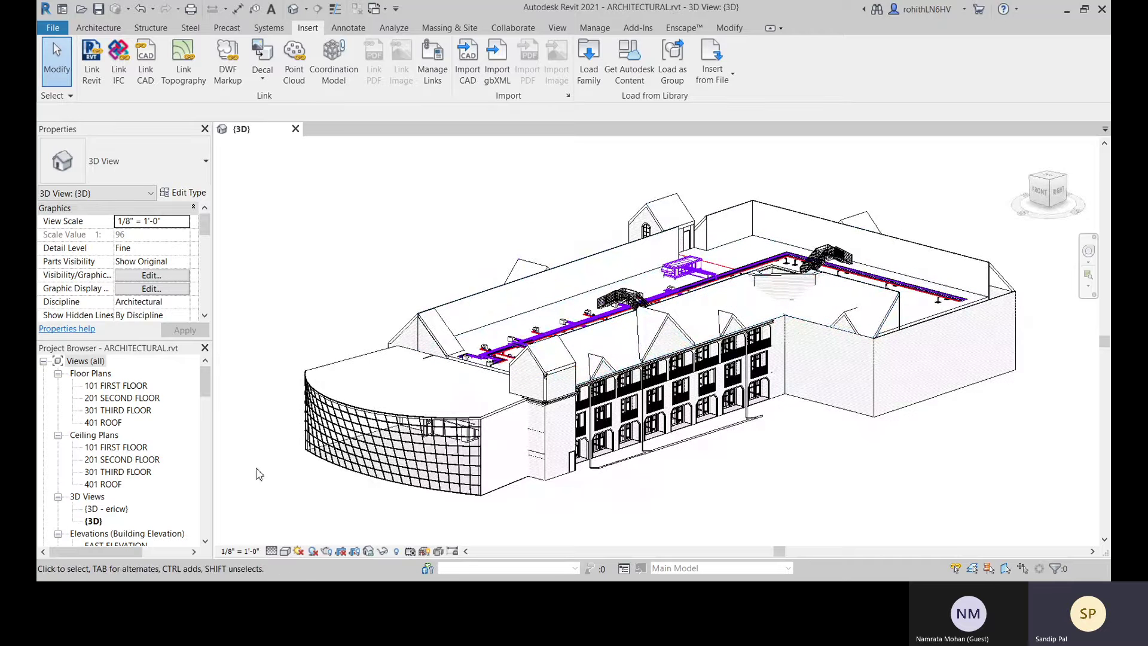
click(113, 387)
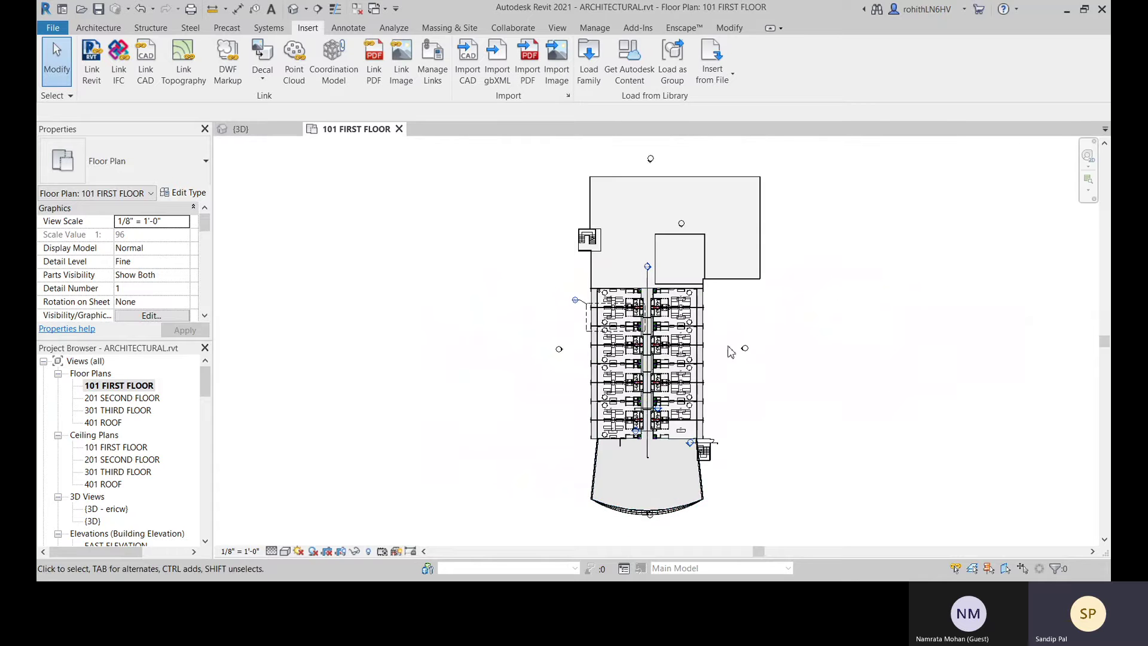
scroll(728, 352, up, 4)
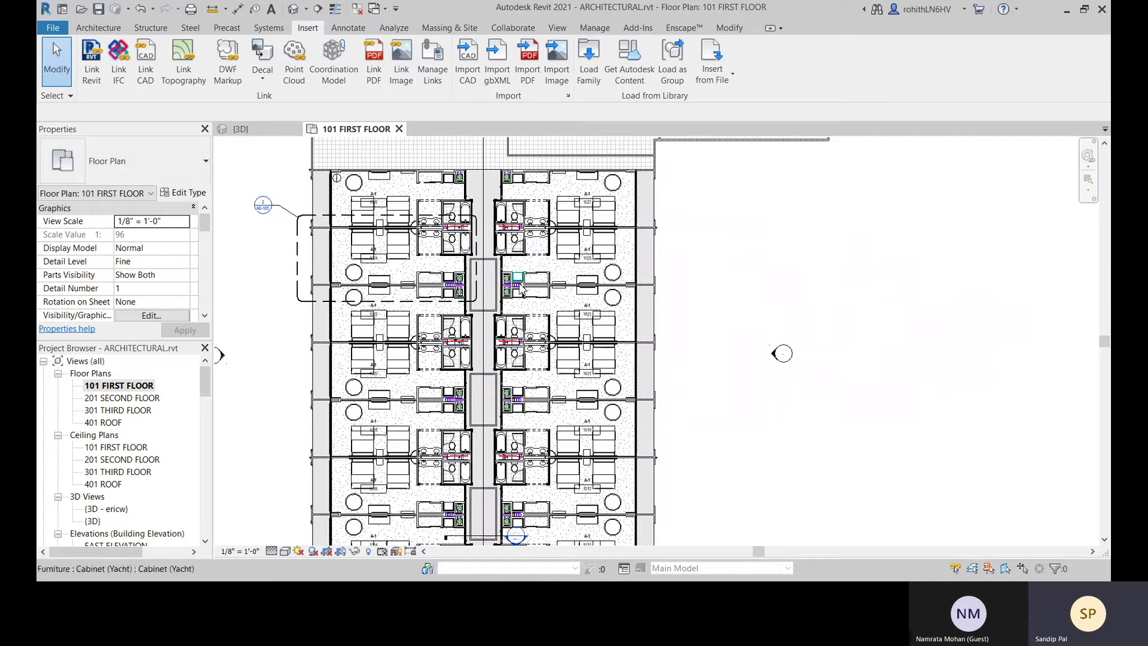
Select the linked MECHANICAL.rvt model in the 3D view and open Manage Links from the 101 FIRST FLOOR plan
click(263, 129)
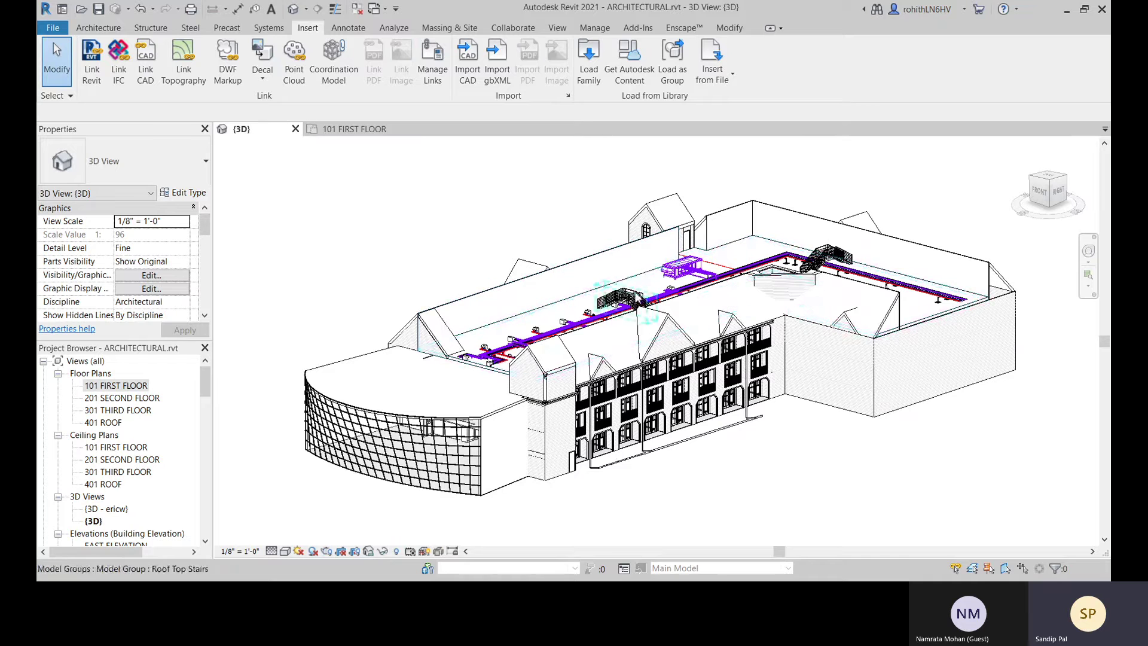
click(749, 431)
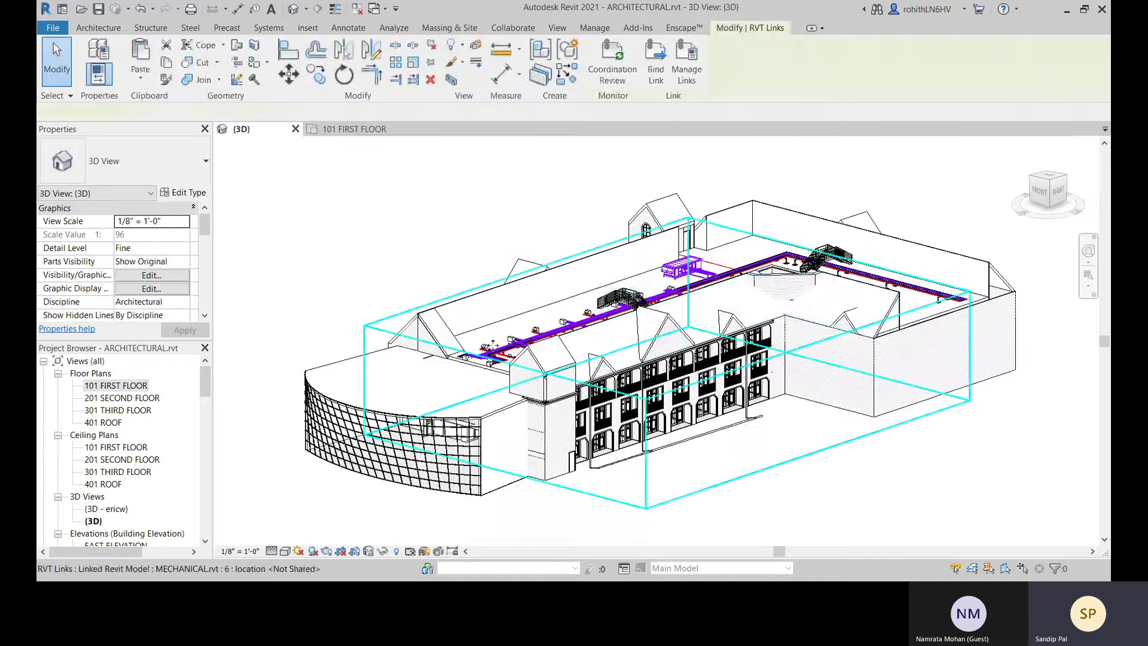
click(346, 133)
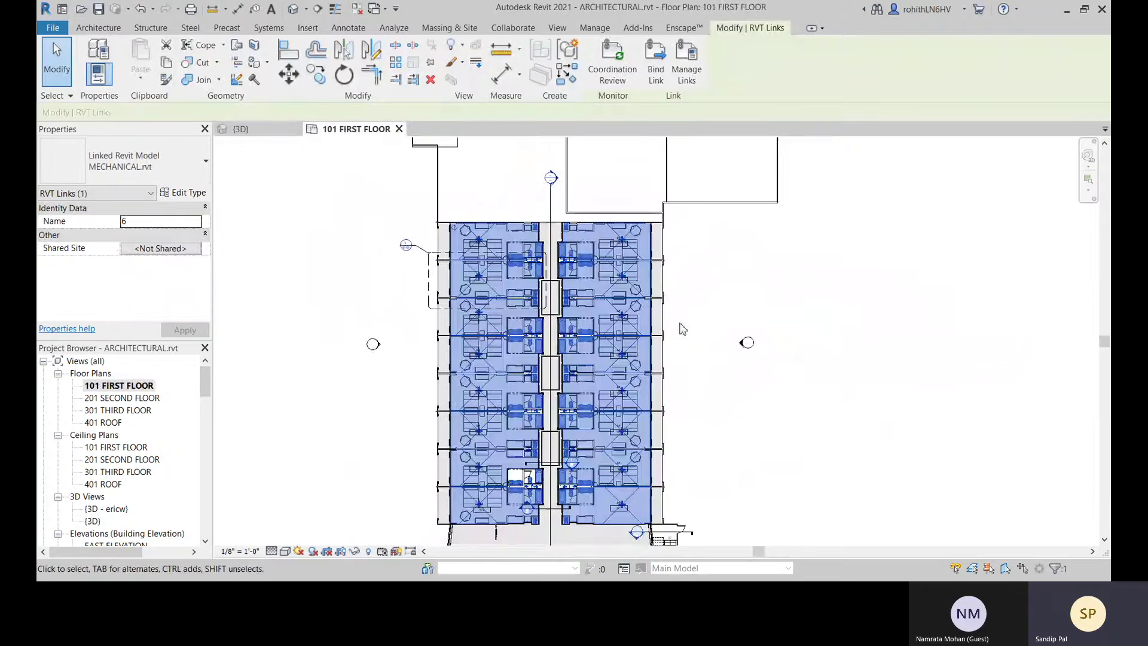
scroll(681, 328, down, 2)
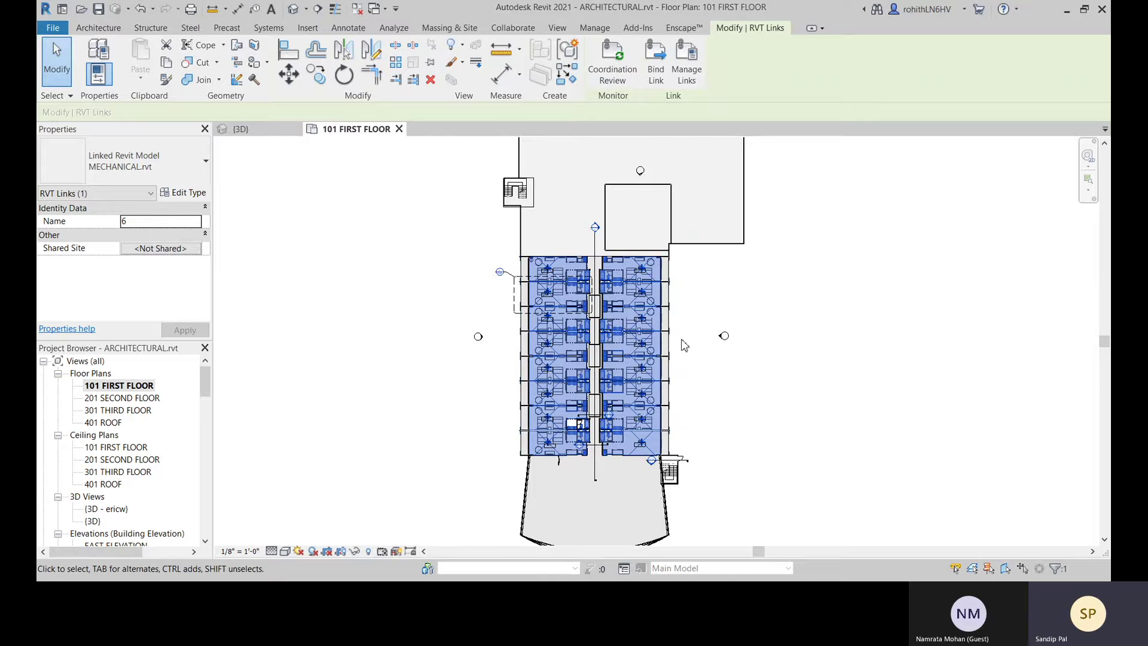
click(686, 71)
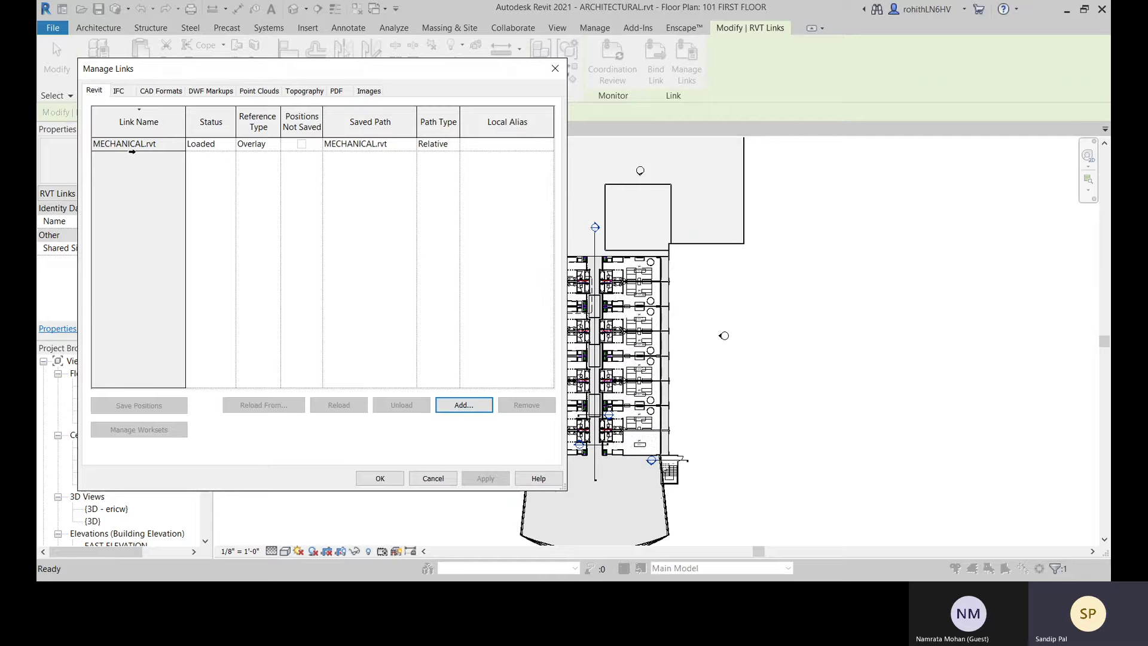
click(112, 144)
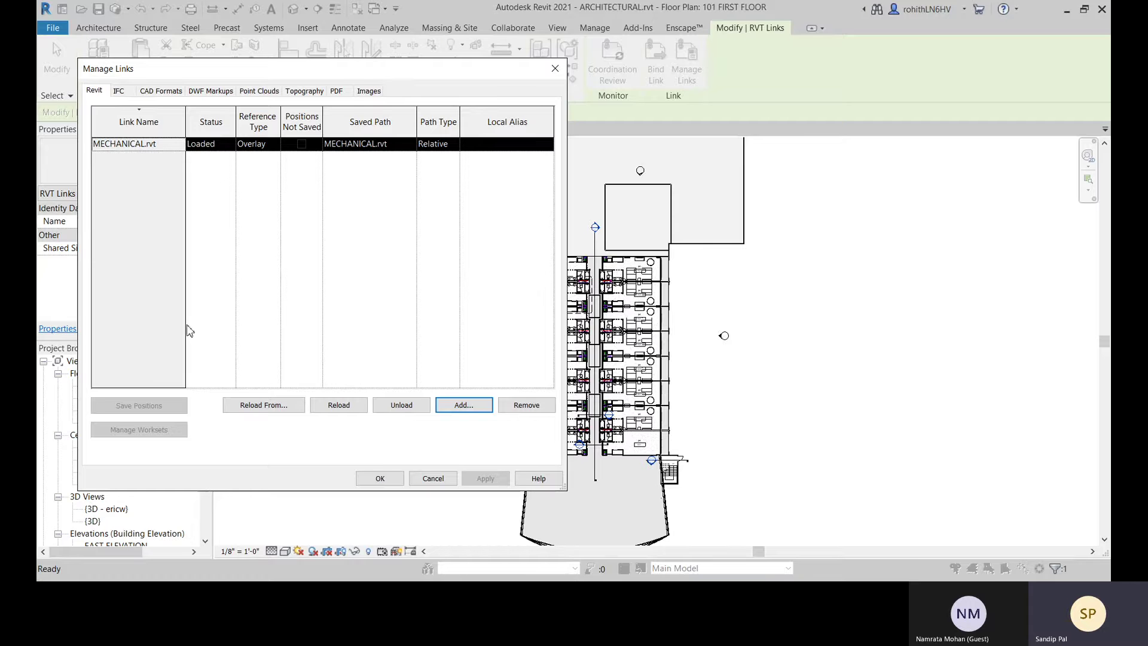
click(264, 405)
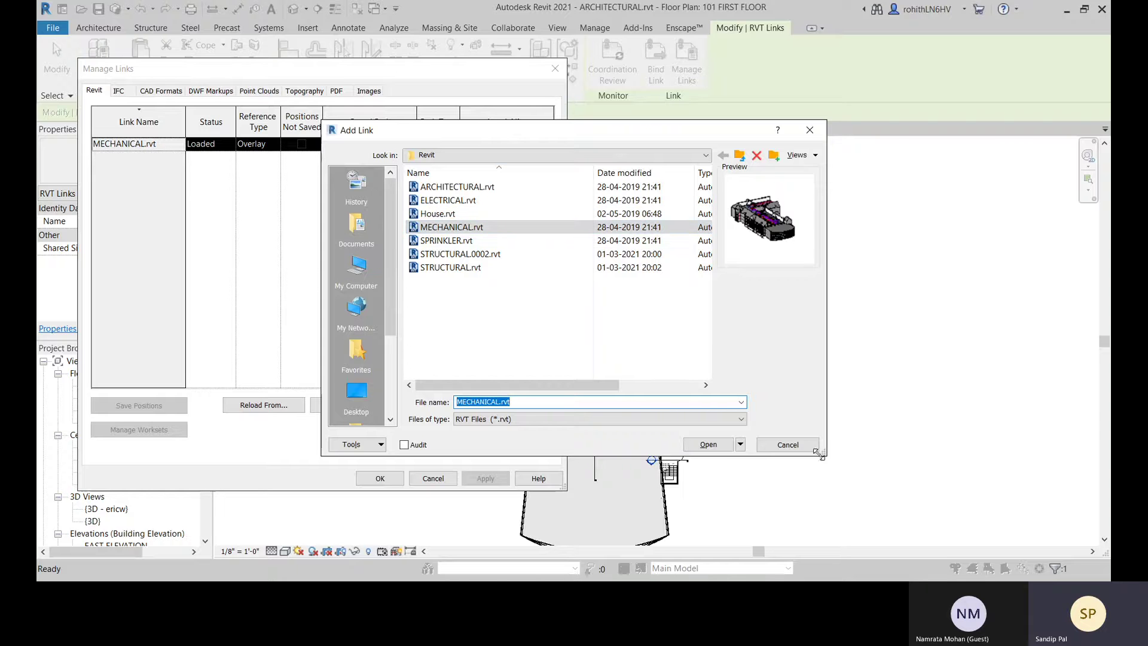
click(787, 443)
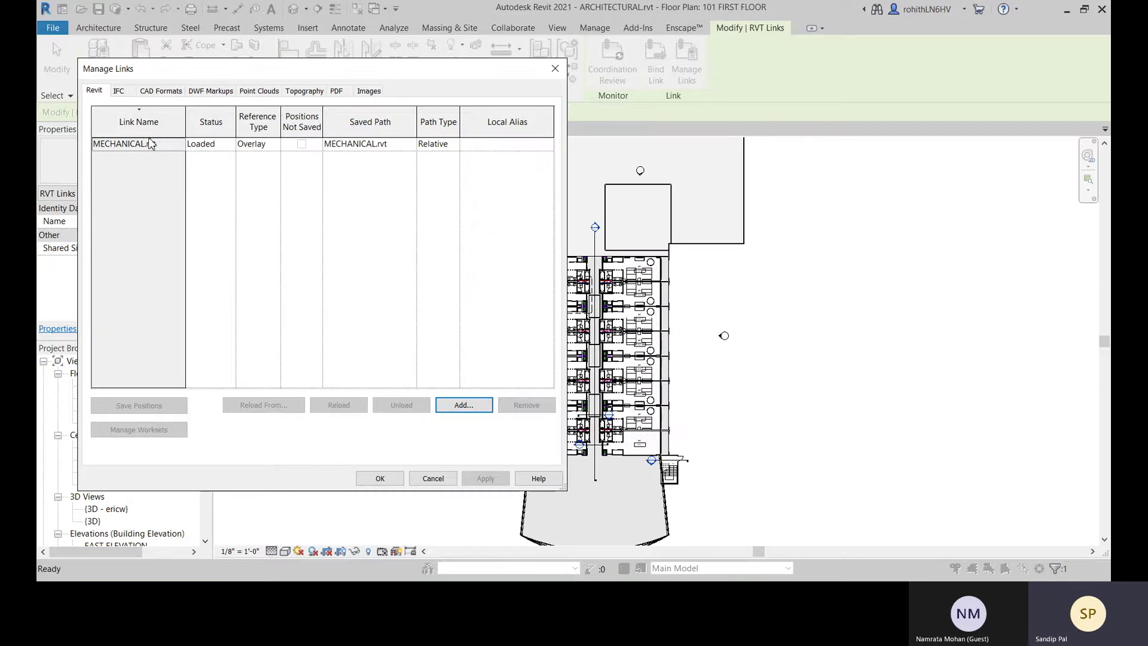
Unload the MECHANICAL.rvt link, accept the changes in Manage Links and clear the selection
click(150, 144)
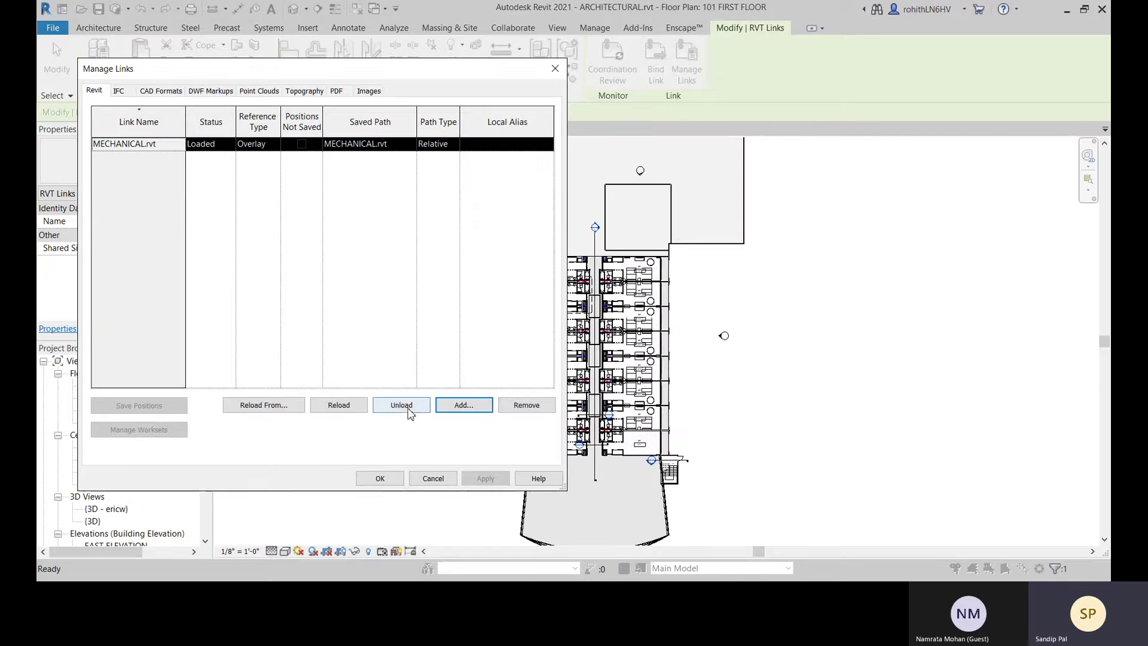
click(403, 405)
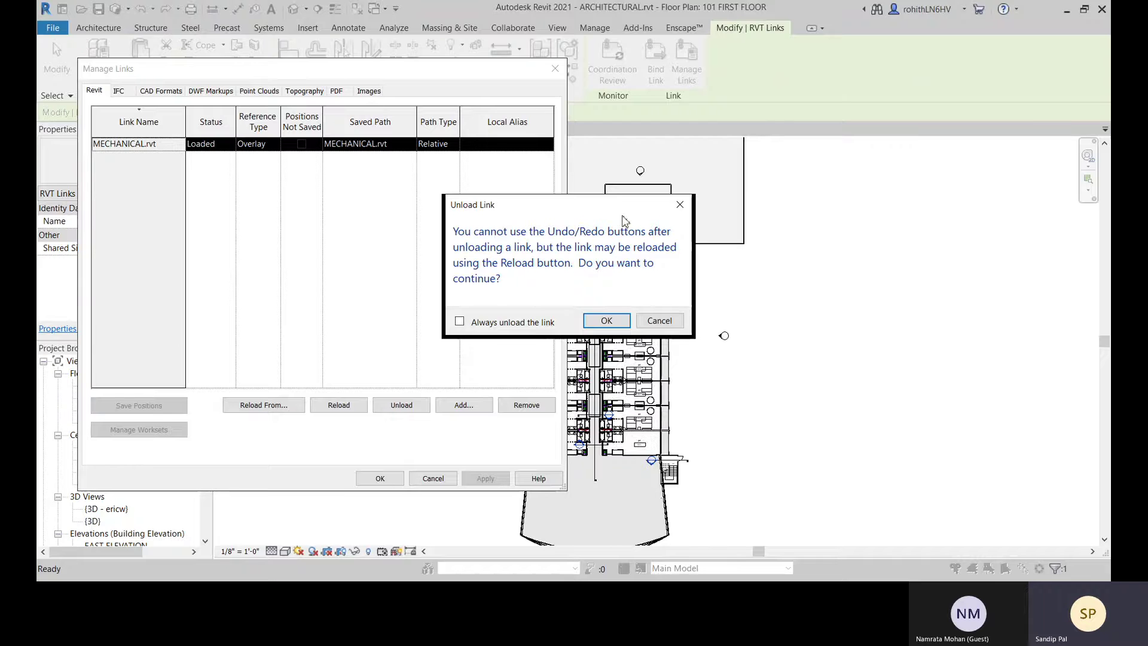
drag(619, 213, 353, 208)
click(341, 315)
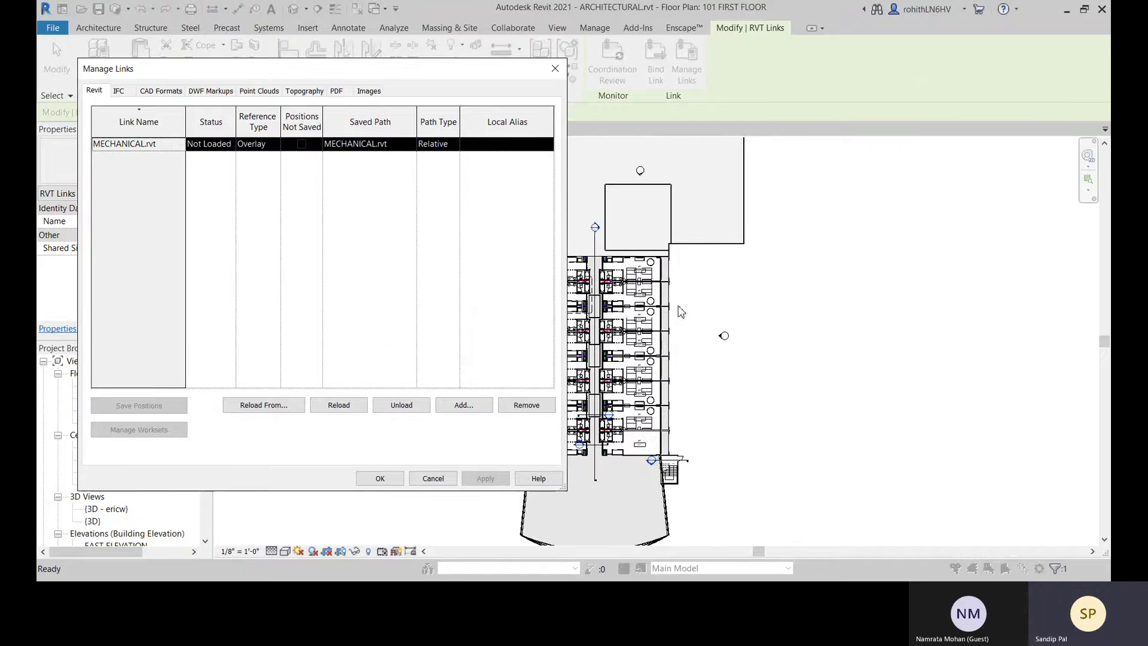
click(383, 479)
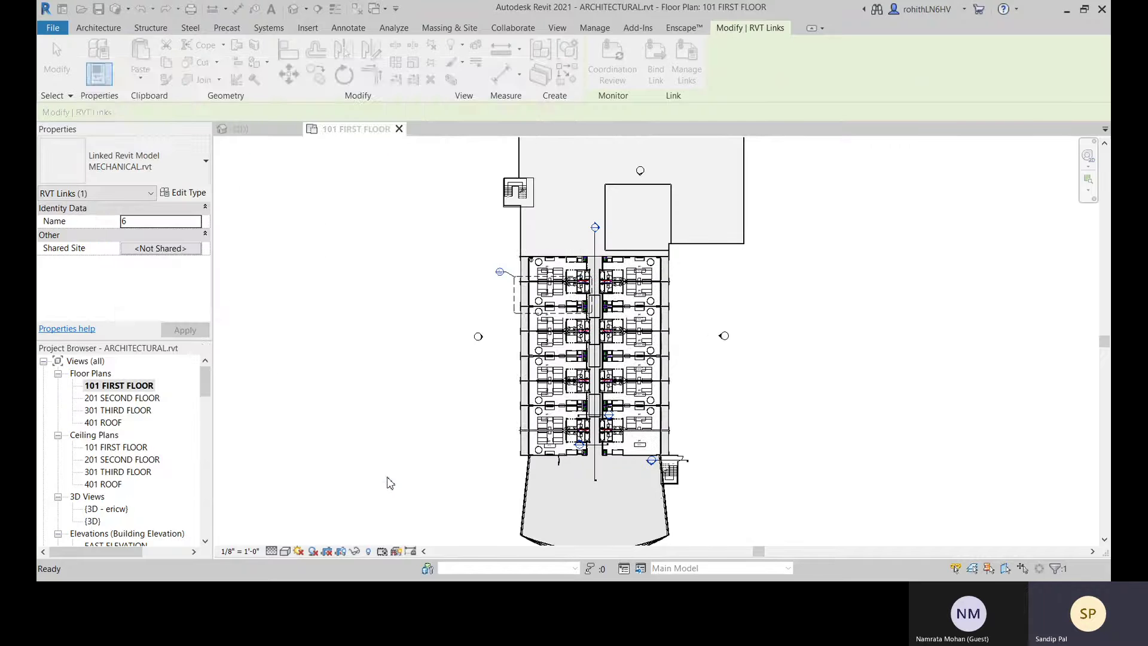
key(Escape)
Check the 101 FIRST FLOOR plan without the mechanical model and reload the MECHANICAL.rvt link through Manage Links
scroll(615, 297, up, 3)
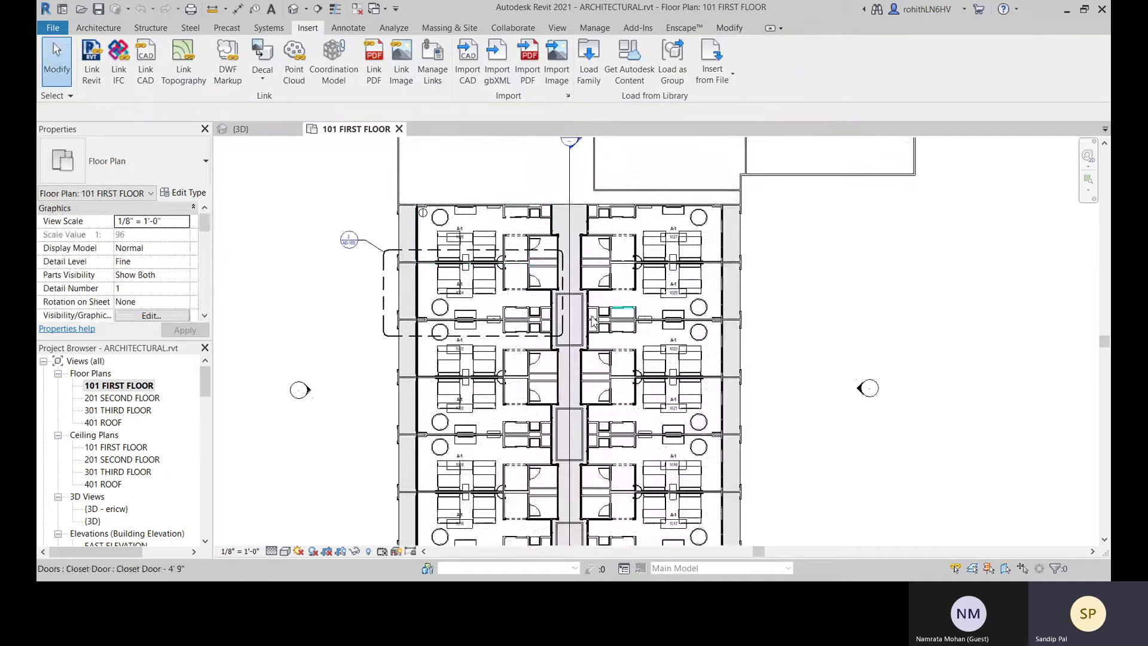
middle_drag(559, 284, 562, 264)
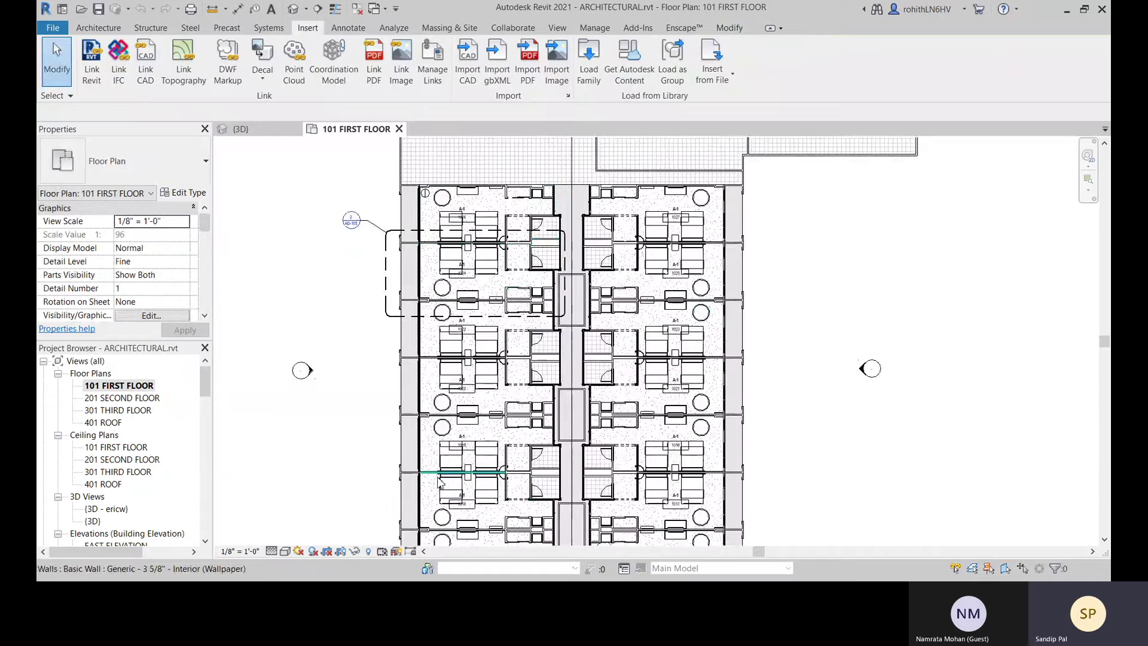
middle_drag(466, 476, 473, 452)
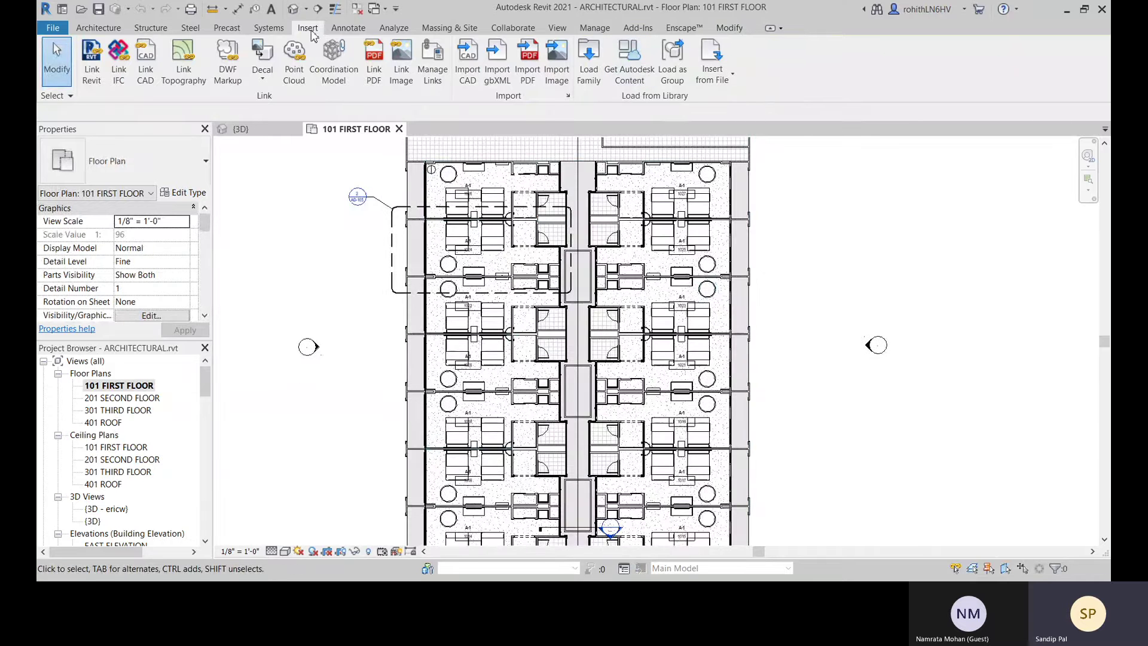
click(445, 74)
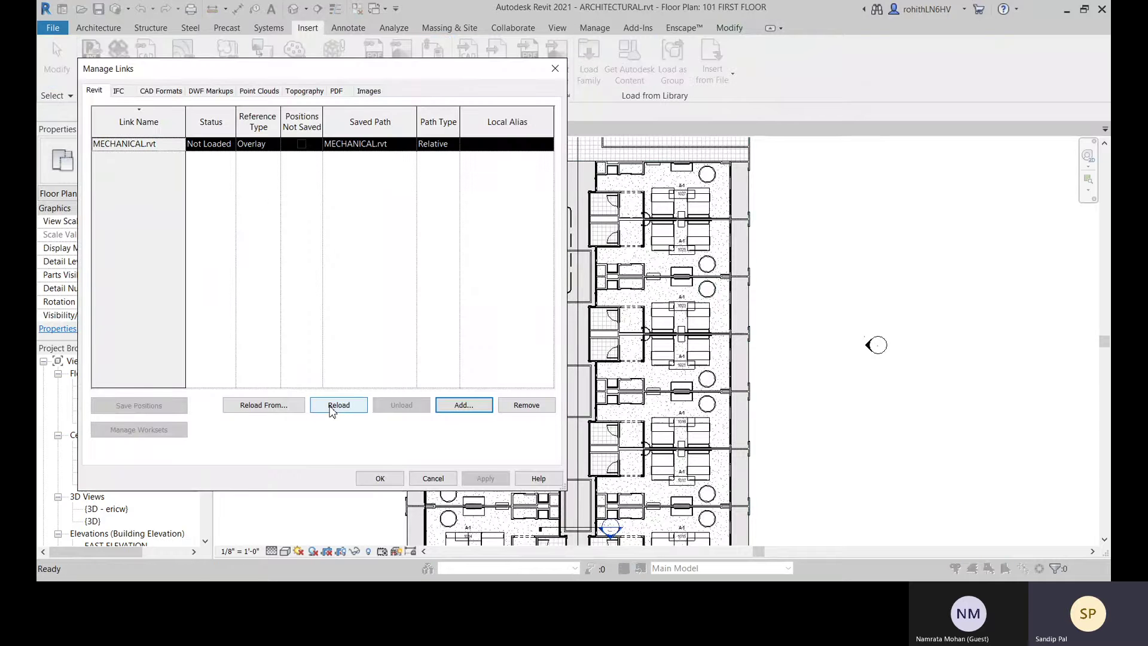
click(333, 407)
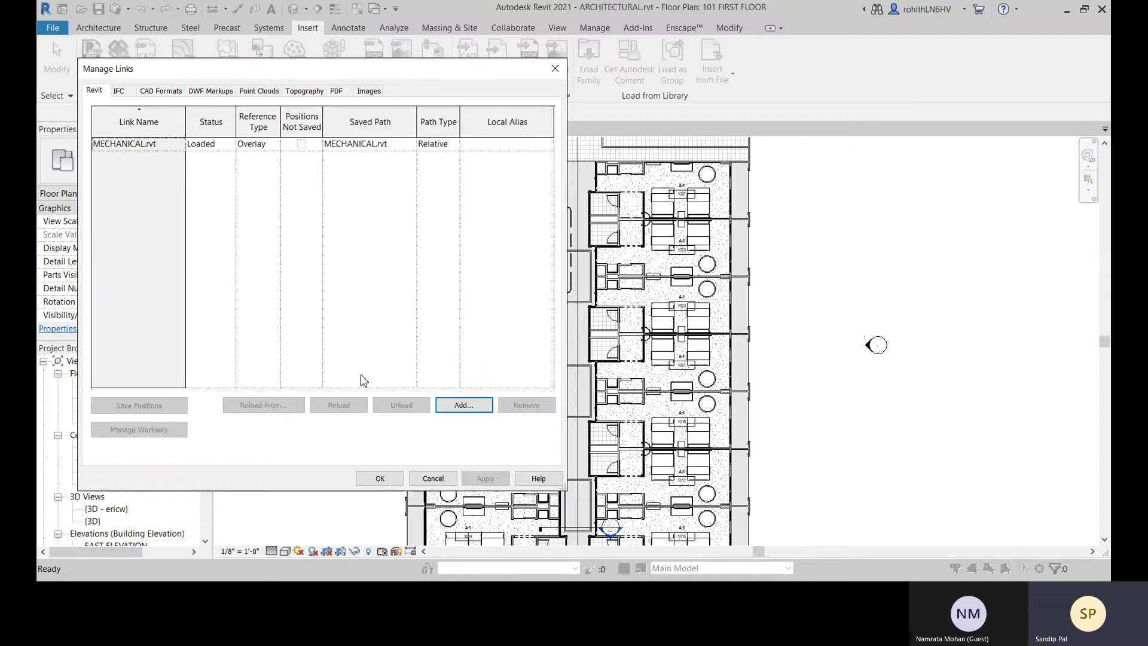
click(179, 144)
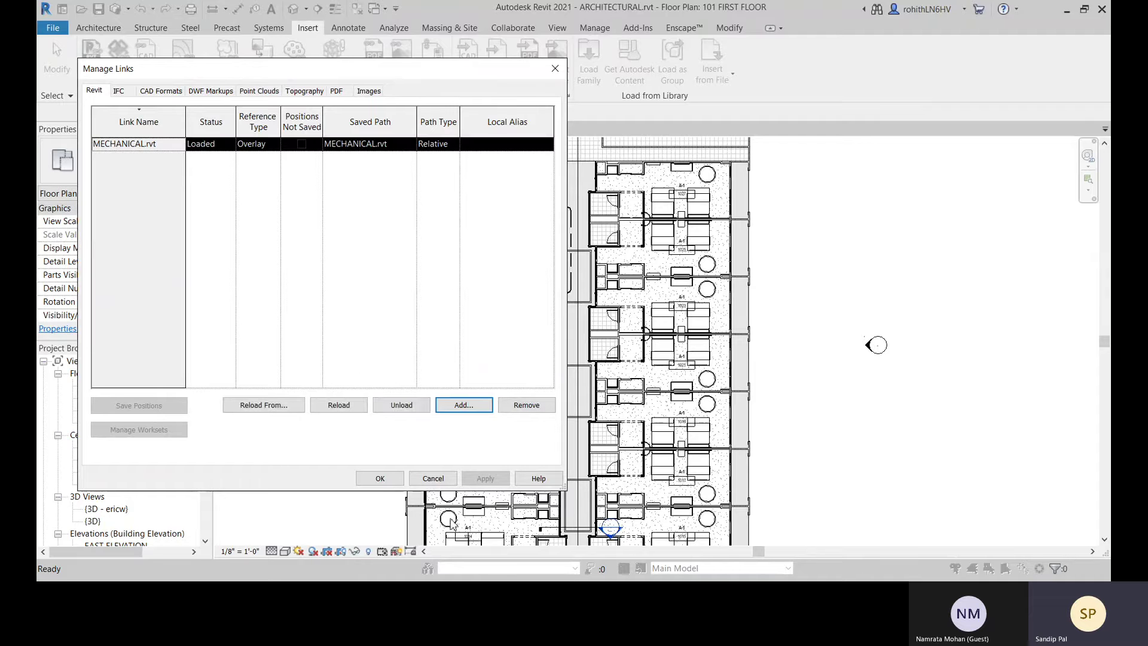
click(379, 478)
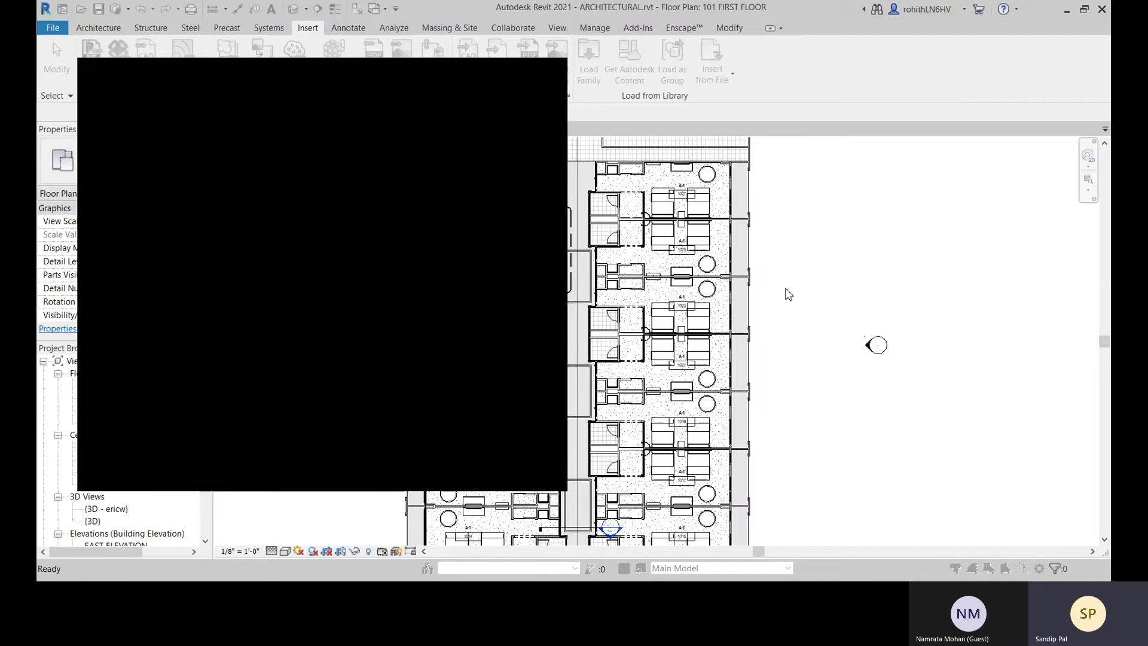
Examine the reloaded mechanical model on the 101 FIRST FLOOR plan and review the MECHANICAL.rvt entry in Manage Links without changing it
scroll(662, 199, up, 3)
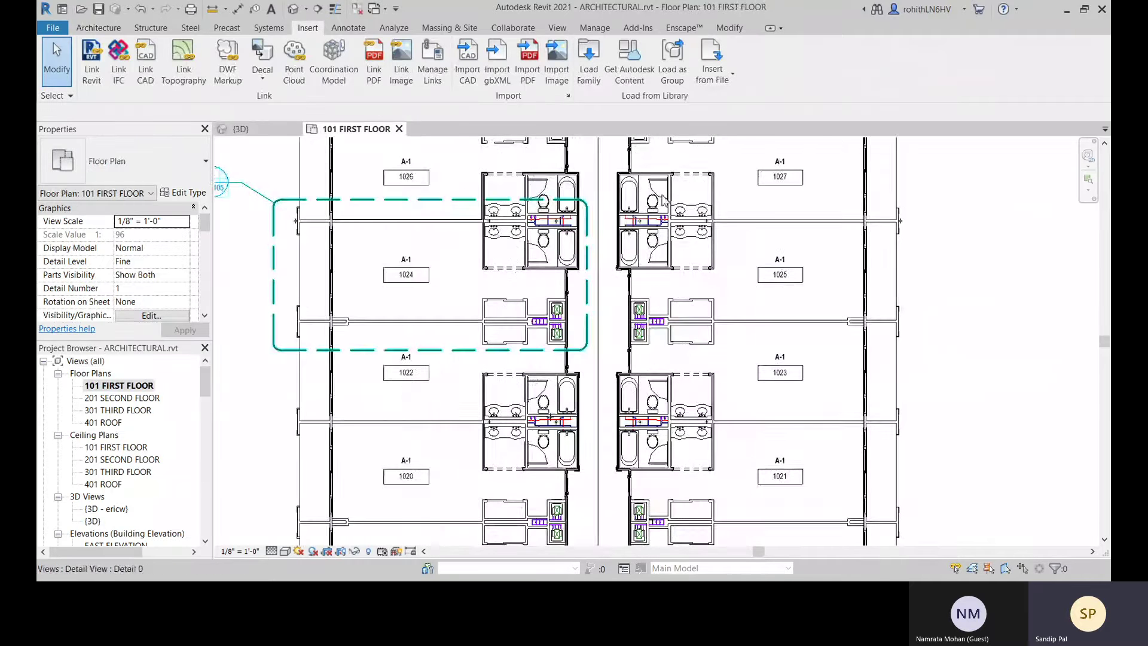
scroll(551, 434, down, 5)
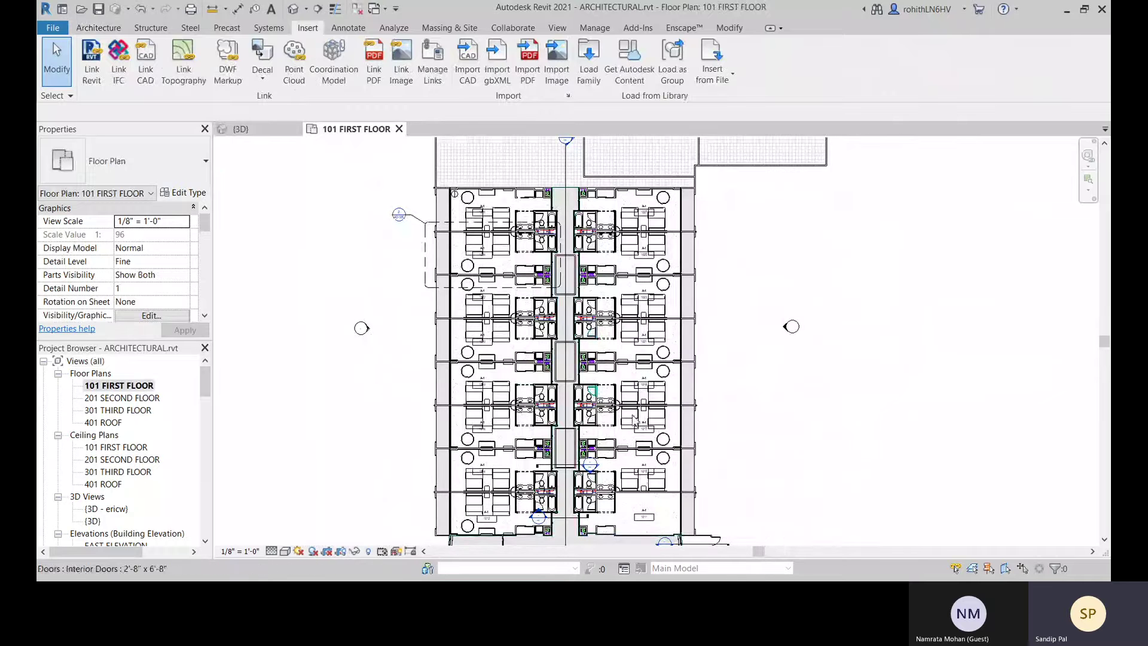
click(433, 63)
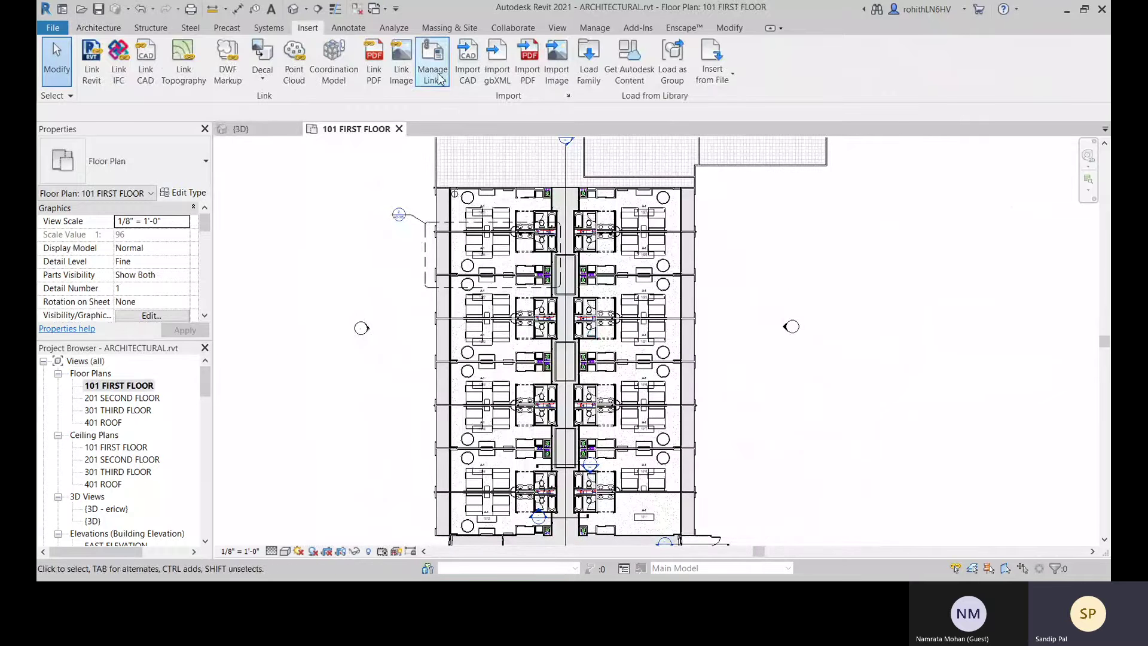
click(150, 150)
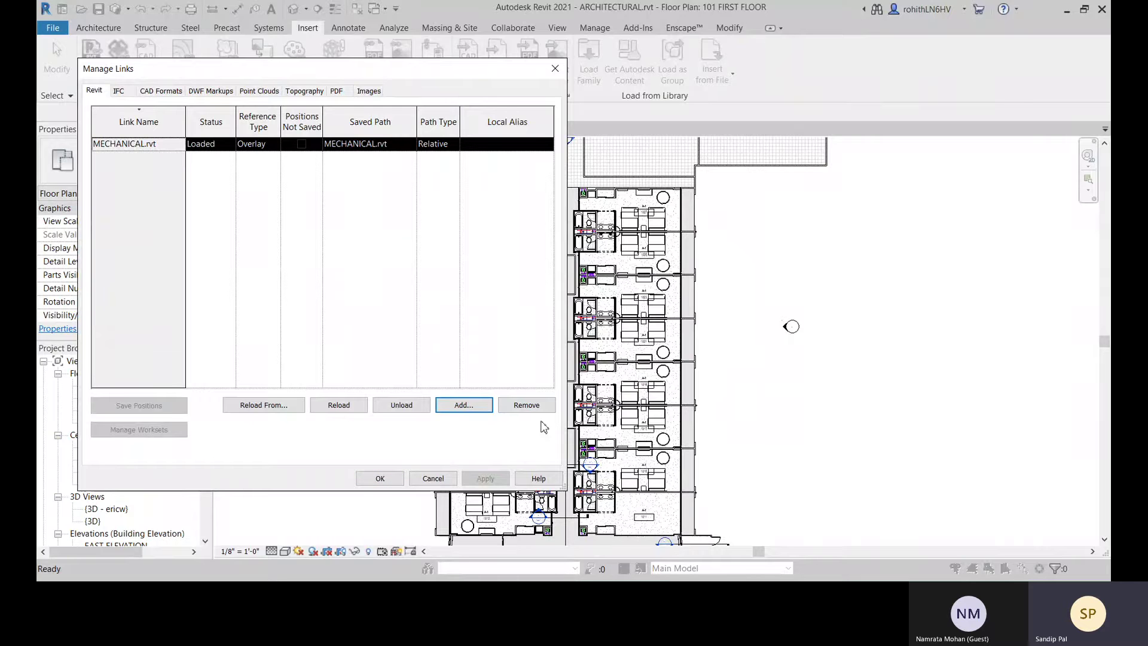
click(201, 246)
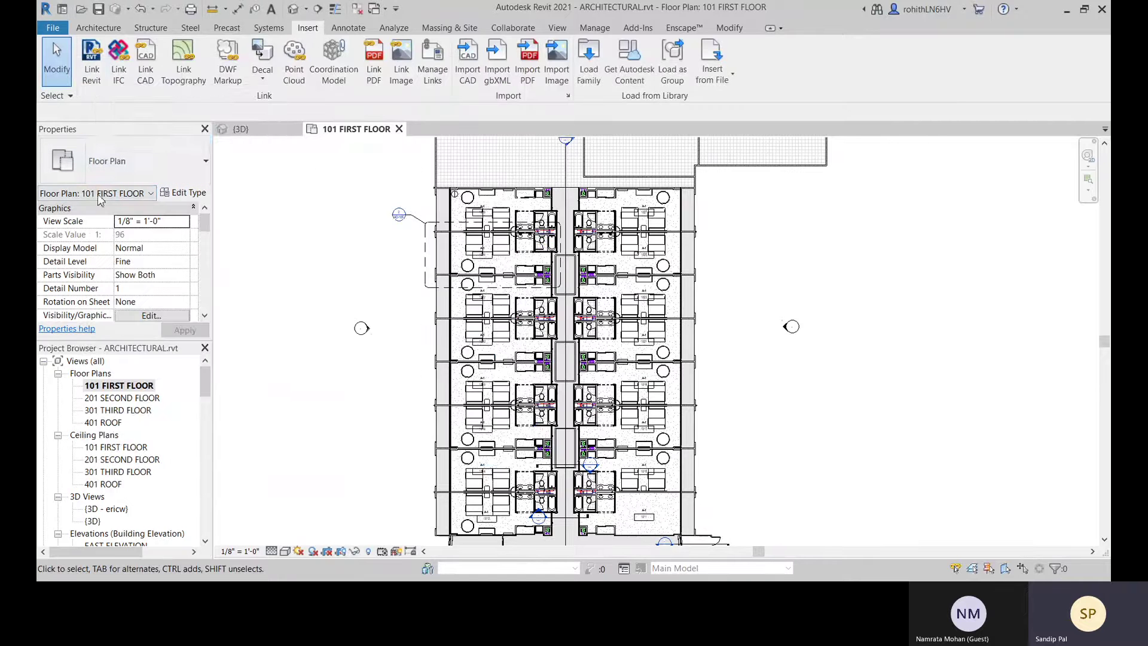
click(555, 72)
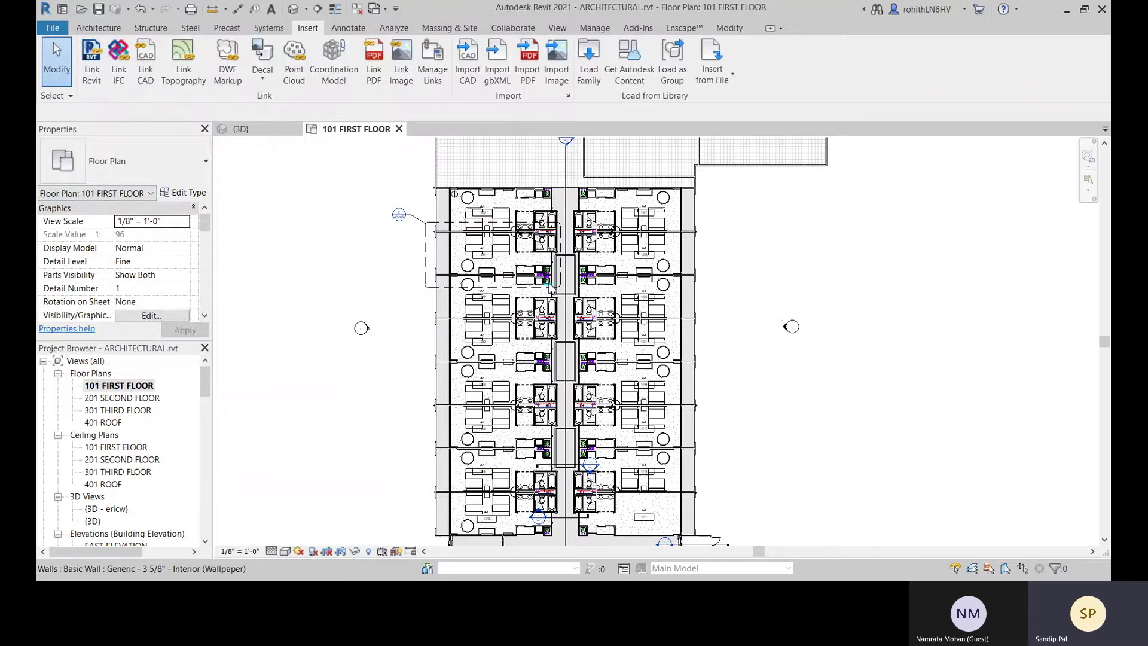
Bind the linked MECHANICAL.rvt model in the 3D view, including attached details and levels, continuing despite its size and accepting the duplicate types
click(241, 131)
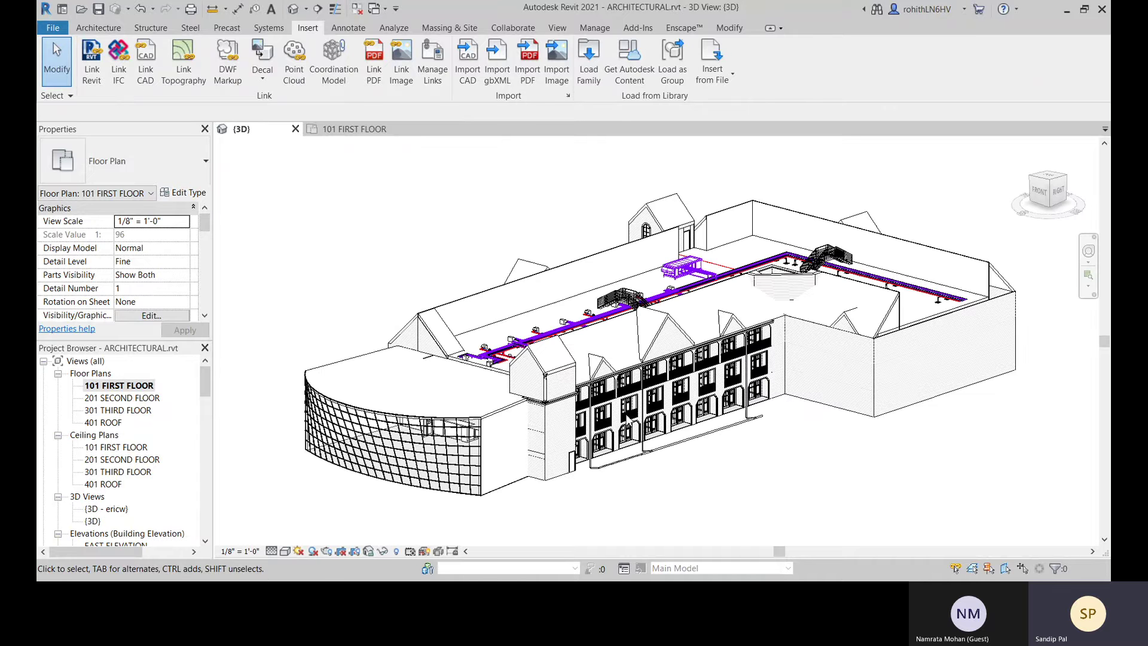
click(627, 421)
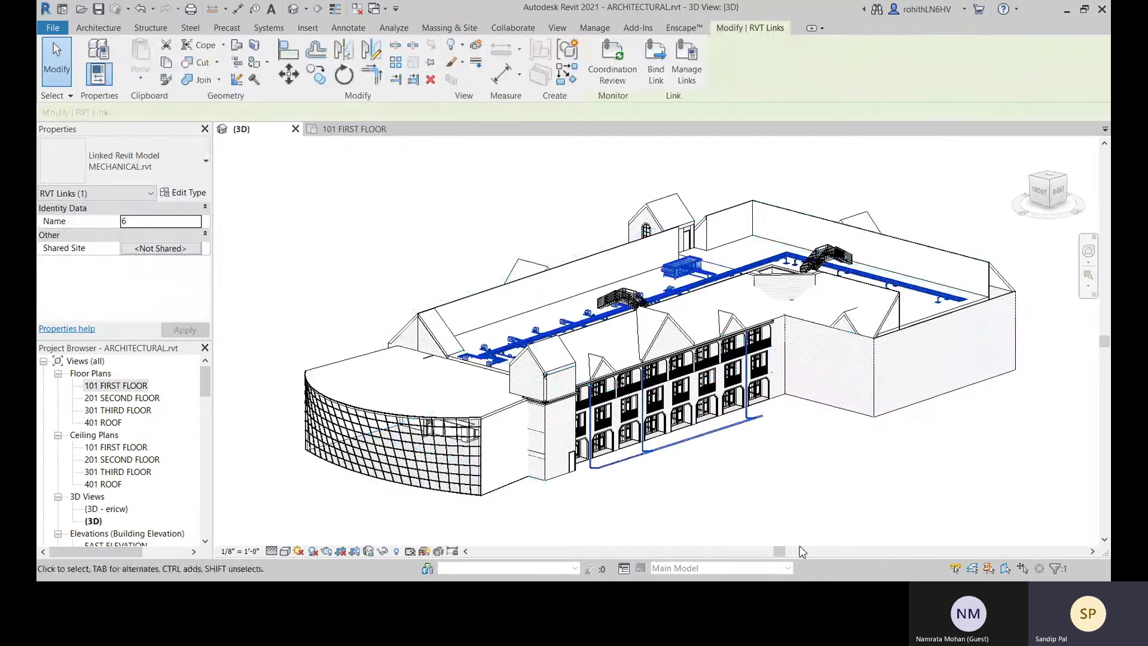
middle_drag(510, 390, 485, 386)
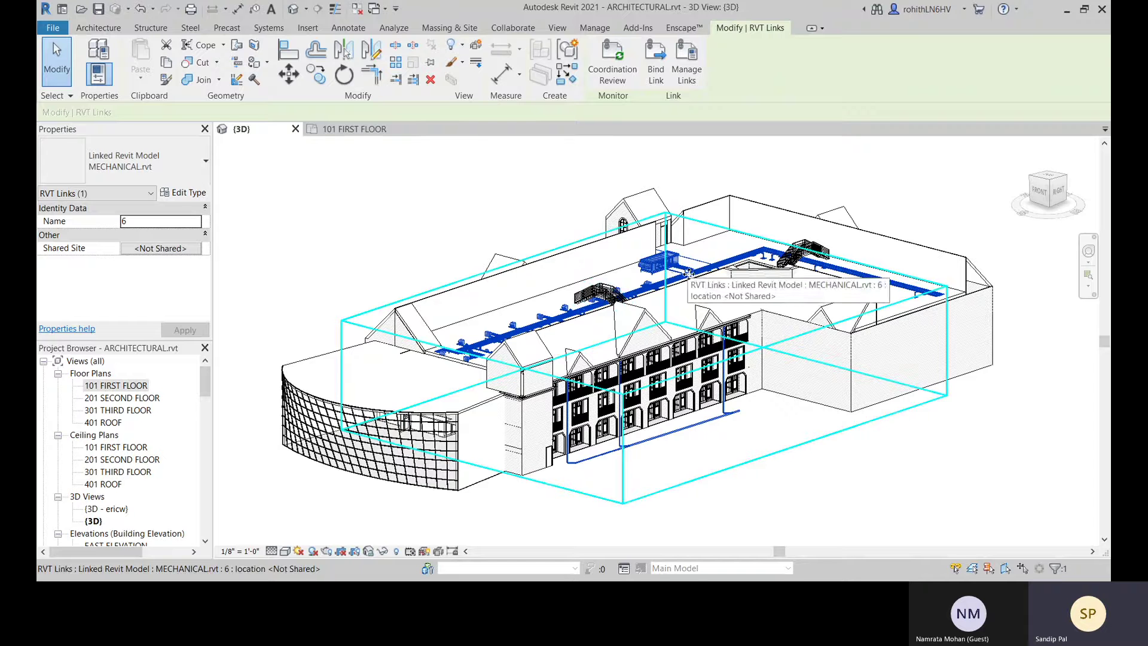
click(655, 74)
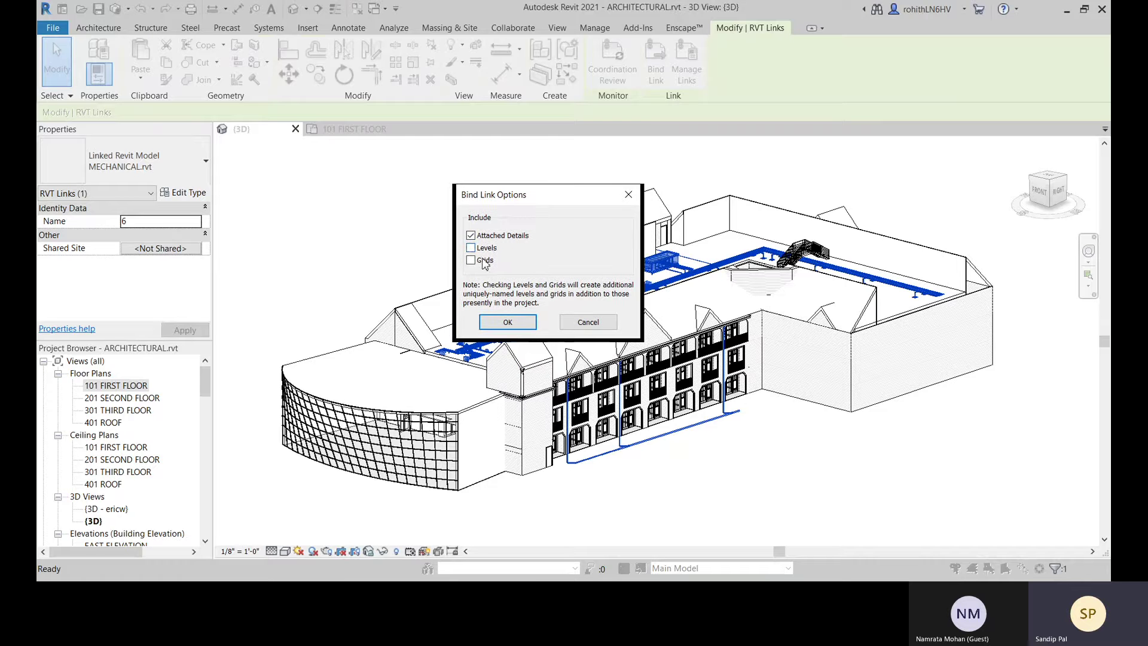
click(470, 247)
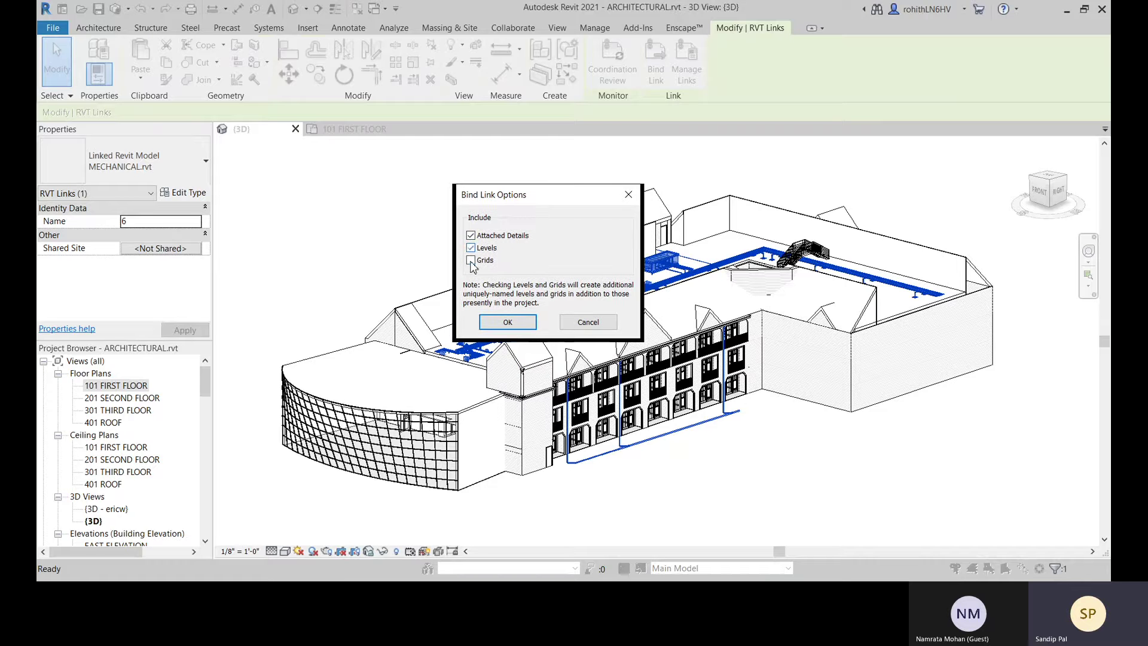
click(506, 321)
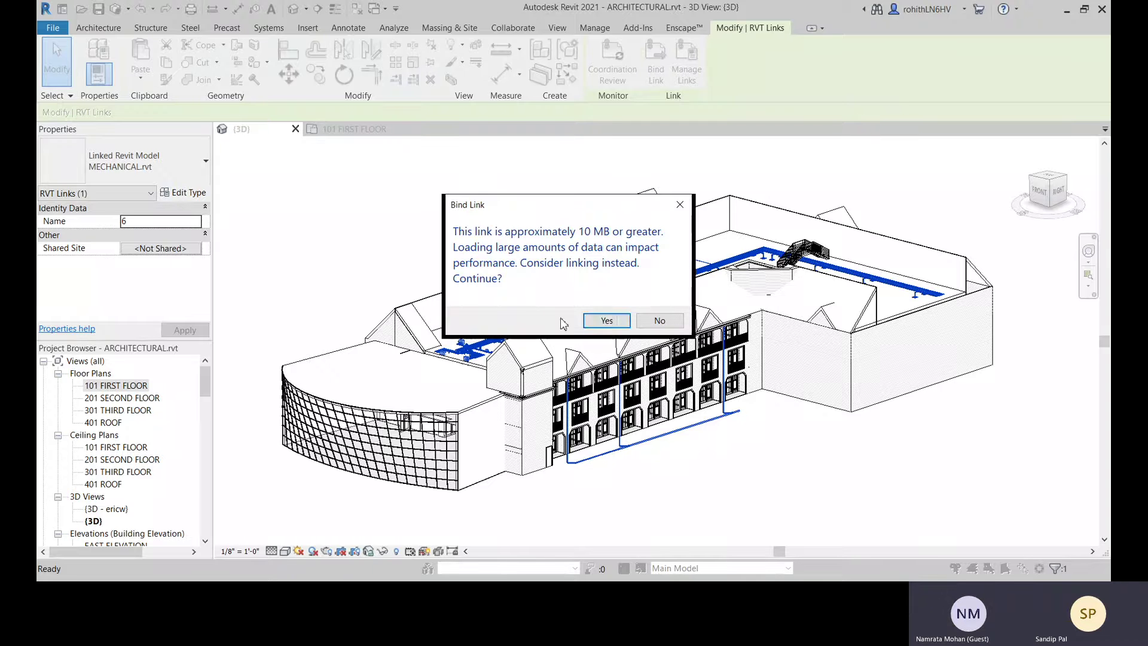
click(605, 323)
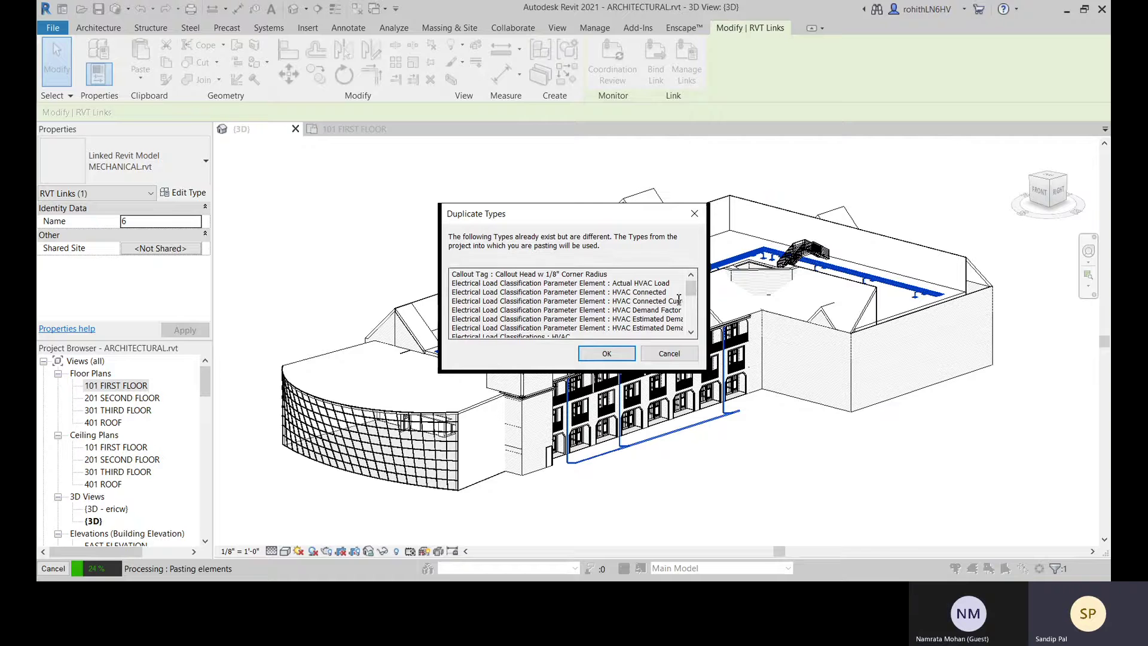
drag(690, 286, 691, 327)
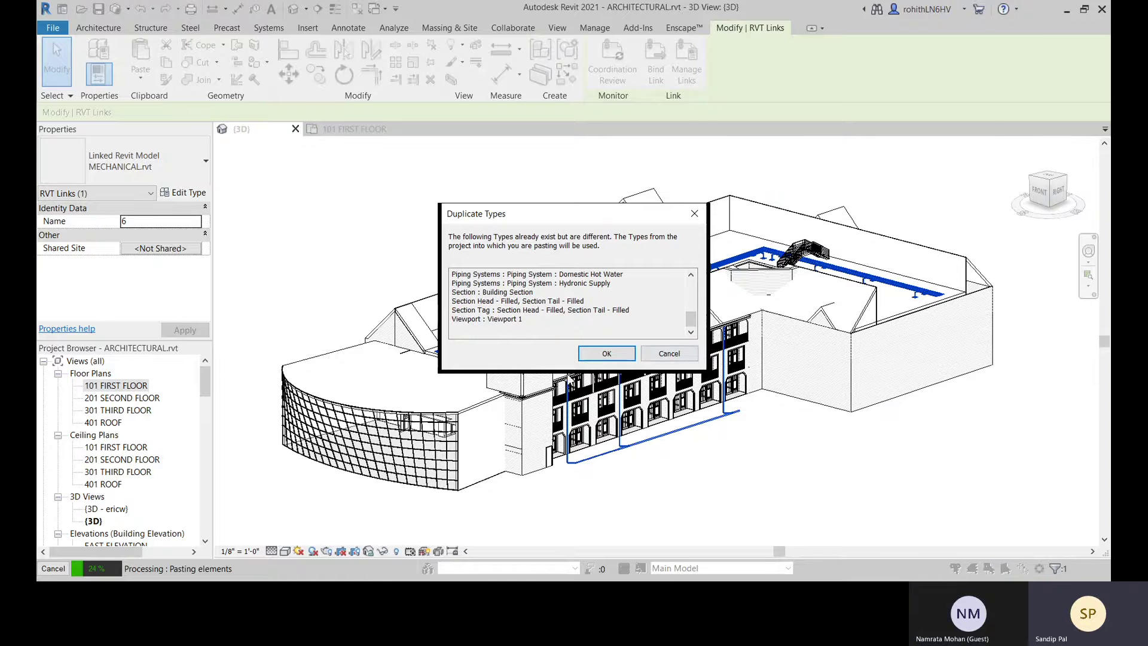
click(596, 357)
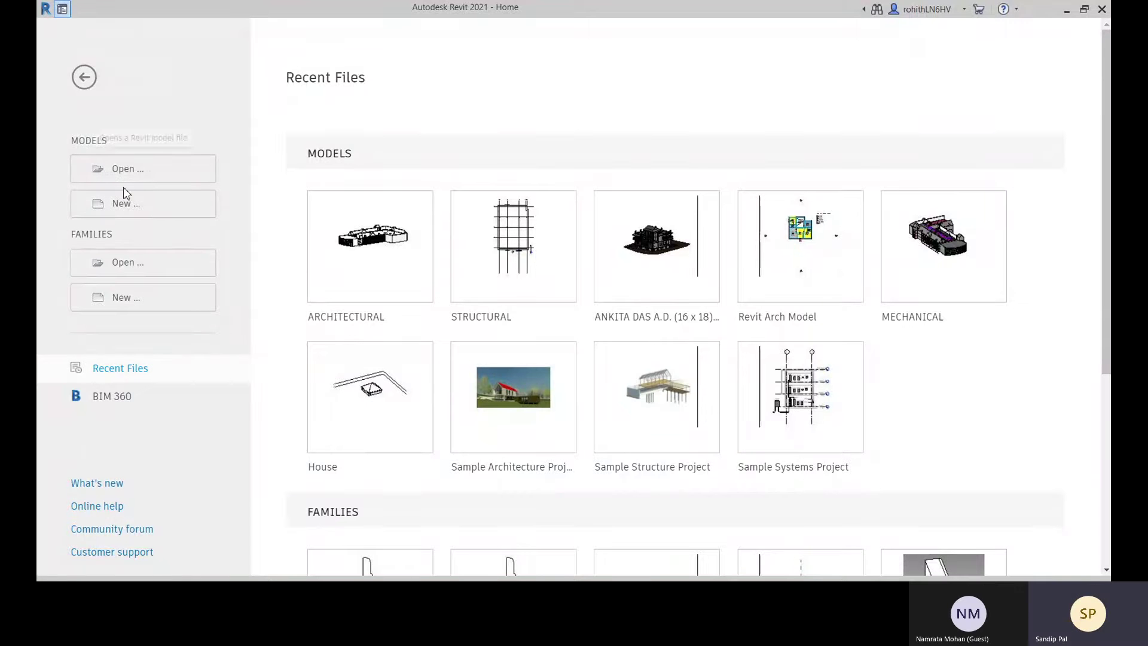
Create a new project from the Metric-Architectural Template
click(127, 204)
click(544, 237)
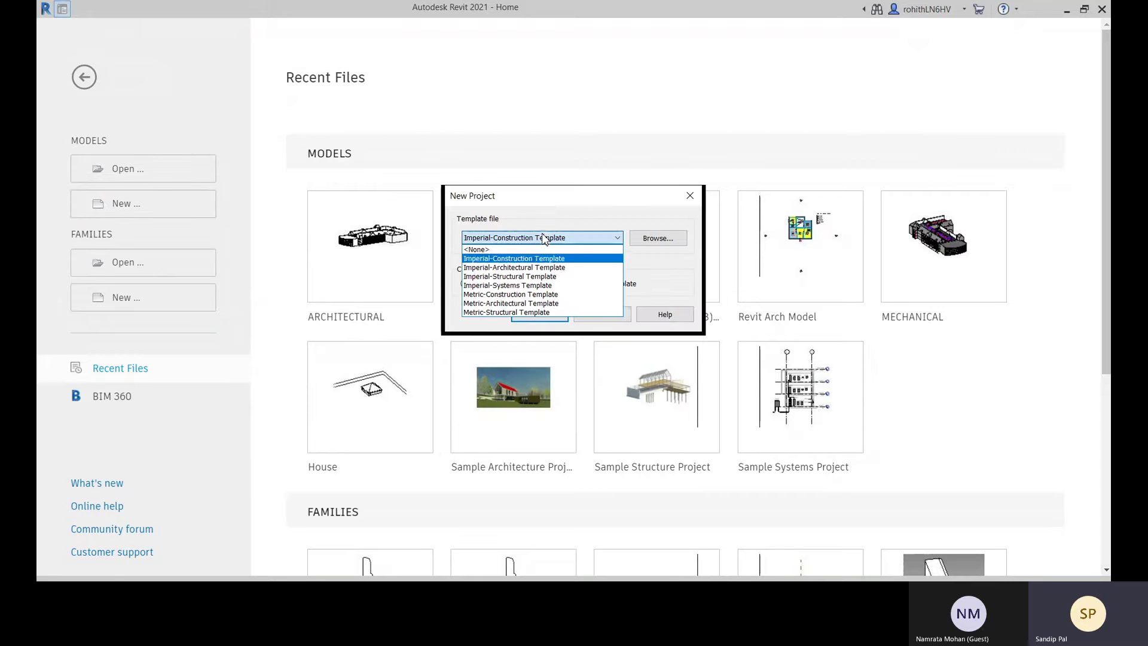
click(483, 303)
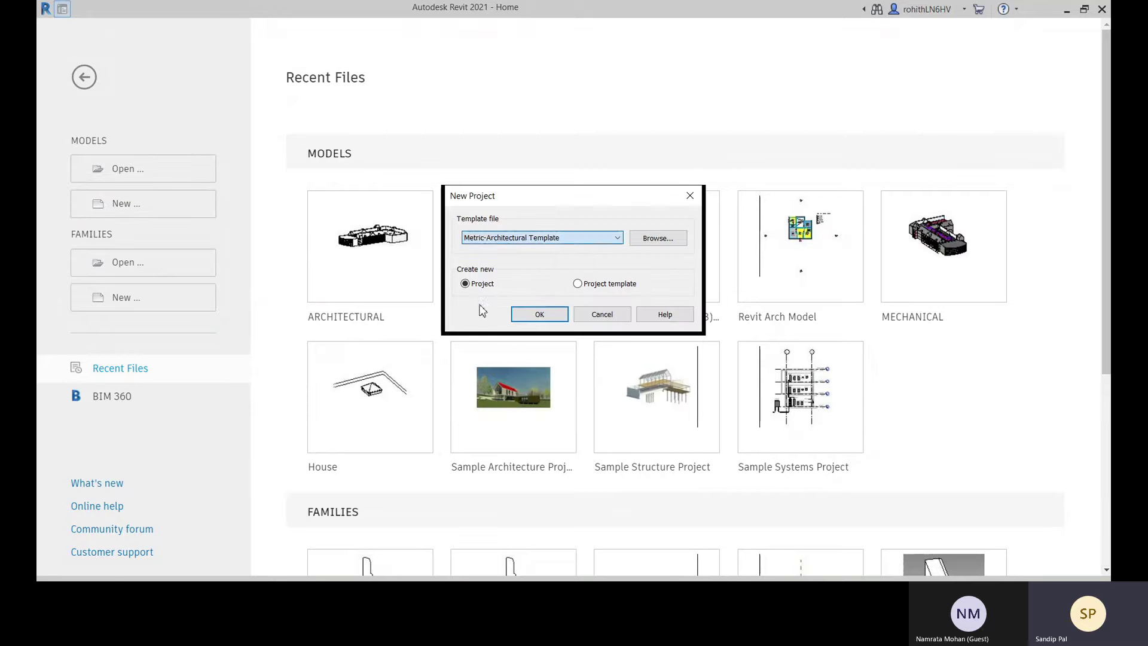
click(538, 317)
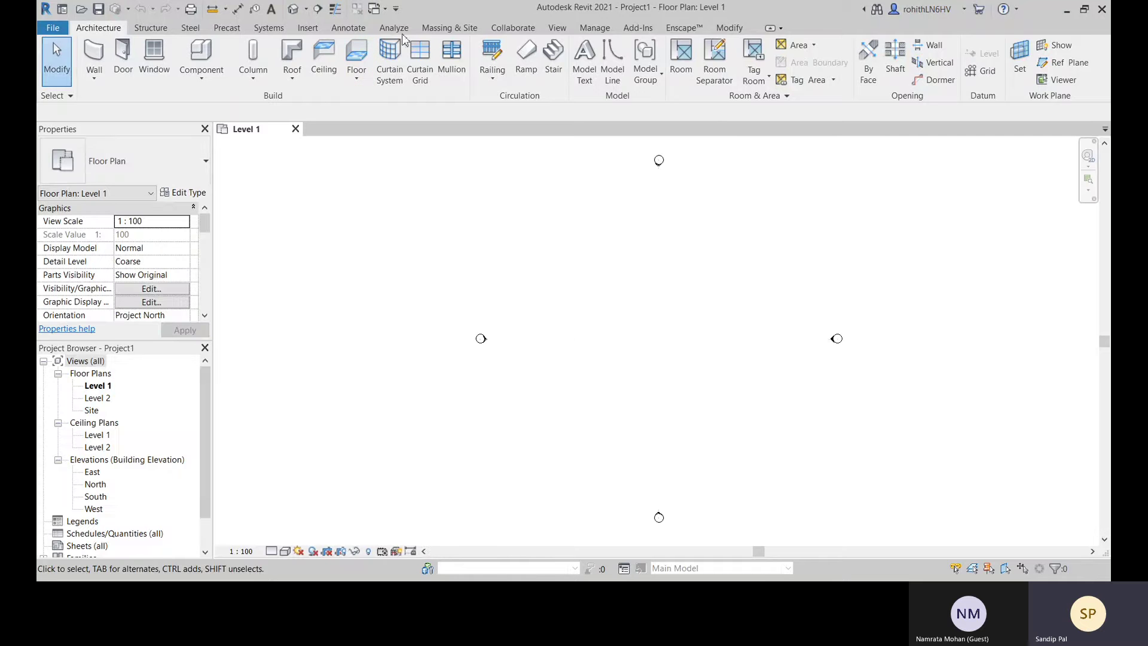
Link STRUCTURAL.rvt from the Revit folder on the Desktop using Auto - Internal Origin to Internal Origin positioning
click(307, 28)
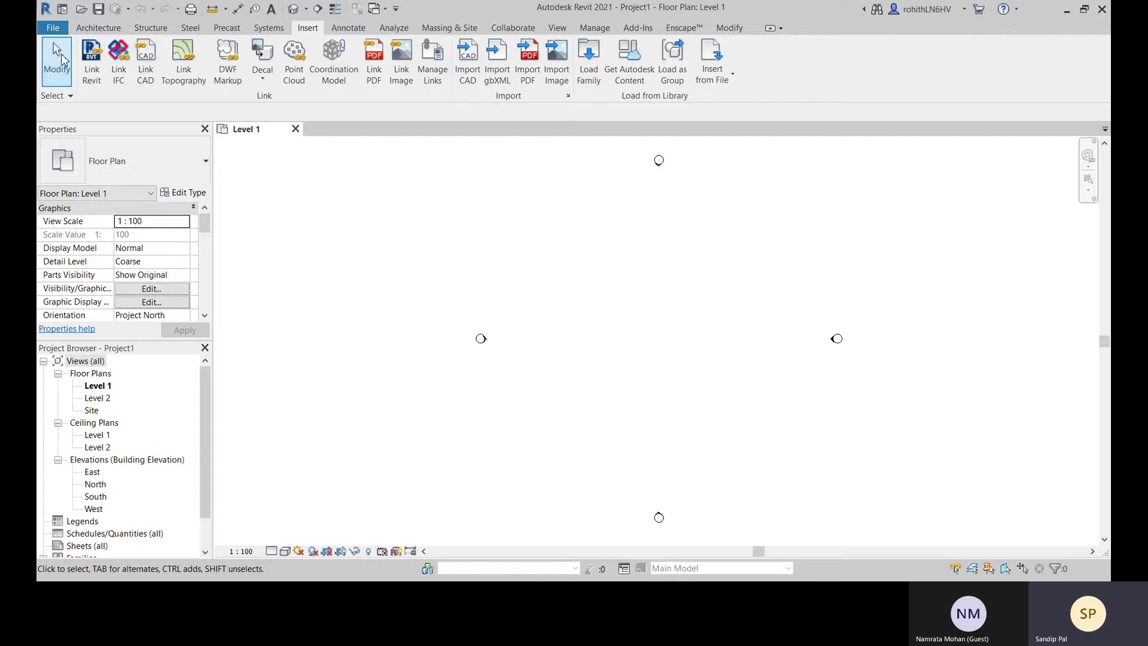
click(91, 59)
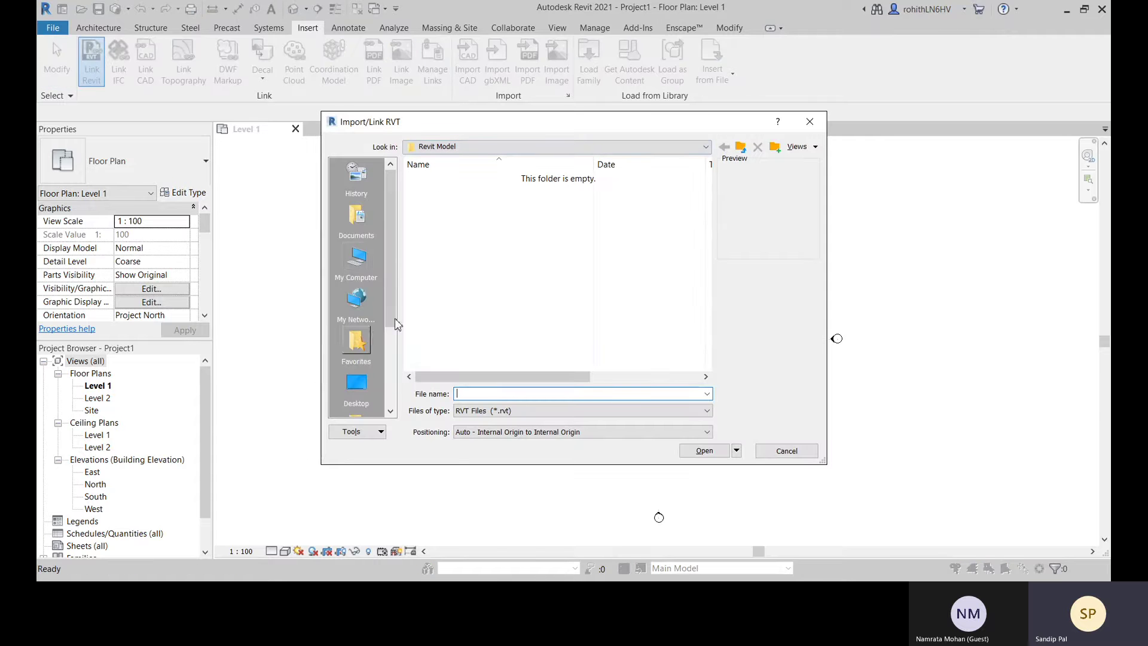
click(441, 148)
click(441, 149)
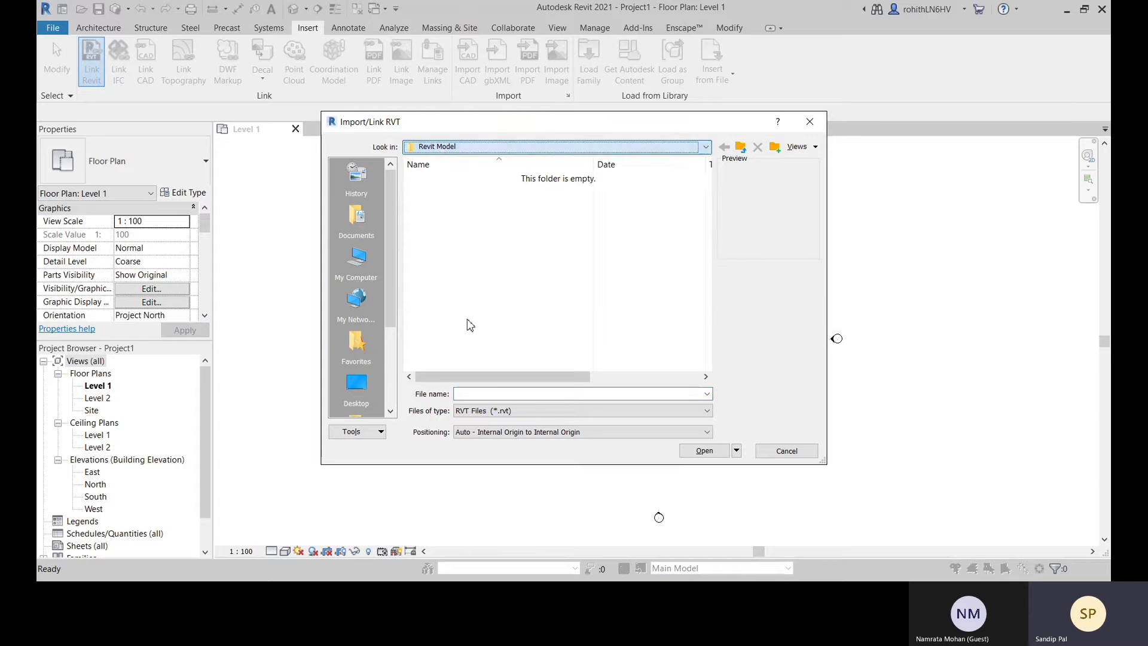
click(357, 387)
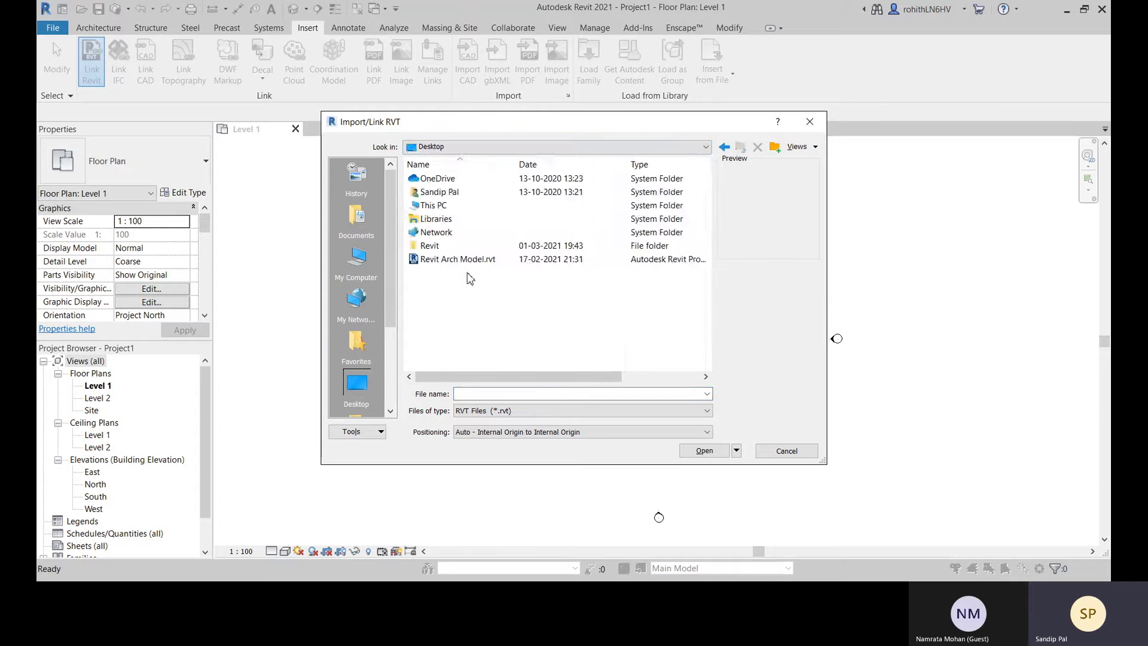
double_click(429, 245)
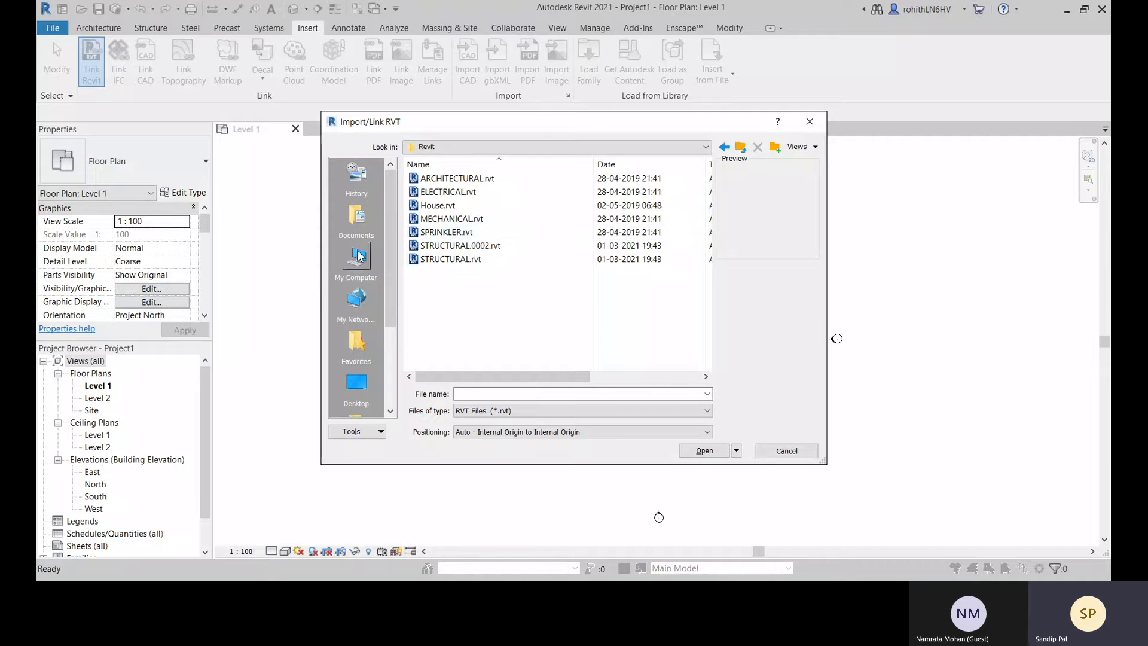
click(449, 260)
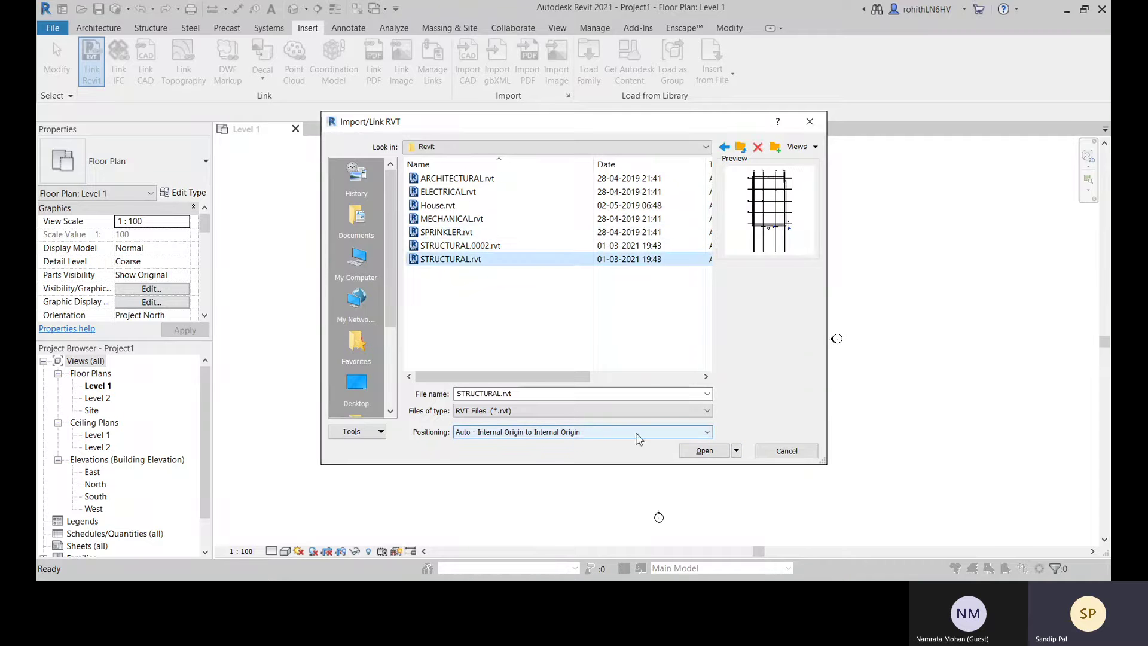
click(704, 450)
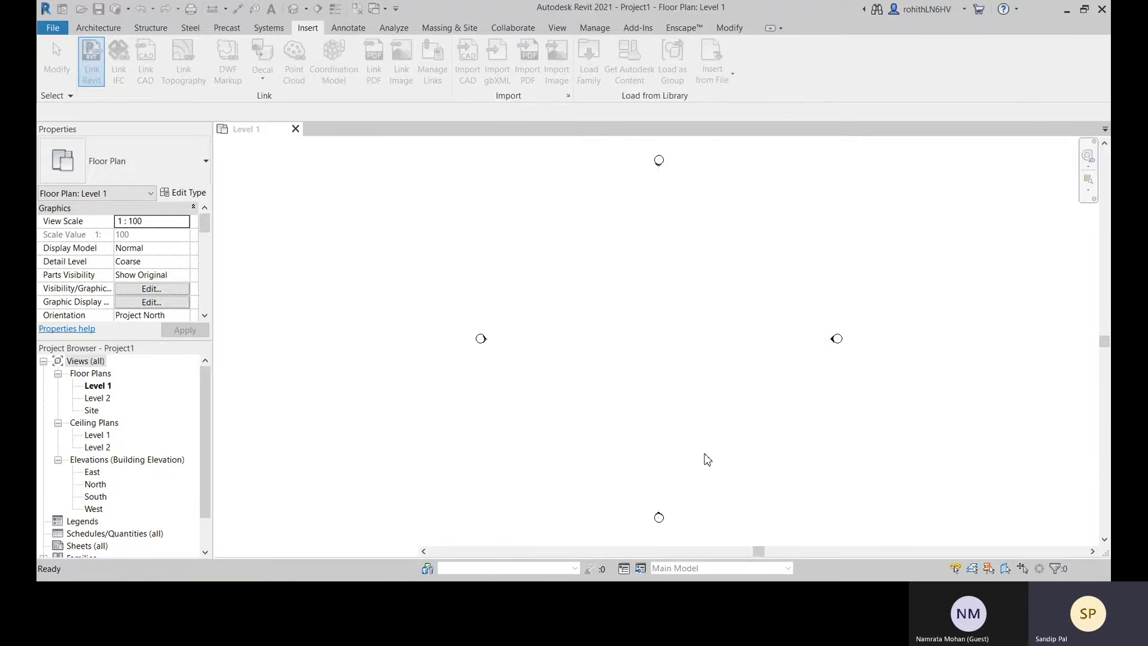
Move the linked STRUCTURAL.rvt model between the four elevation markers on the Level 1 plan and pin it in place
scroll(658, 381, down, 2)
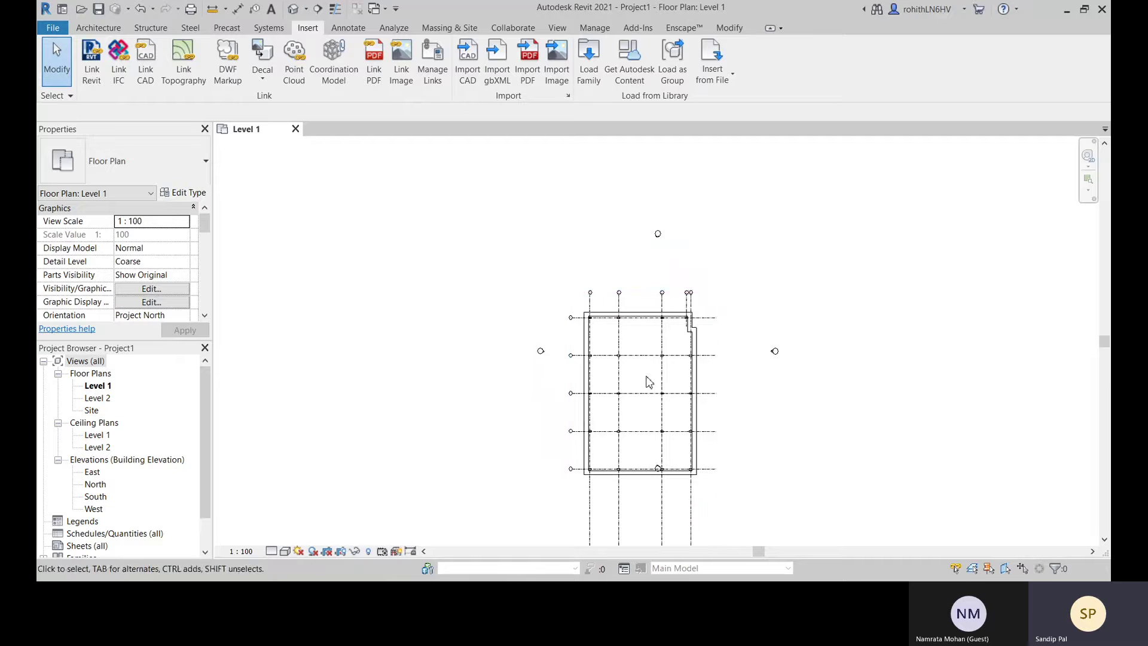
click(676, 325)
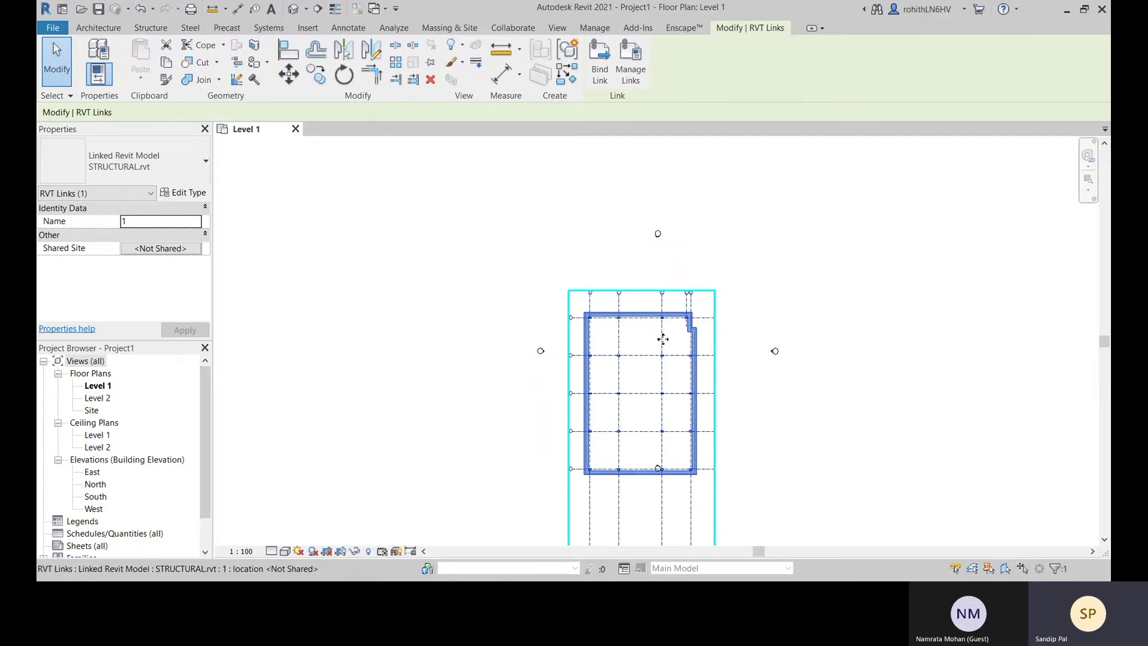
drag(663, 339, 685, 298)
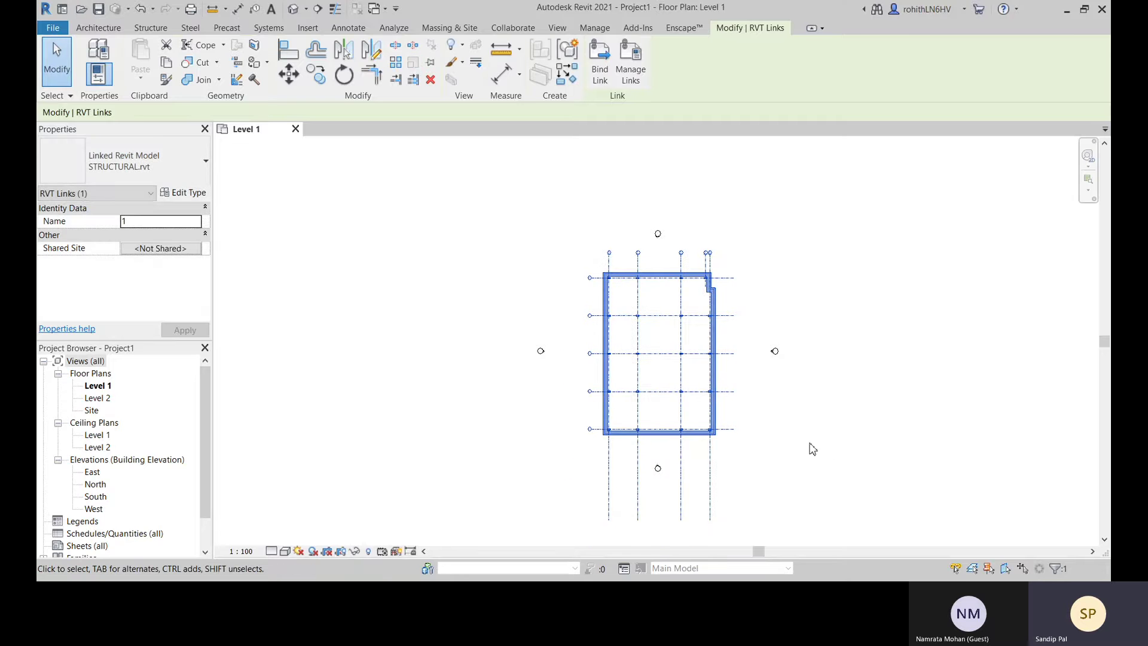
click(431, 62)
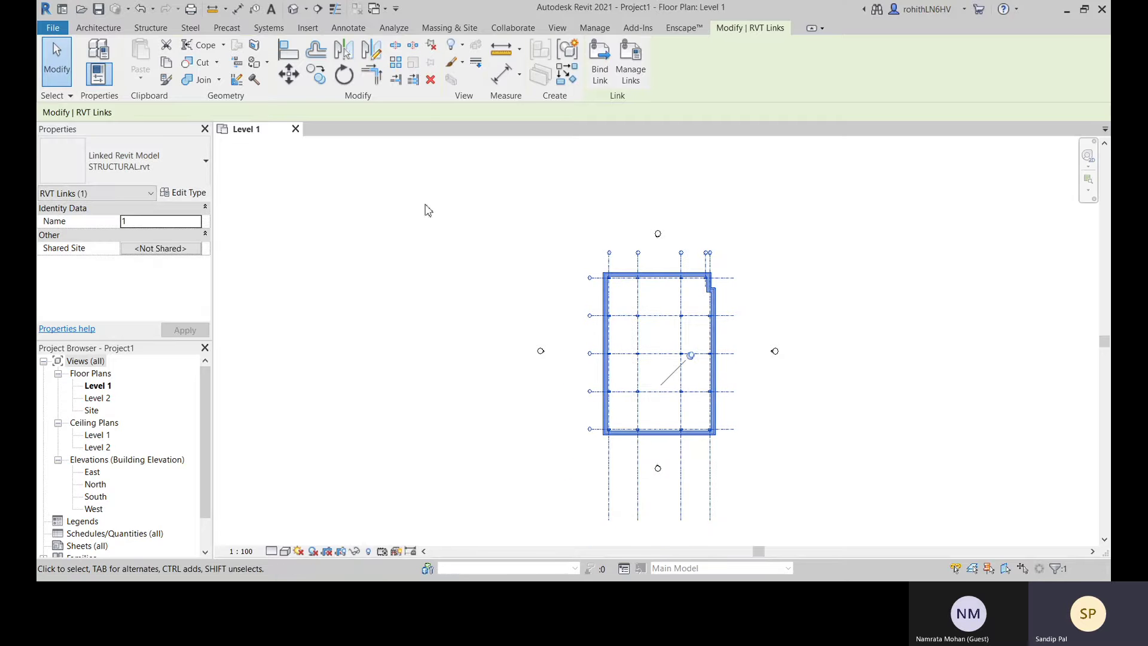
middle_drag(787, 410, 717, 389)
key(Escape)
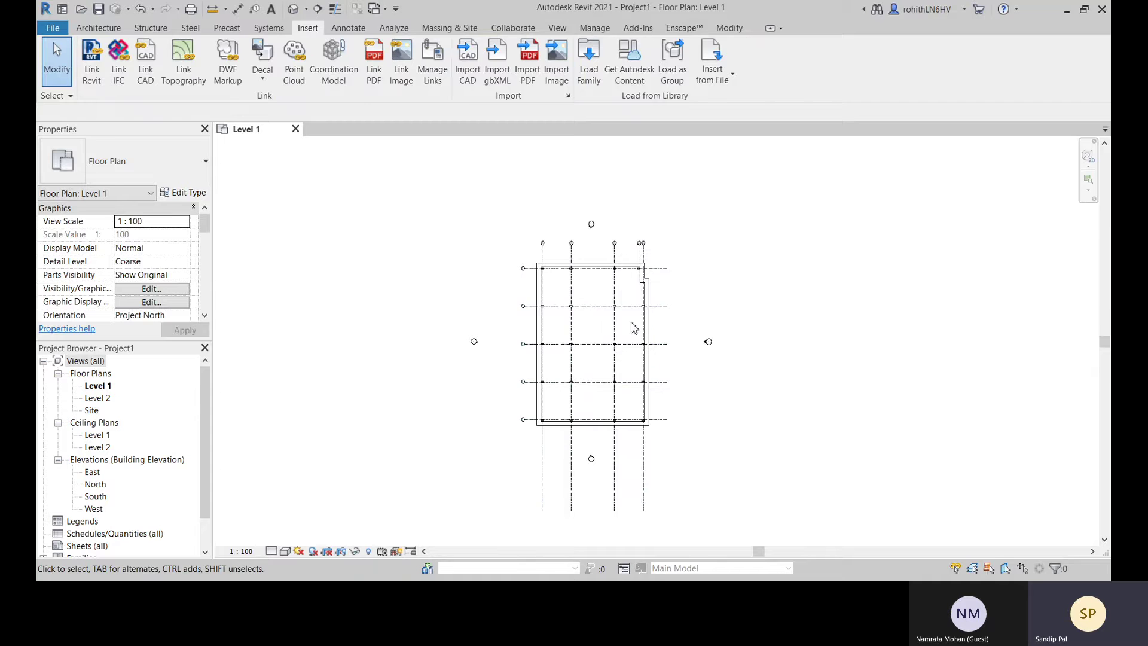
Try to move the pinned structural link, then reselect it and examine its upper grid lines and columns on the Level 1 plan
click(627, 317)
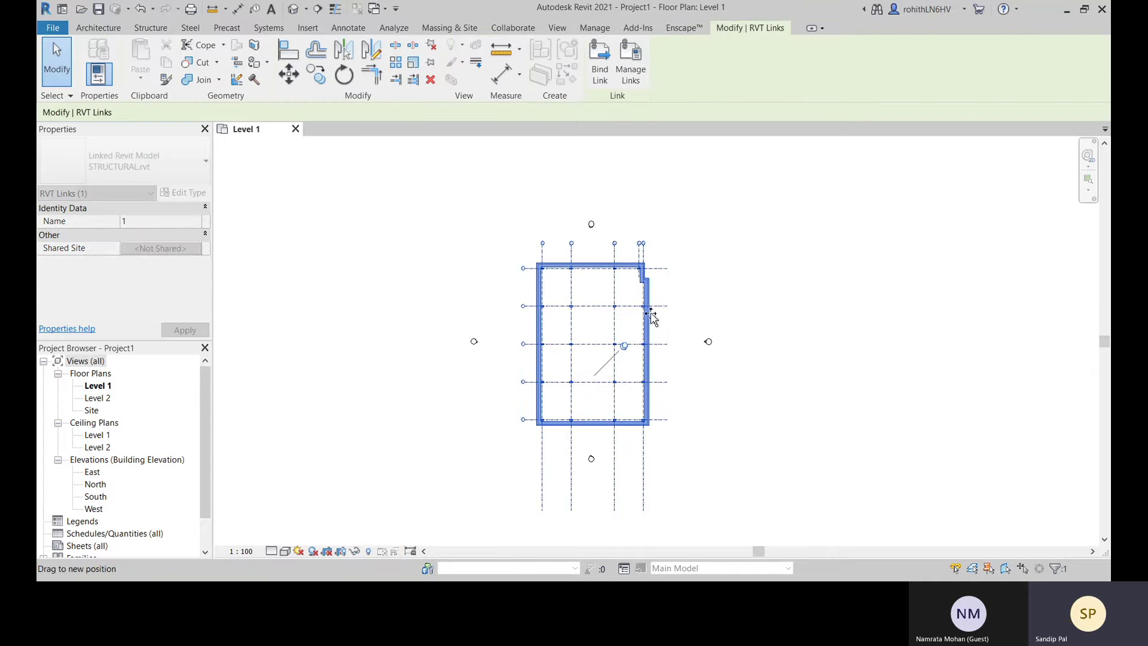
key(Escape)
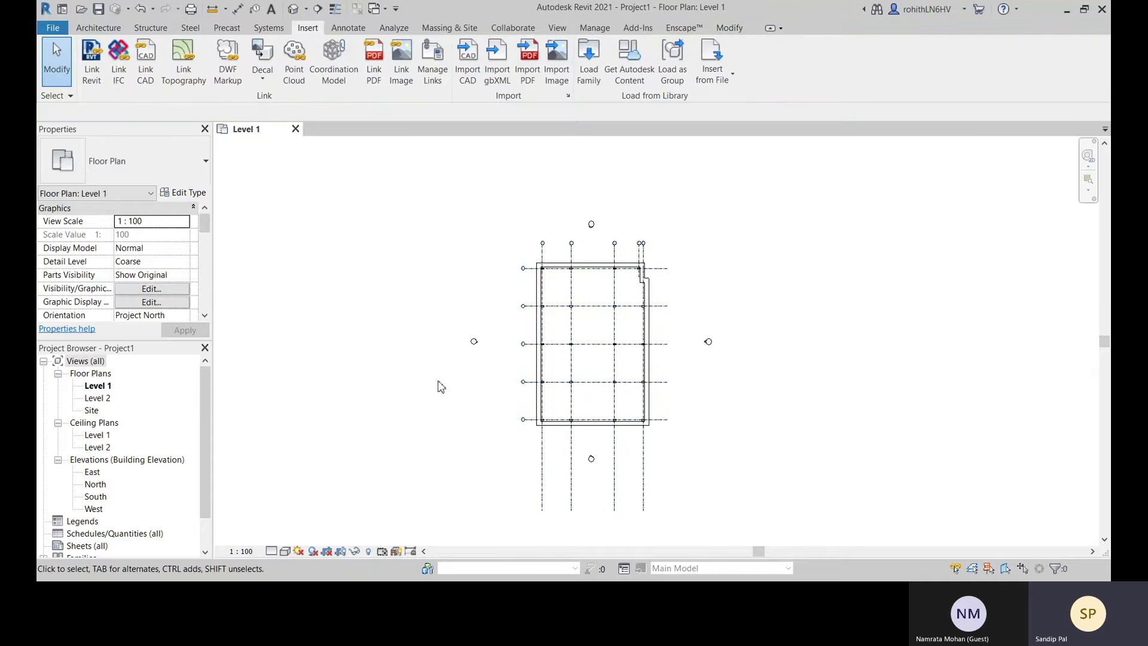
click(653, 372)
scroll(569, 265, up, 3)
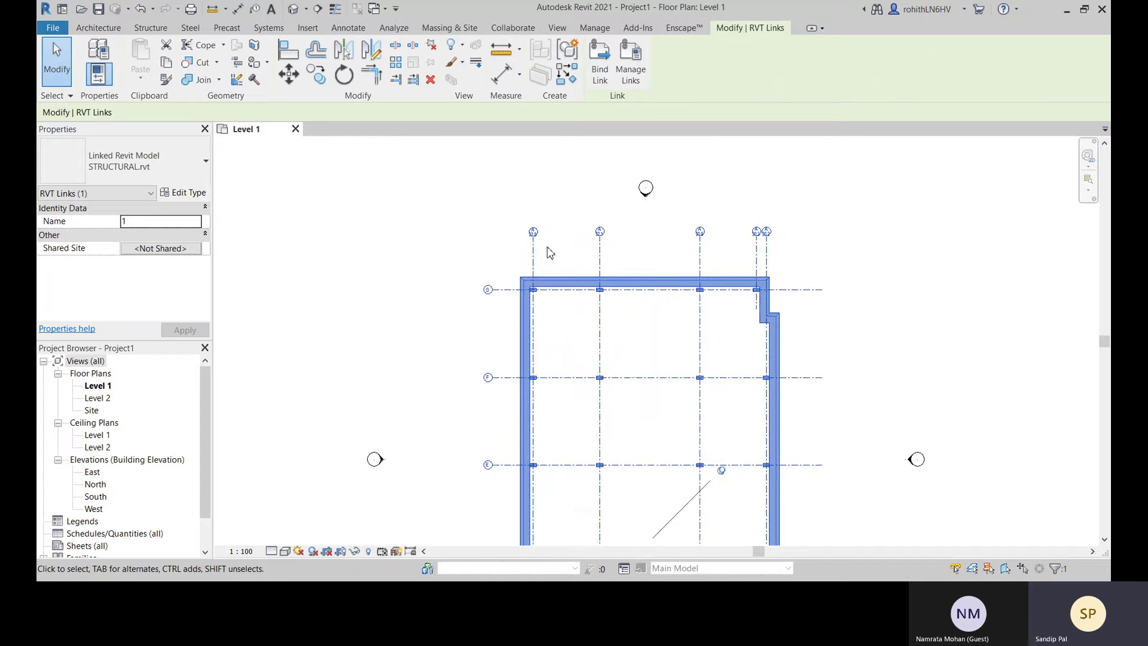
scroll(543, 251, up, 2)
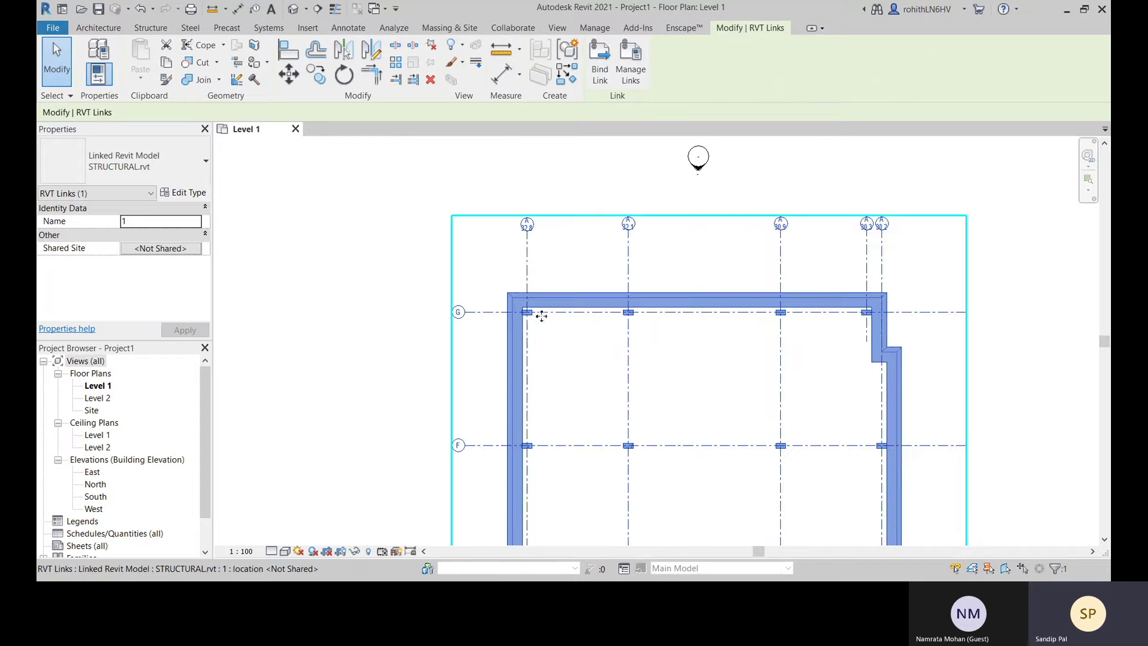
scroll(541, 316, up, 2)
scroll(545, 324, down, 3)
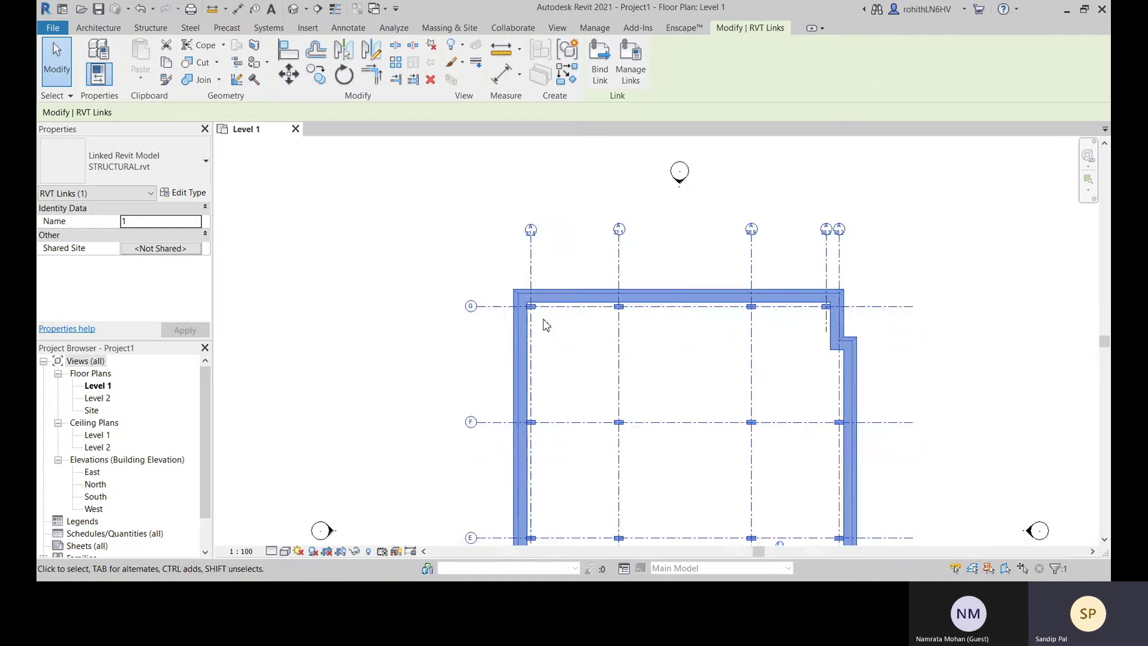
Start a Copy/Monitor session on the linked STRUCTURAL.rvt model in the Level 1 plan
scroll(545, 324, down, 2)
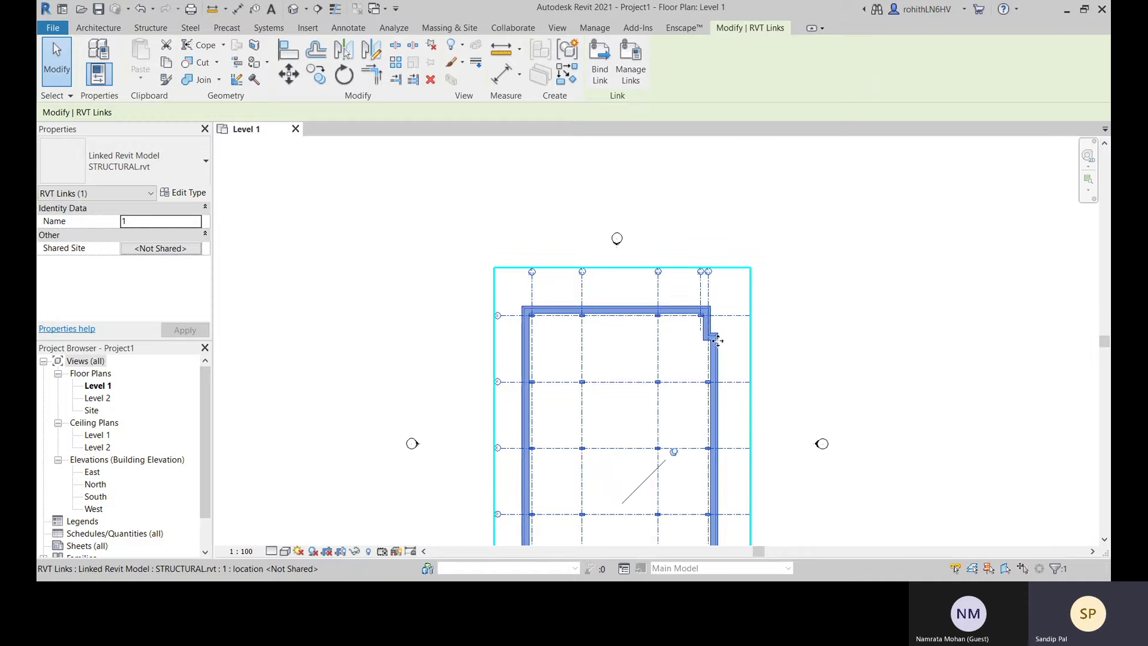
middle_drag(645, 418, 635, 251)
middle_drag(388, 368, 364, 405)
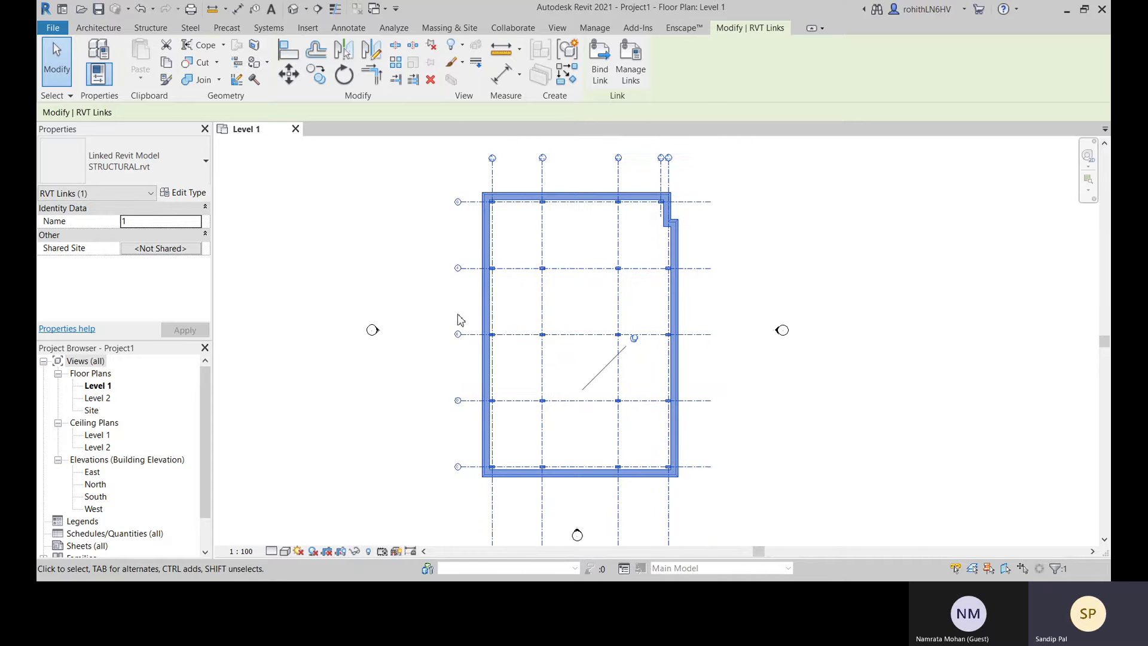
scroll(465, 267, up, 1)
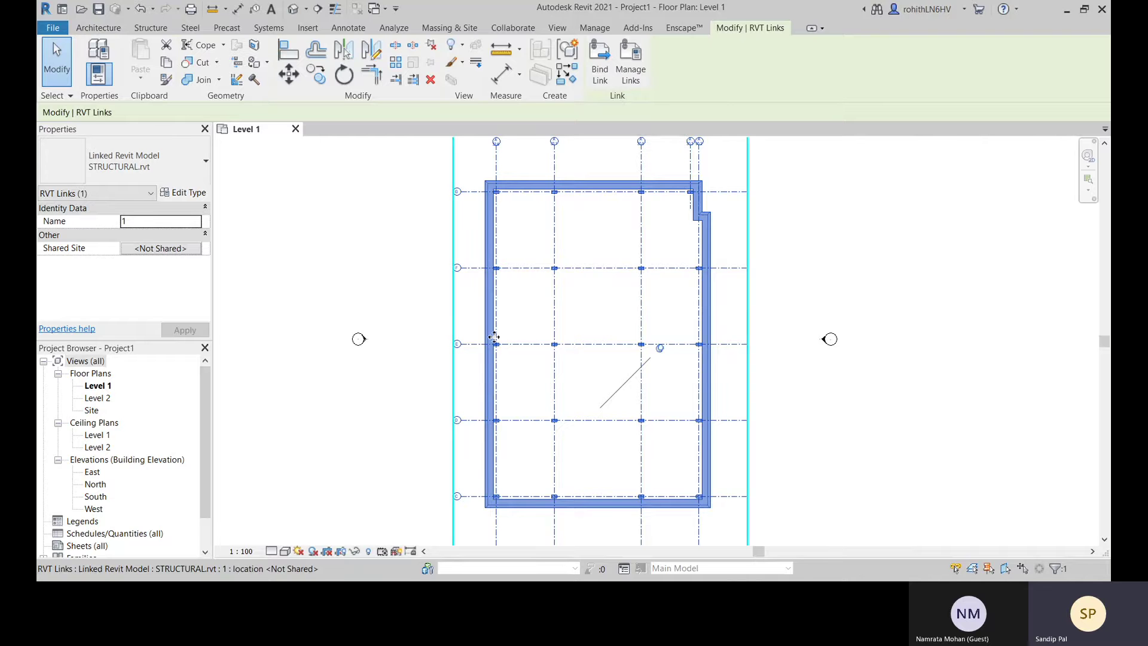
click(822, 260)
click(525, 30)
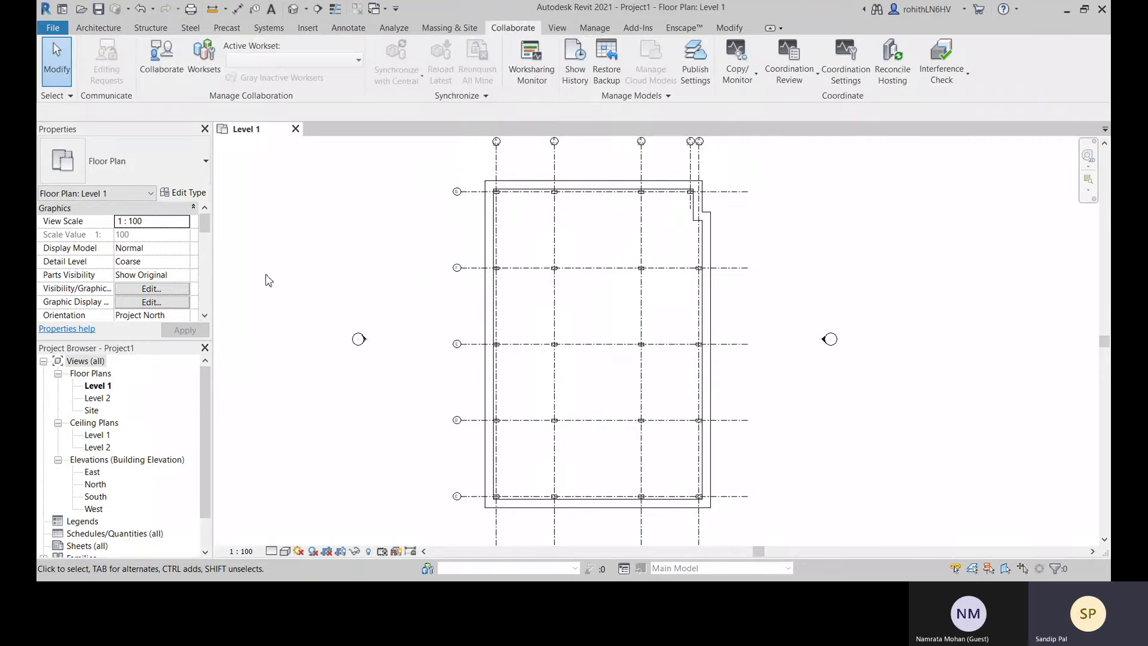
click(742, 82)
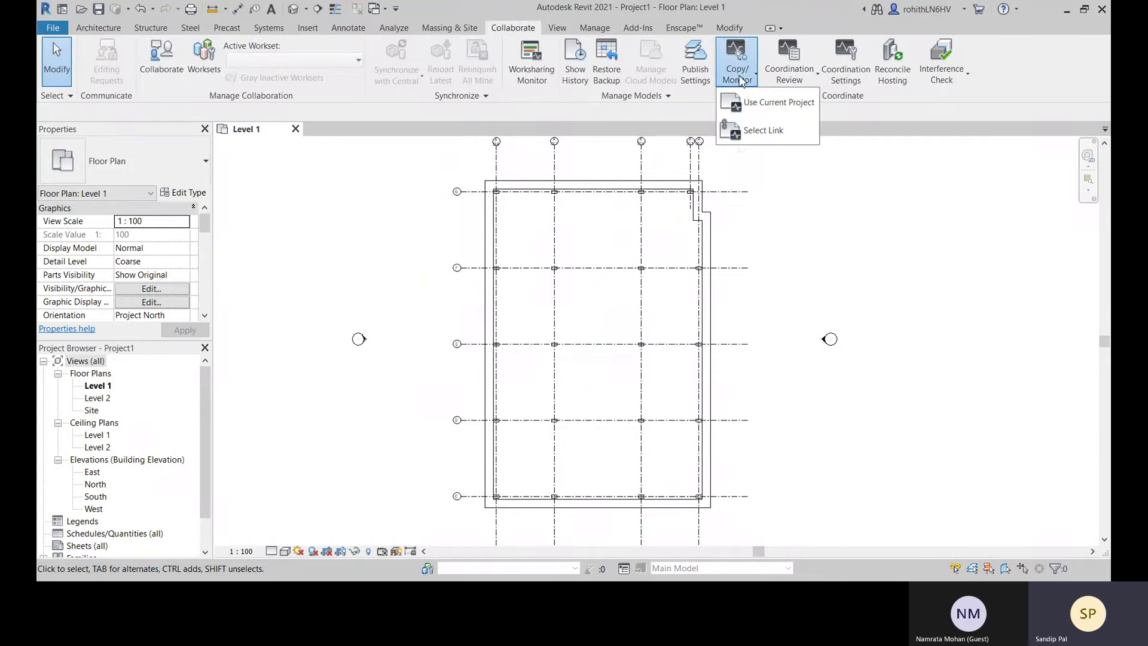
click(761, 137)
click(695, 356)
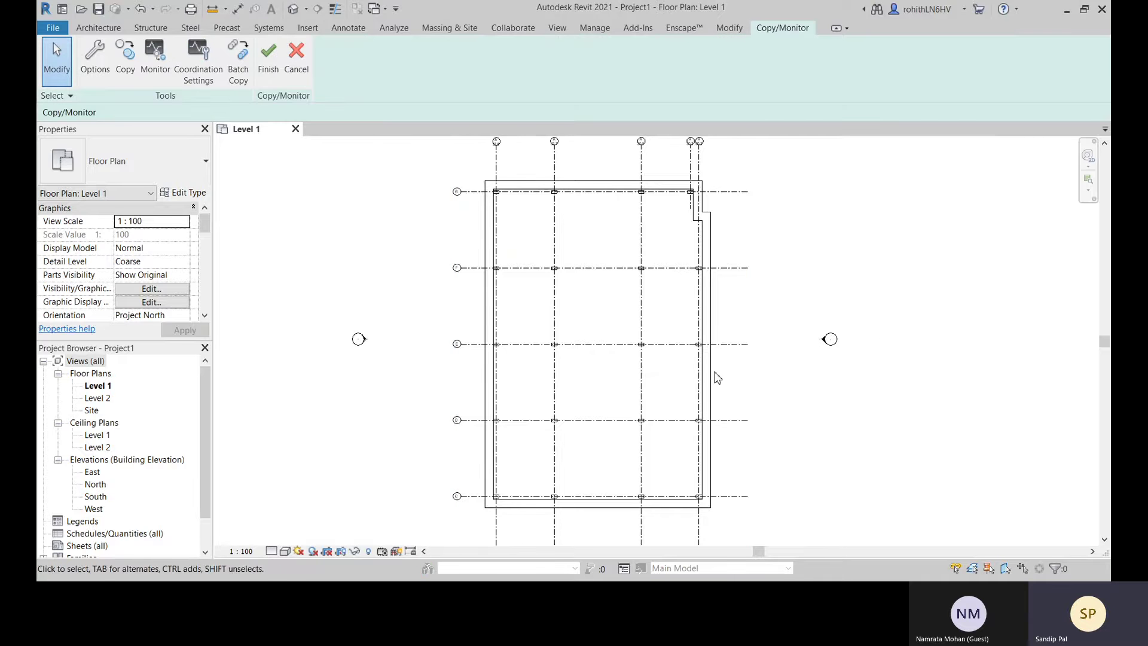
Copy the uppermost horizontal grid G from the structural link with the Copy/Monitor Copy tool
scroll(548, 376, down, 2)
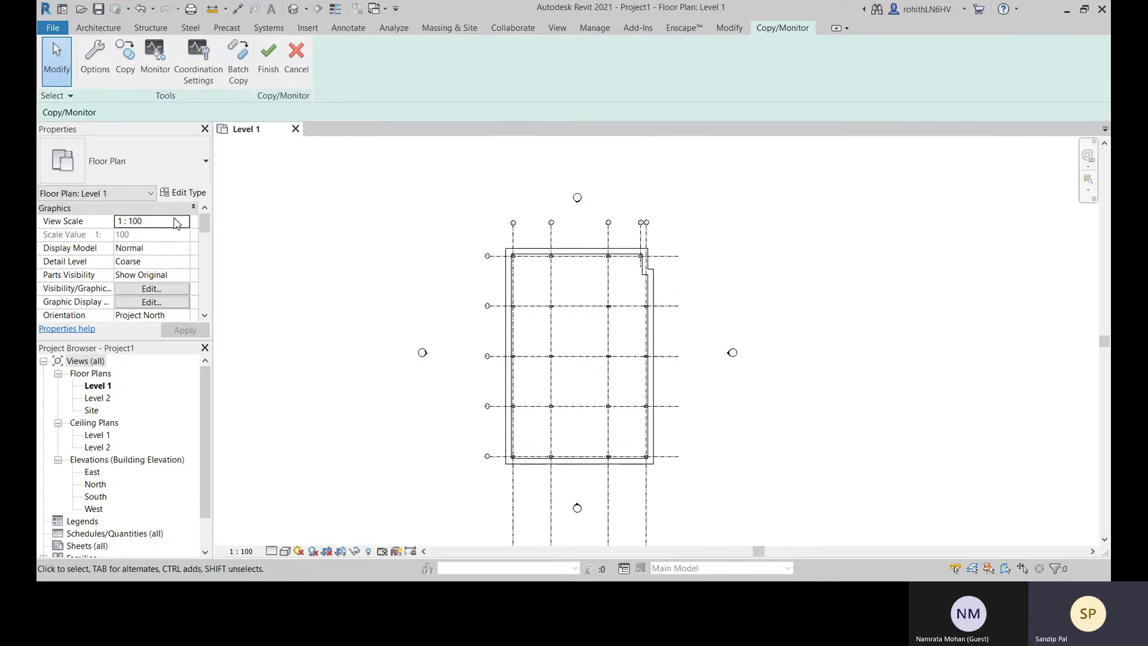
click(133, 68)
scroll(504, 248, up, 1)
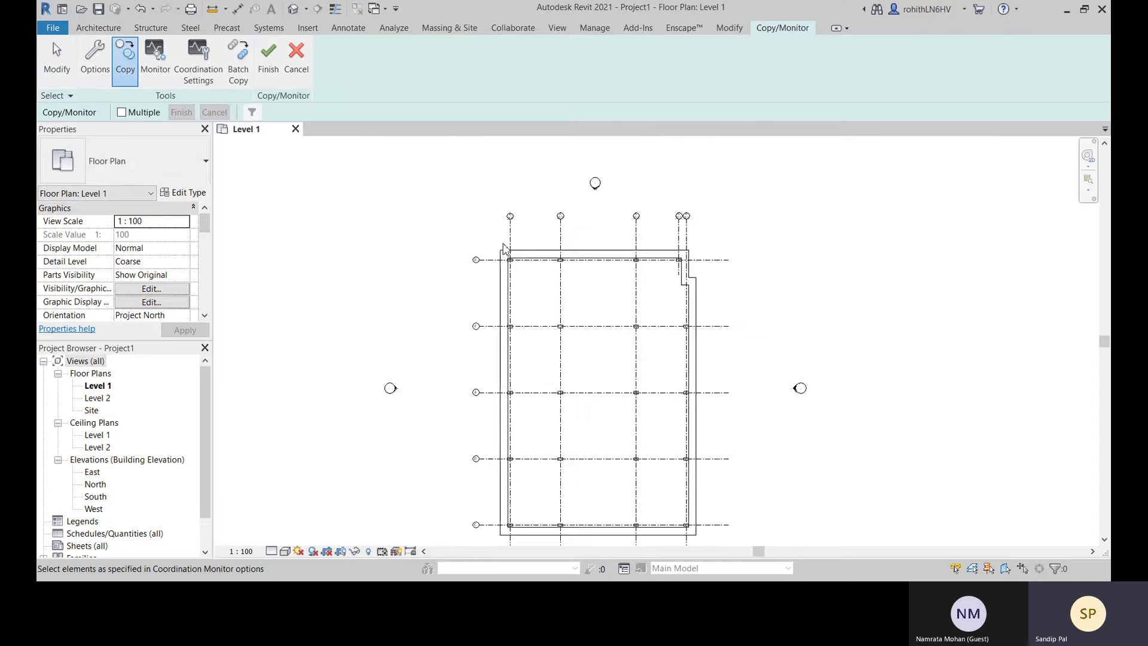
scroll(504, 248, up, 1)
scroll(448, 296, up, 1)
click(487, 243)
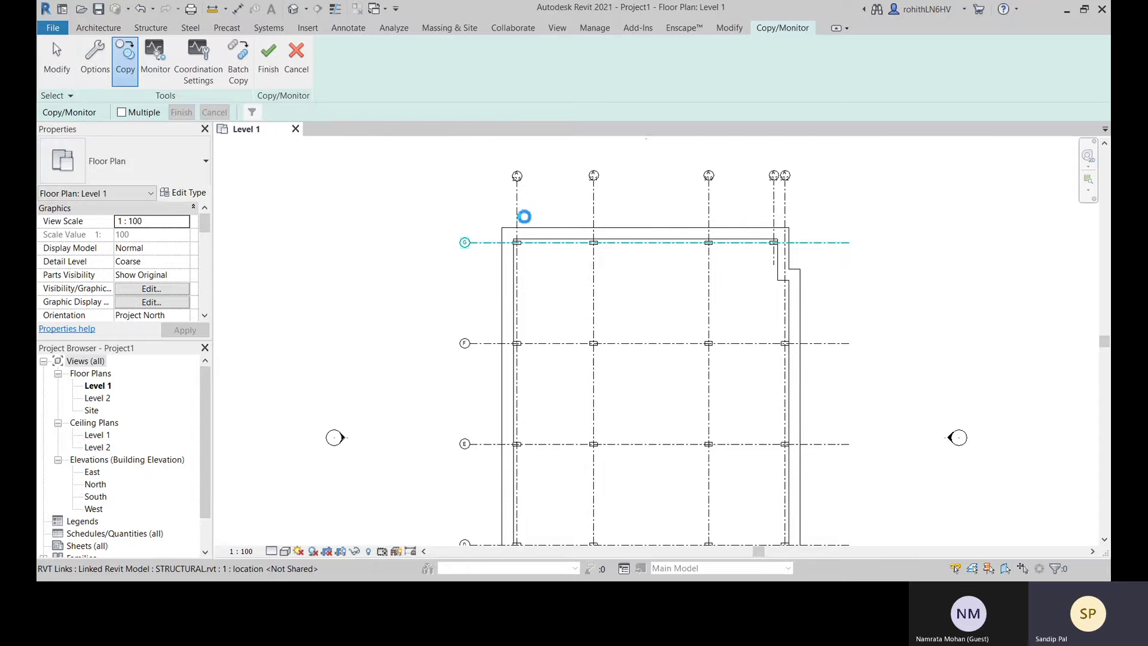
scroll(486, 250, up, 1)
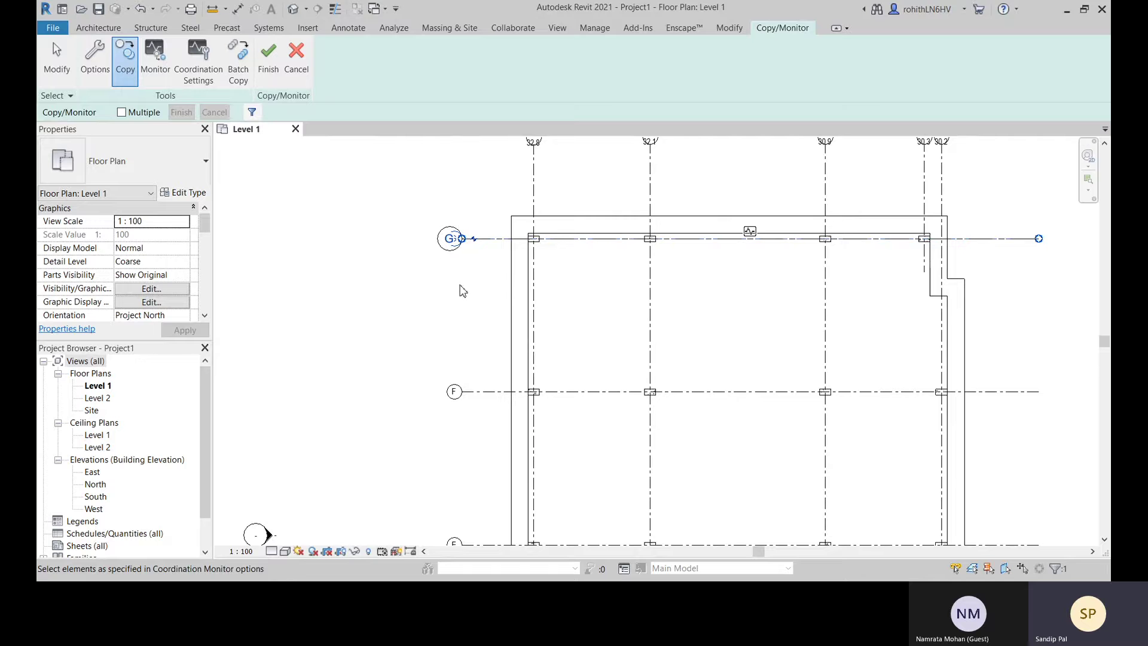
Copy the vertical grids 32.8, 32.1, 30.9, 30.3 and 30.2 from the structural link into the project
click(534, 180)
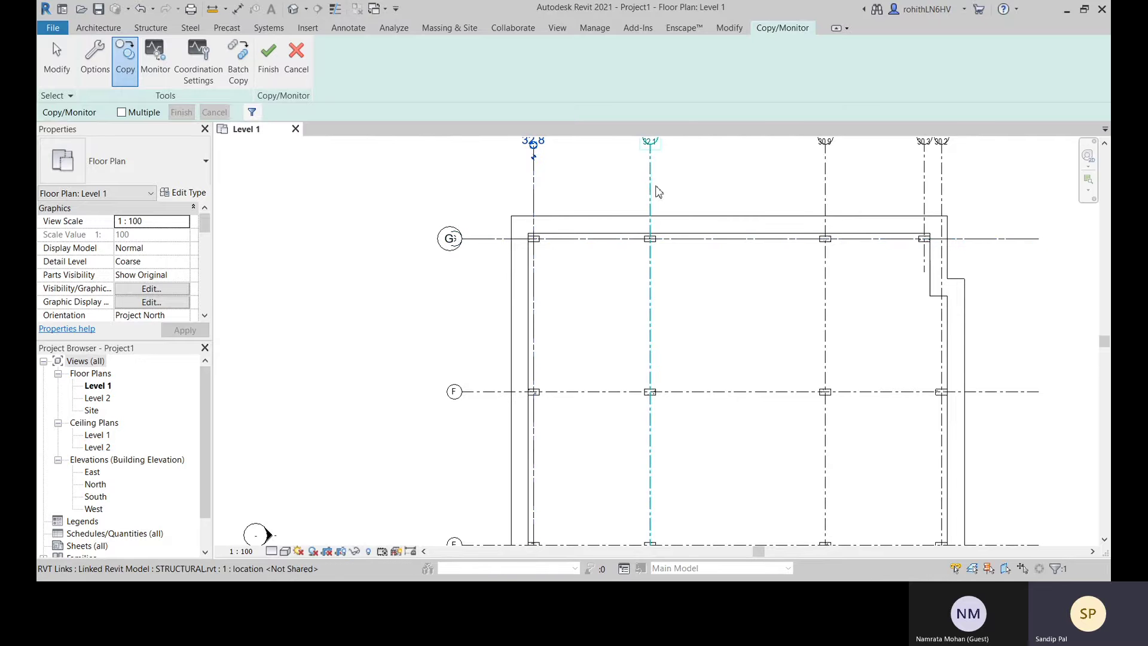
click(651, 189)
click(826, 180)
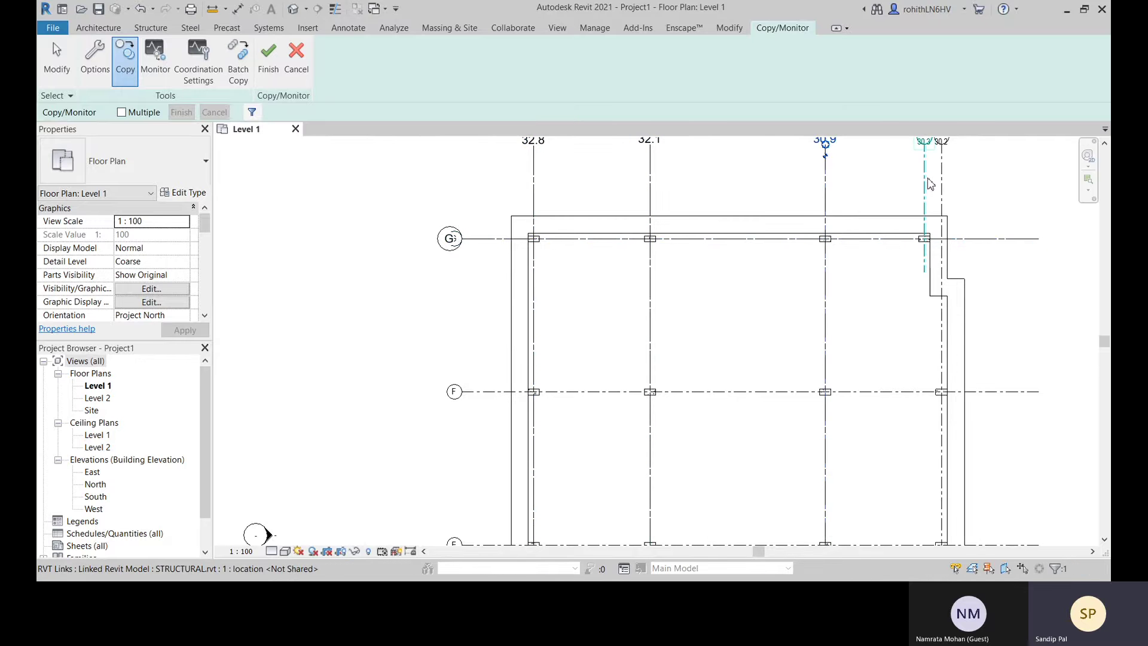
click(925, 197)
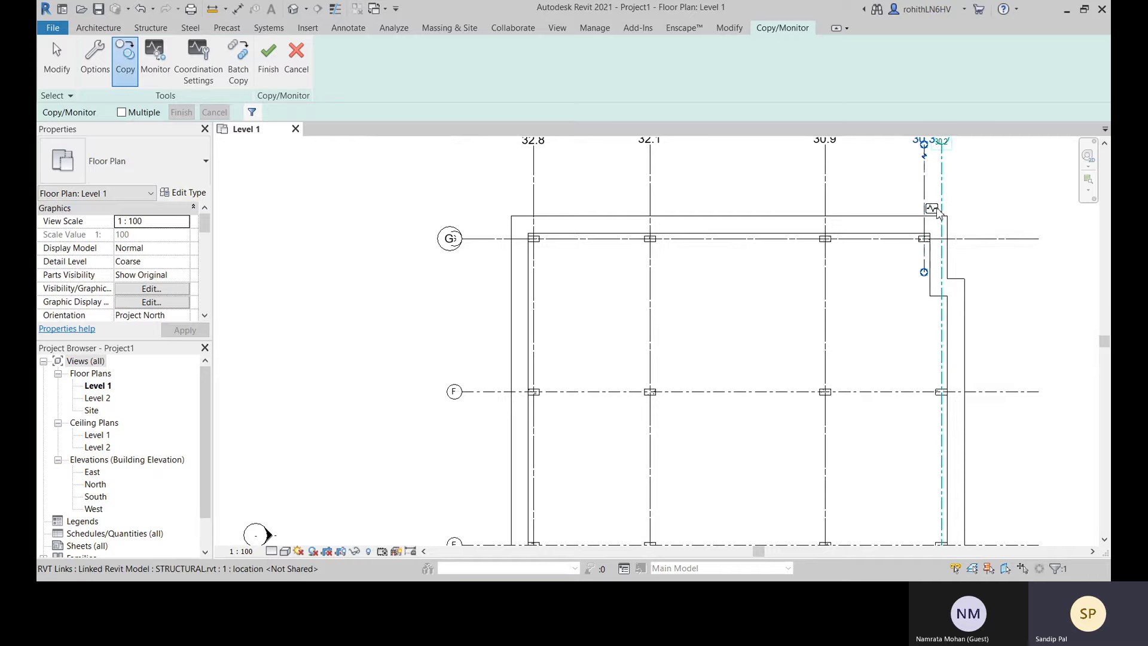
middle_drag(969, 227, 874, 244)
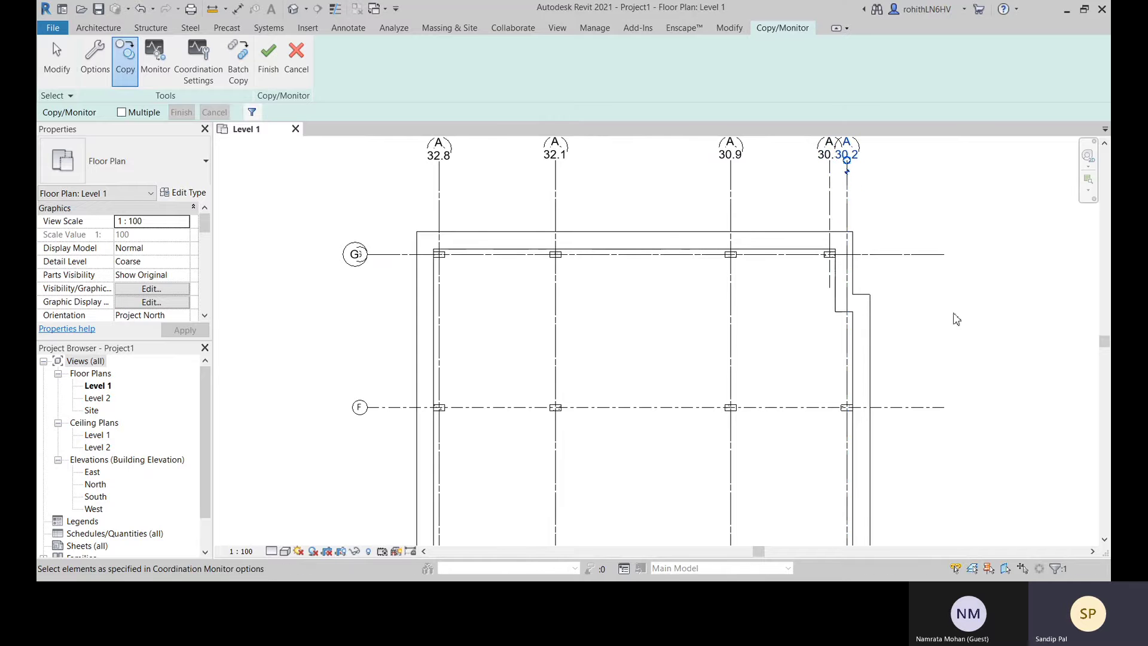
Copy the remaining horizontal grids F, E, D and C from the structural link and finish the Copy/Monitor session
scroll(906, 331, down, 3)
middle_drag(943, 389, 839, 263)
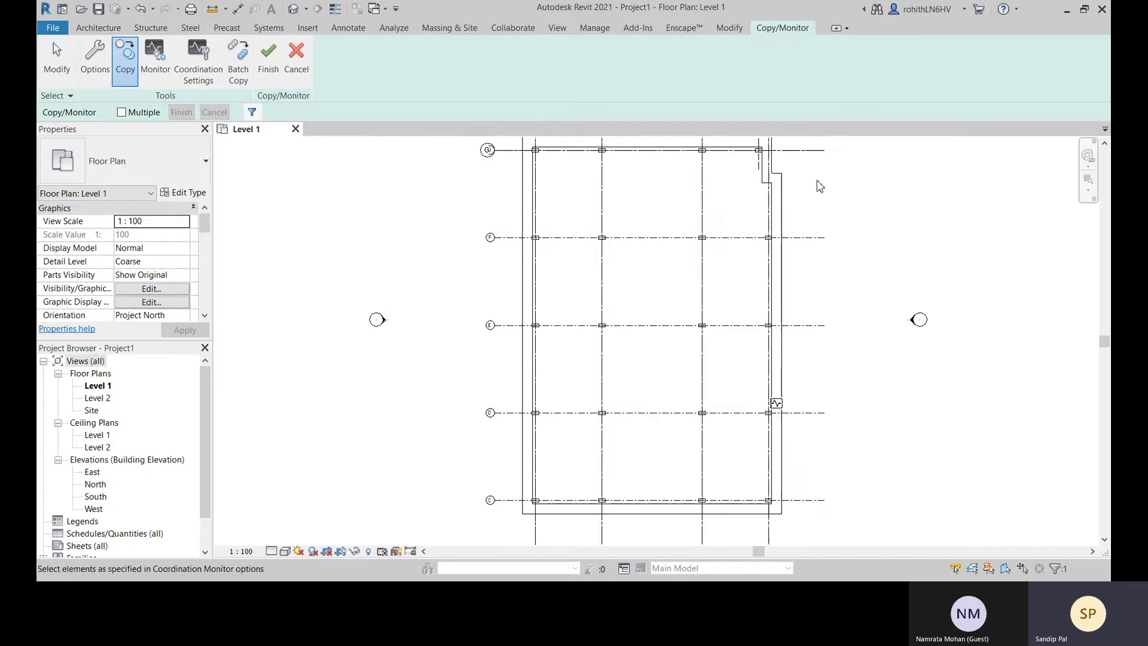
click(819, 238)
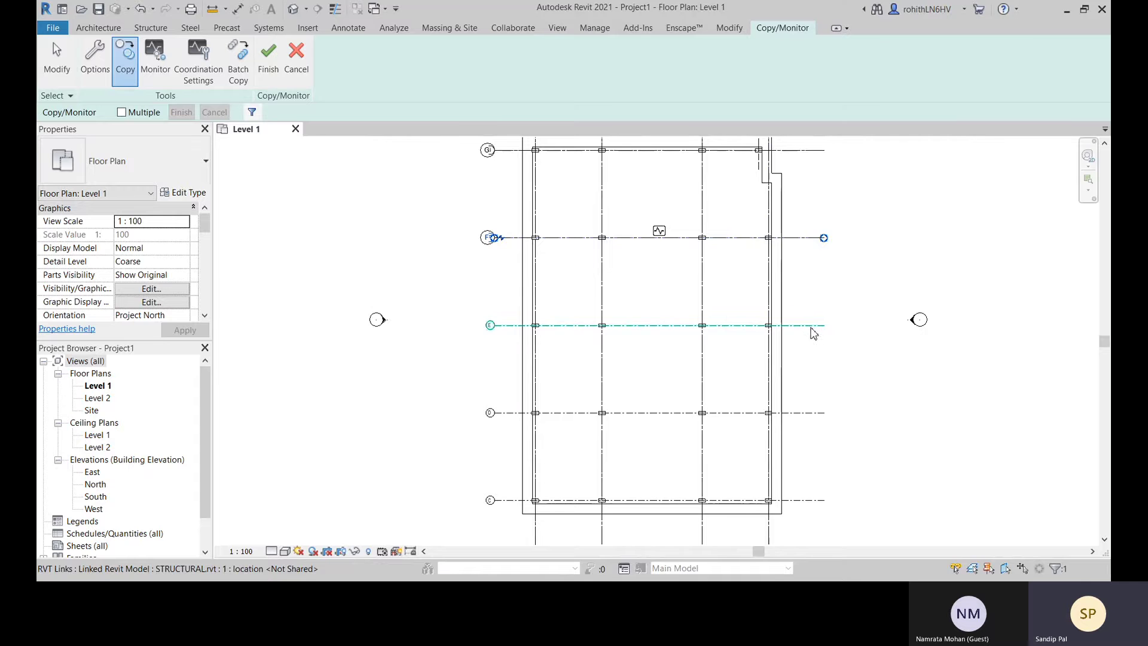
click(813, 332)
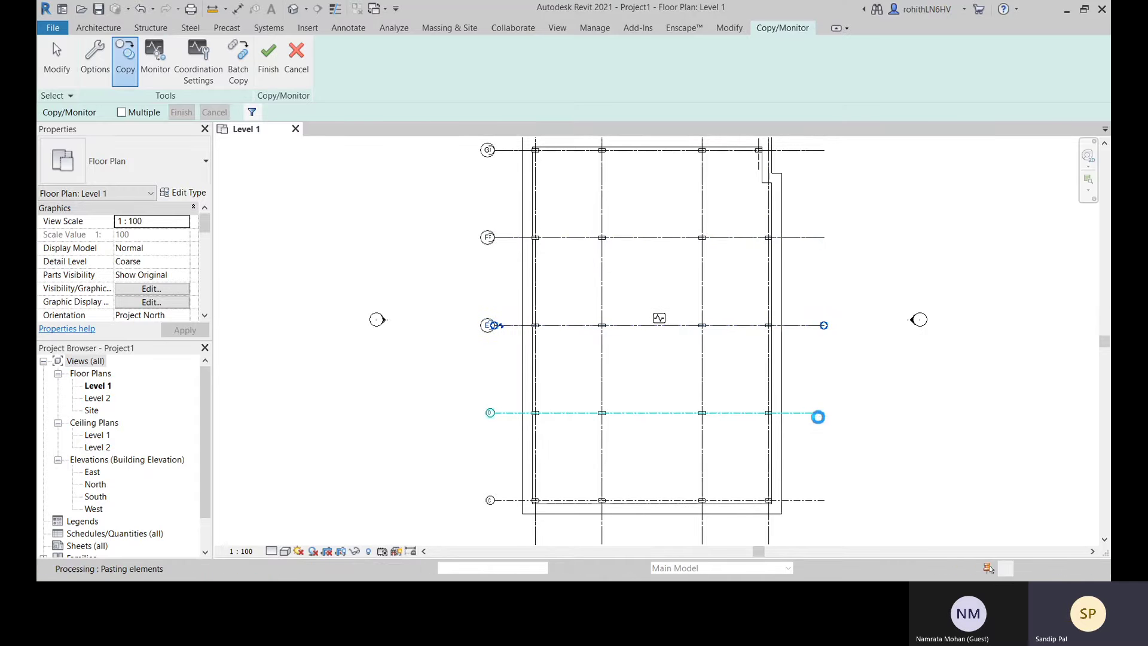
middle_drag(812, 501, 810, 431)
click(809, 430)
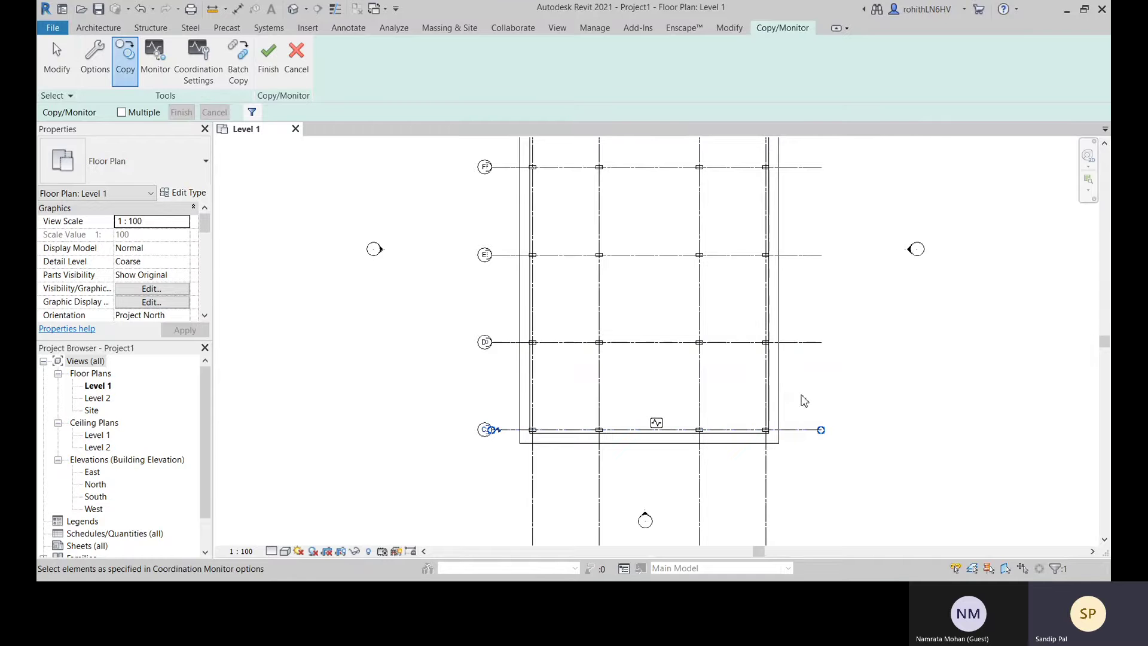
middle_drag(818, 480, 760, 426)
scroll(682, 459, down, 3)
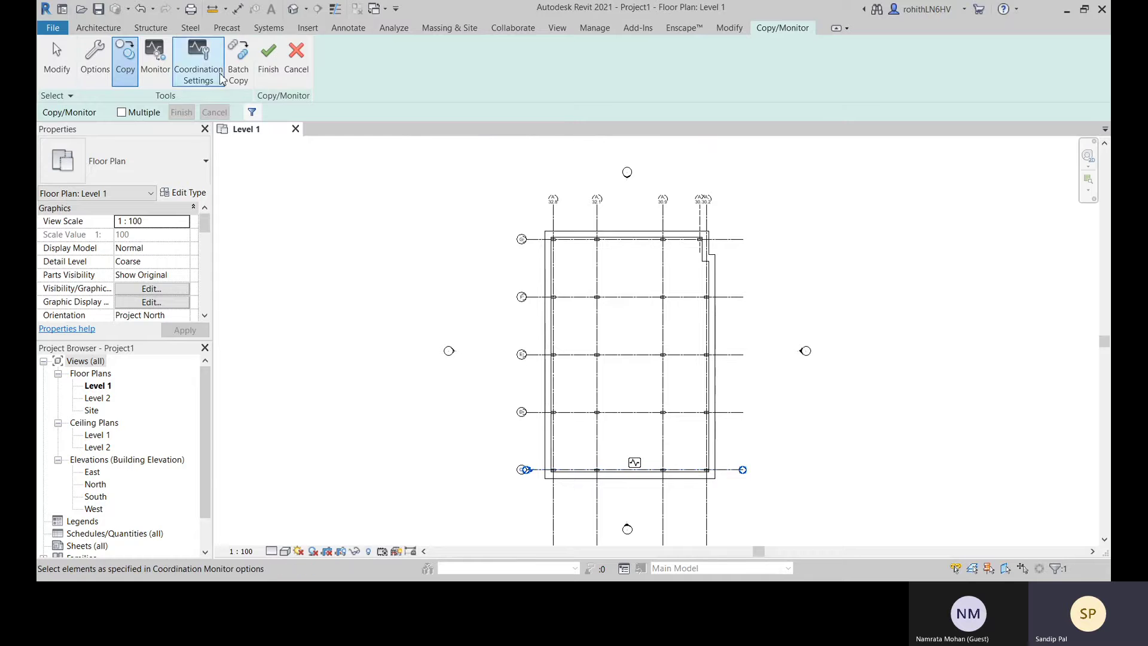
click(268, 73)
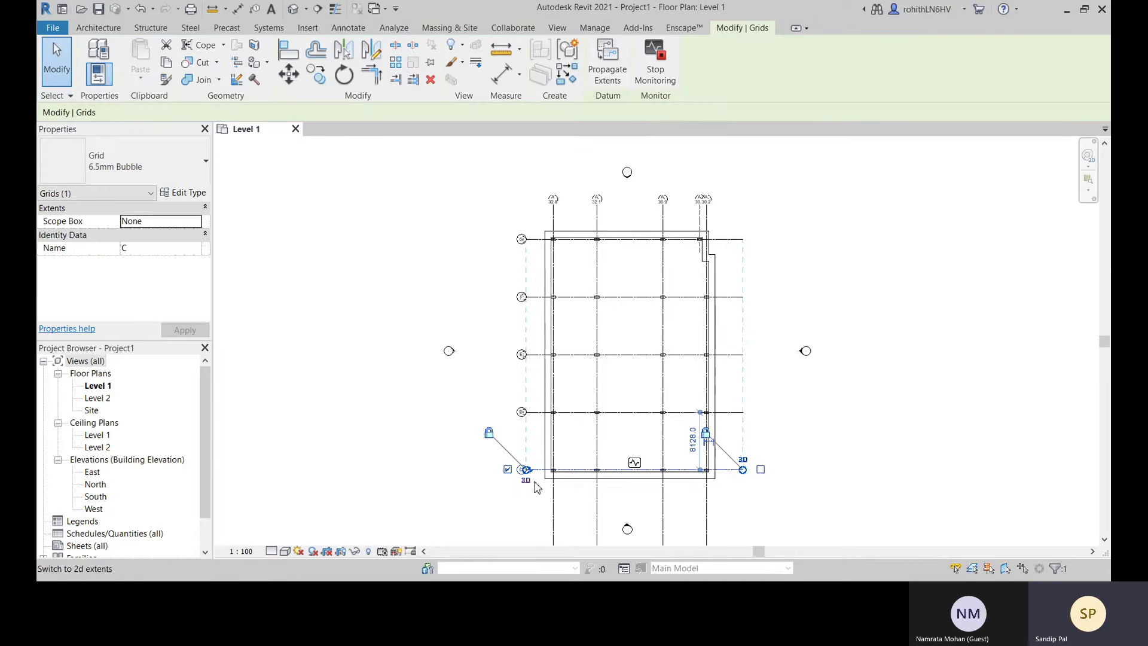
Stop monitoring the copied grid C and reselect it to check its monitoring status
click(669, 71)
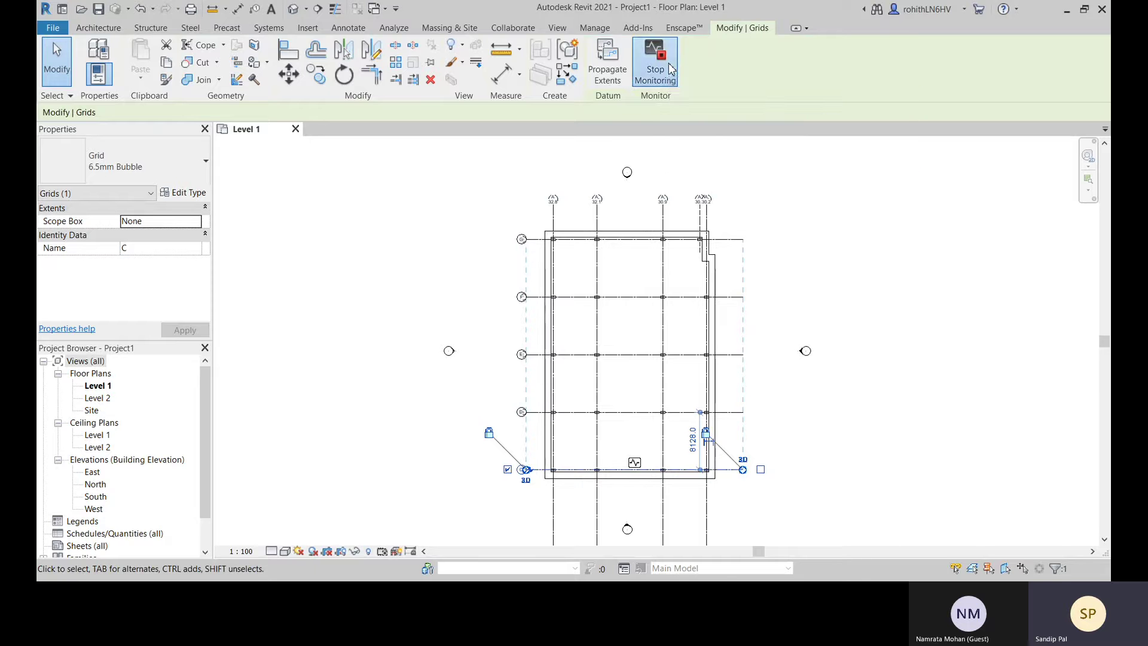
click(801, 424)
middle_drag(811, 430, 807, 382)
scroll(537, 428, up, 1)
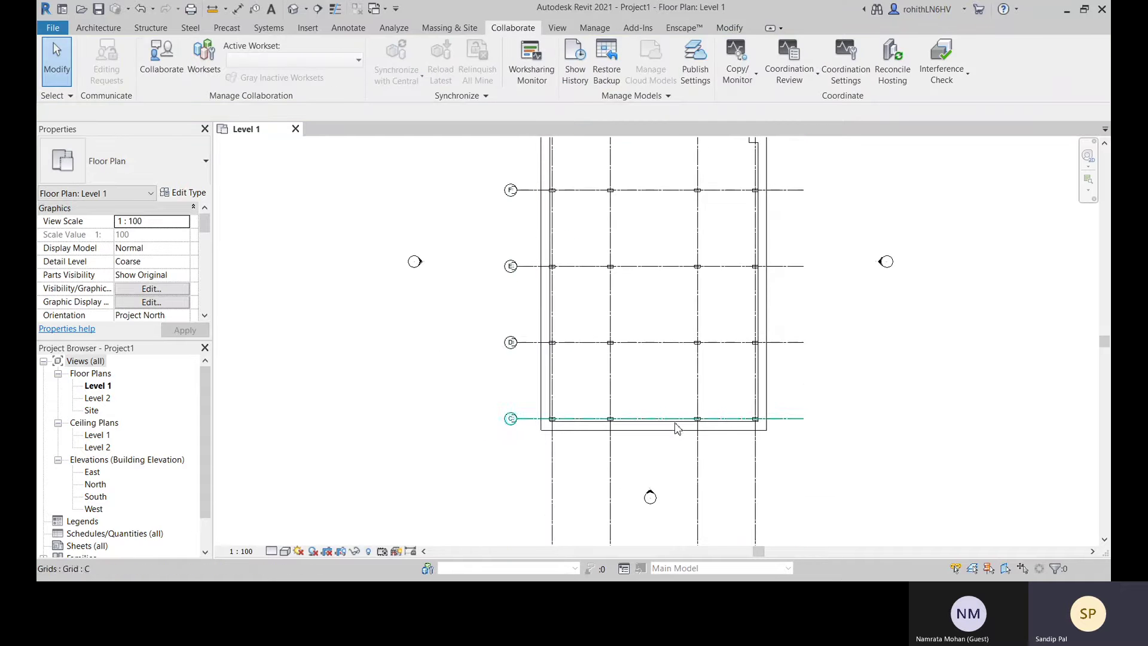
click(582, 418)
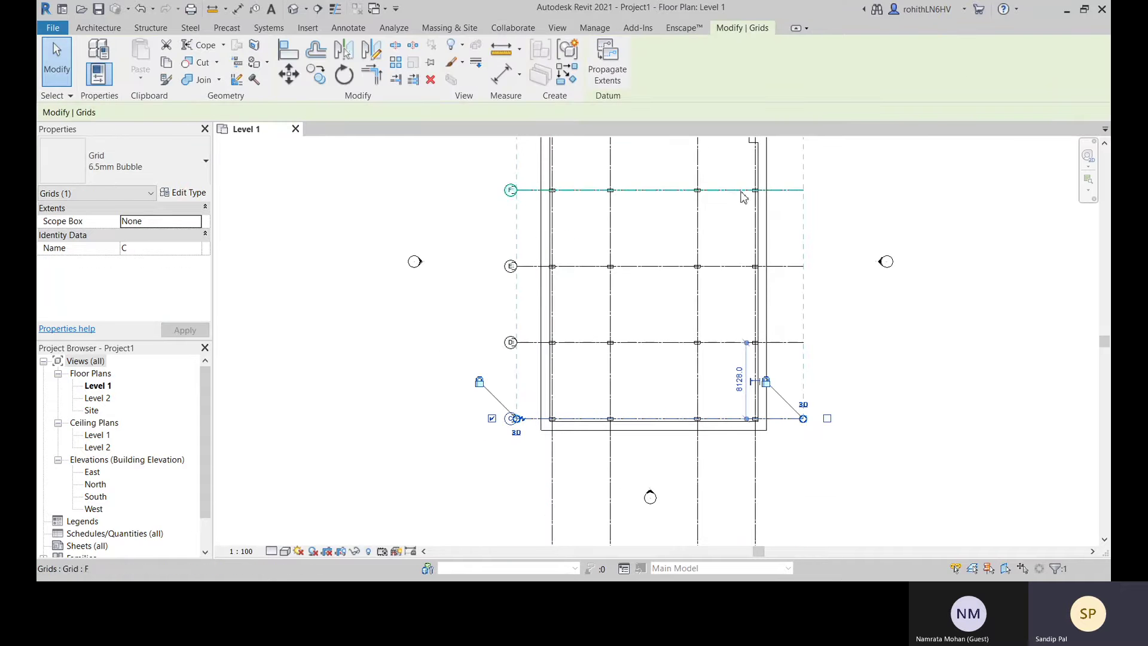
scroll(539, 436, up, 1)
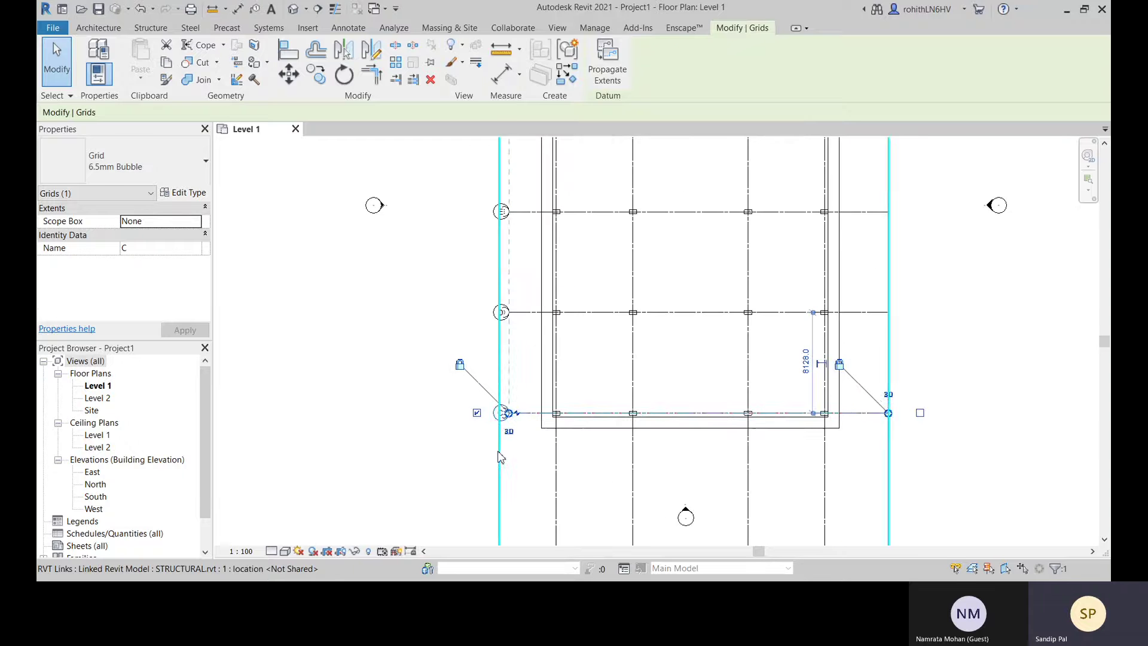
click(438, 443)
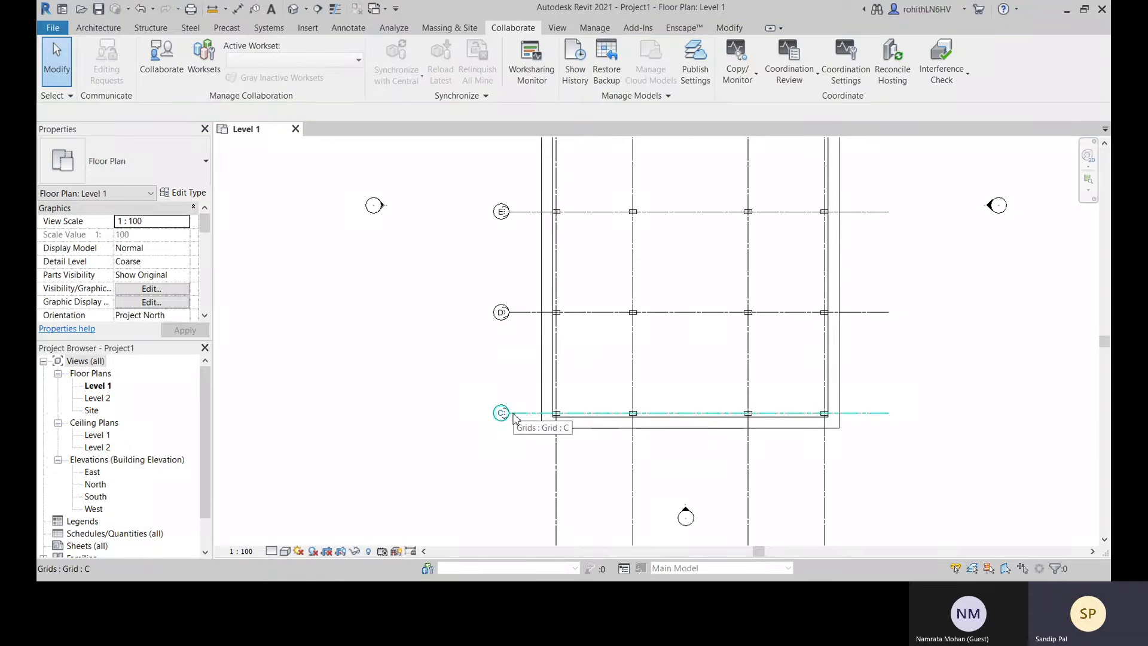
Unload the STRUCTURAL.rvt link through Manage Links, leaving the copied grids in the project
scroll(668, 295, down, 2)
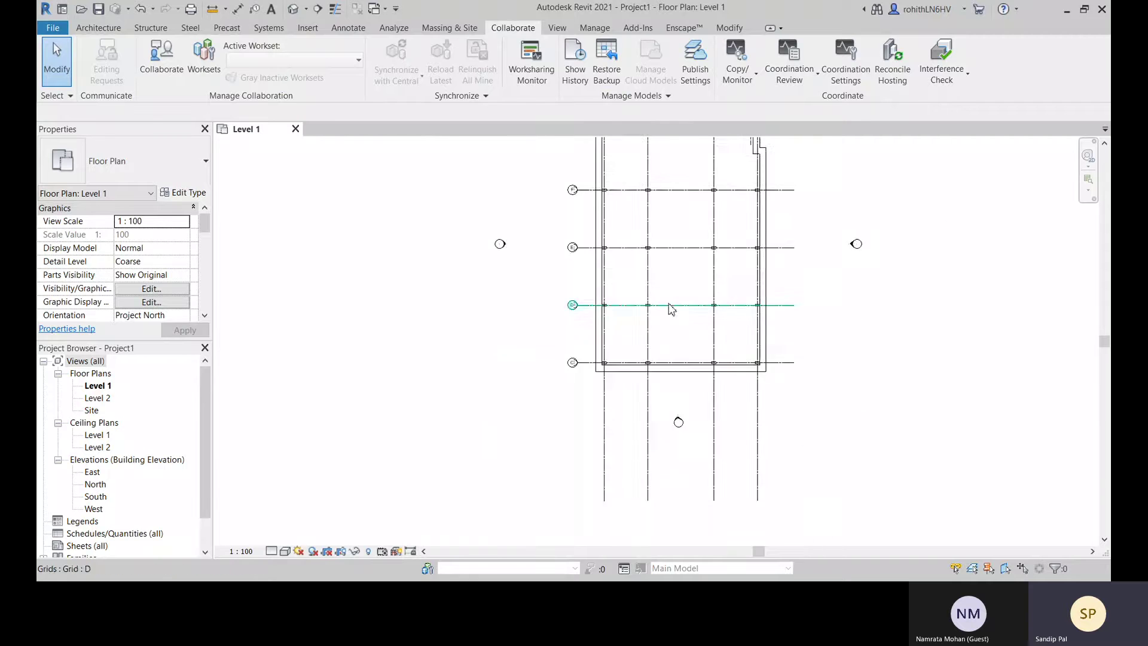
middle_drag(474, 338, 442, 377)
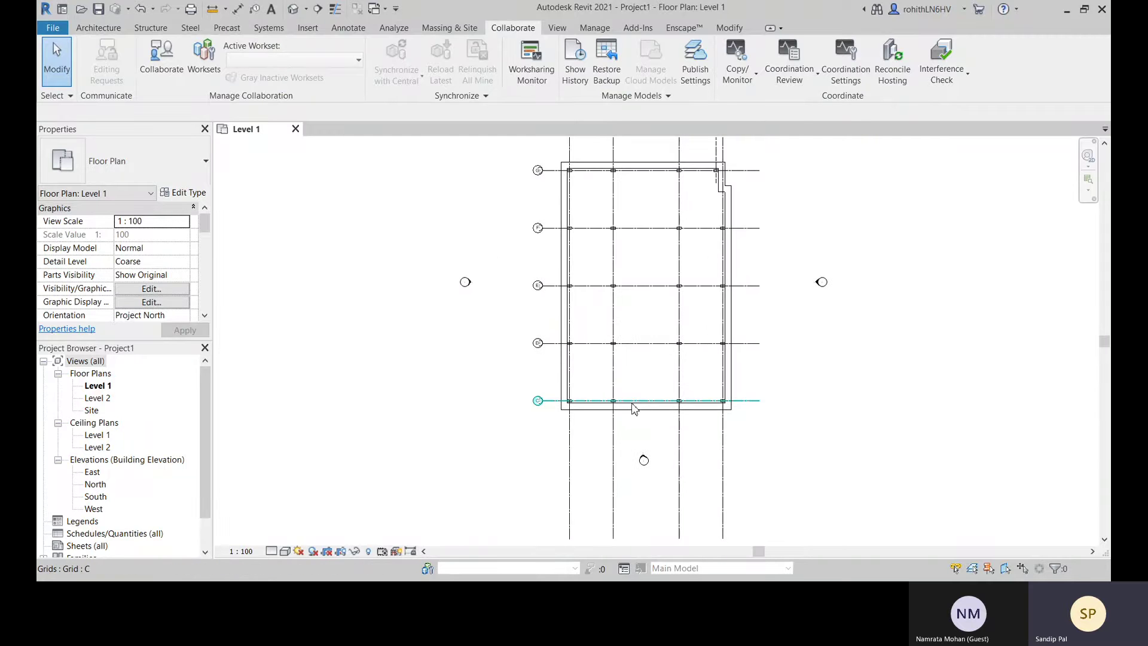
middle_drag(595, 439, 566, 461)
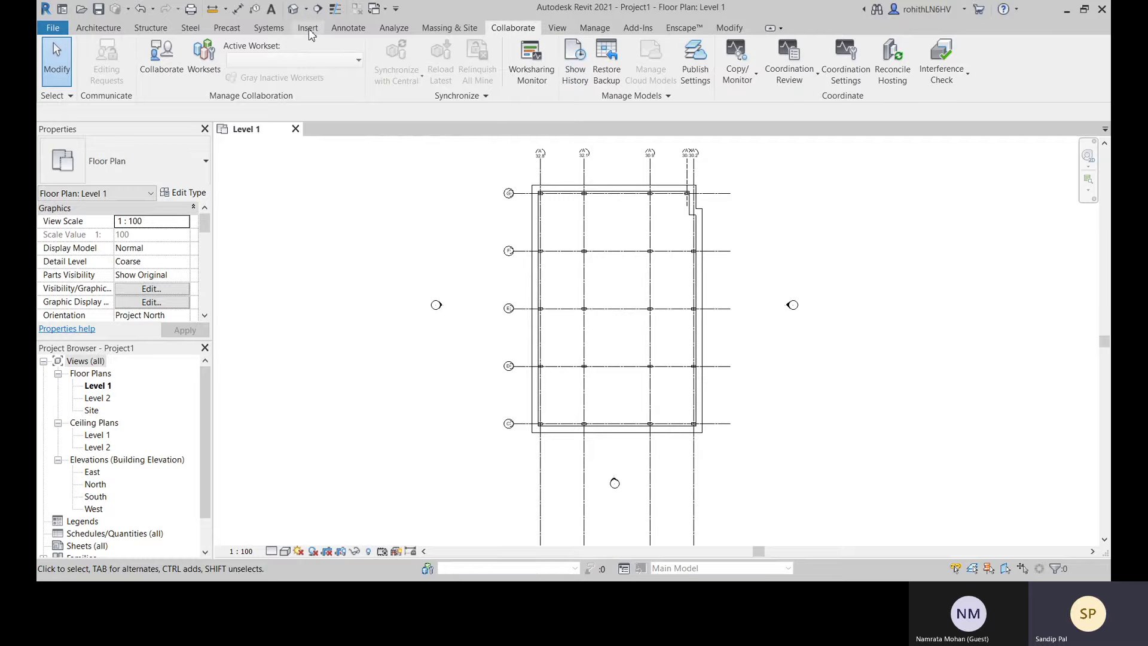
click(583, 31)
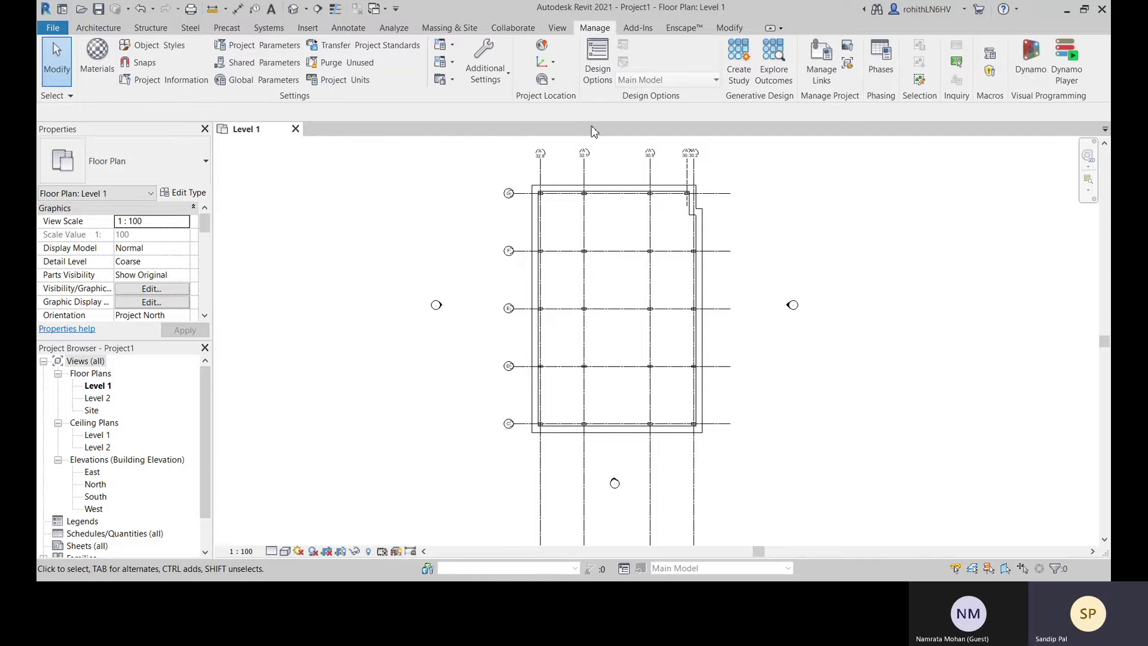
click(821, 63)
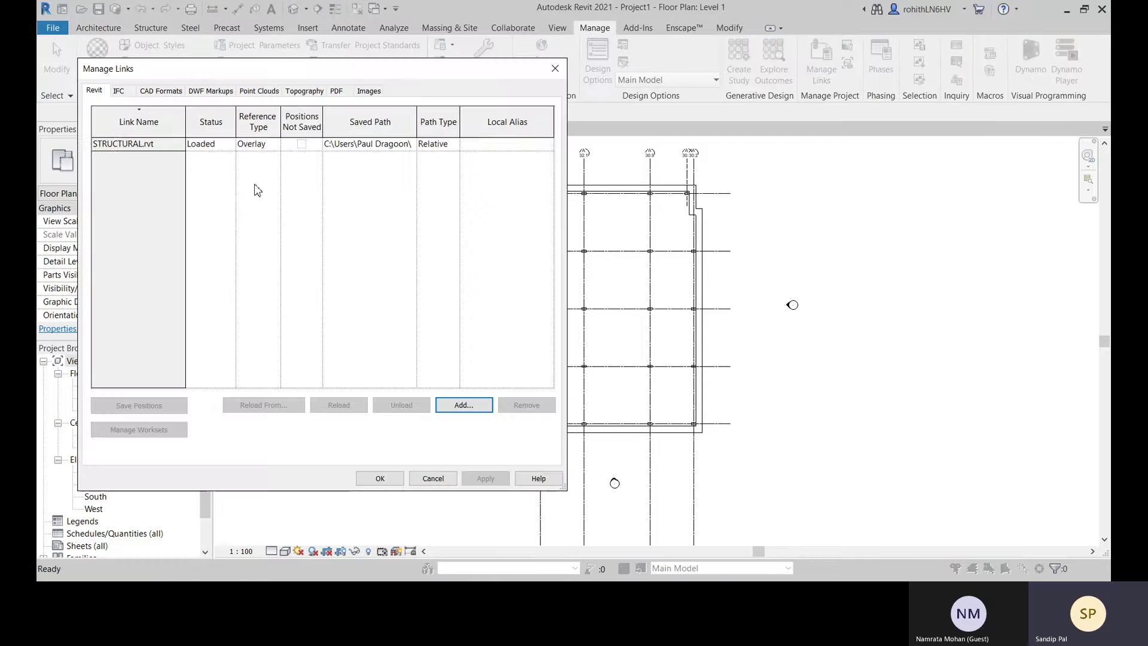
click(145, 144)
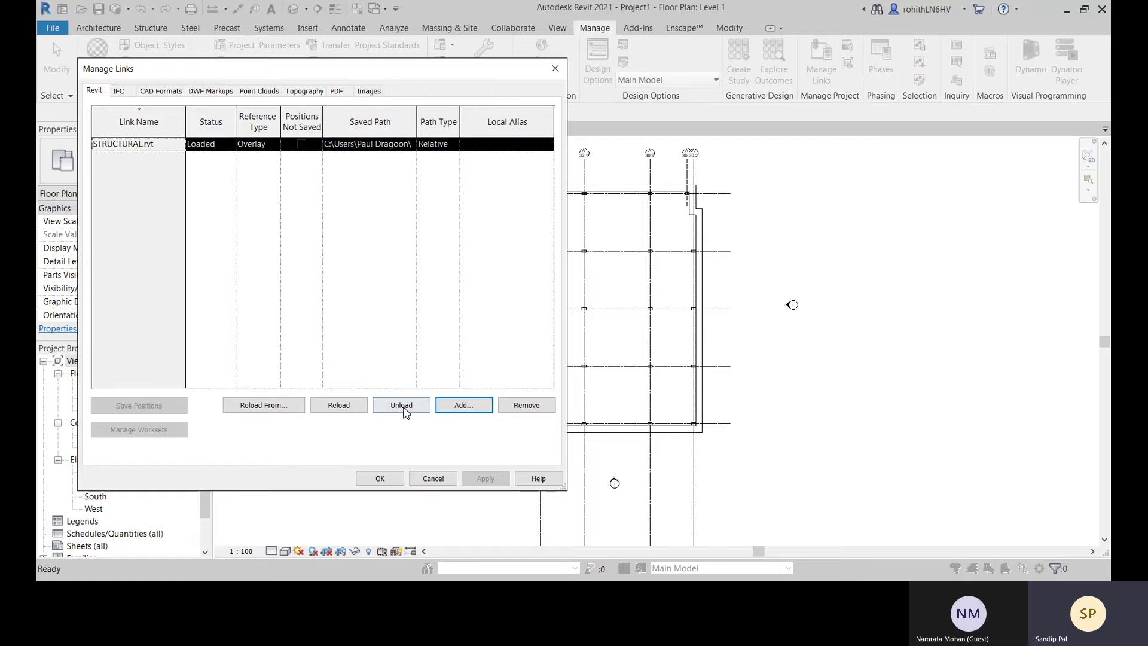
click(403, 406)
click(605, 322)
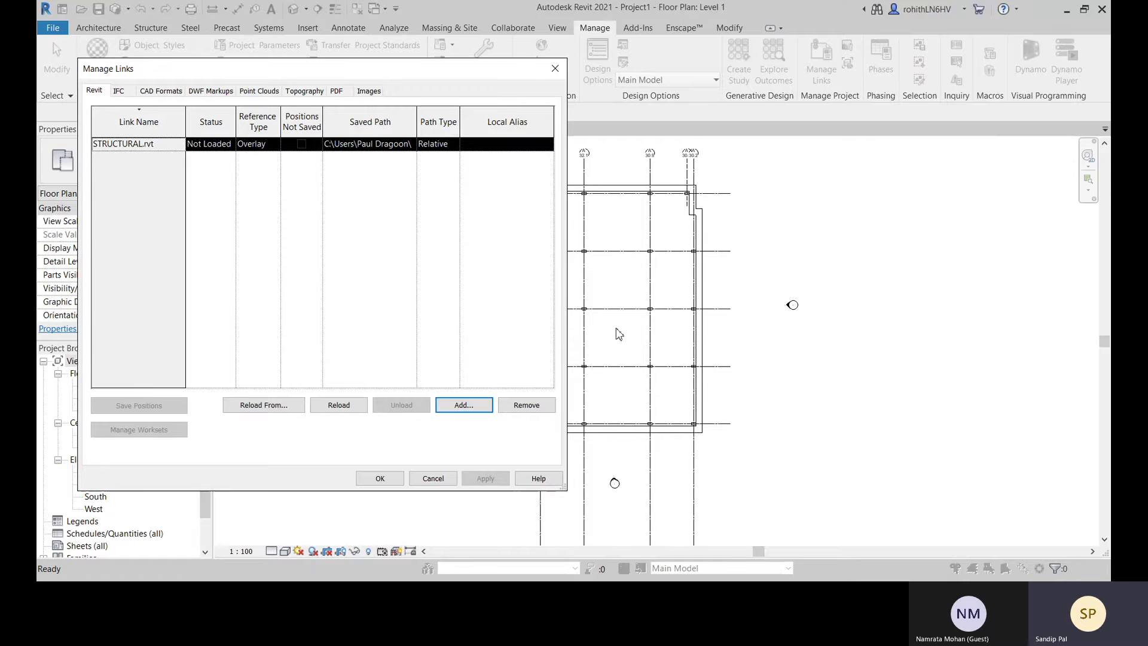
click(379, 478)
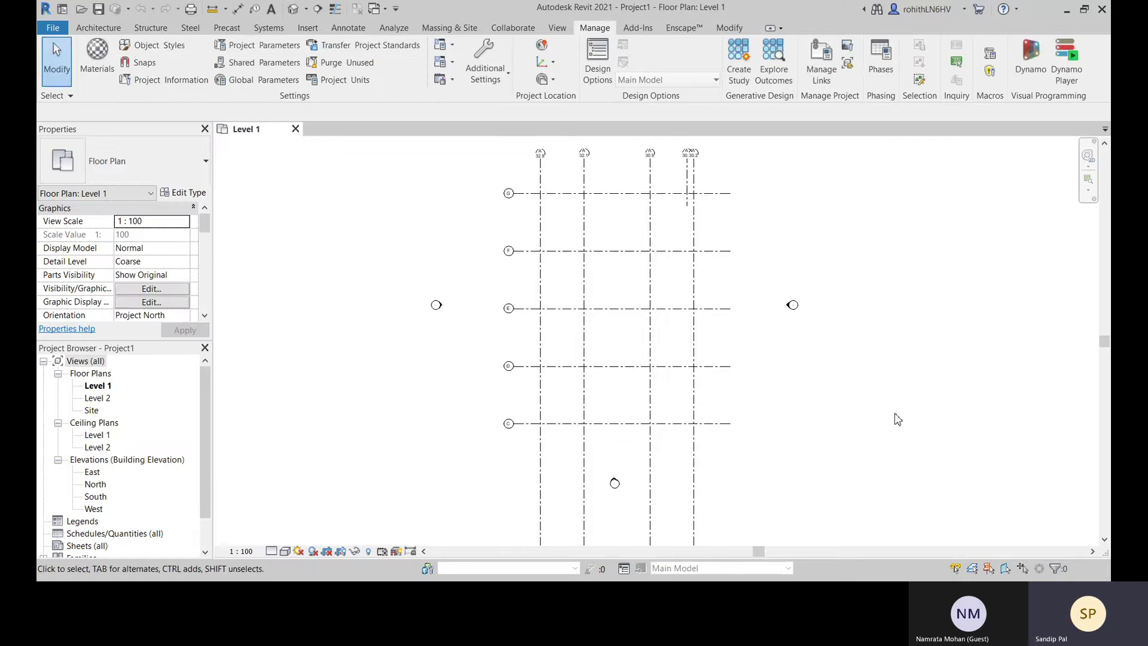
Check the monitoring status of the copied horizontal grids D, C, E, F and G by selecting each one
middle_drag(736, 388, 692, 410)
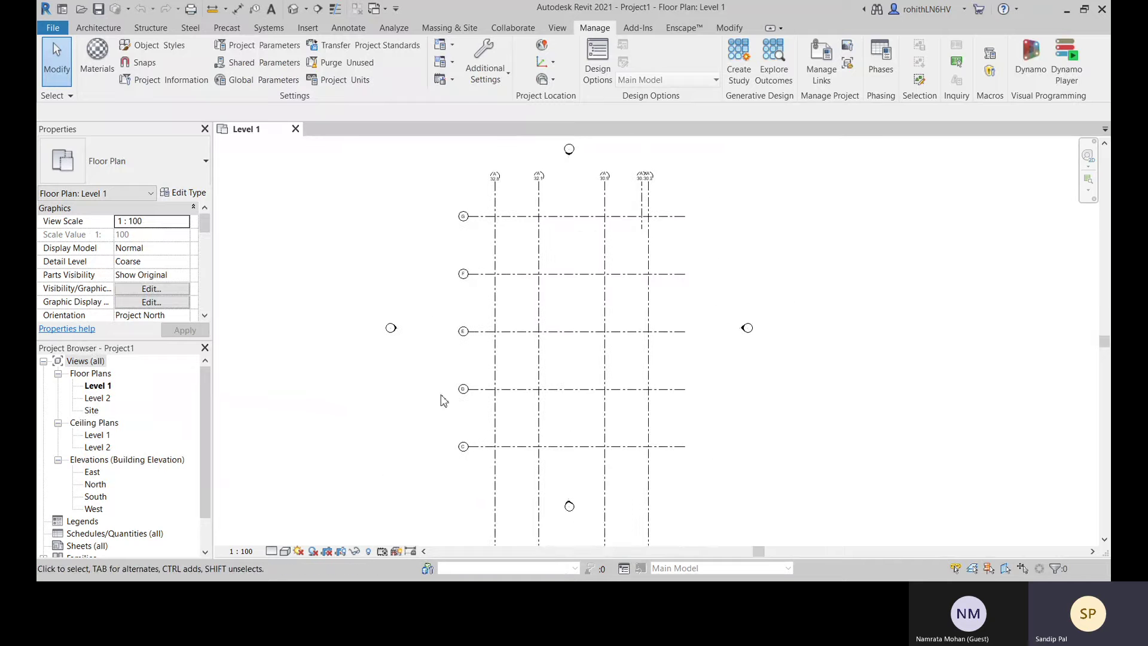
click(484, 390)
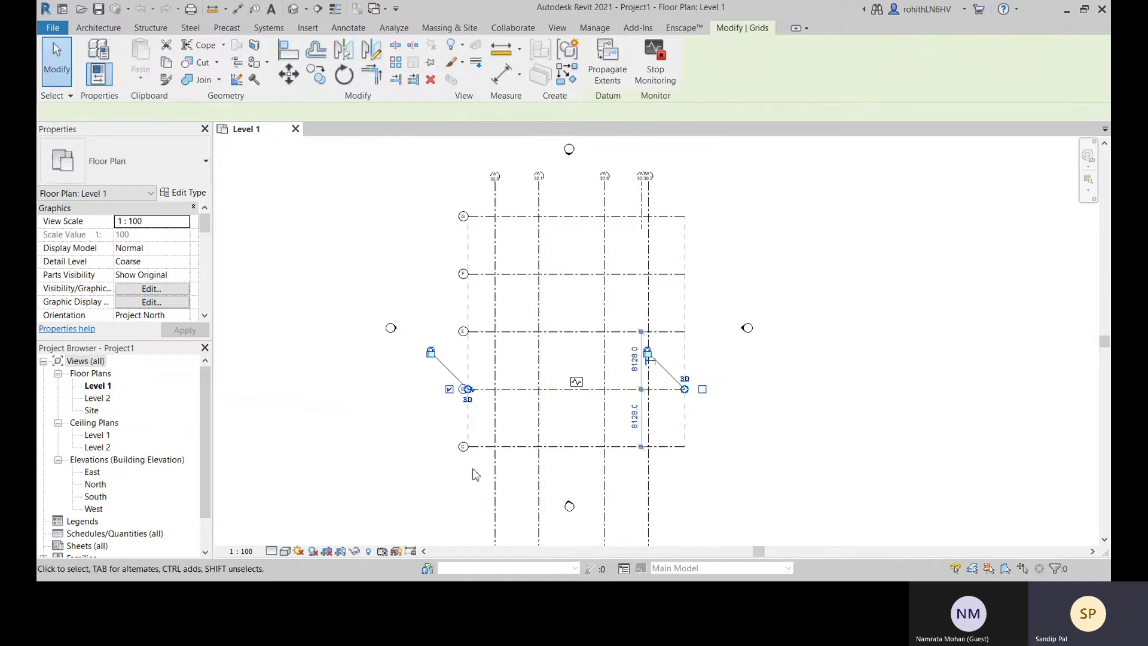
click(476, 446)
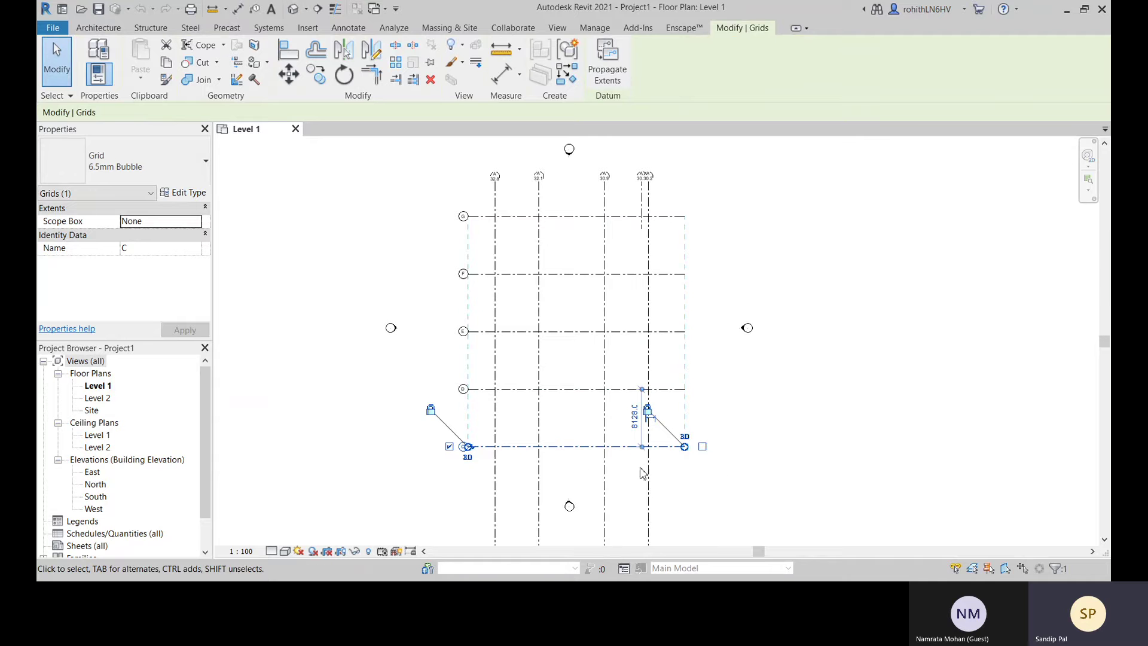
scroll(661, 432, down, 1)
scroll(538, 382, up, 2)
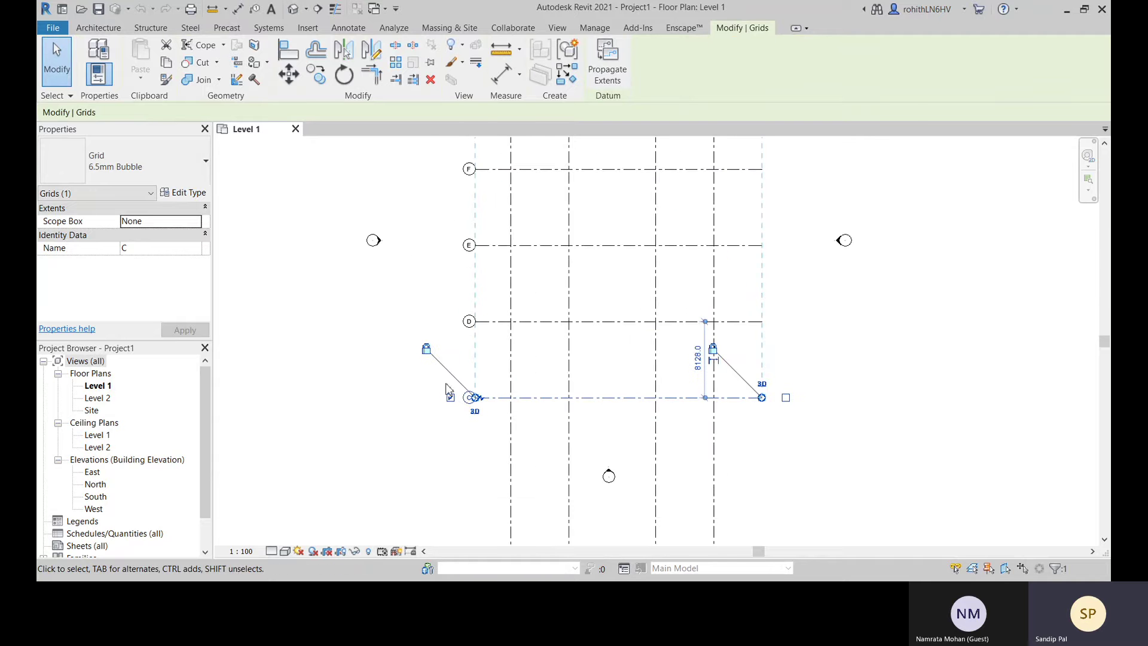
middle_drag(609, 357, 594, 391)
click(592, 356)
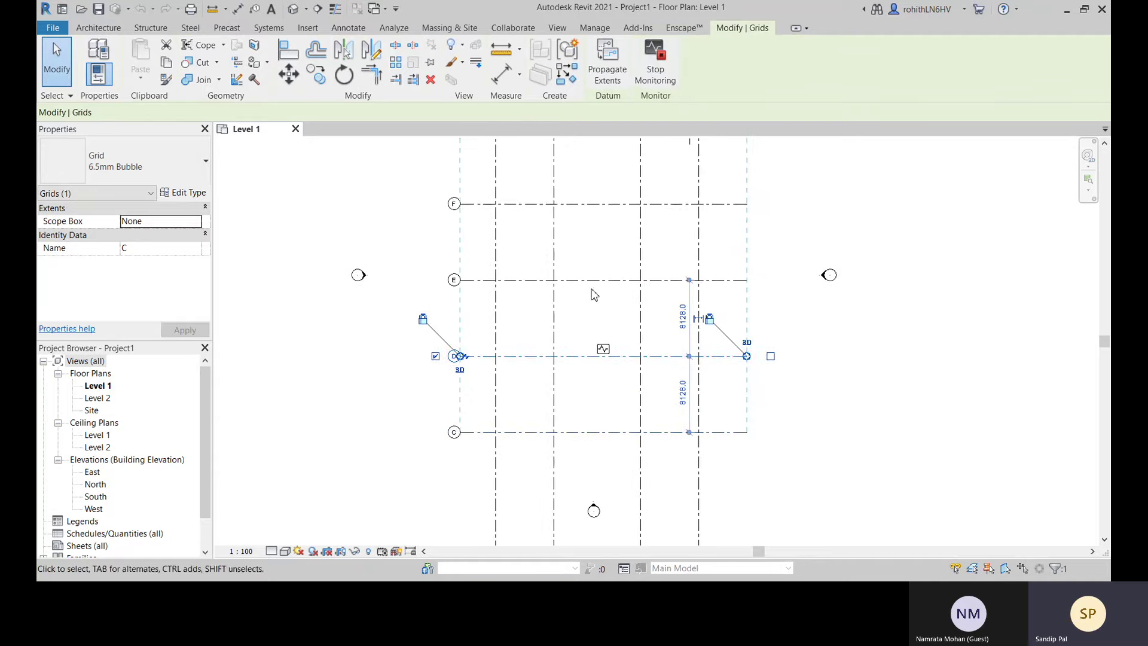
click(595, 280)
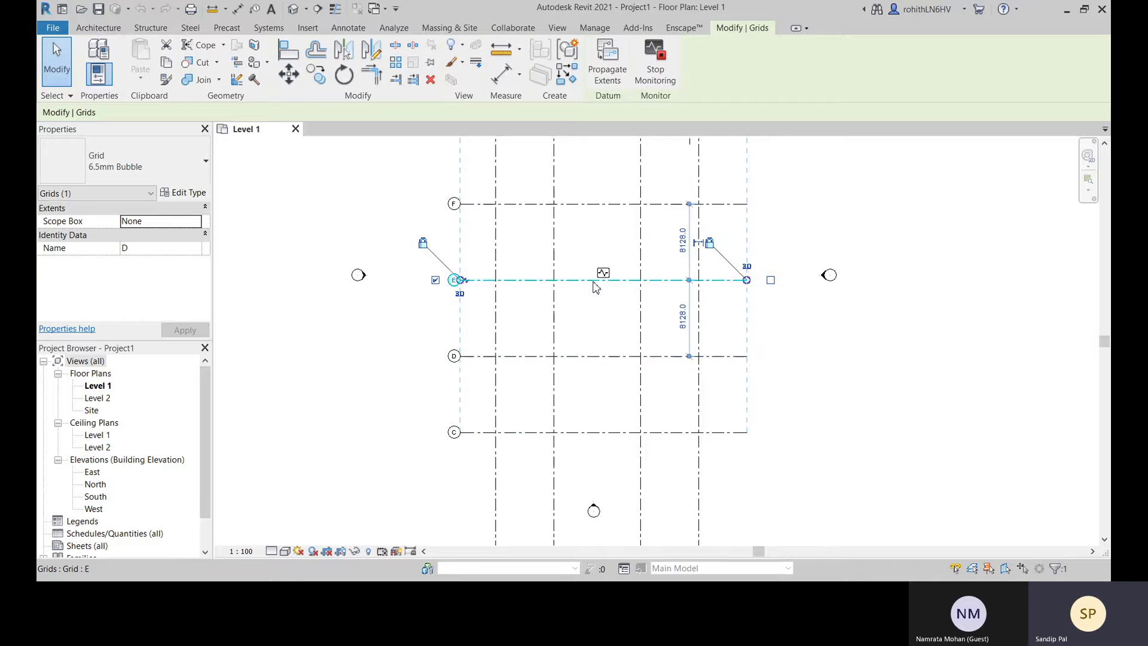
click(597, 204)
middle_drag(871, 303, 852, 394)
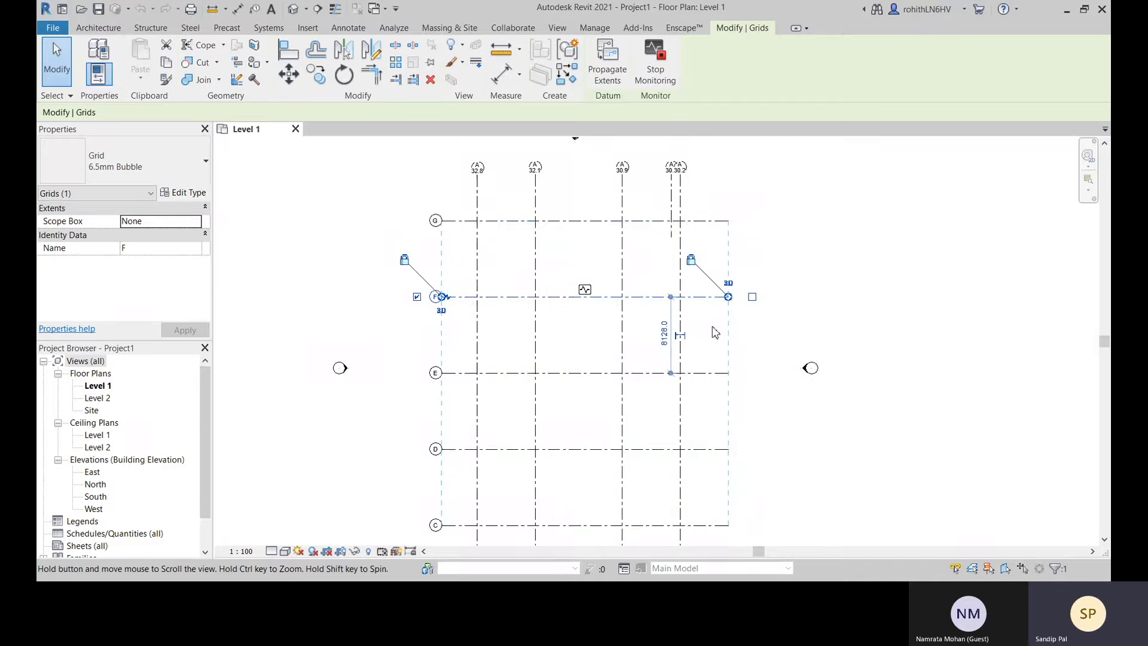
click(561, 220)
middle_drag(550, 254, 552, 259)
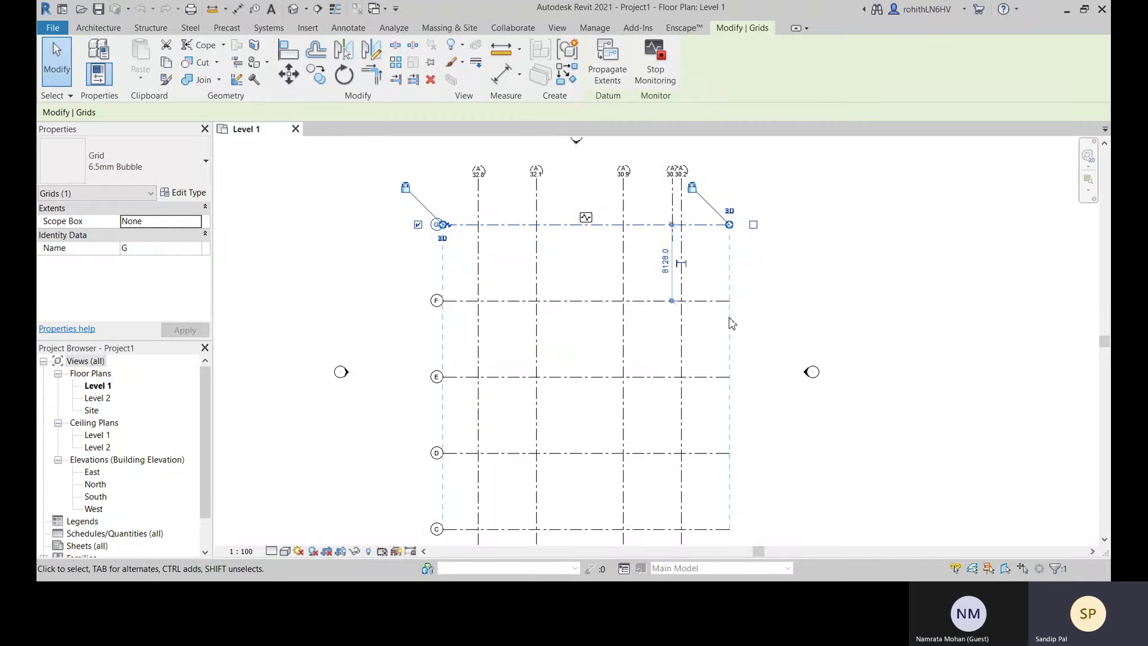
click(796, 312)
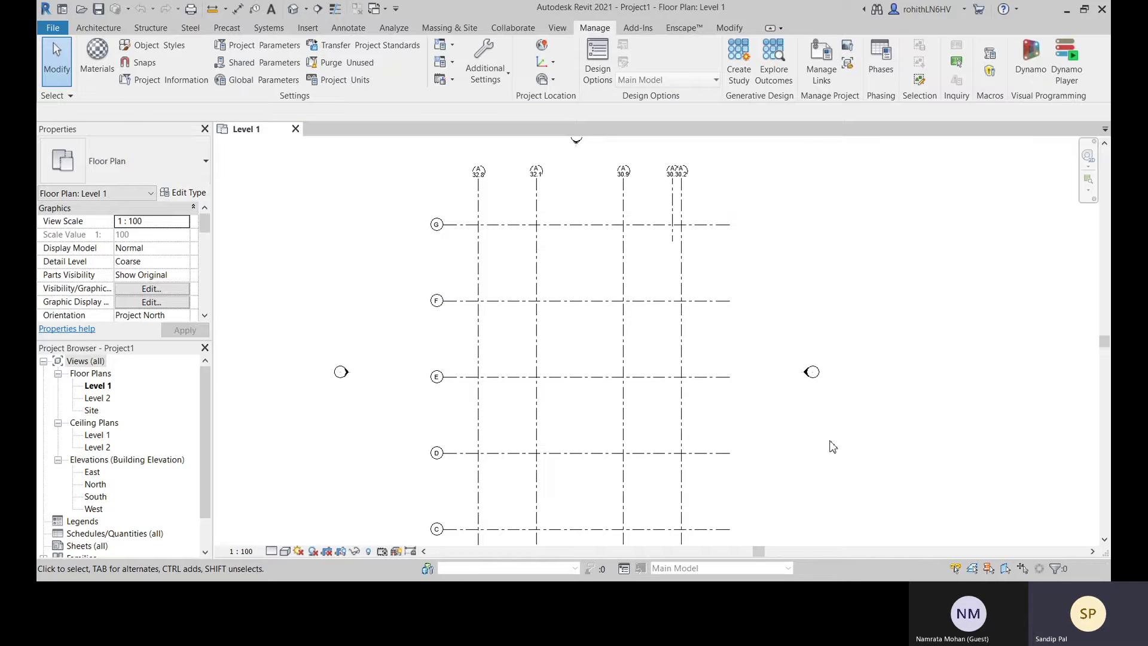
middle_drag(677, 315, 666, 355)
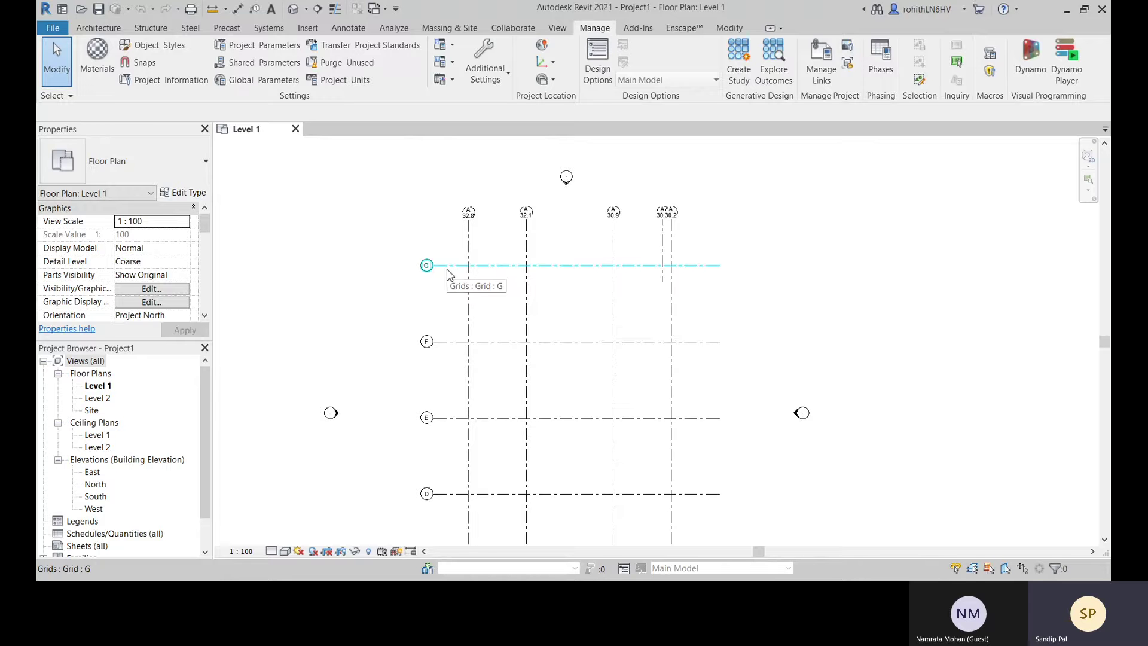
middle_drag(583, 377, 583, 209)
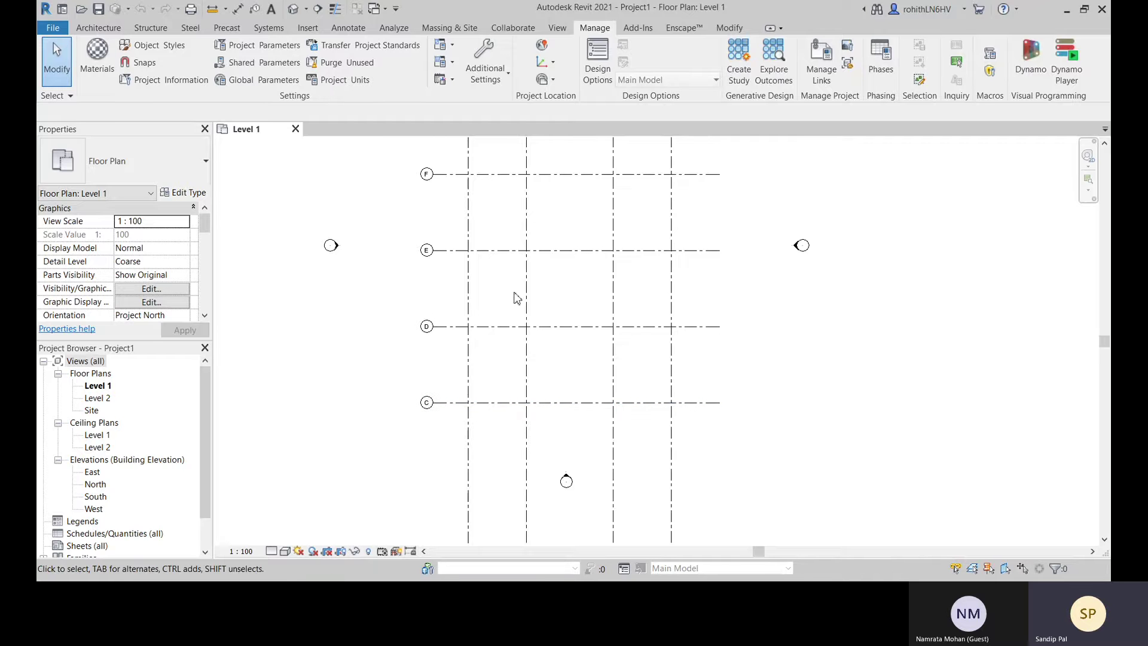
middle_drag(514, 297, 518, 388)
middle_drag(680, 279, 662, 353)
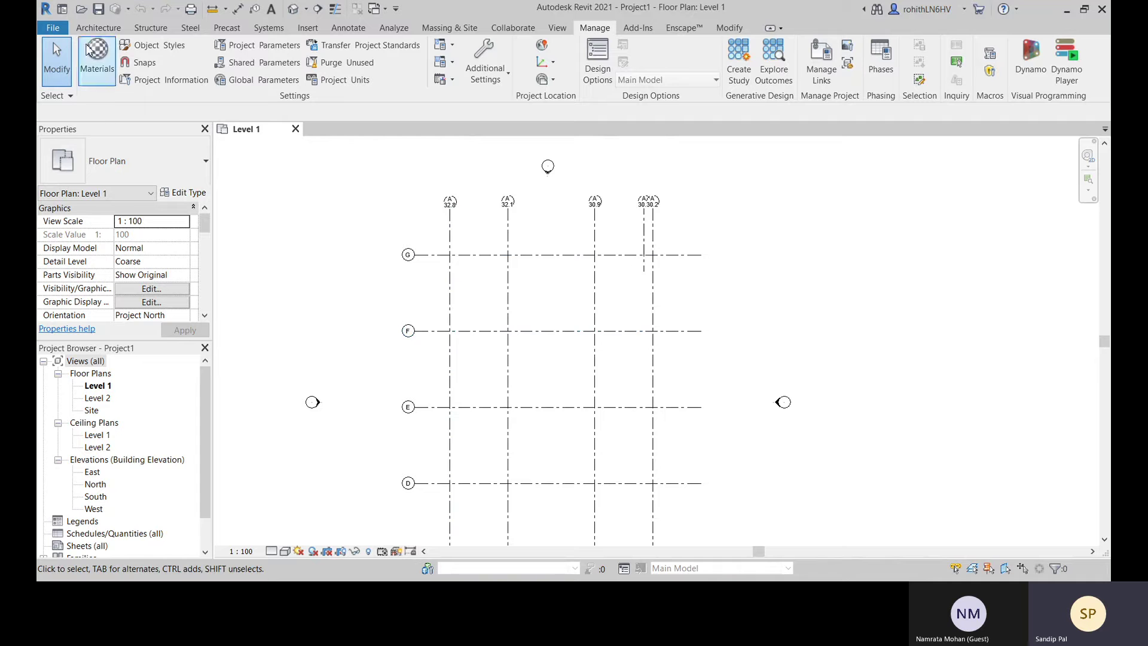
middle_drag(752, 387, 765, 339)
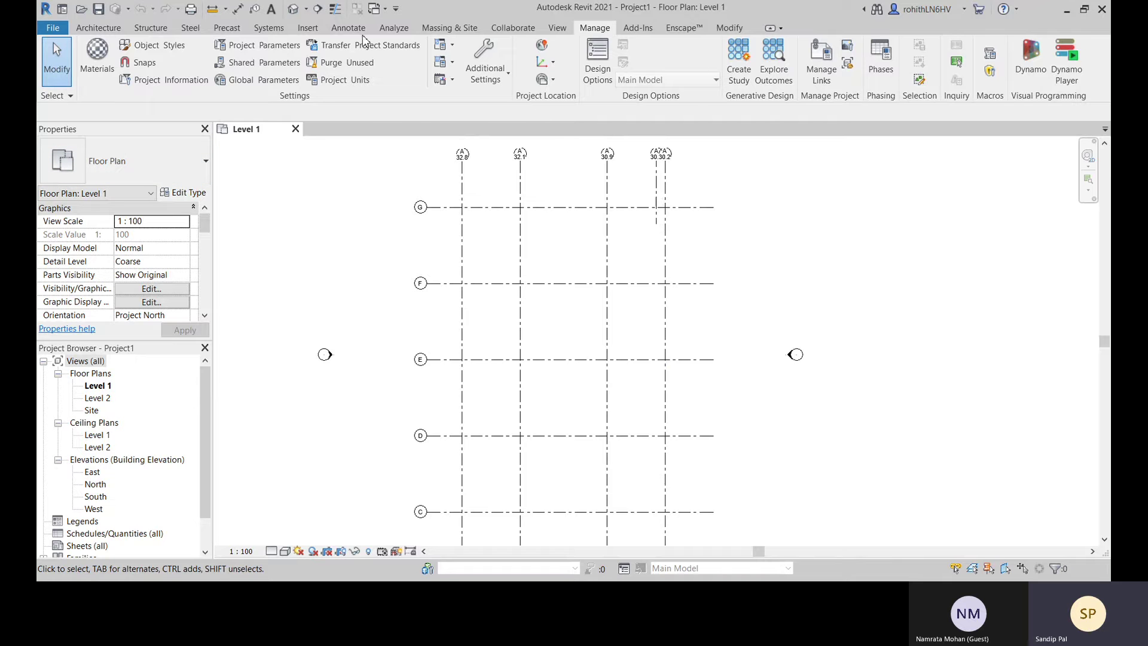
Remove the STRUCTURAL.rvt link from the project through Manage Links
click(310, 28)
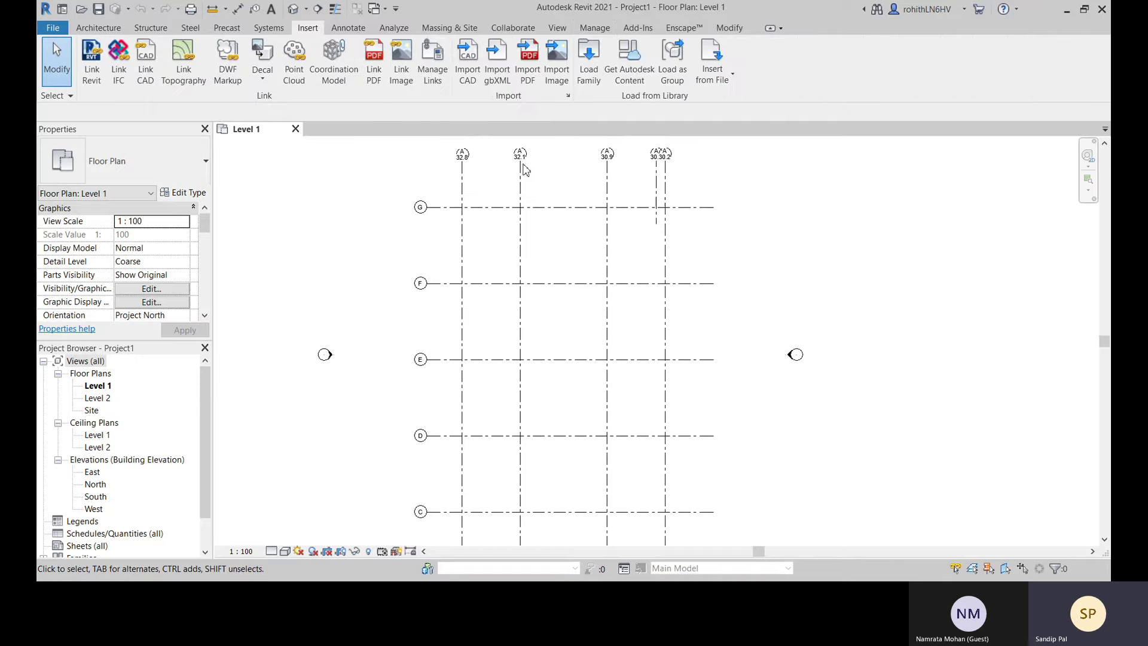
click(432, 60)
click(120, 146)
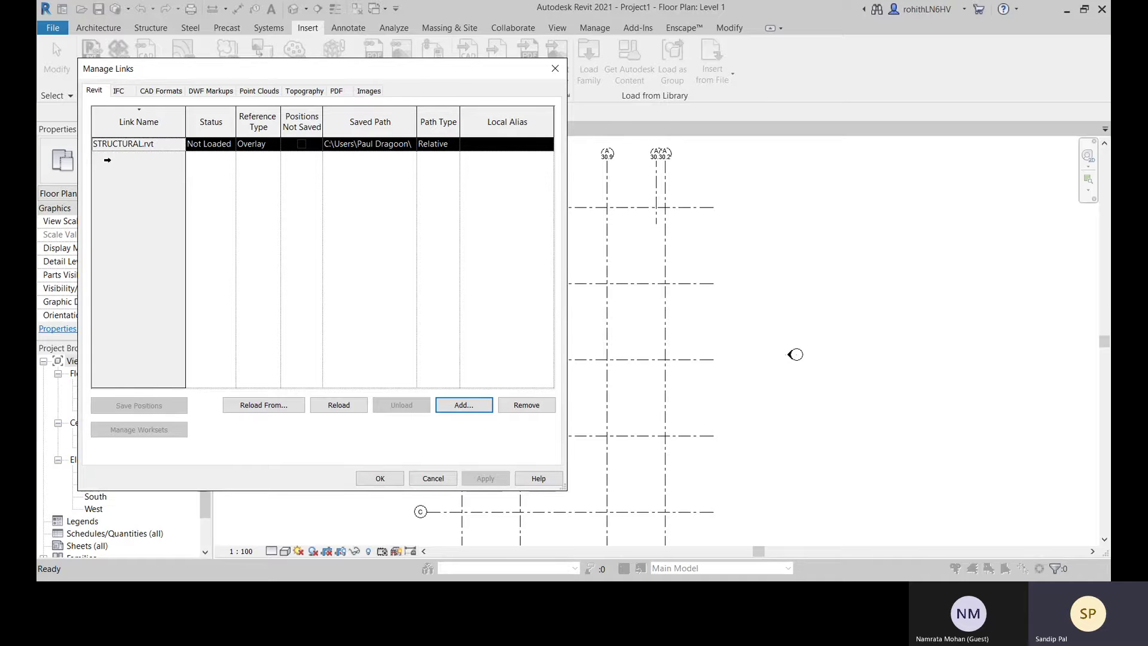
drag(172, 73, 274, 73)
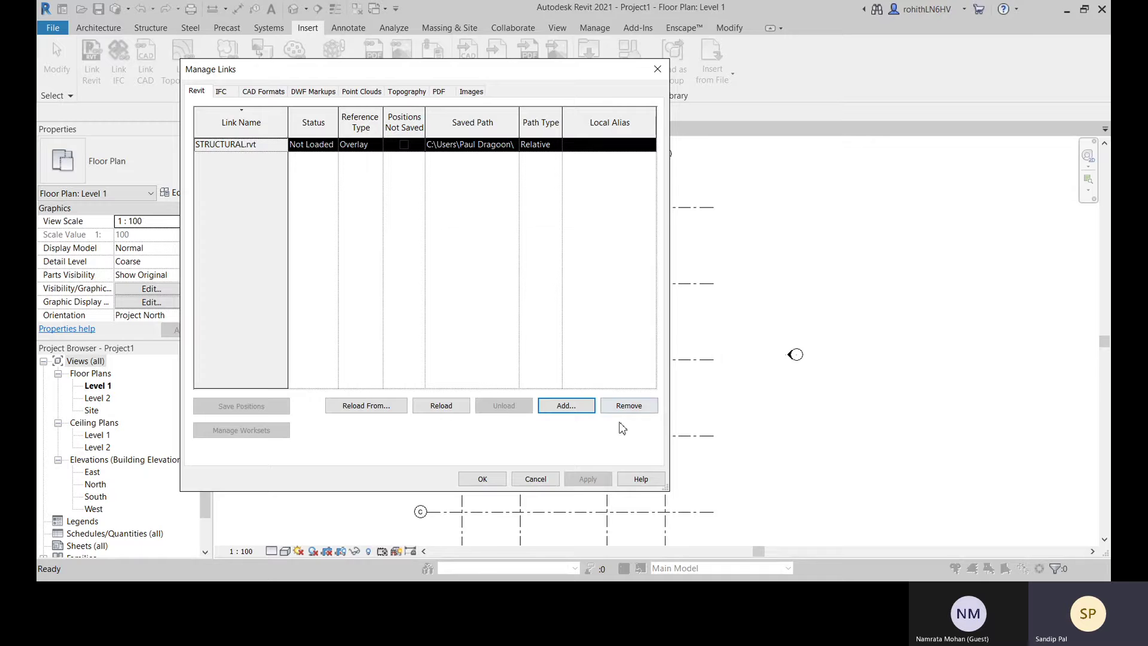
click(628, 405)
click(615, 321)
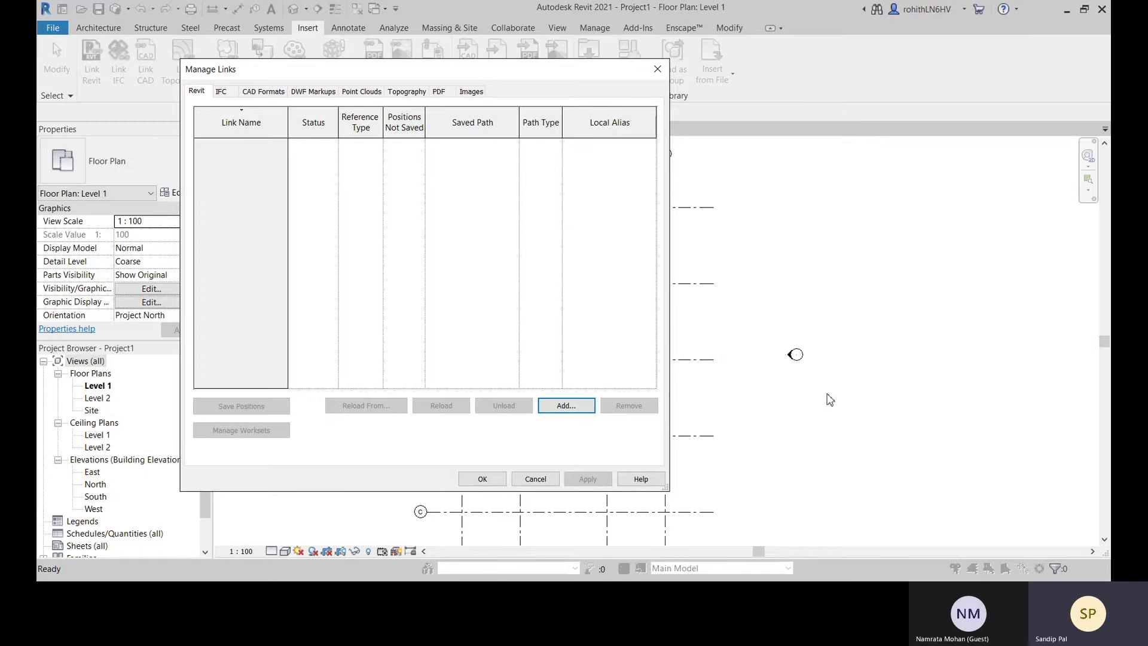
click(483, 479)
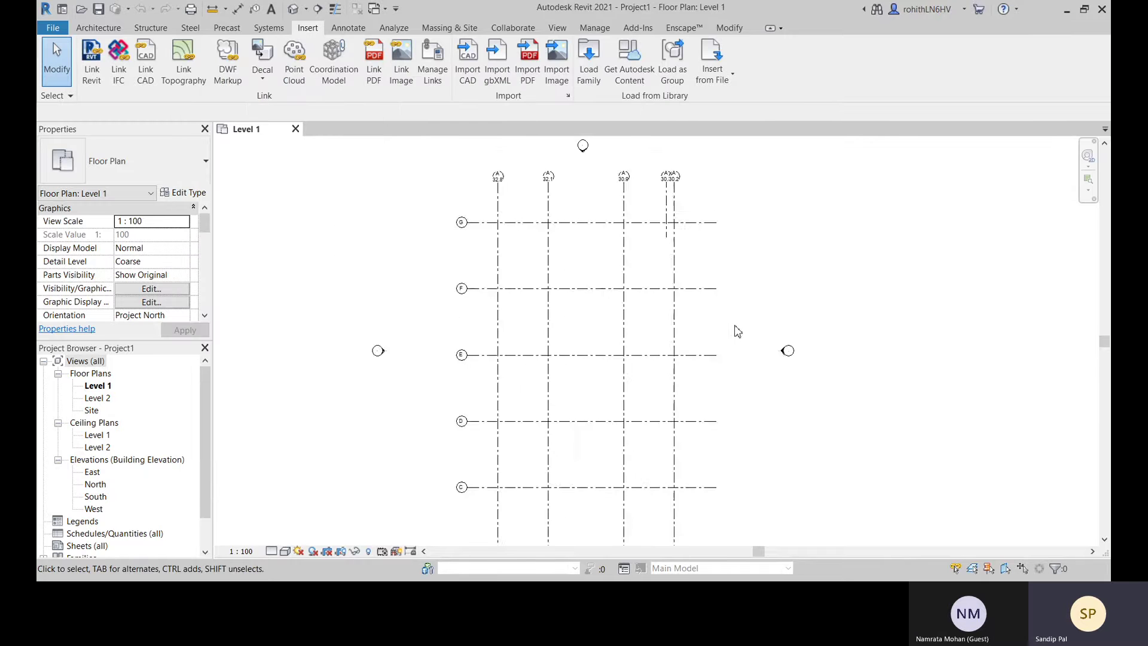
scroll(737, 331, down, 3)
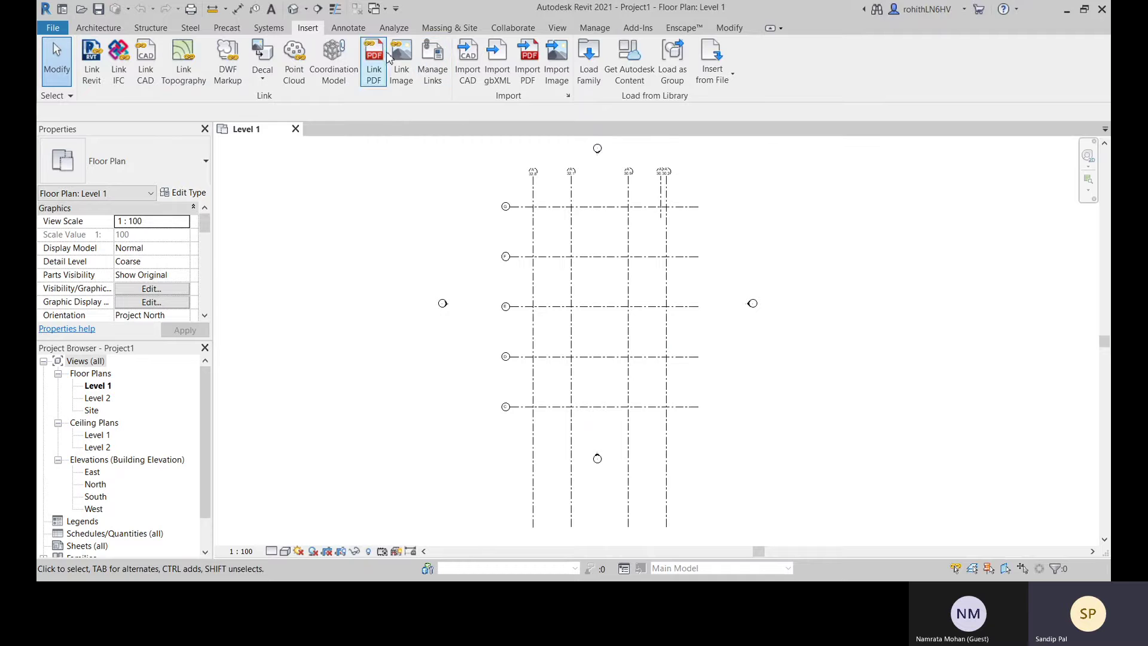
click(512, 28)
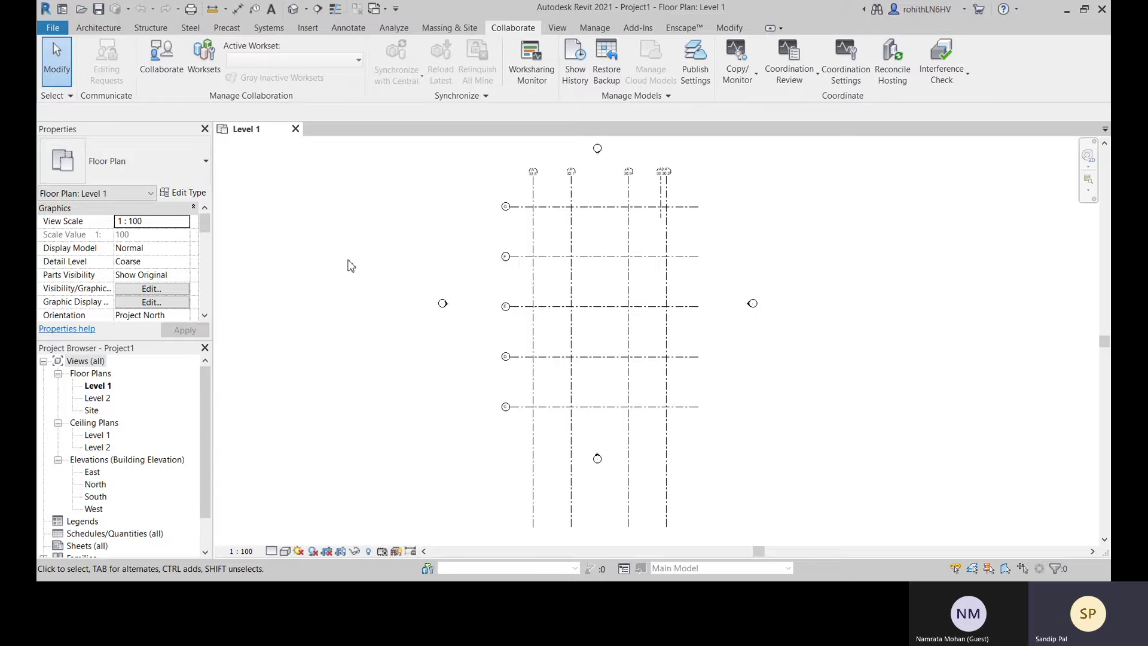
middle_drag(739, 337, 737, 352)
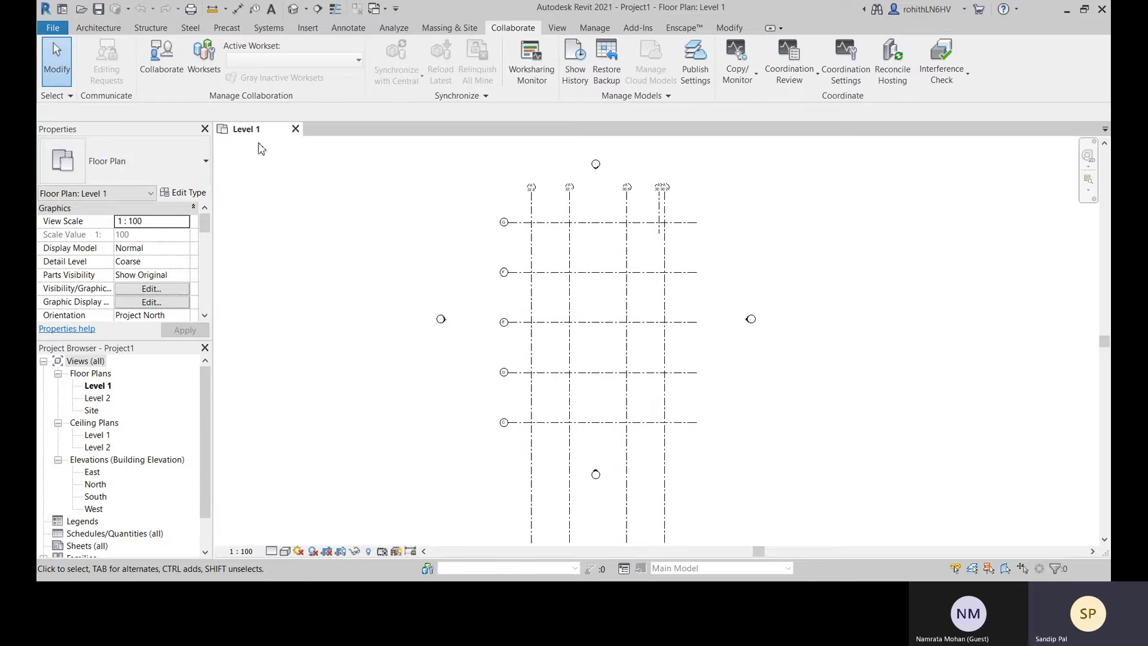
click(169, 69)
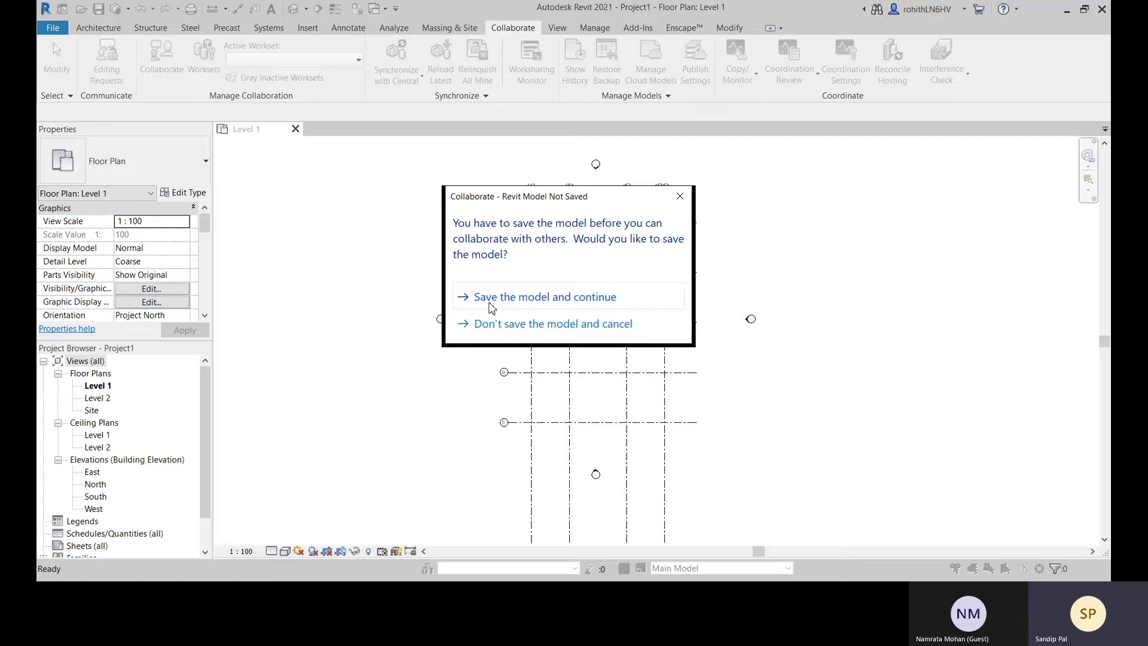
click(531, 327)
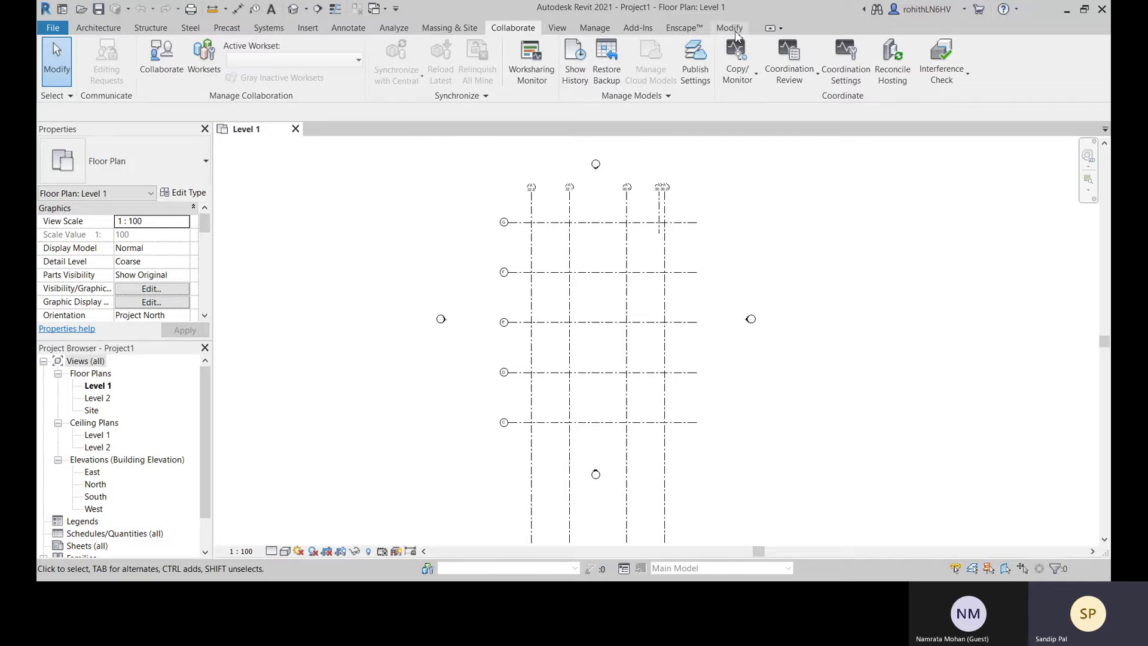
Start collaboration and save the model as Master File in the Revit folder, with the maximum backups set to 1
click(172, 73)
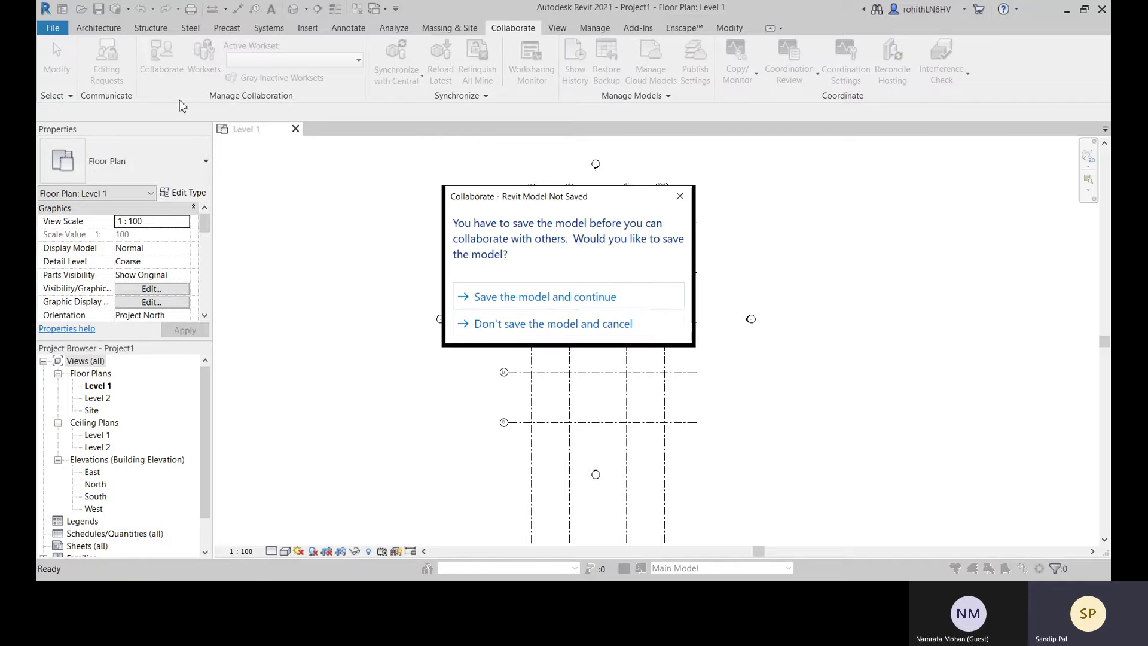
click(546, 297)
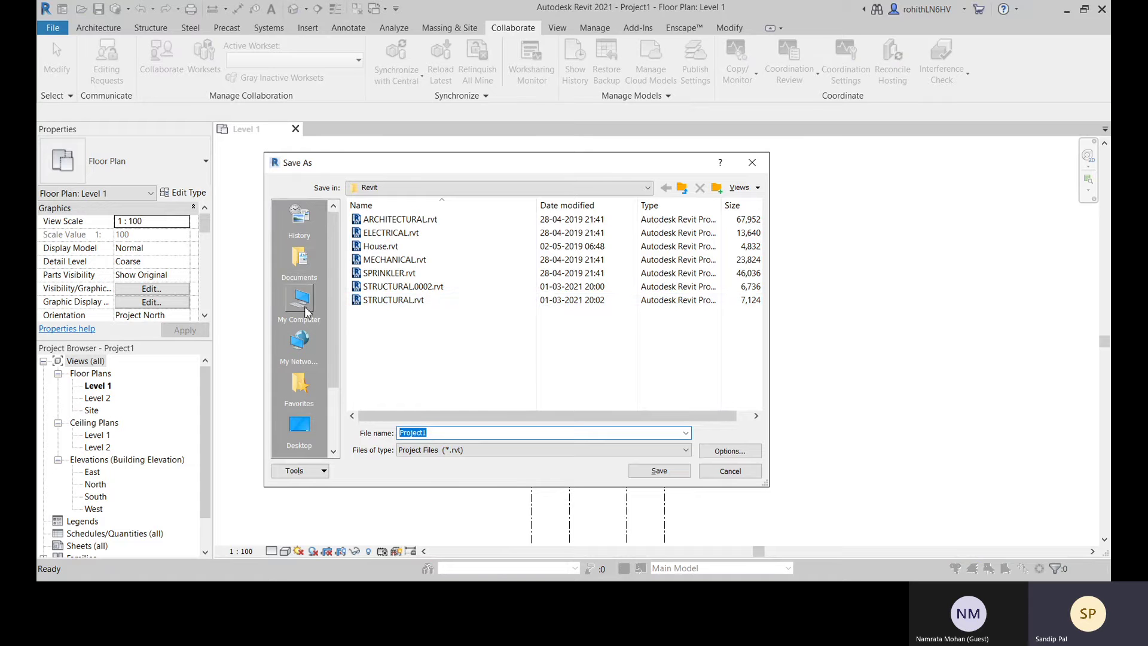
click(363, 333)
double_click(443, 432)
text(Ma)
click(757, 451)
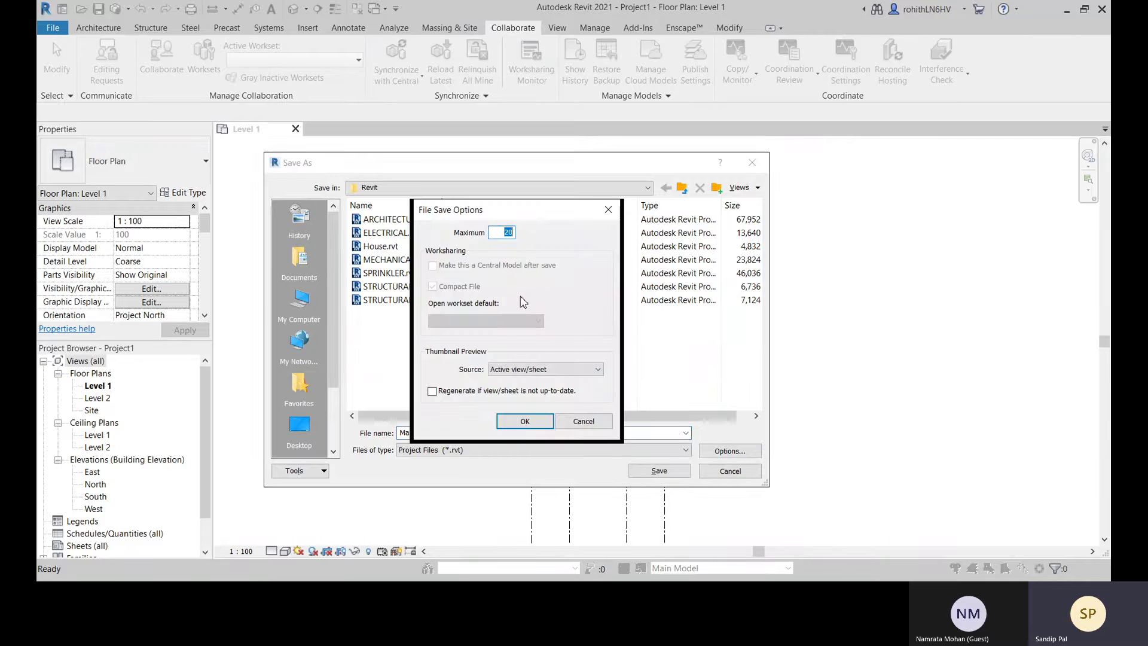
text(1)
click(523, 421)
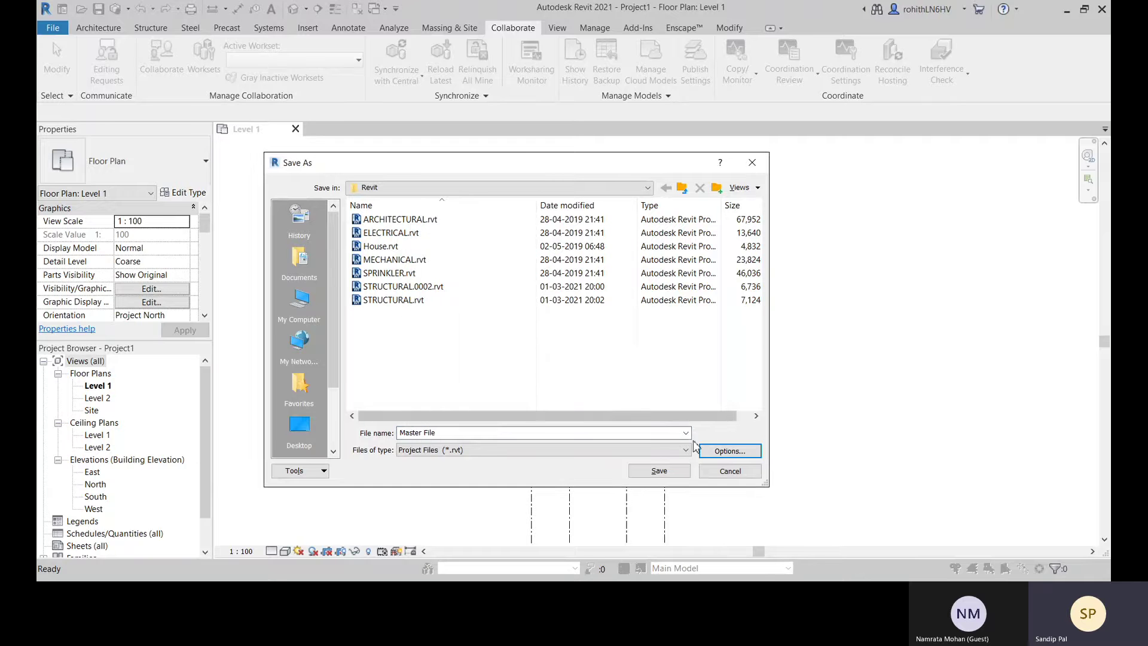
click(658, 471)
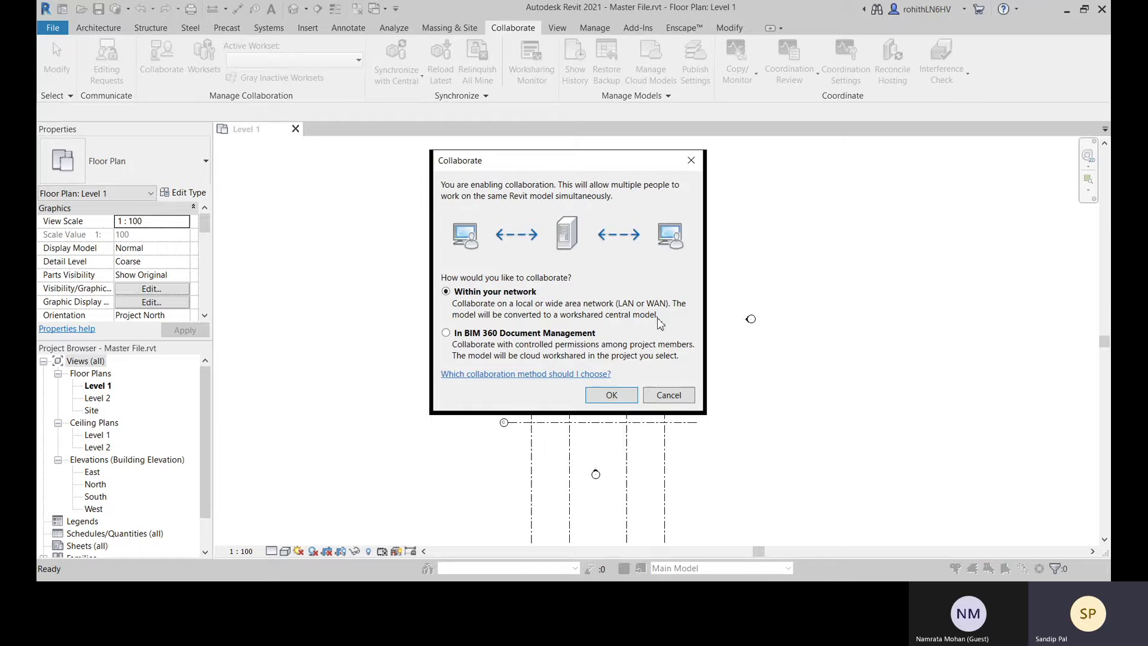
Choose collaboration in BIM 360 Document Management and open TechnoStruct as the project location for Master File.rvt
click(446, 335)
click(613, 395)
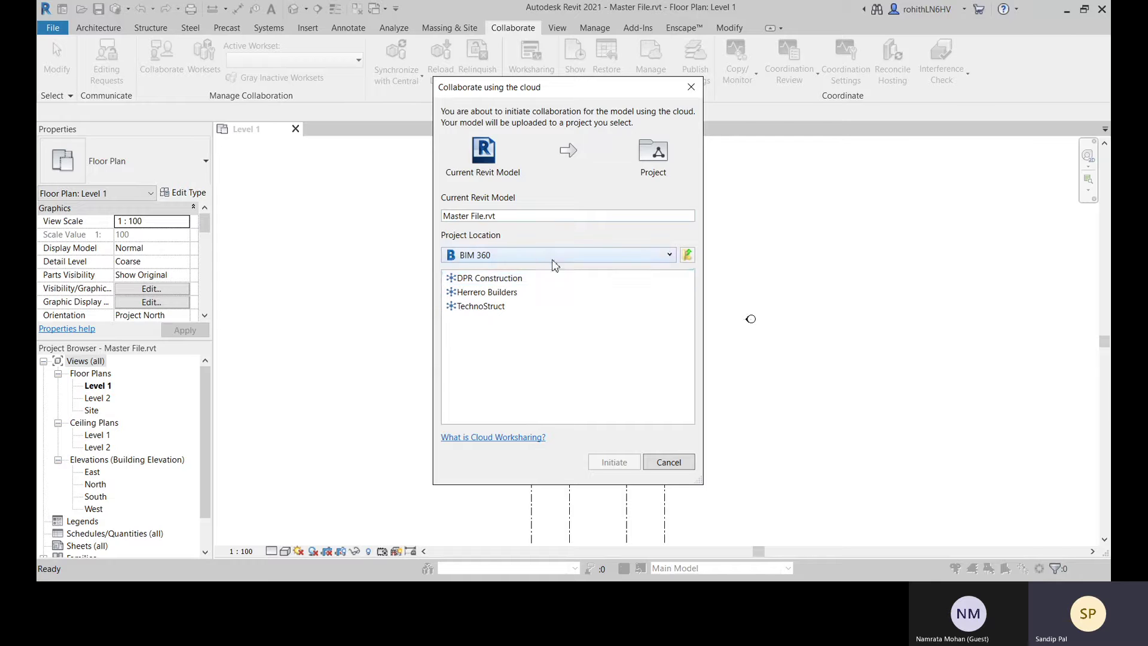
click(541, 257)
click(620, 264)
click(475, 308)
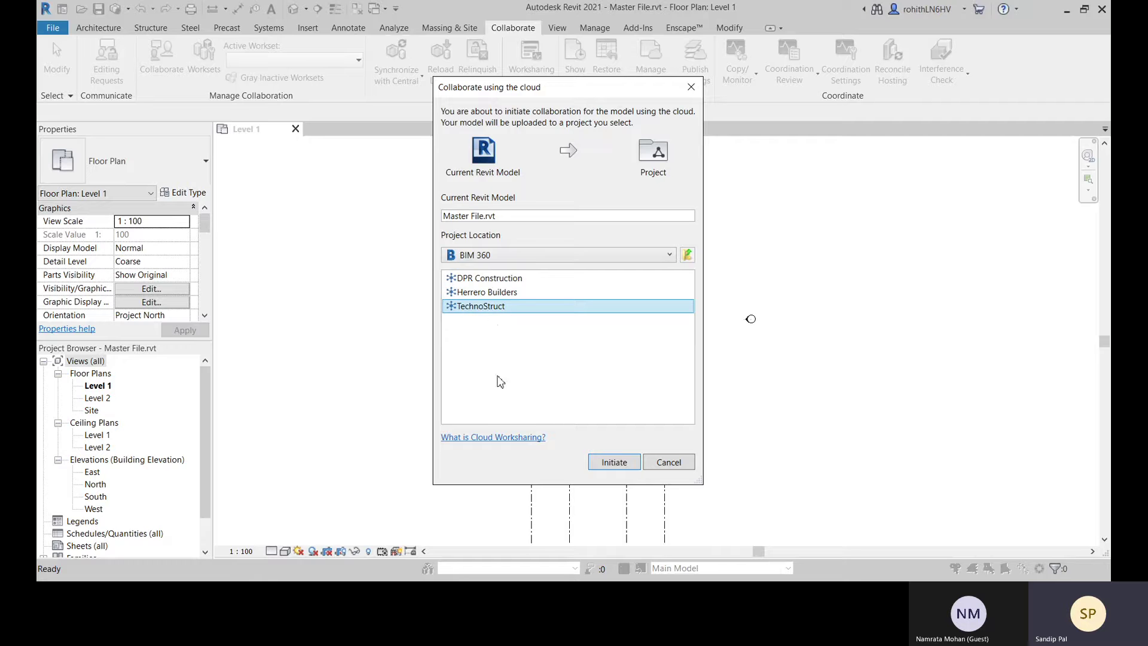
click(624, 468)
click(628, 467)
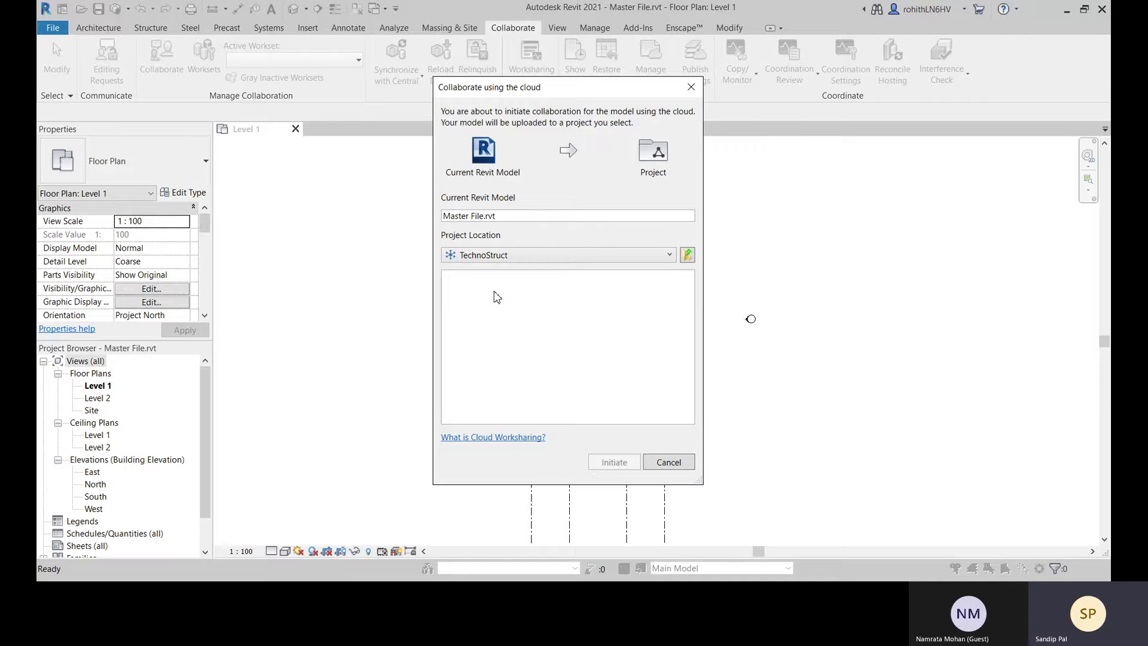
Check the Herrero Builders and TechnoStruct accounts for a project location, and cancel the cloud collaboration of Master File.rvt
click(688, 257)
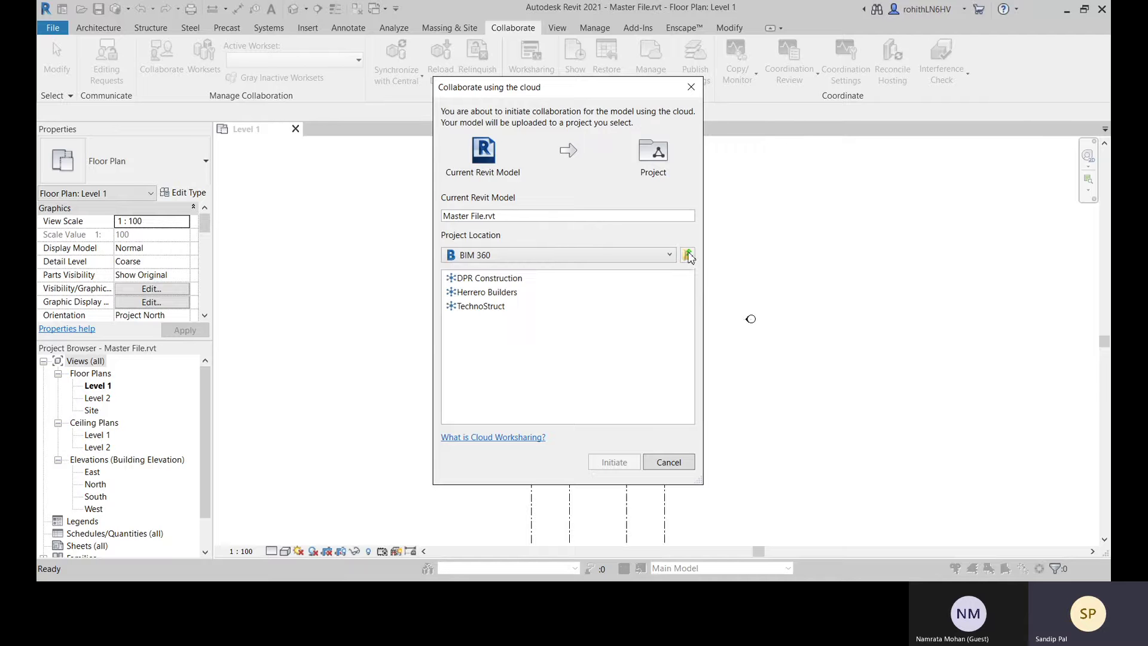
click(482, 292)
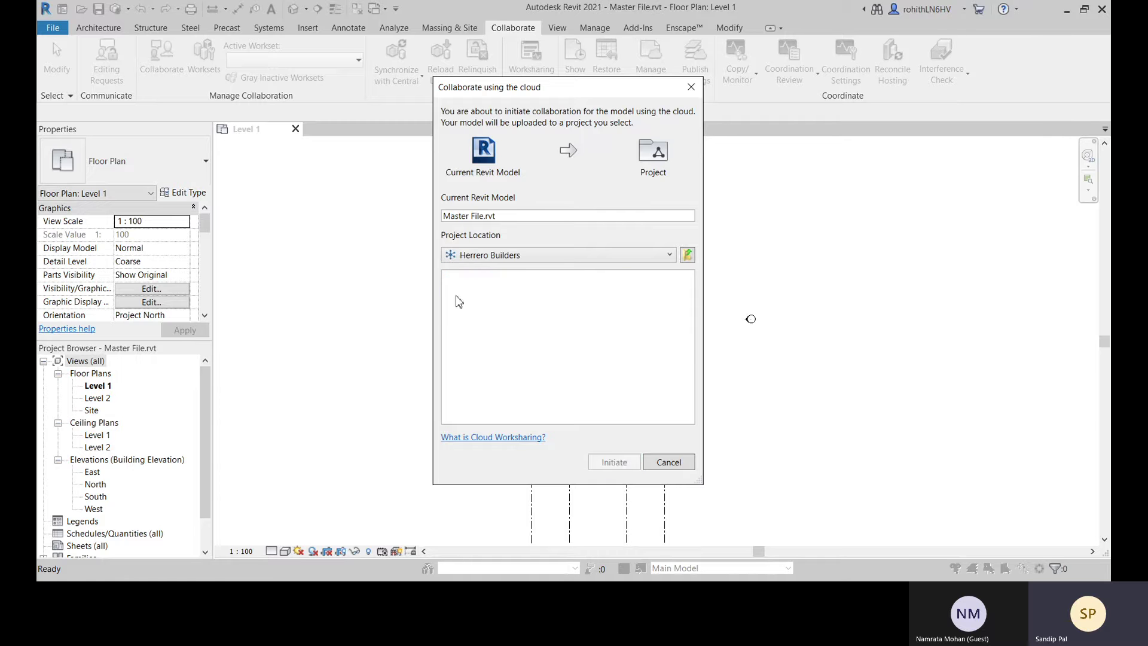
click(654, 255)
click(535, 271)
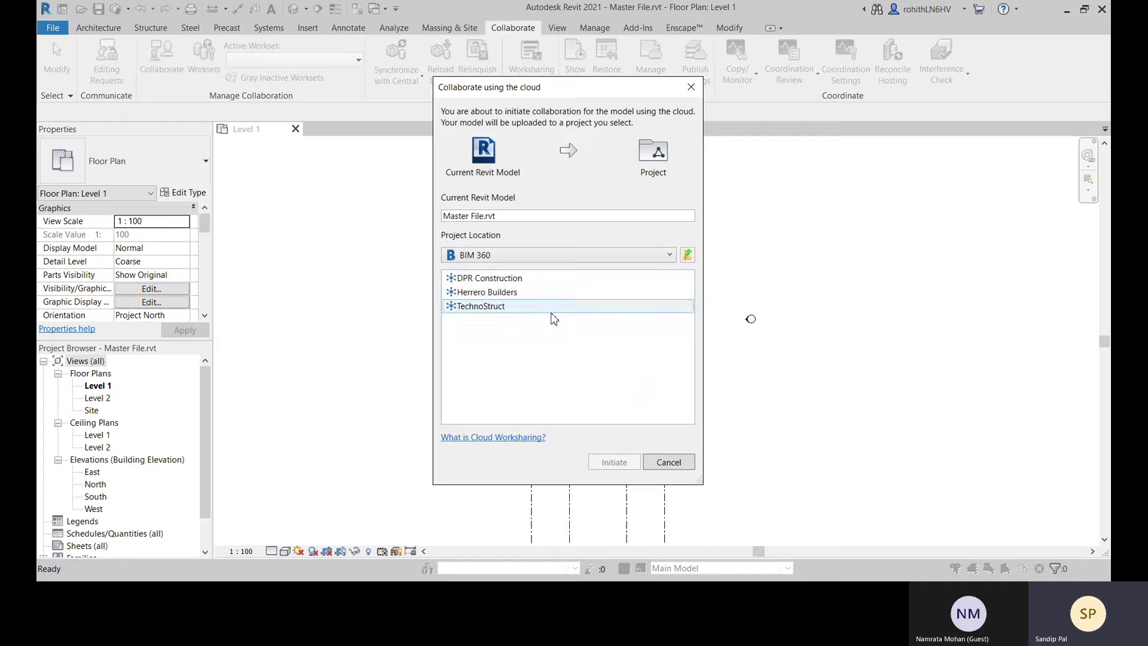
click(513, 307)
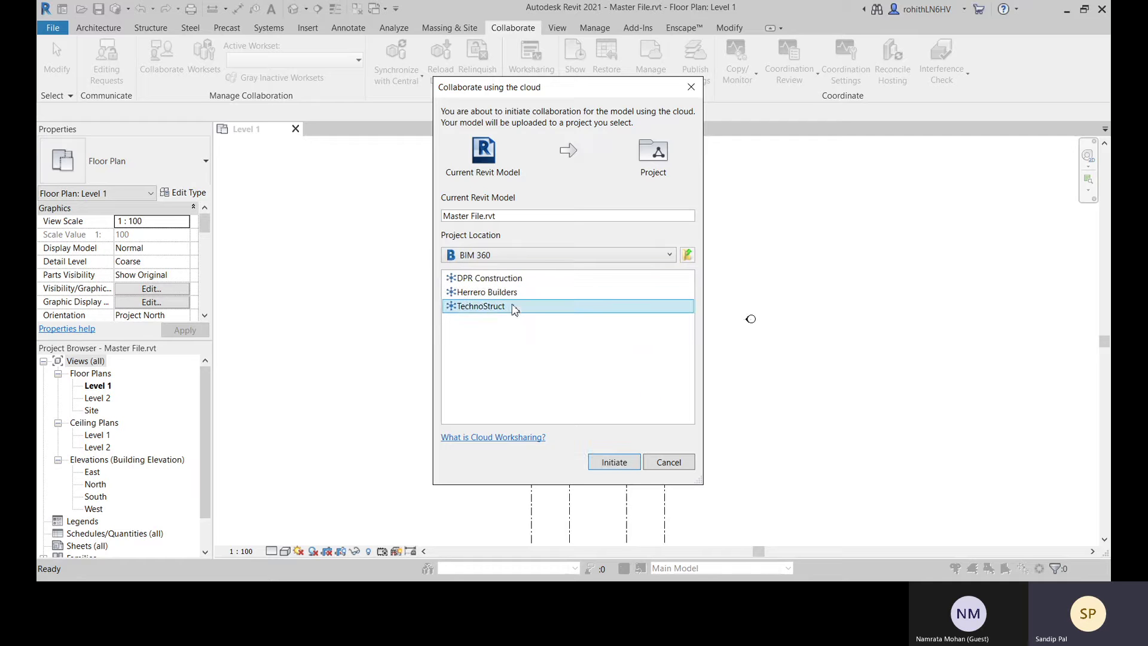
click(615, 464)
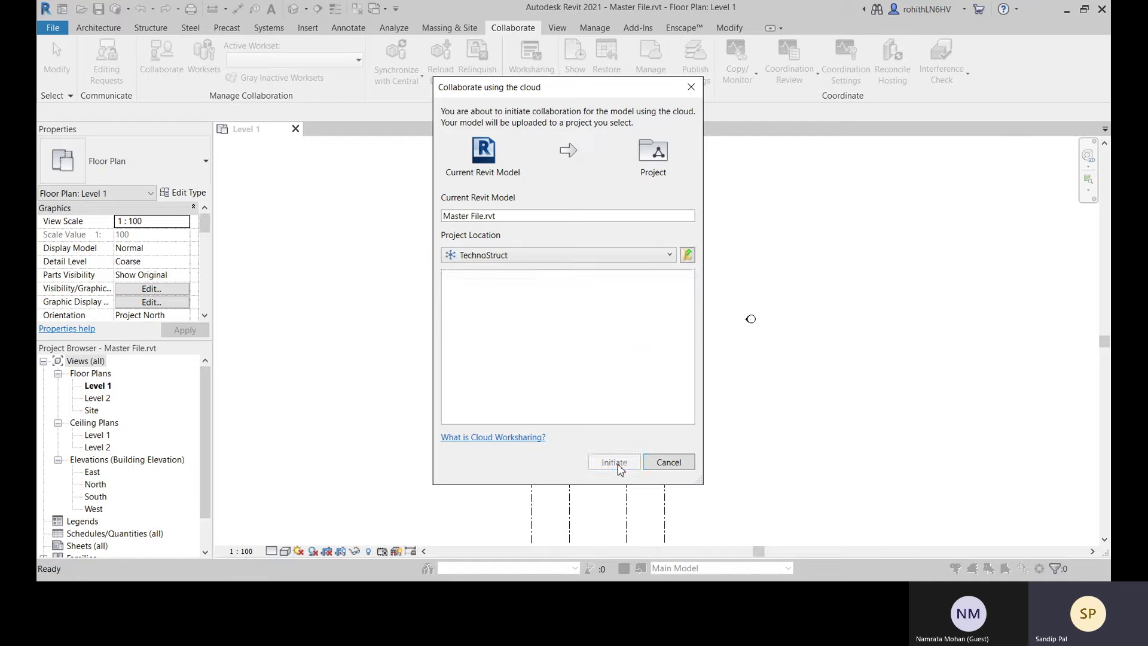
click(667, 460)
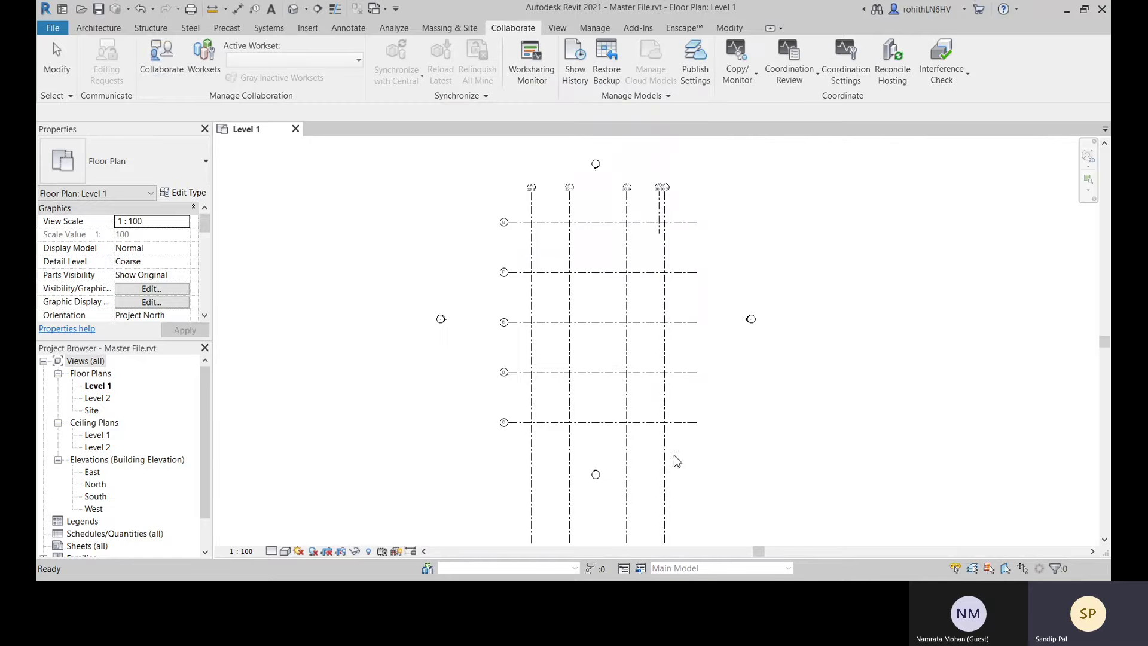
Enable collaboration within your network for Master File.rvt and toggle the graying of inactive worksets
click(176, 68)
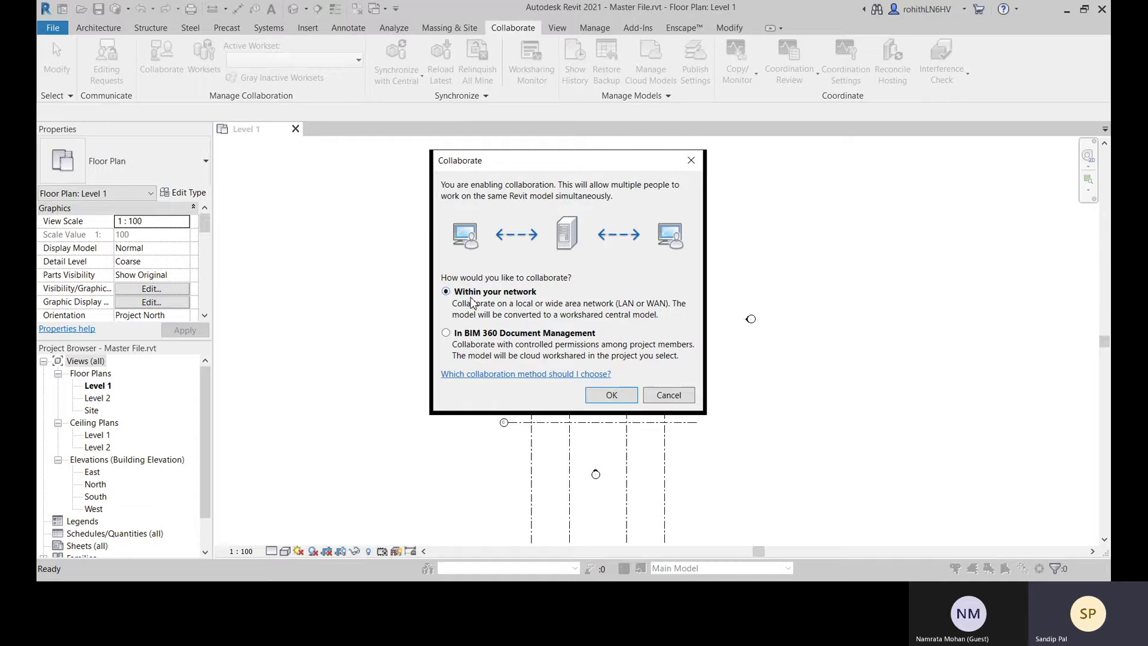
click(602, 395)
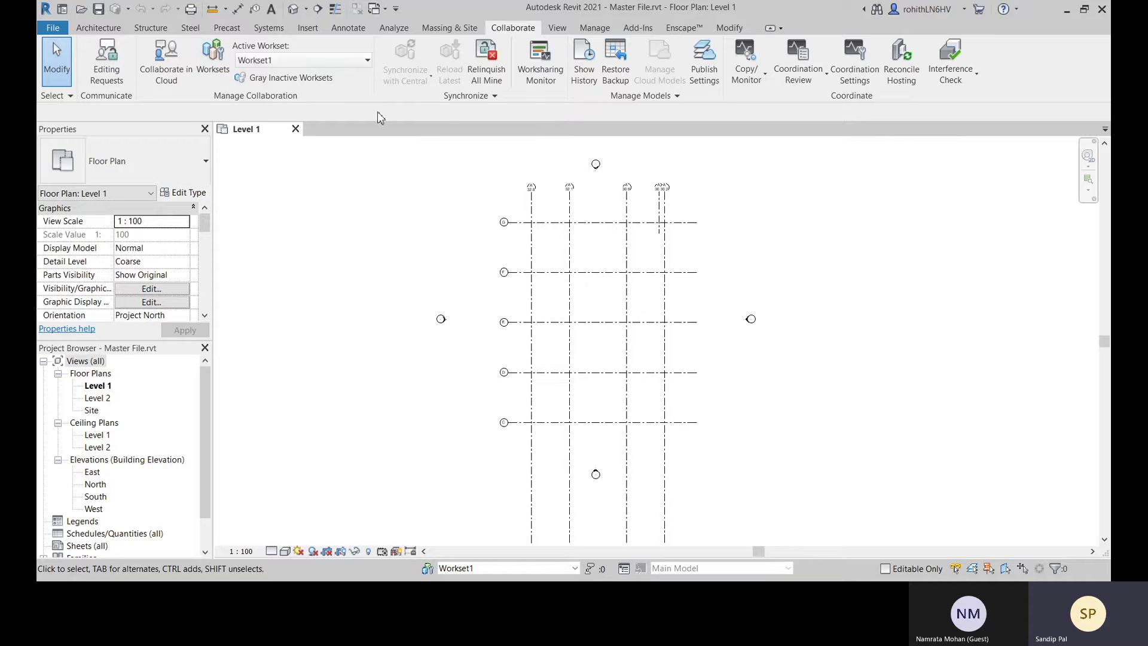
click(287, 78)
Close Master File.rvt, saving its changes and making it the central model
click(295, 129)
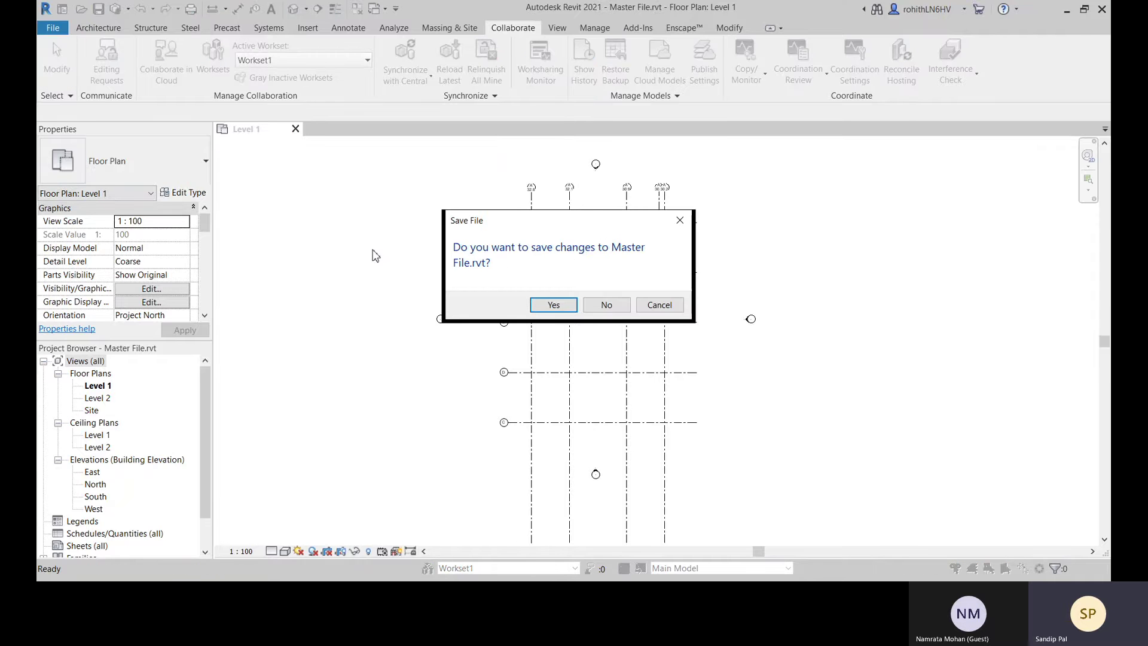
click(562, 308)
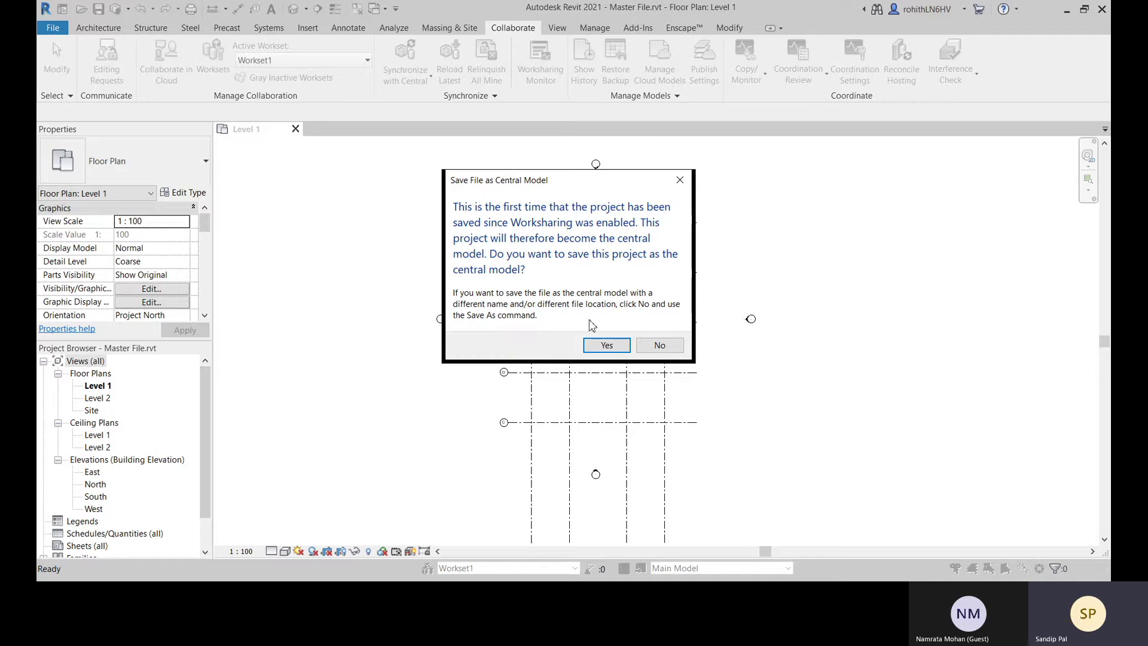
click(606, 346)
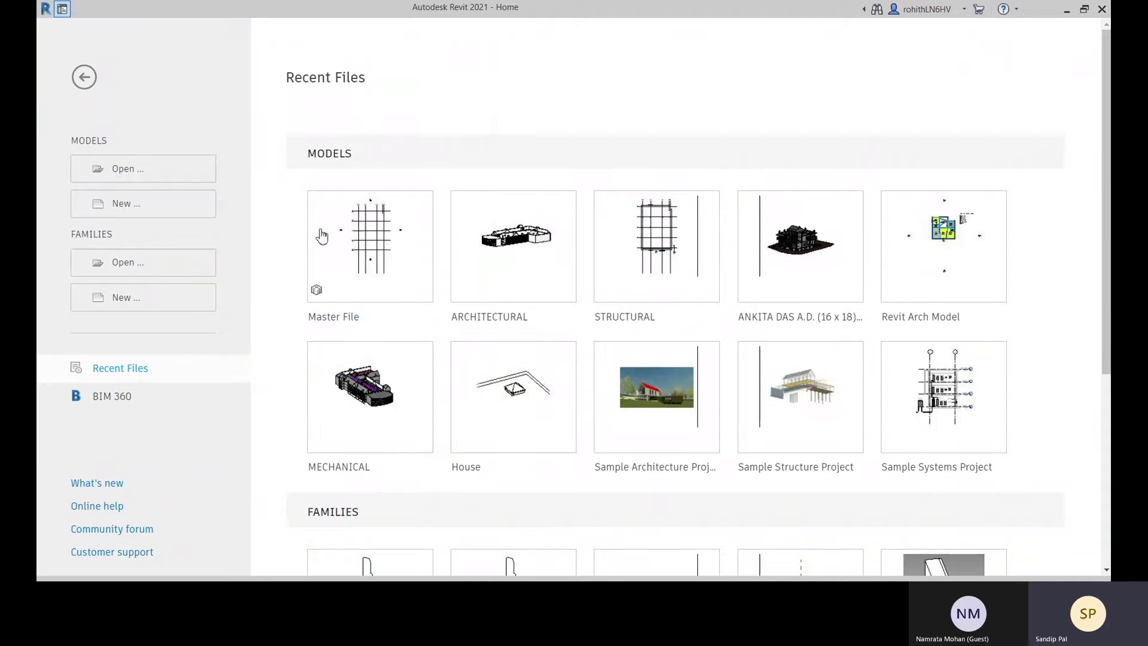
Examine the contents of the Master File_backup folder with All Files shown, and return to the Revit folder
mouse_move(315, 292)
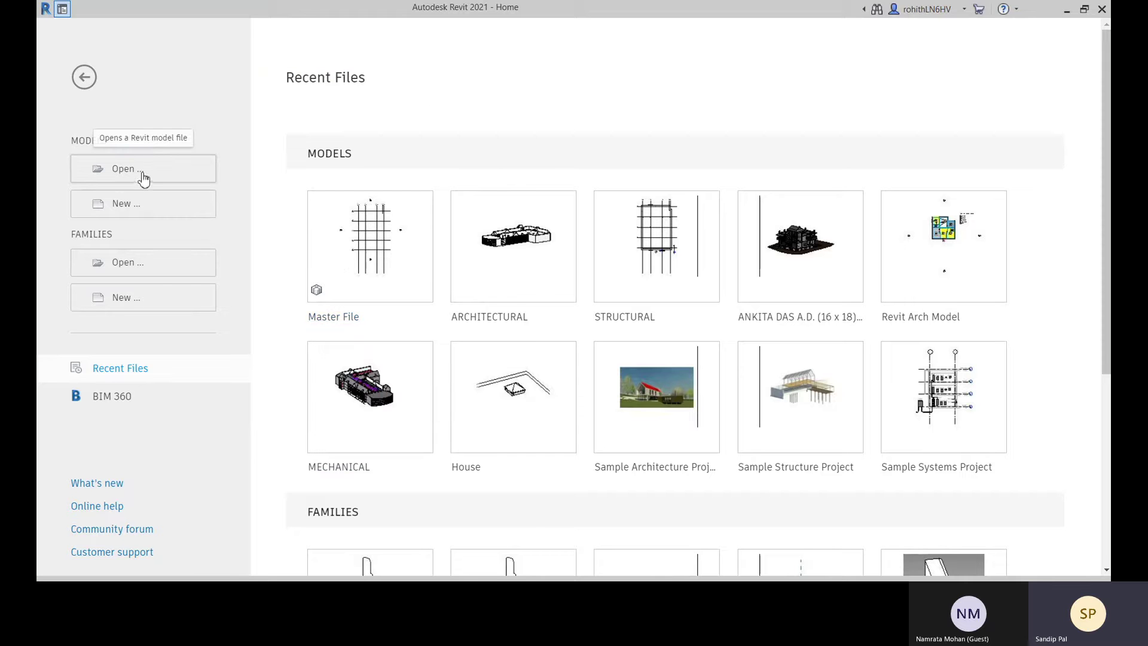
mouse_move(372, 285)
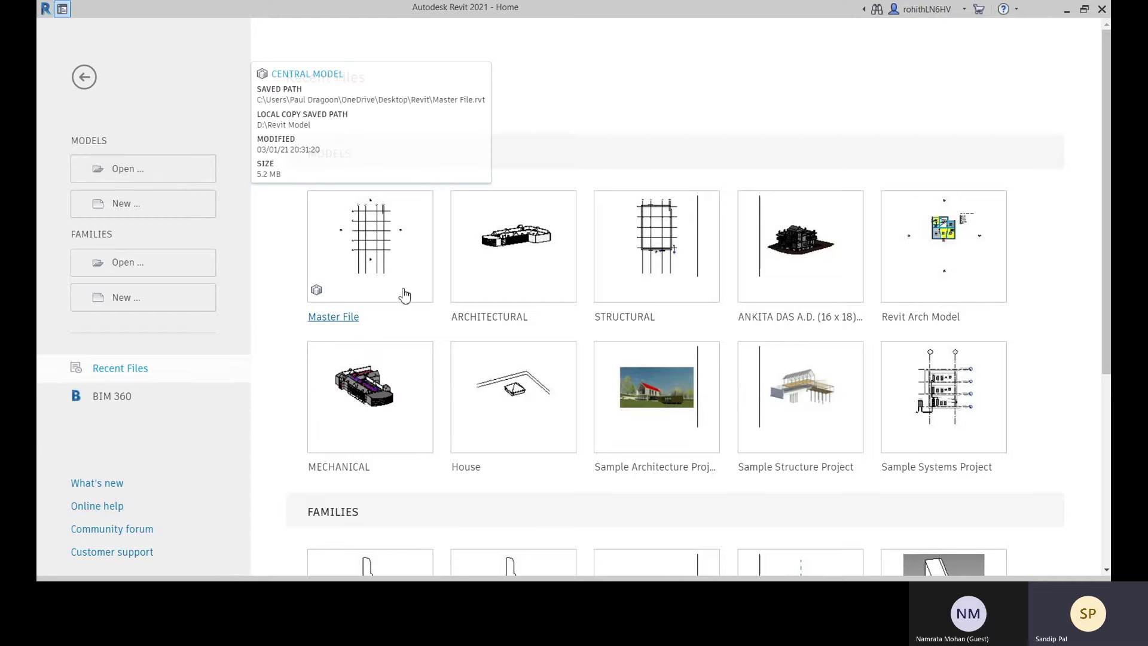
click(126, 169)
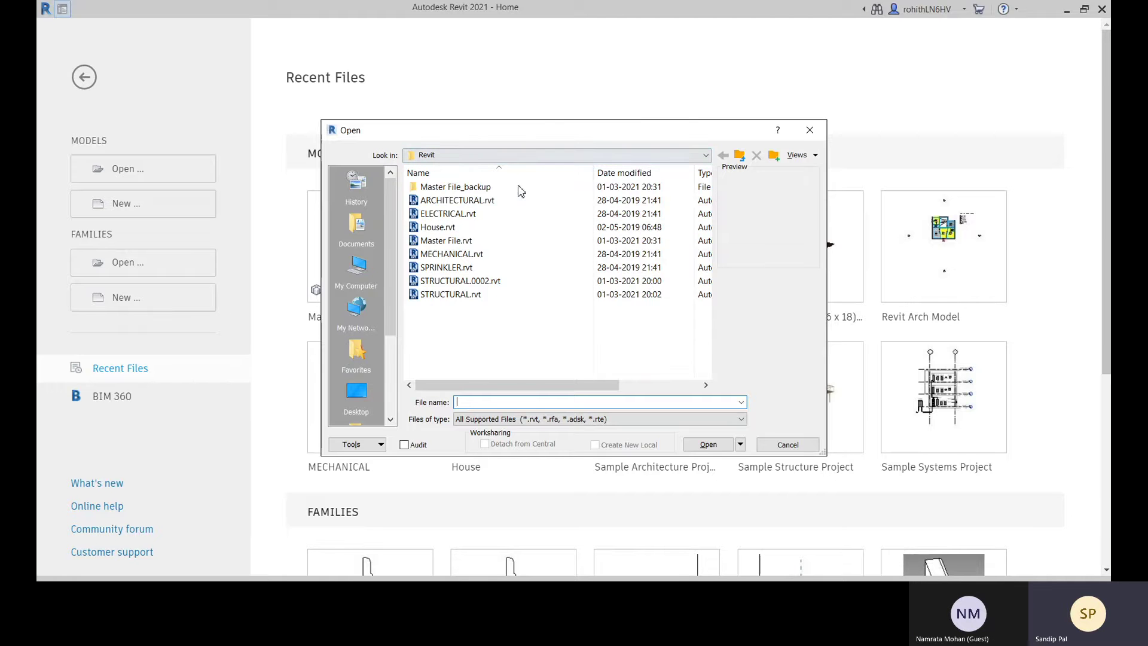
click(457, 240)
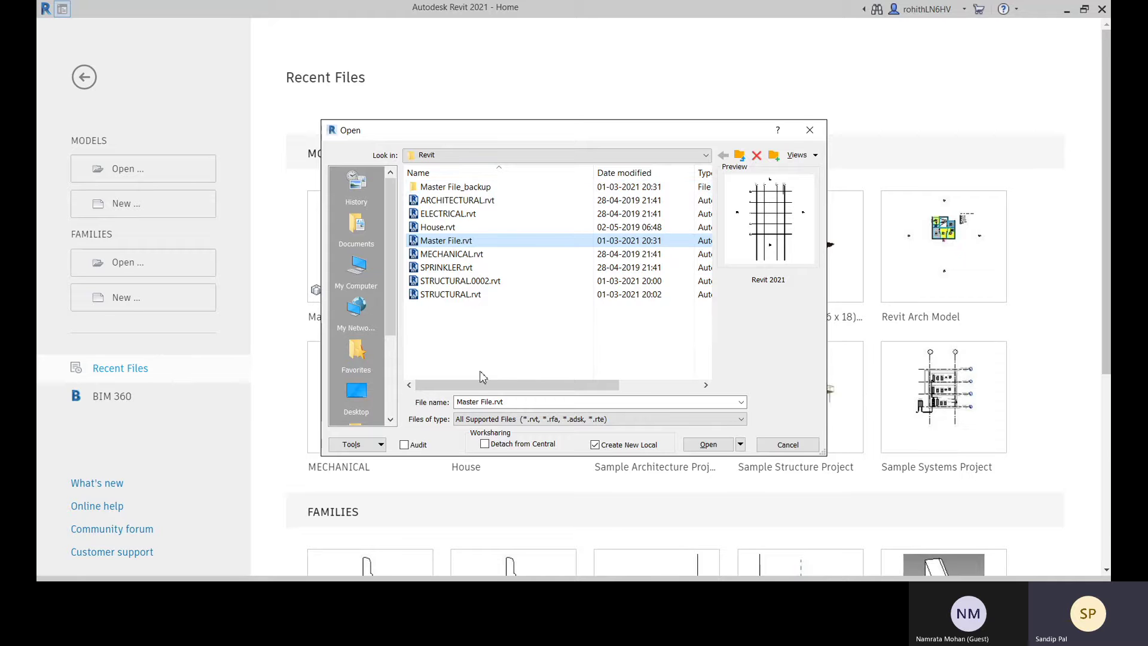
double_click(475, 187)
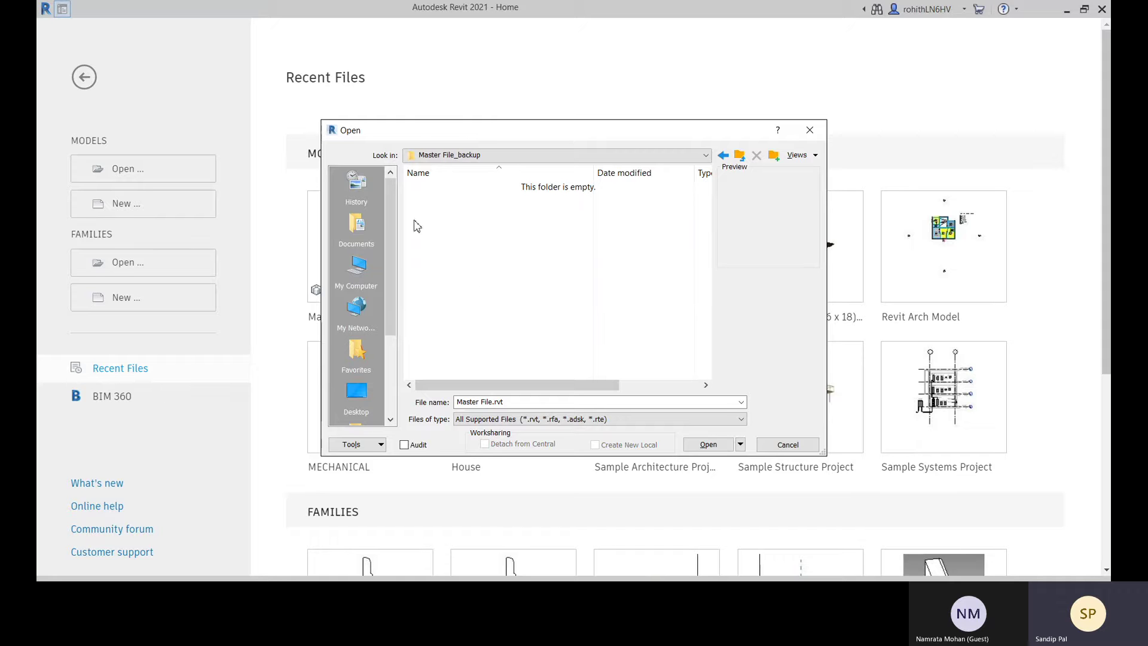
click(493, 420)
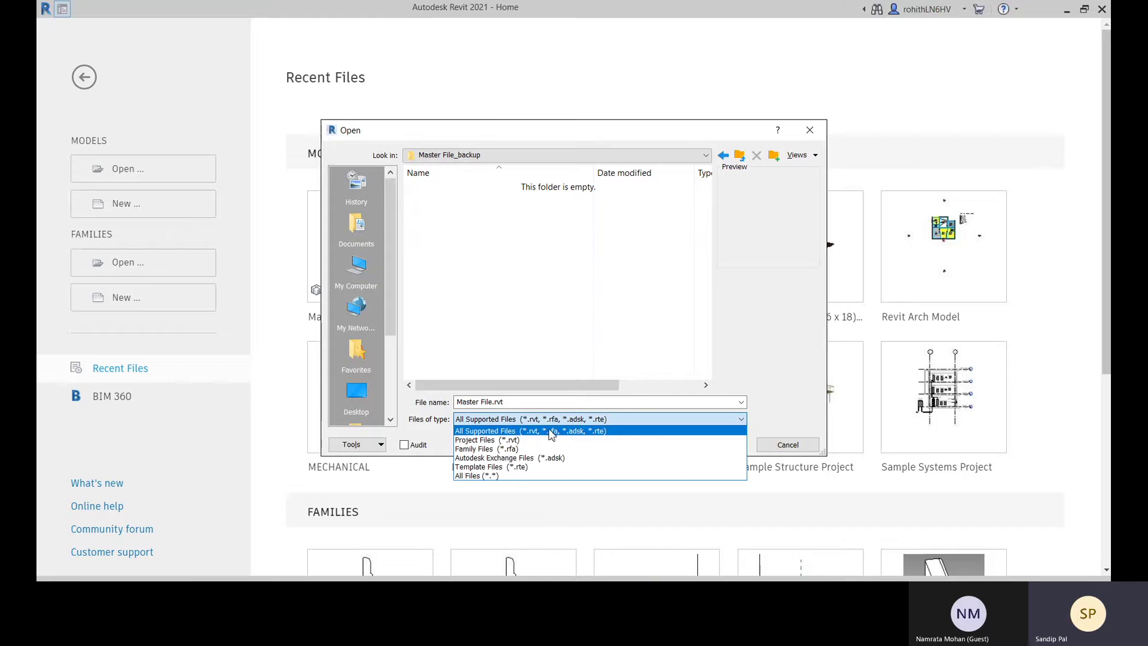
click(489, 477)
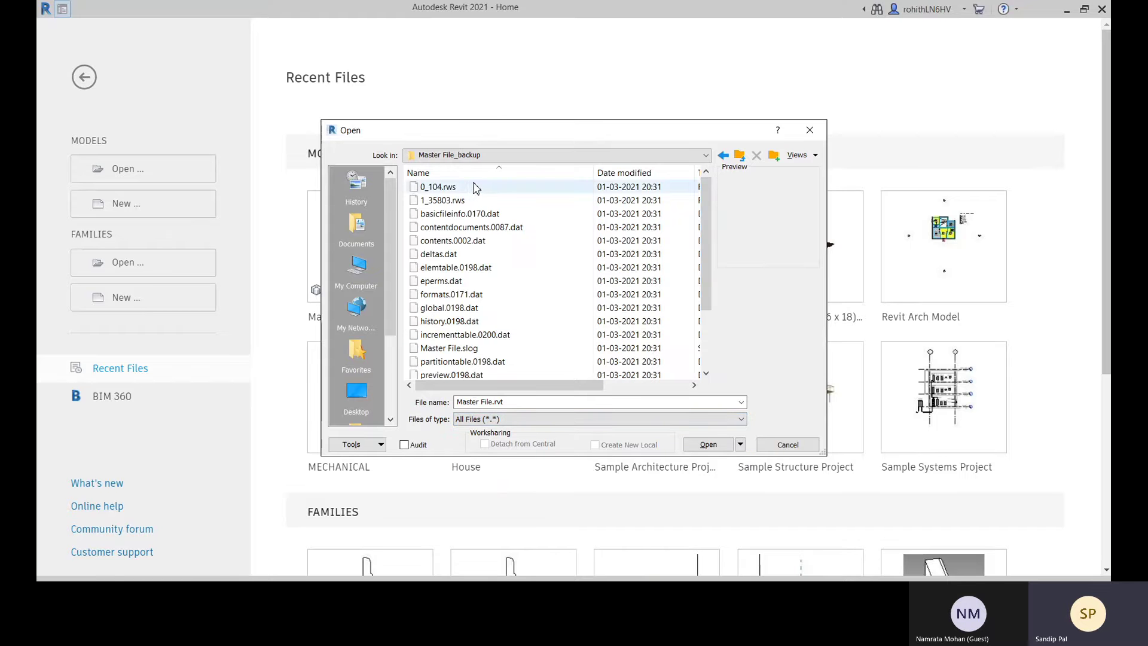
scroll(495, 302, down, 2)
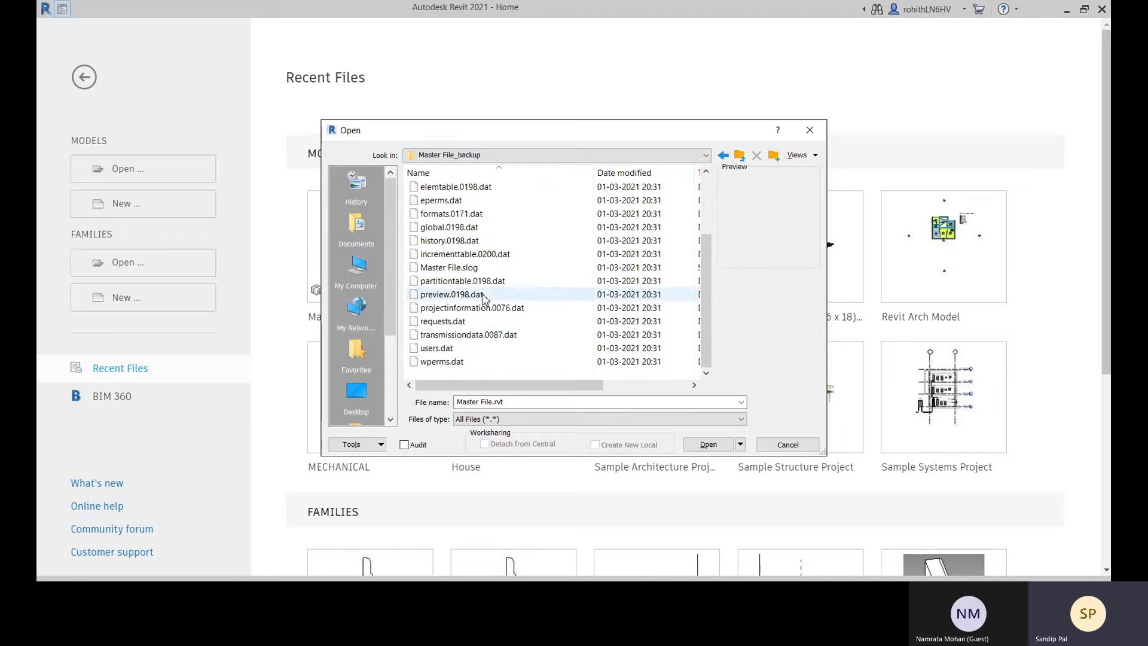
scroll(481, 293, up, 2)
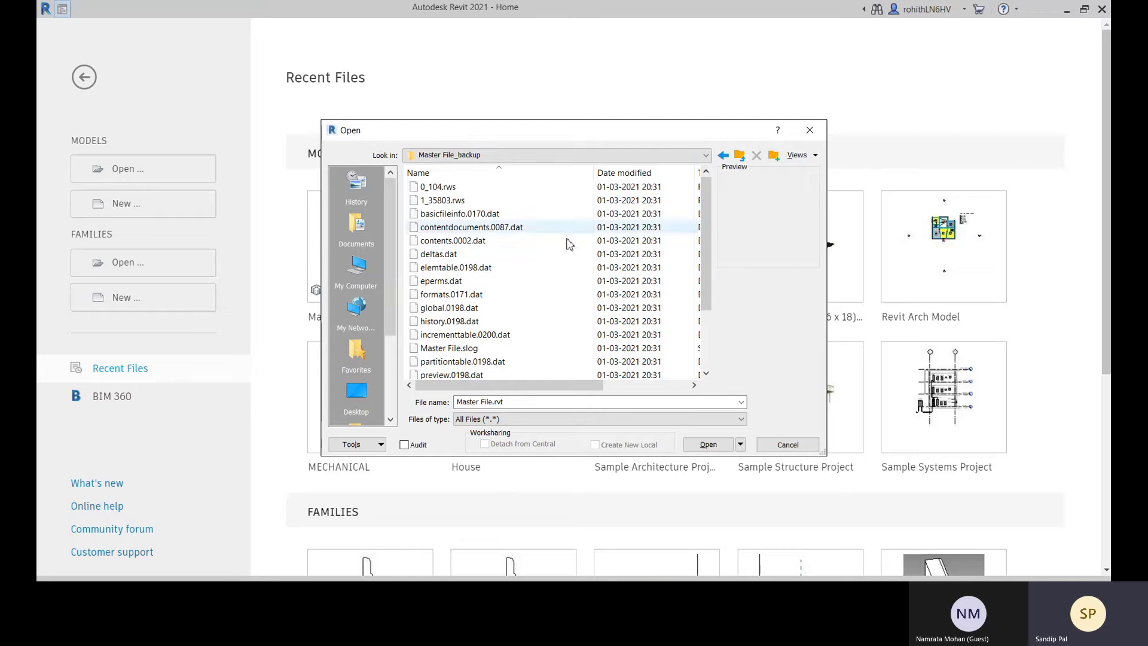
click(724, 156)
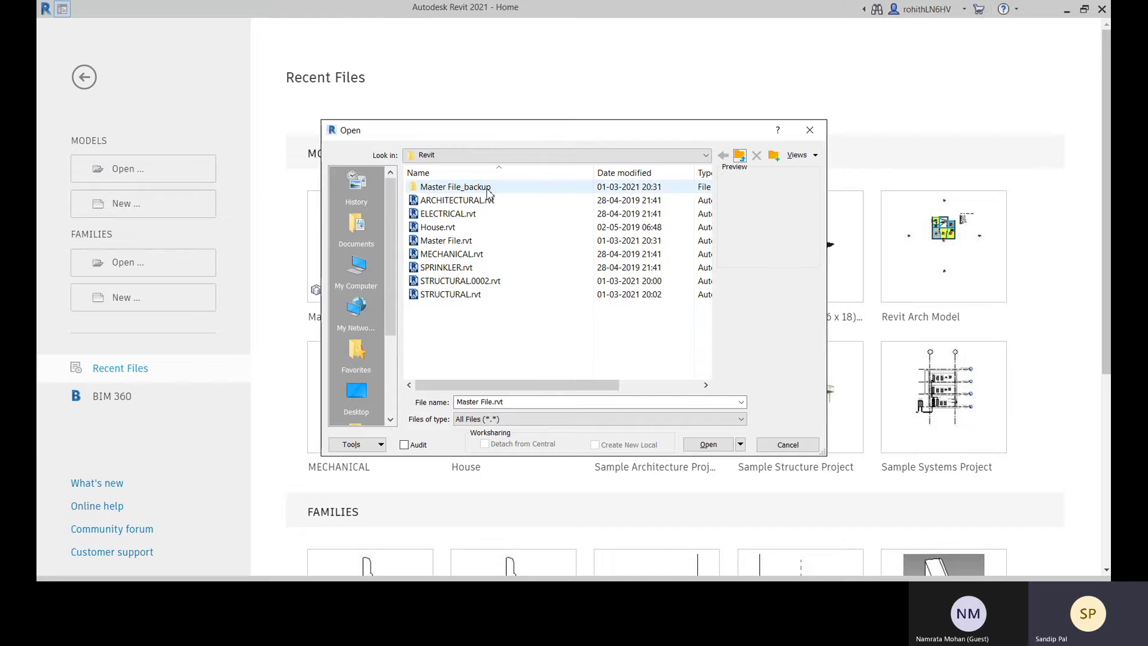
Choose Master File.rvt for opening, try Detach from Central, and switch back to Create New Local
click(455, 242)
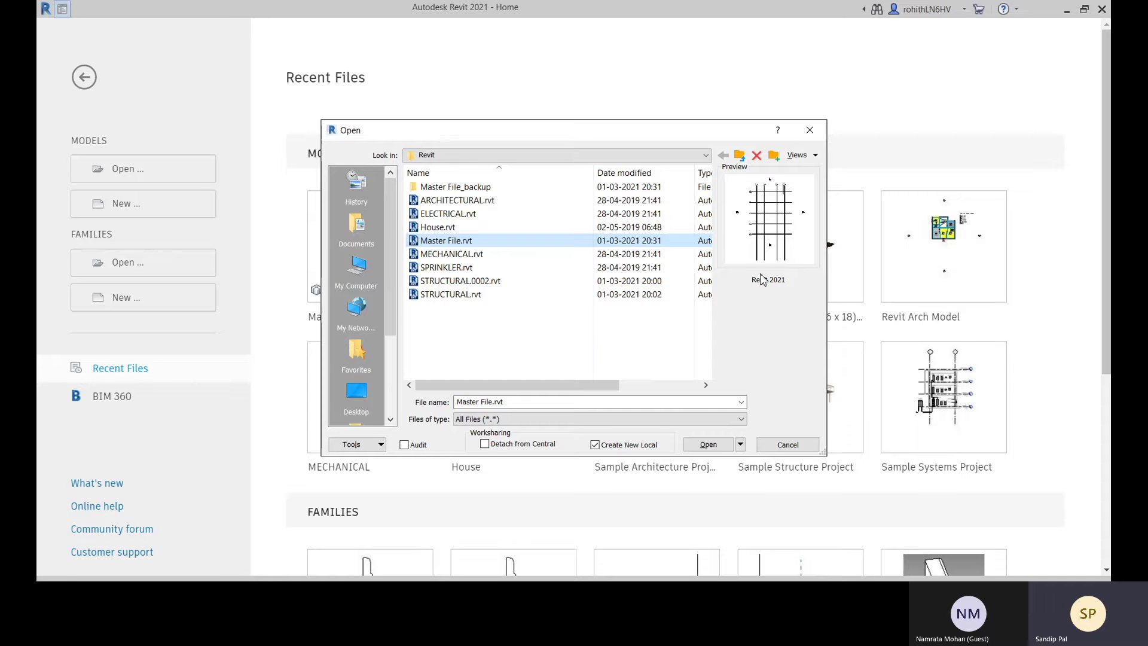
click(485, 445)
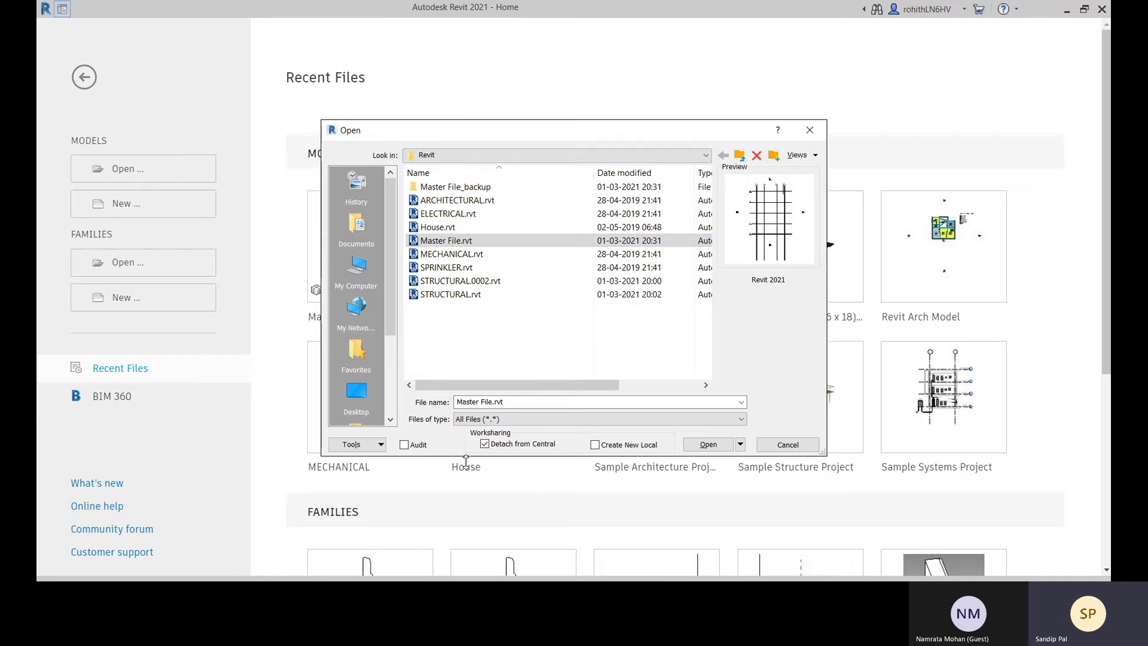
click(485, 446)
click(594, 445)
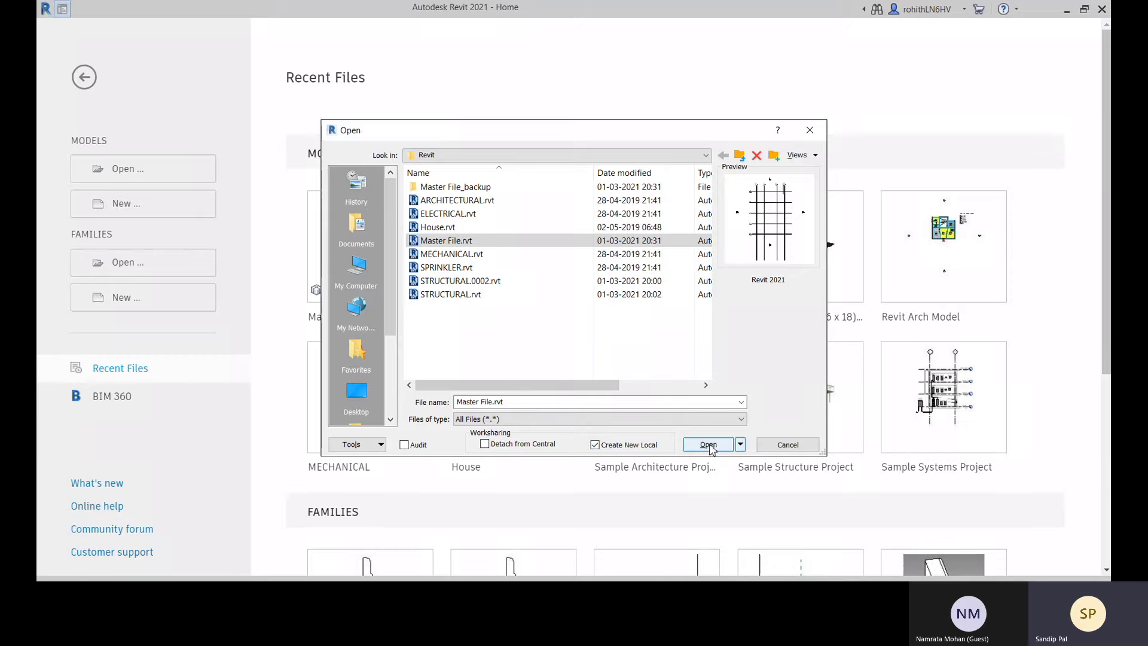
Review the workset opening options, keep Last Viewed, and open Master File.rvt as a new local model
click(741, 445)
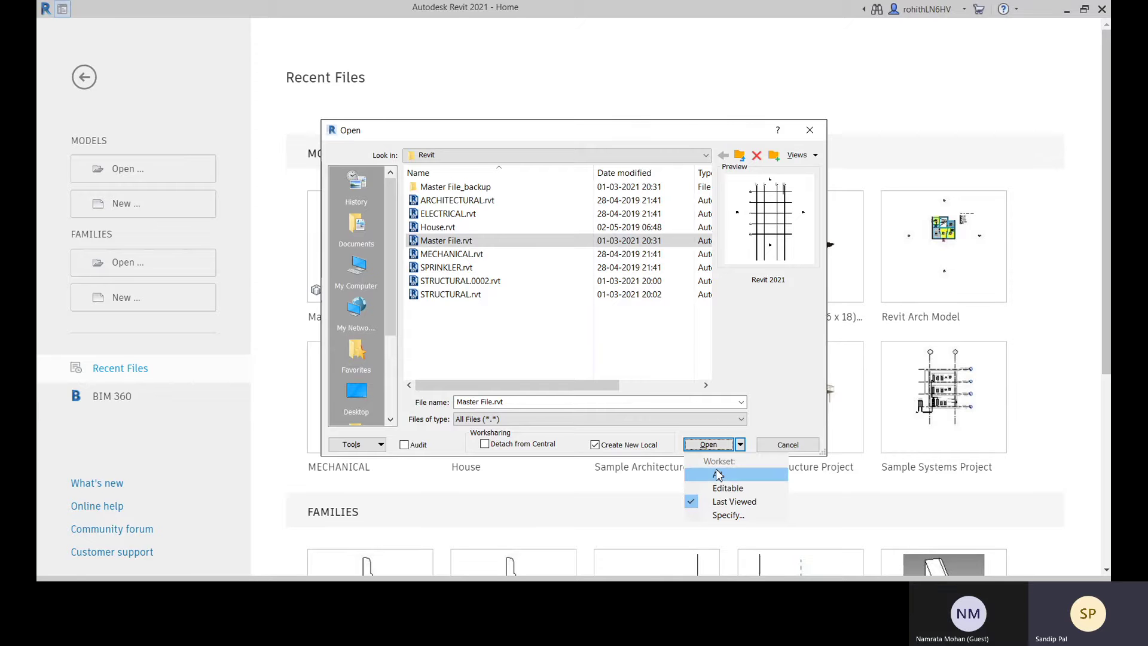
click(652, 440)
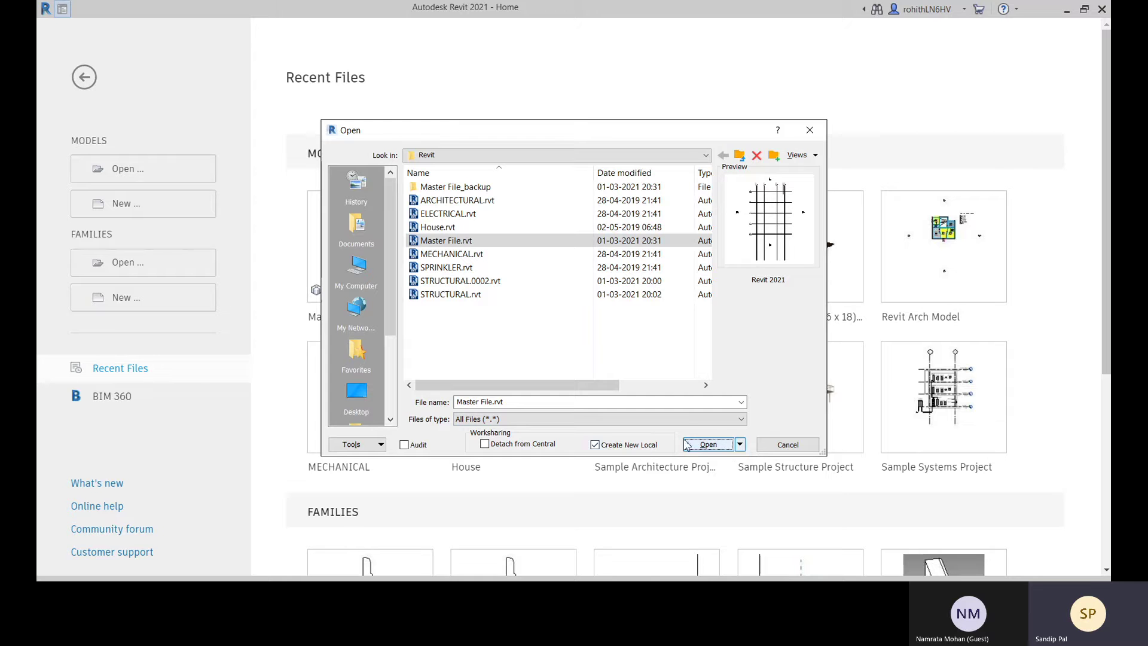
click(739, 444)
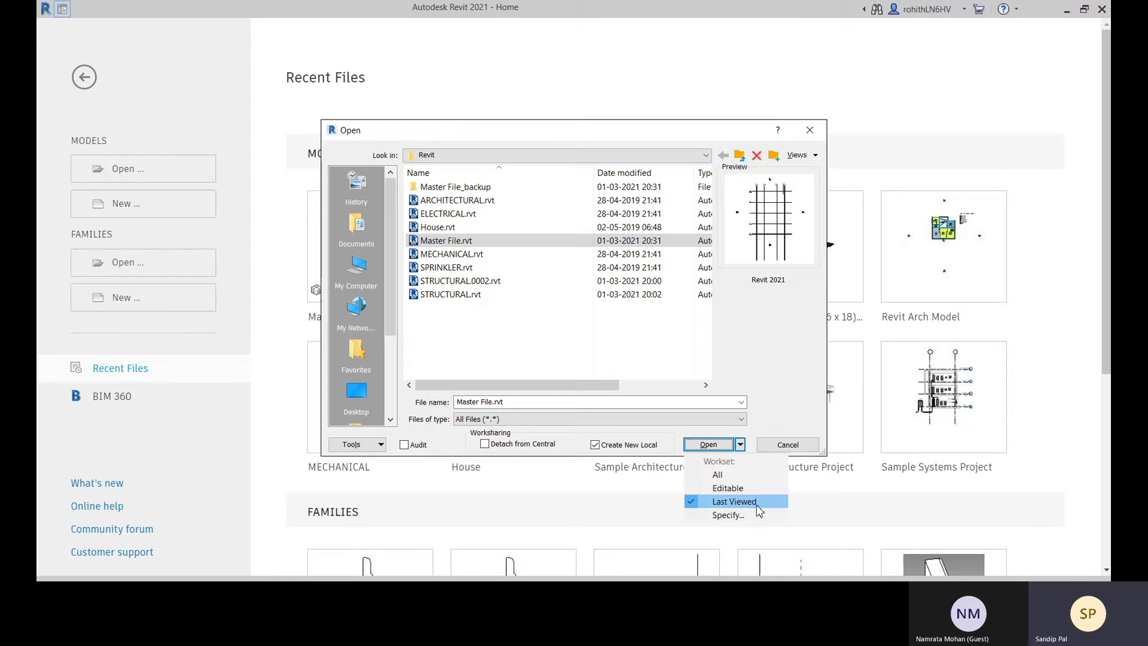
click(745, 519)
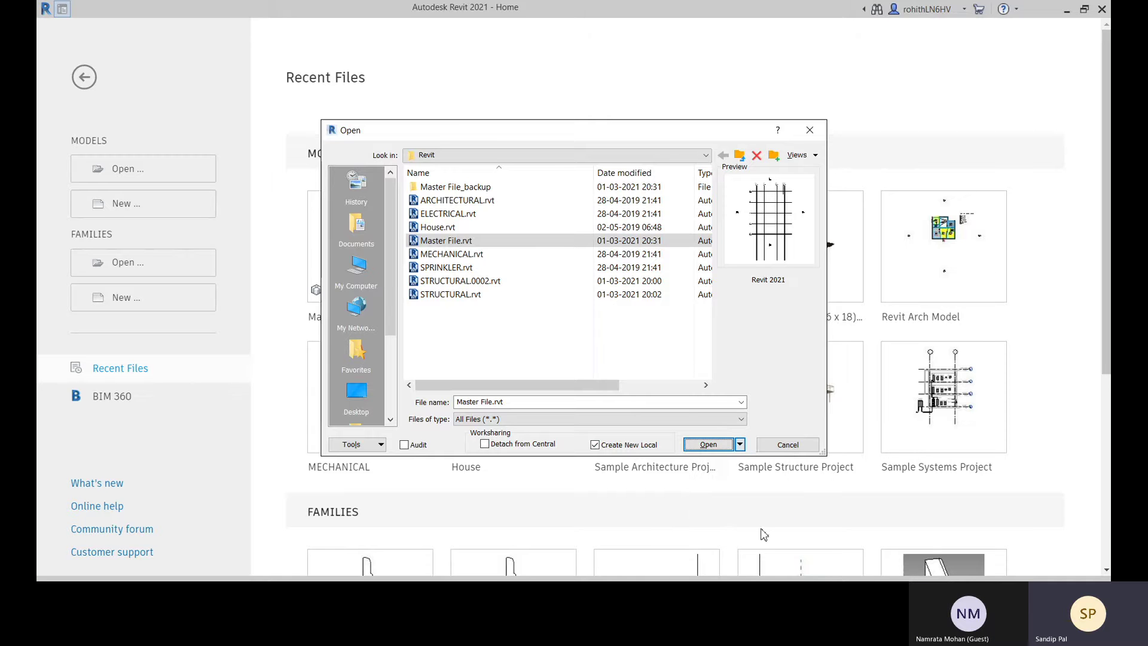
click(739, 445)
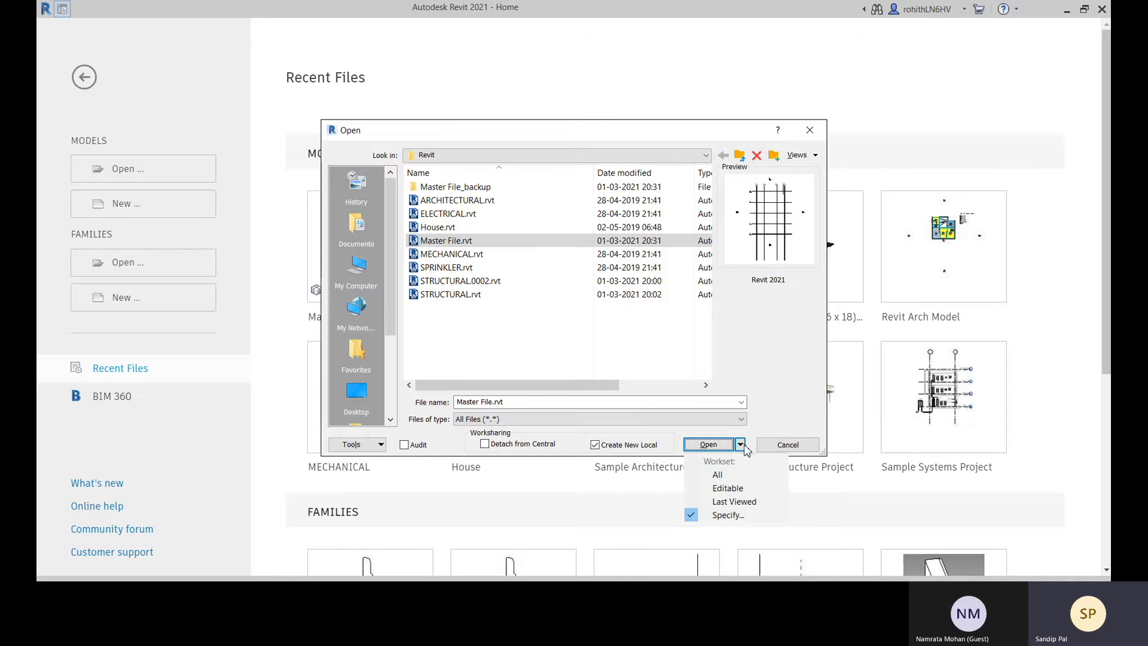
click(721, 502)
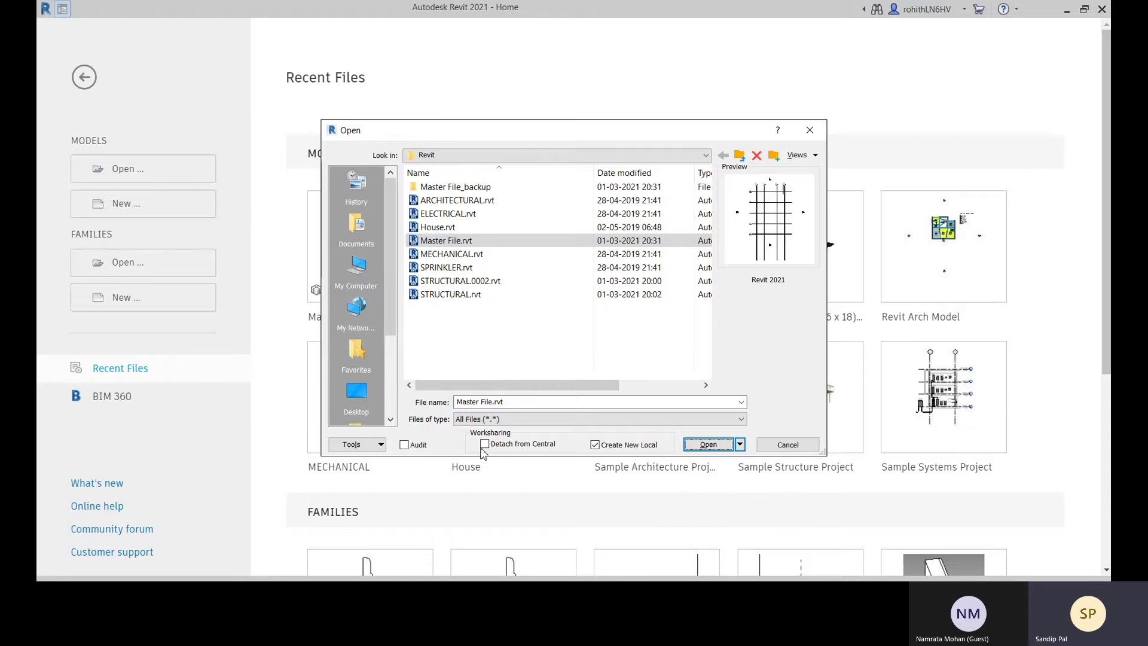
click(707, 445)
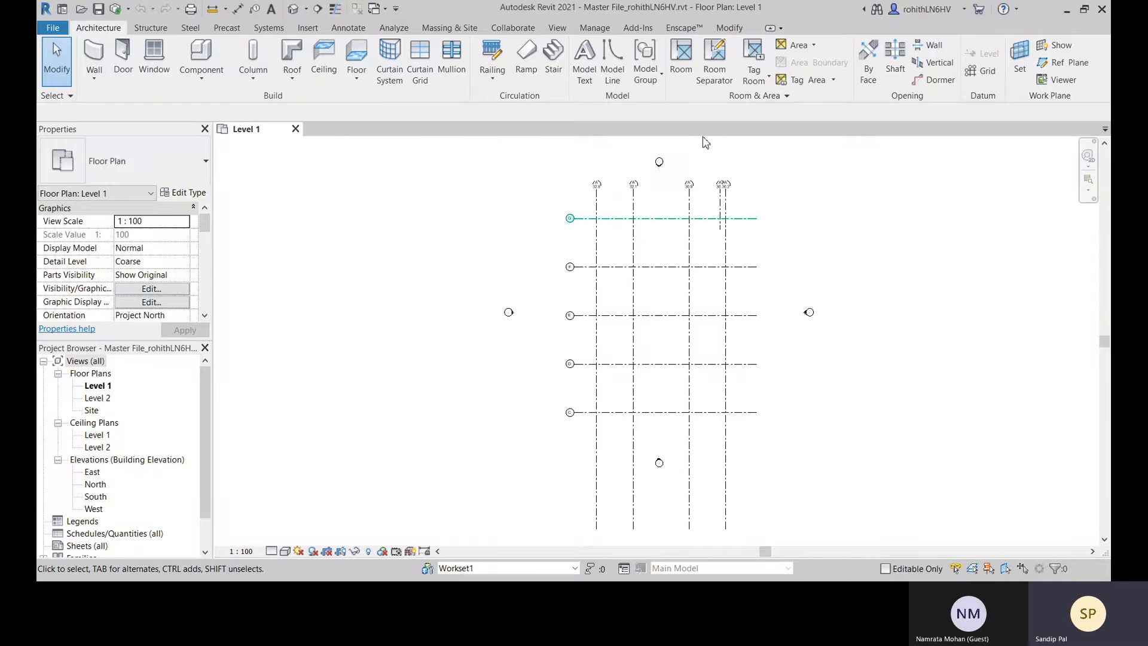
click(689, 204)
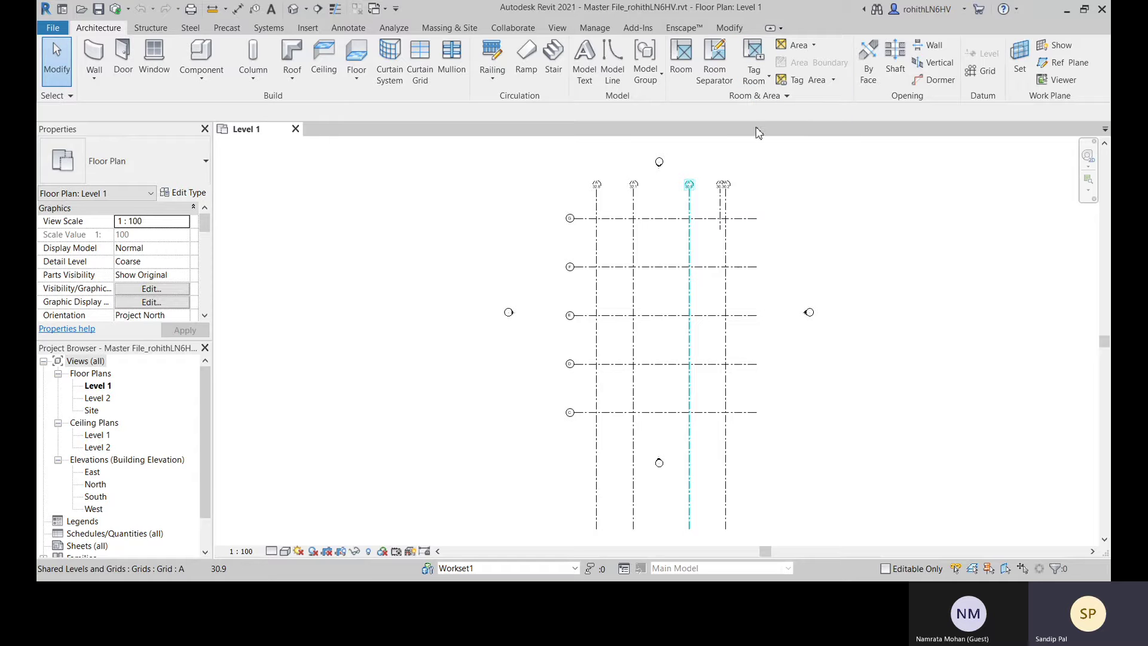
key(Escape)
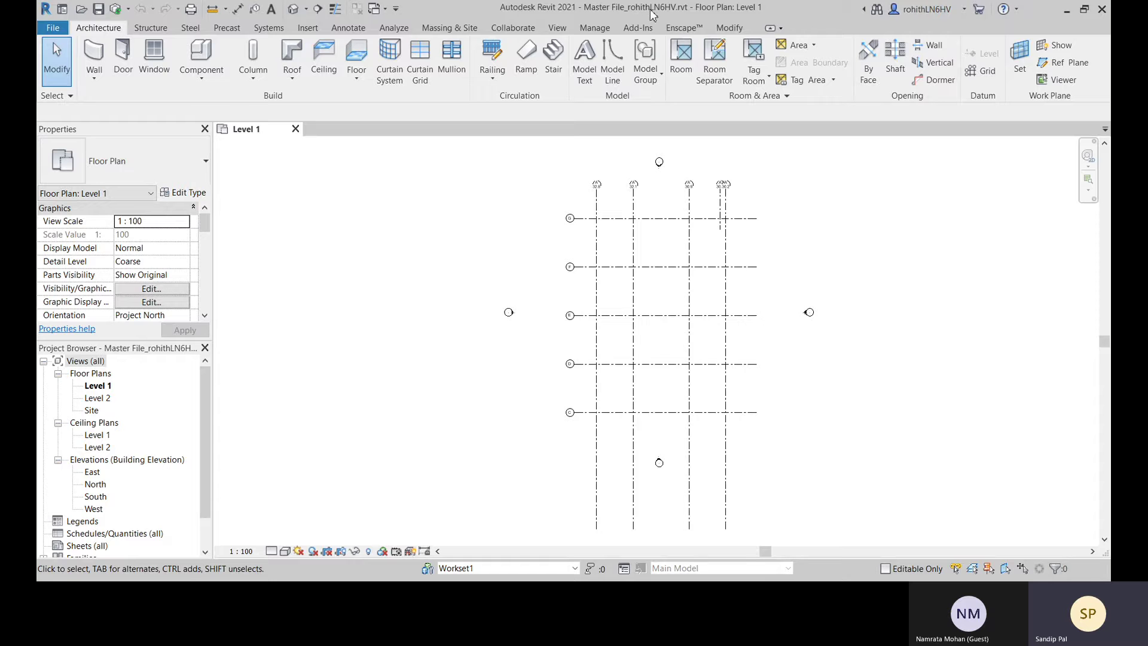
Check the username setting in the General options and close the Options dialog
click(54, 28)
click(250, 381)
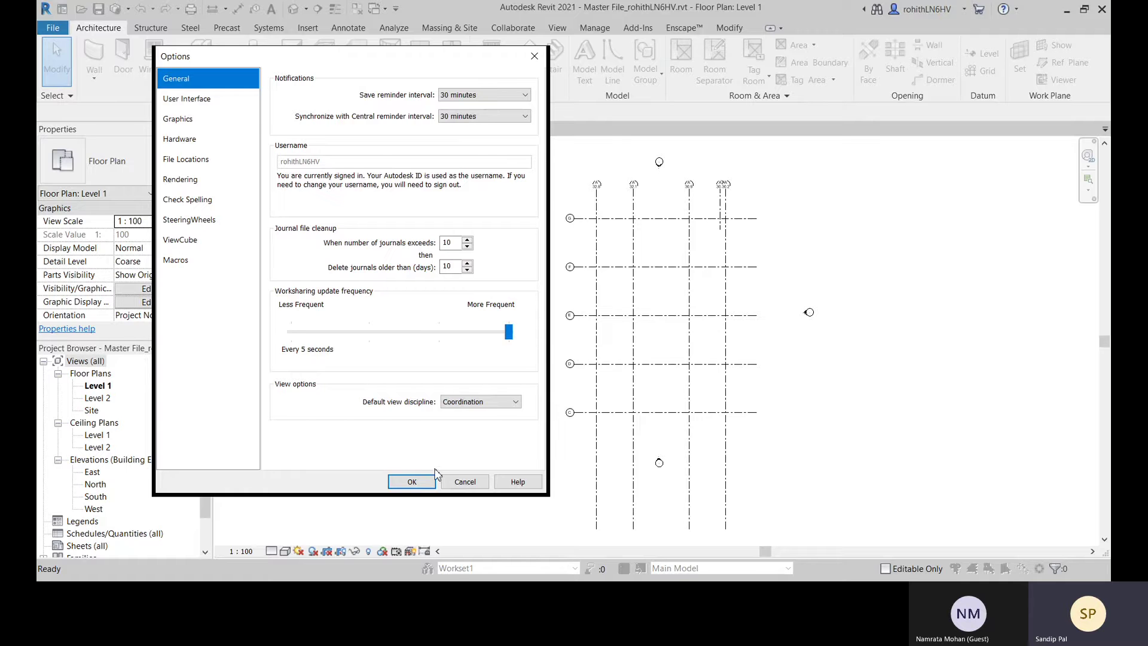
click(414, 482)
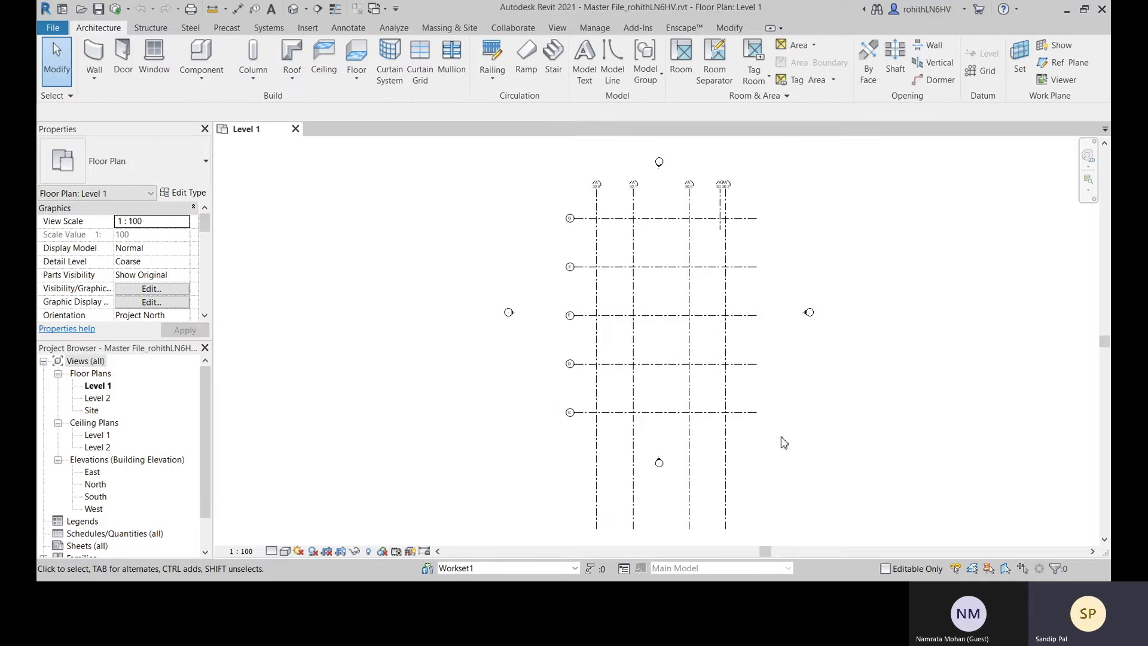
middle_drag(781, 437, 776, 450)
middle_drag(789, 404, 789, 383)
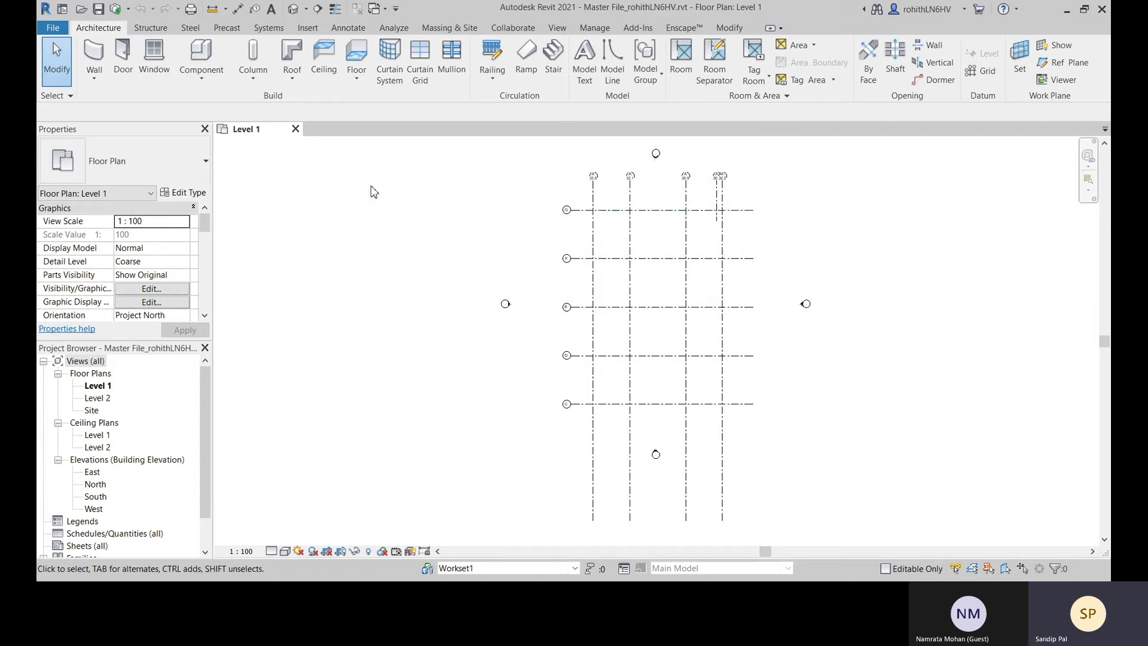
Review the Editable and Owner settings of Shared Levels and Grids and Workset1 in the Worksets dialog, and close it without changes
click(508, 28)
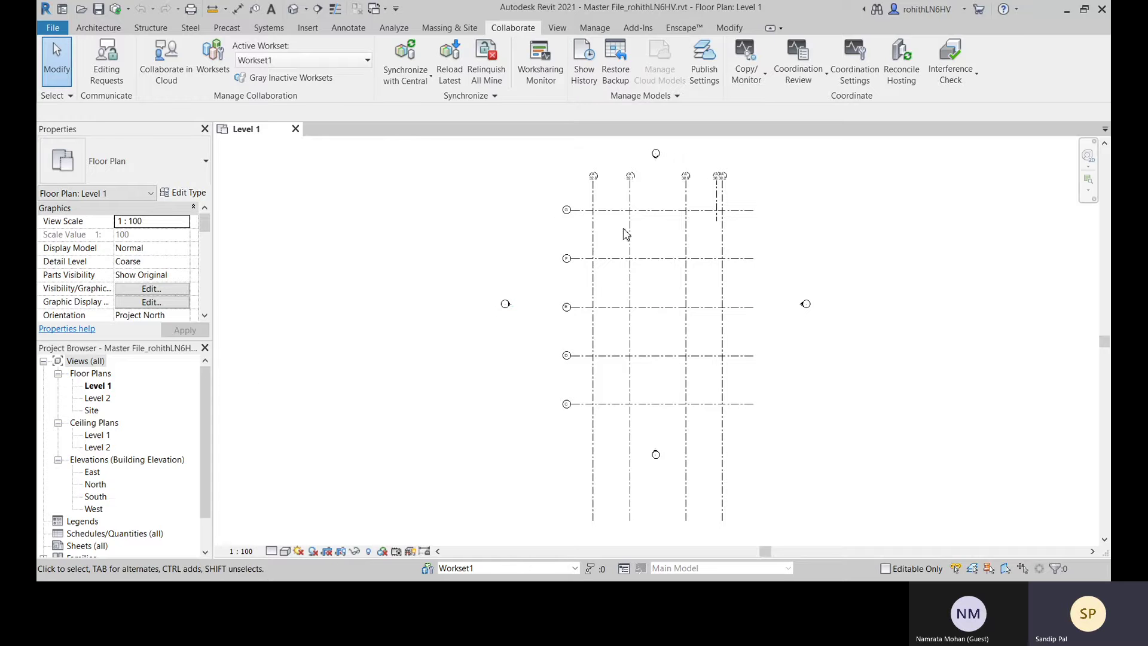
middle_drag(624, 233, 602, 257)
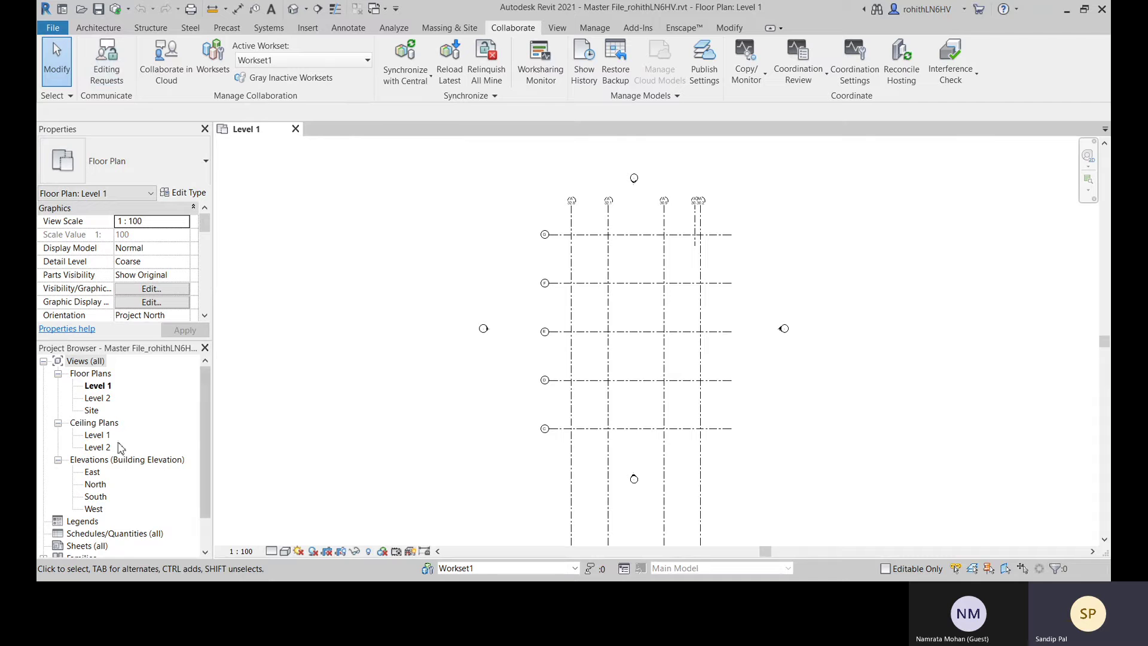
click(100, 387)
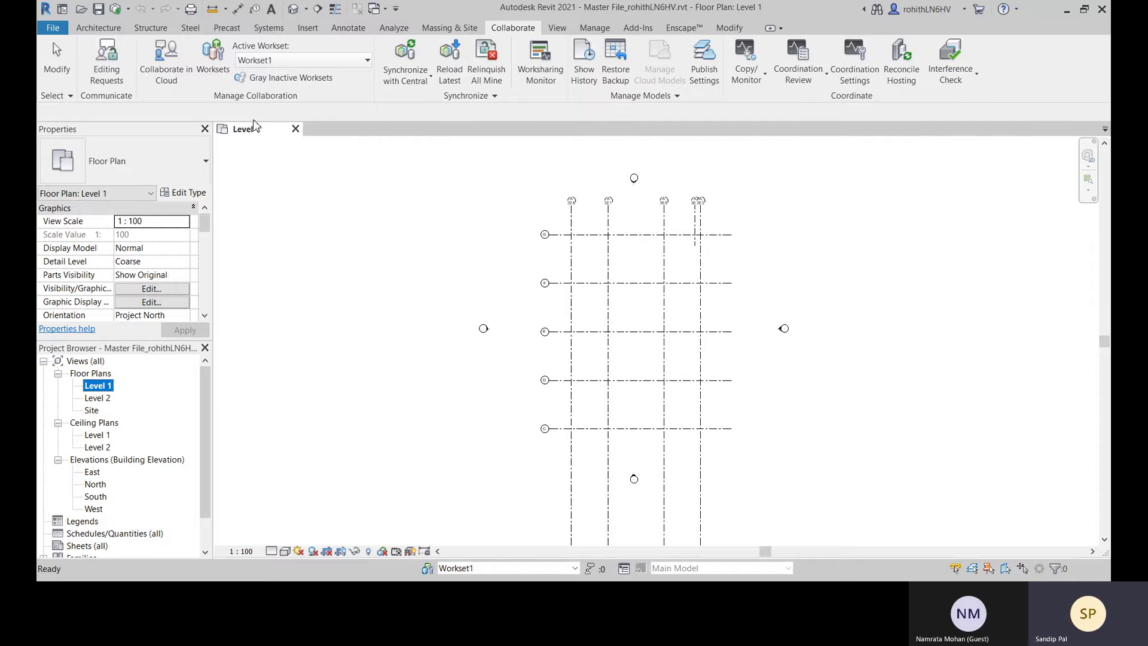
click(213, 71)
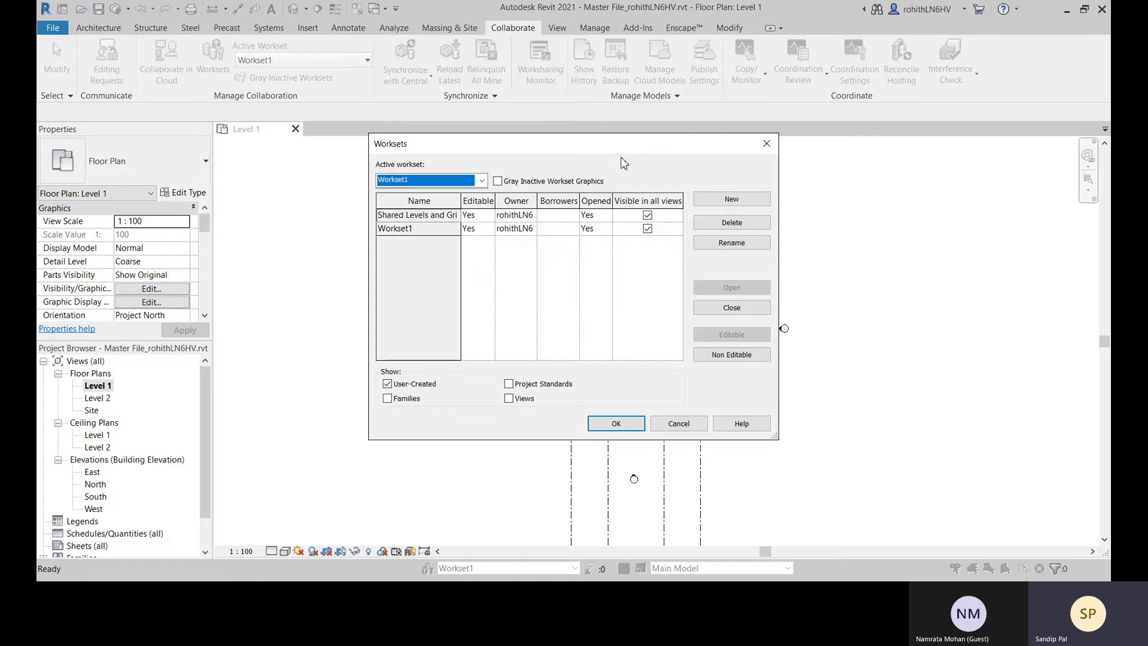
click(289, 246)
click(288, 260)
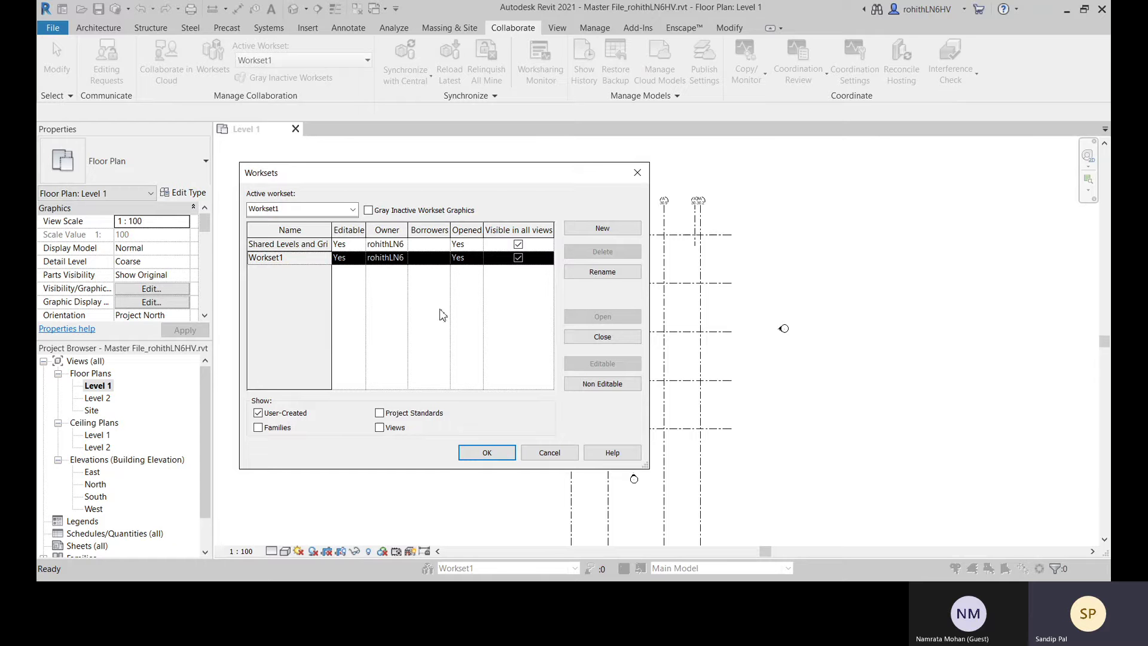
click(393, 246)
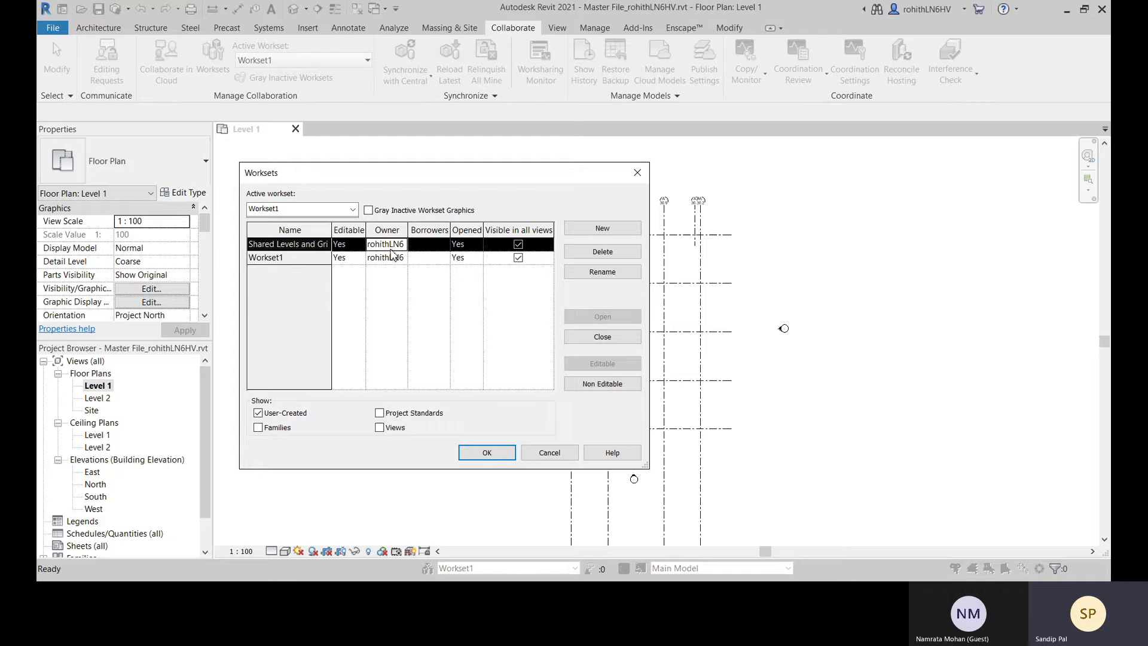
click(357, 260)
click(356, 248)
click(560, 456)
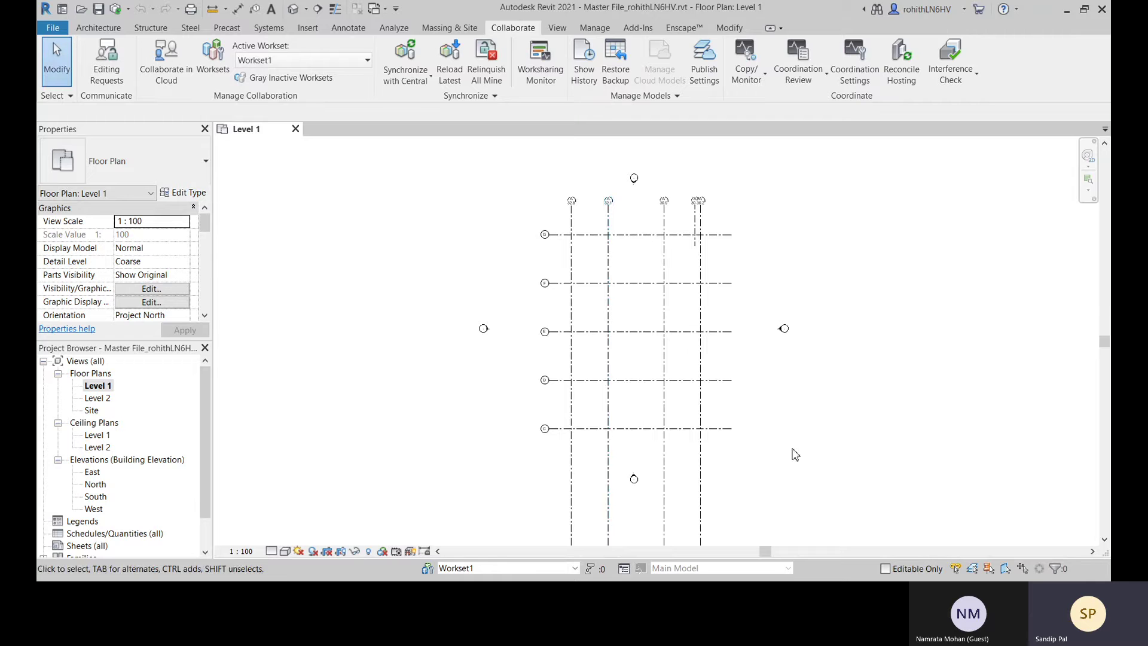
Select all the grids, and a single vertical grid on its own to inspect its Workset property, and clear the selection
drag(756, 474, 525, 221)
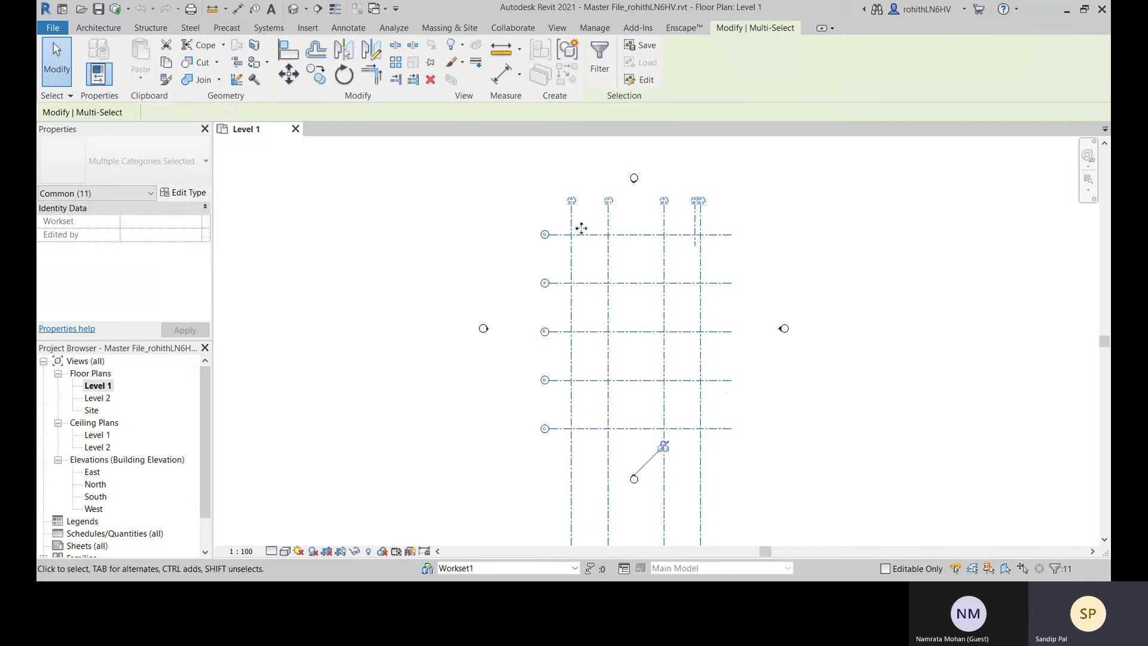
click(448, 358)
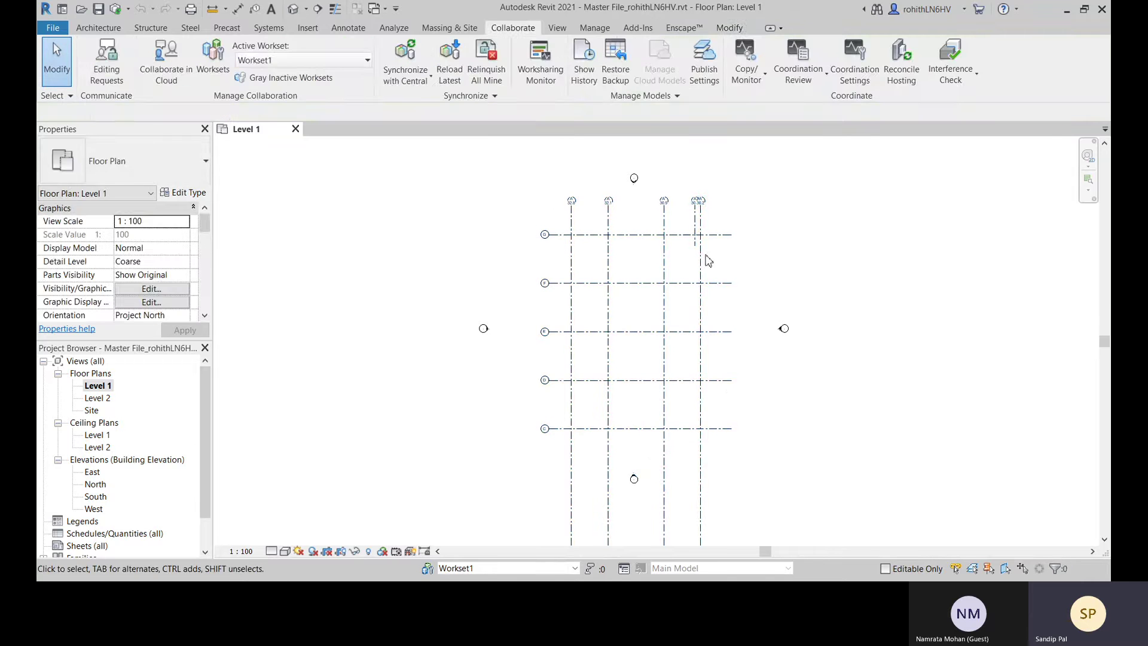
click(701, 257)
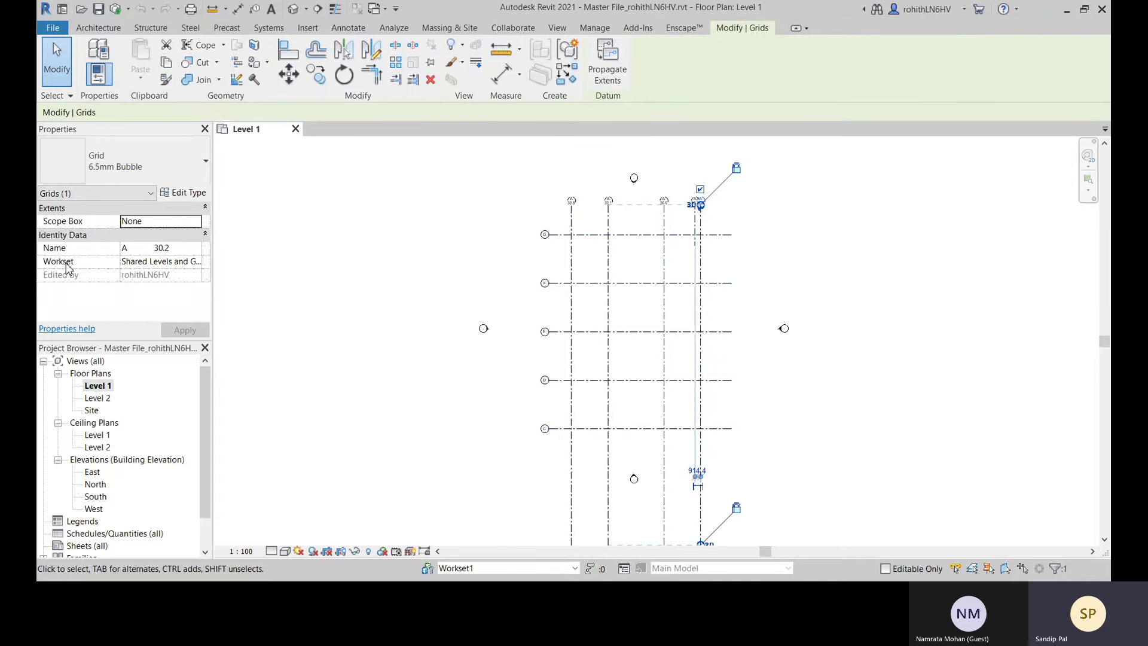
click(187, 264)
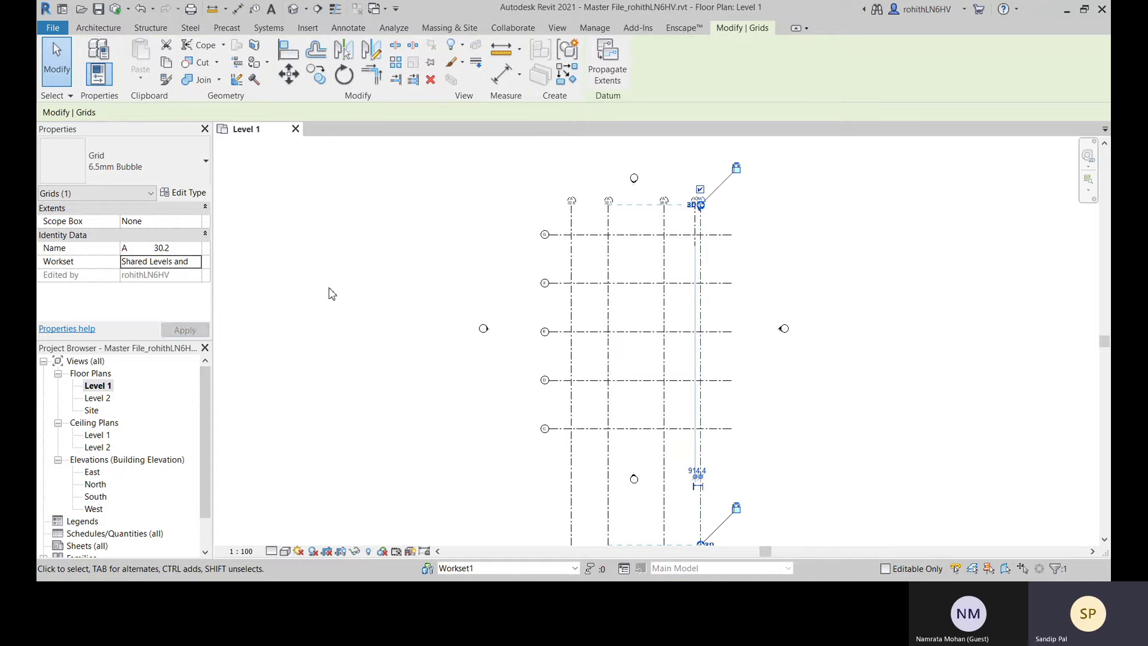
click(427, 305)
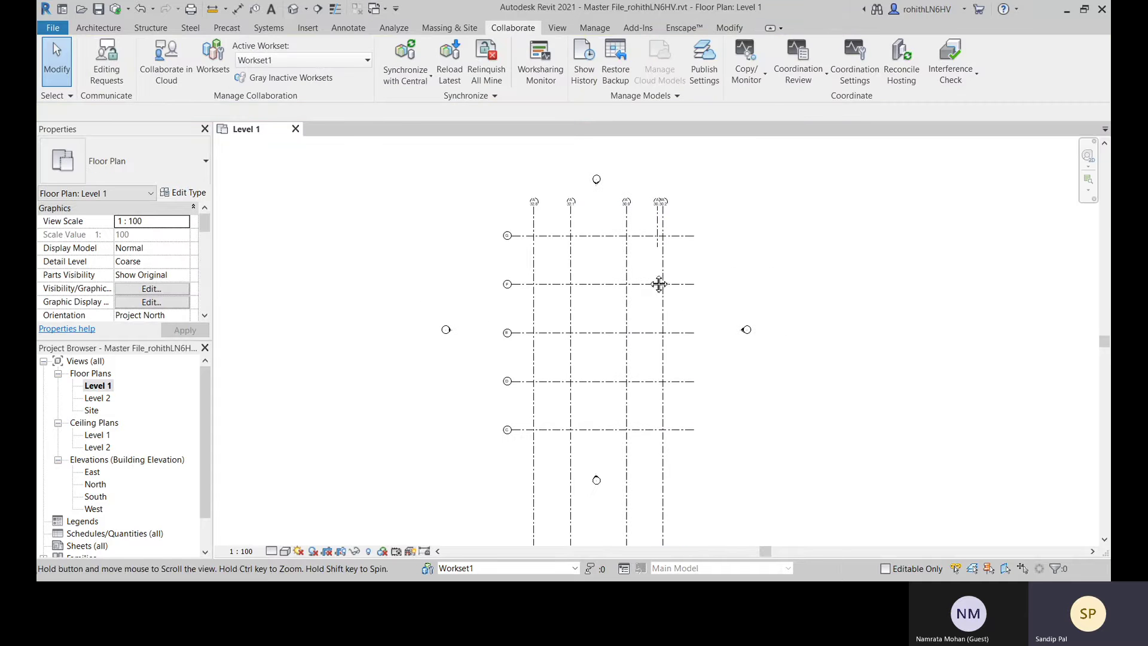
Create a new workset named Wall, visible in all views, and make it the active workset
click(98, 28)
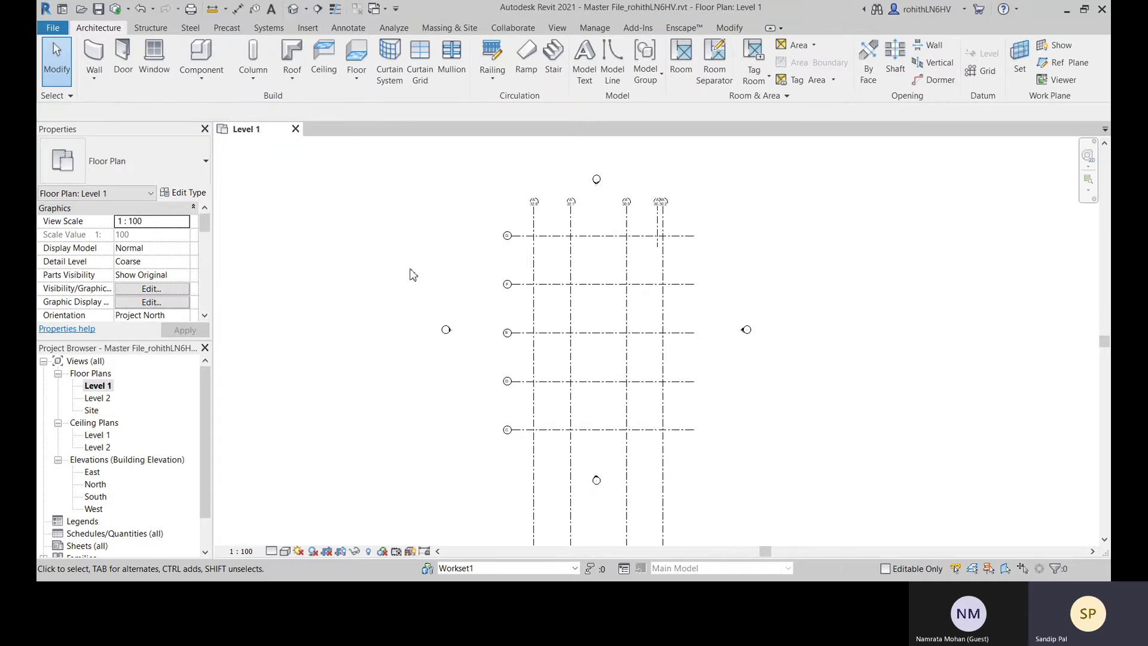
click(513, 27)
click(213, 60)
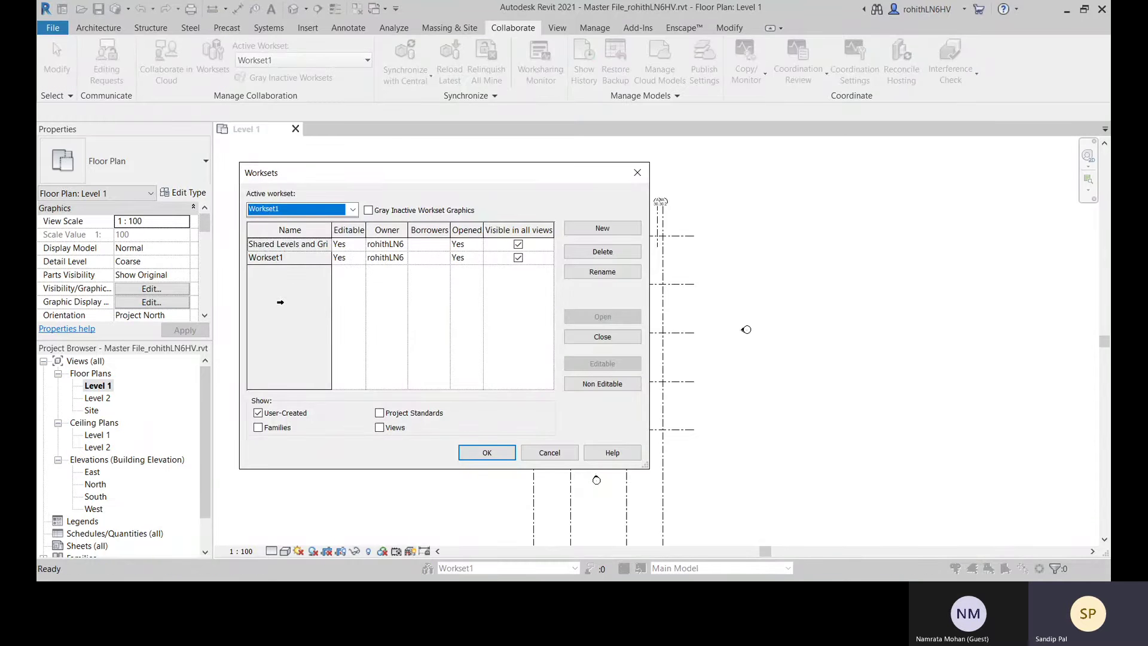
click(293, 291)
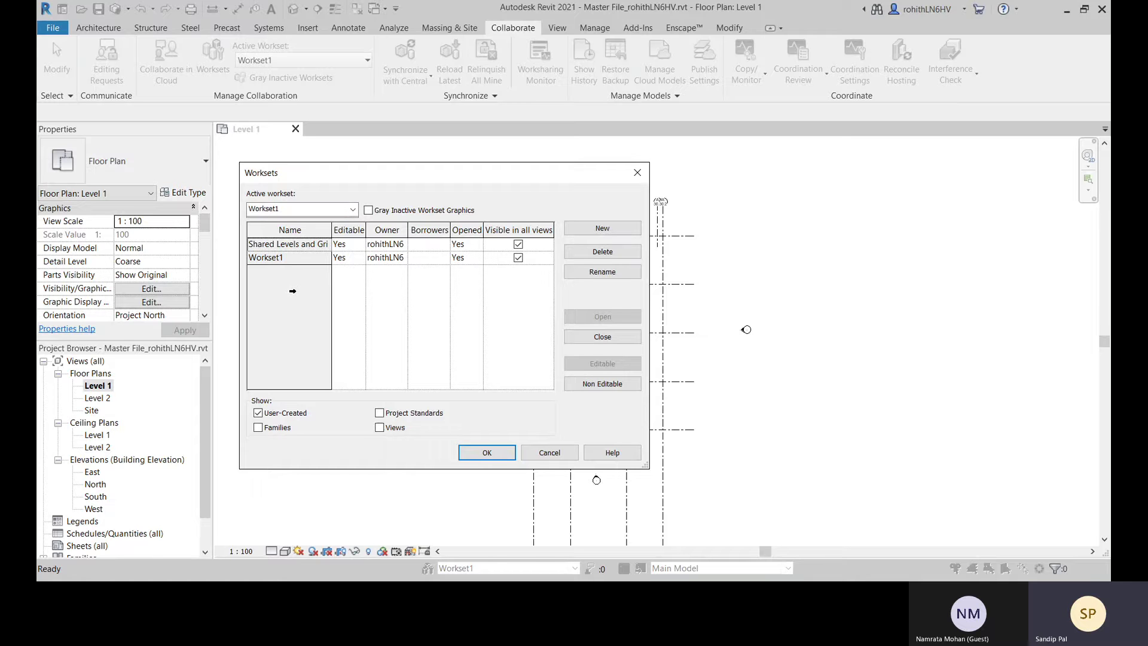
click(602, 231)
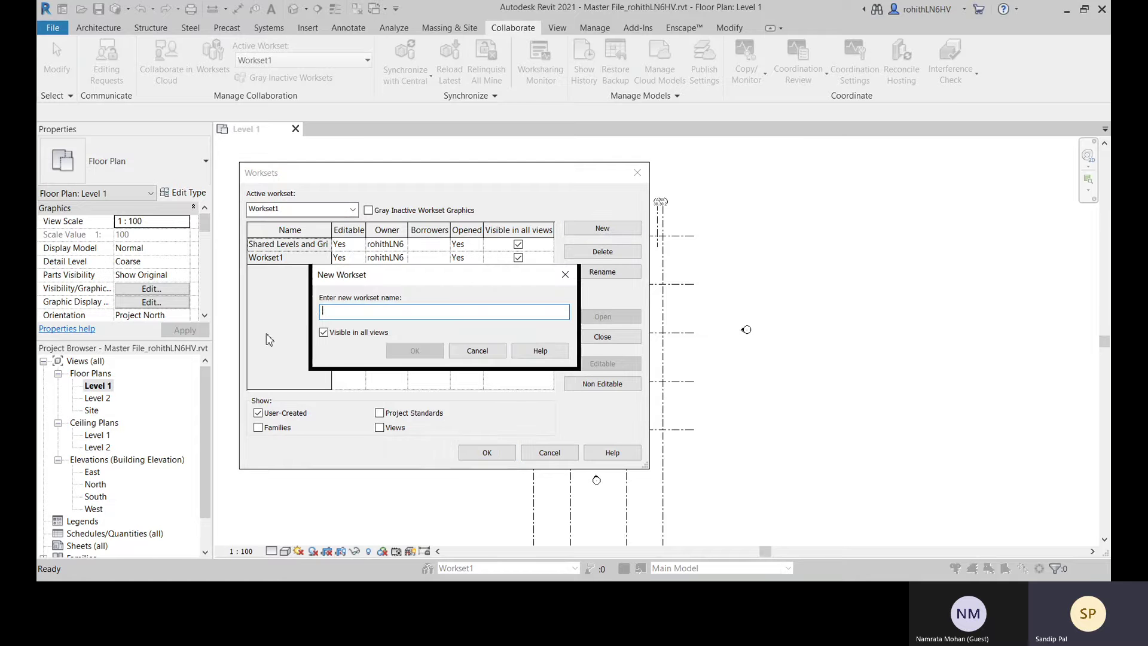
text(Wall)
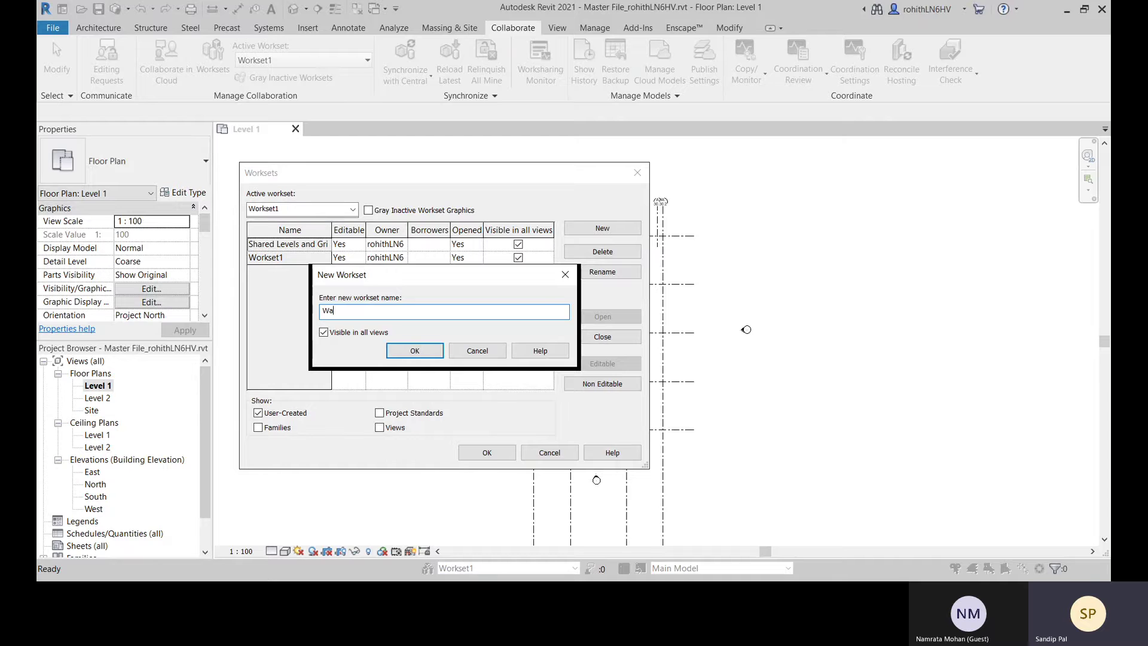
click(414, 350)
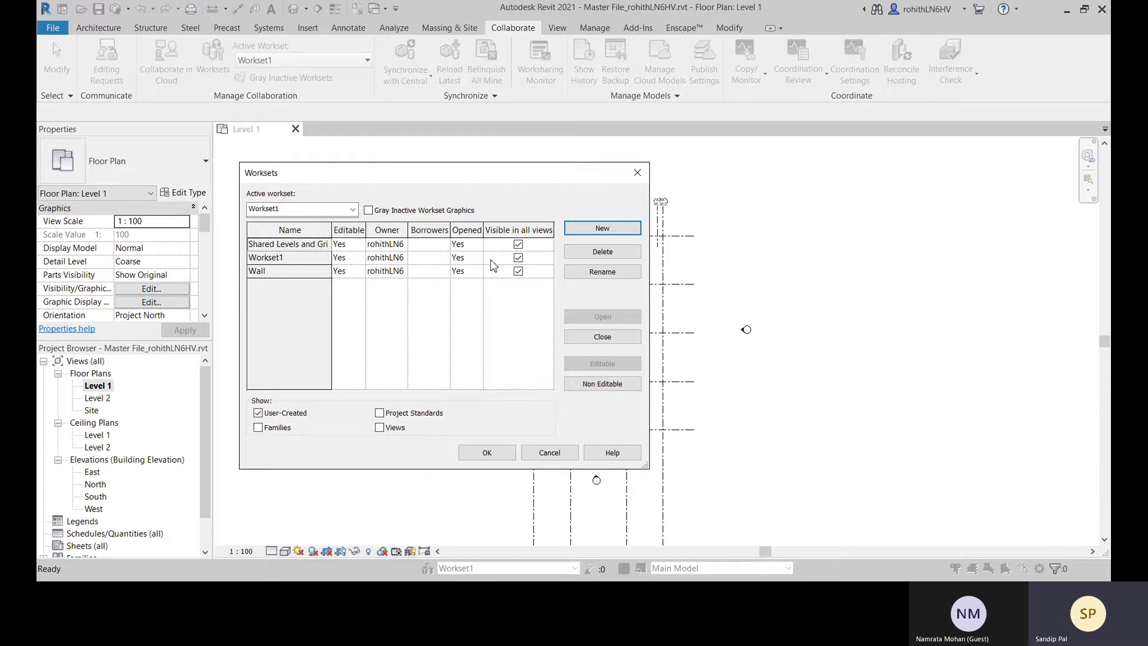
click(488, 452)
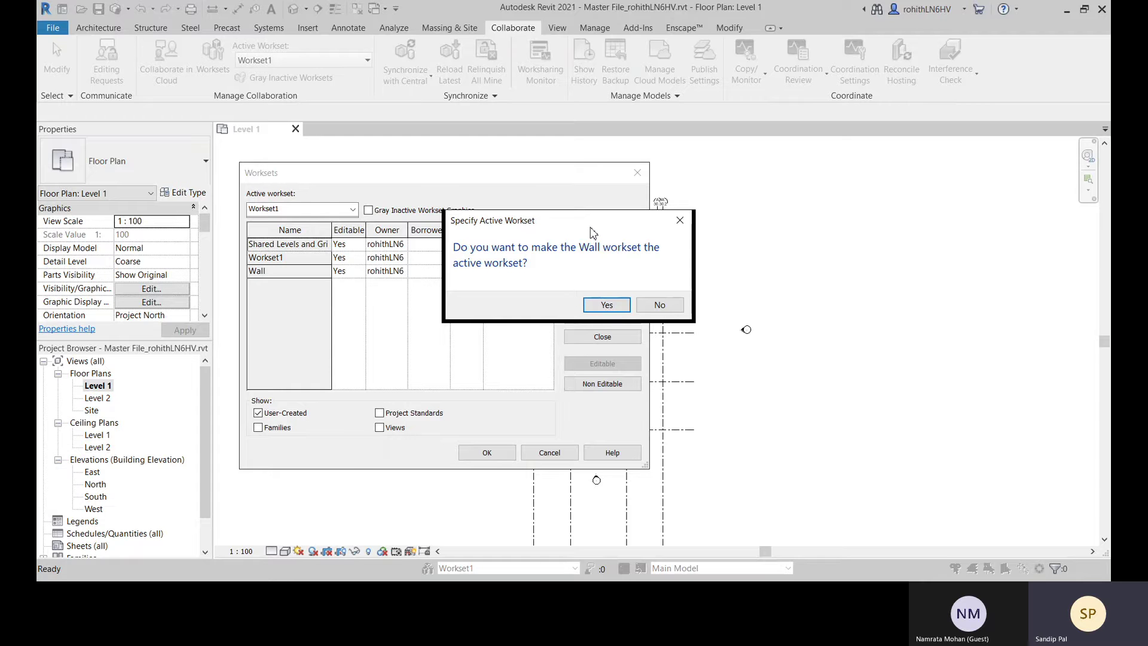
drag(592, 232, 813, 143)
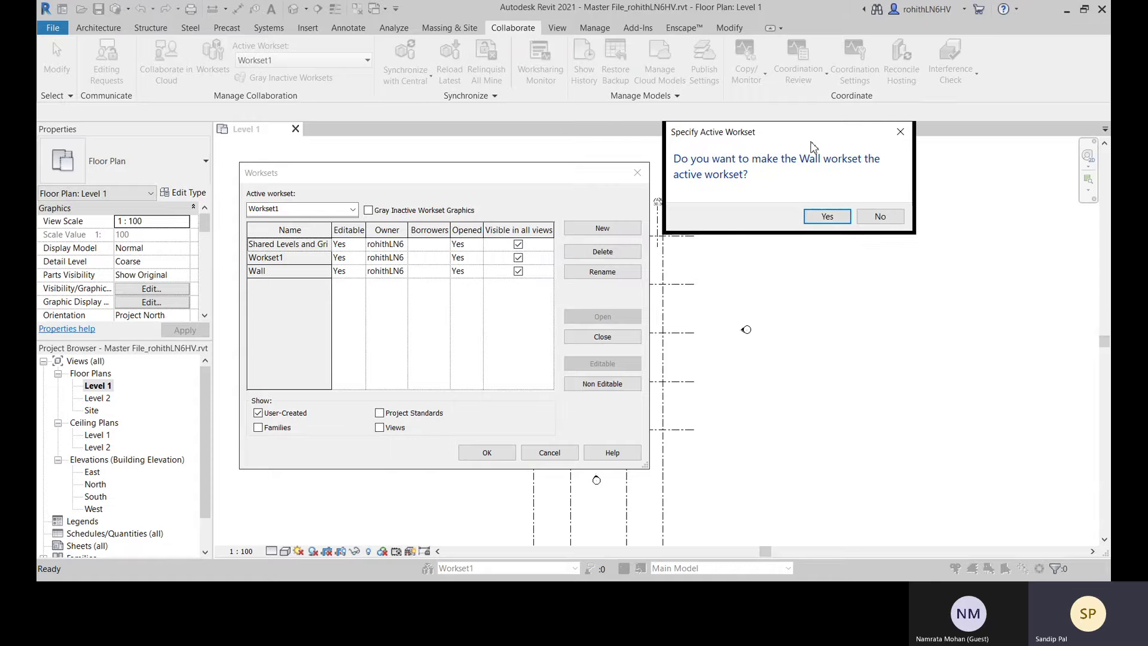
click(825, 216)
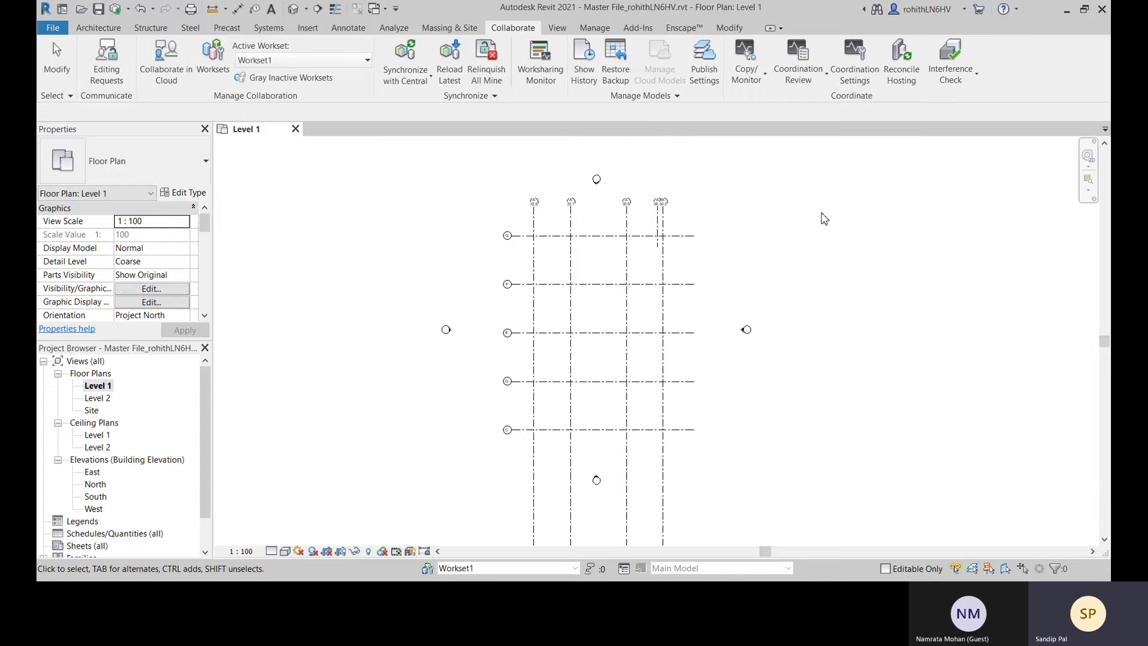
Switch the active workset to Workset1, and change it to Shared Levels and Grids
click(486, 571)
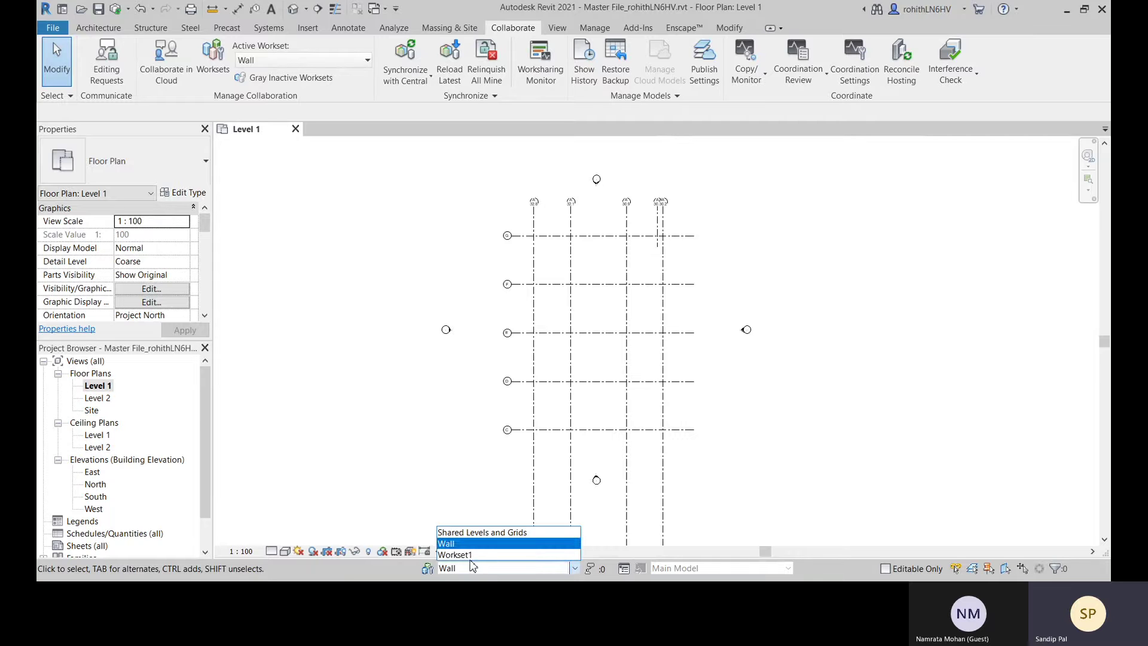
click(469, 555)
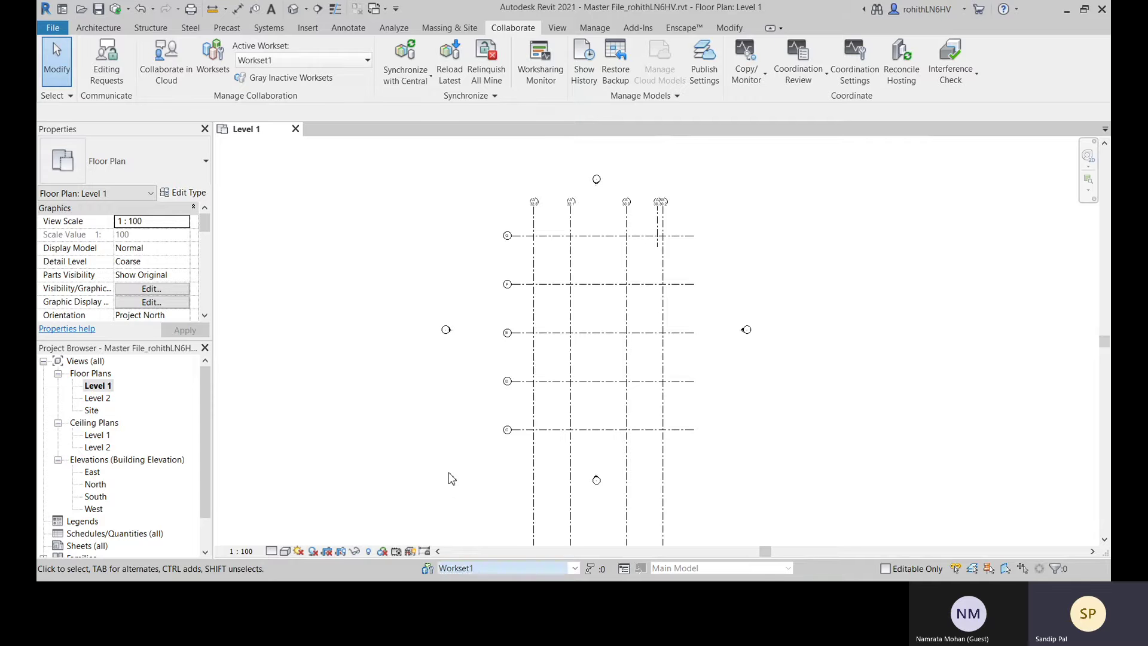
click(491, 571)
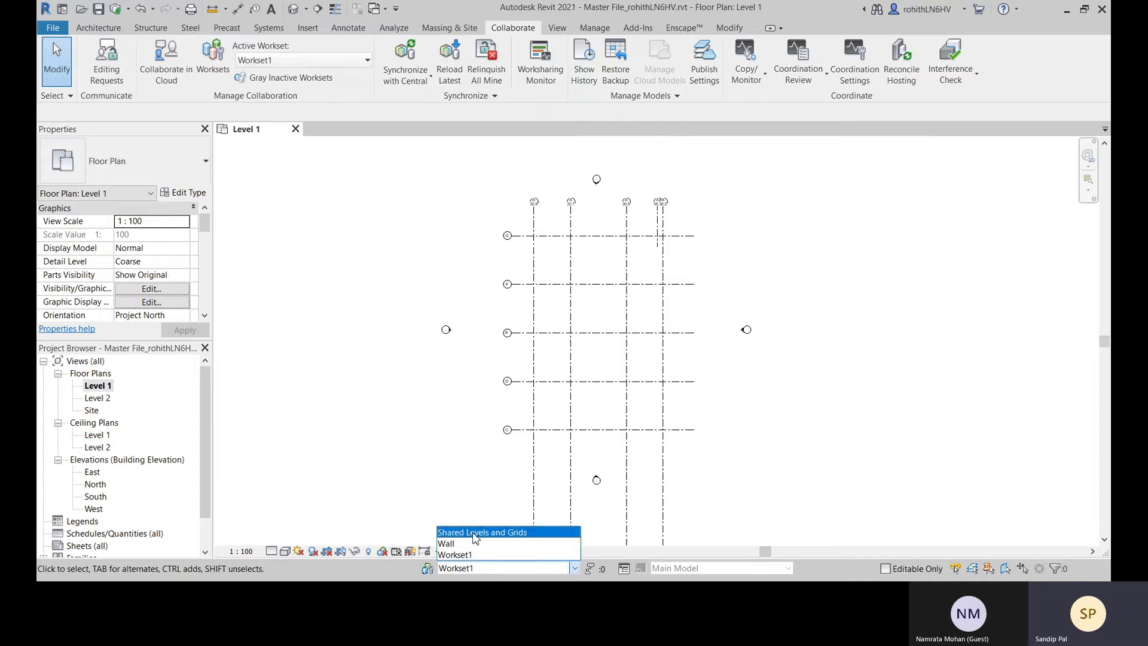
click(473, 534)
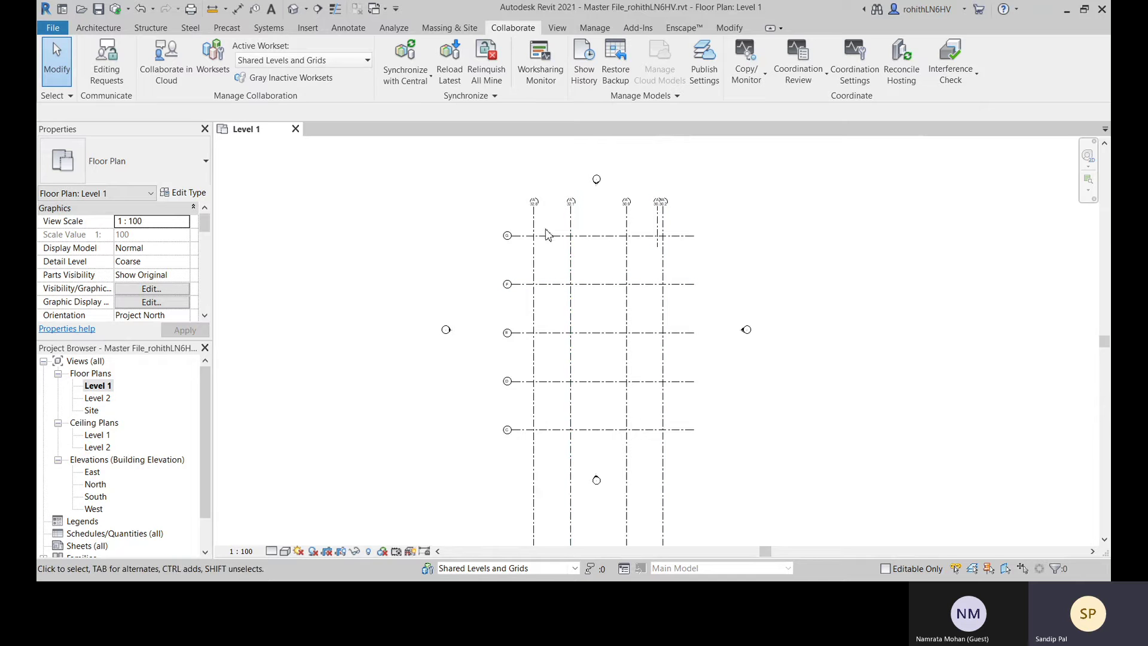
Open the Worksets dialog, review the list of worksets, and close it
click(428, 568)
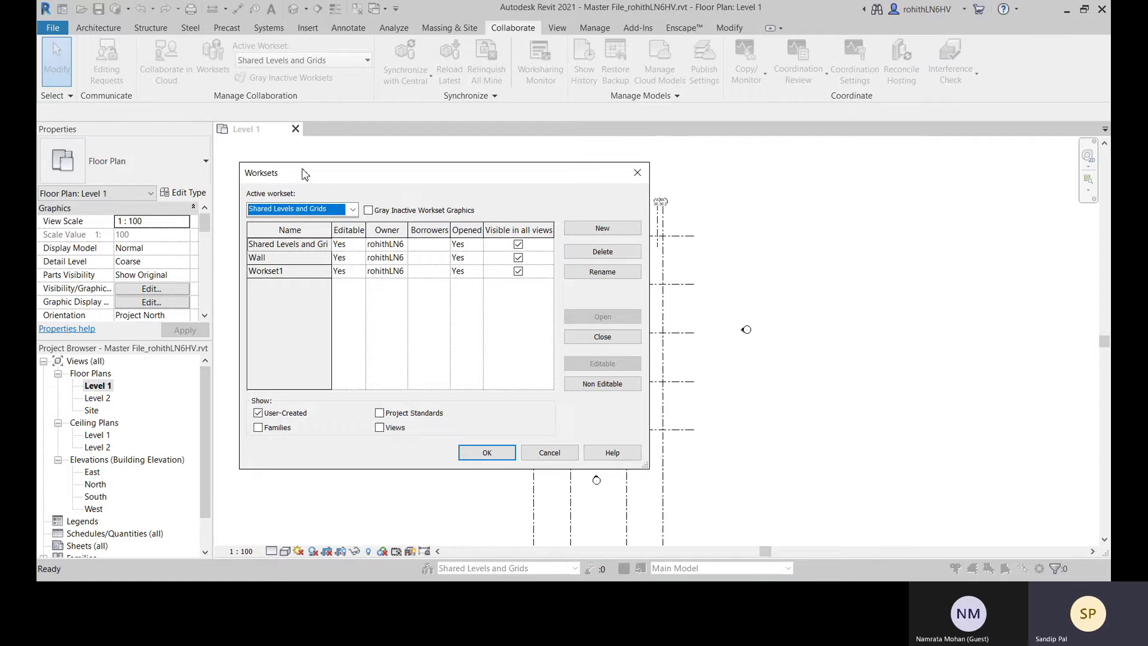
drag(311, 167, 367, 163)
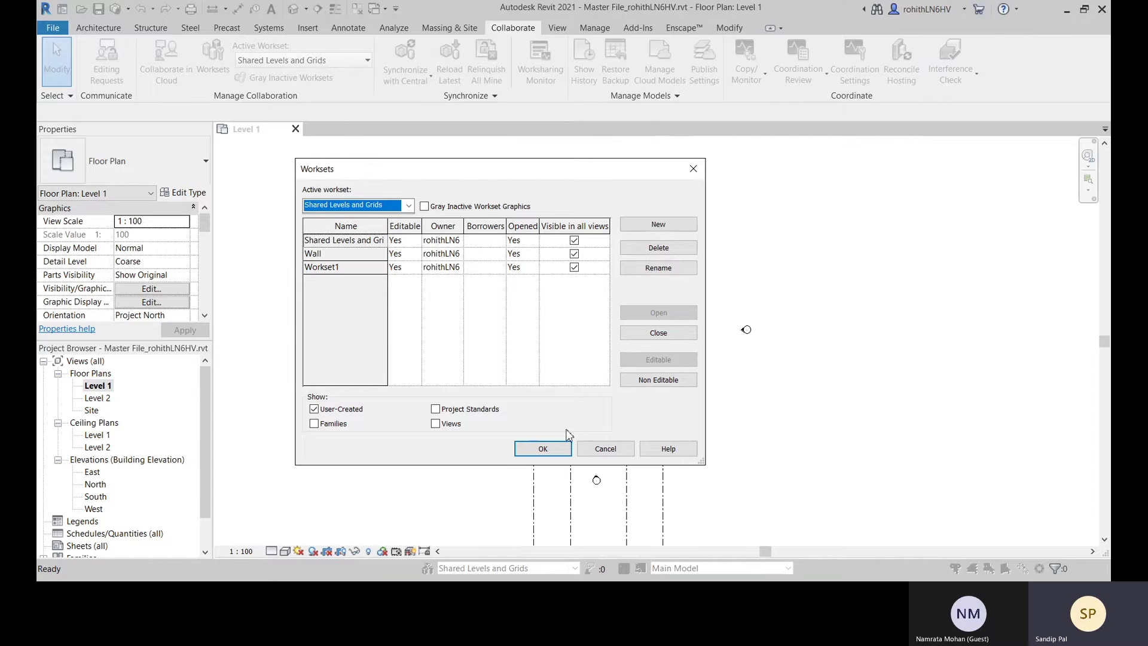
click(542, 448)
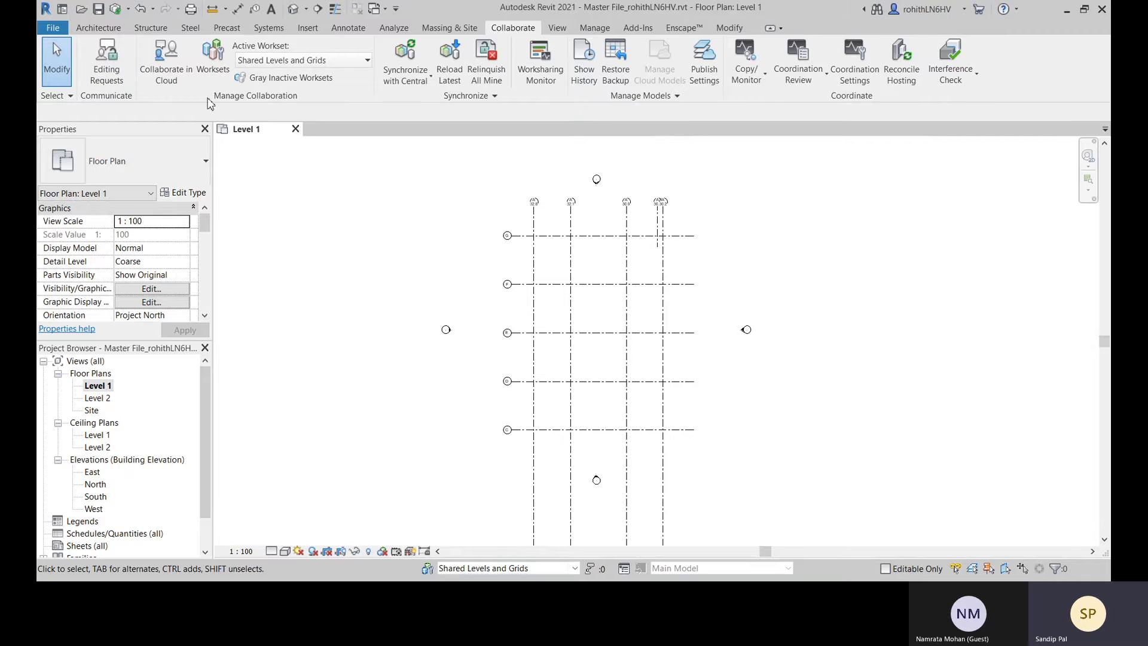
Try to draw chained Generic - 200mm walls along grid G and down the easternmost grid to grid C, and undo them
click(98, 28)
click(99, 56)
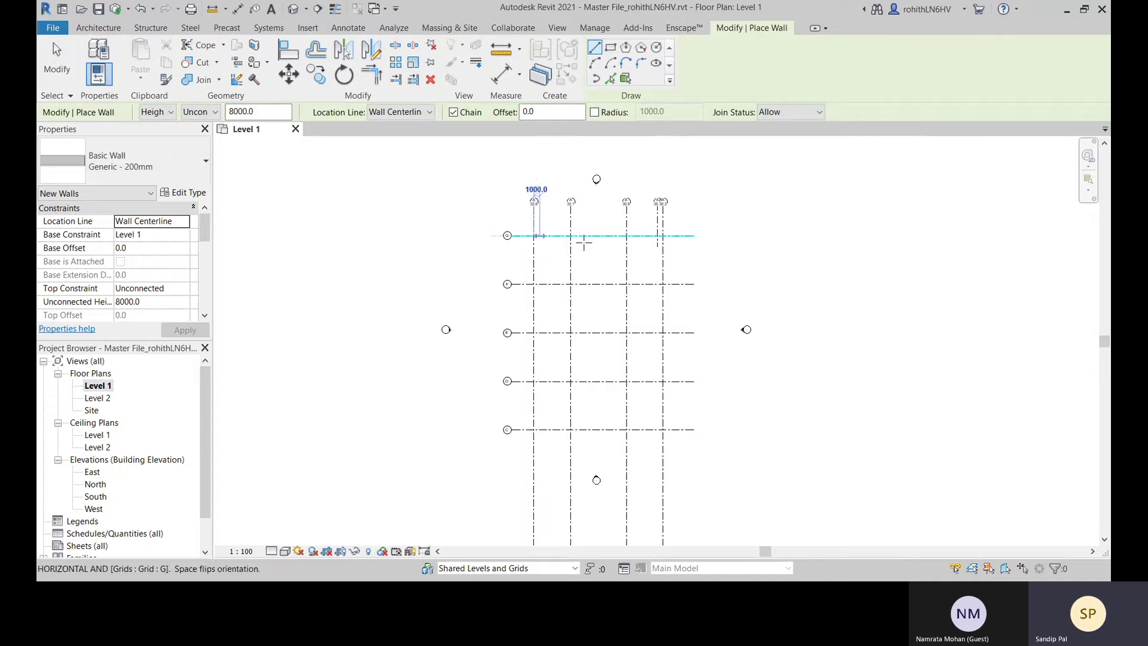
click(534, 236)
click(662, 236)
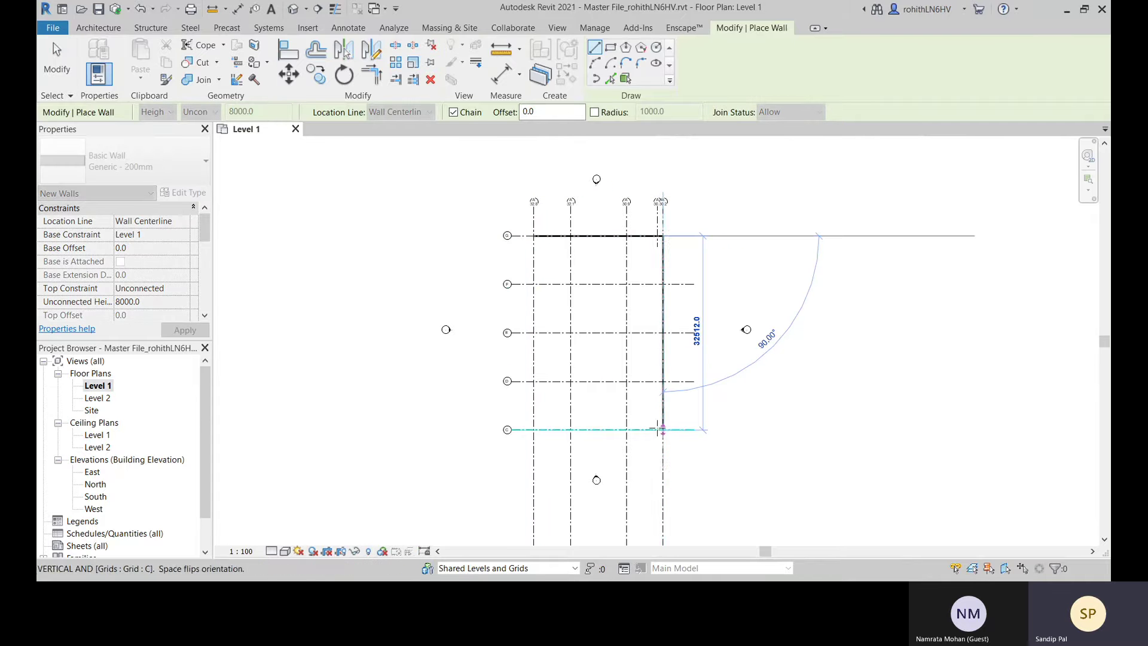
click(663, 429)
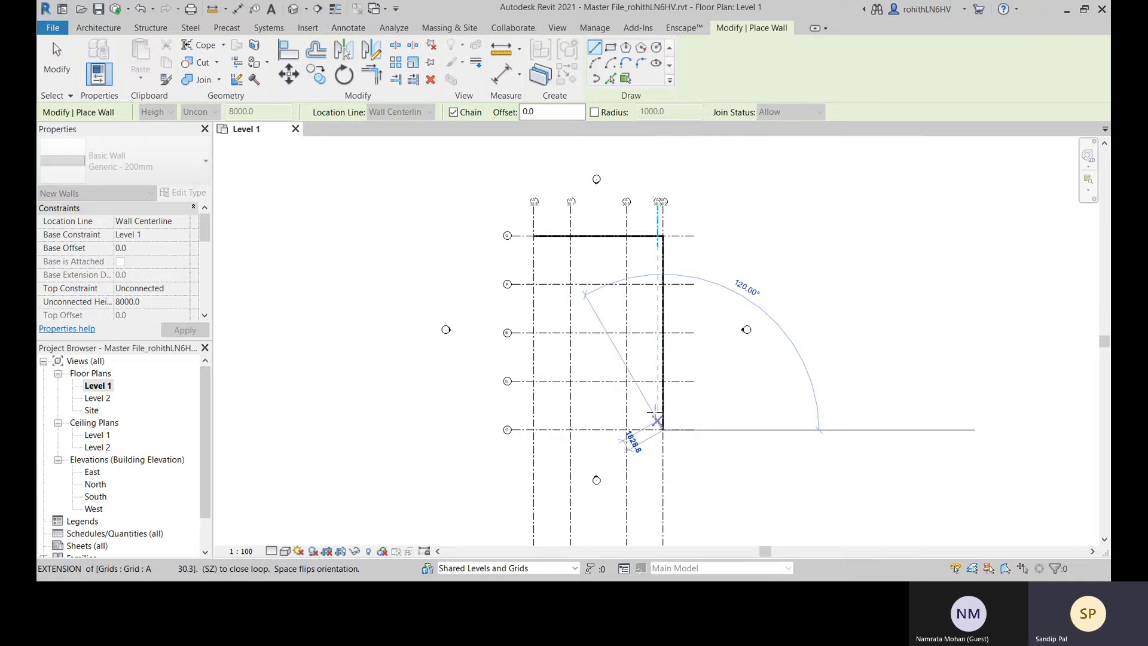
key(Escape)
key(ctrl+z)
key(ctrl+z)
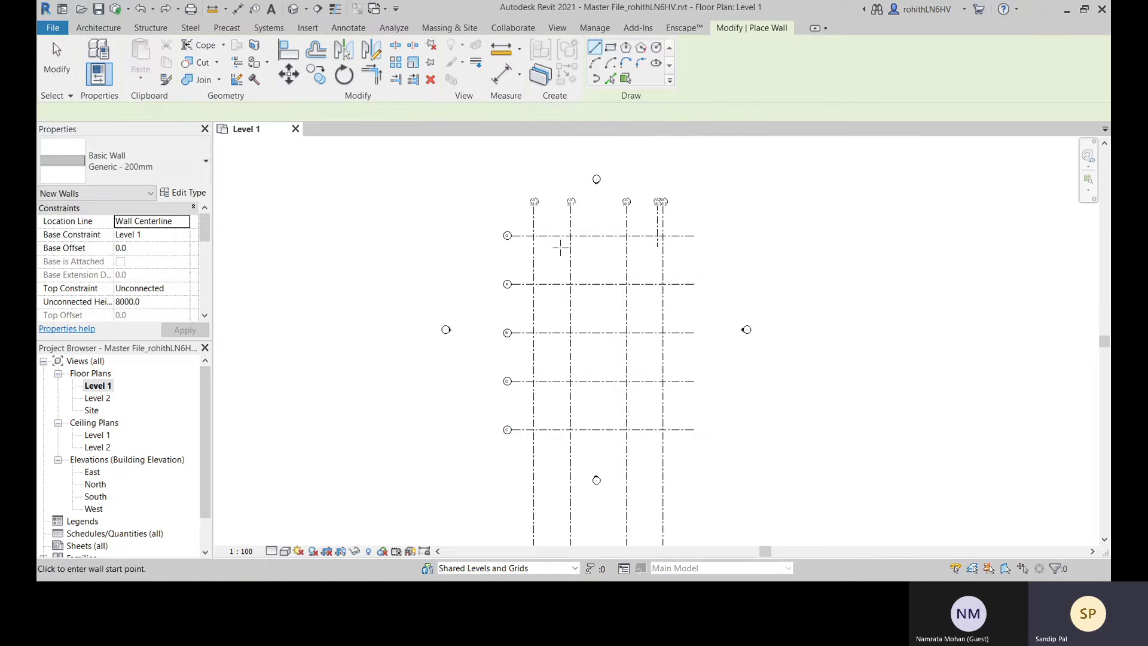
Draw a closed loop of chained Generic - 200mm walls along the outer grids from G to C, including the jog at the northeast corner
click(533, 236)
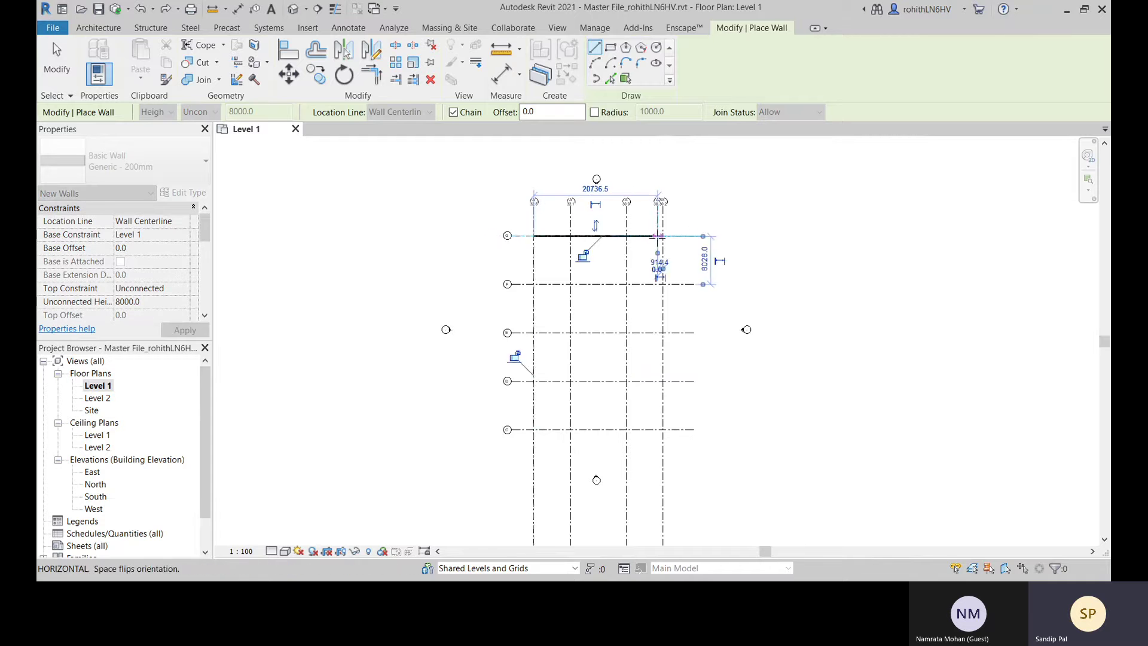
click(658, 236)
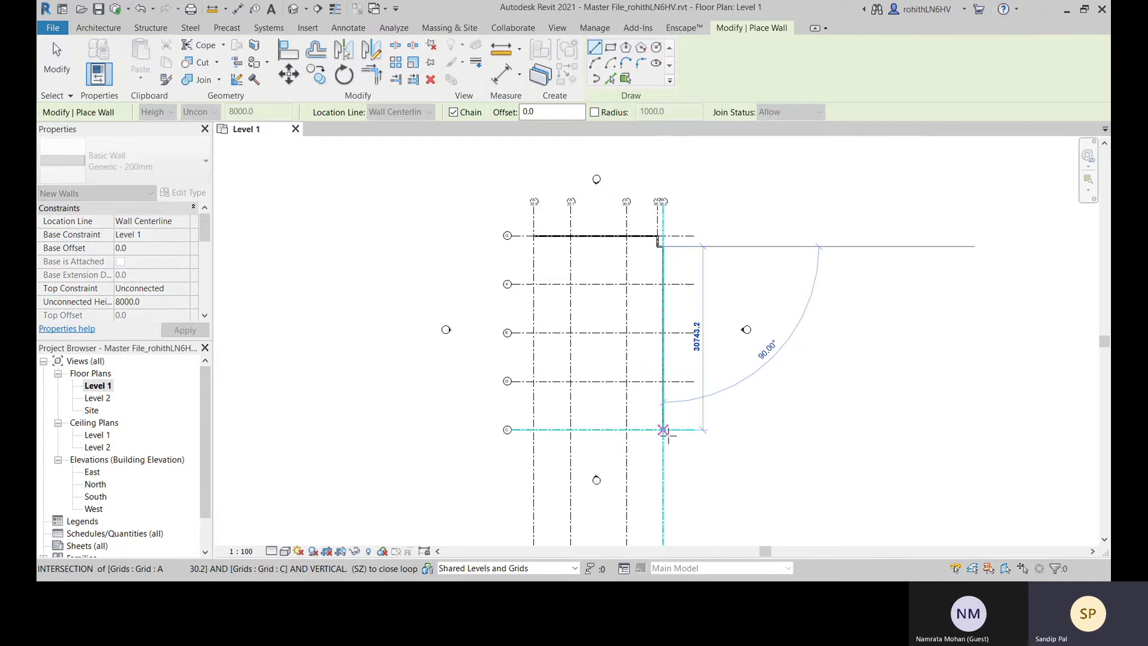
click(662, 429)
click(533, 429)
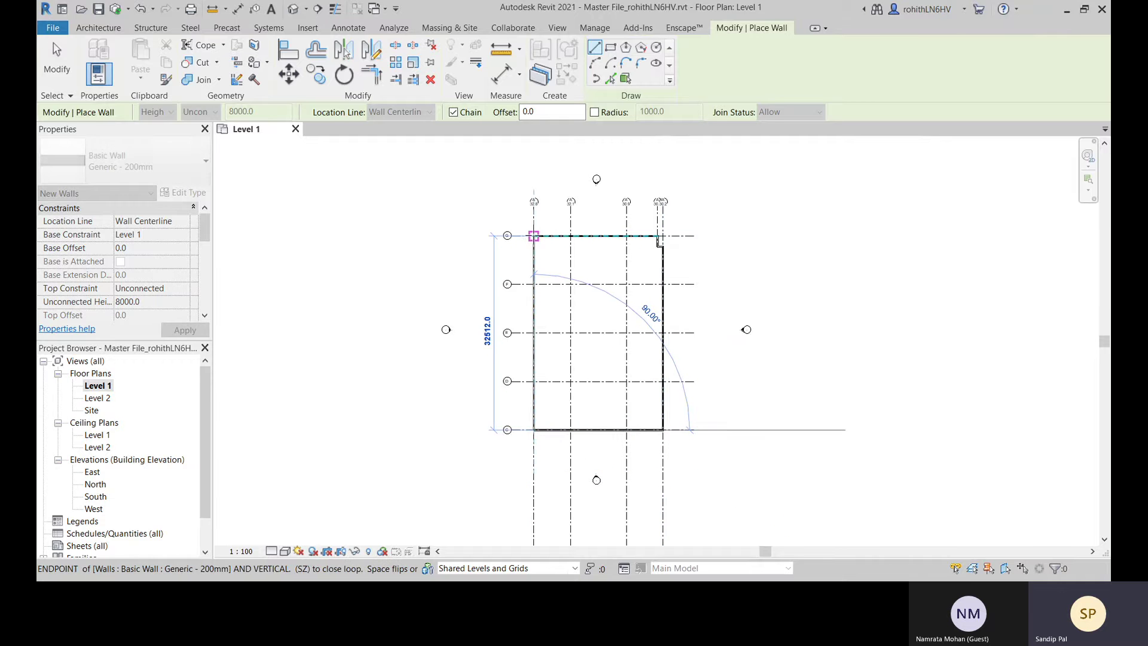
click(533, 236)
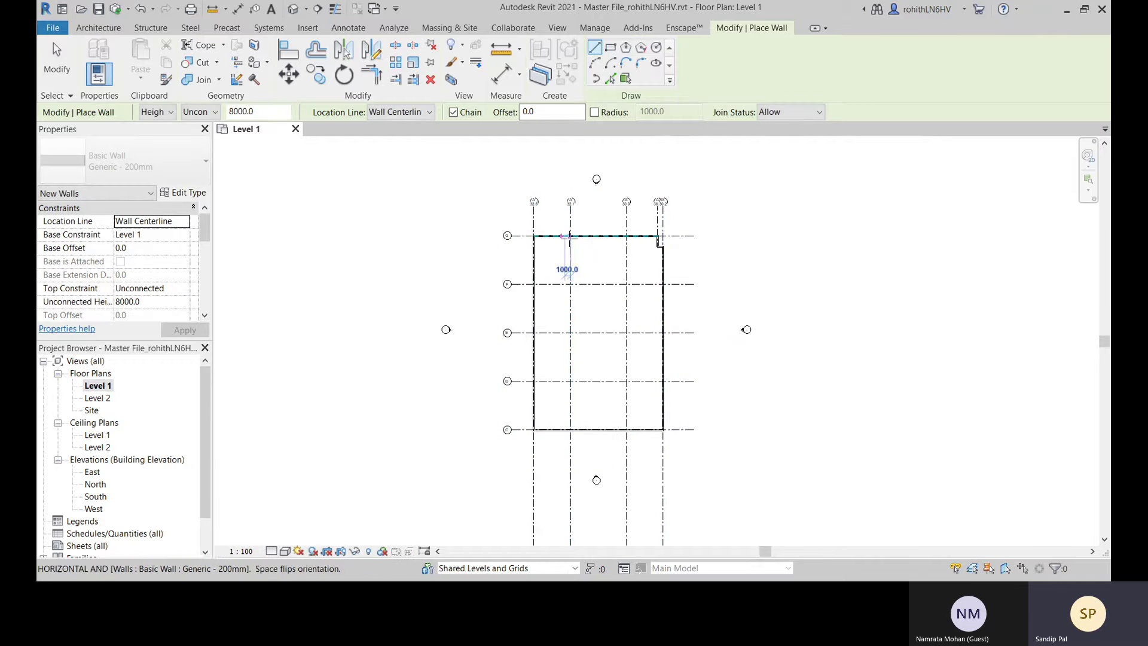
Draw two north-south Generic - 200mm walls along the two interior vertical grids, from grid G to grid C
click(570, 235)
click(570, 429)
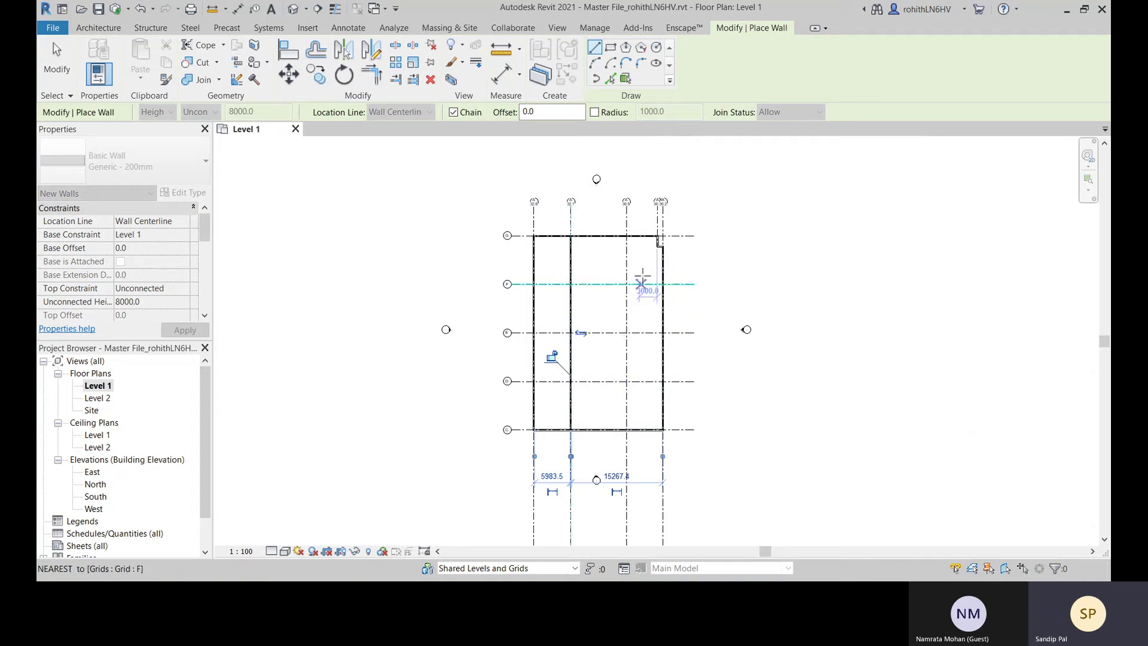
click(626, 235)
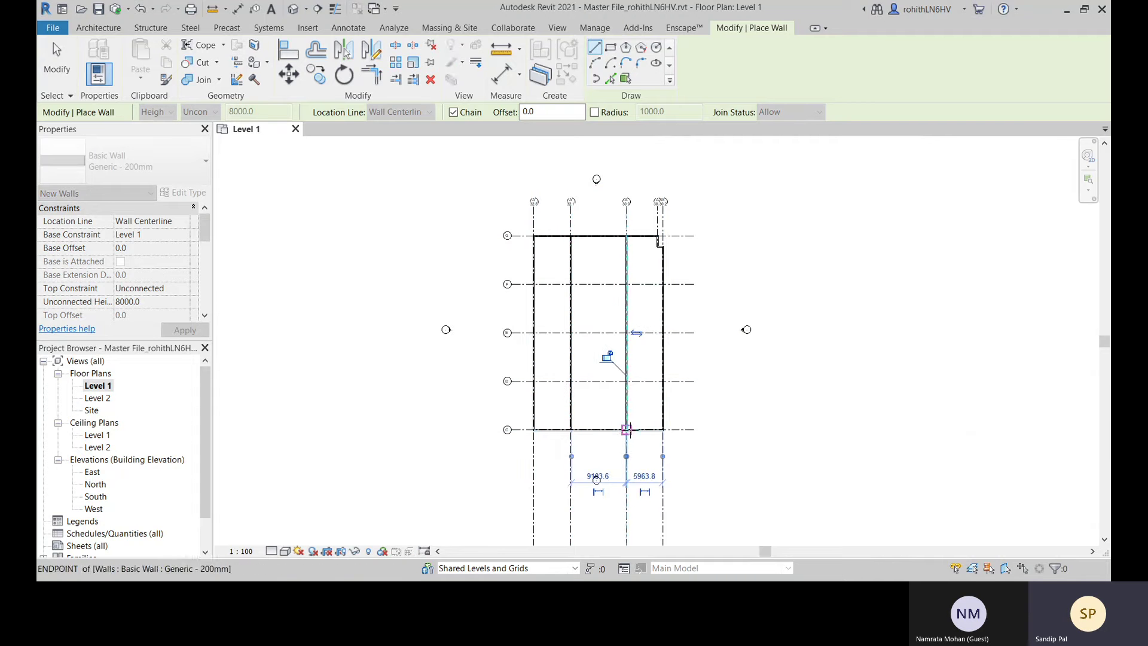
click(626, 429)
Draw three east-west Generic - 200mm walls along grids D, E and F, spanning between the outer walls, and finish the wall command
click(534, 381)
click(662, 380)
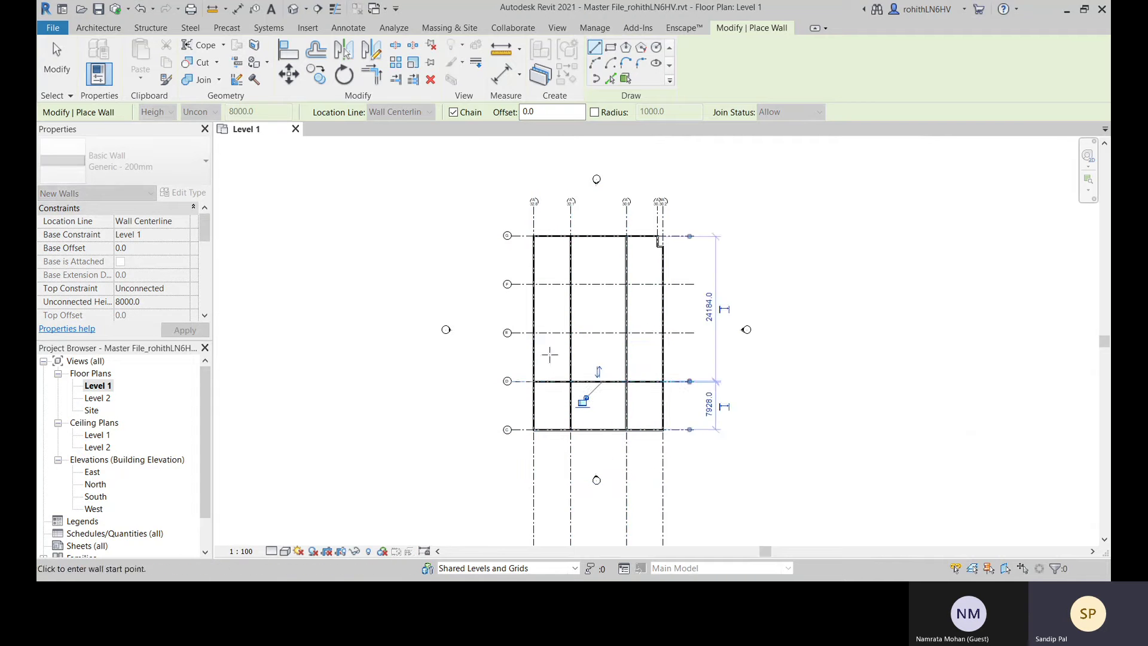
click(534, 332)
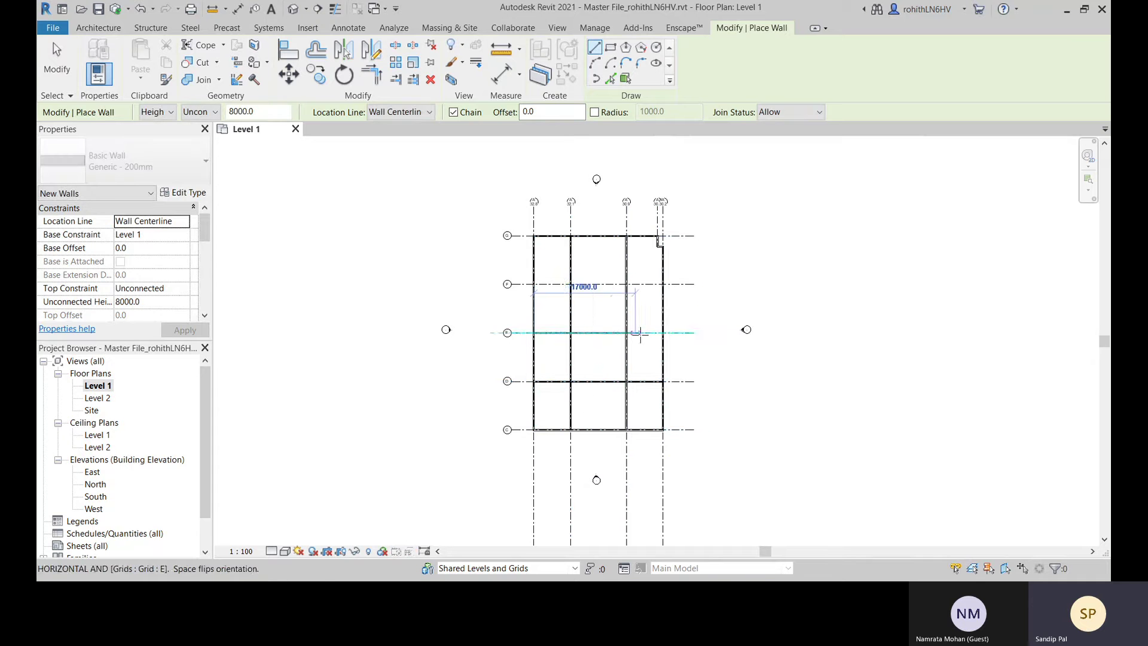
click(663, 332)
click(534, 284)
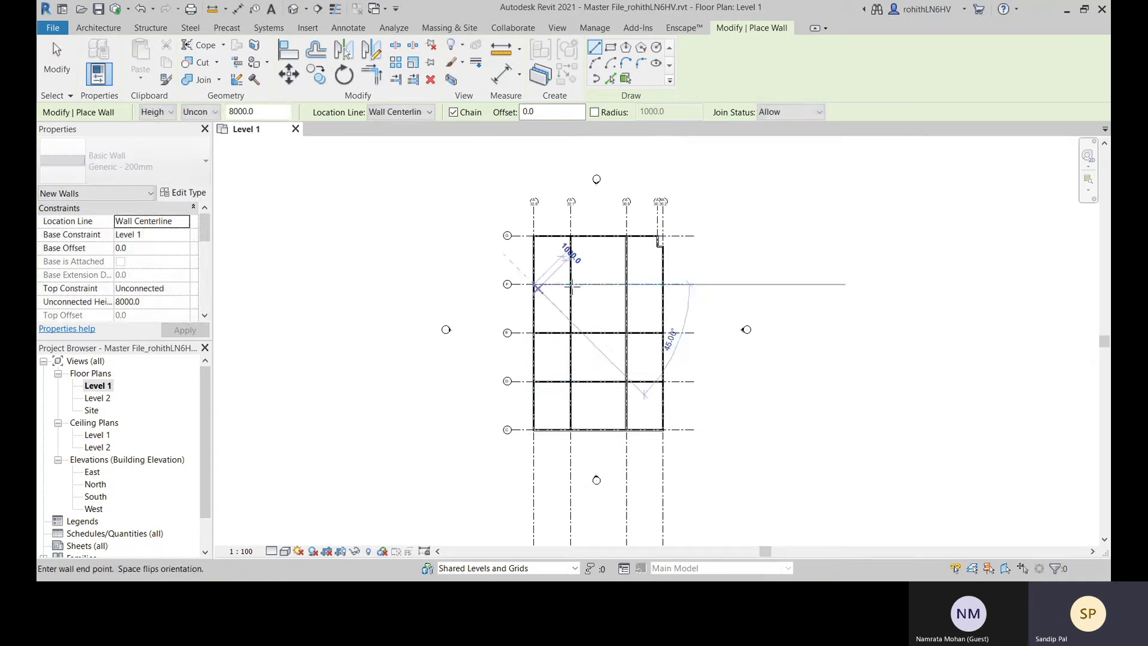
click(662, 284)
key(Escape)
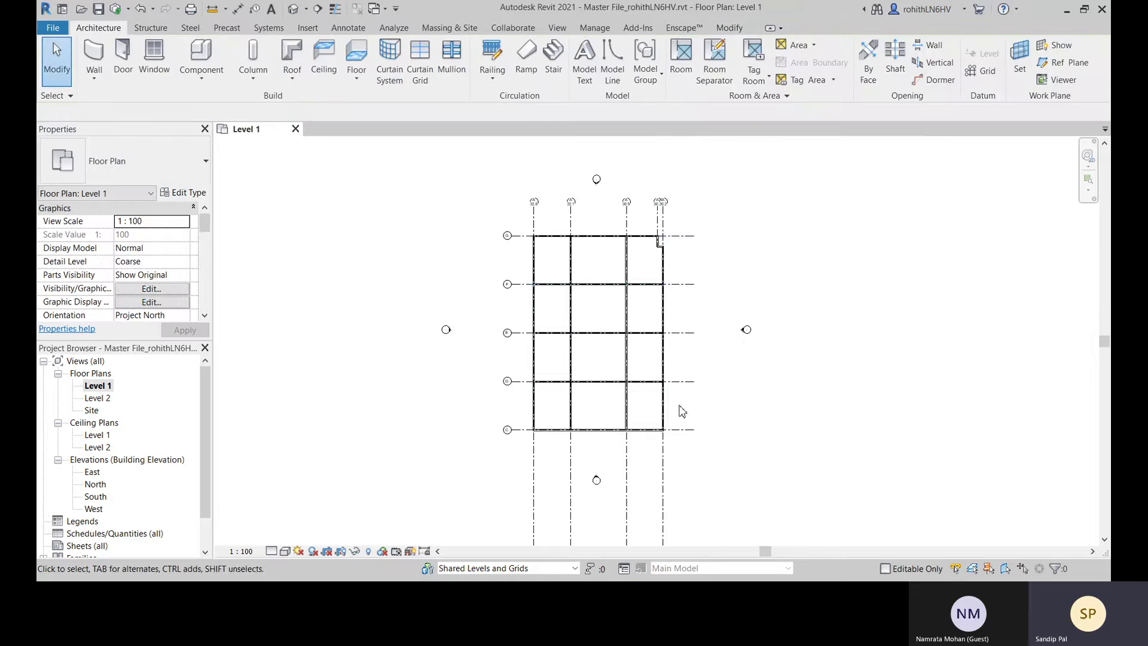
Set the workset of the easternmost wall to Wall and deselect it
scroll(669, 303, up, 1)
middle_drag(668, 303, 672, 277)
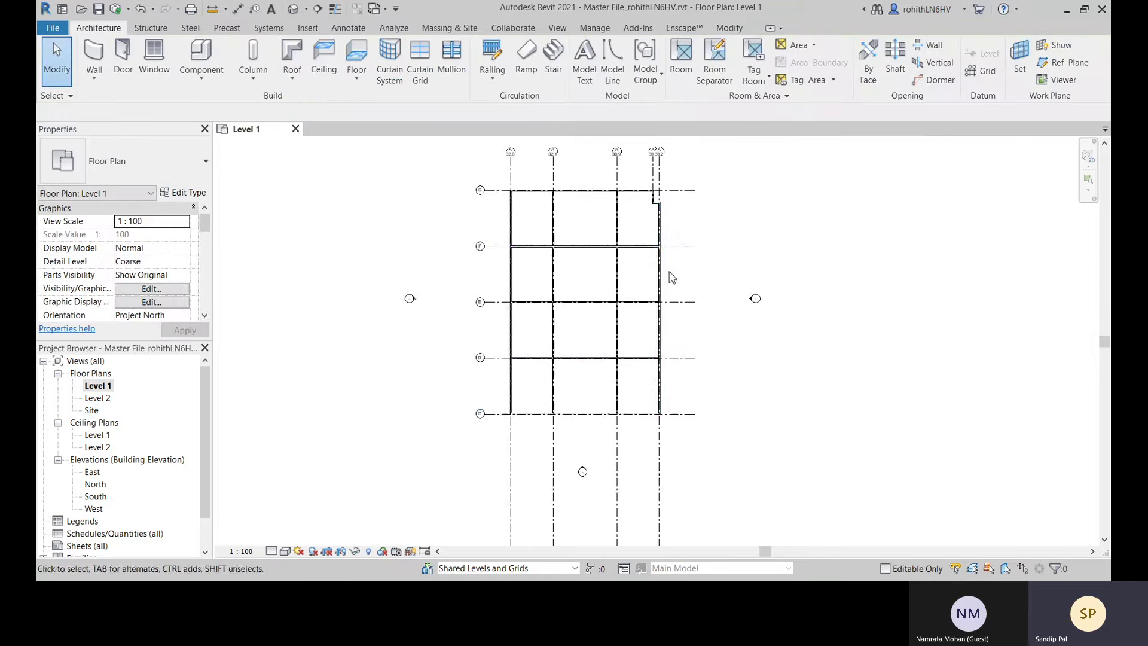
click(669, 225)
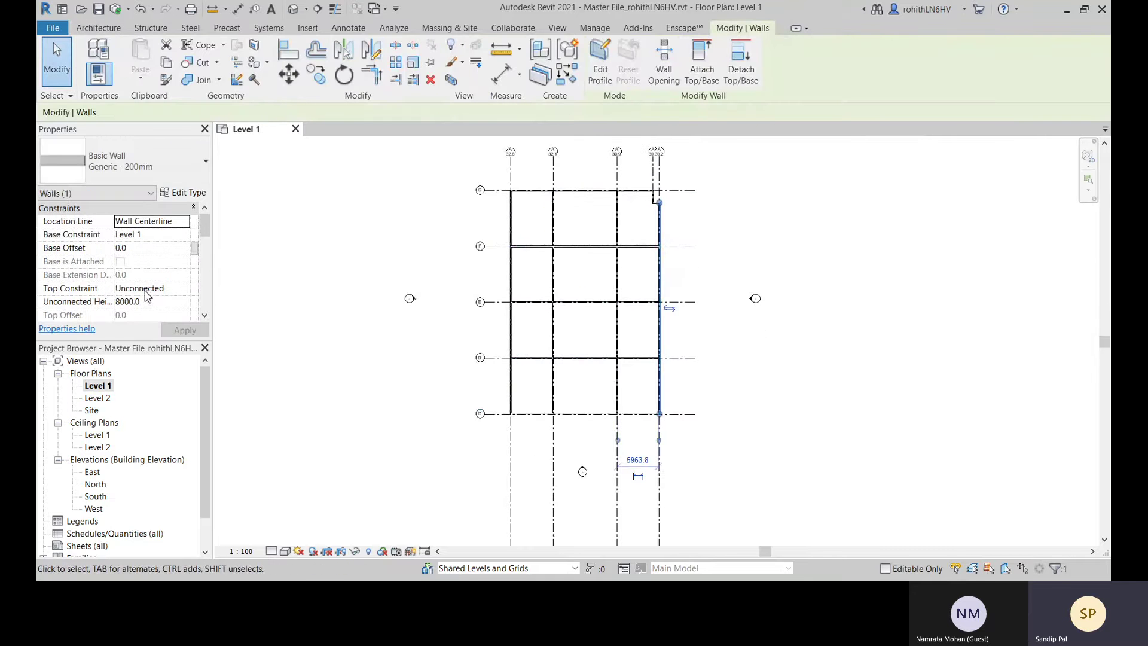
scroll(155, 281, down, 5)
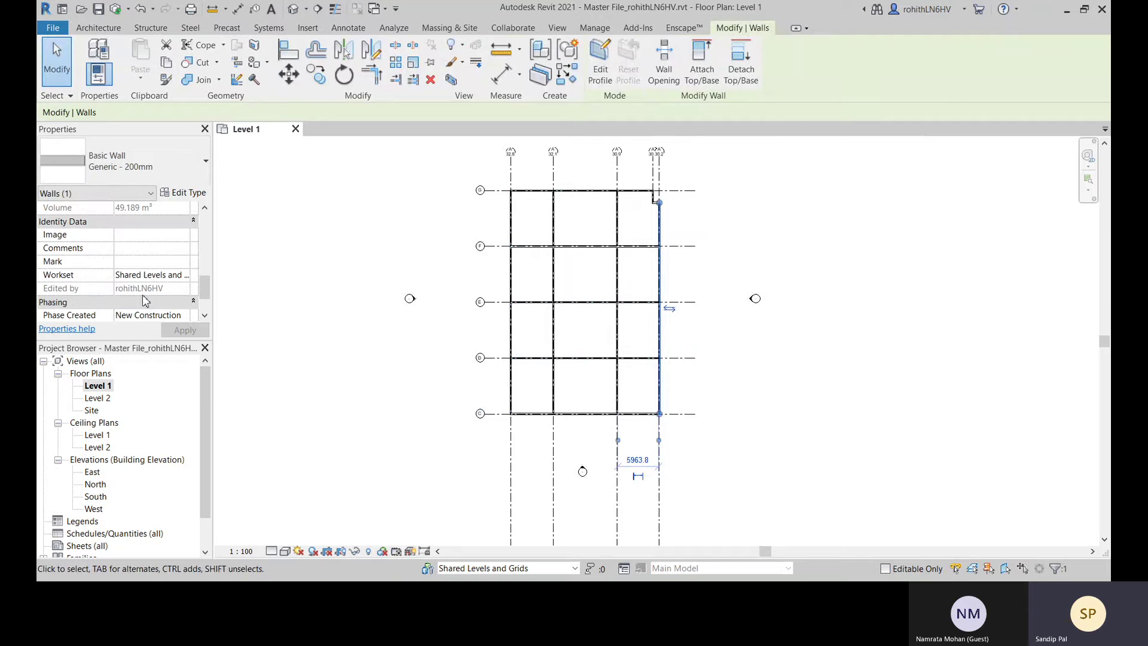
click(190, 275)
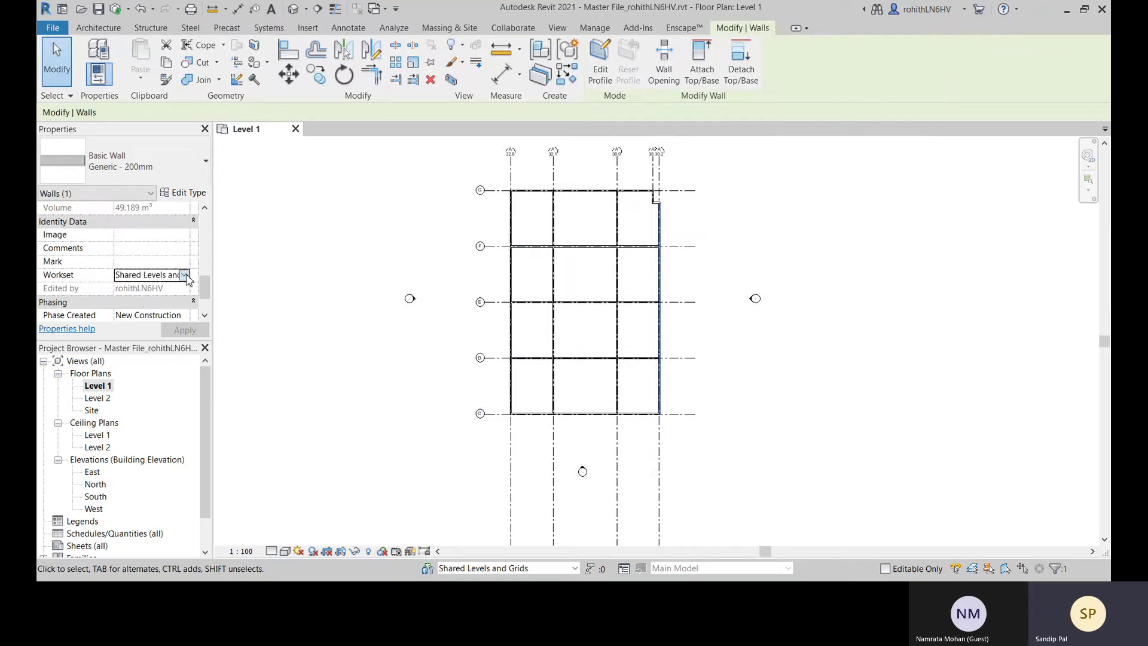
click(164, 297)
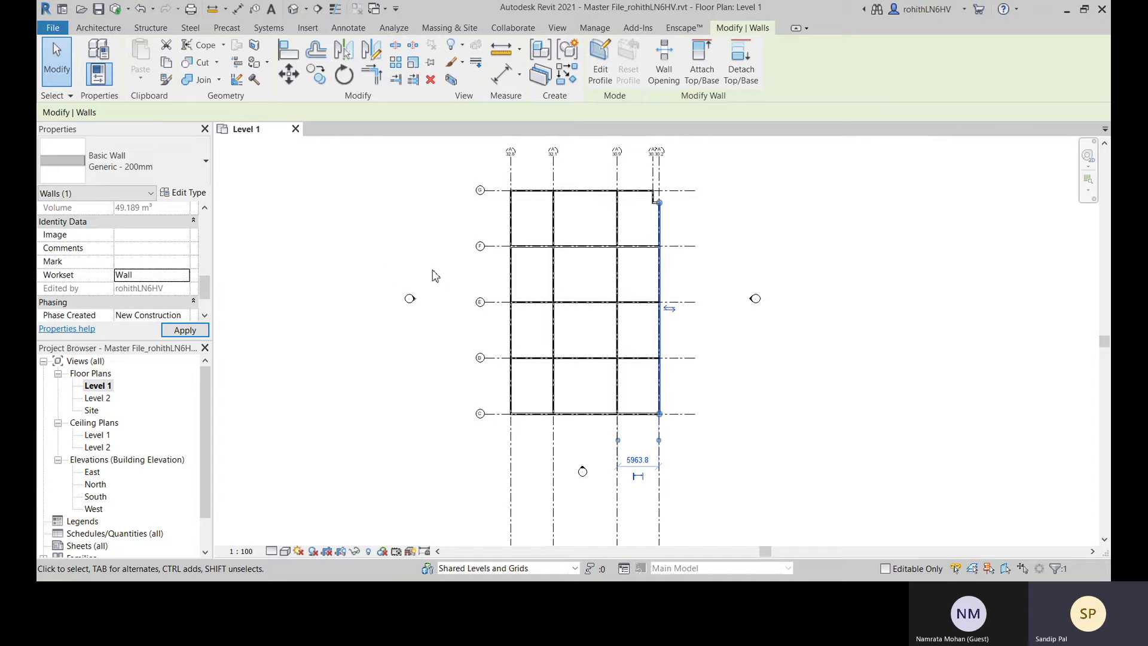
click(741, 263)
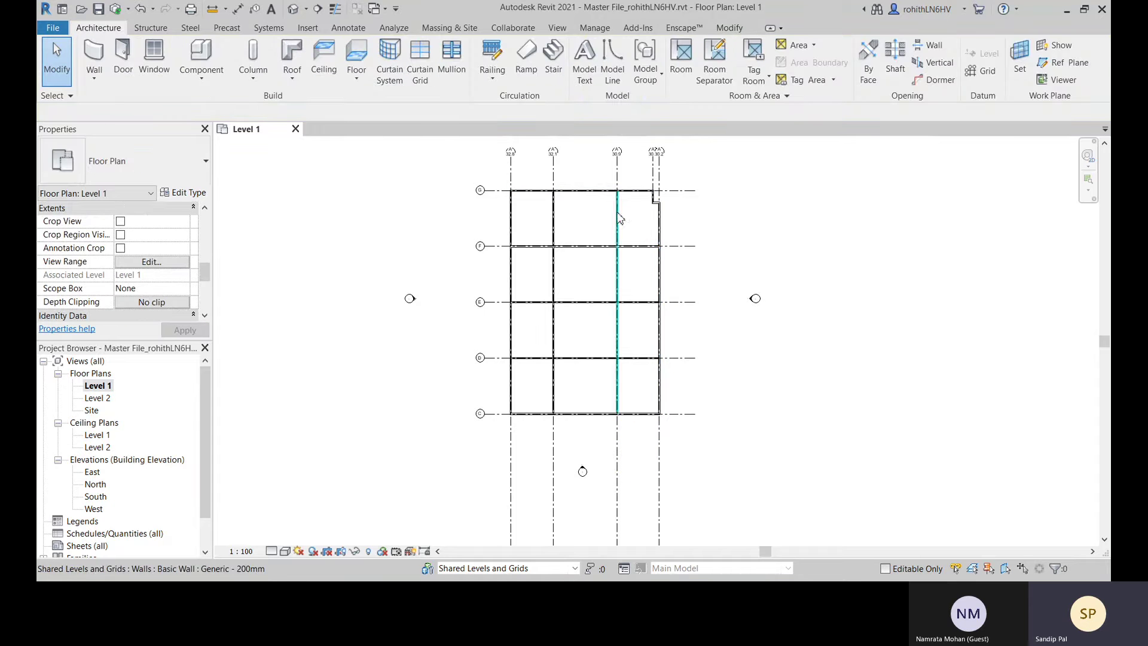
scroll(659, 230, up, 2)
scroll(659, 230, up, 1)
scroll(500, 213, down, 2)
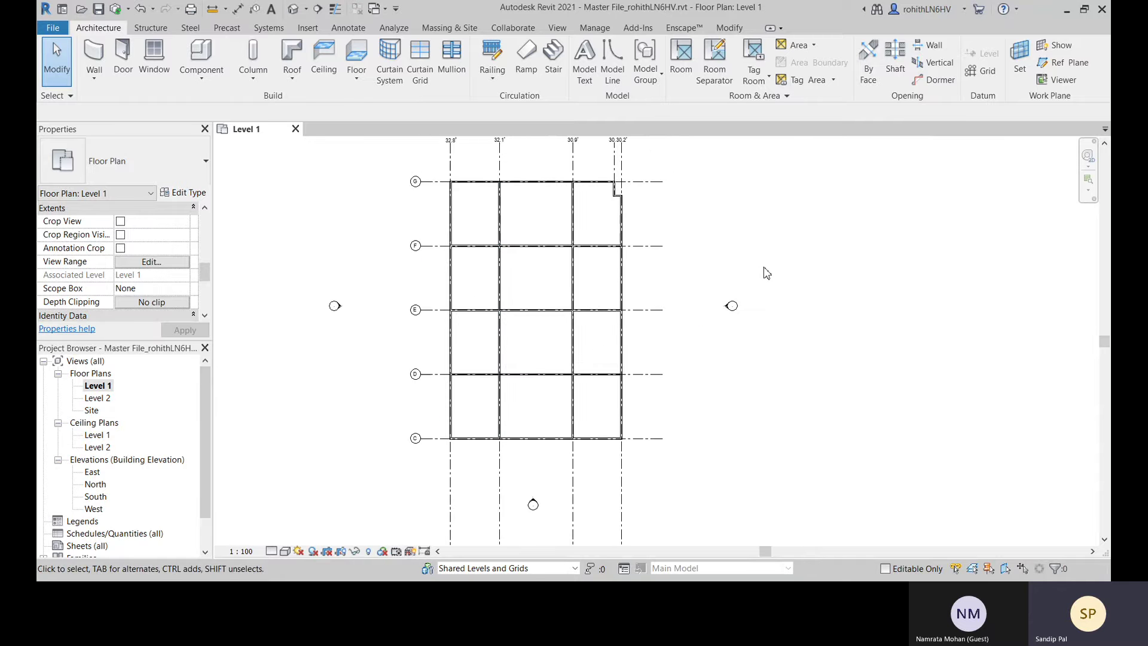
key(m)
key(a)
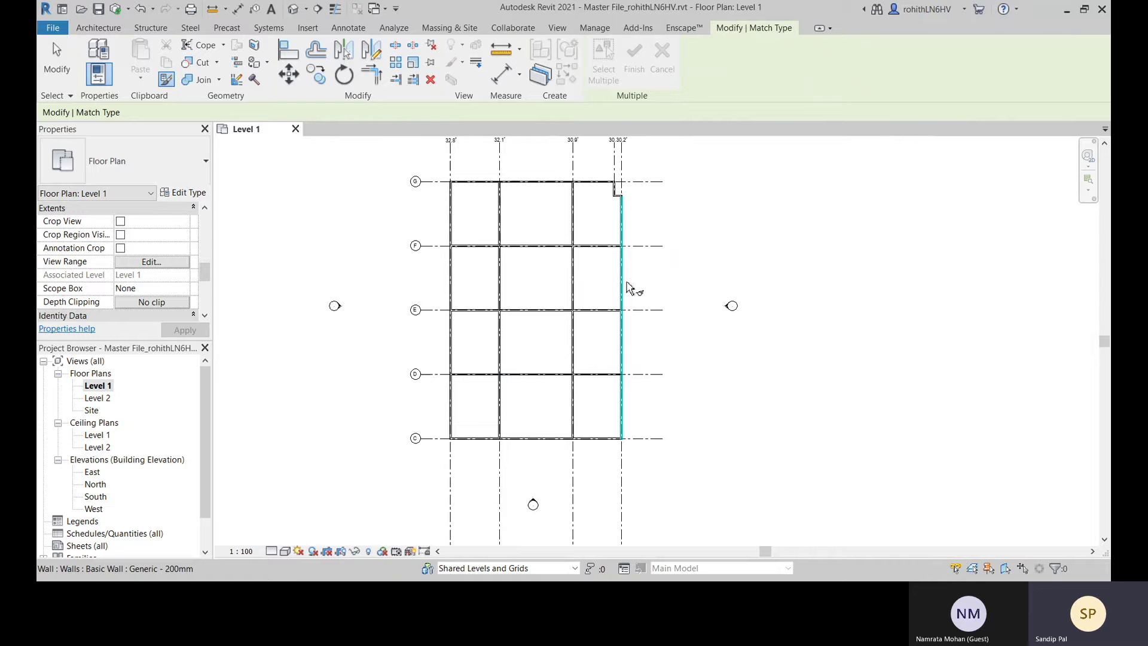
click(627, 287)
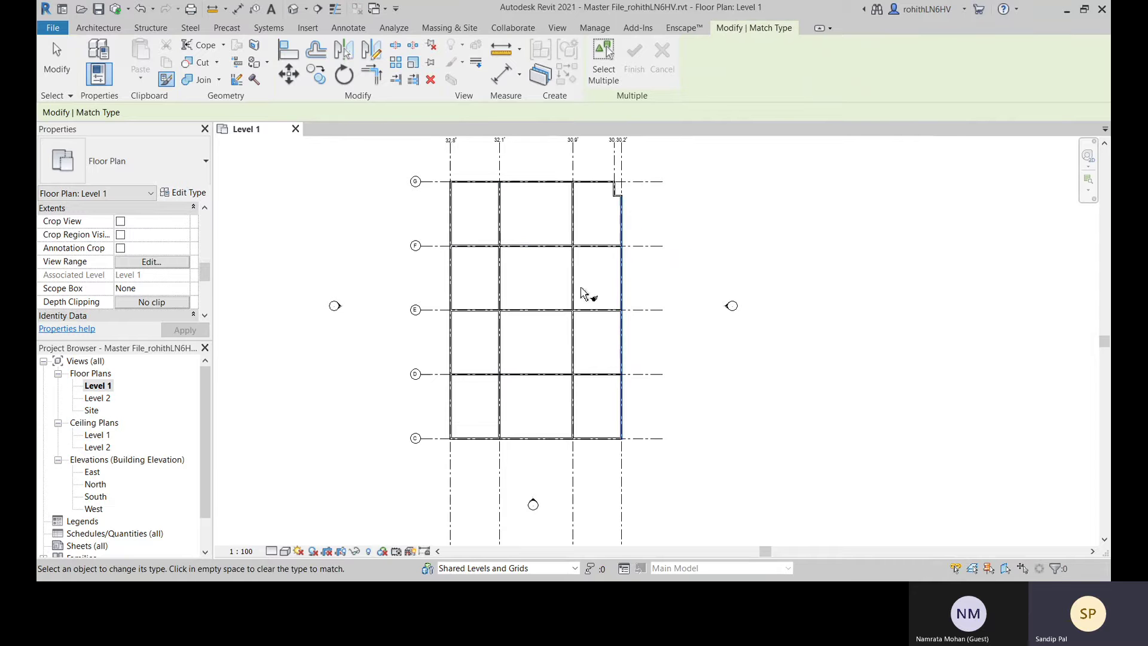
key(Escape)
key(Escape)
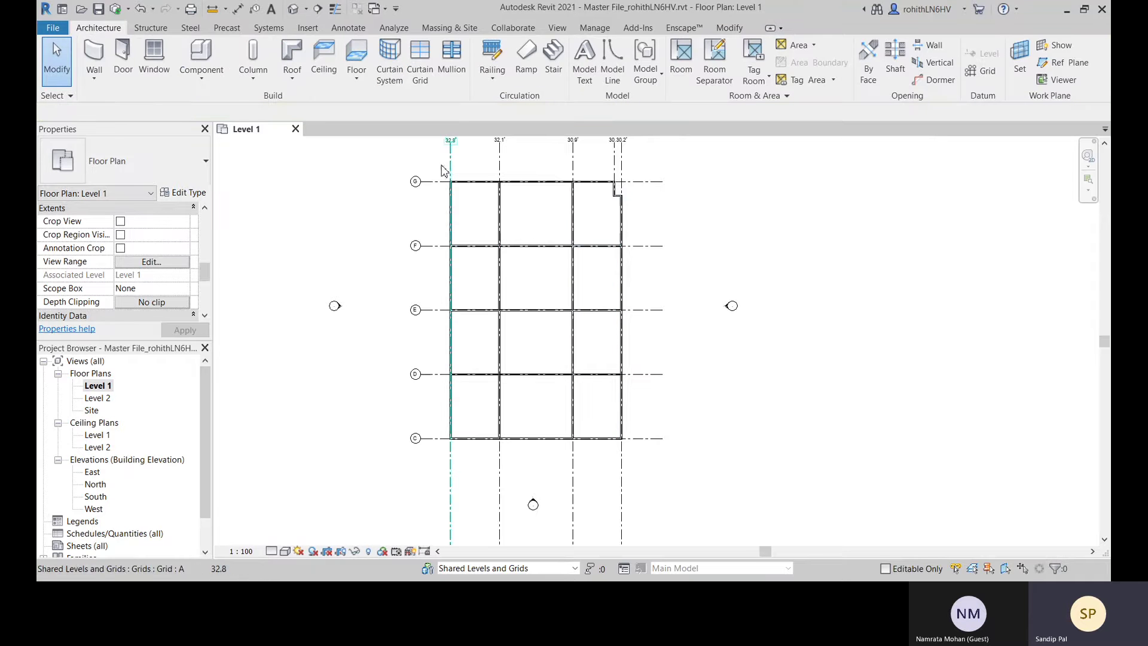
Select all the walls of the grid layout together and set their workset to Wall
drag(435, 166, 651, 458)
scroll(137, 284, down, 1)
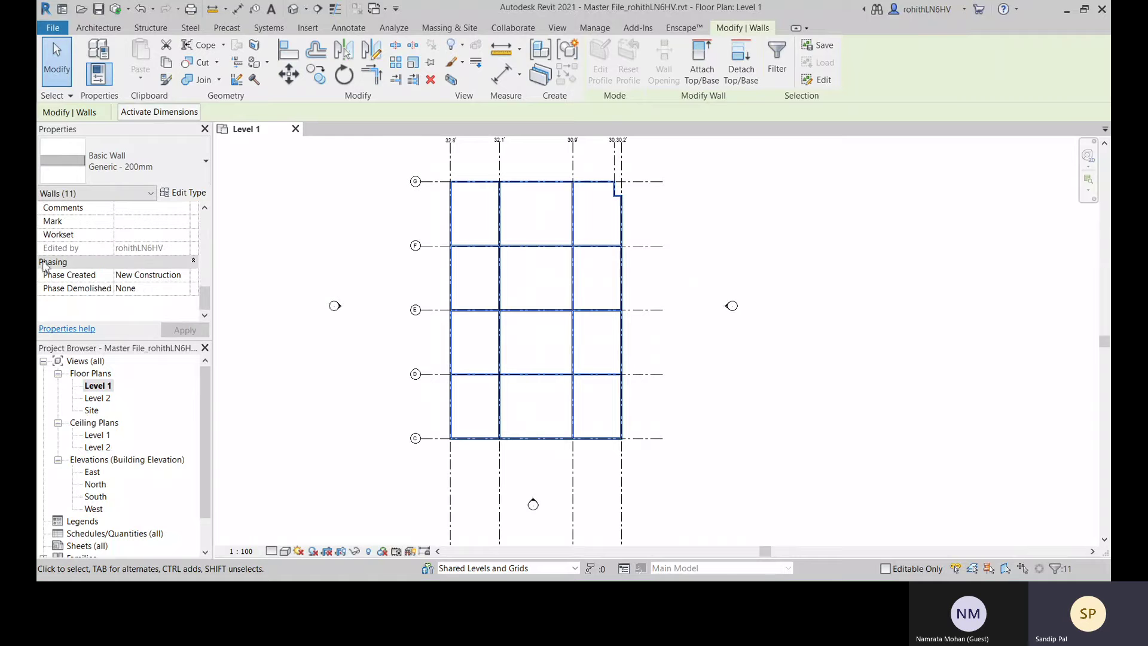
scroll(127, 274, up, 4)
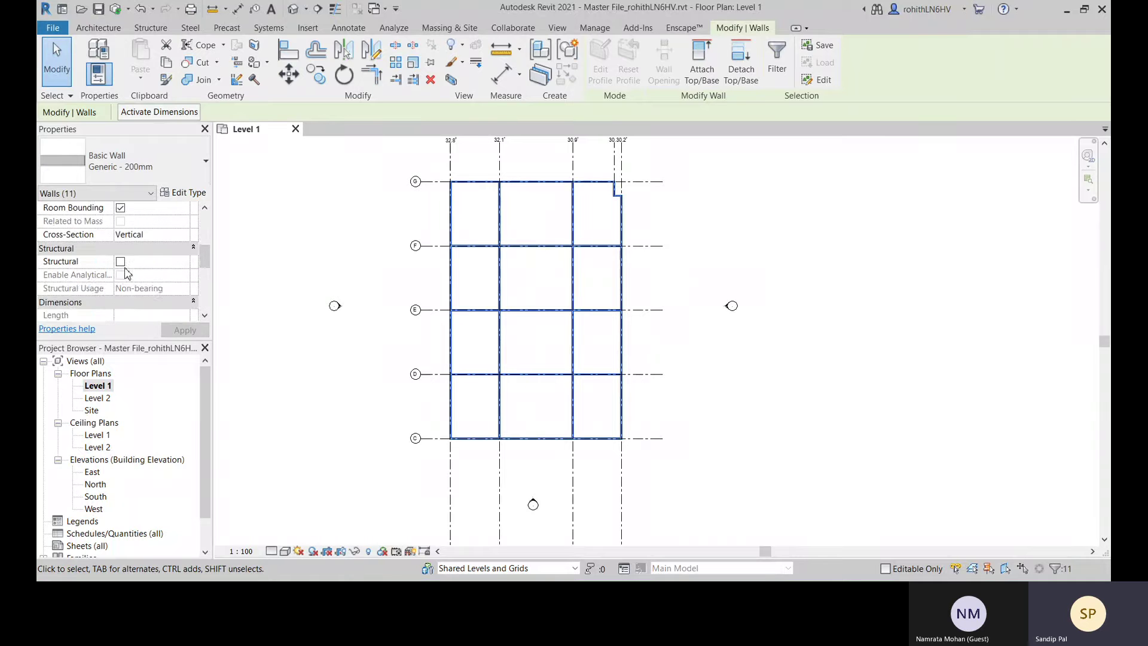
scroll(127, 274, up, 3)
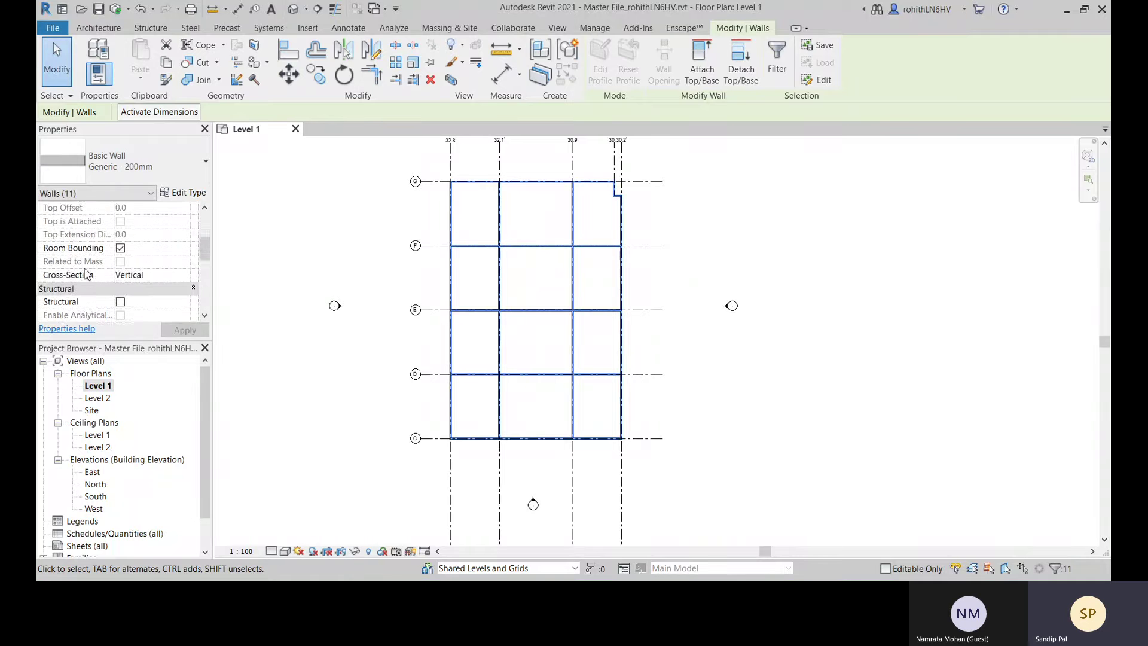
scroll(88, 273, up, 3)
scroll(105, 259, up, 1)
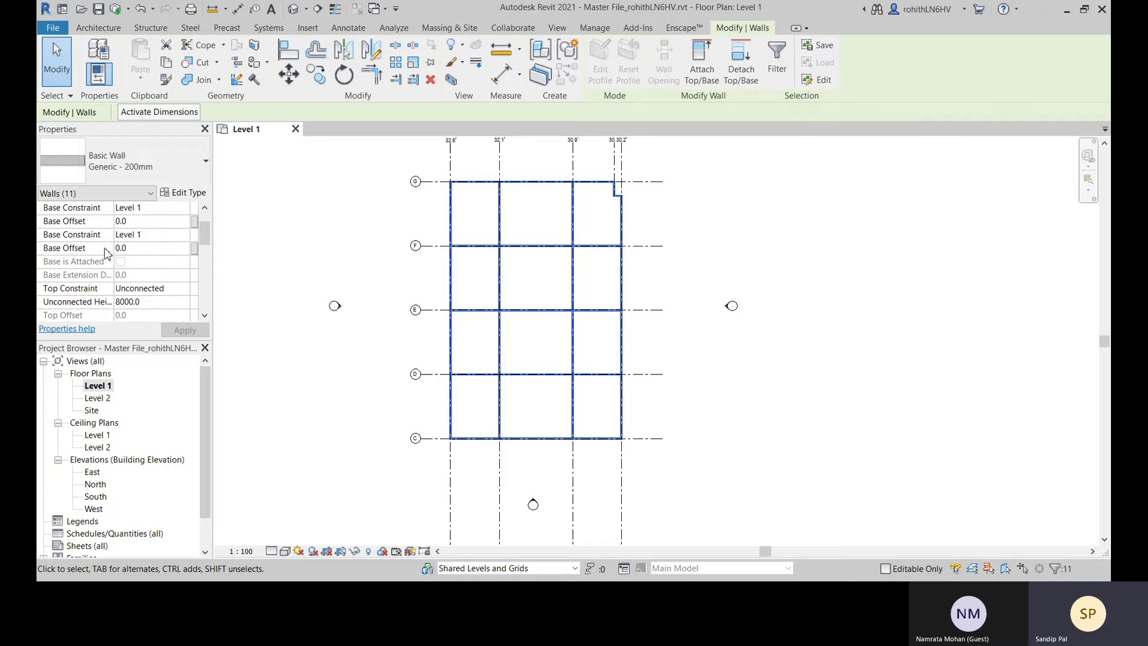
scroll(150, 275, down, 1)
scroll(154, 279, down, 5)
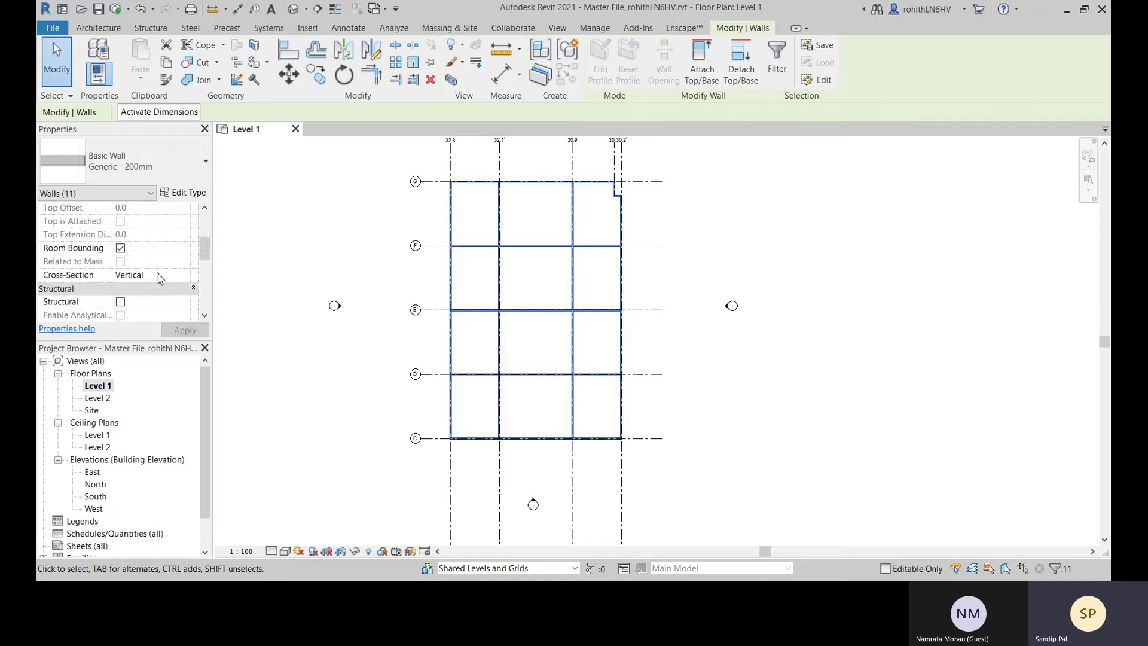
scroll(160, 275, down, 3)
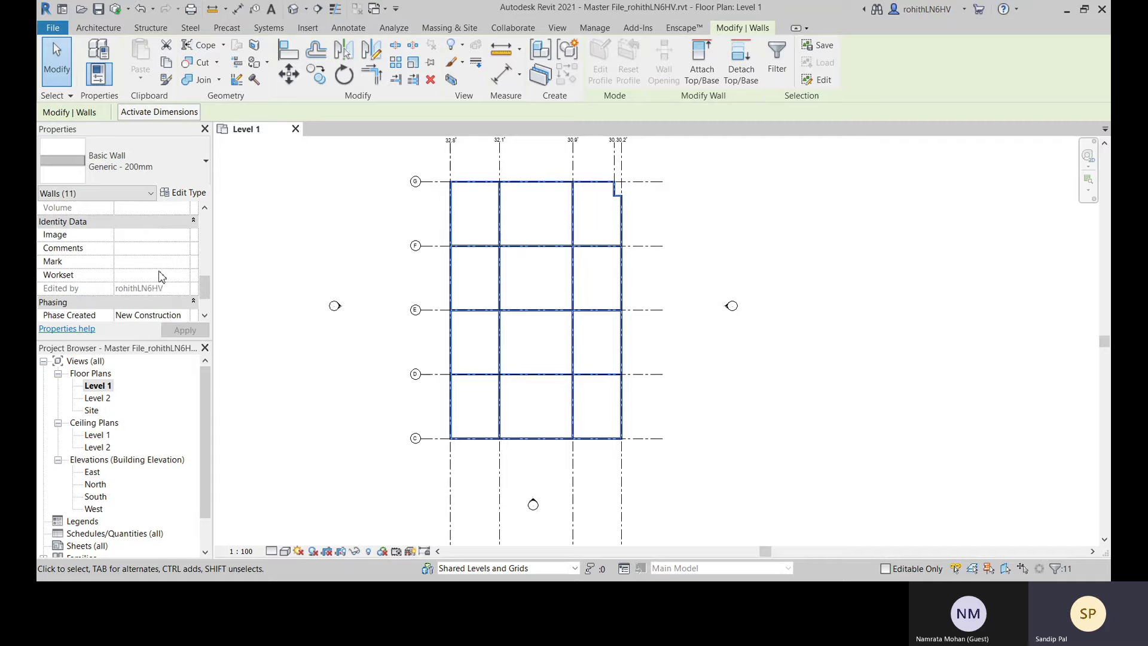
scroll(151, 287, down, 1)
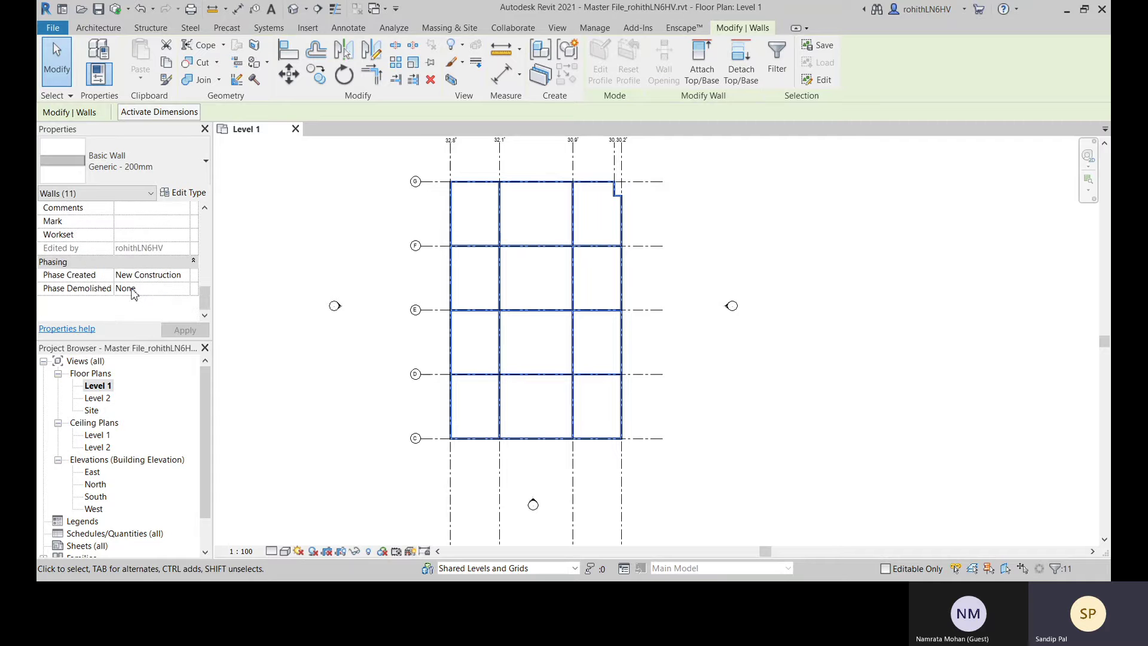
scroll(135, 281, up, 2)
scroll(108, 307, down, 1)
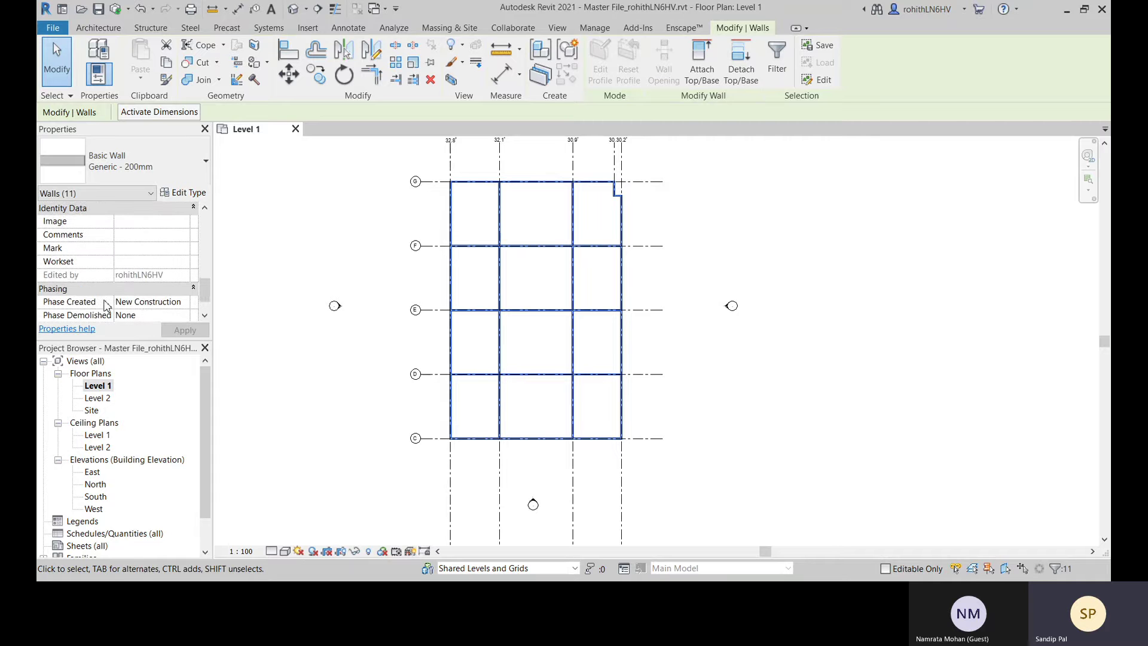
click(182, 262)
click(315, 248)
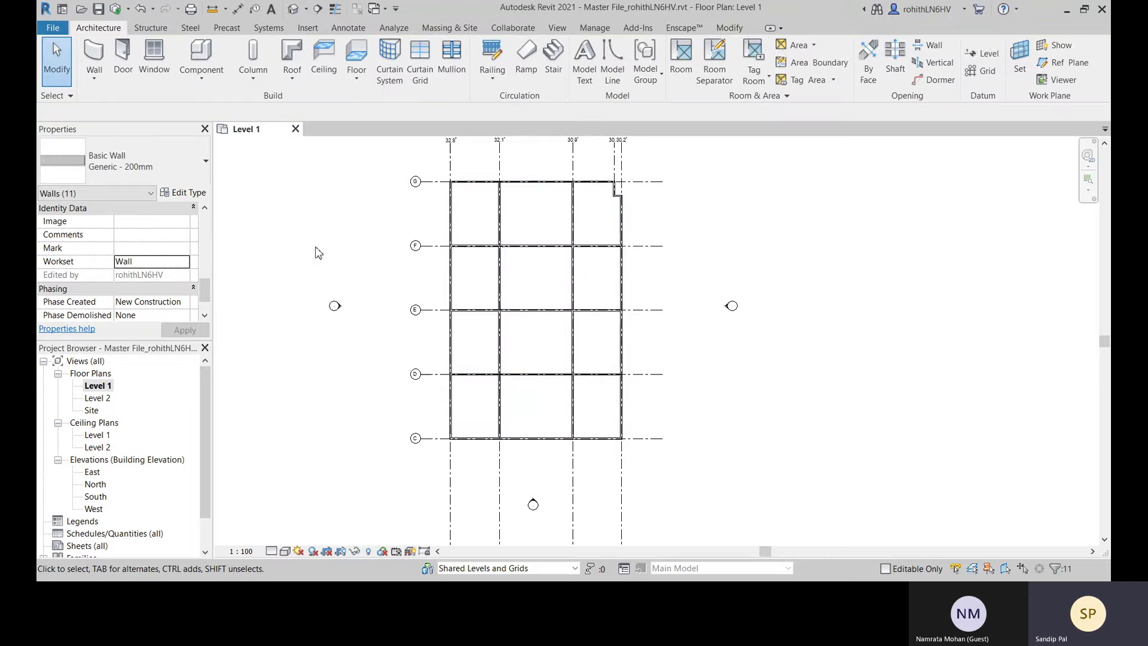
Select the easternmost wall and check which workset it is assigned to
click(622, 232)
click(729, 415)
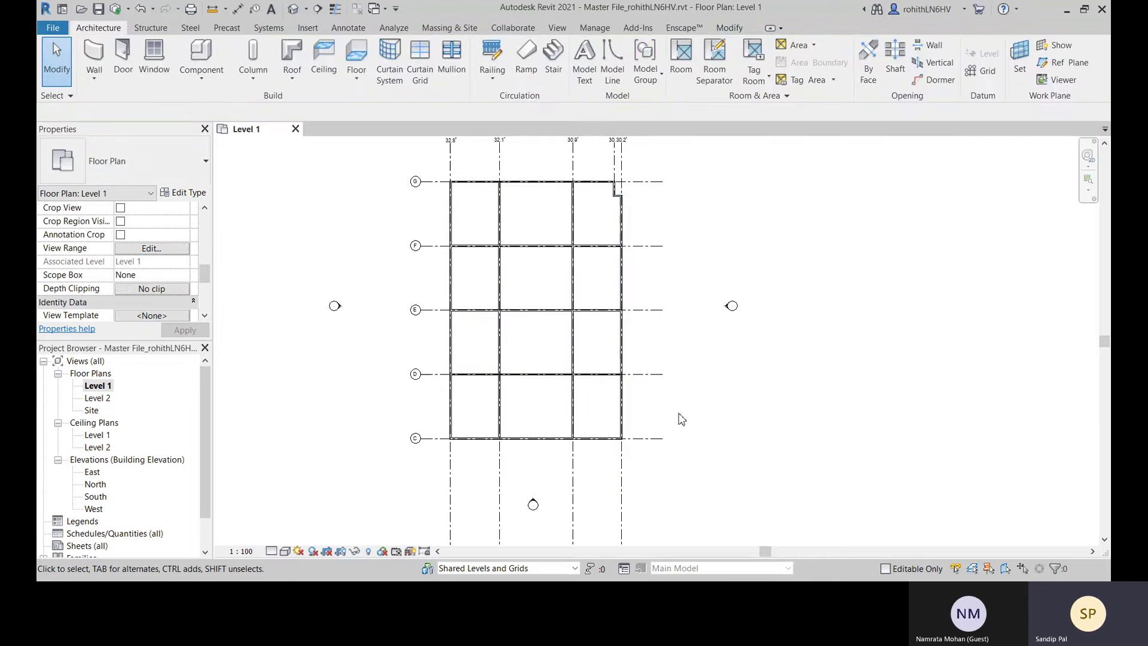
middle_drag(699, 396, 699, 424)
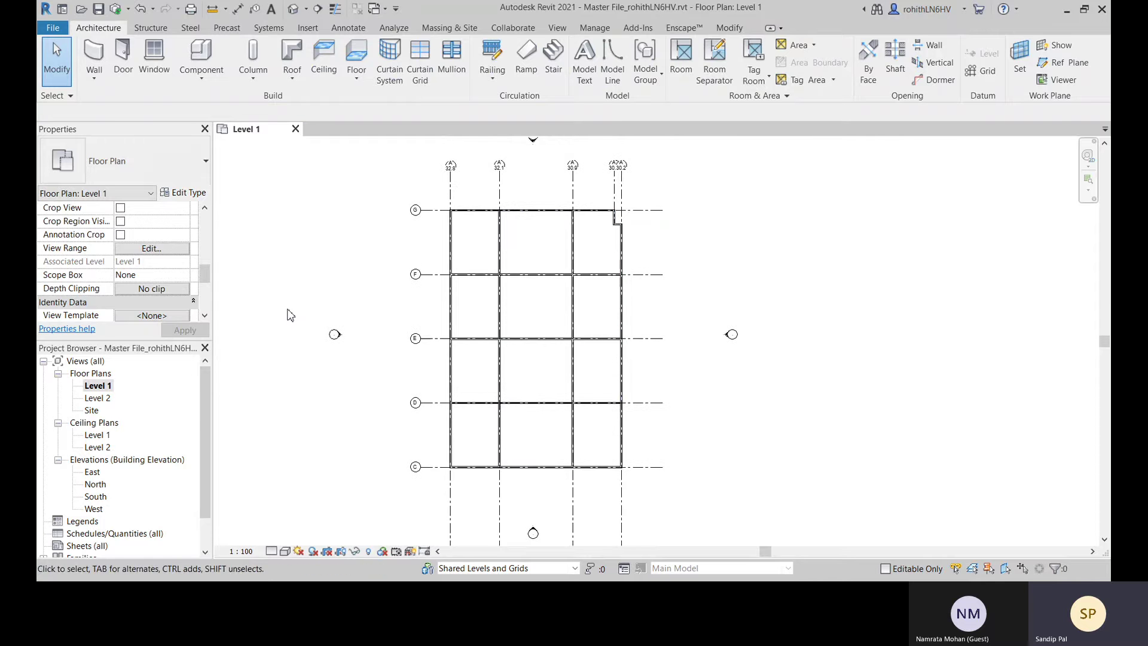
middle_drag(663, 268, 663, 288)
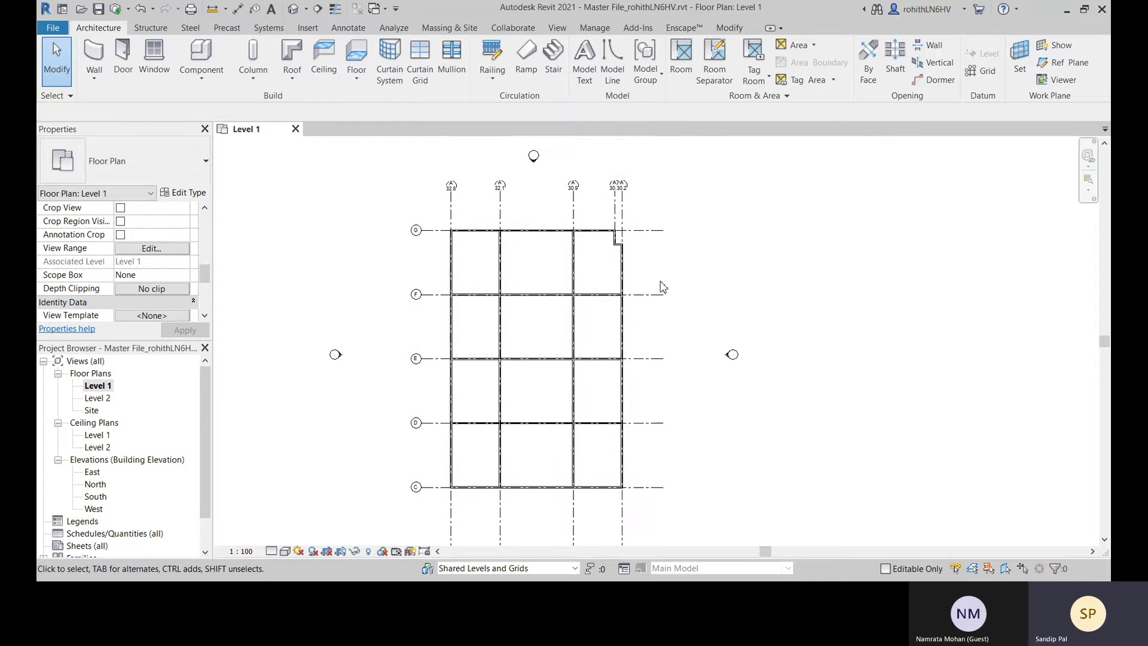
click(628, 281)
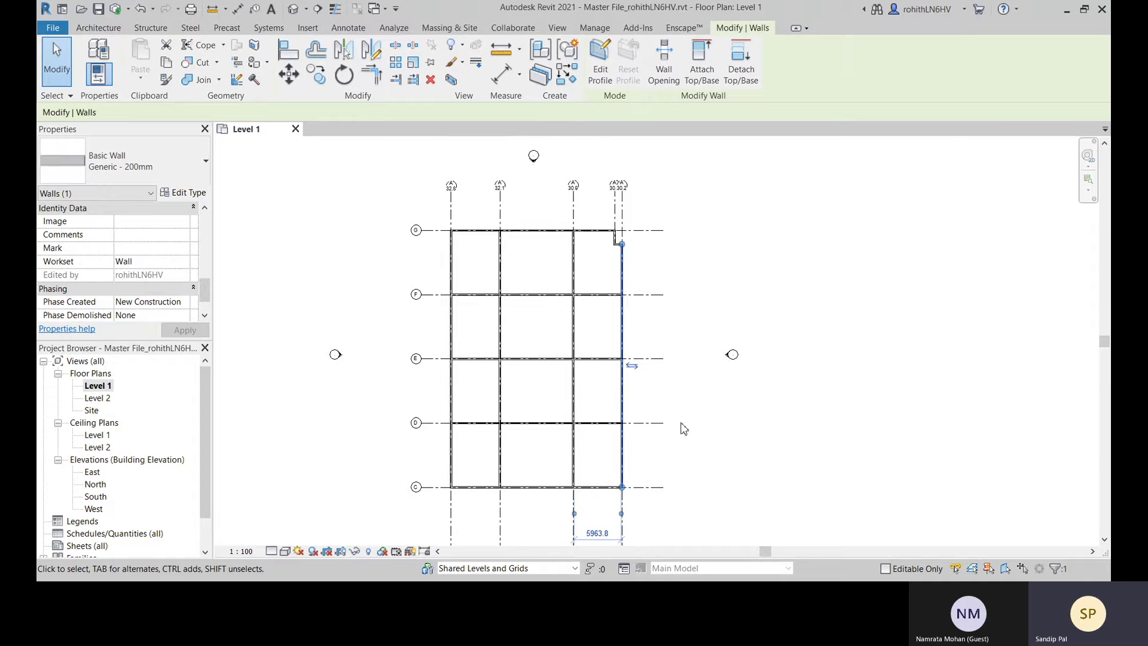
middle_drag(664, 493, 634, 411)
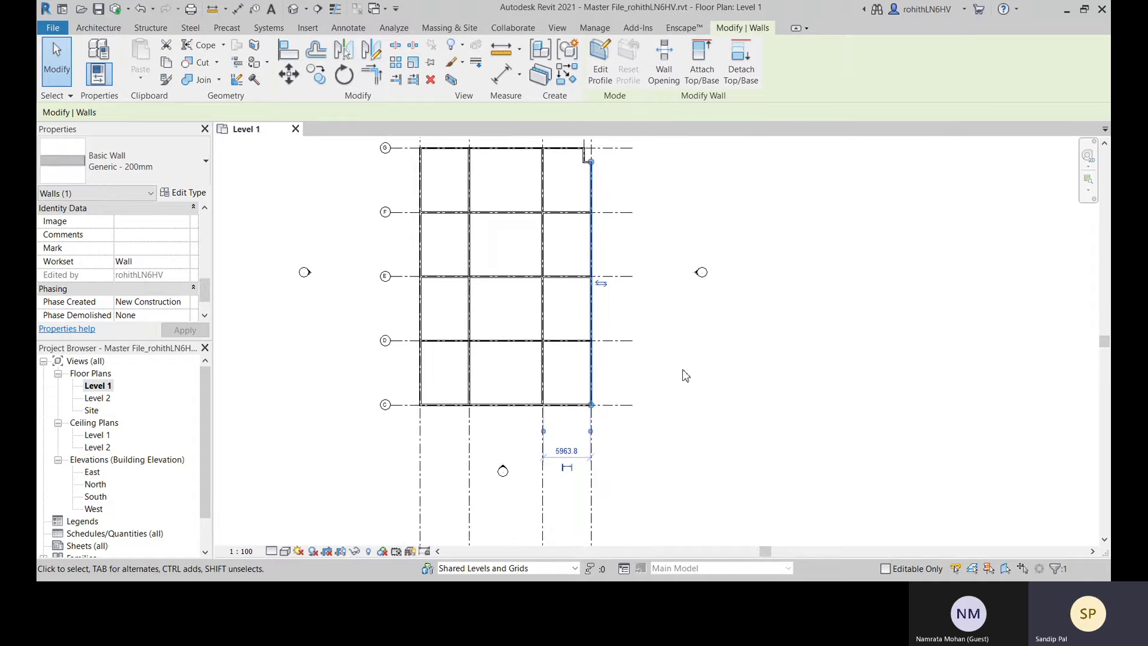
scroll(687, 383, down, 2)
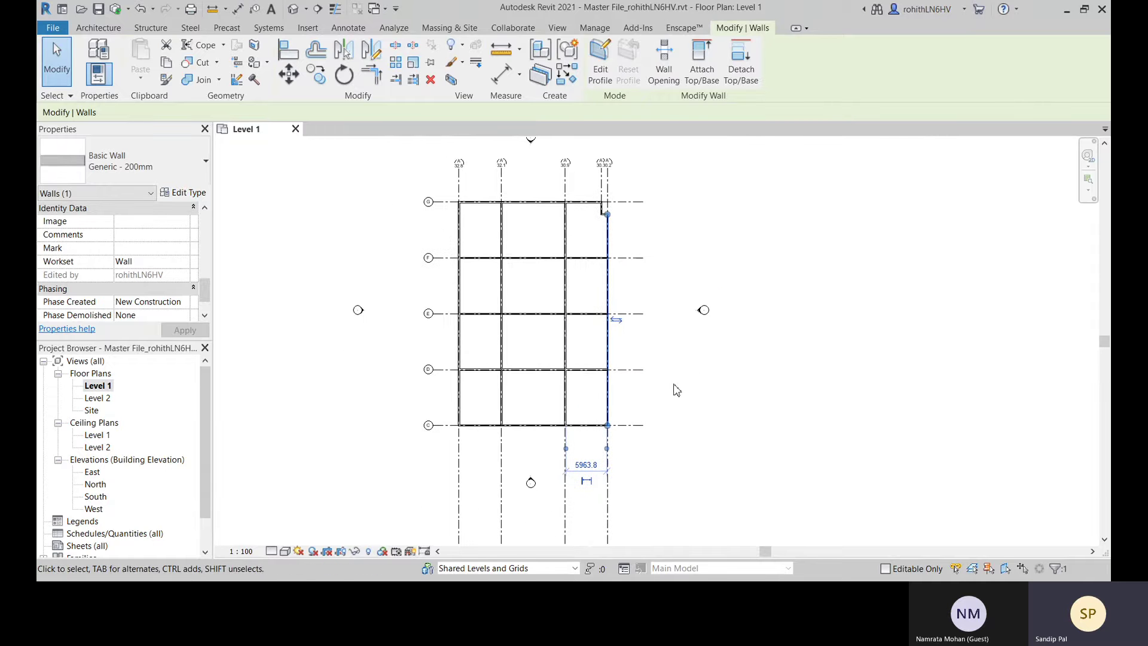
Make Wall the active workset and clear the wall selection
click(556, 571)
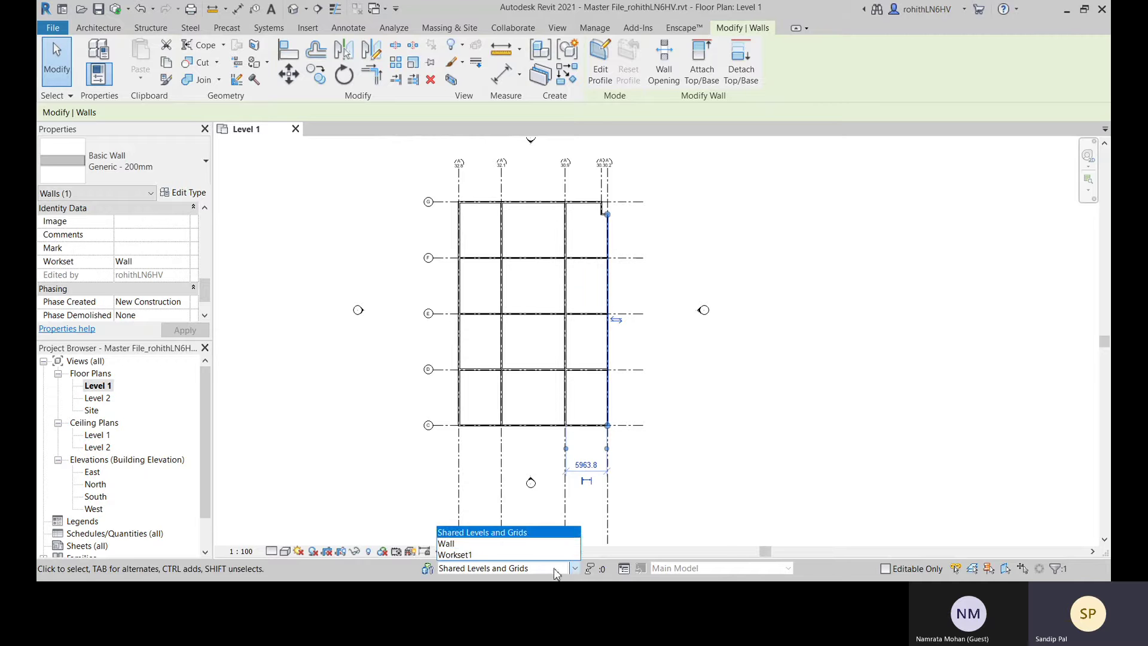
click(457, 544)
click(698, 423)
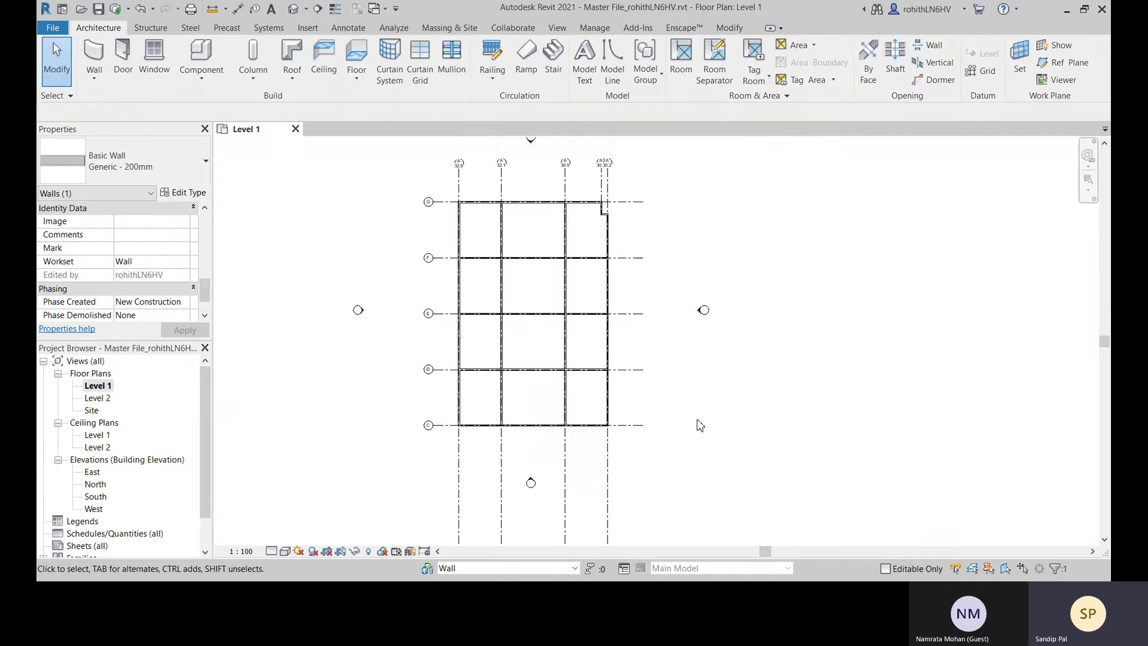
Select several walls and the west elevation marker one after another to check their assigned worksets, and clear the selection
click(610, 326)
scroll(119, 265, down, 1)
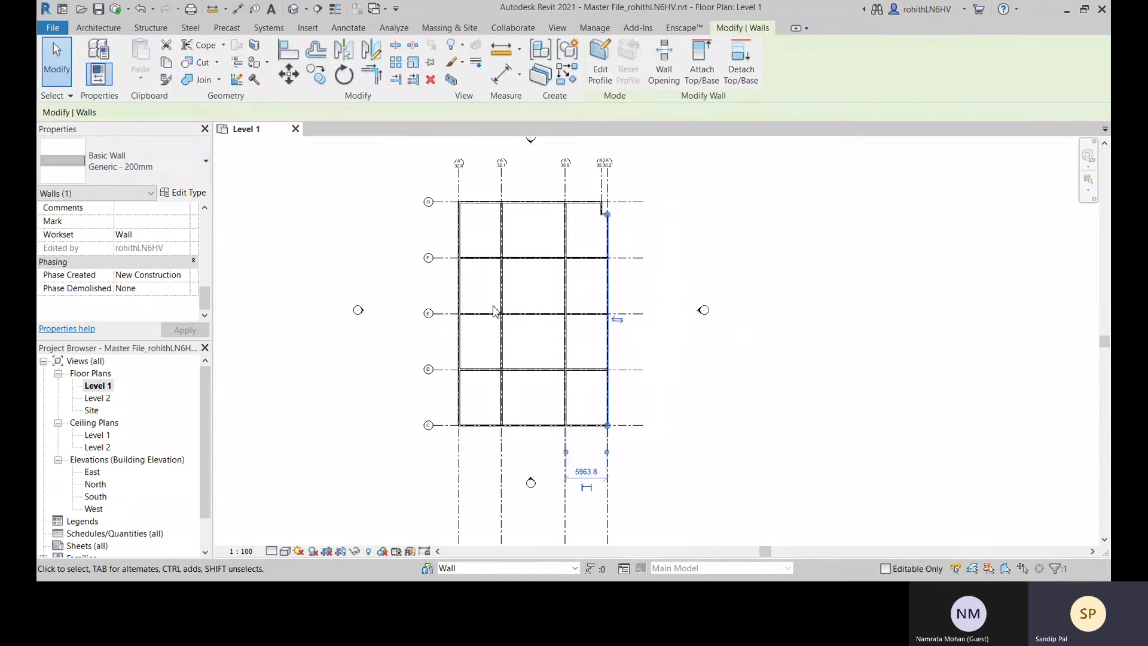
click(565, 335)
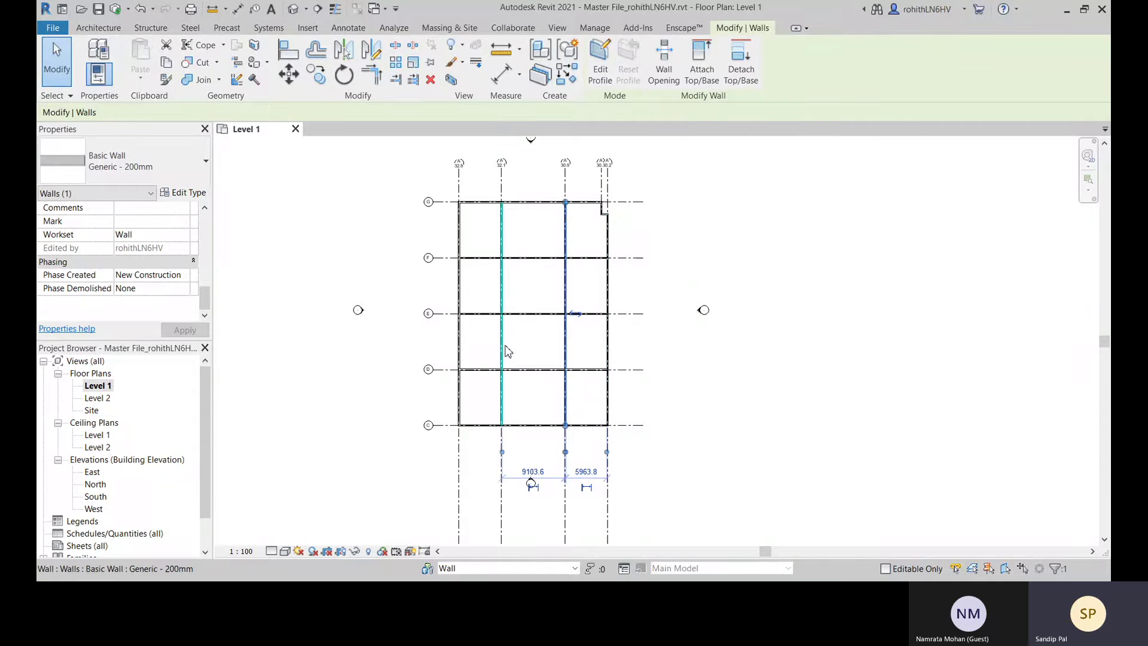
click(358, 311)
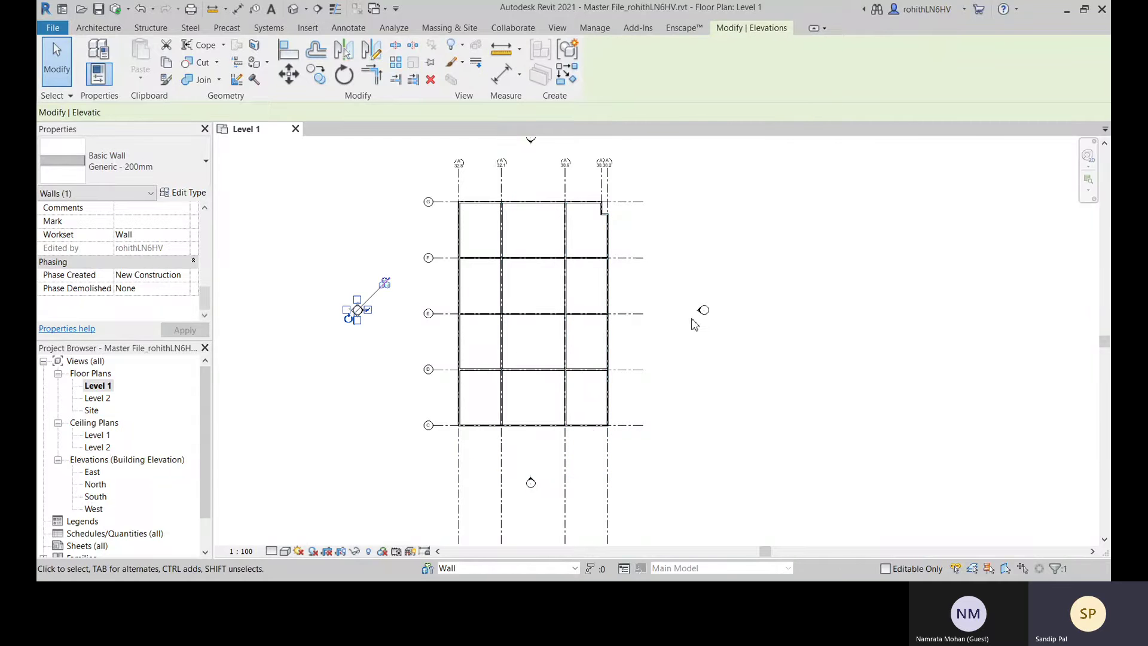
click(352, 370)
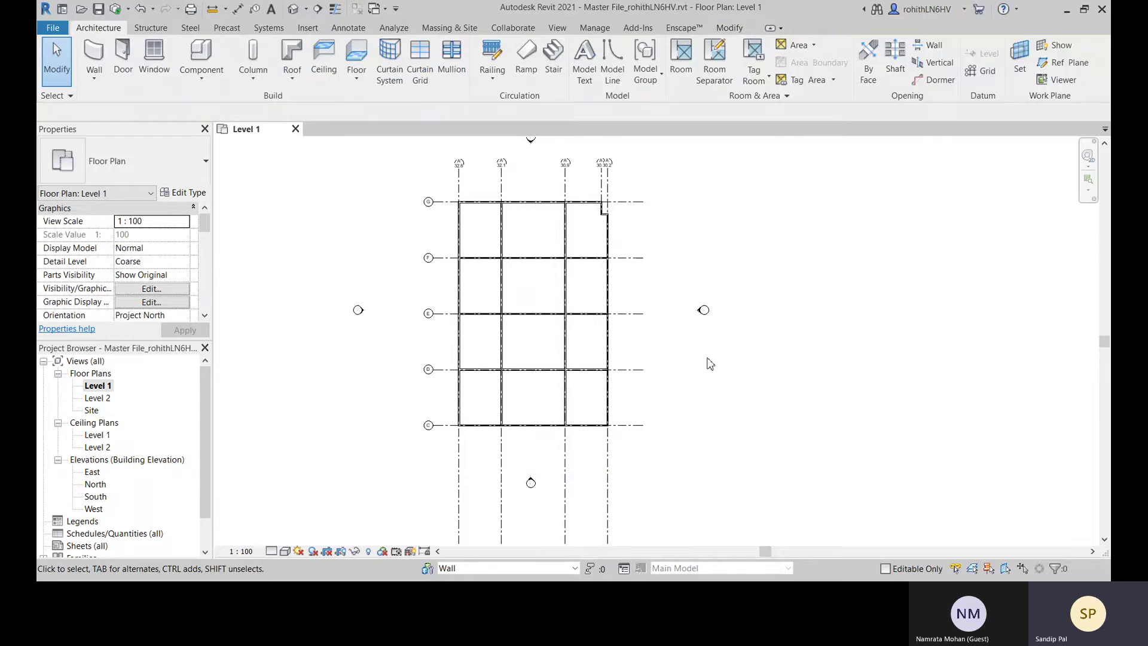
click(607, 344)
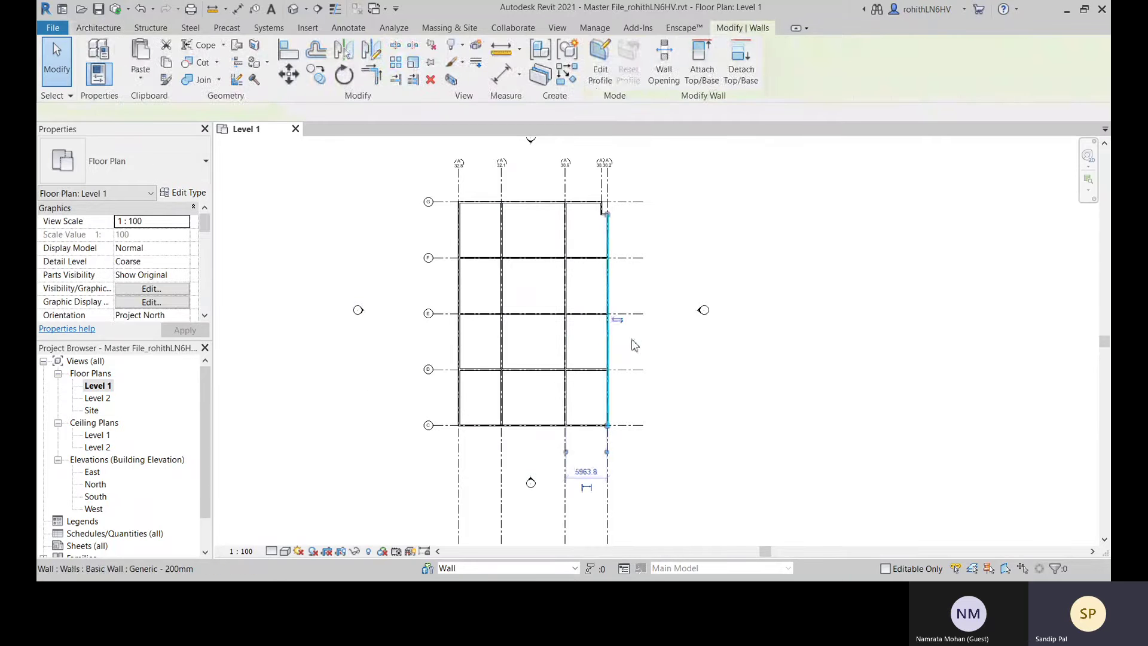
click(507, 358)
click(459, 338)
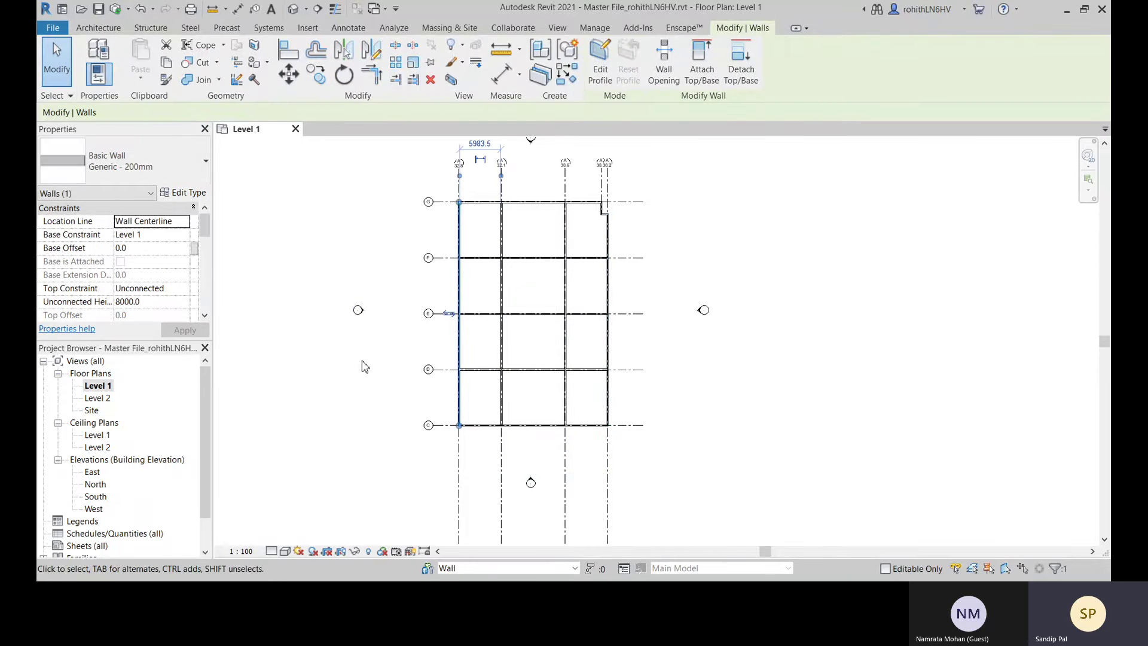
click(357, 312)
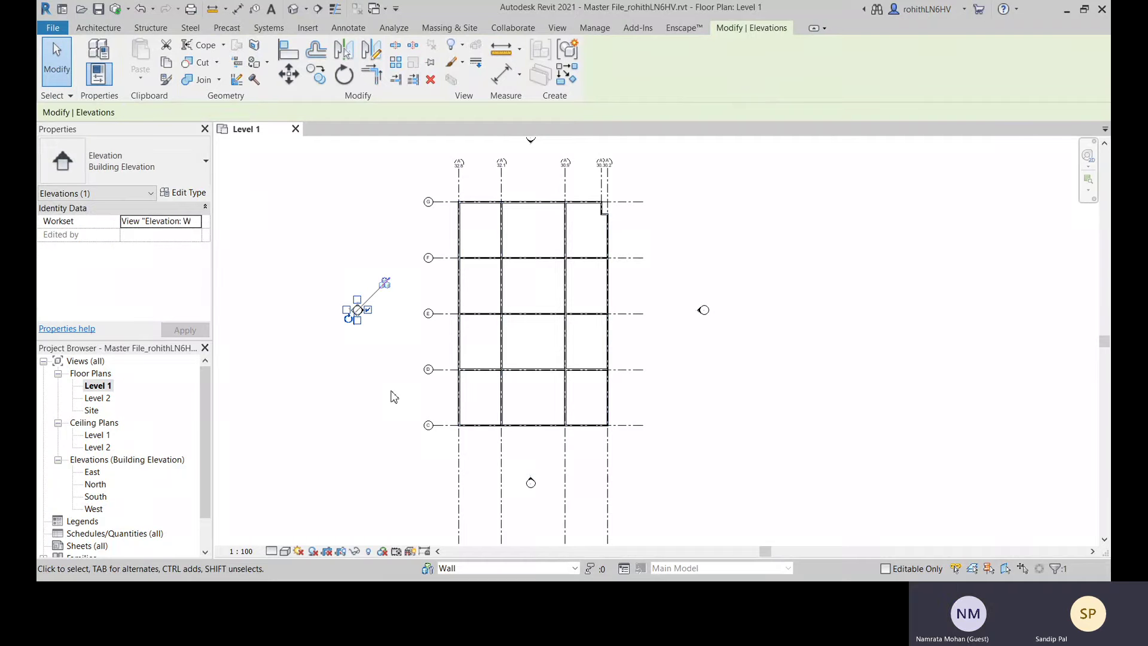
click(305, 370)
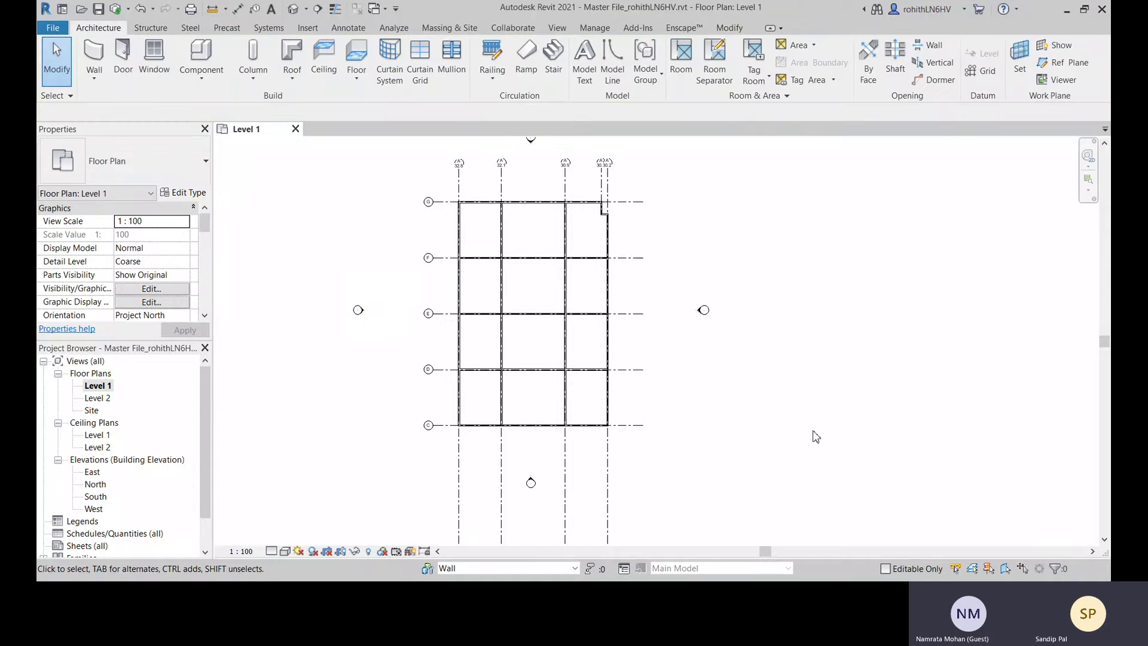
middle_drag(690, 406, 691, 394)
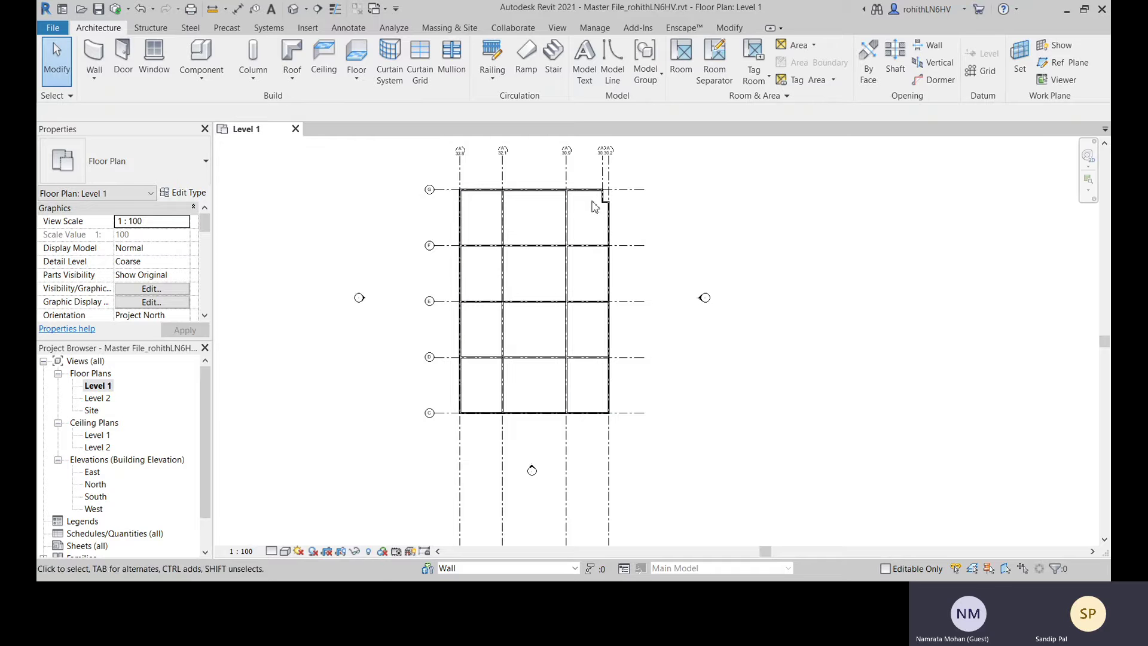
click(488, 195)
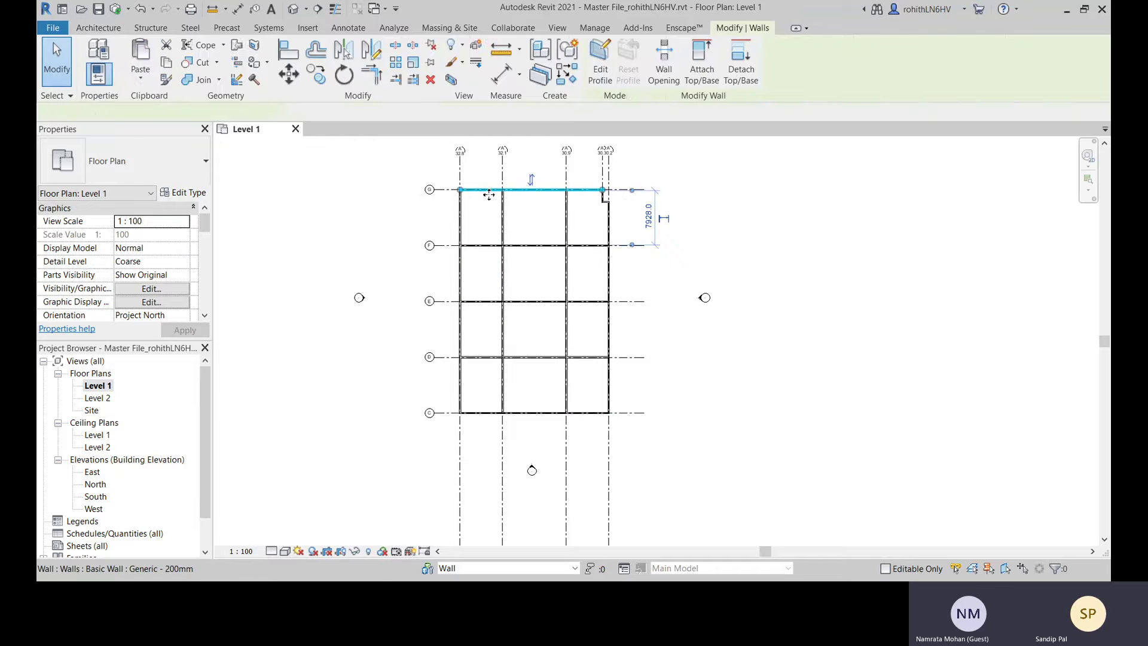
click(410, 204)
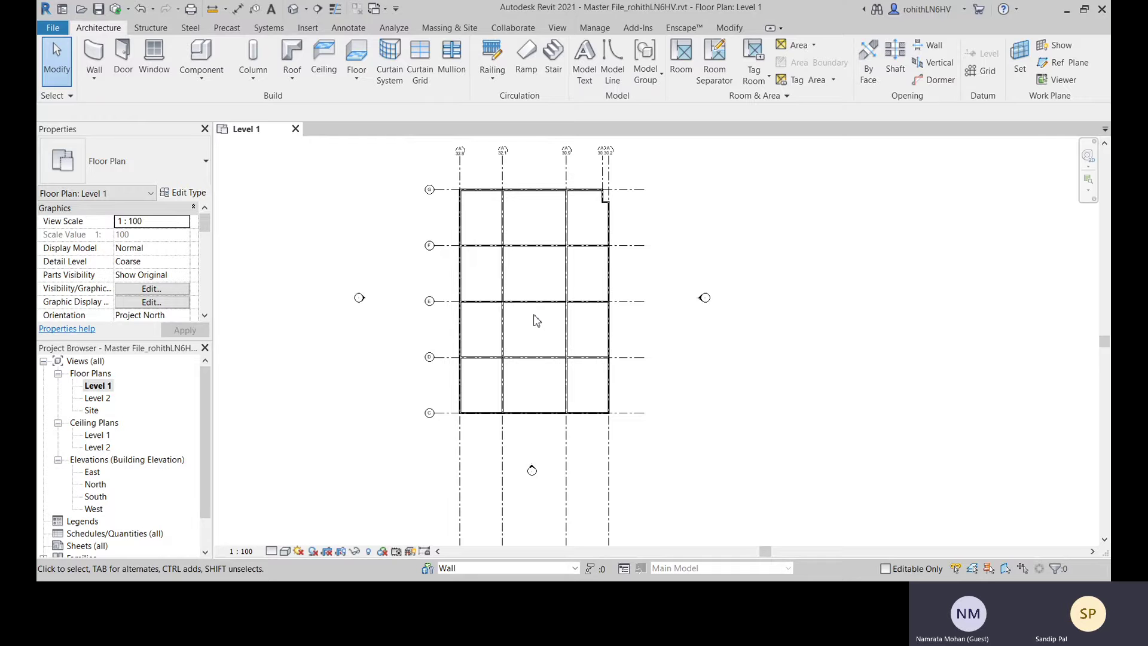
Examine the owner and borrower entries of Shared Levels and Grids, Wall and Workset1 in the Worksets dialog, and close it
click(512, 29)
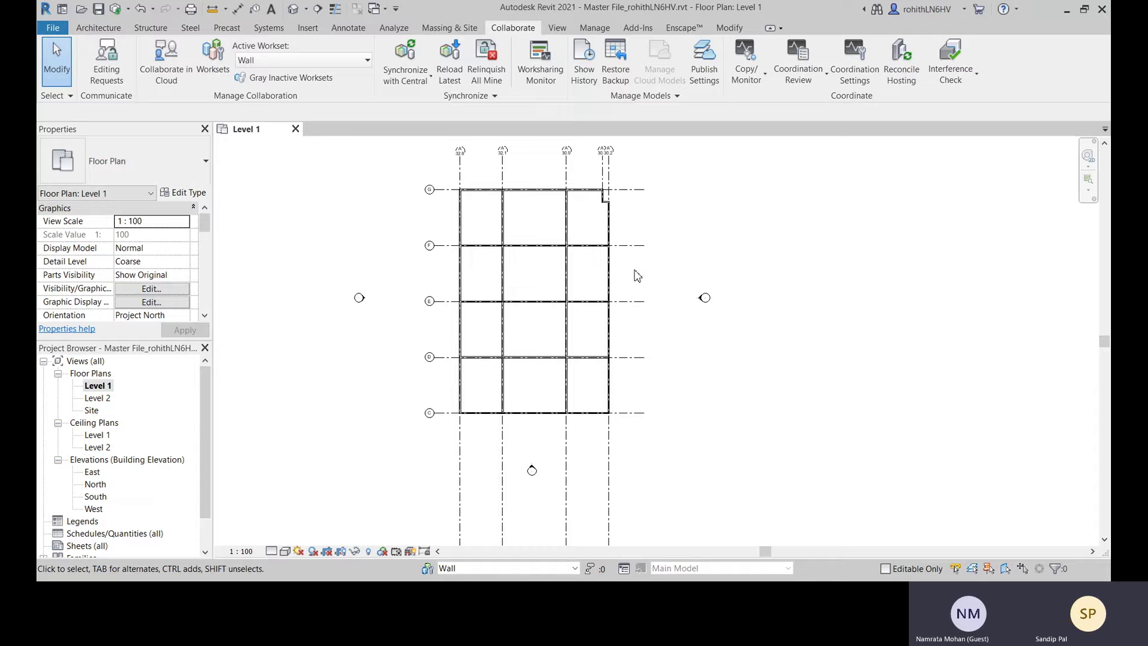
click(210, 70)
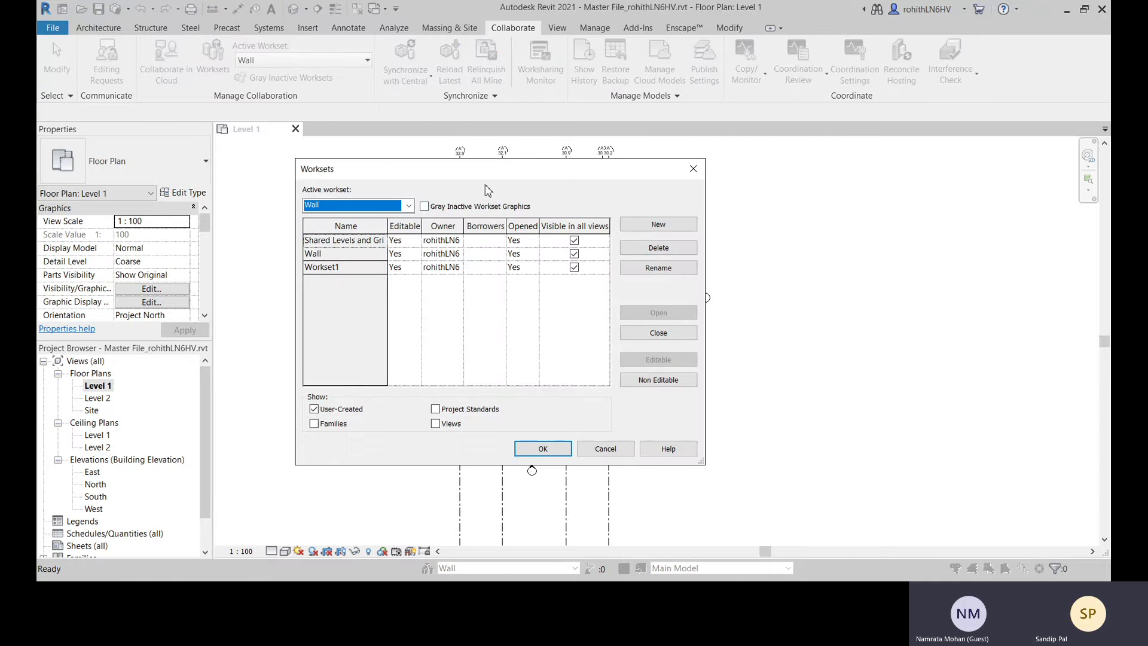
drag(470, 170, 333, 138)
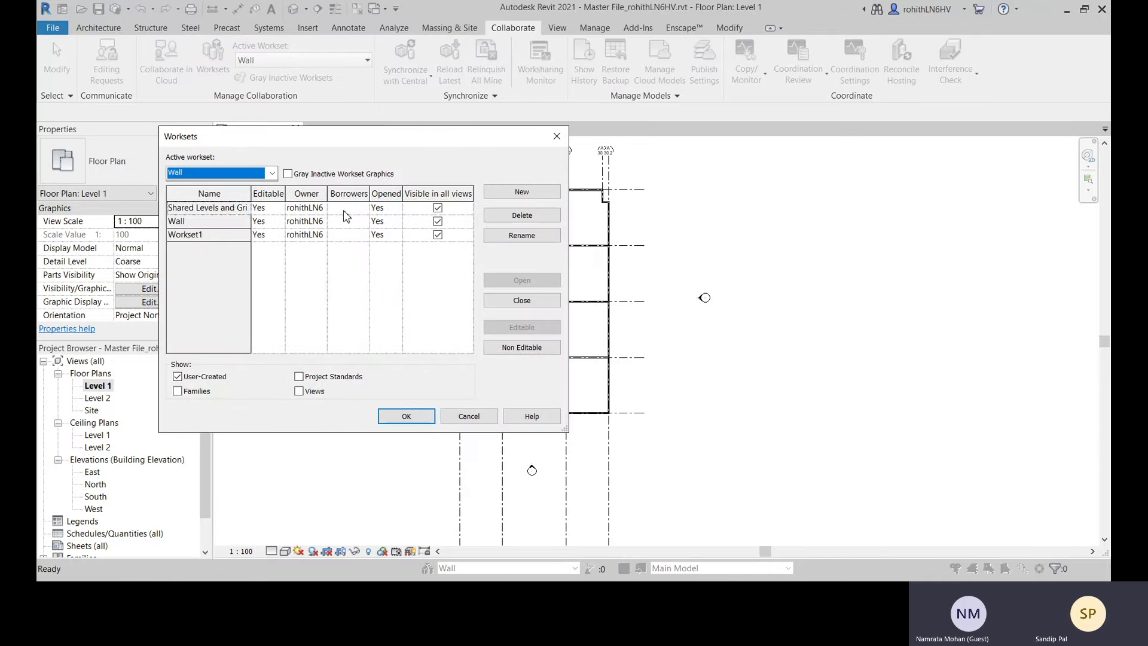
click(347, 210)
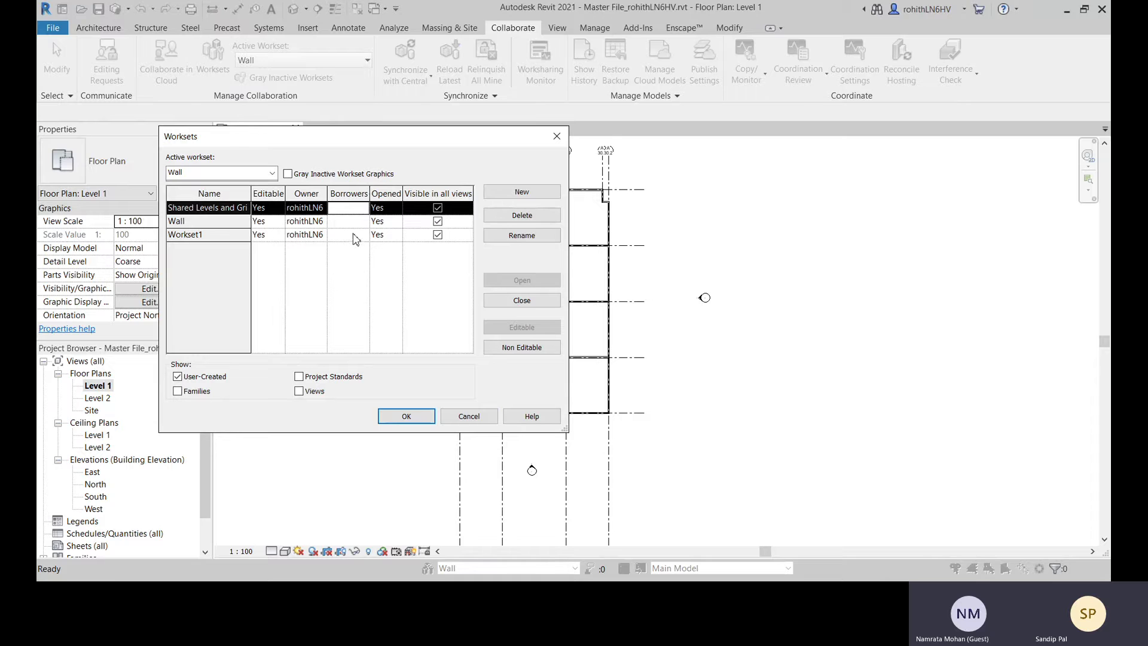
click(351, 222)
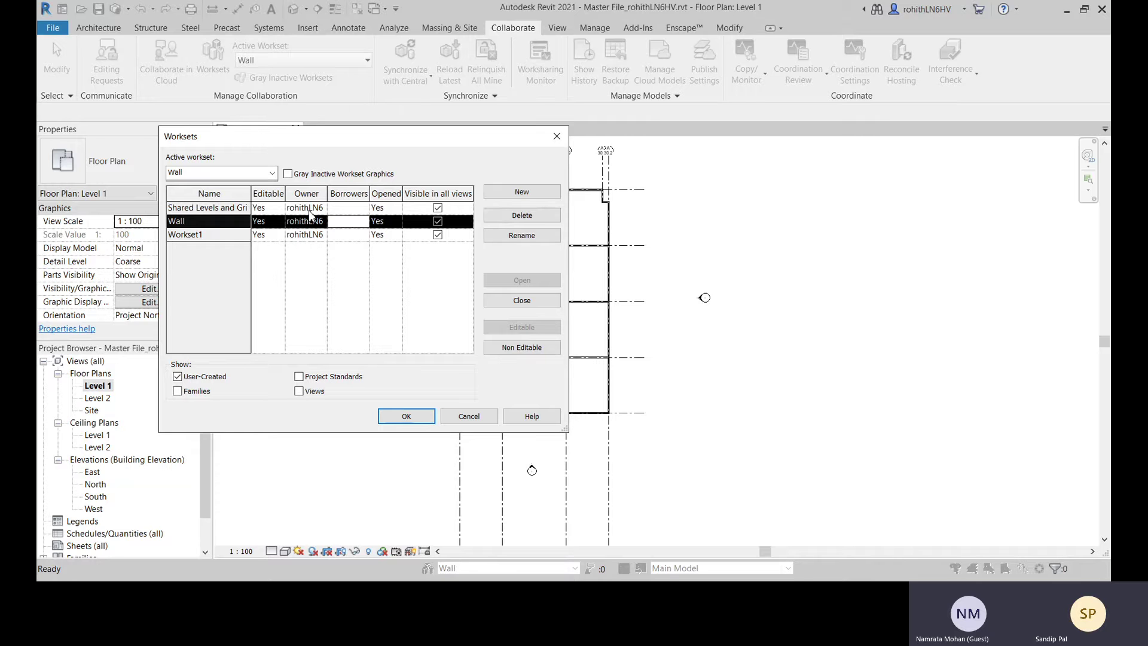
click(306, 234)
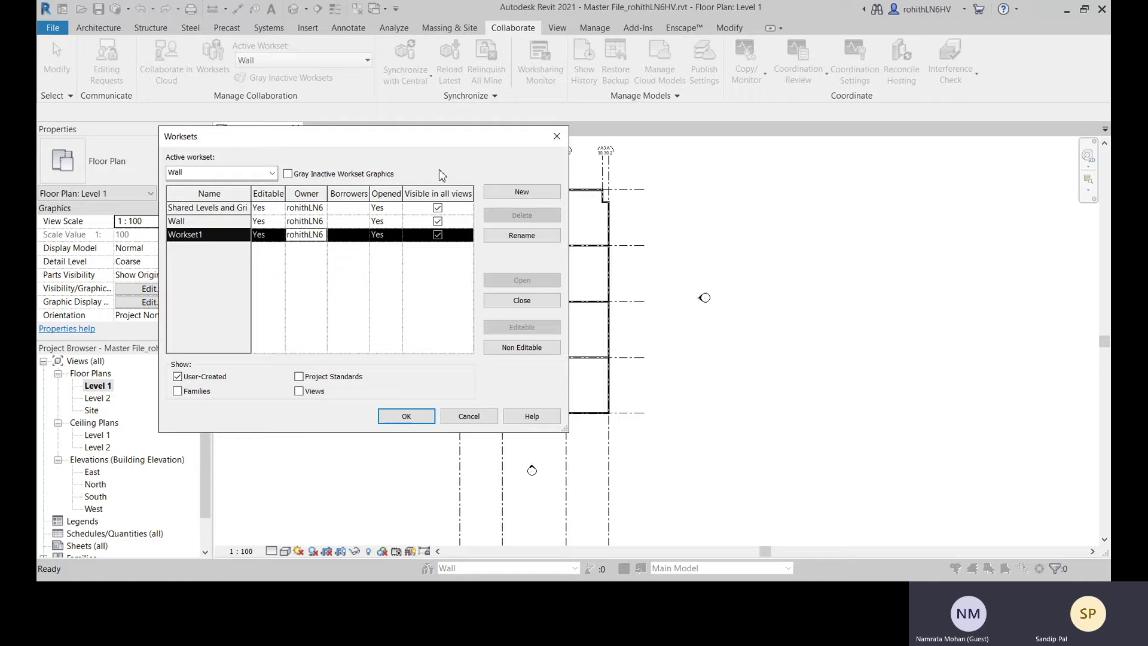
drag(462, 141, 455, 169)
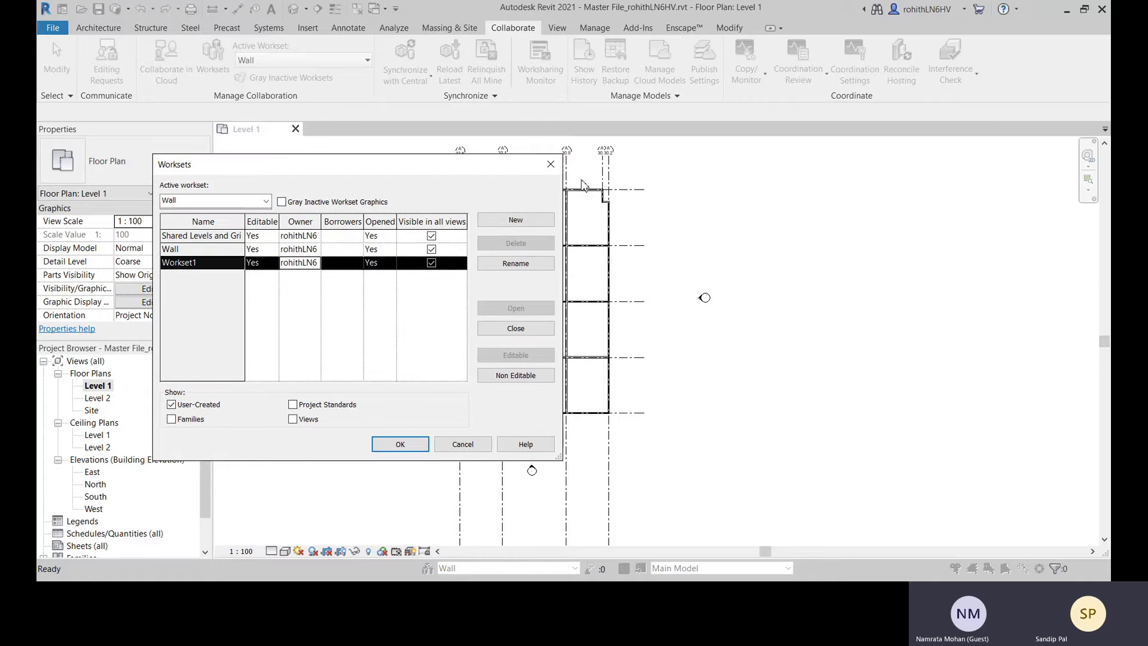
click(550, 164)
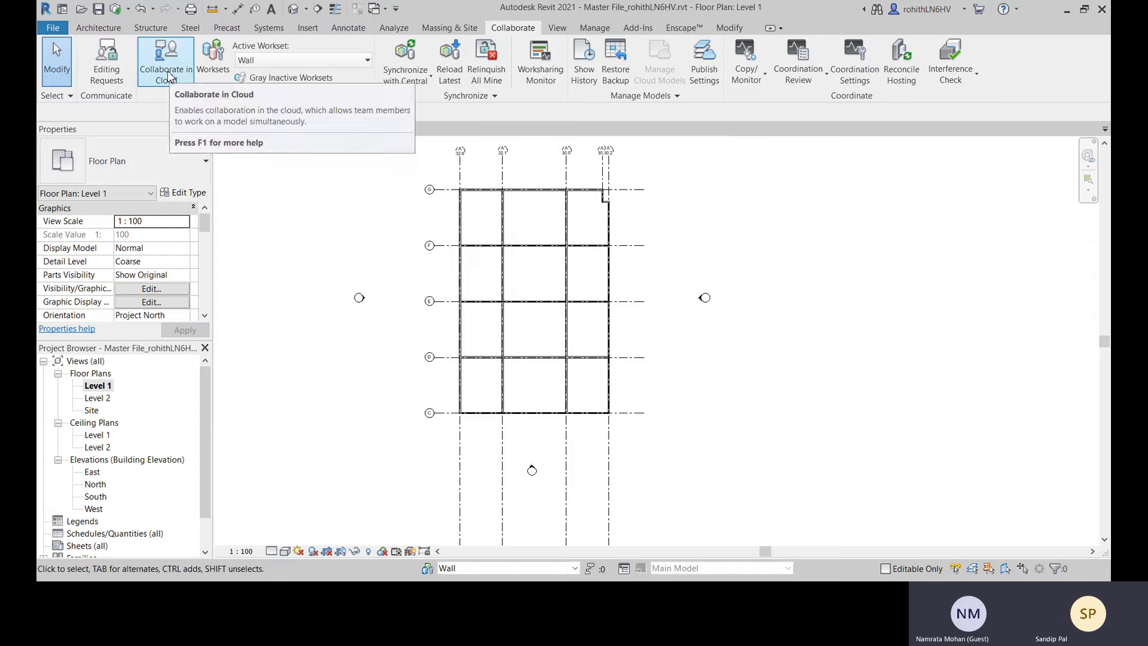
click(213, 58)
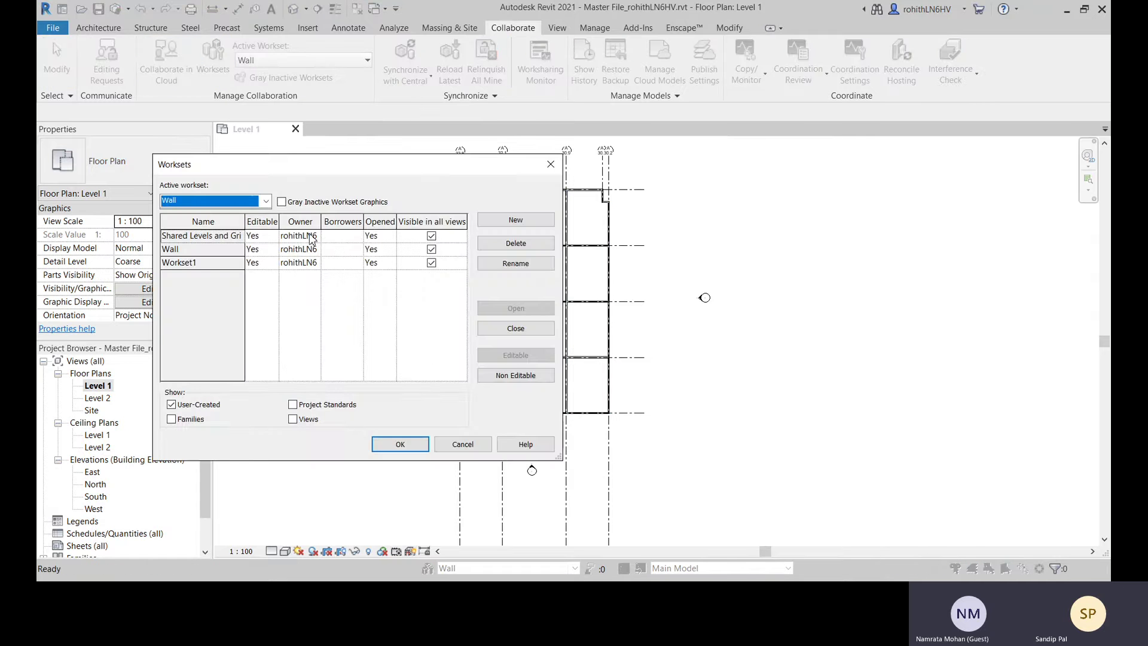
click(547, 165)
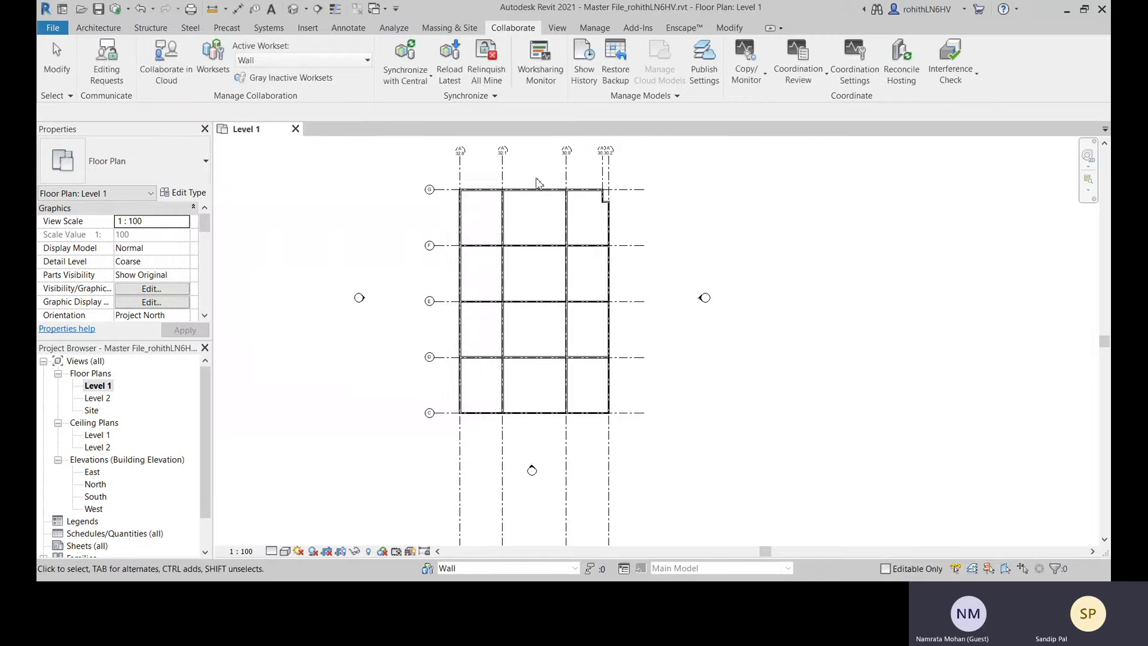
Try to relinquish all owned worksets and elements before synchronizing
click(486, 66)
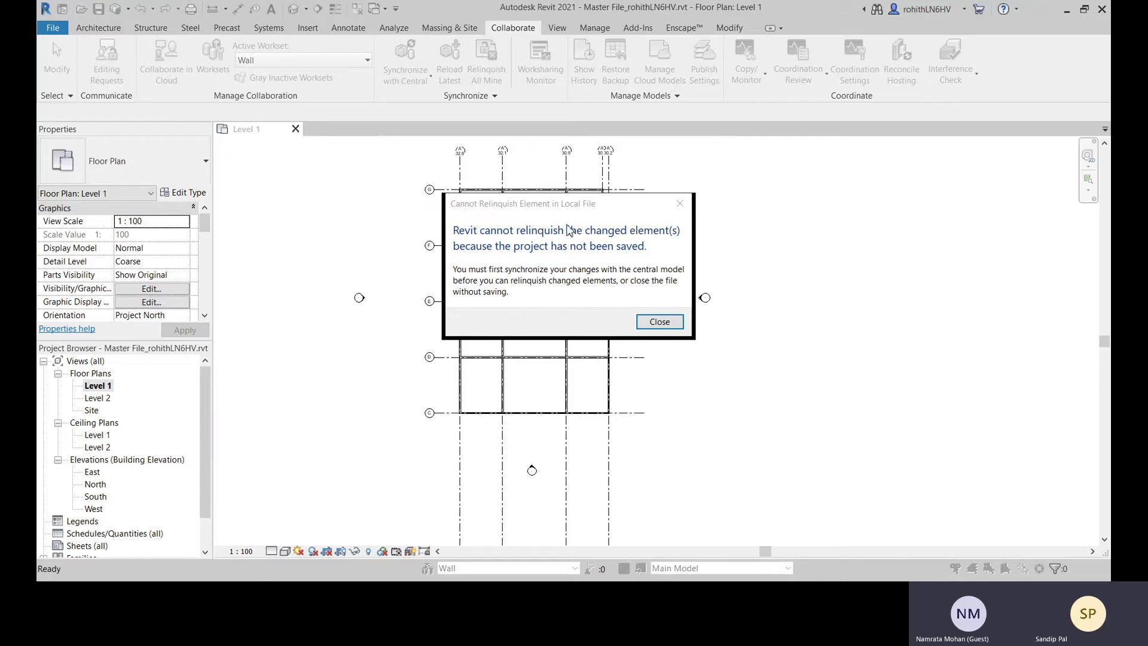
drag(545, 203, 403, 182)
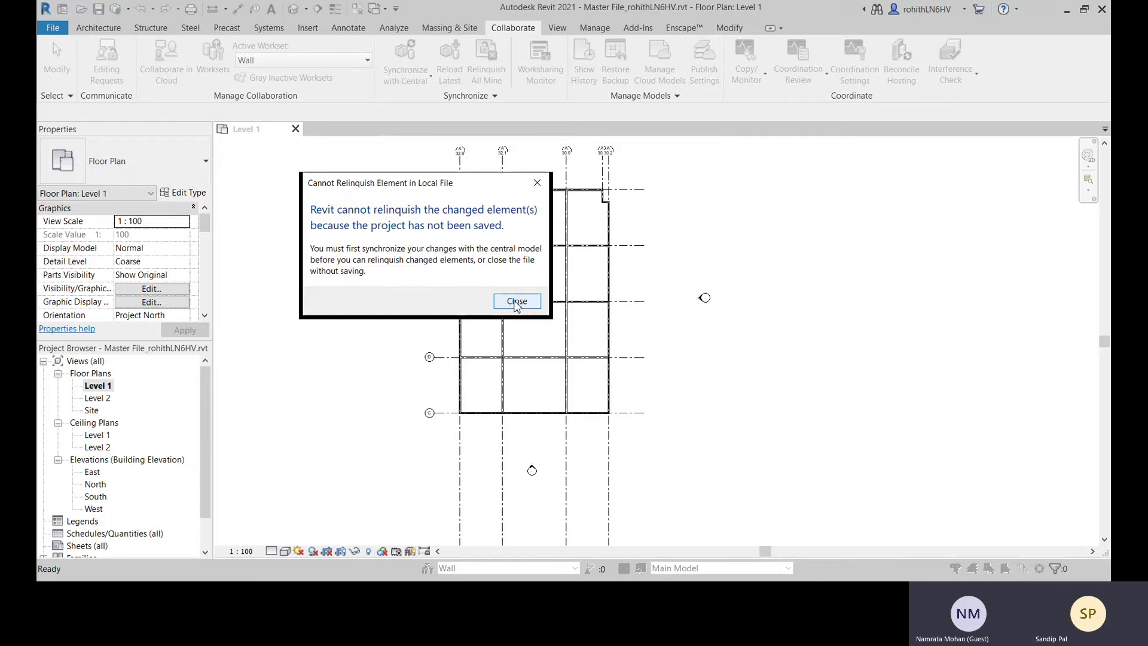
click(516, 301)
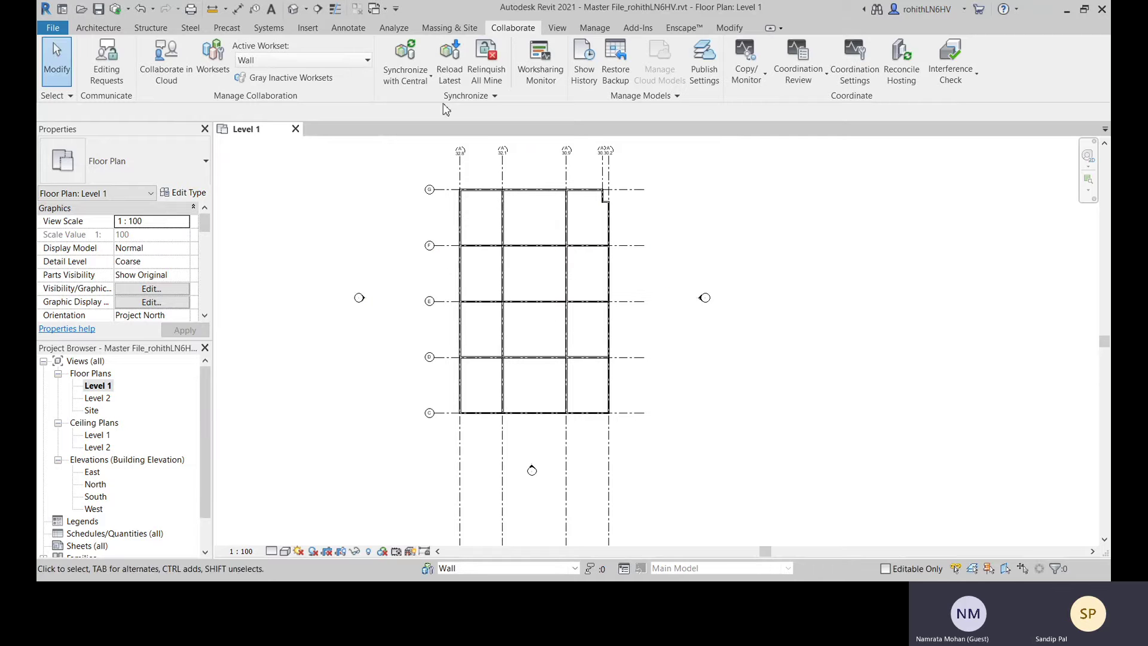
Synchronize with the central Master File.rvt, relinquishing User-created Worksets and saving the local file before and after, with Compact Central Model off
middle_drag(585, 299, 579, 302)
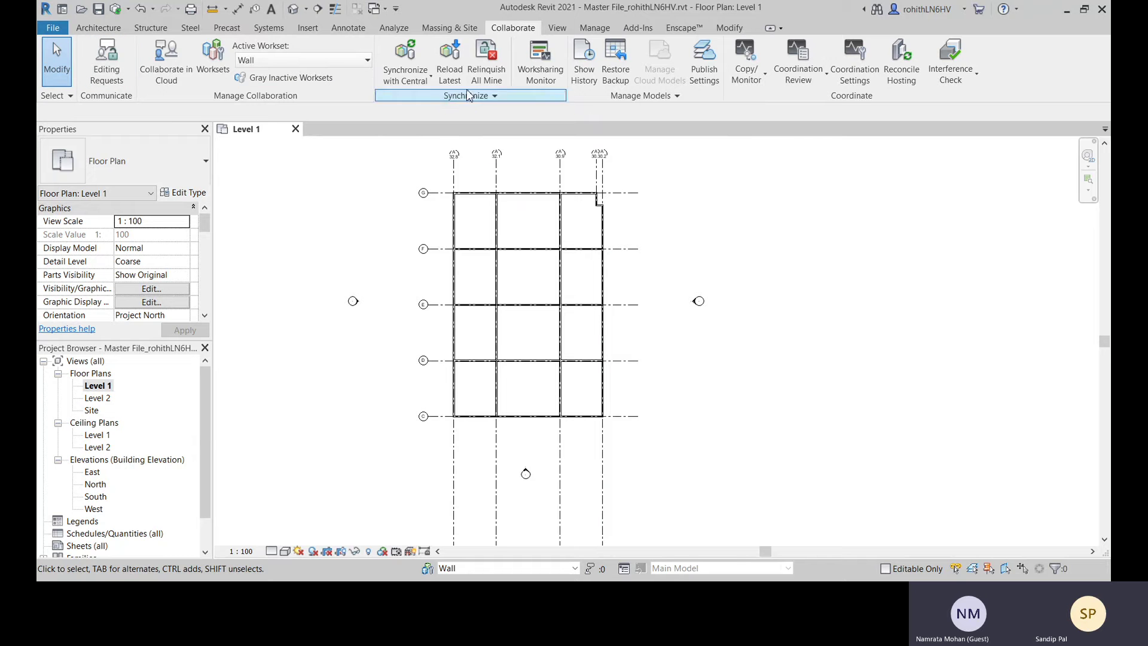
click(406, 82)
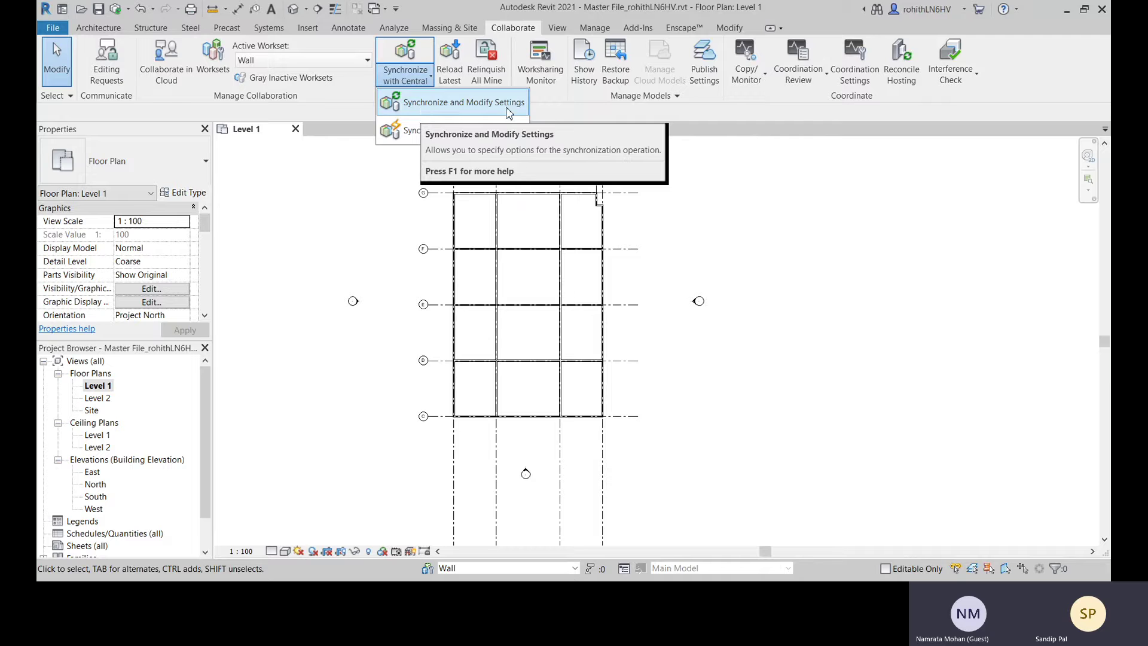
click(422, 110)
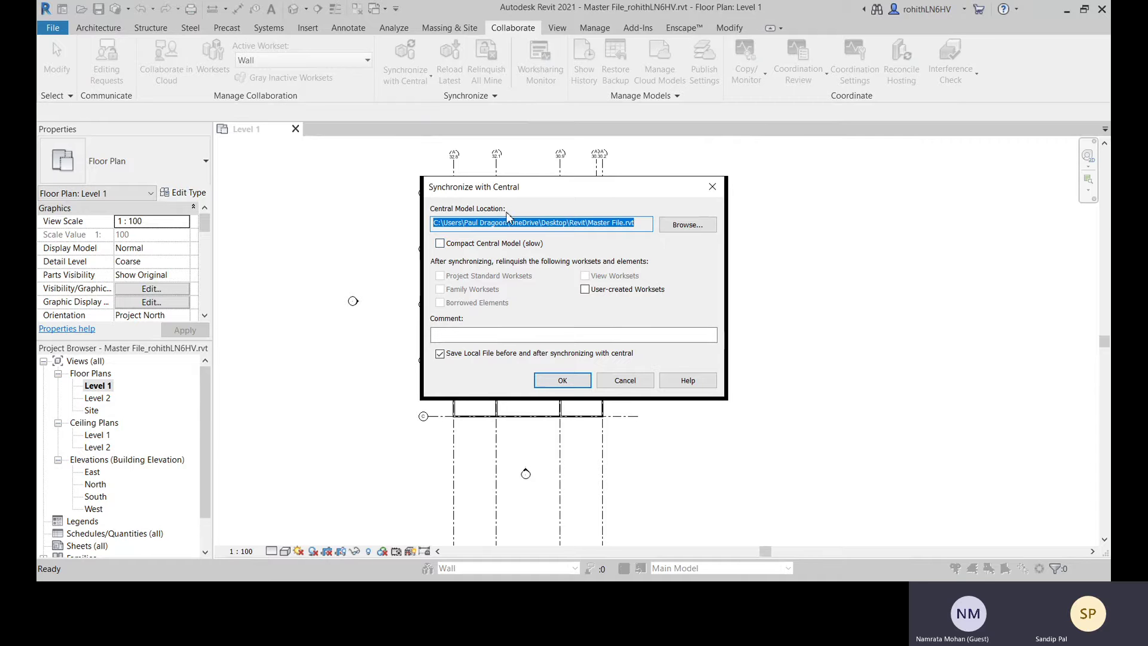
drag(519, 195, 506, 202)
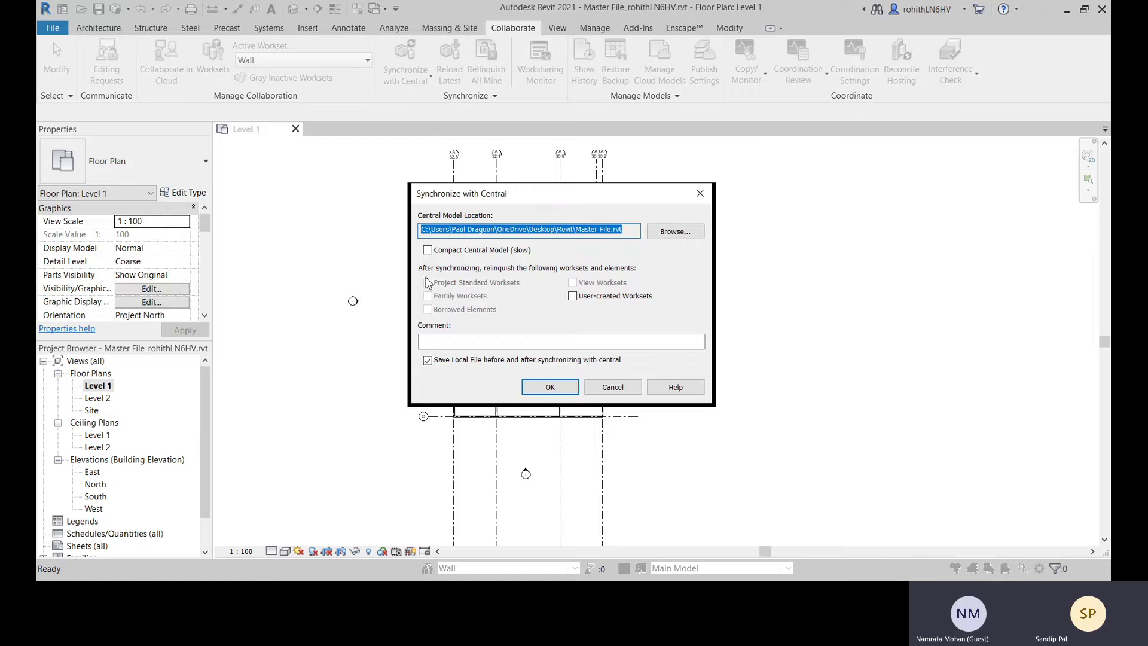
click(427, 250)
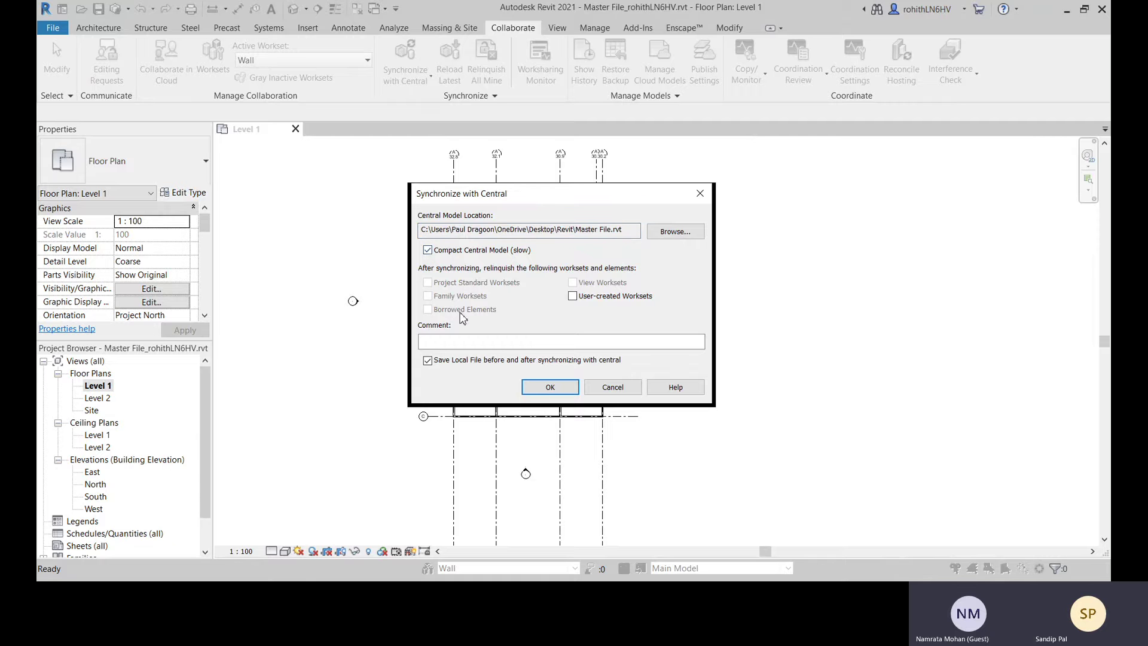
click(572, 295)
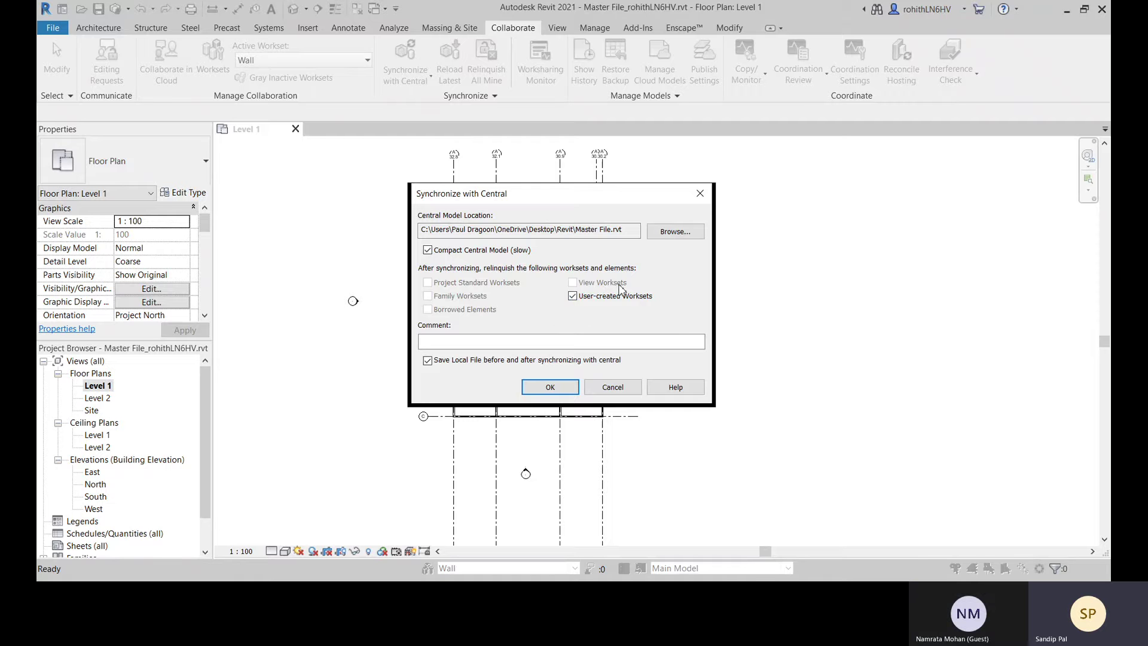
click(427, 250)
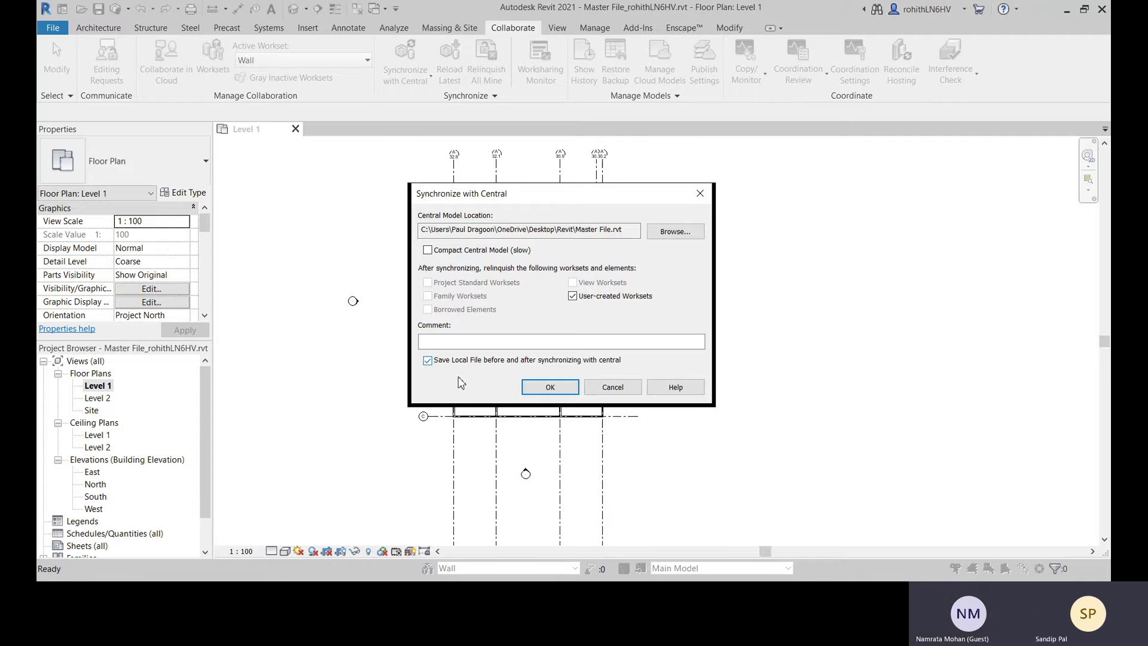
click(546, 388)
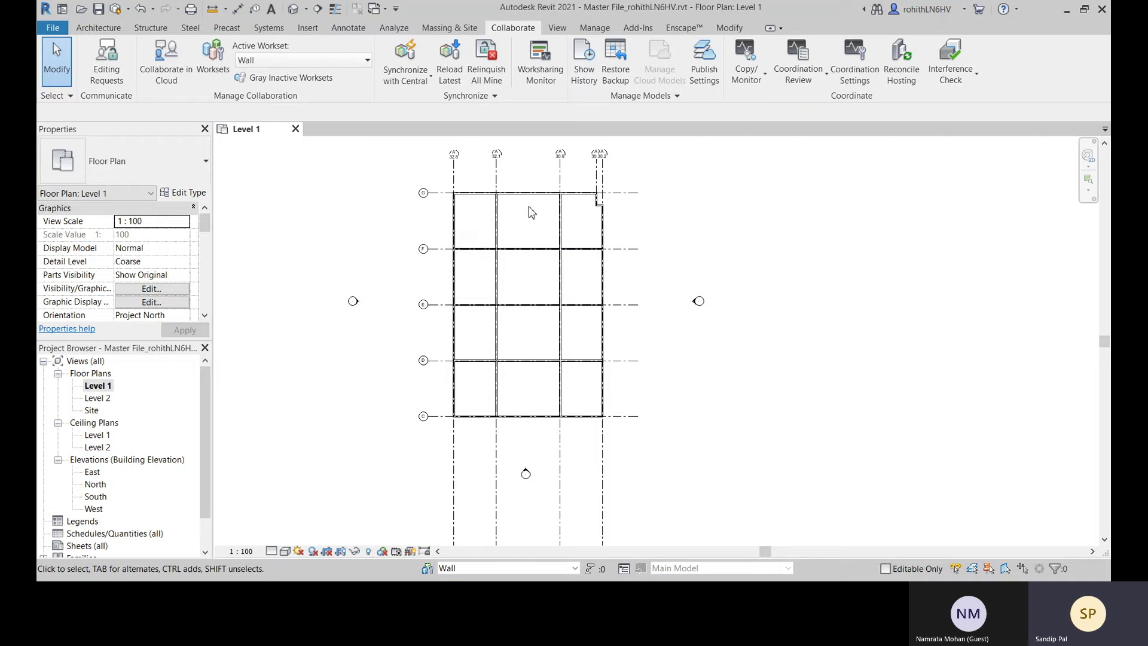
Relinquish all worksets and elements owned in the synchronized local file
click(415, 83)
click(483, 79)
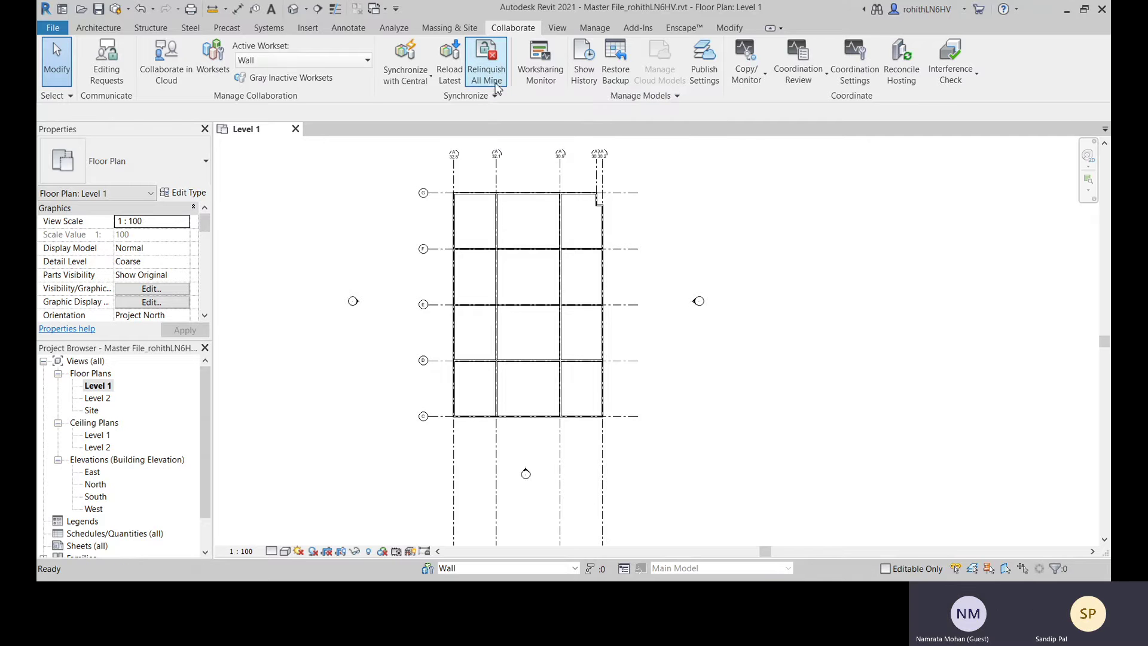
Check the editable status and owners of the user-created worksets in the Worksets dialog, and close it
click(212, 57)
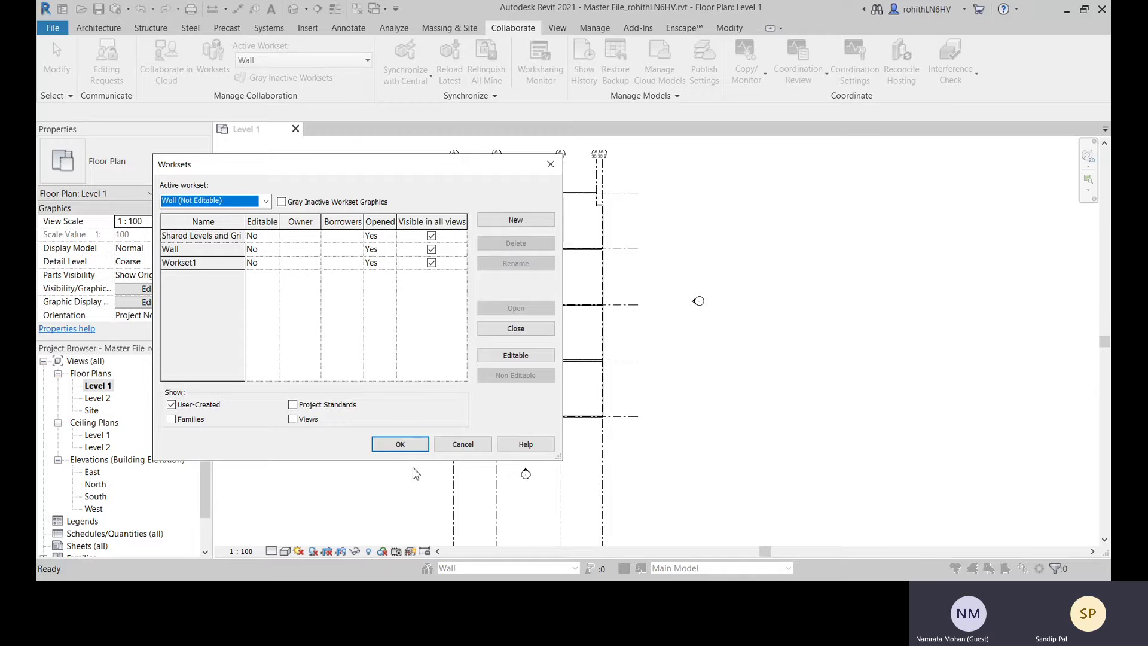
click(400, 443)
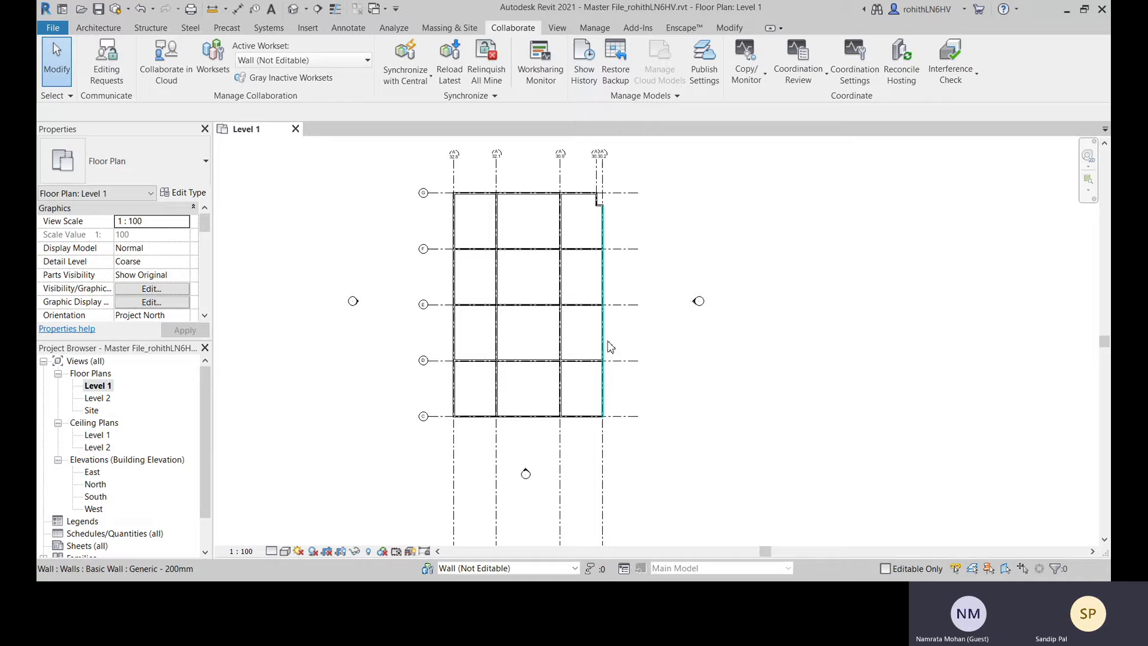
Inspect the editability markers of the long exterior wall on the plan's east side and the wall on grid E
click(607, 343)
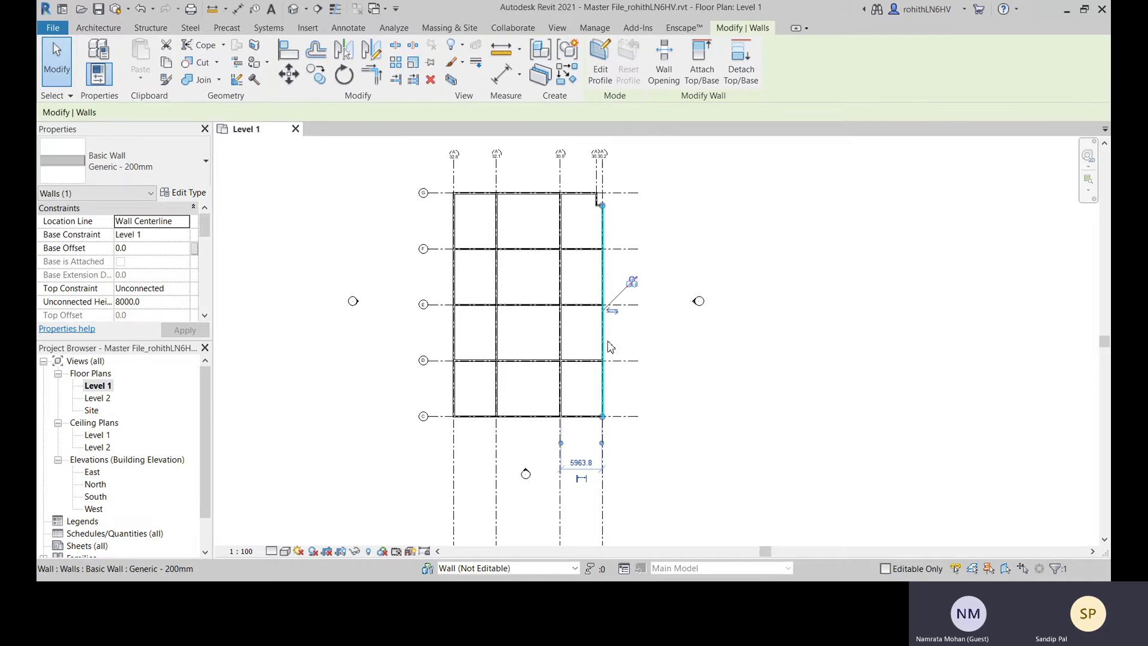
key(Escape)
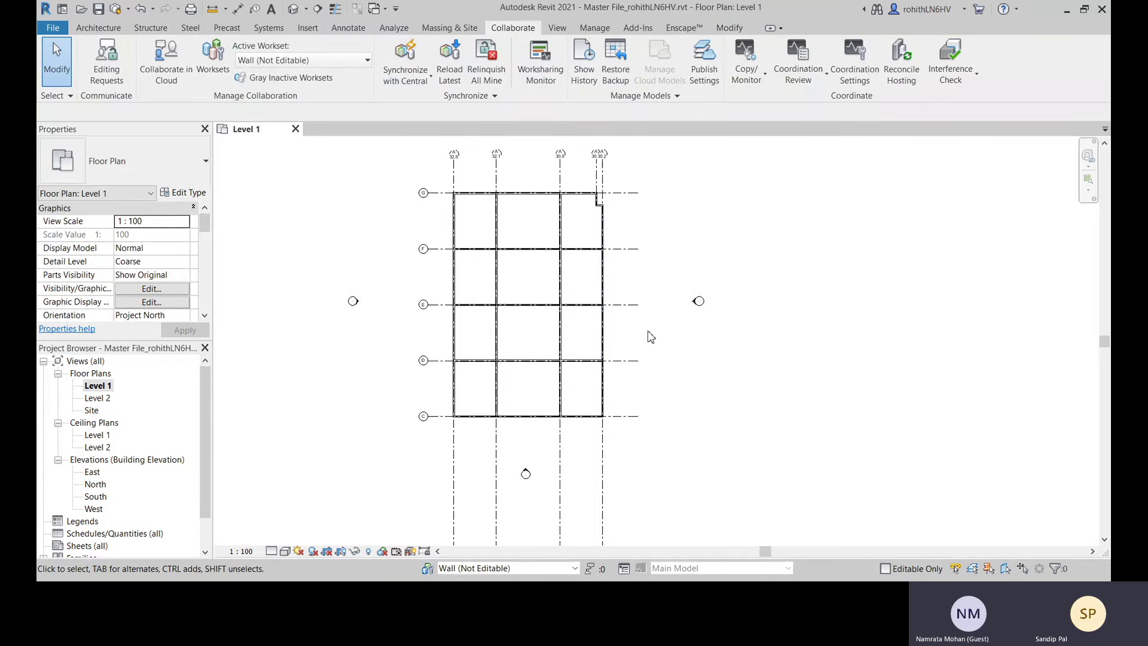
click(604, 329)
middle_drag(699, 367, 615, 335)
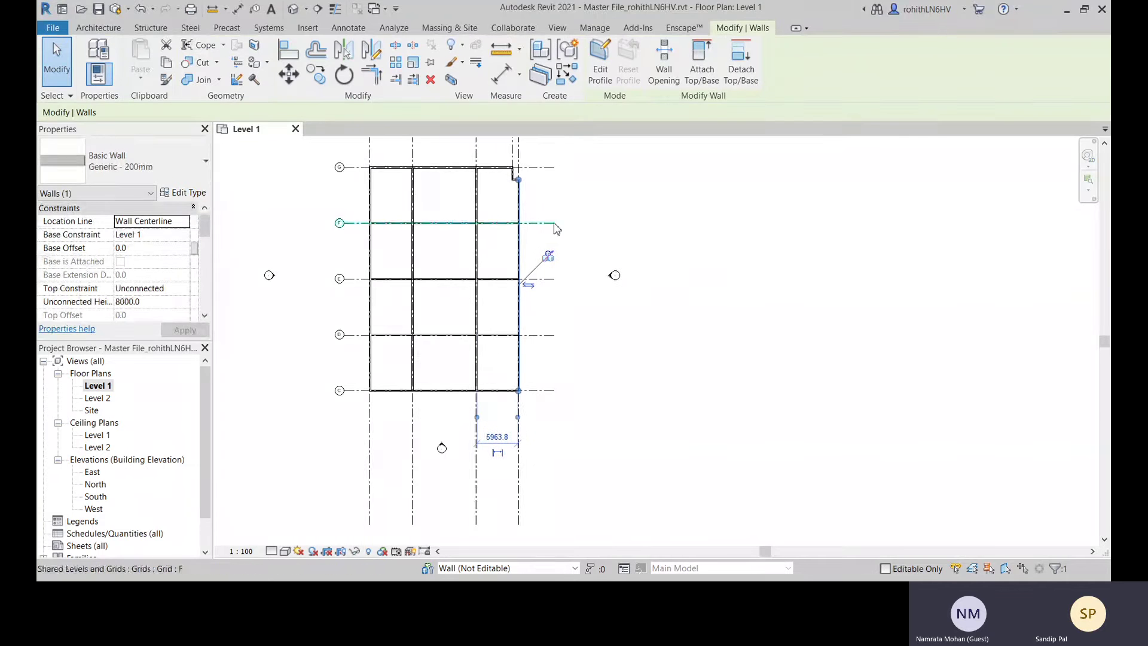
middle_drag(555, 227, 628, 242)
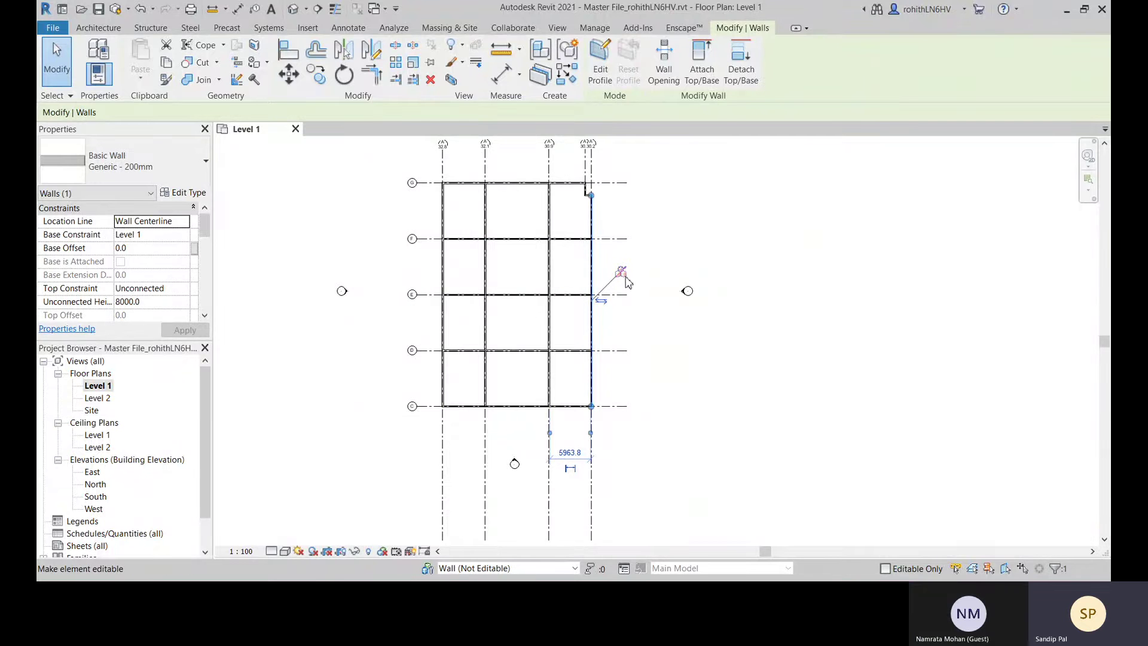
click(569, 295)
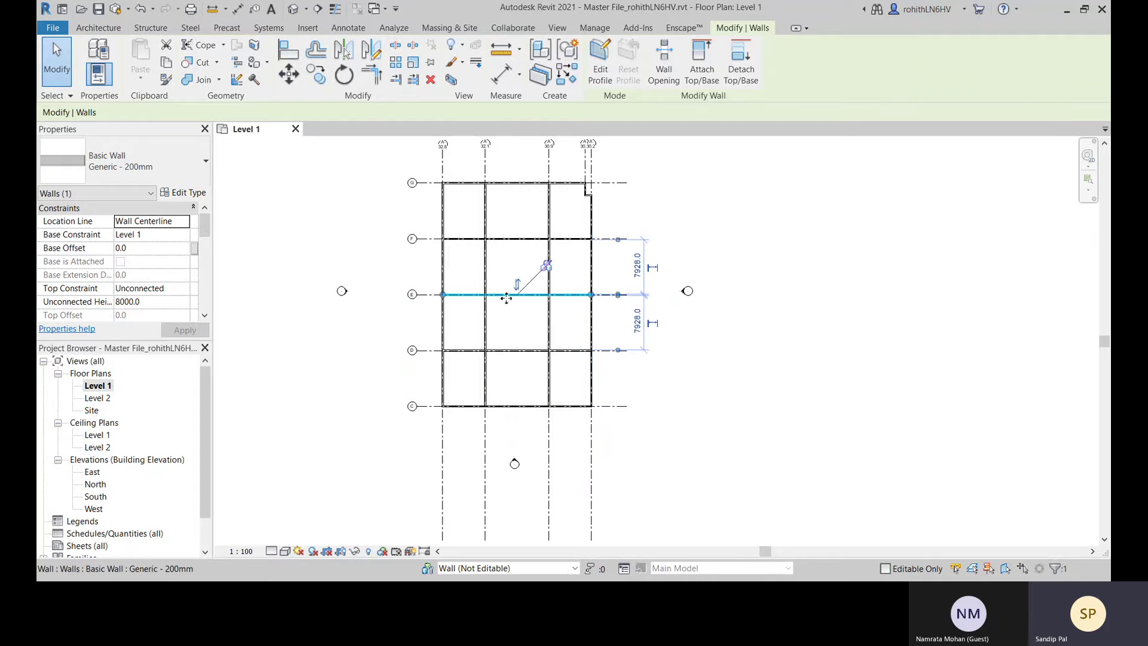
key(Escape)
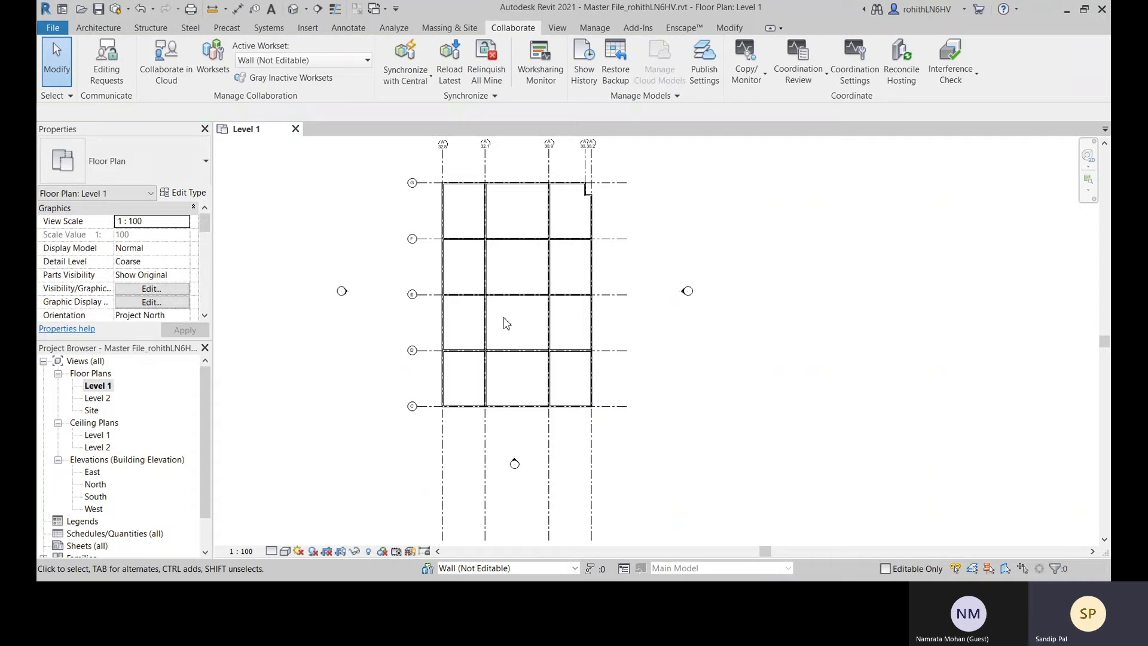
Move the wall on grid E towards grid F, placing it about 4000 mm from grid F
click(517, 296)
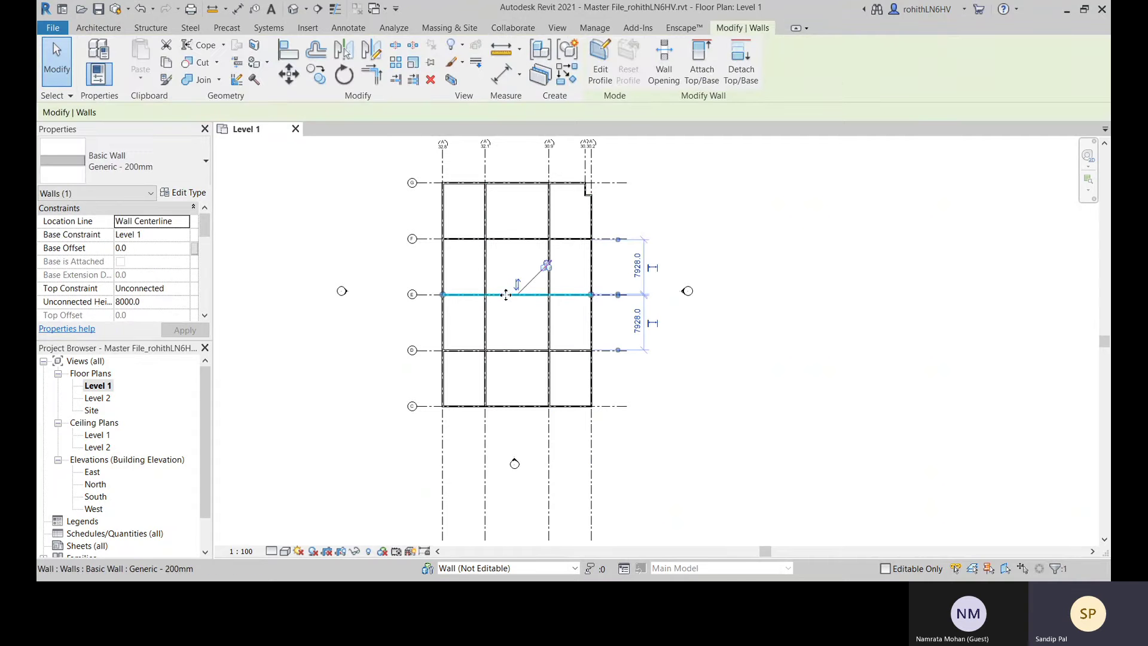
drag(506, 294, 509, 268)
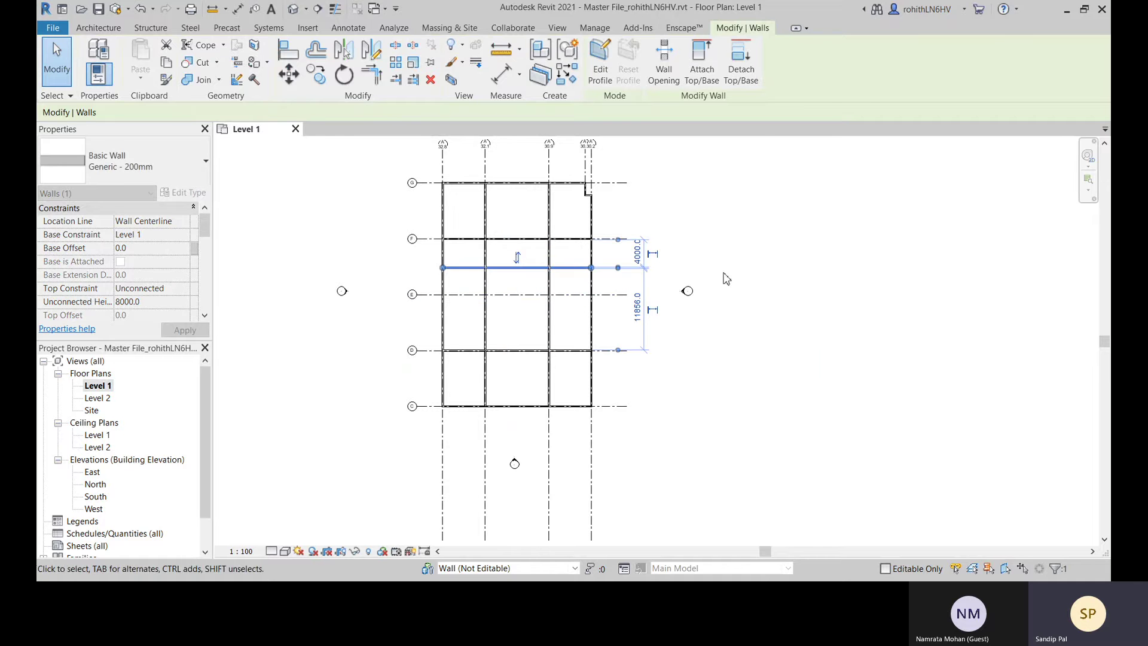
key(Escape)
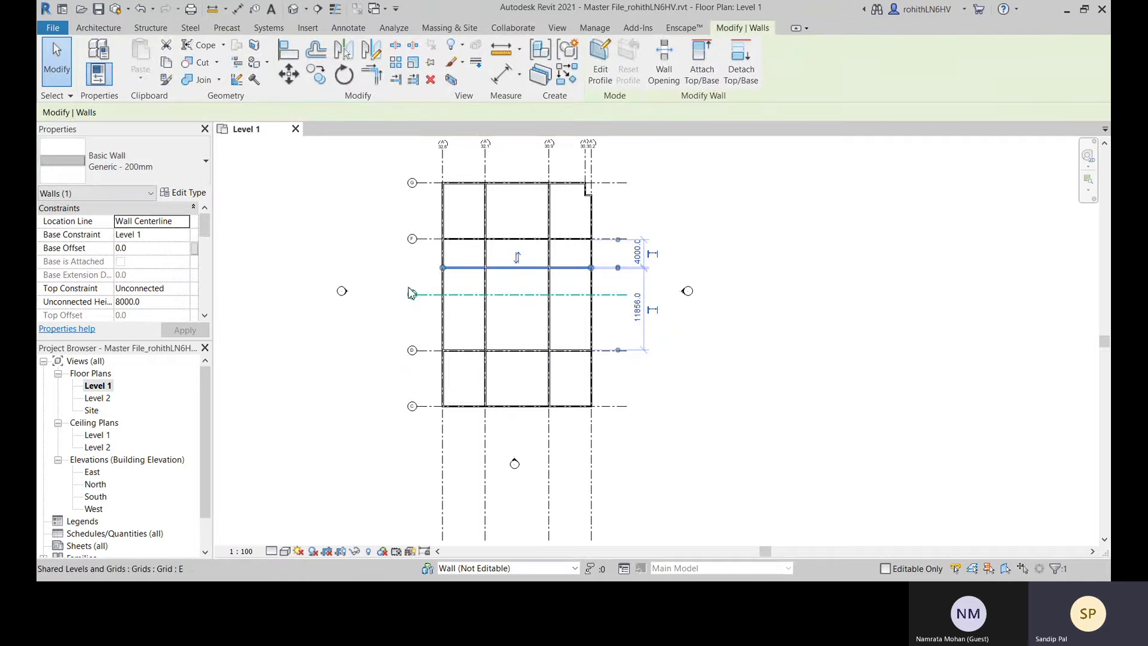
click(332, 264)
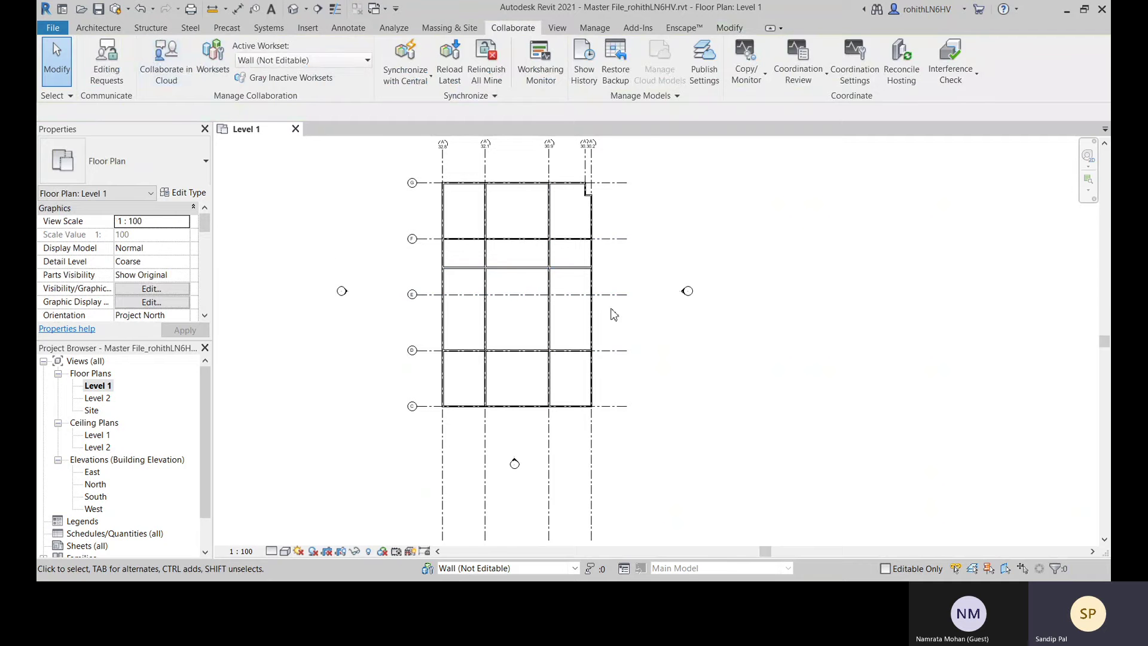
Compare the Workset and Edited by properties of the moved wall with those of the east exterior wall
click(503, 267)
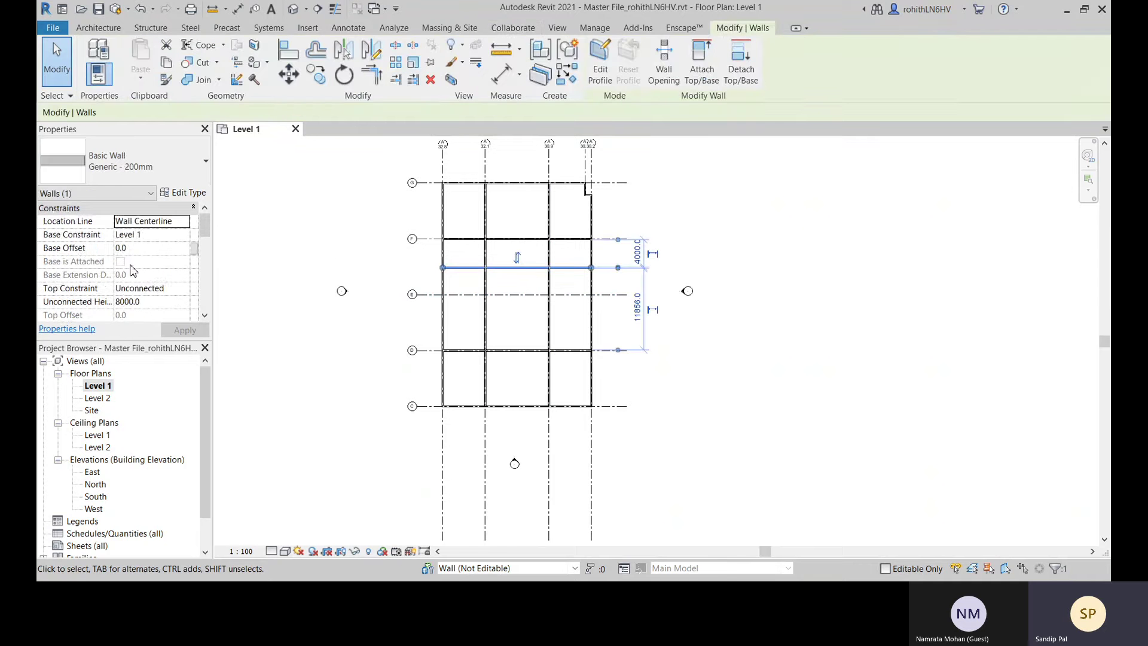
scroll(132, 270, down, 6)
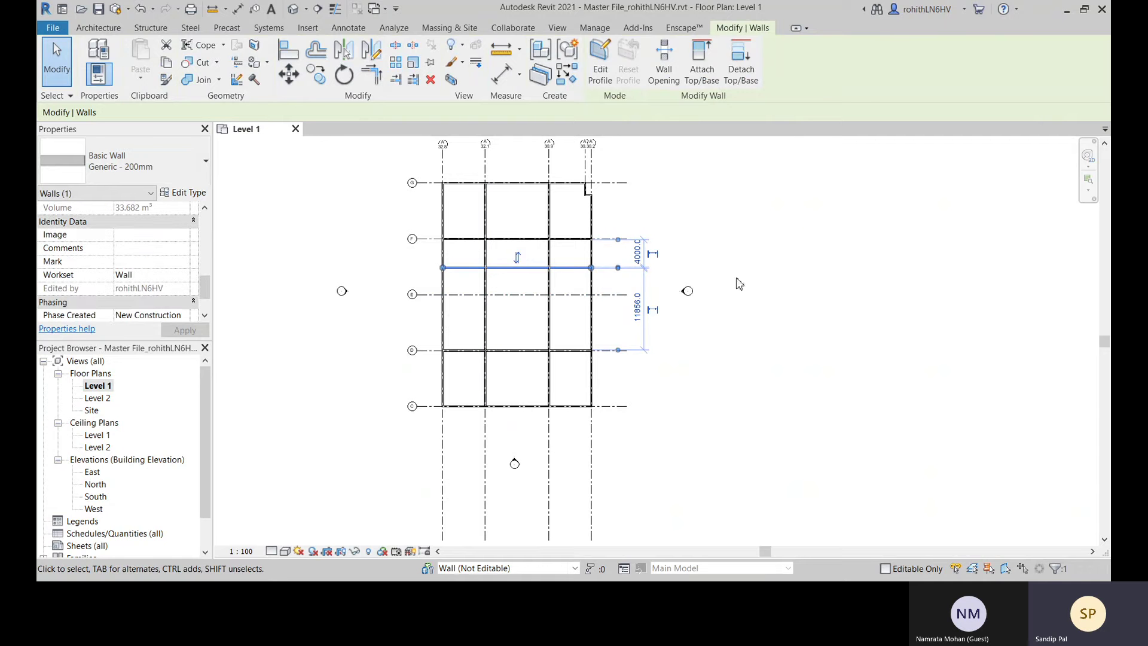
click(738, 256)
click(514, 268)
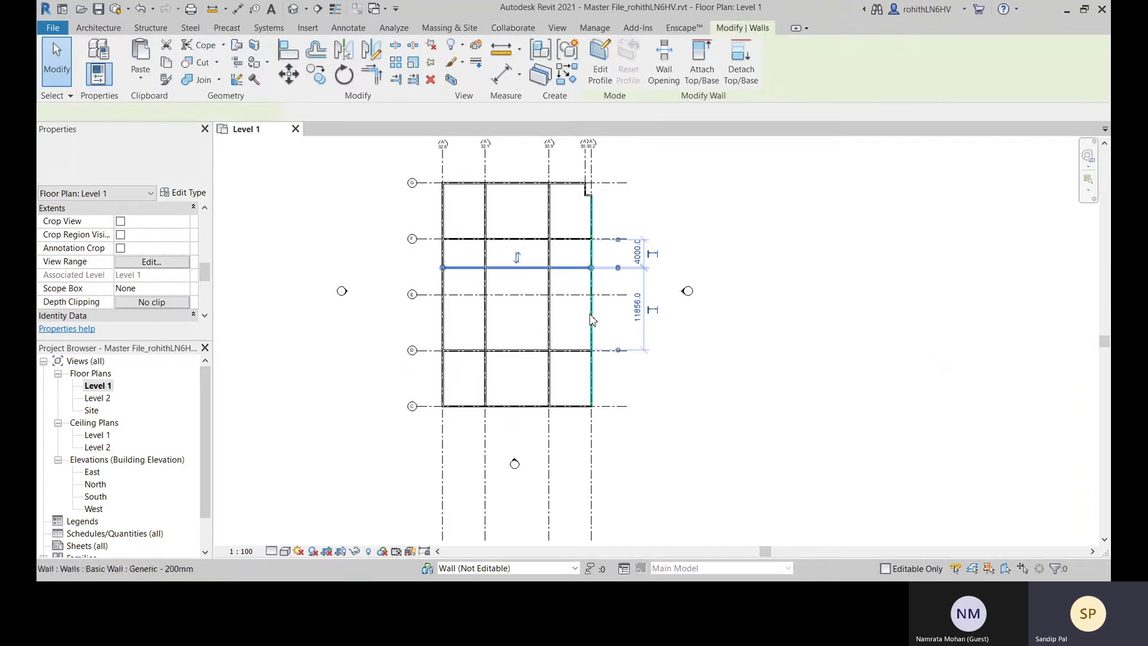
click(592, 334)
click(590, 304)
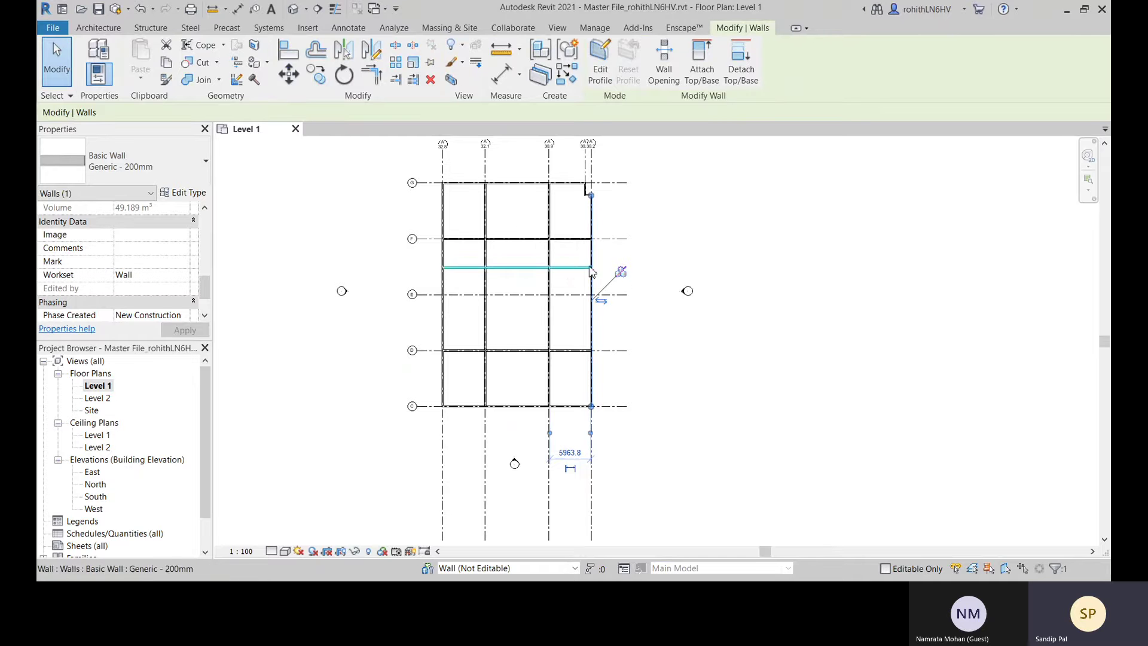
Move the displaced wall between grids E and F back onto grid E and deselect it
click(515, 269)
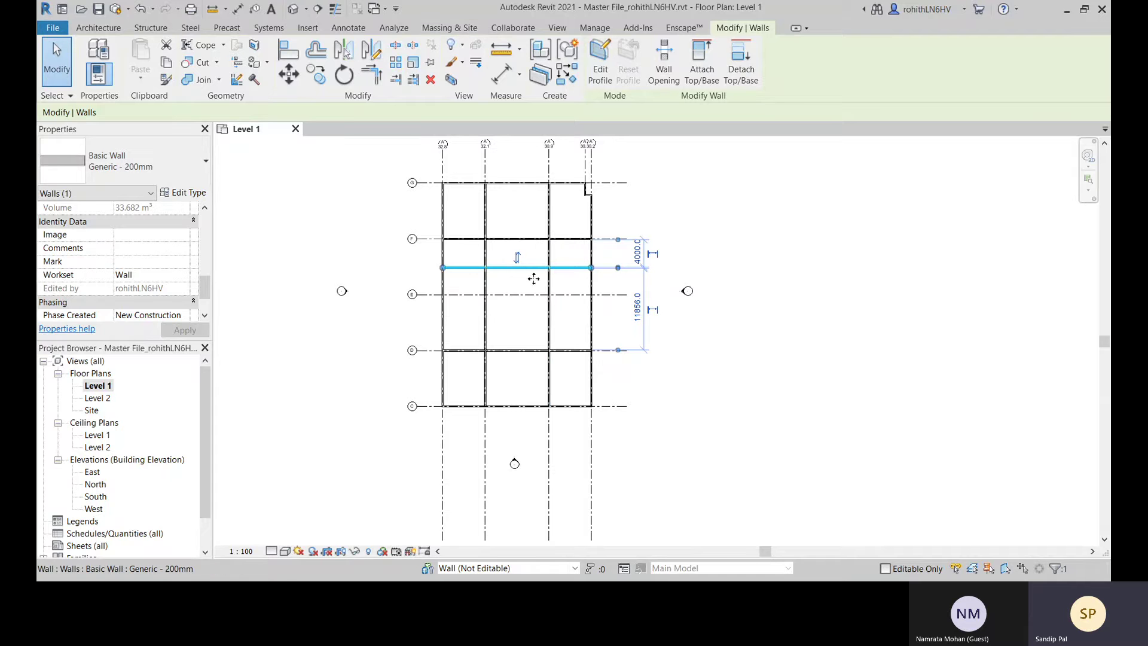
drag(533, 278, 533, 302)
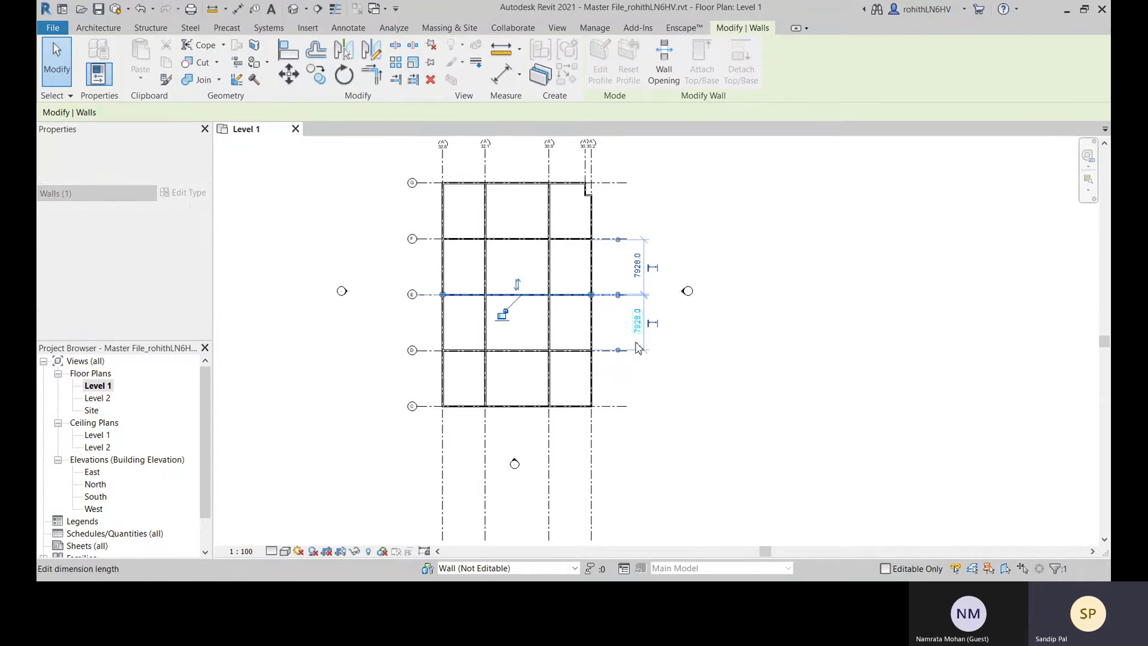
click(797, 395)
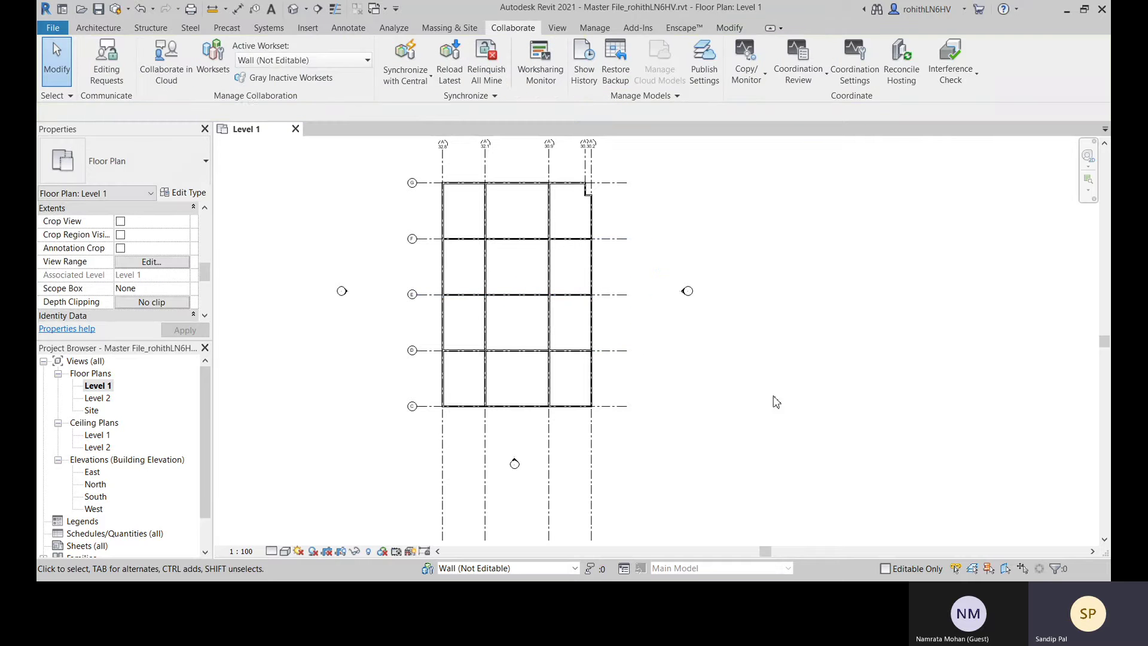
Check the workset borrowers, then inspect the workset and editing-owner properties of the horizontal wall on gridline E
click(213, 63)
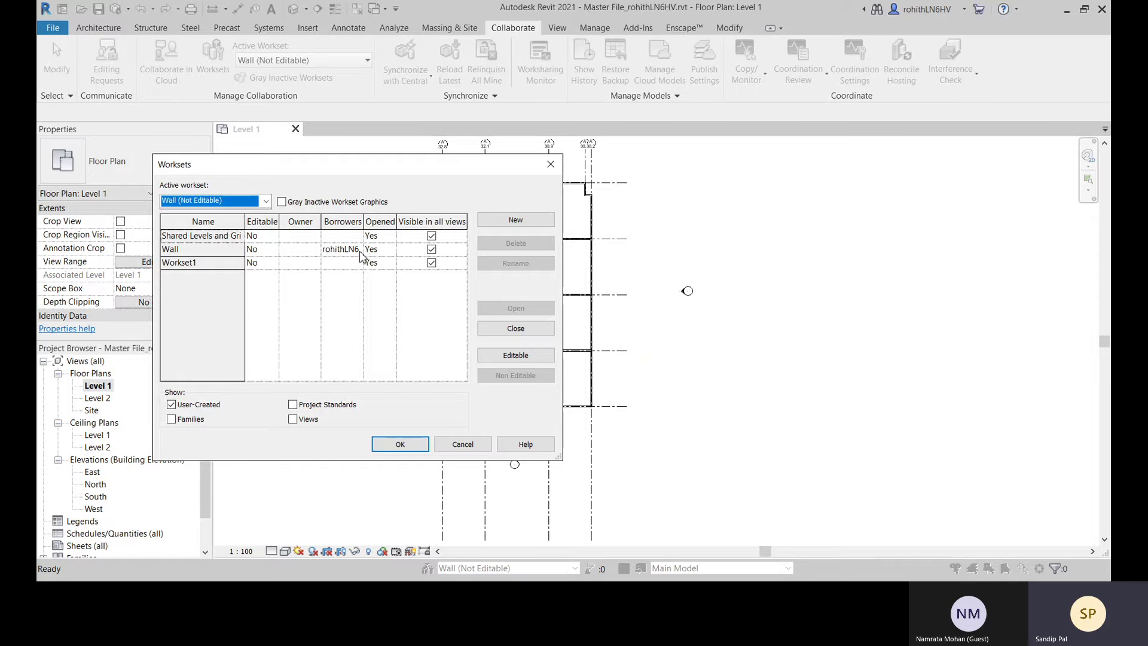
click(461, 444)
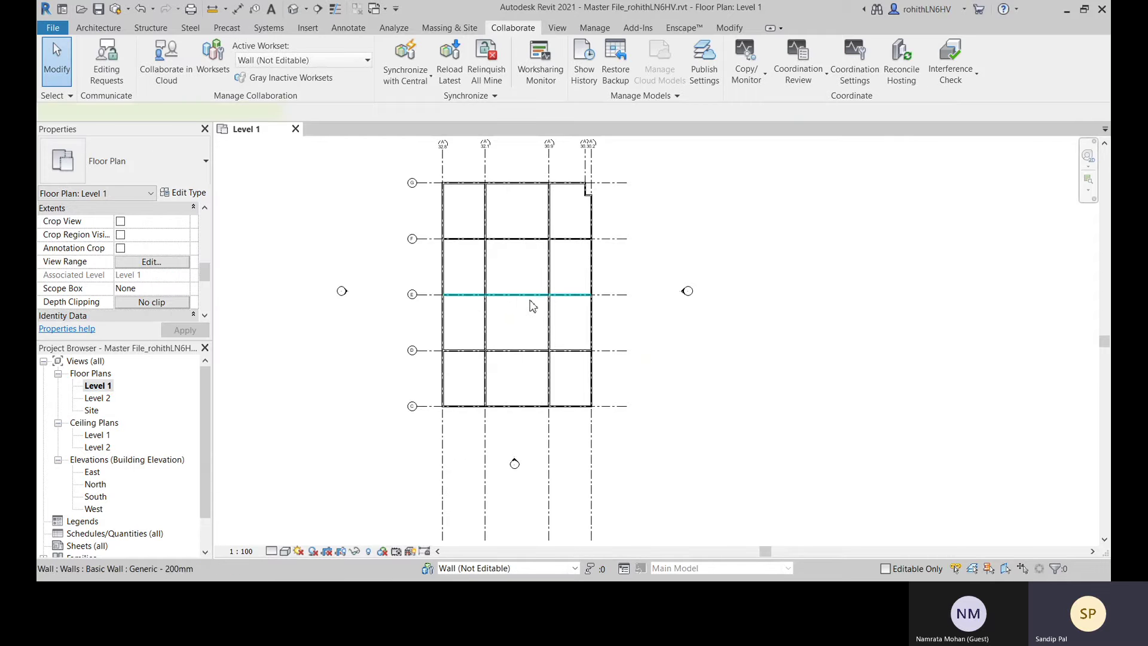
click(532, 305)
click(793, 247)
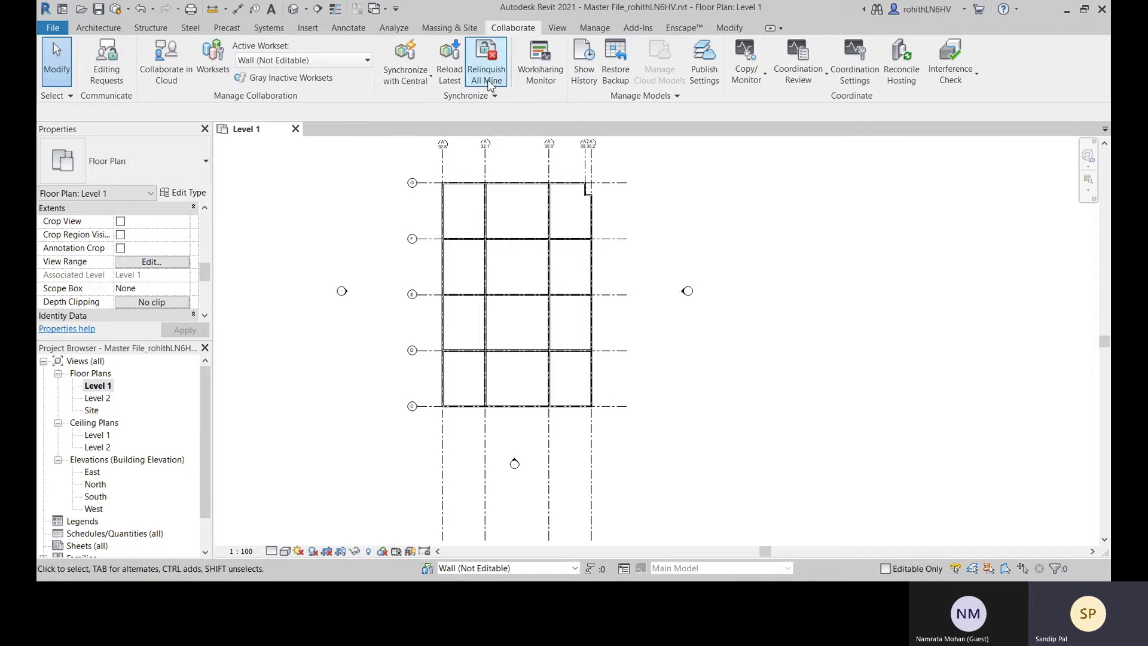
click(521, 297)
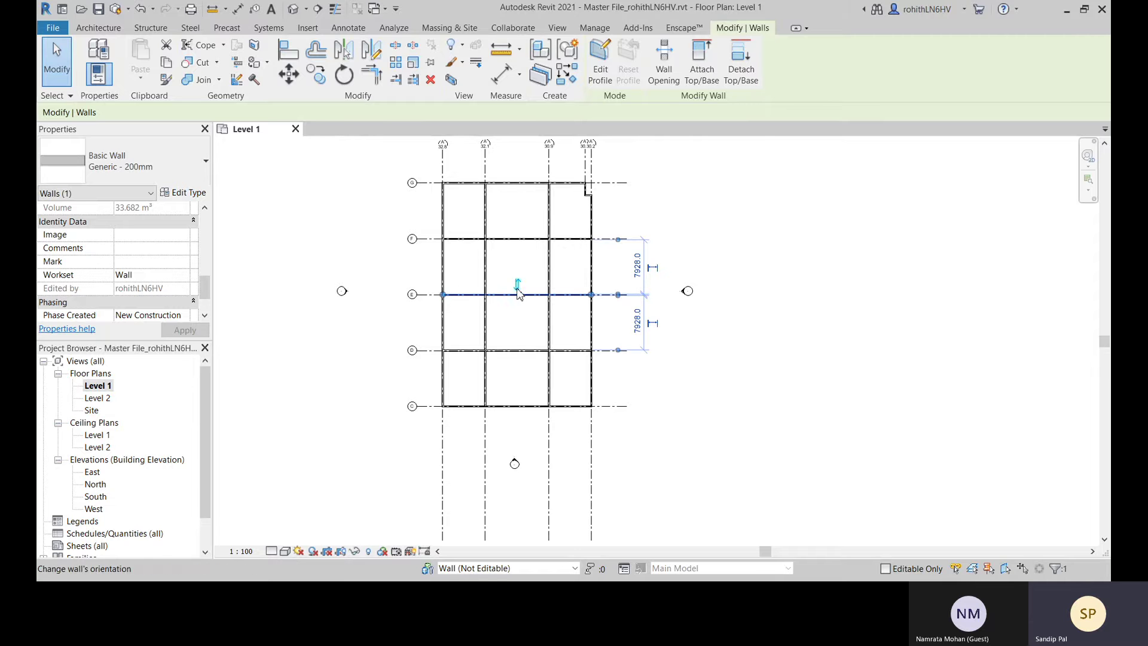
click(751, 394)
click(511, 298)
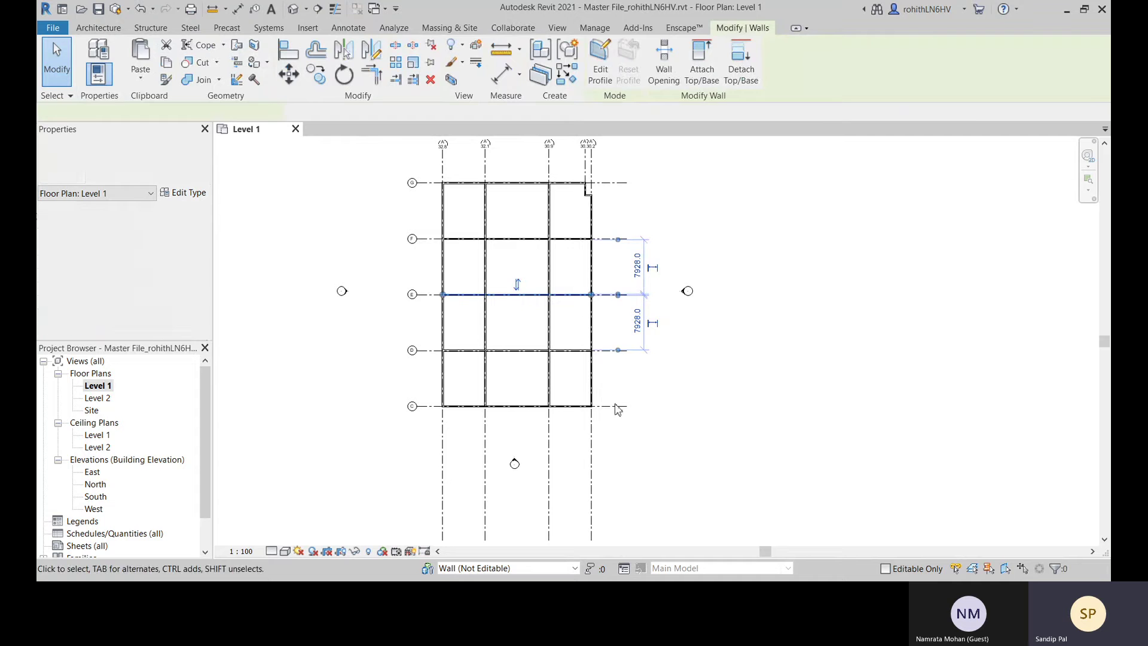
middle_drag(529, 314, 530, 295)
scroll(528, 294, up, 3)
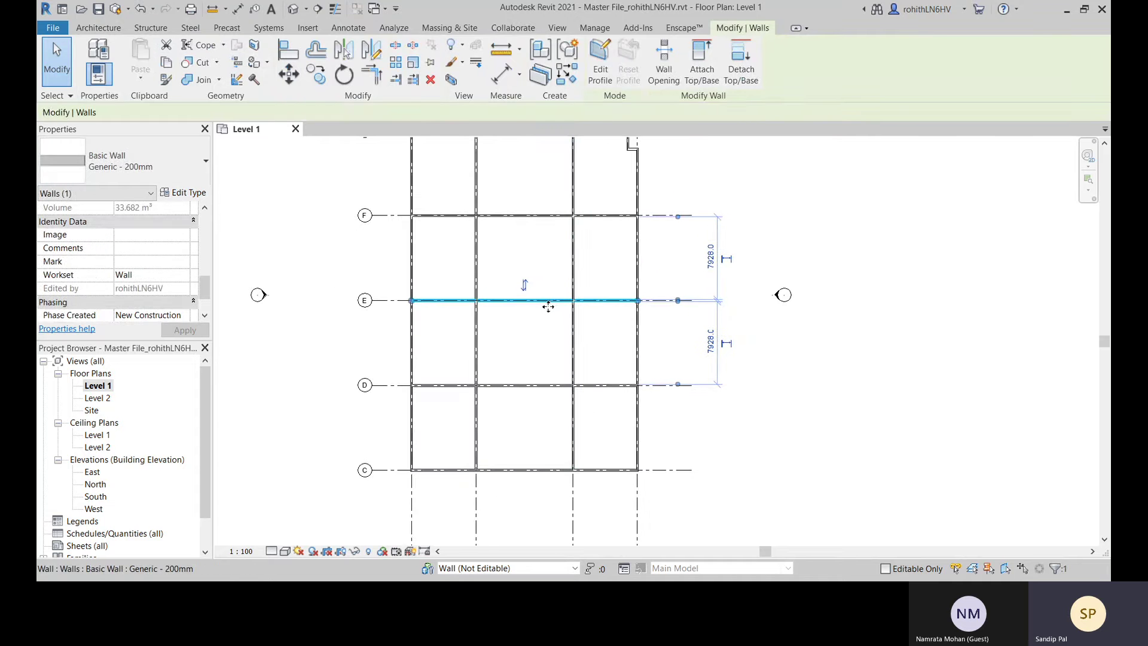
click(784, 427)
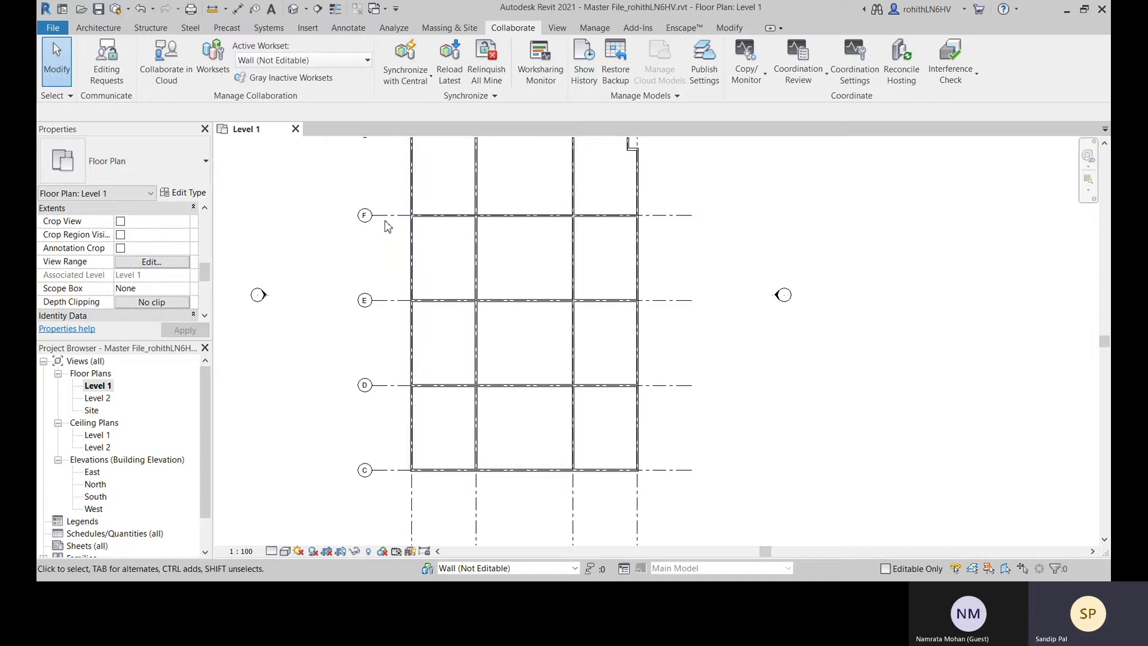
Review the editing requests, checking both others' pending requests and your own pending requests
middle_drag(275, 308, 315, 250)
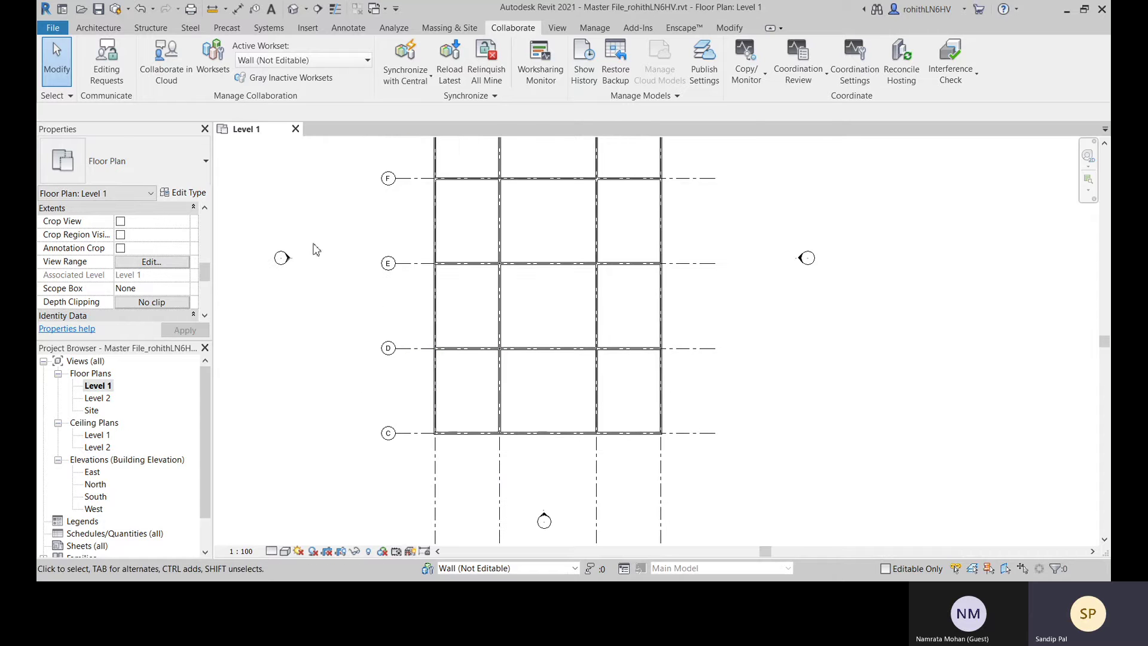
click(101, 72)
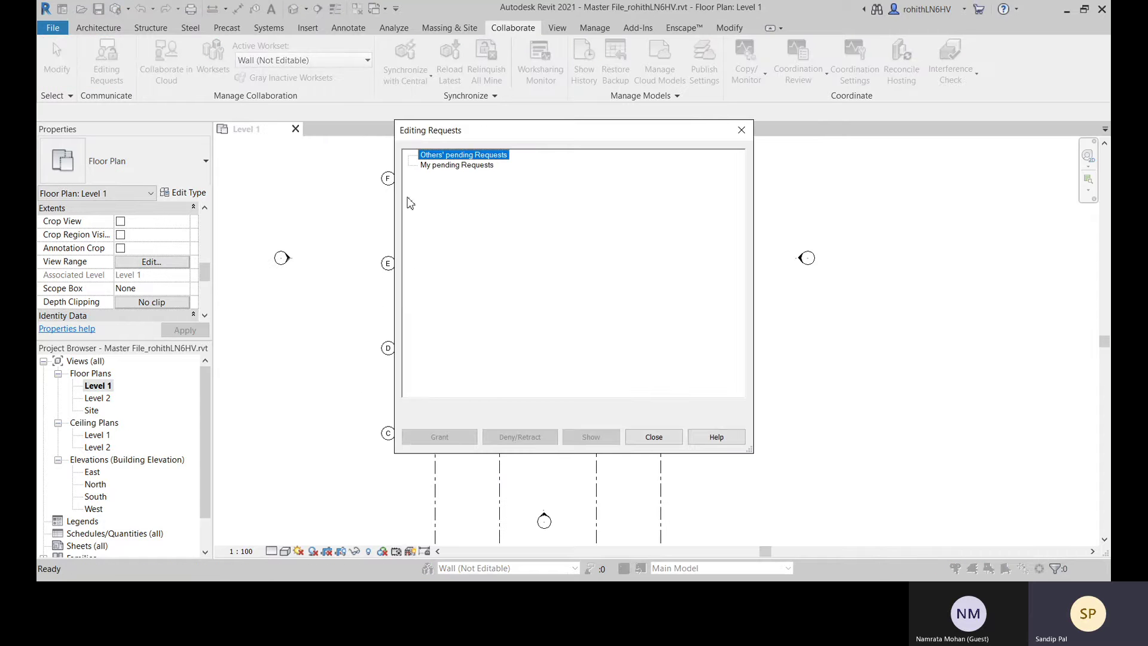
click(440, 166)
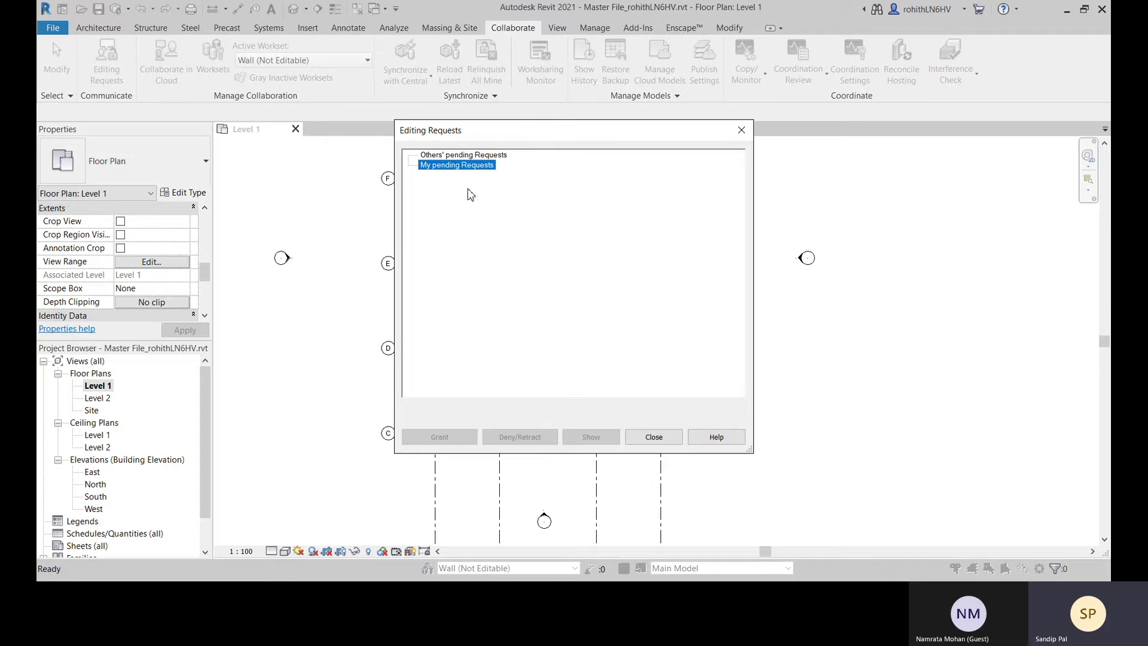
click(468, 158)
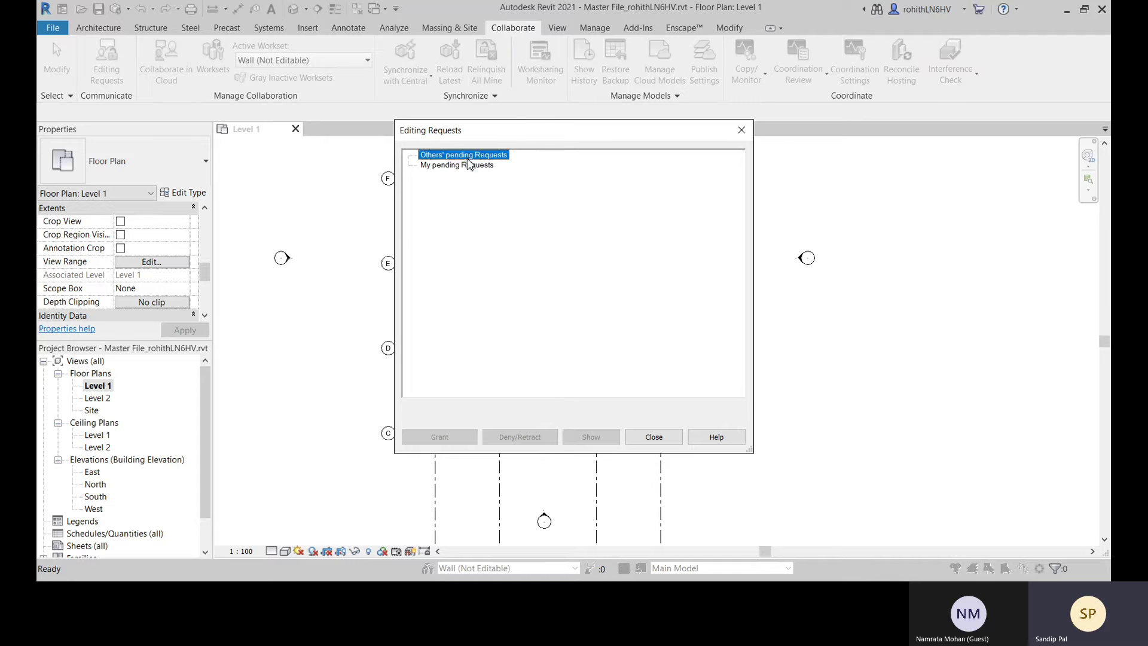
click(446, 167)
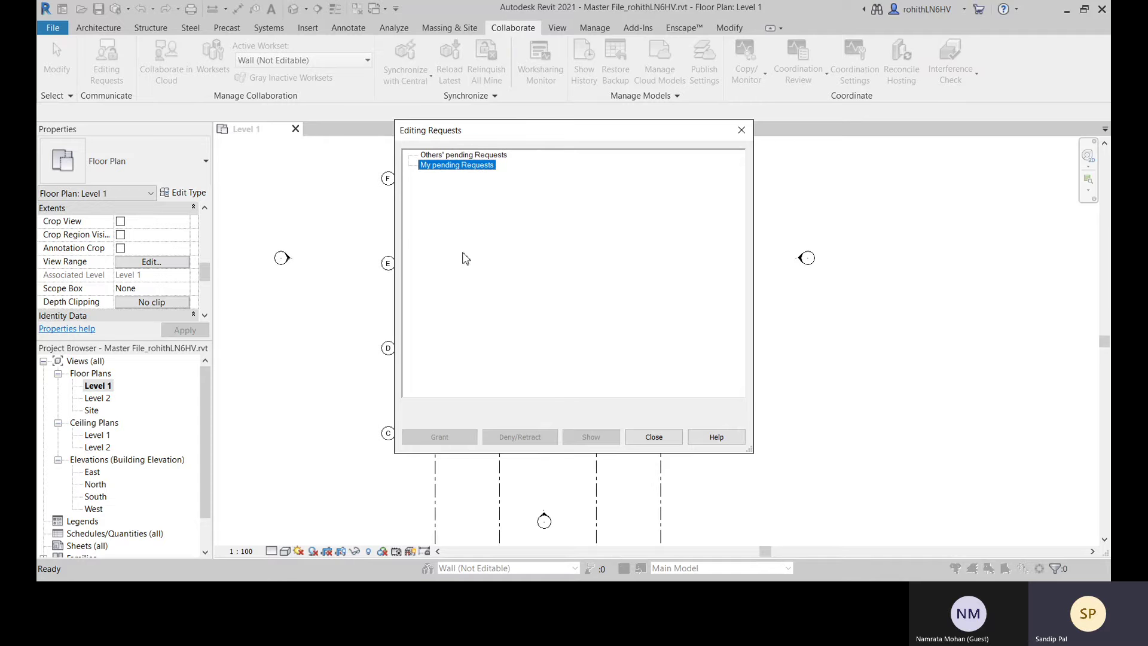
click(657, 441)
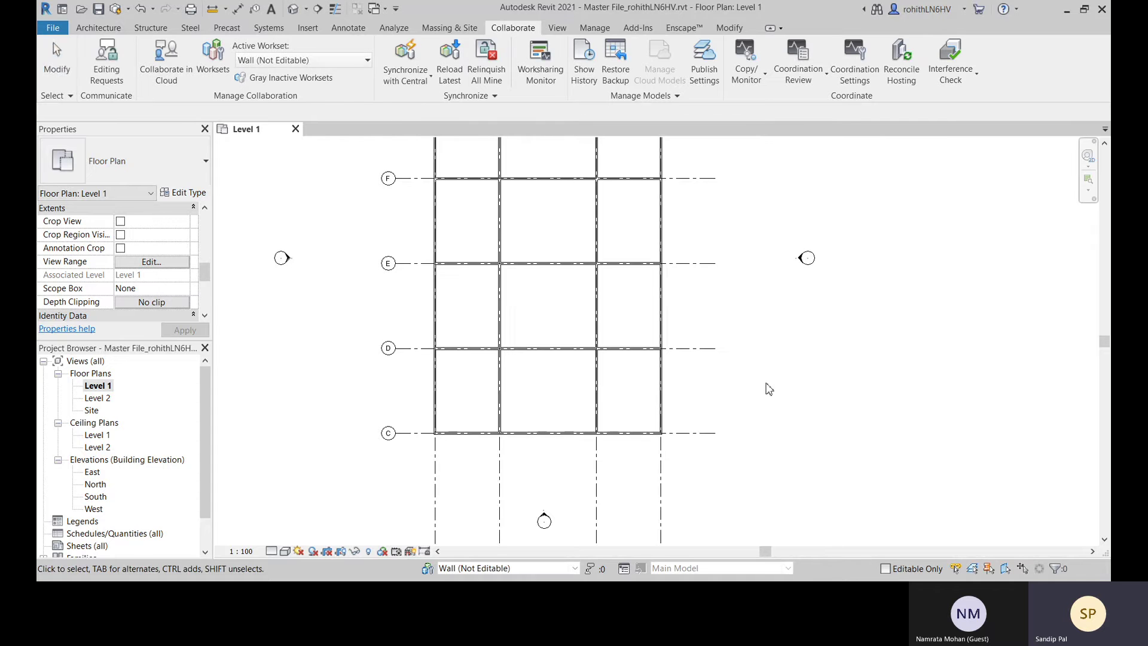
Make the third vertical wall from the west editable as an individual element in the Level 1 plan
click(530, 266)
middle_drag(806, 358, 760, 387)
click(745, 398)
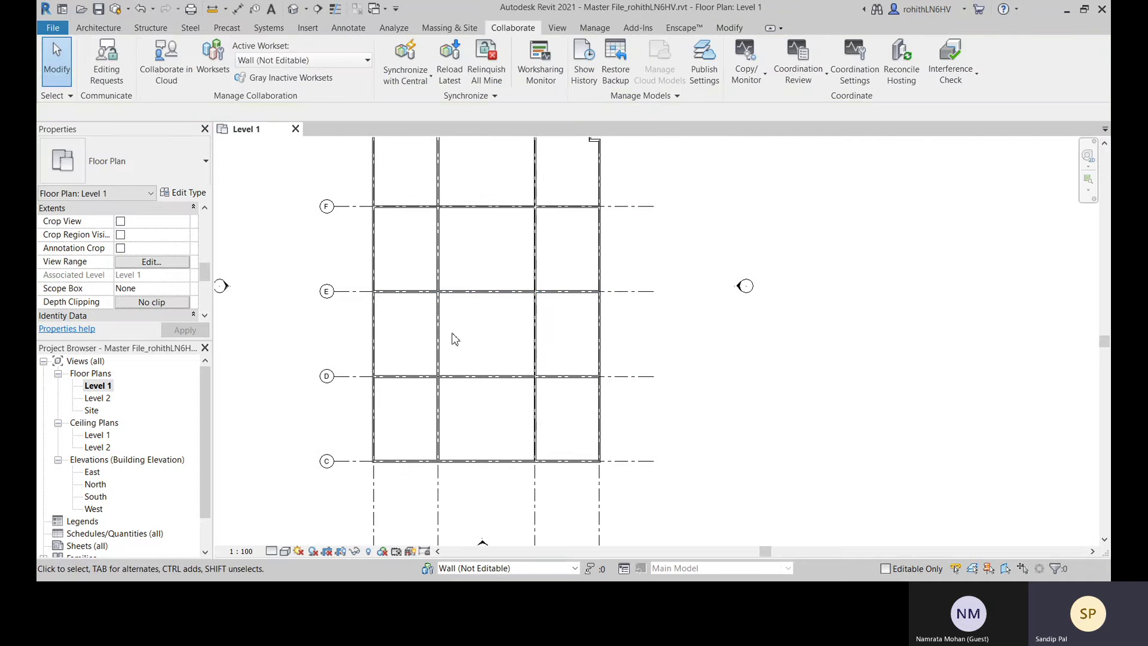
click(488, 291)
click(535, 351)
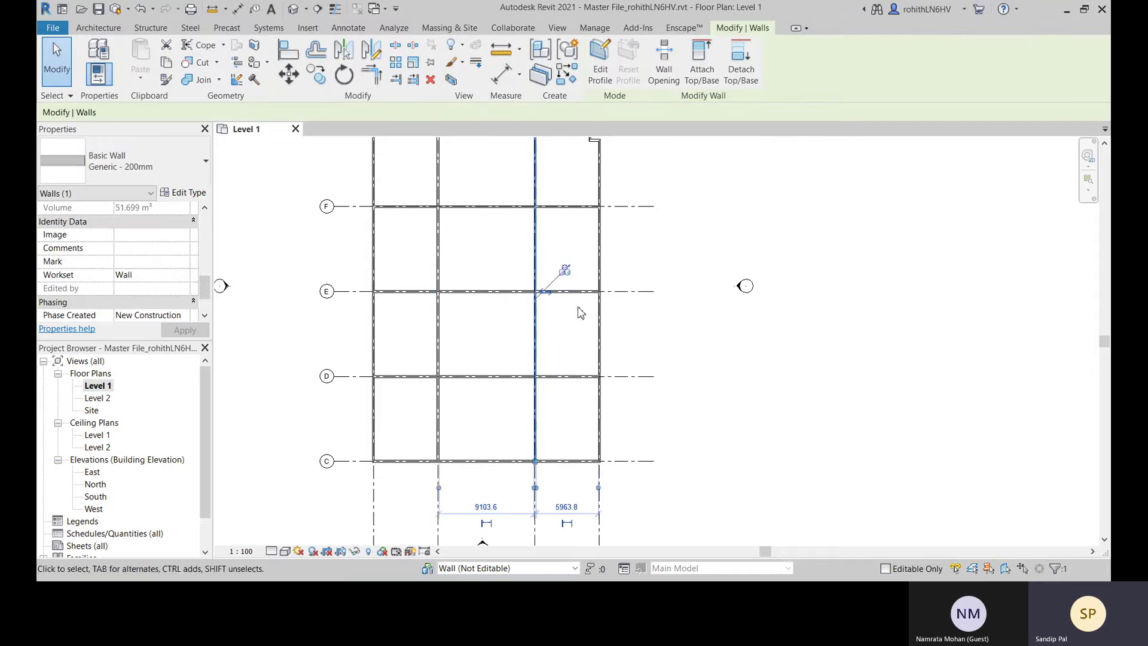
click(565, 272)
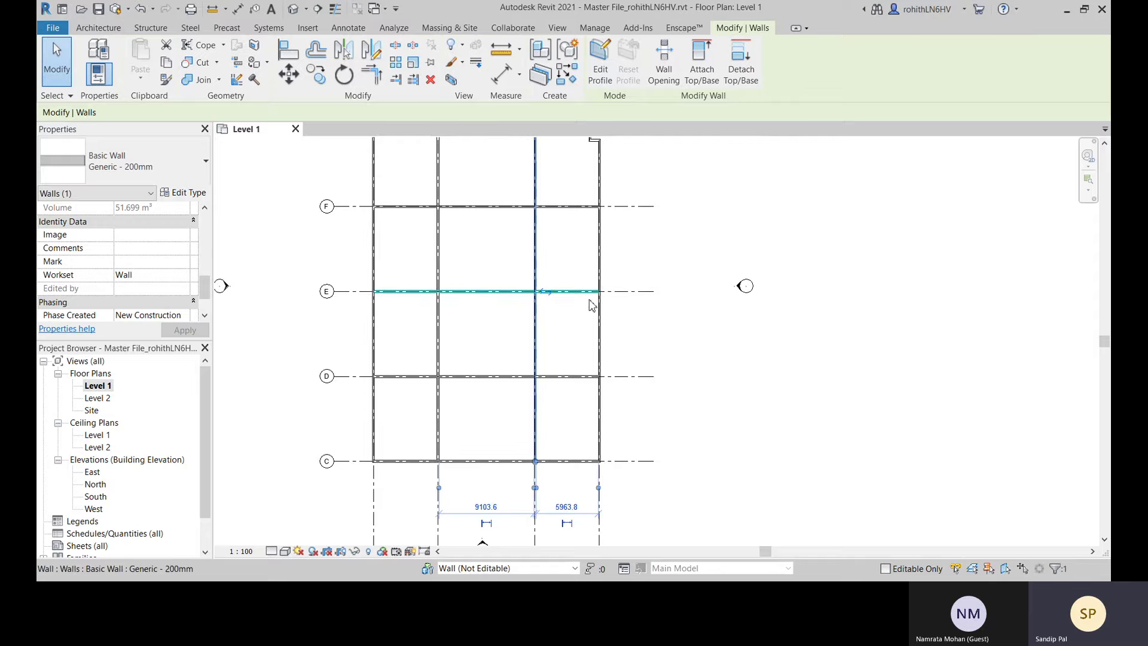
click(688, 268)
Try moving the third vertical wall west off its gridline, first to 8000 and again to 9000 from the east wall
click(536, 252)
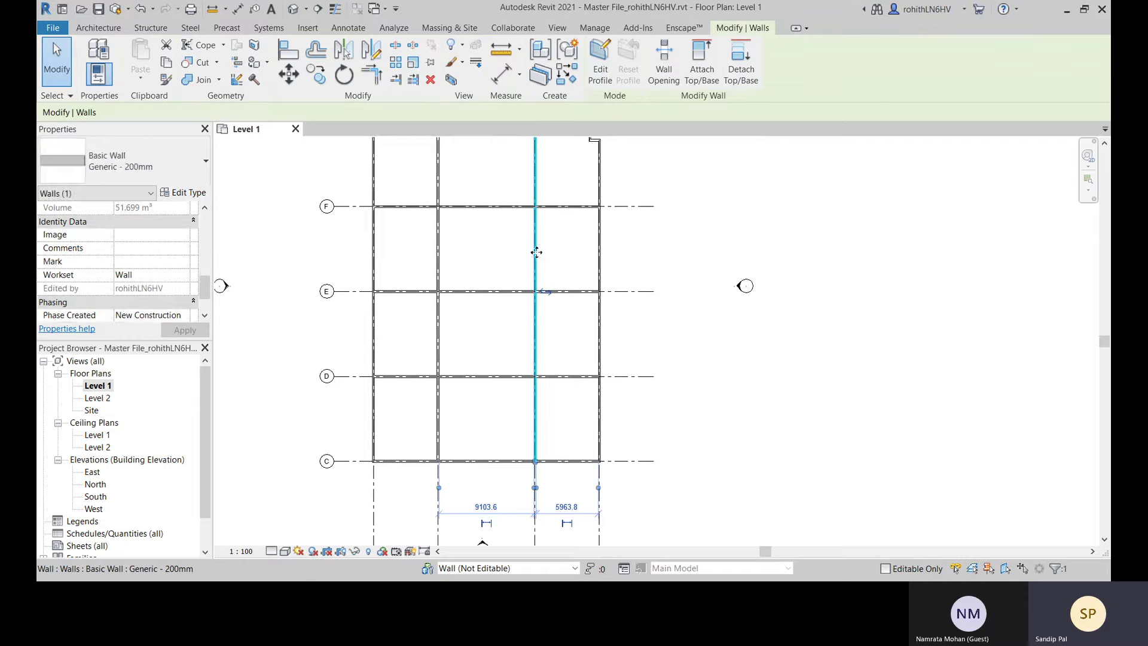
drag(536, 252, 511, 256)
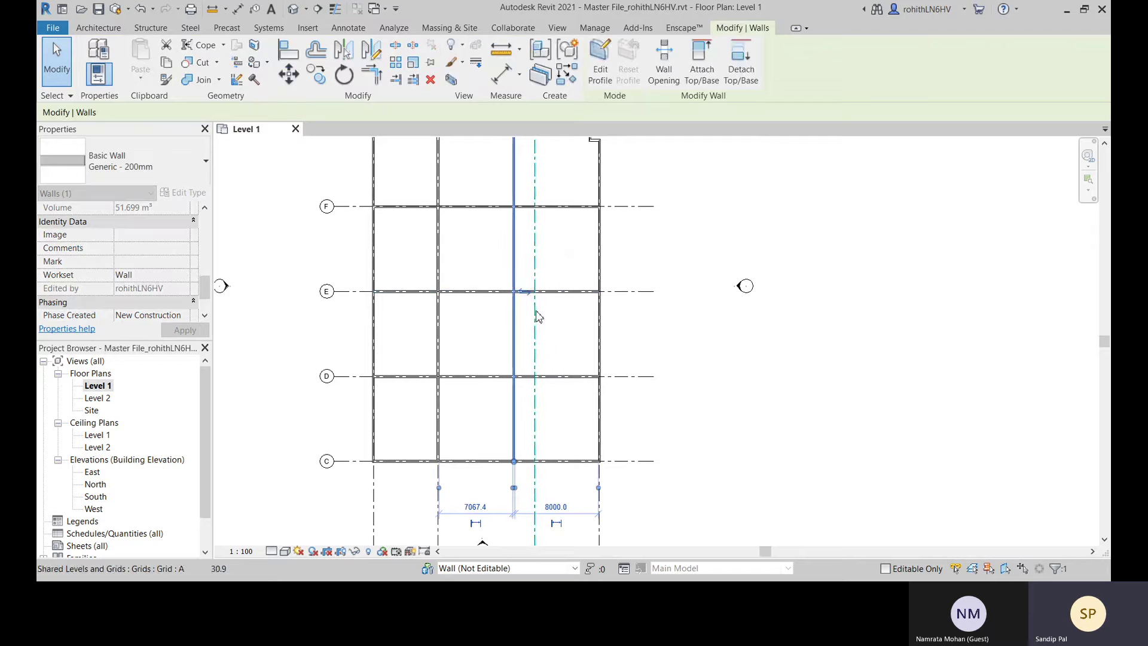
key(Escape)
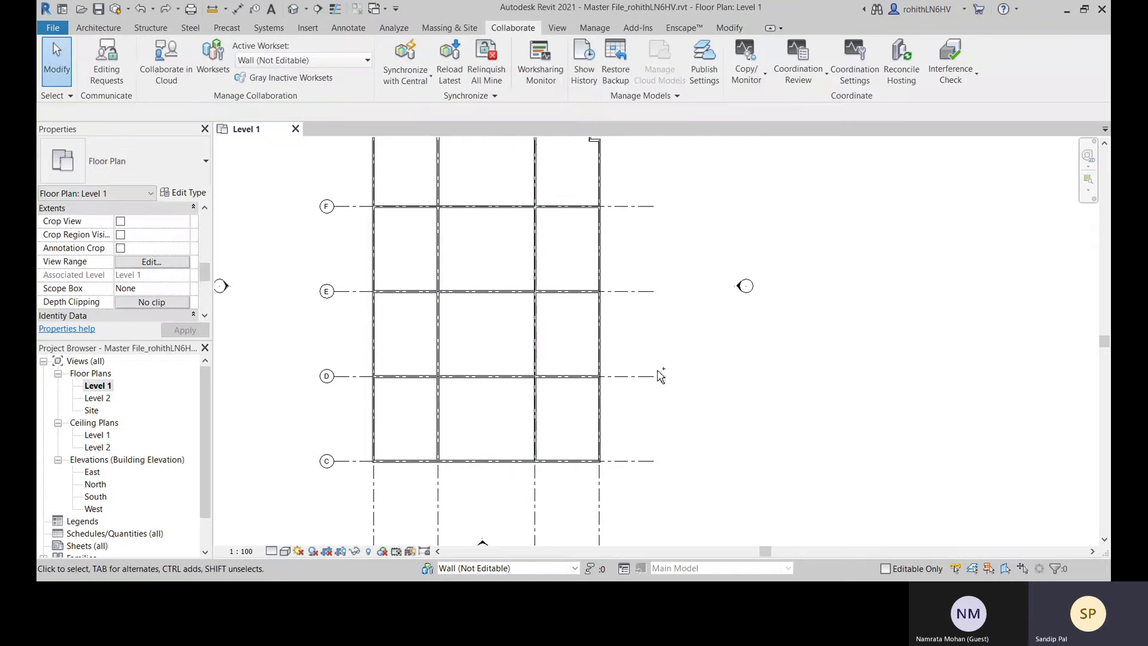
click(537, 312)
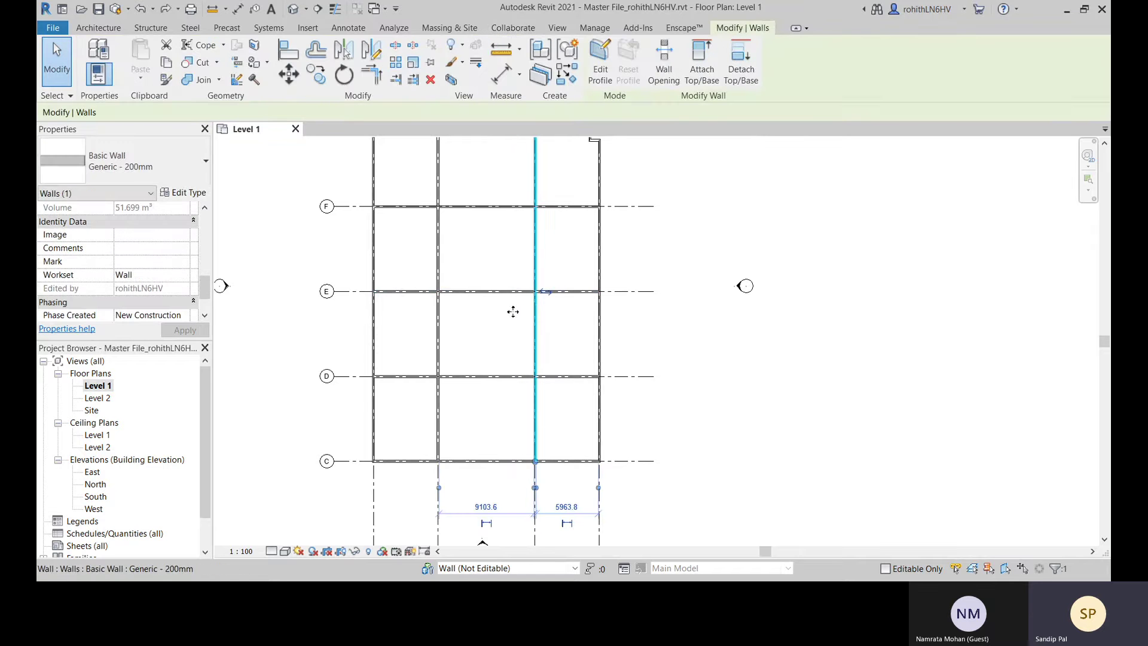
drag(513, 312, 482, 312)
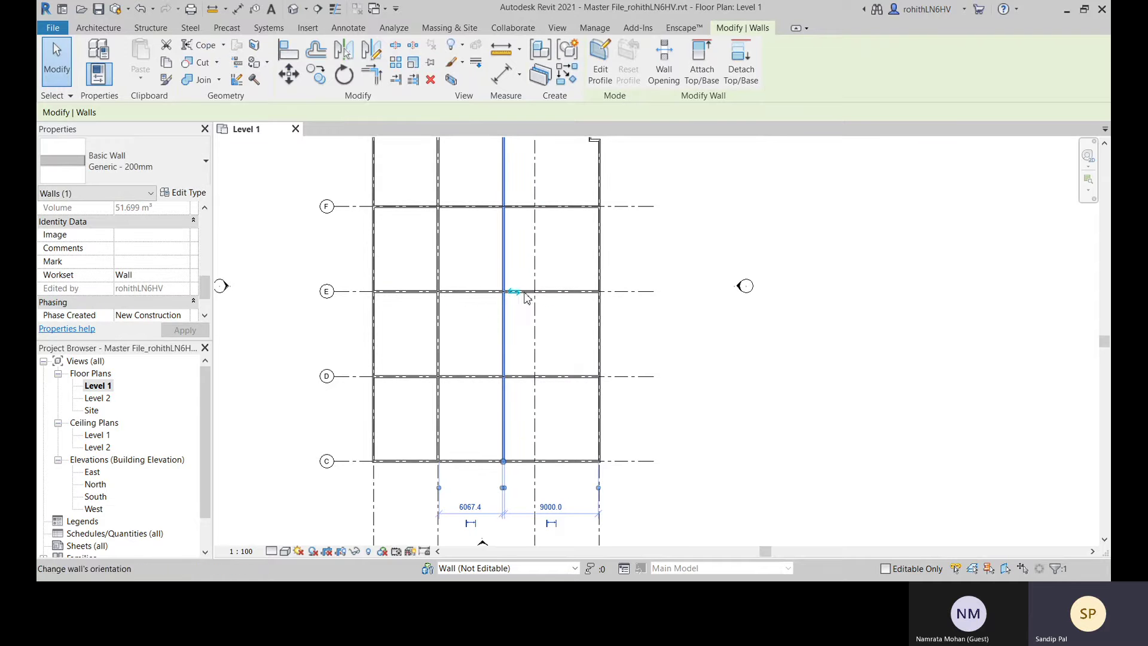
click(687, 380)
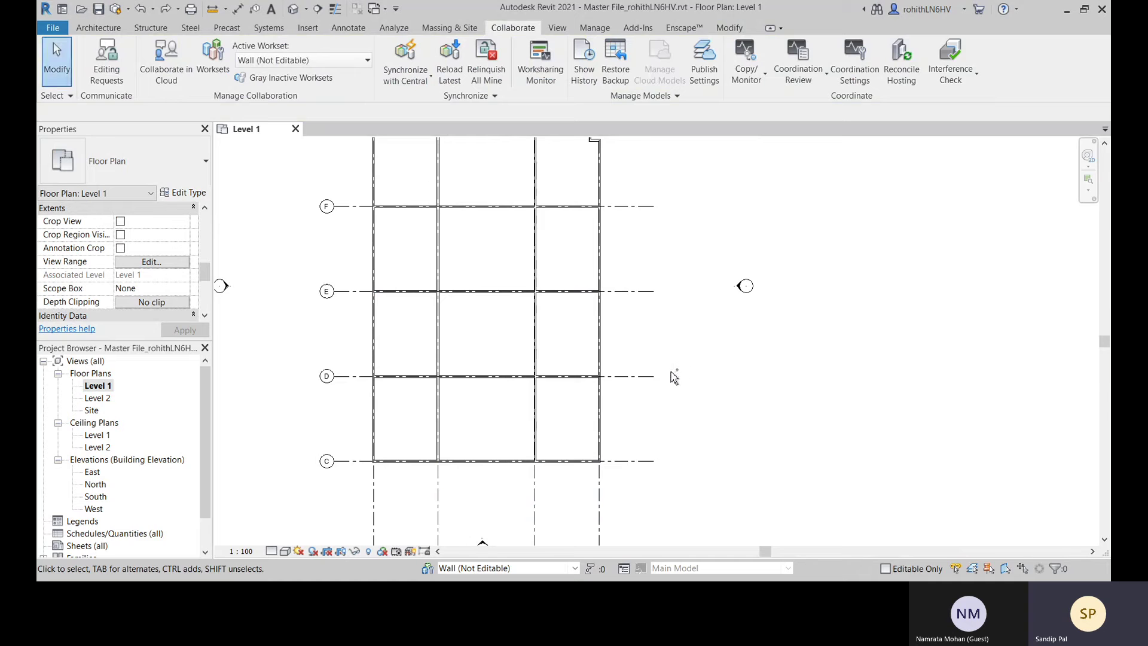
Turn off Visible in all views for the Wall workset and apply the change
scroll(674, 376, down, 1)
middle_drag(660, 362, 651, 381)
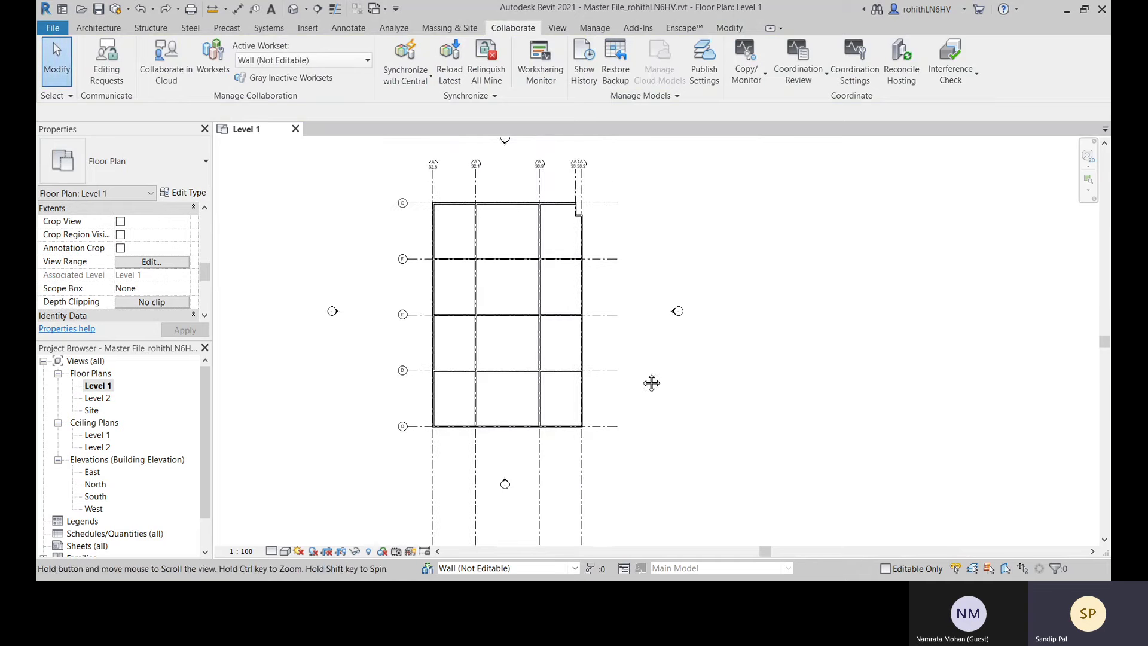
click(213, 56)
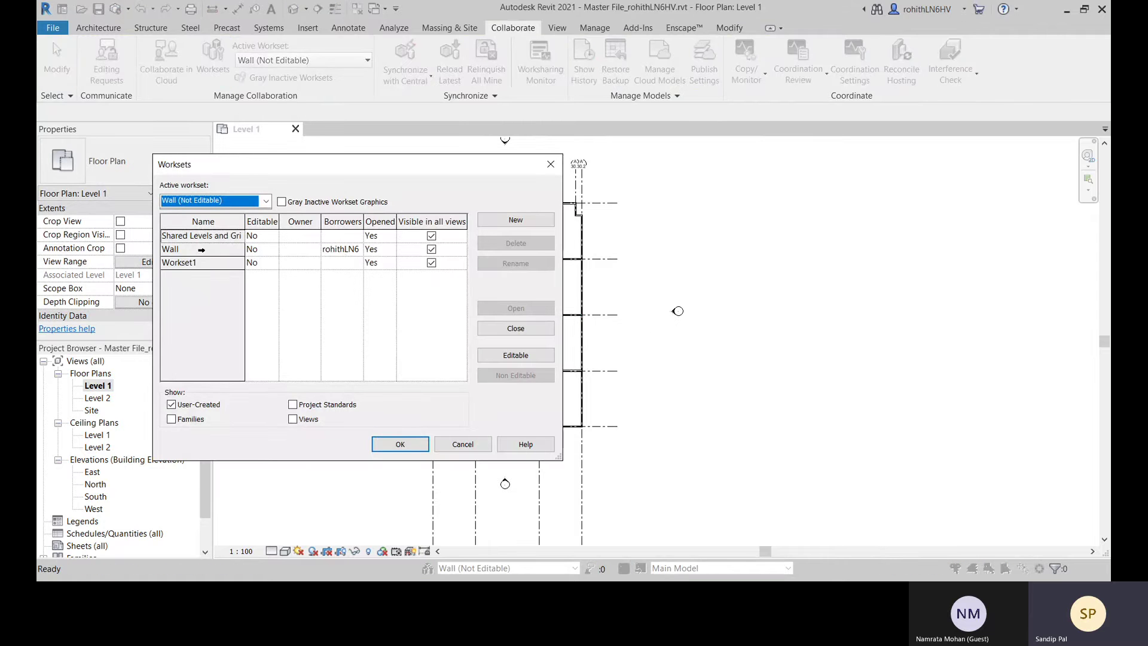
click(351, 254)
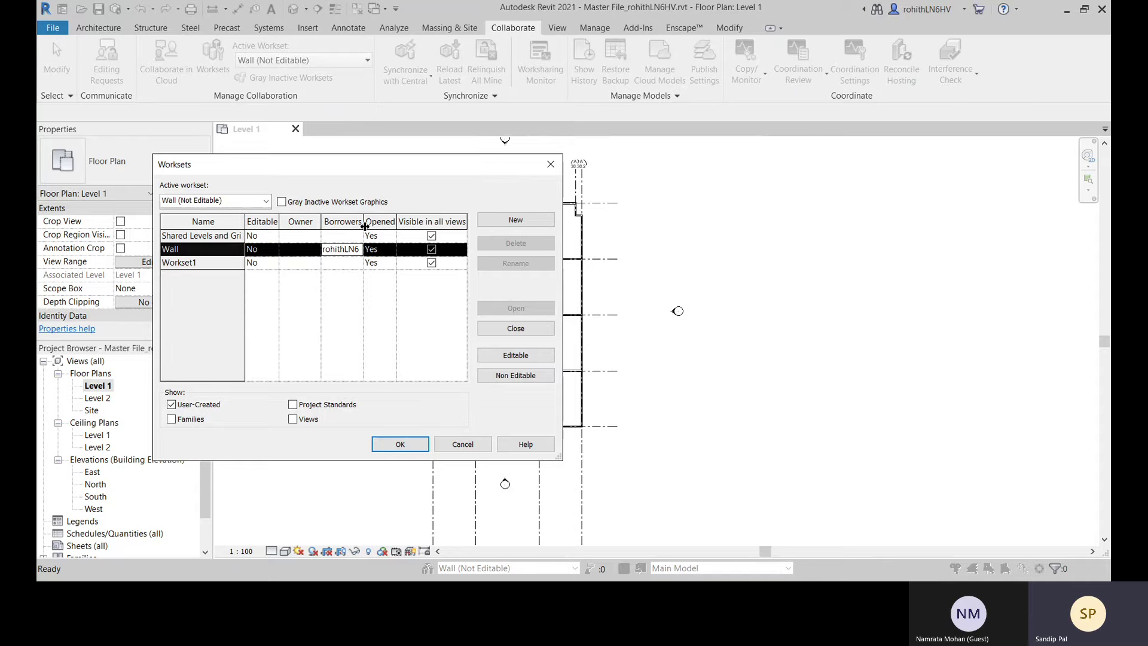
click(431, 248)
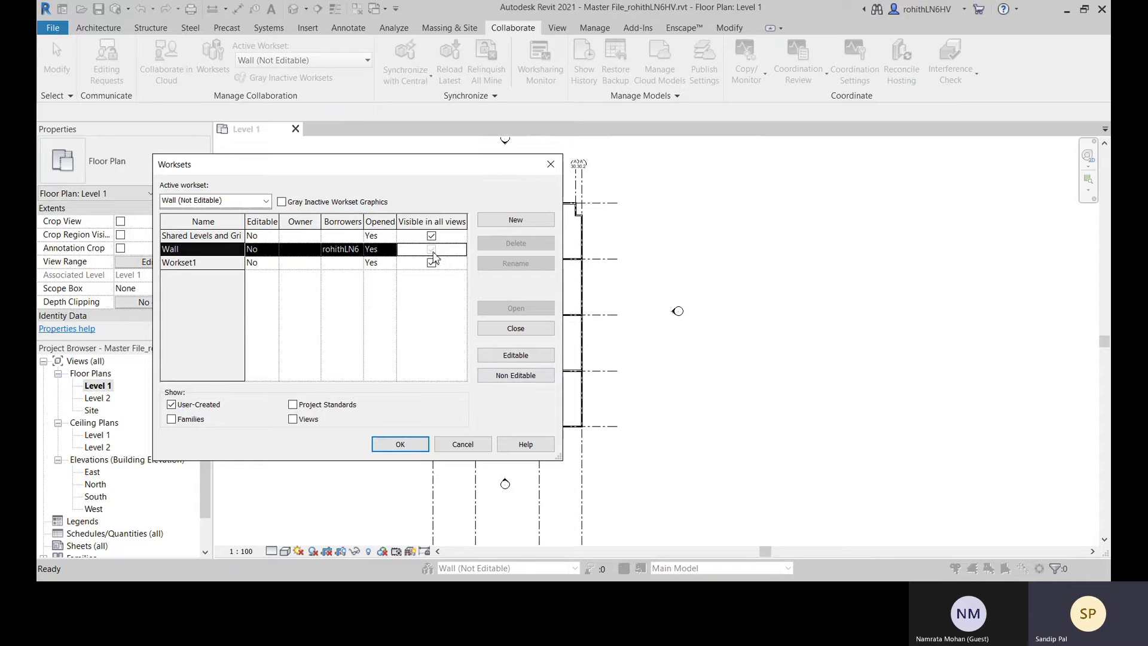
click(417, 446)
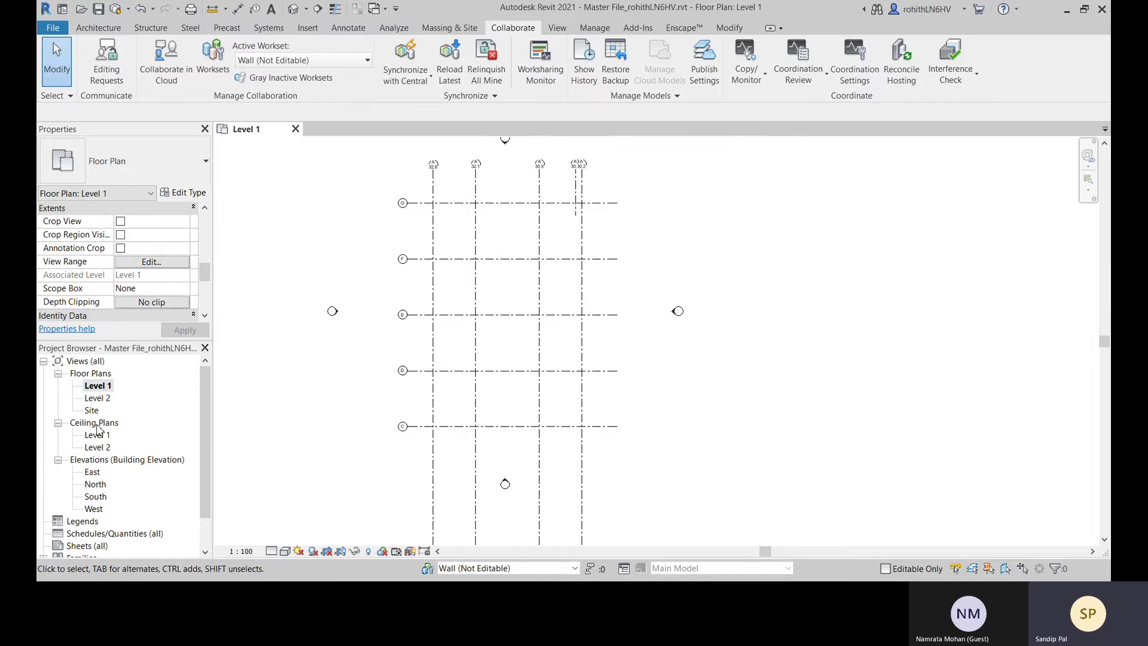
Check the Wall workset's visibility in the default 3D view and return to the Level 1 floor plan
click(293, 8)
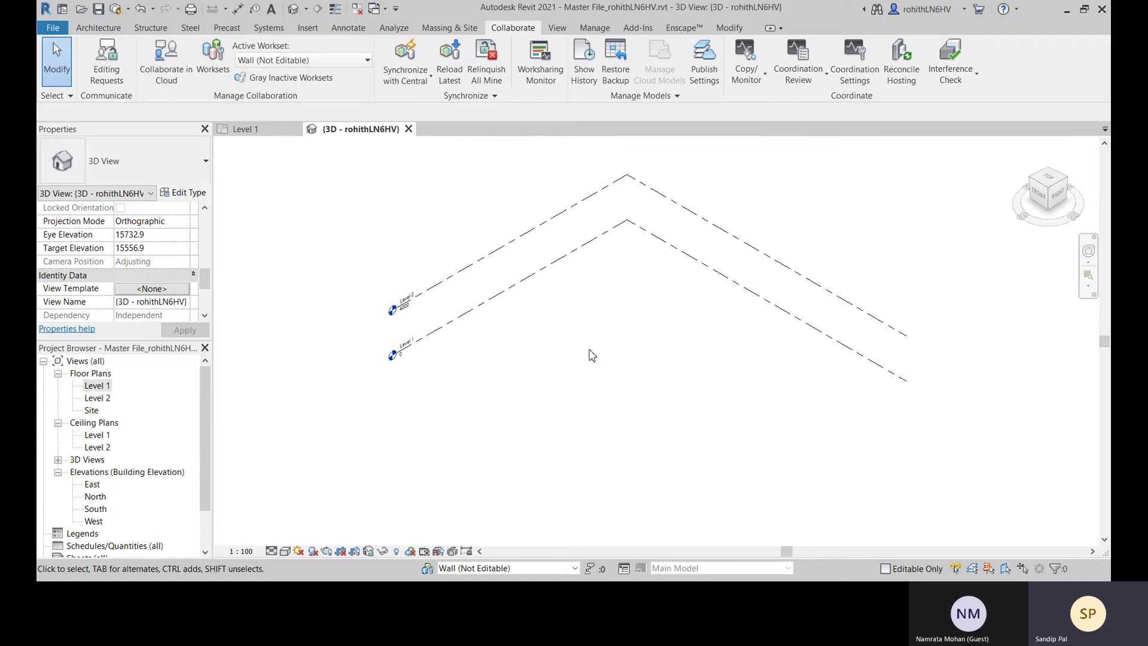
middle_drag(570, 365, 638, 341)
click(254, 129)
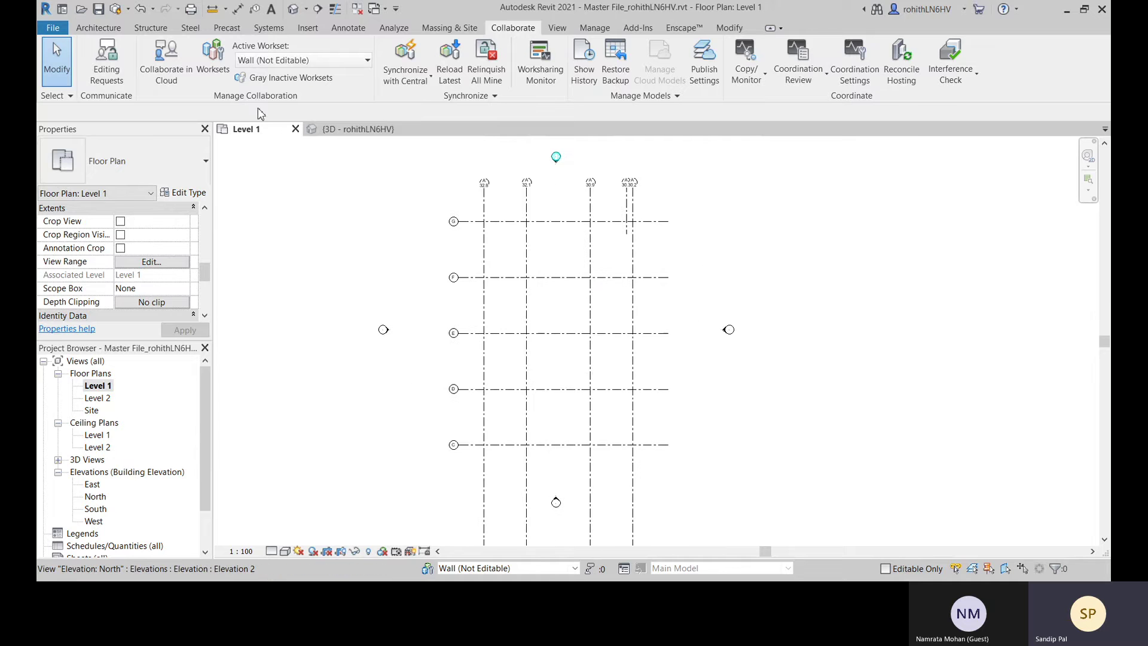
Turn Visible in all views back on for the Wall workset and make the whole workset editable
click(213, 59)
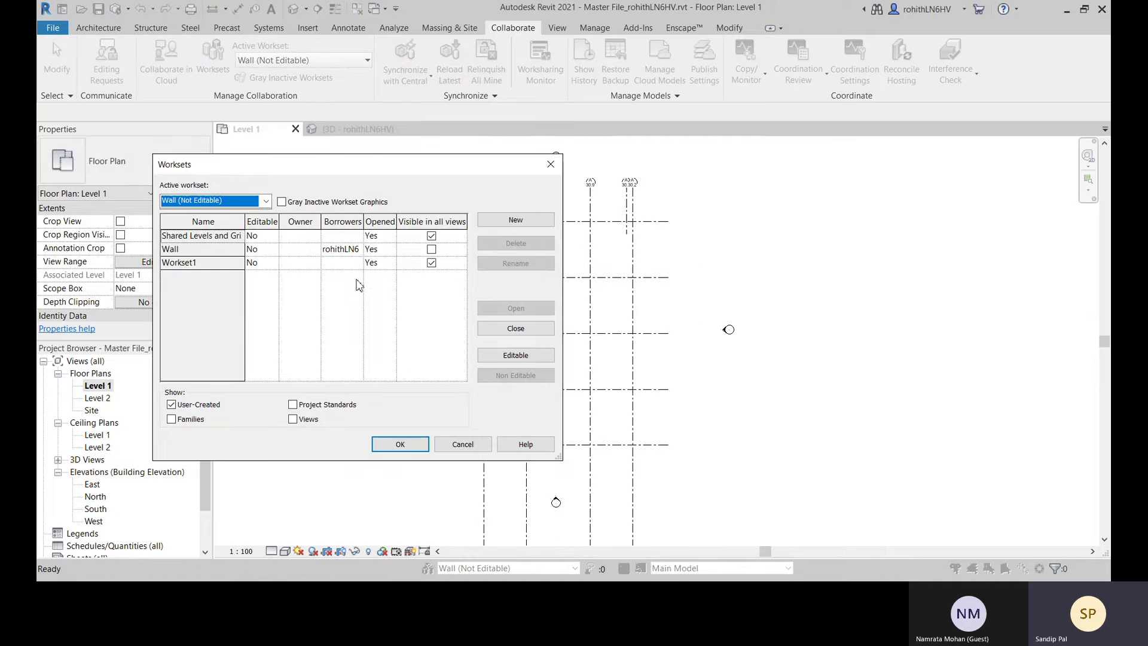
click(431, 249)
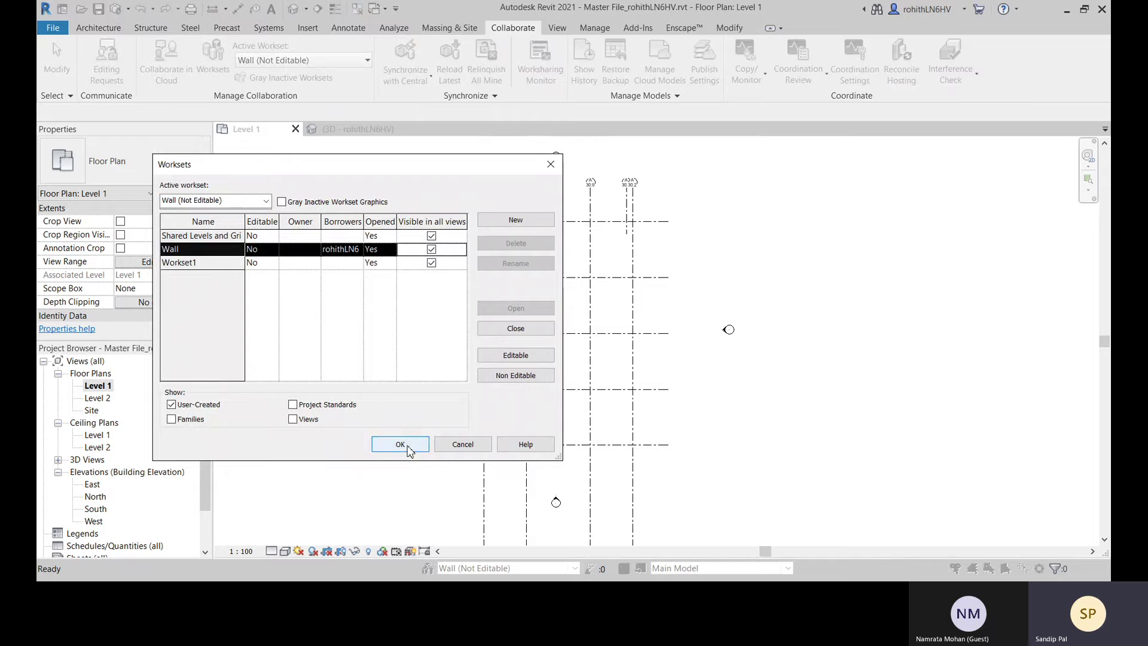
click(222, 255)
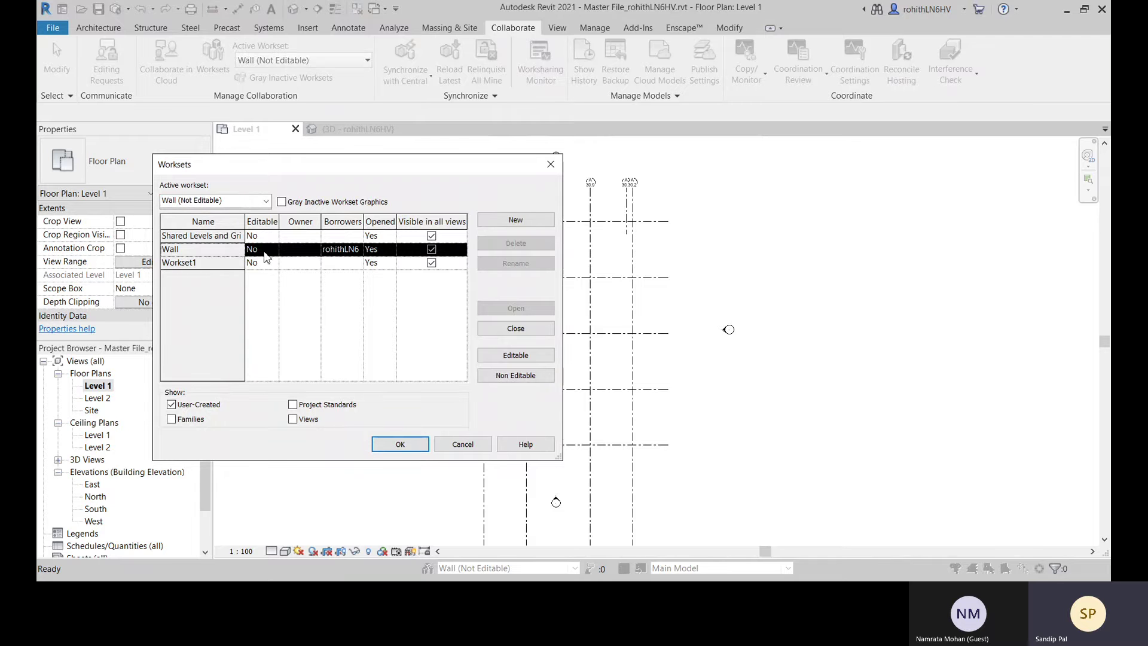
click(265, 251)
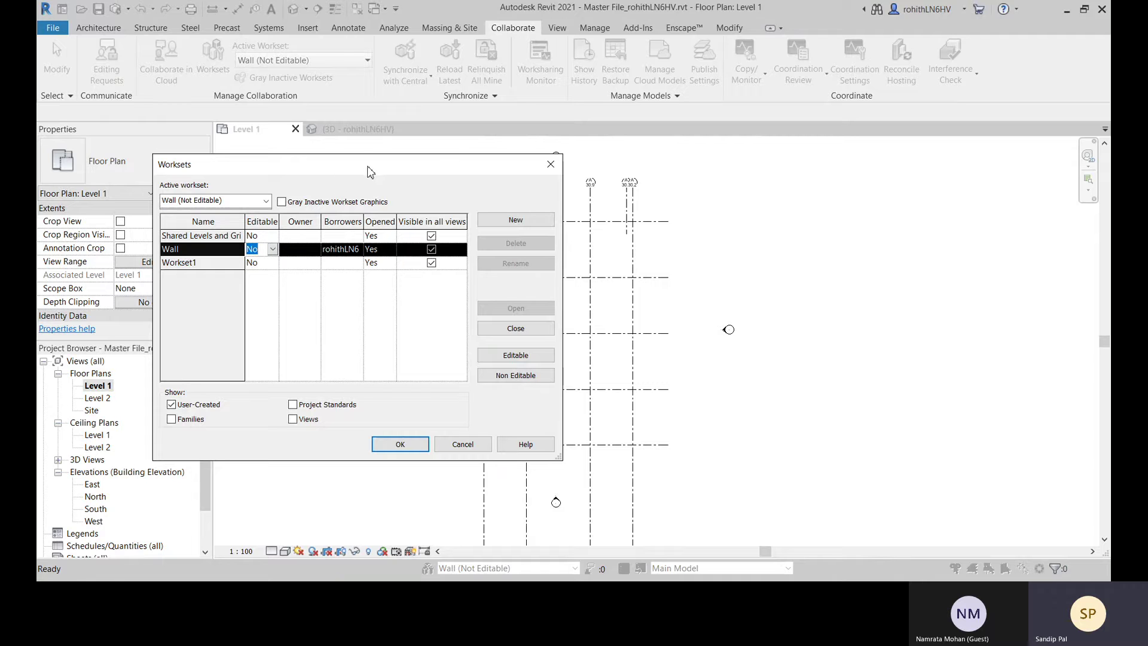
drag(366, 172, 485, 153)
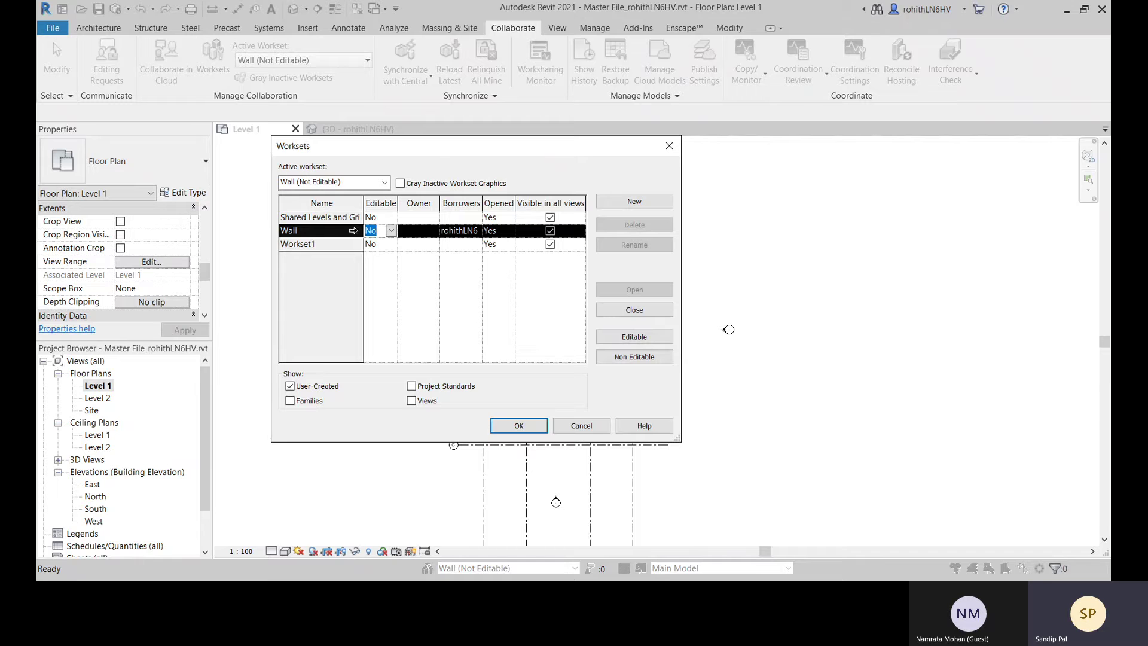
click(633, 337)
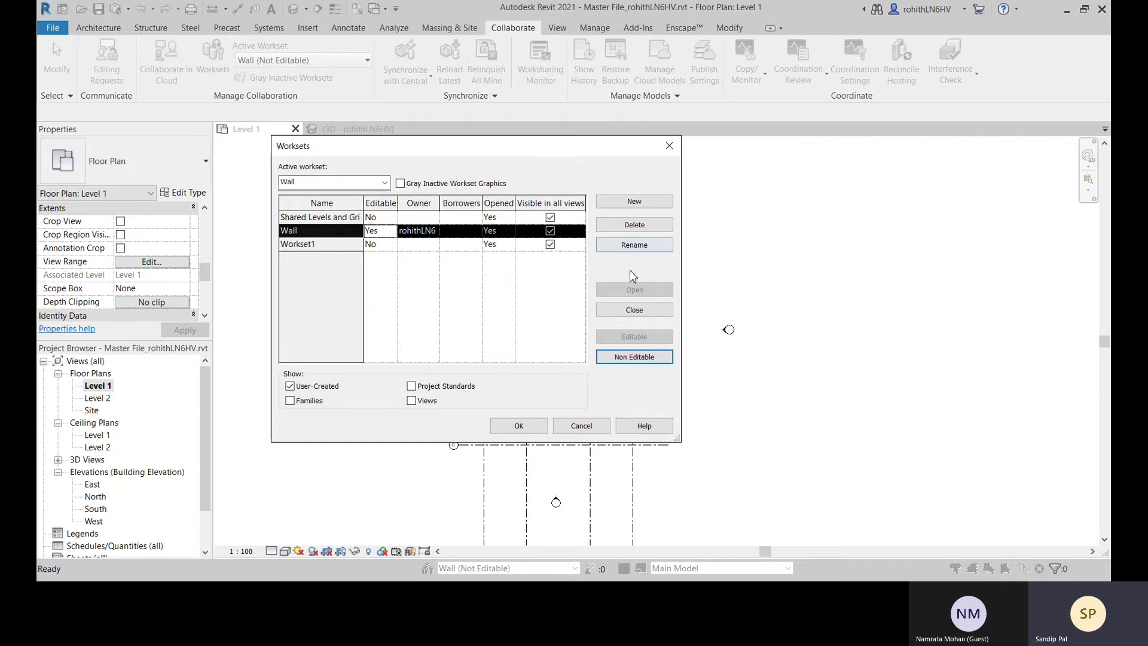
Make the Wall workset non-editable again and close the workset settings
click(643, 357)
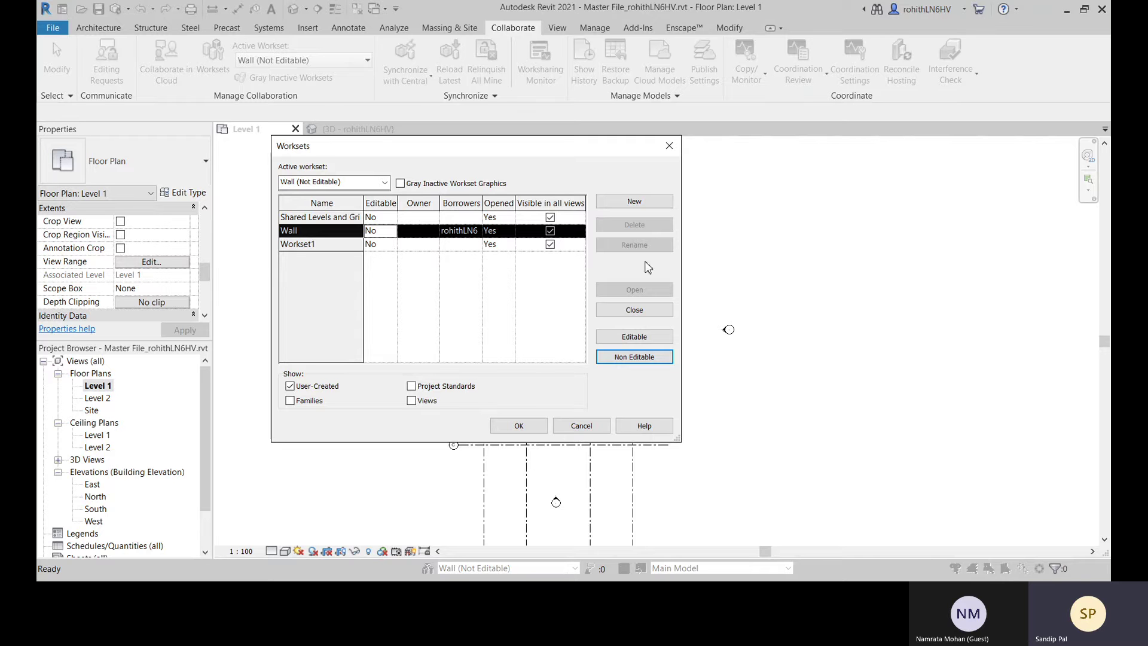
click(668, 146)
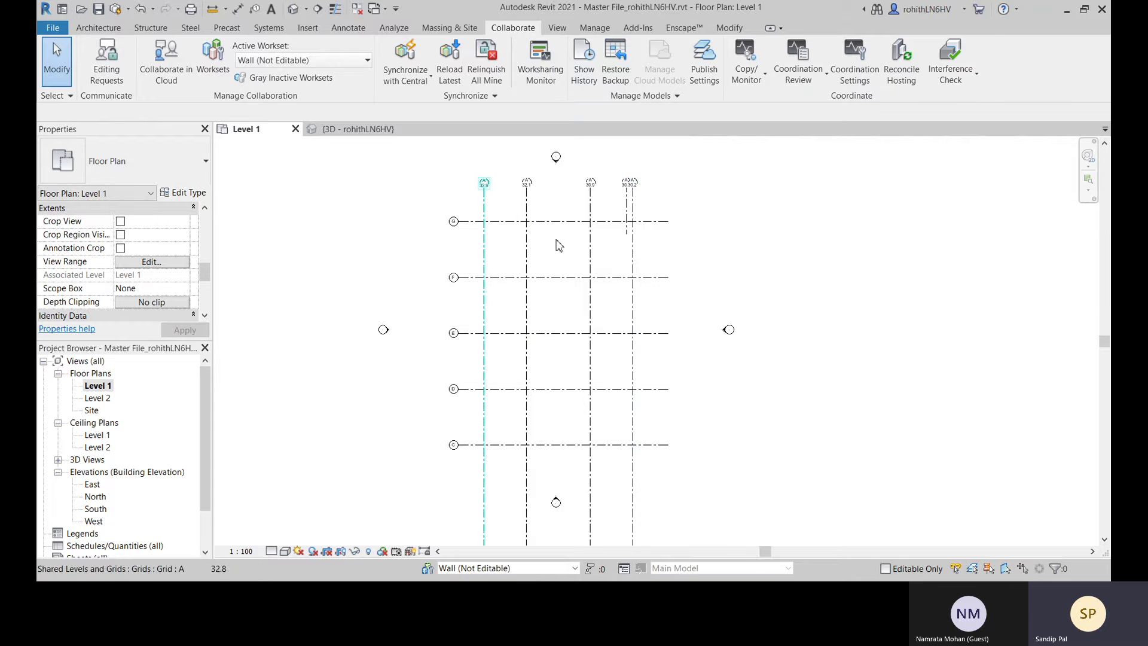
scroll(732, 401, down, 1)
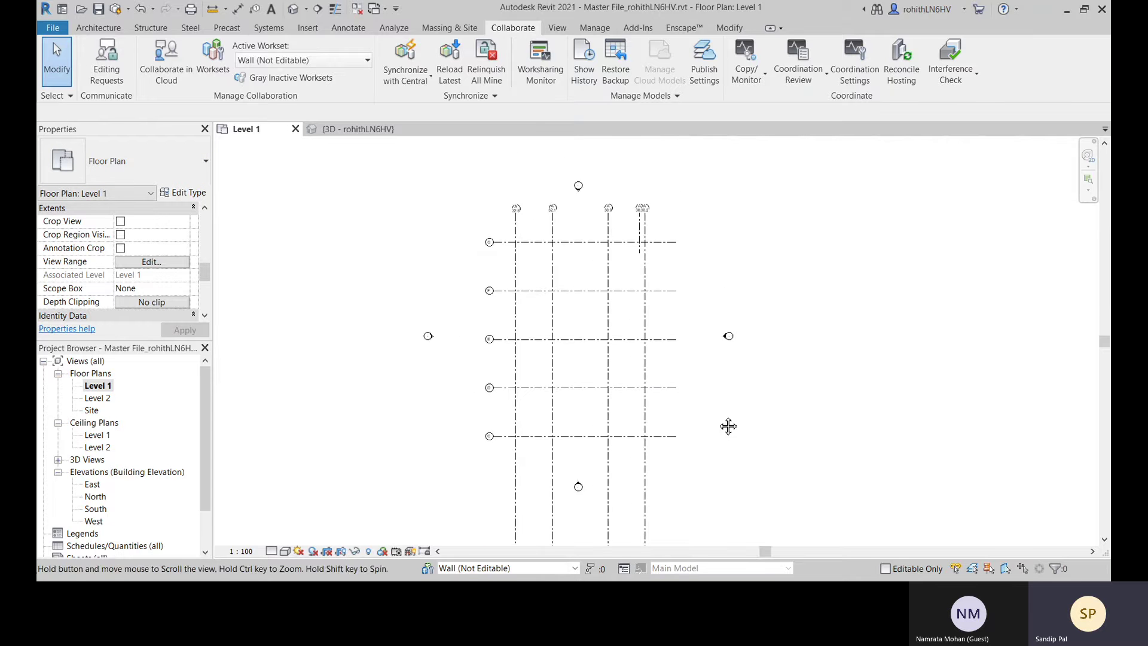
middle_drag(728, 425, 724, 401)
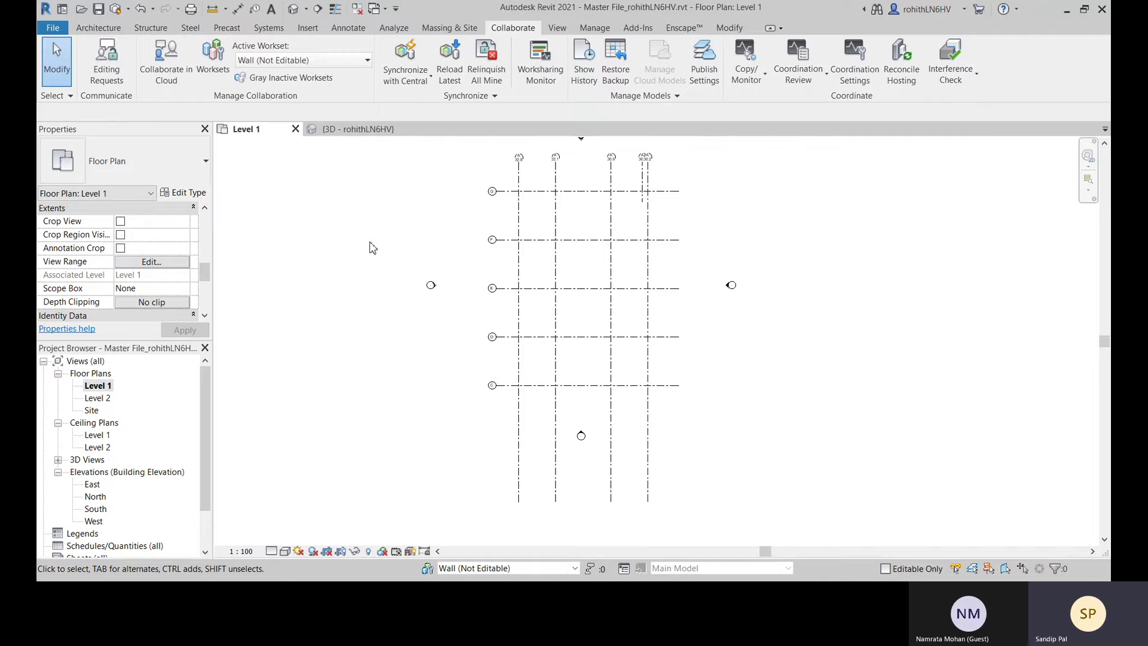
Check the pending editing requests from others and your own, and close the list
click(589, 569)
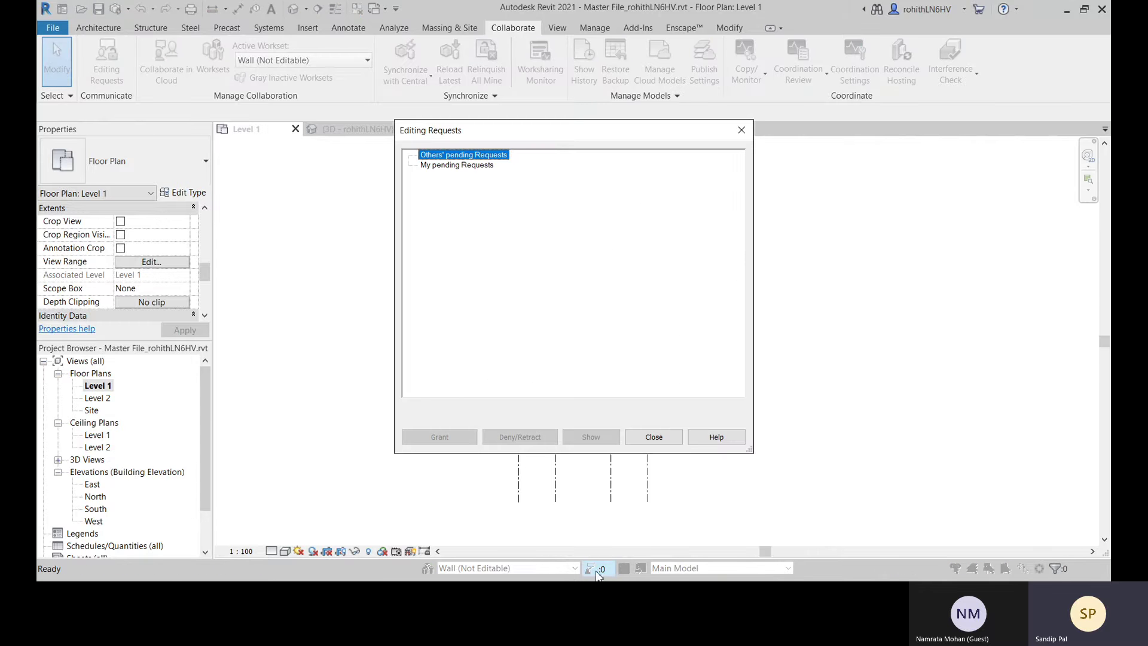
click(742, 130)
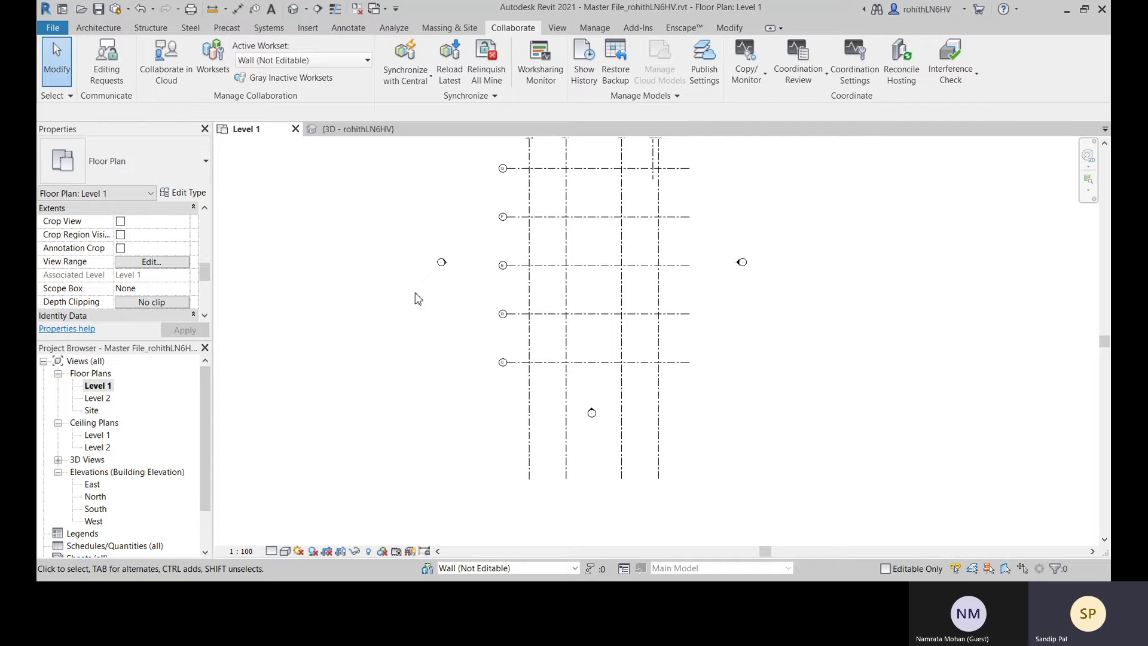
middle_drag(680, 281, 687, 313)
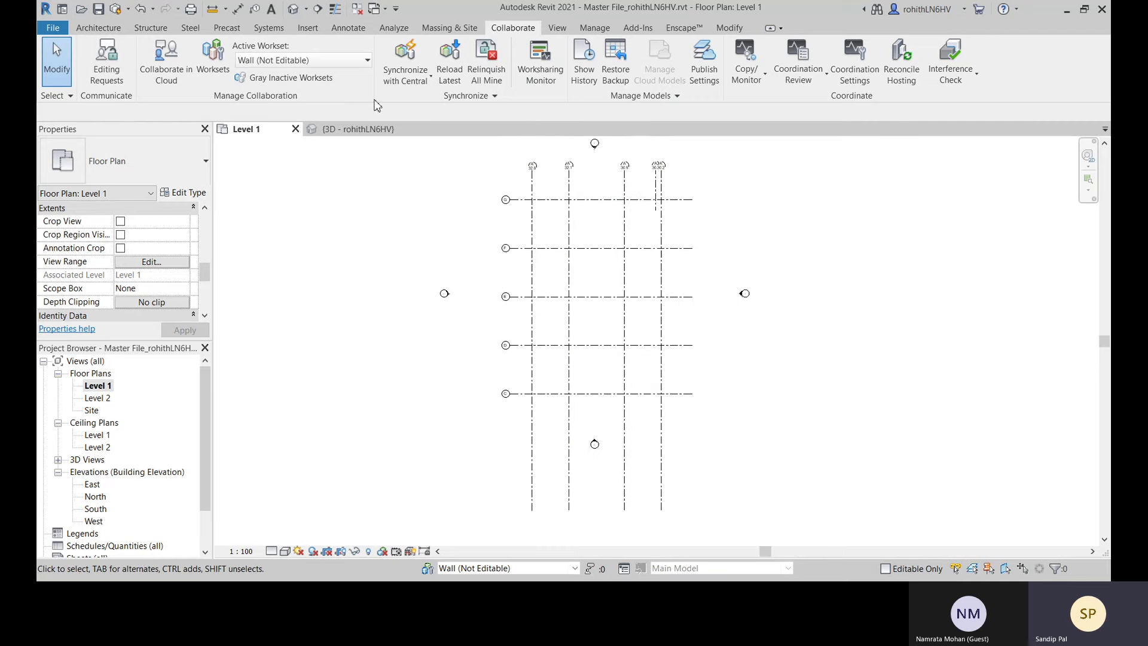
middle_drag(720, 367, 717, 364)
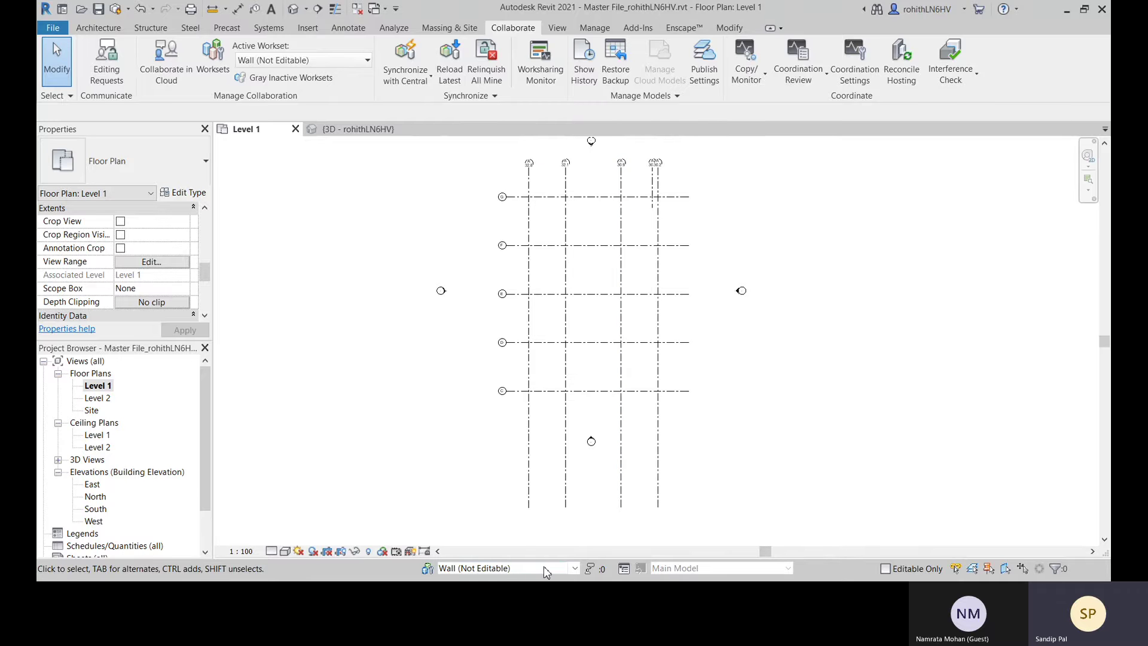
middle_drag(755, 448, 750, 455)
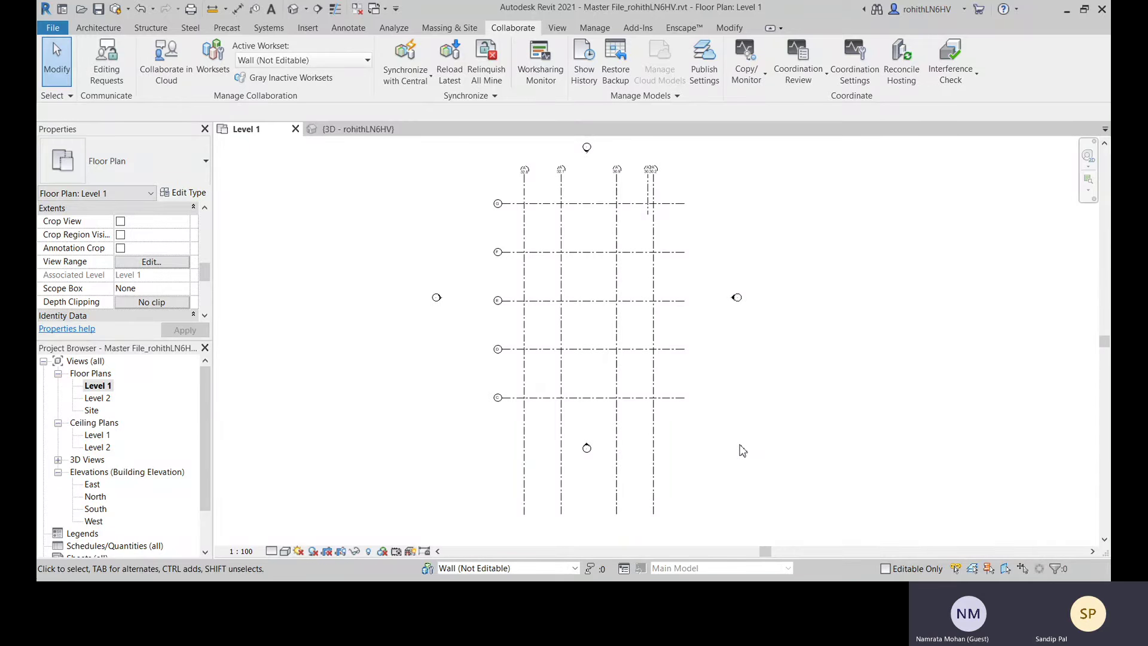
middle_drag(704, 413, 707, 425)
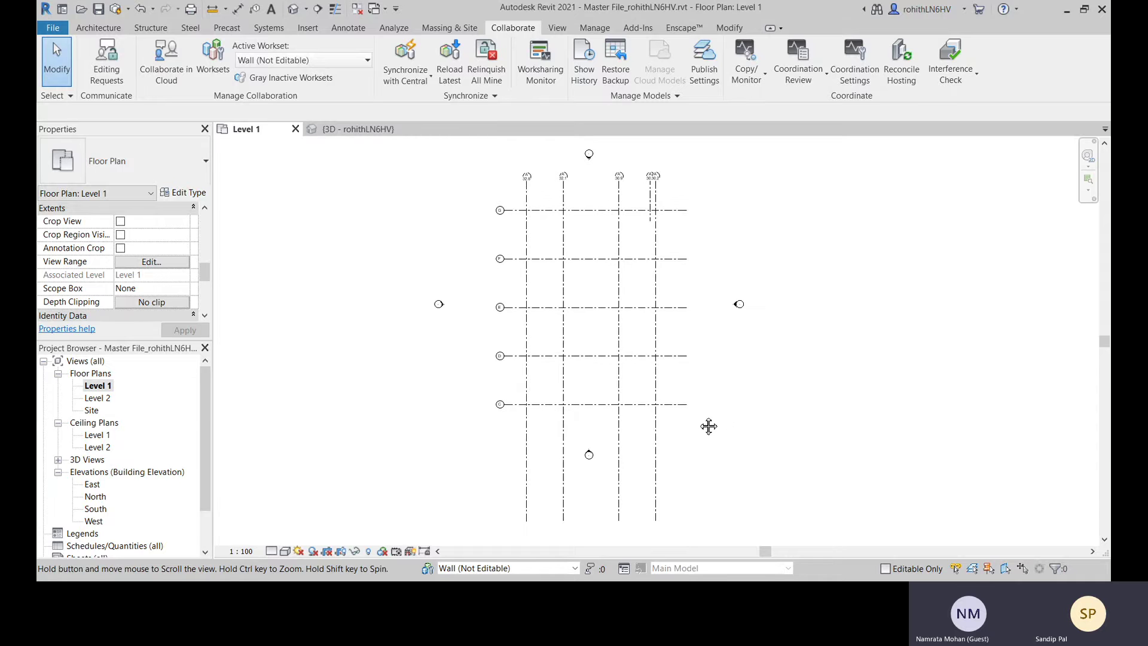
click(514, 216)
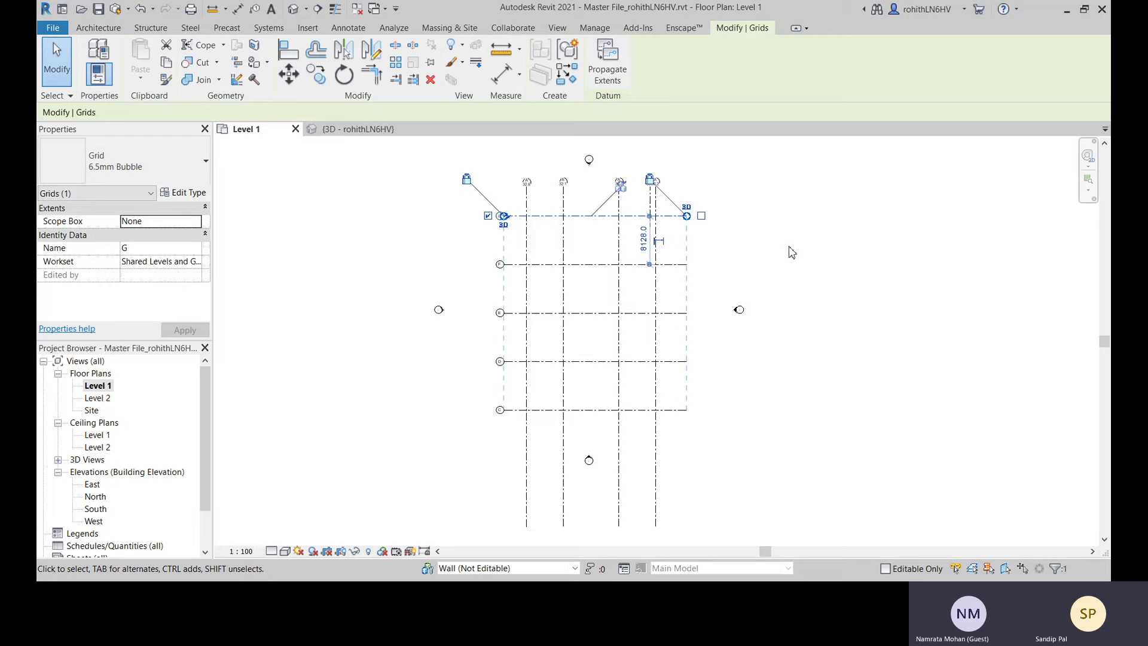
key(Escape)
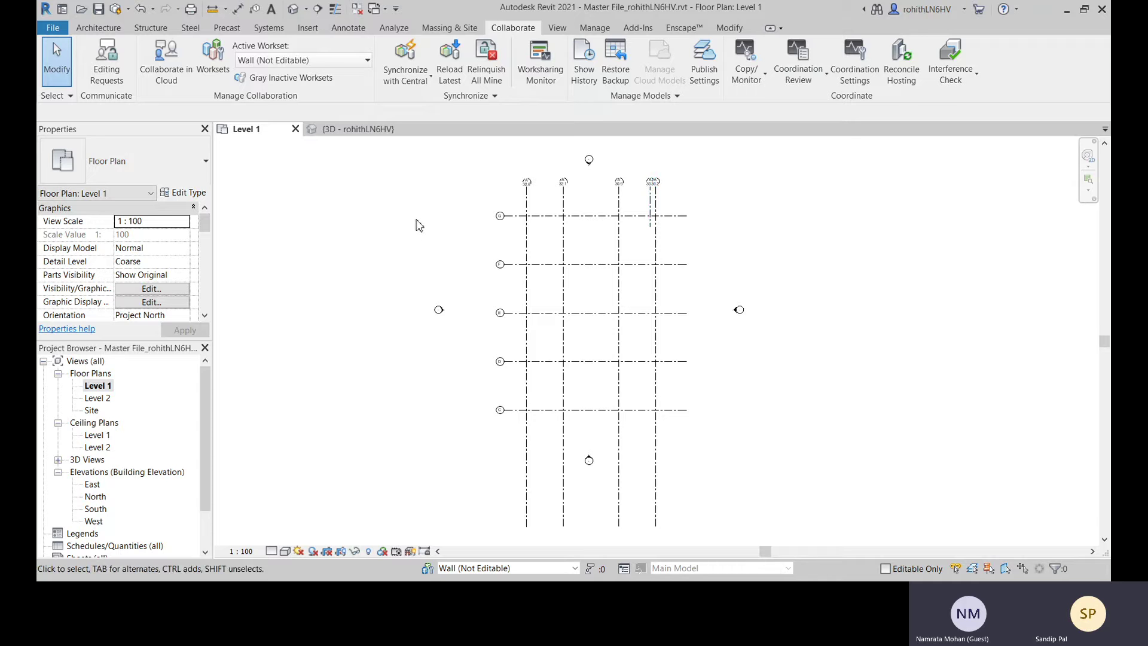
Delete all the horizontal and vertical grids from the Level 1 floor plan
click(98, 28)
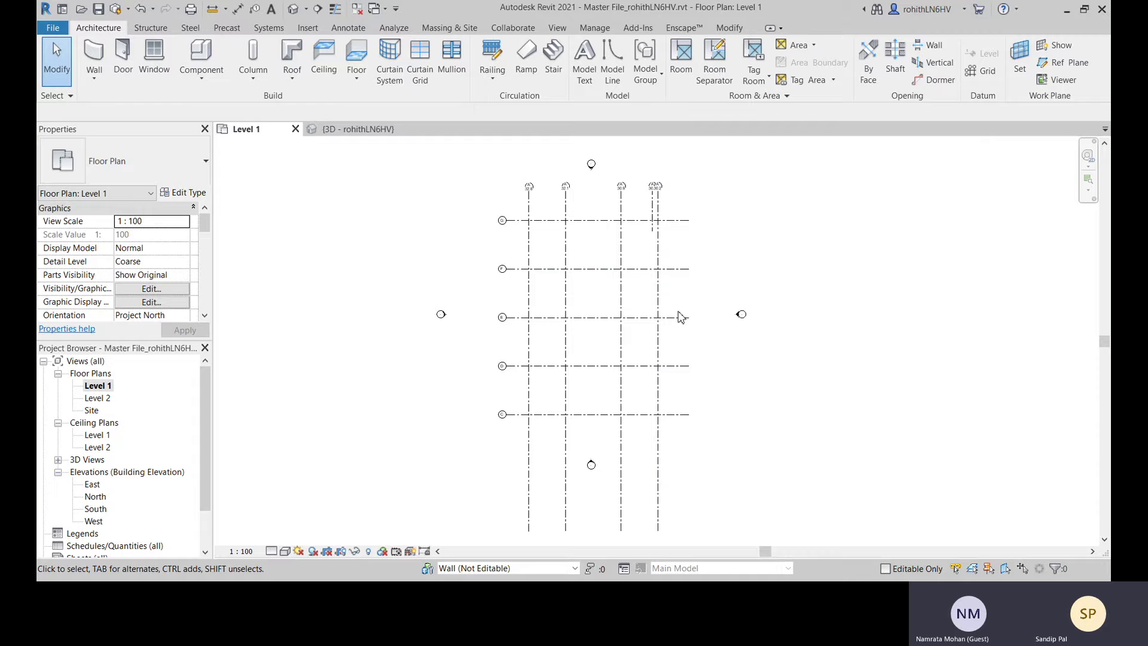
middle_drag(728, 291, 760, 243)
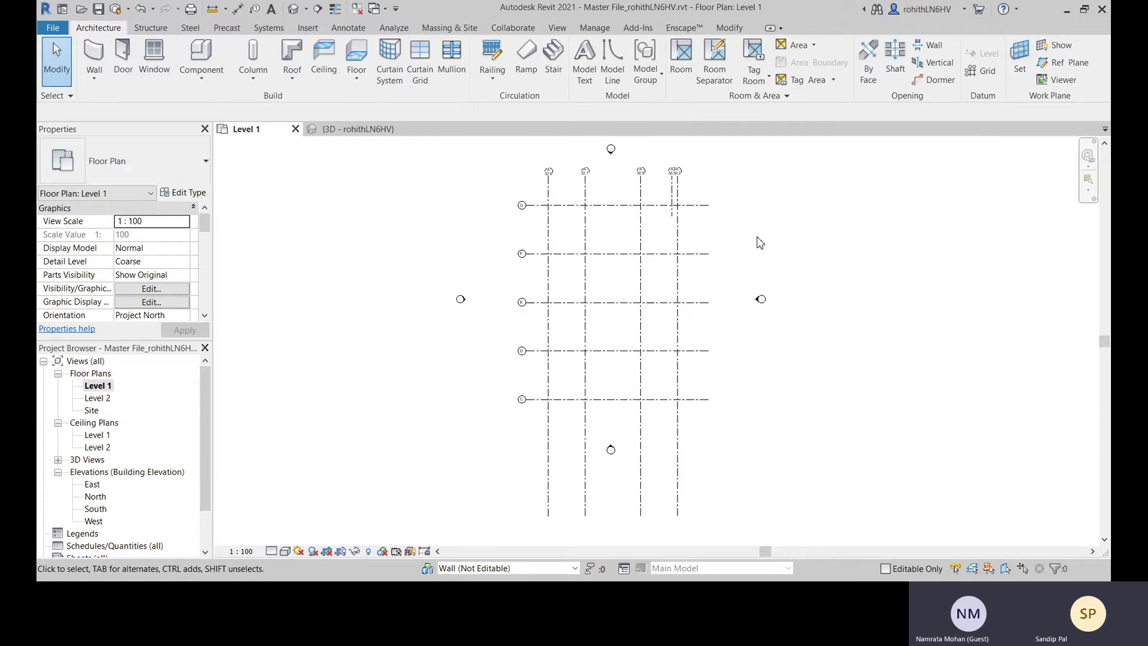
middle_drag(618, 372, 624, 398)
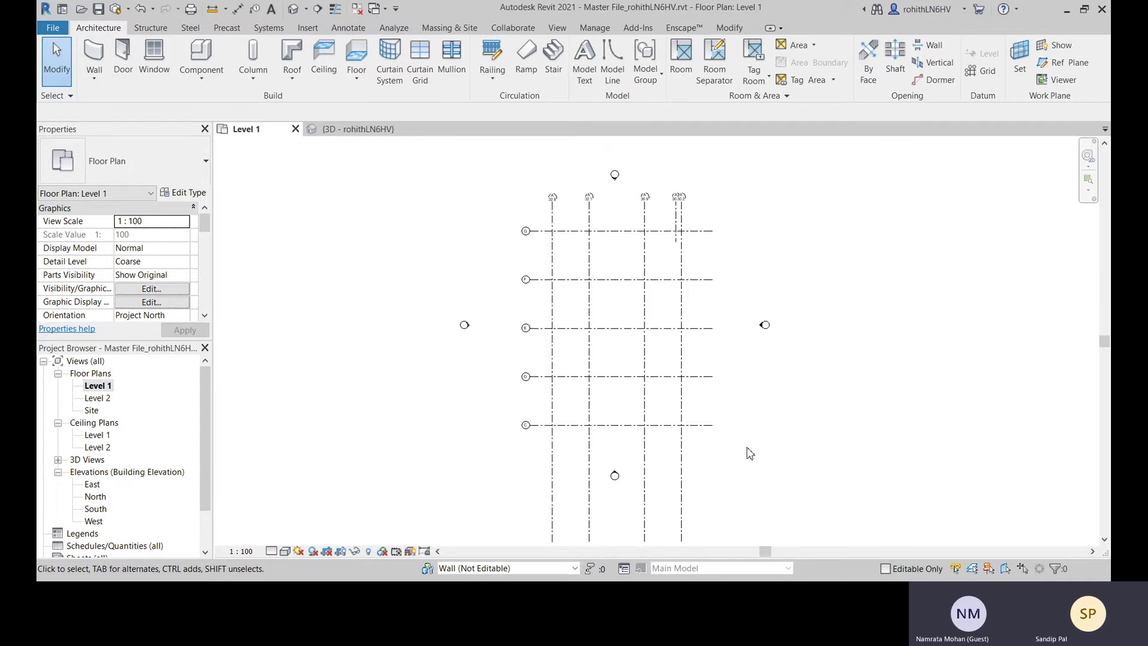
drag(750, 453, 502, 213)
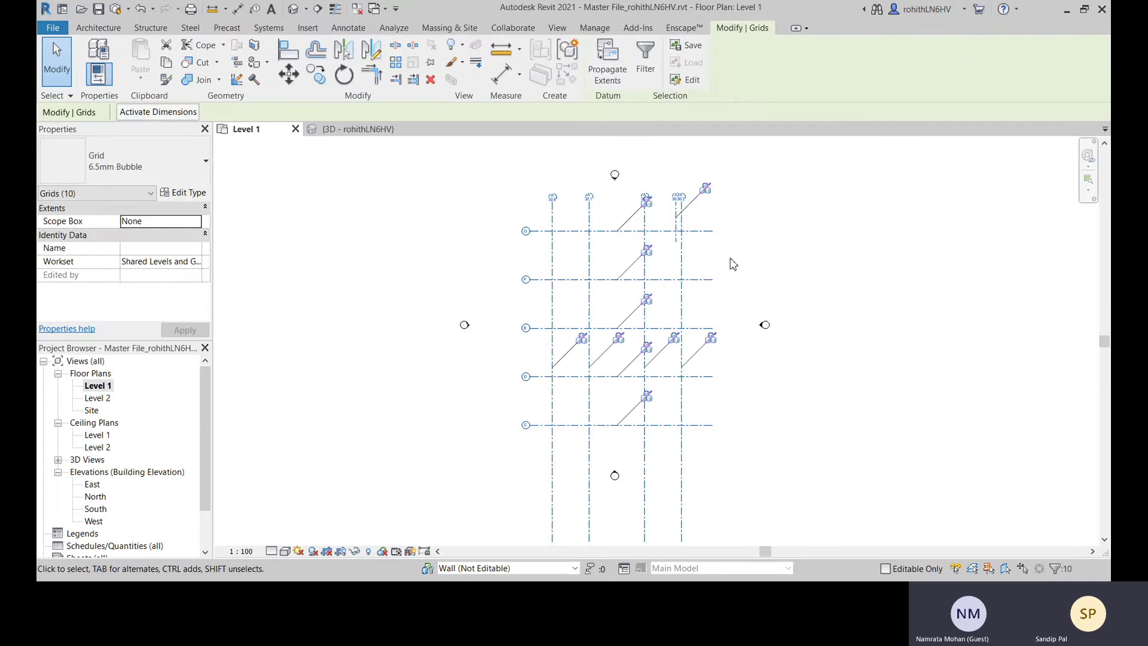
key(Delete)
middle_drag(791, 366, 791, 348)
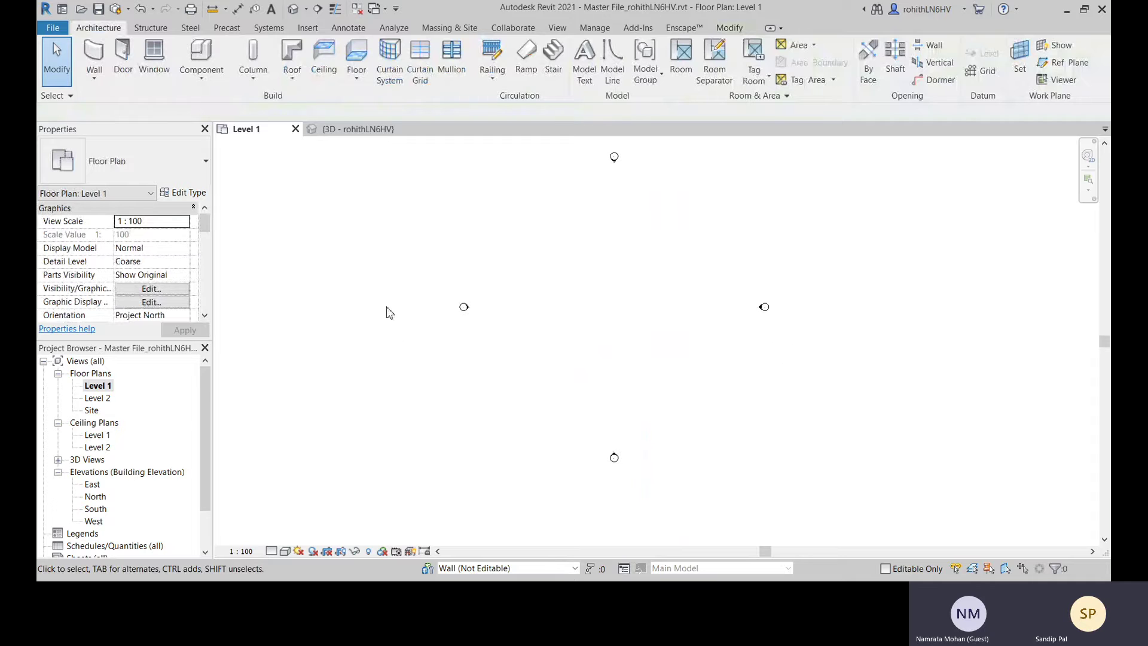
Try to place a horizontal 19000 long Generic - 200mm architectural wall in the Level 1 plan and end the Wall command
click(292, 76)
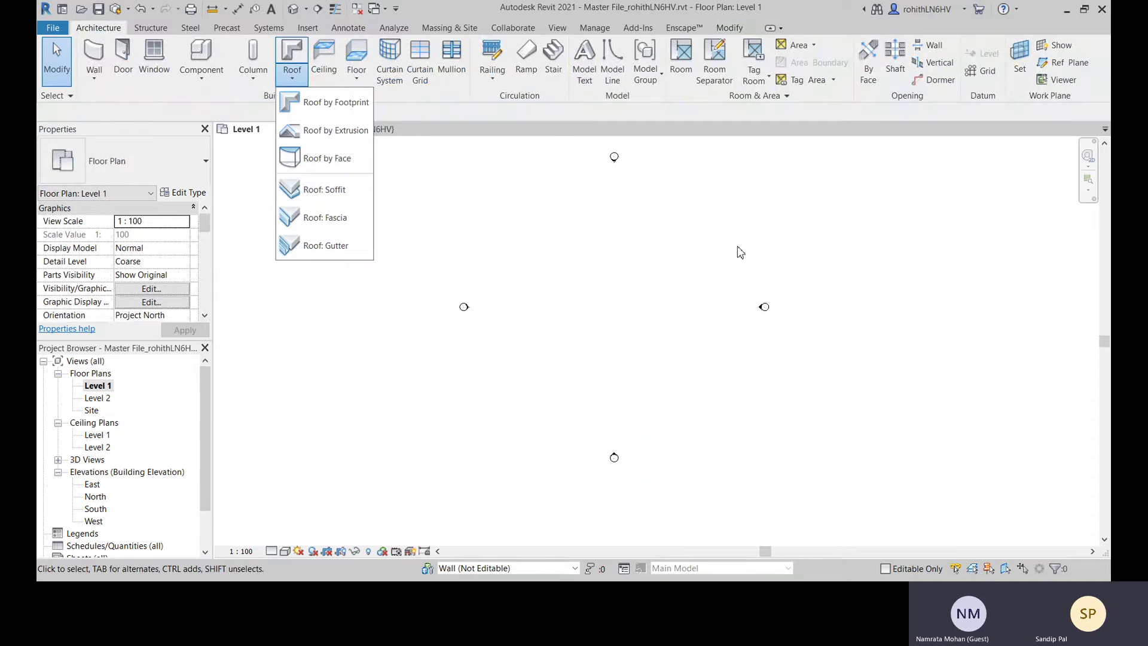
click(456, 258)
middle_drag(359, 242, 364, 249)
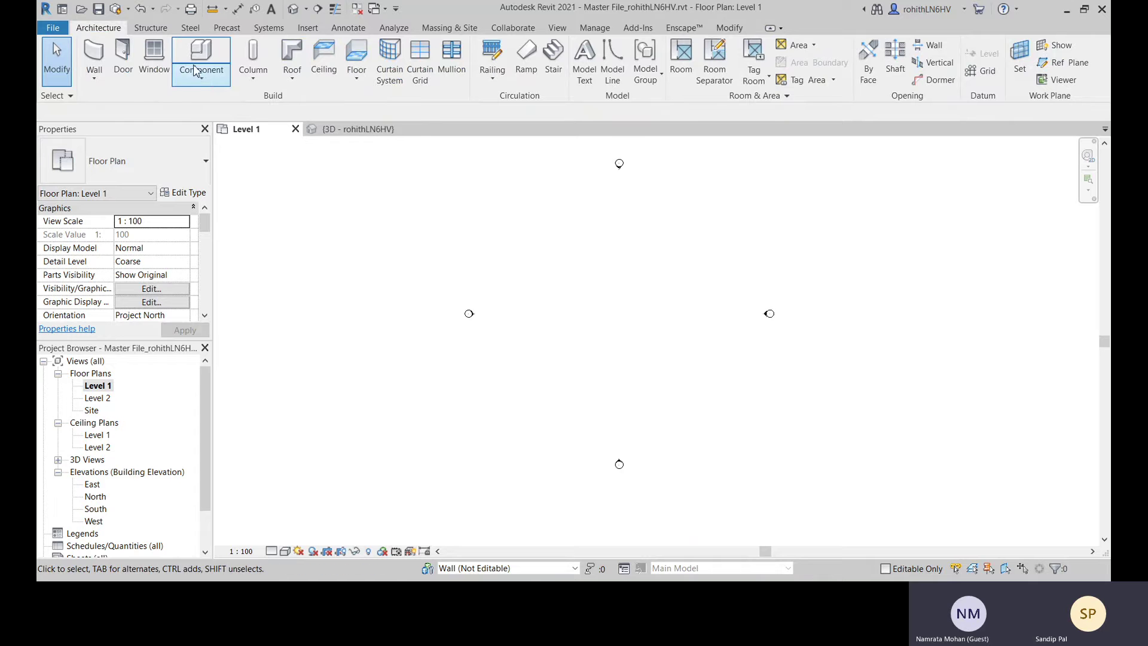
click(94, 74)
click(117, 103)
click(565, 257)
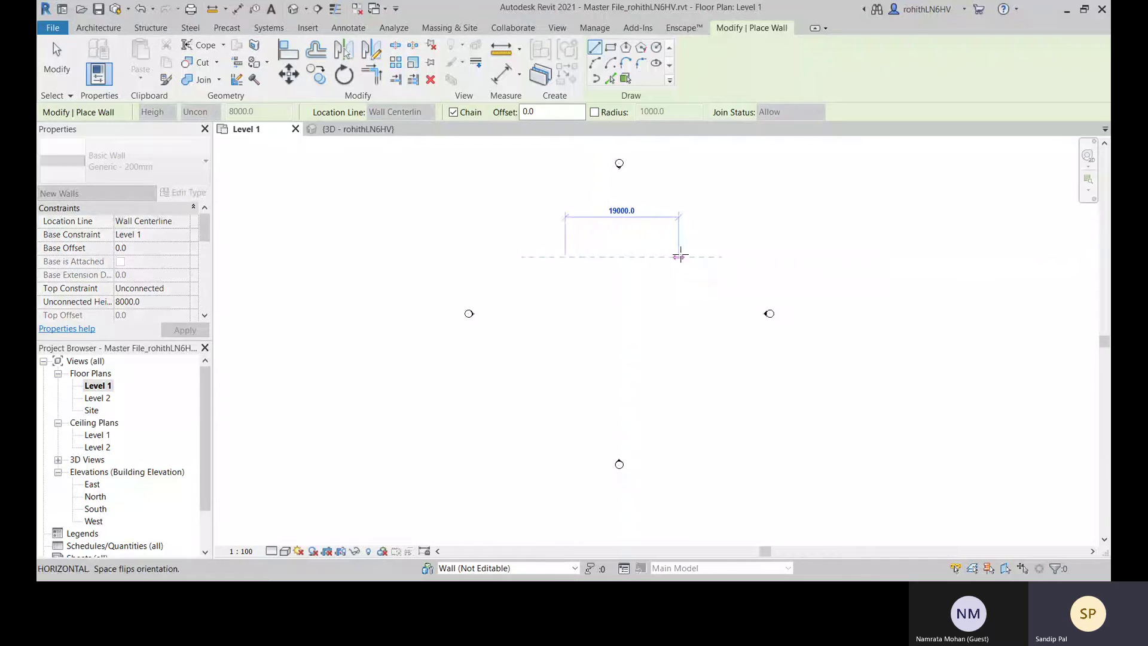
click(679, 256)
key(Escape)
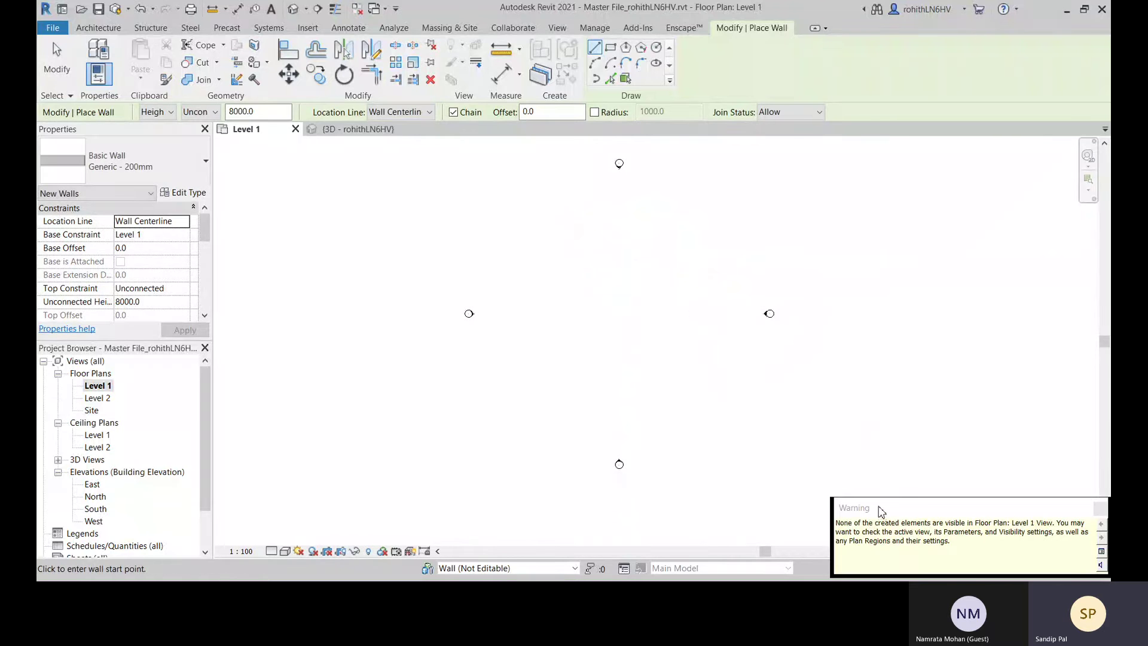
click(876, 379)
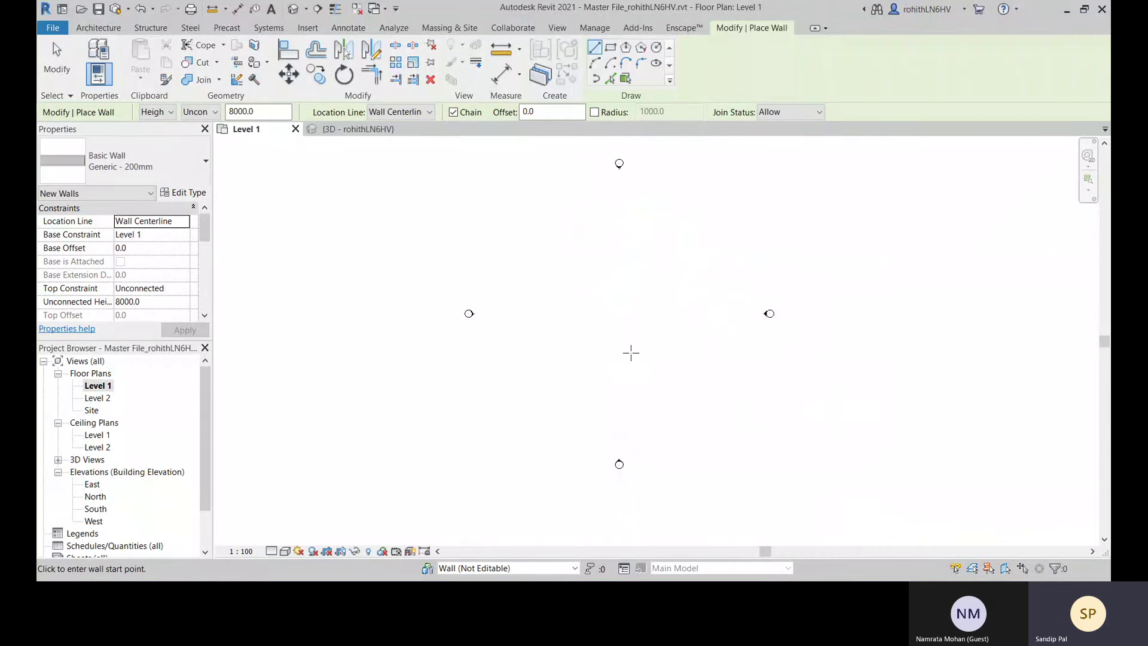
middle_drag(630, 353, 625, 328)
key(Escape)
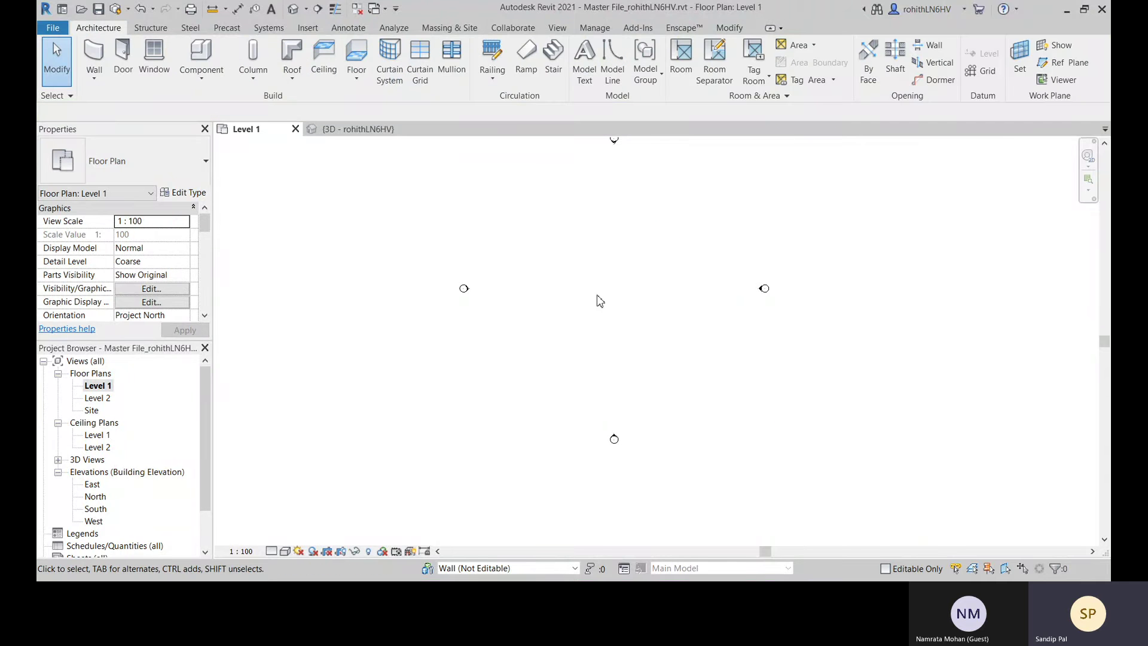
Close the master file's plan and 3D views without saving the project, relinquishing all elements and worksets
click(514, 29)
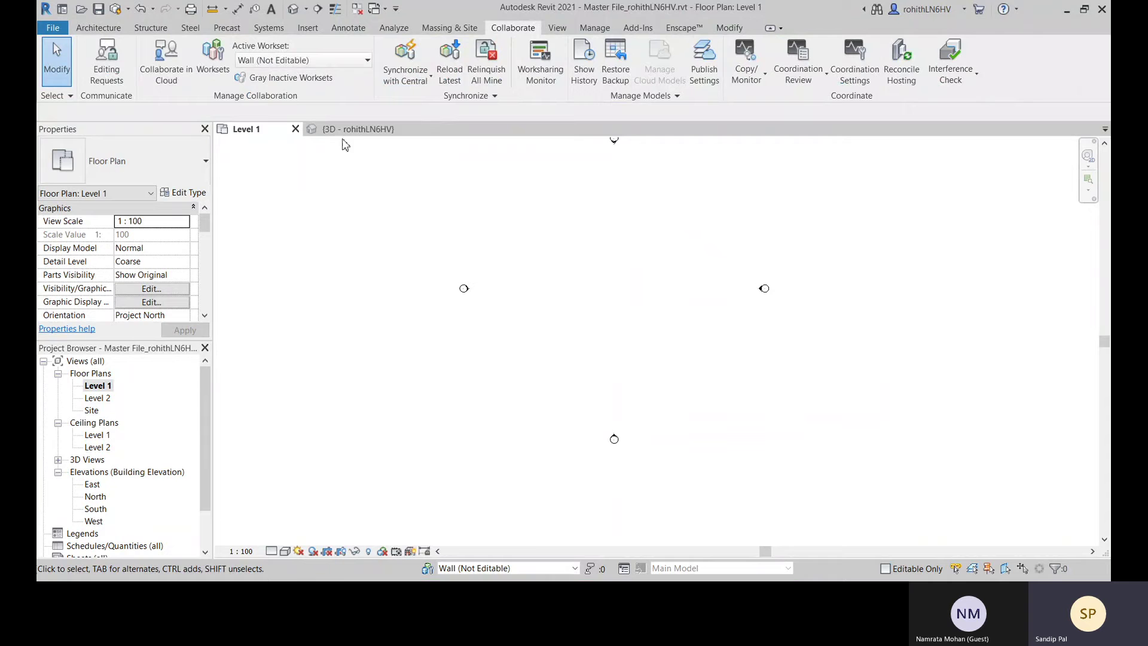
click(296, 128)
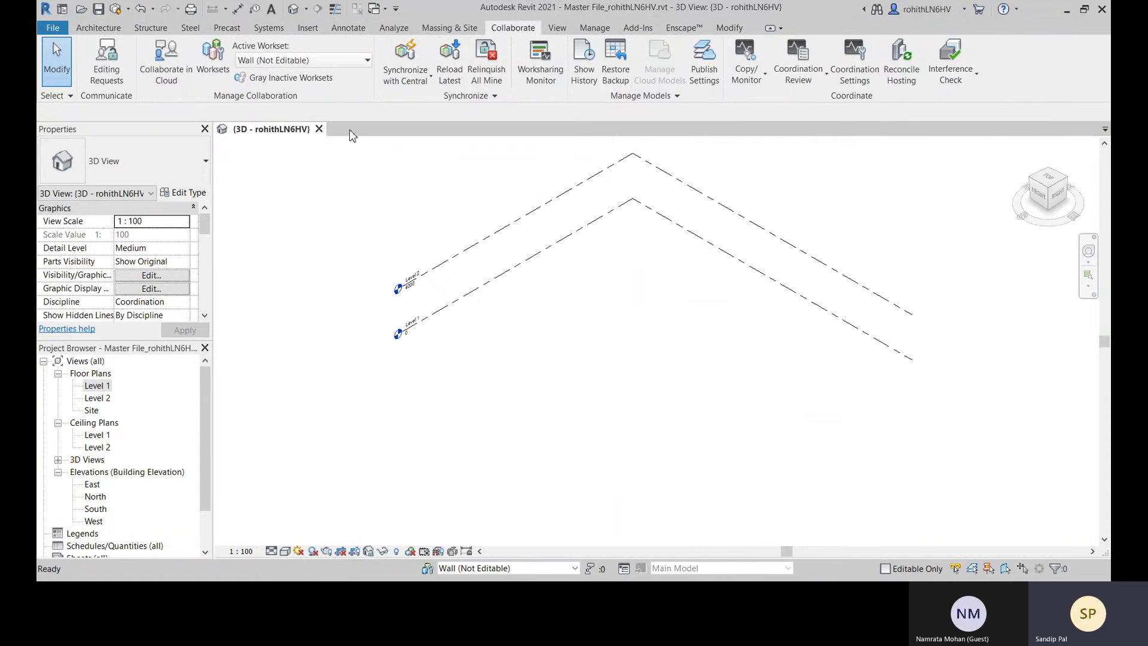
click(320, 128)
click(468, 311)
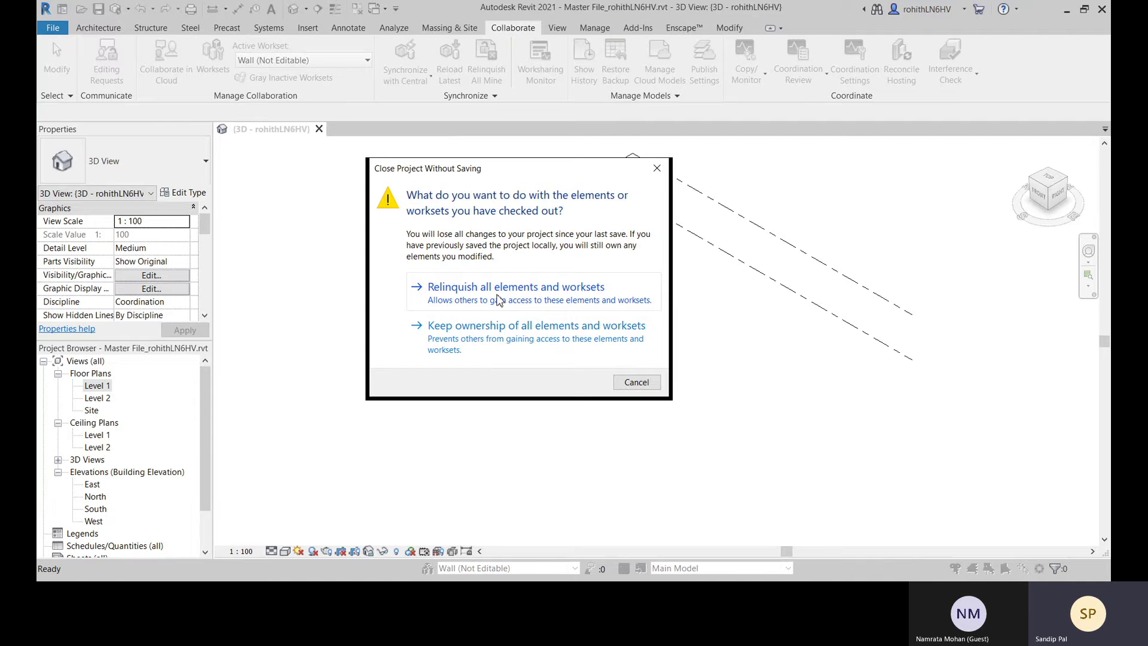
click(499, 300)
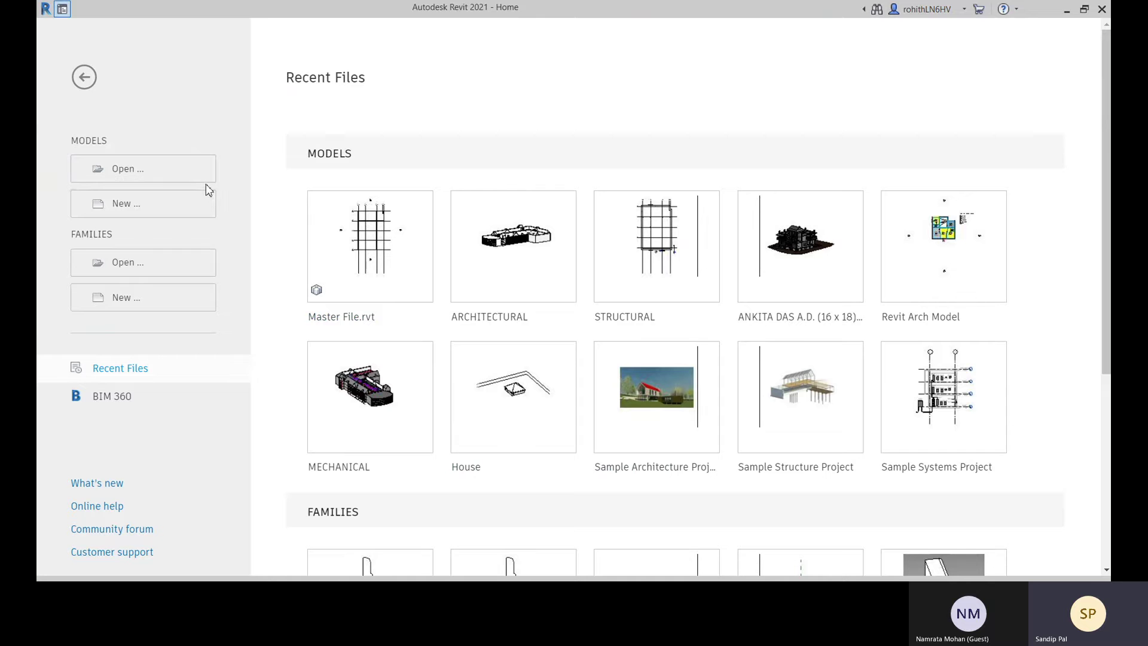
Create a new project from the Metric-Architectural Template
click(124, 209)
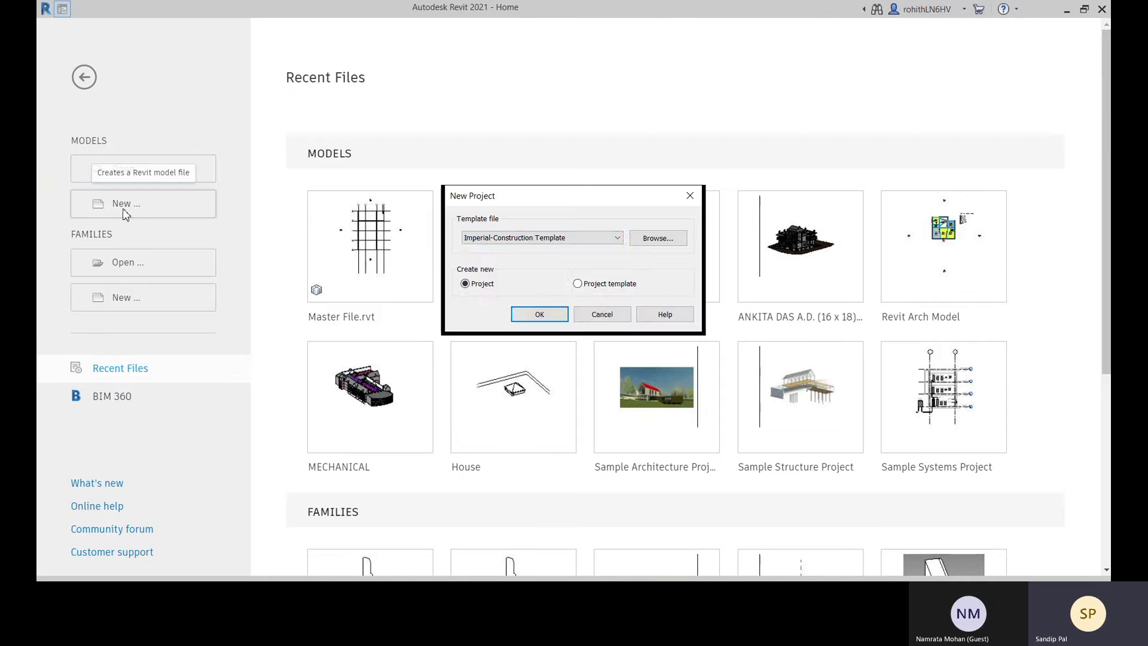
click(517, 237)
click(513, 303)
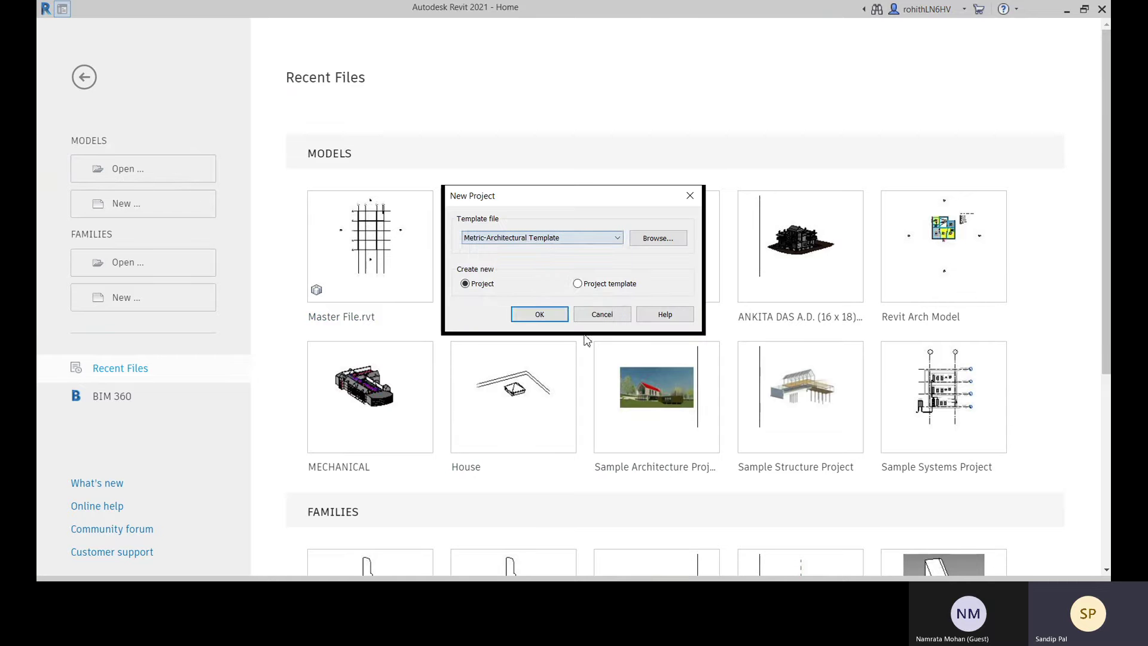
click(547, 315)
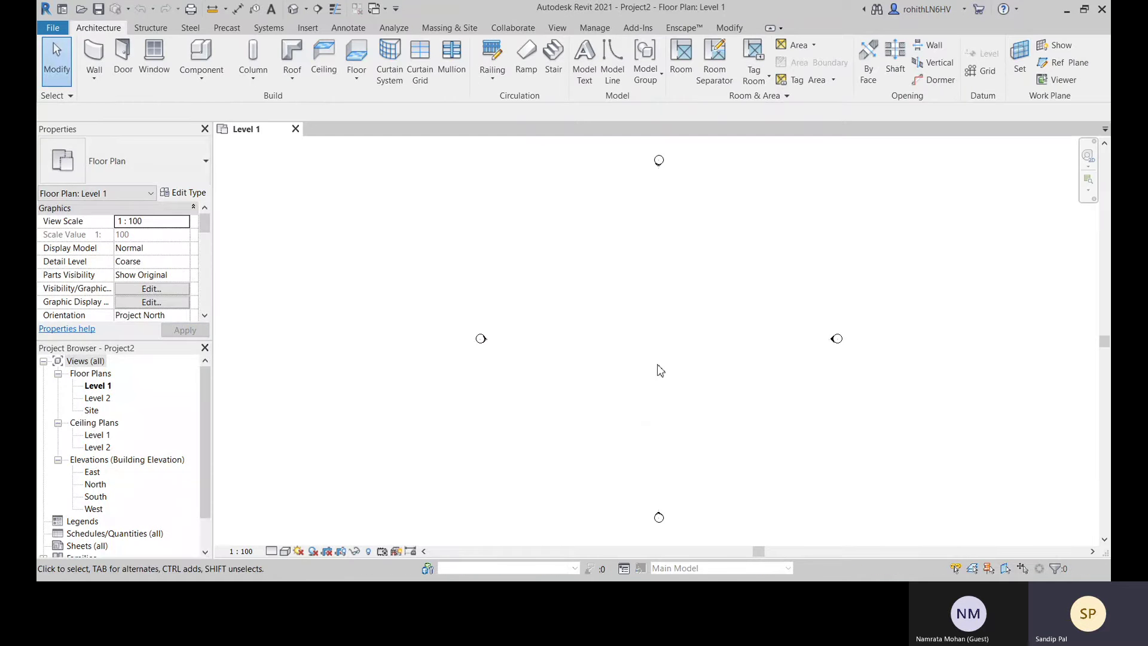
Draw a closed rectangle of Generic - 200mm architectural walls, 14000 wide, between the elevation markers on Level 1
middle_drag(659, 370, 652, 372)
click(94, 74)
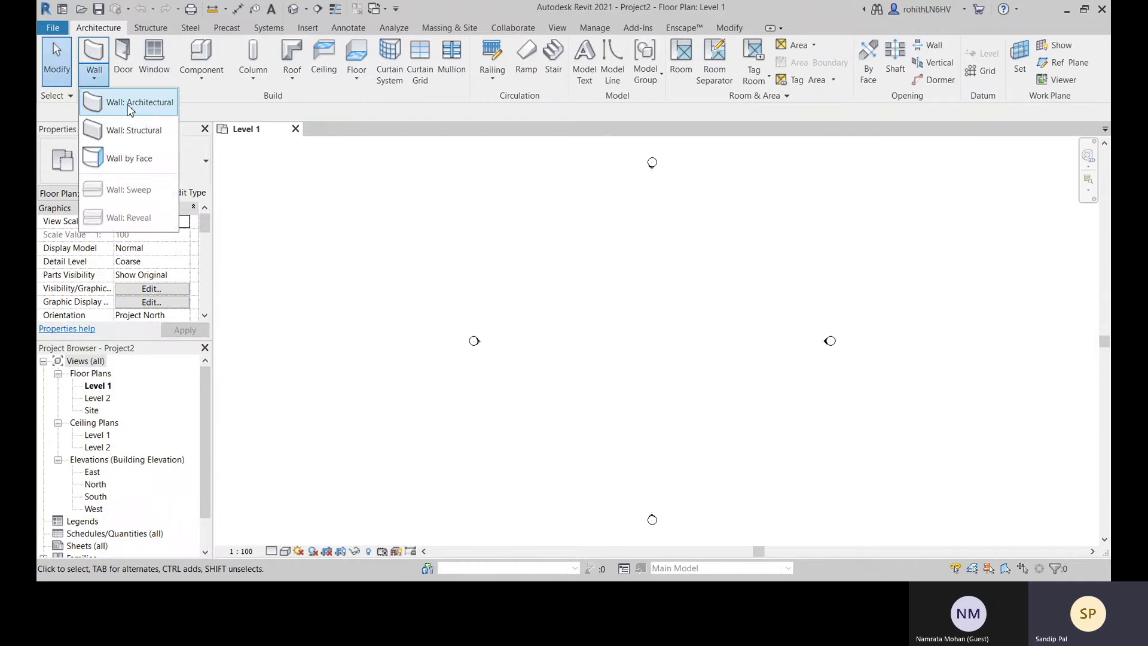
click(123, 107)
click(613, 286)
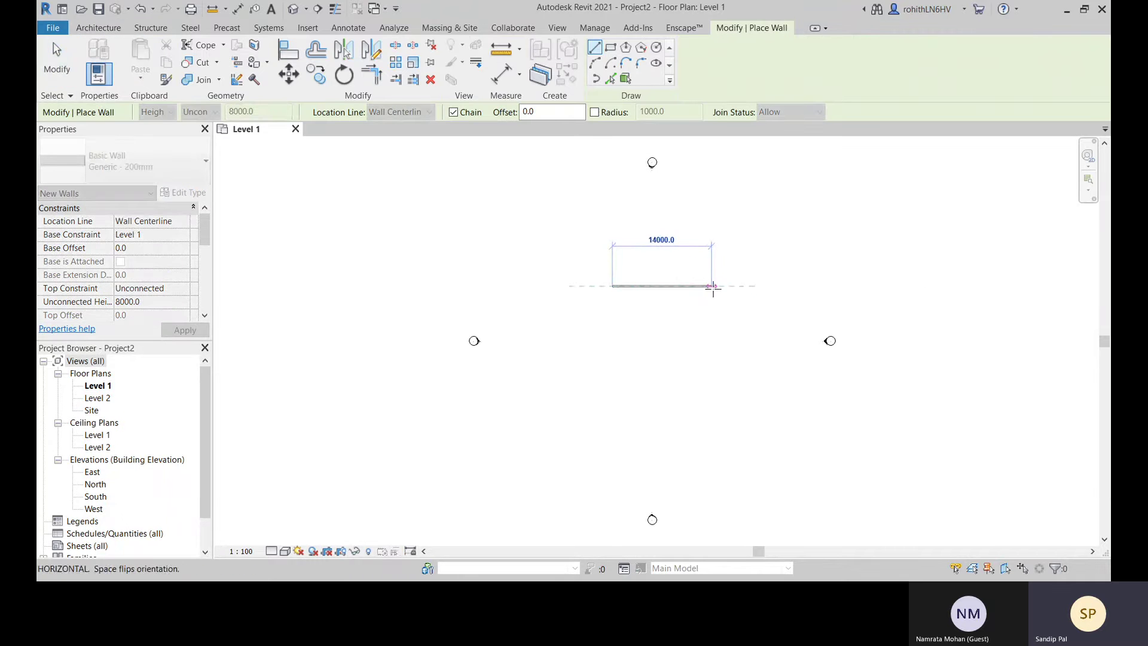
click(711, 286)
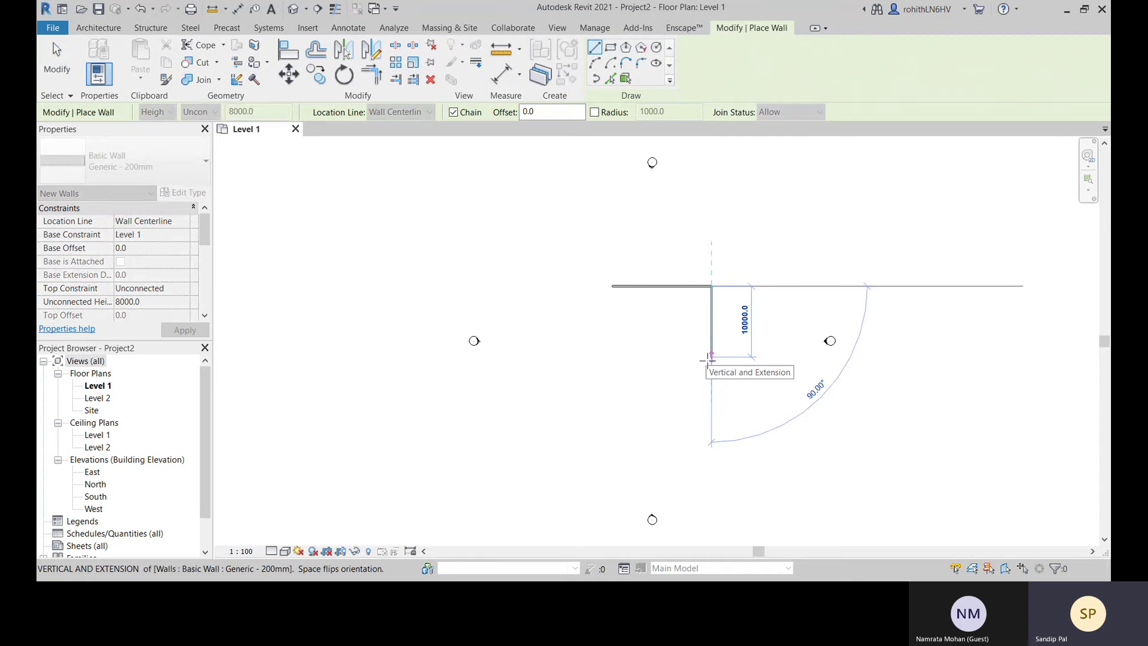
click(711, 349)
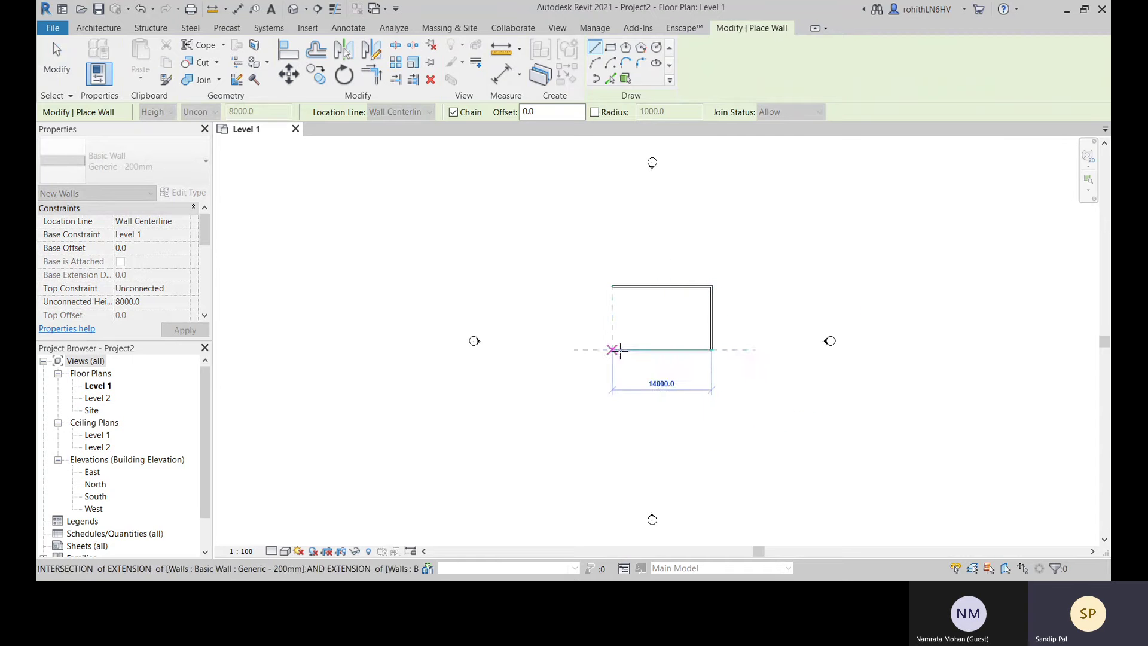
click(612, 349)
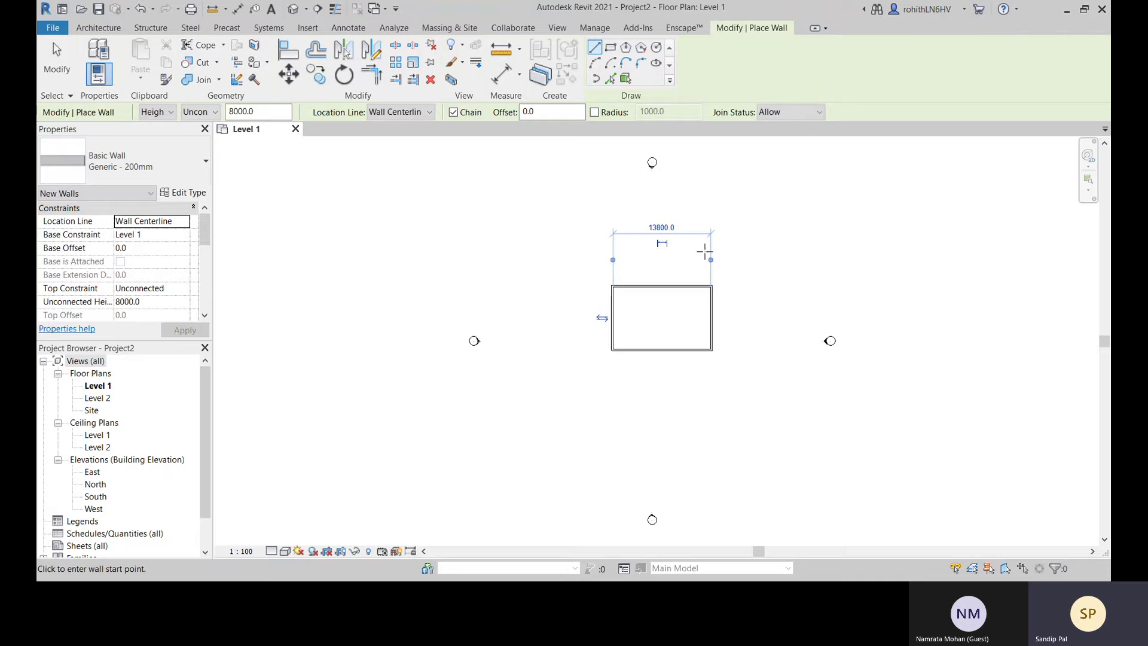
Leave the Wall command and set the top constraint of all four rectangle walls to Up to level: Level 2
click(209, 113)
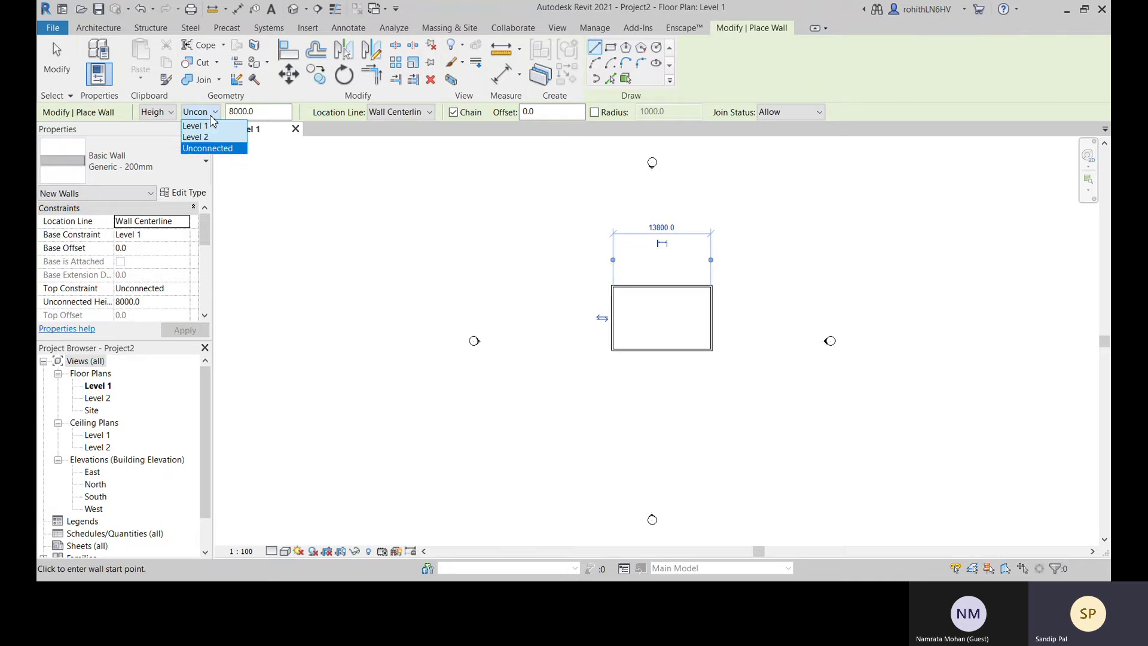
click(197, 135)
key(Escape)
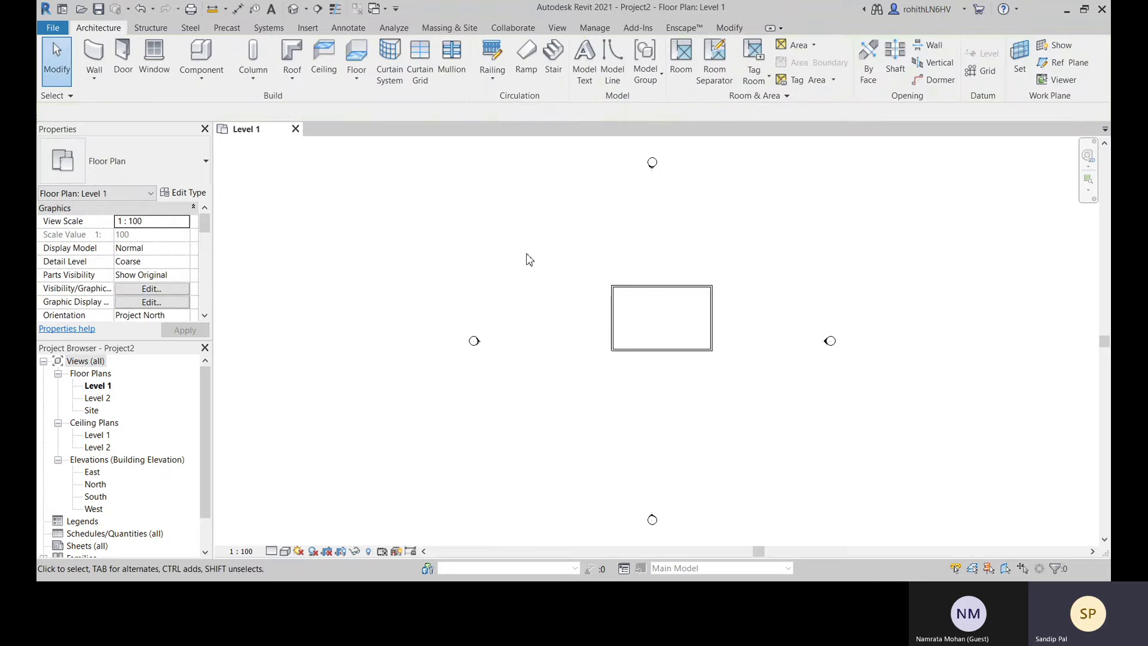
drag(526, 251, 738, 384)
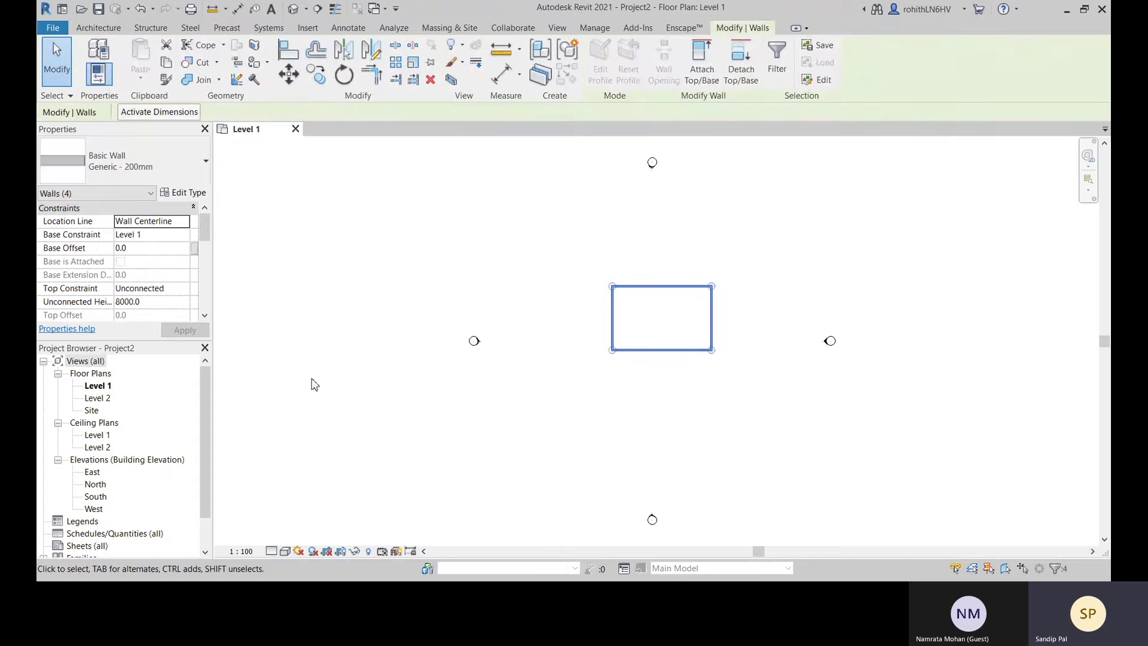
click(185, 290)
click(150, 327)
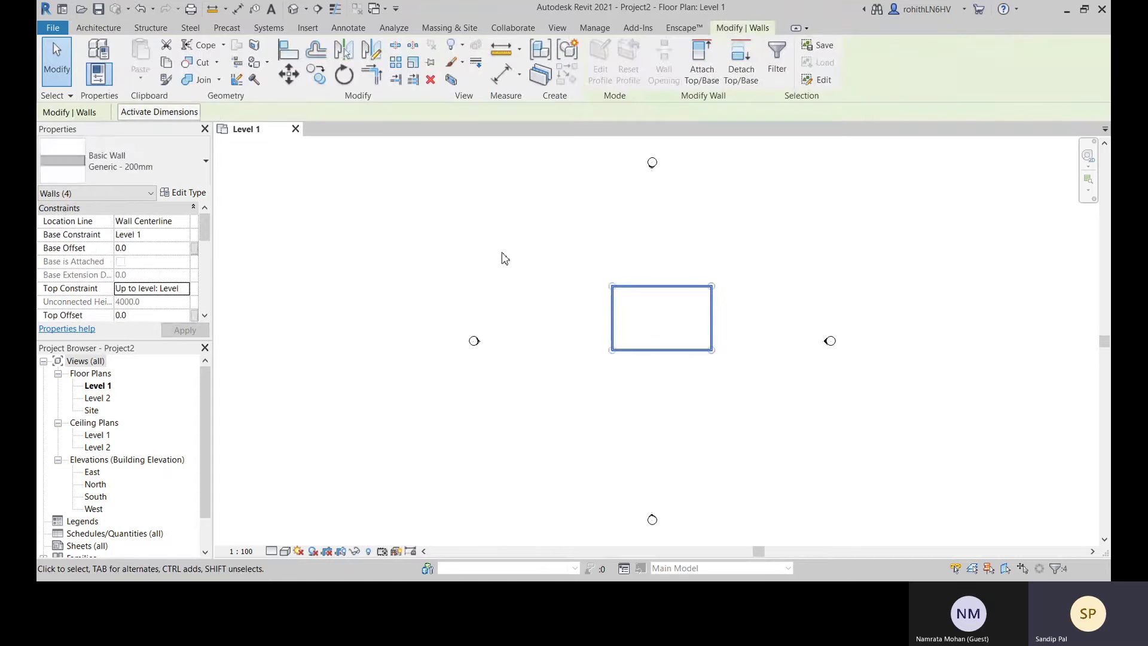
click(502, 258)
middle_drag(861, 359, 813, 356)
middle_drag(291, 376, 311, 366)
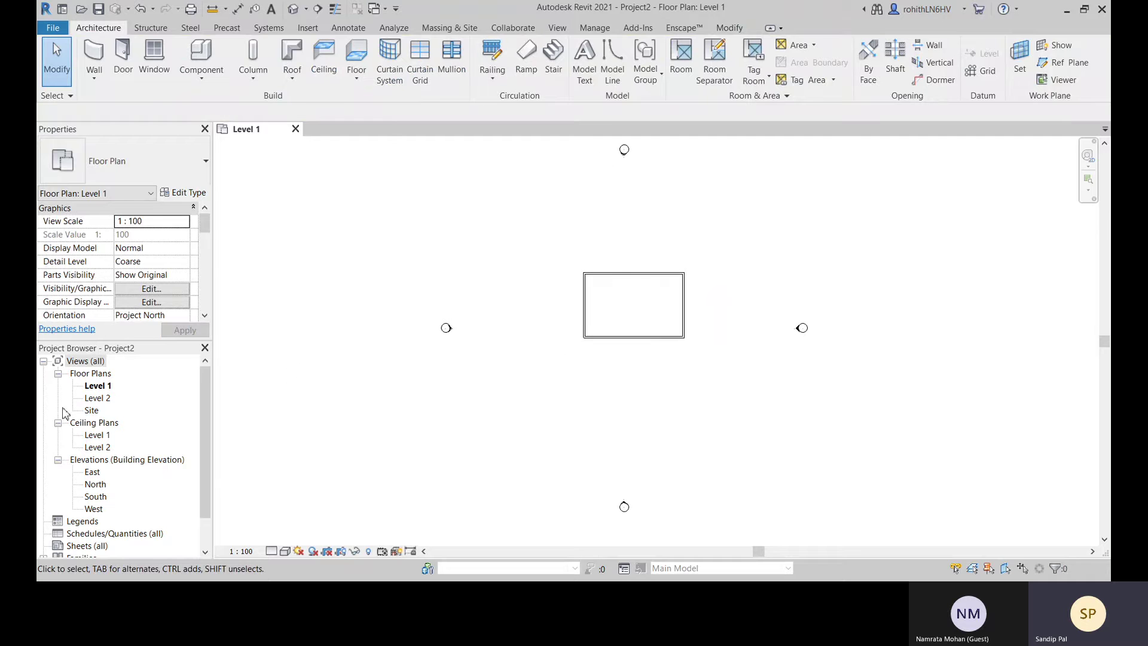
Start a Generic - 400mm roof by footprint in the Level 2 plan, using the whole chain of walls as its sloped boundary
double_click(95, 398)
scroll(747, 358, up, 2)
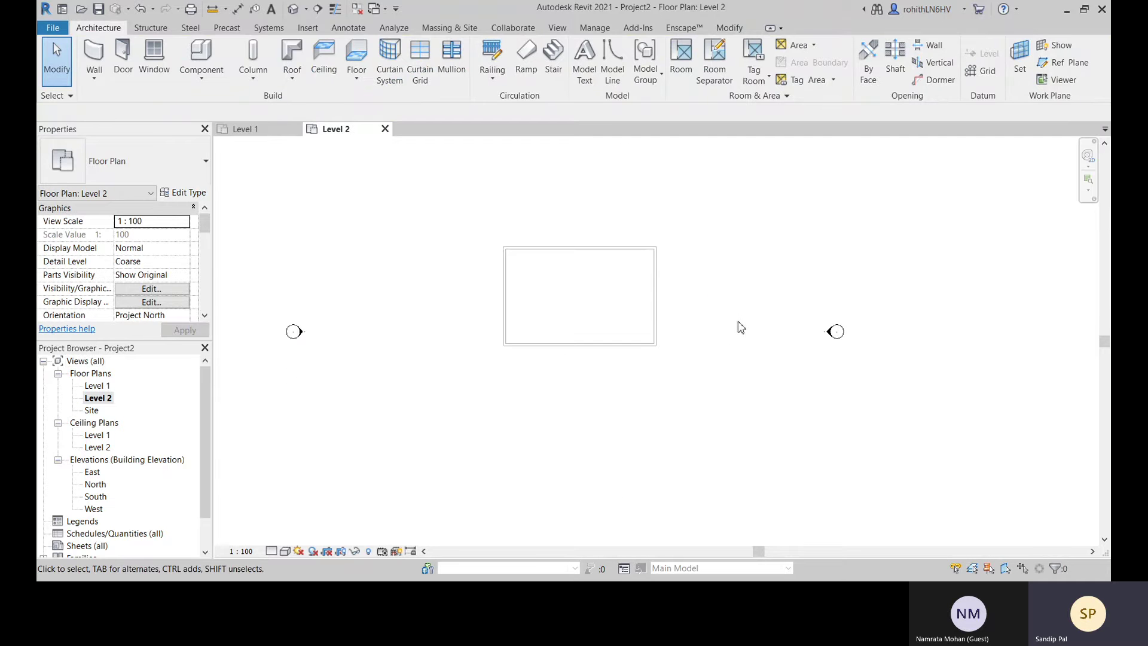
scroll(589, 310, up, 1)
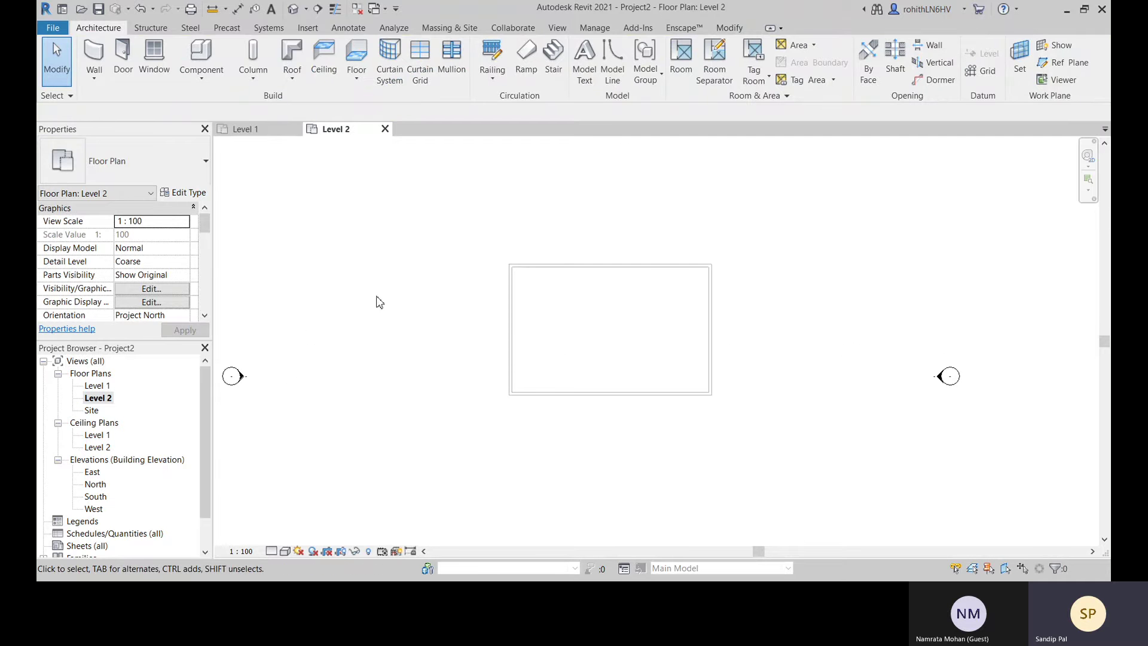
click(292, 60)
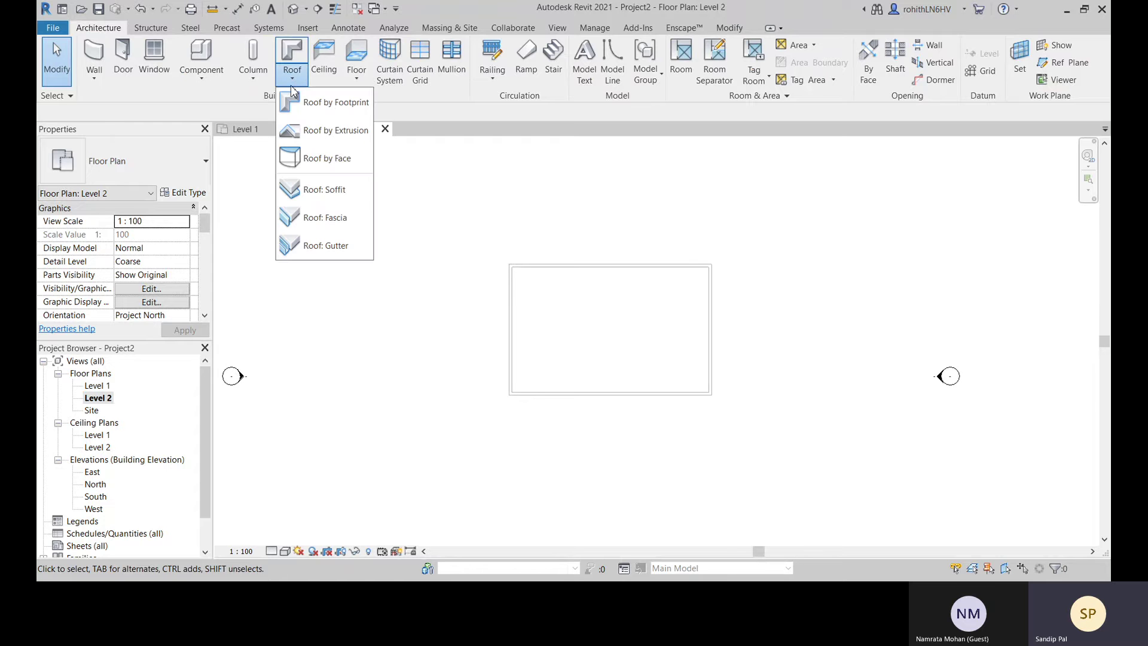
click(323, 114)
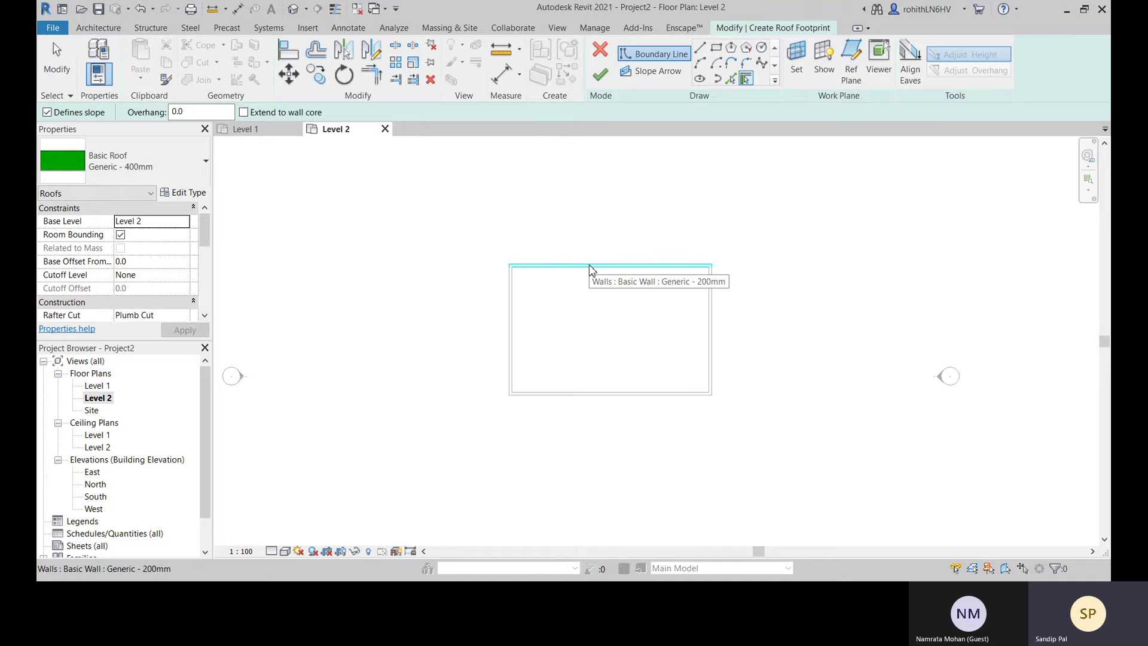
key(Tab)
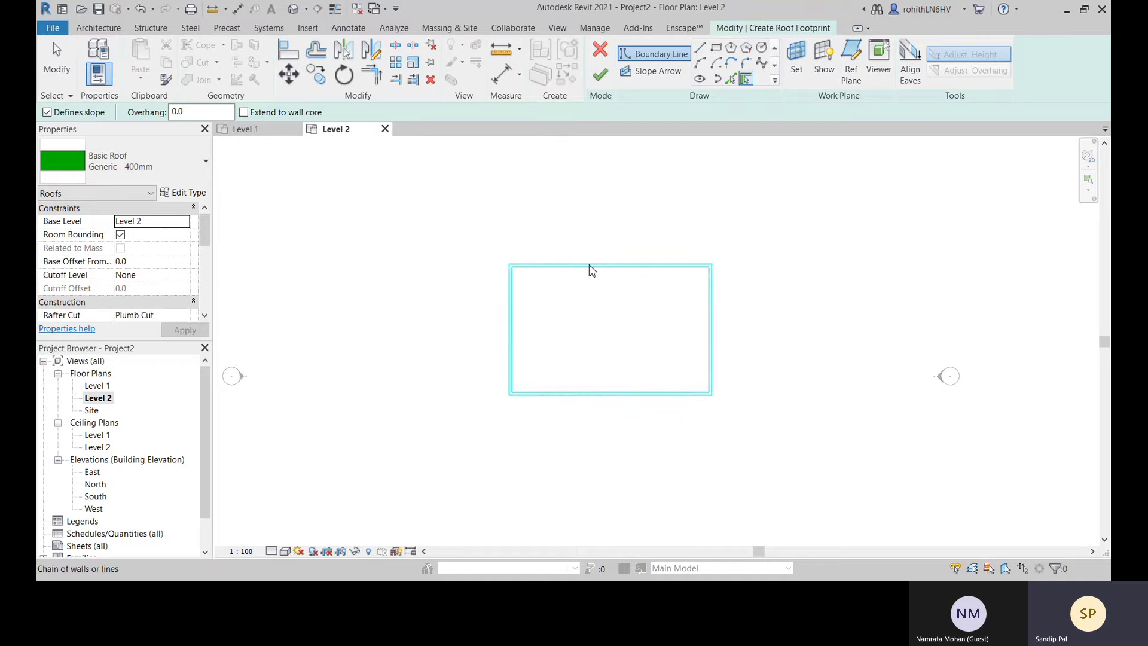
click(590, 270)
scroll(626, 272, up, 2)
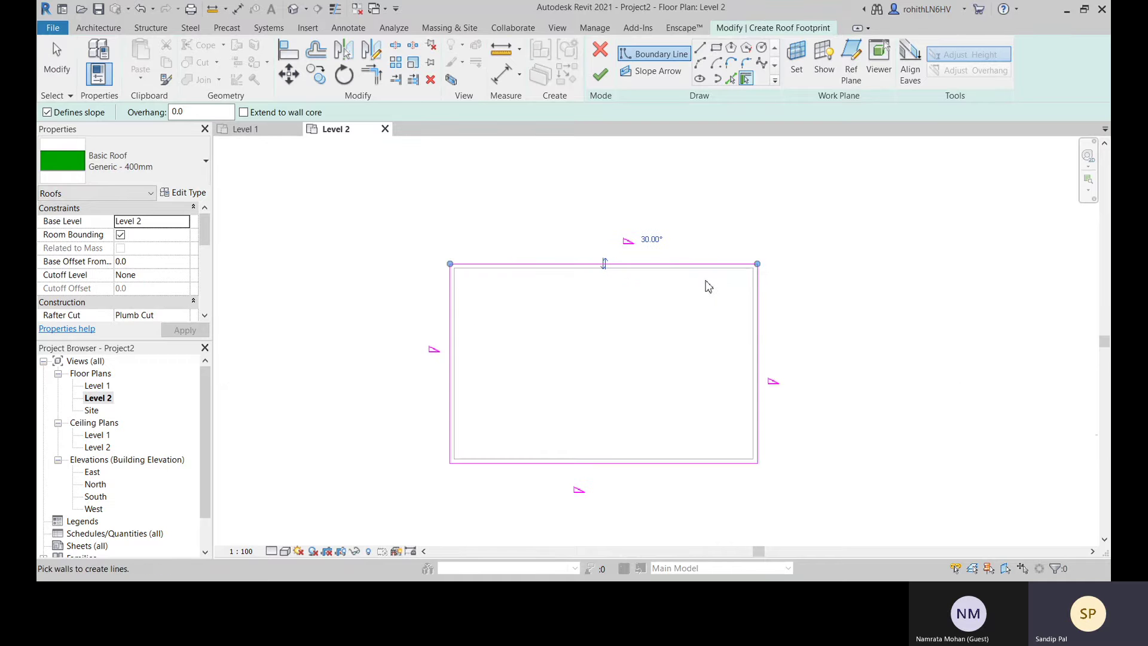
scroll(488, 288, up, 2)
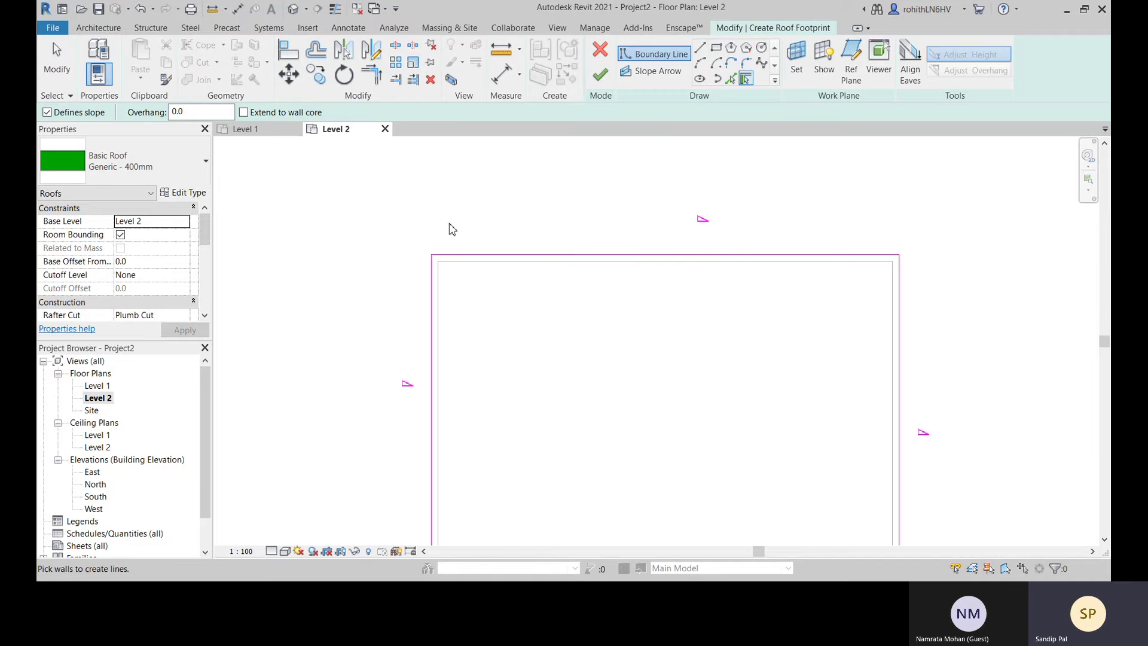
key(Escape)
Remove the slope definition from the two long horizontal boundary lines and finish the roof footprint
scroll(650, 305, down, 2)
middle_drag(656, 330, 630, 281)
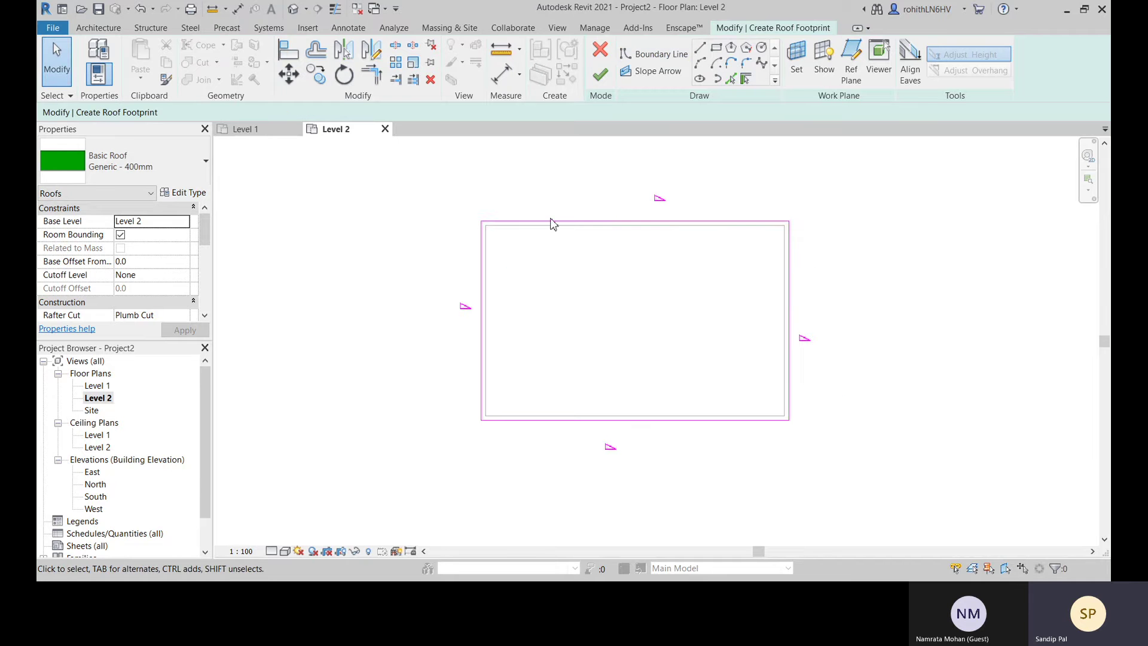
click(599, 221)
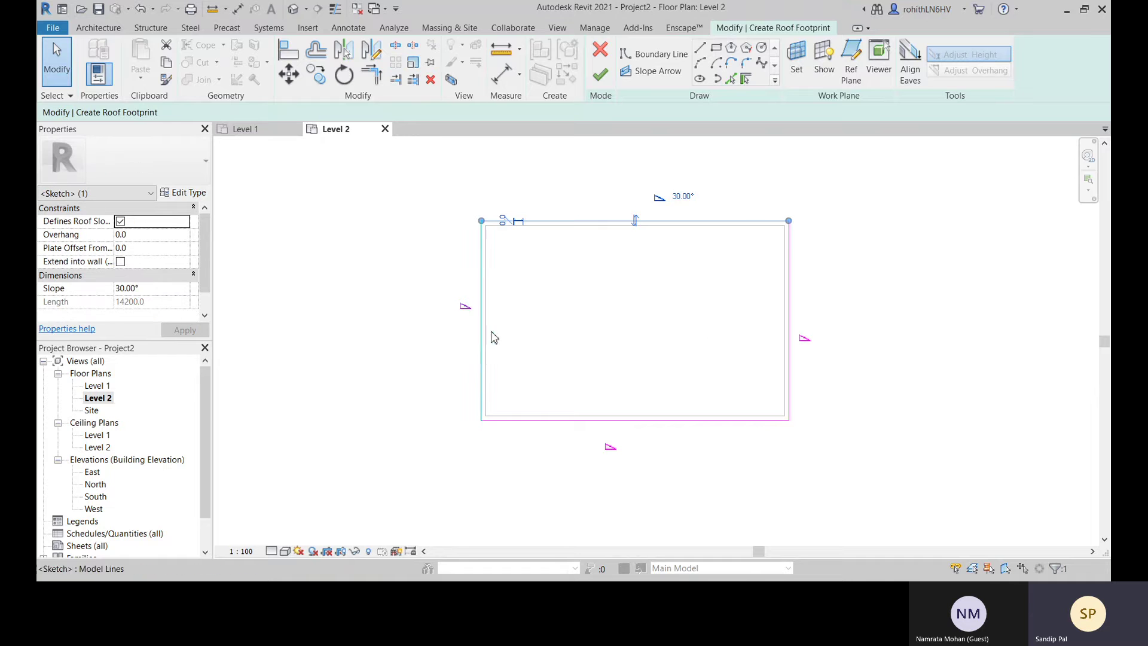
click(309, 112)
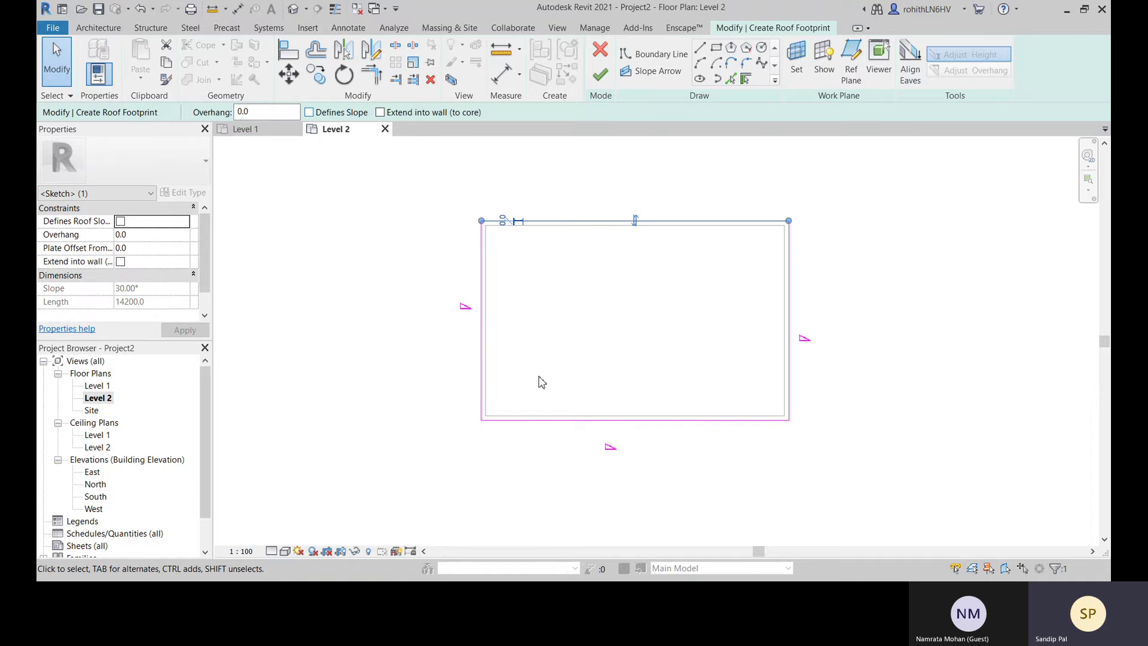
click(609, 420)
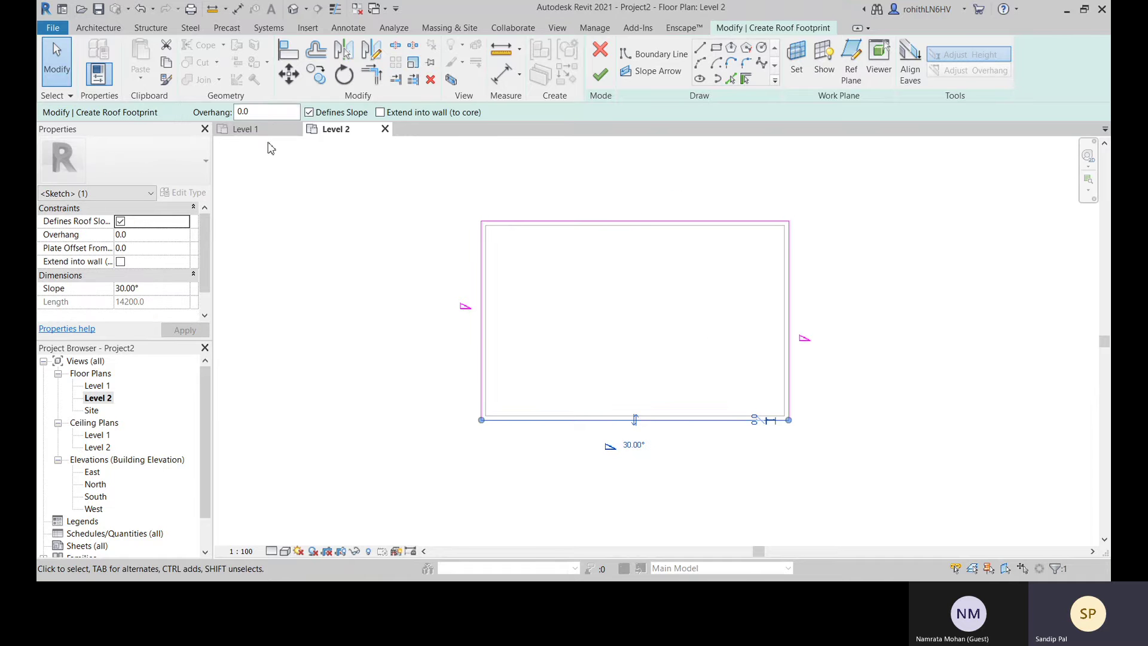
click(309, 112)
click(972, 332)
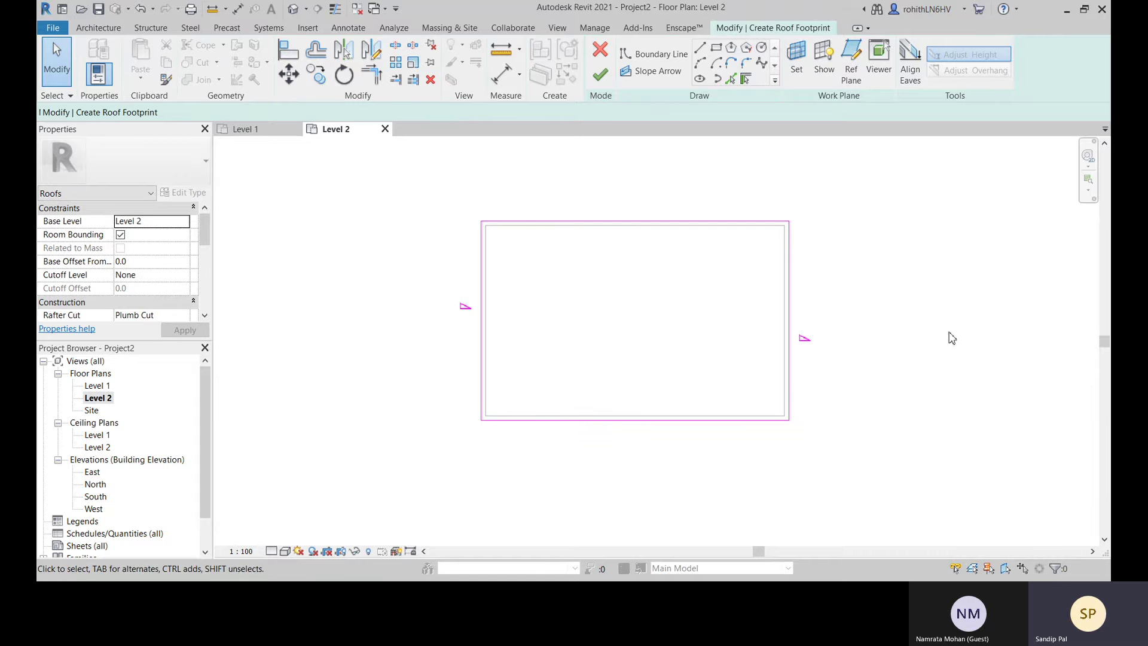
click(601, 75)
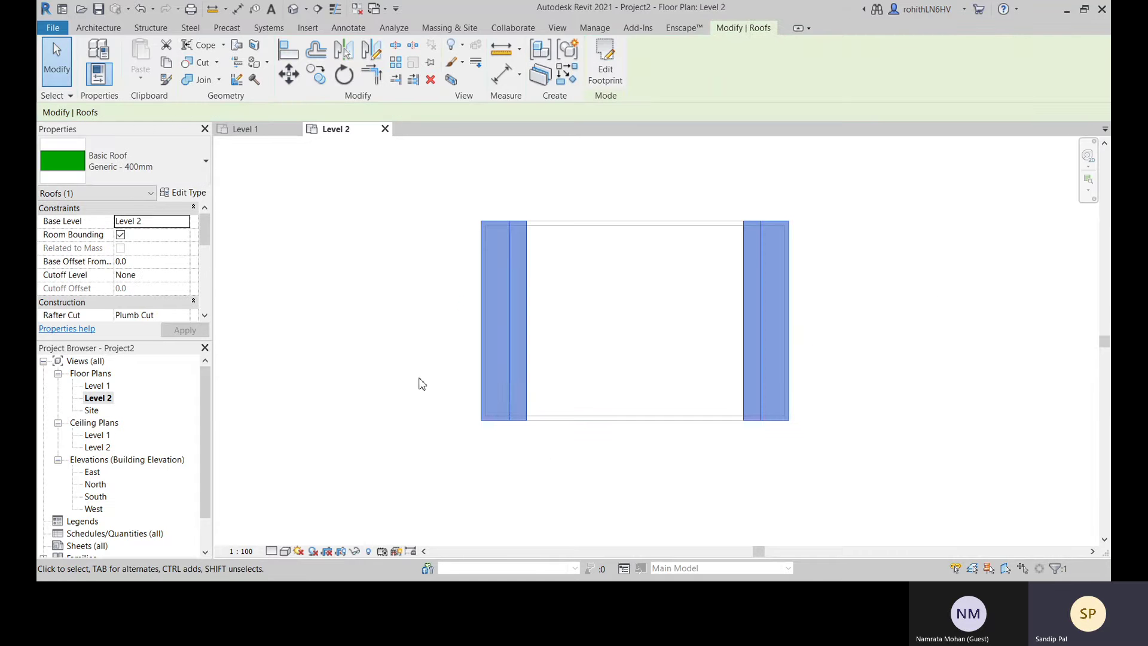
Set the roof's rafter cut to Two Cut - Plumb in the 3D view and inspect the eaves
click(293, 8)
scroll(693, 439, up, 5)
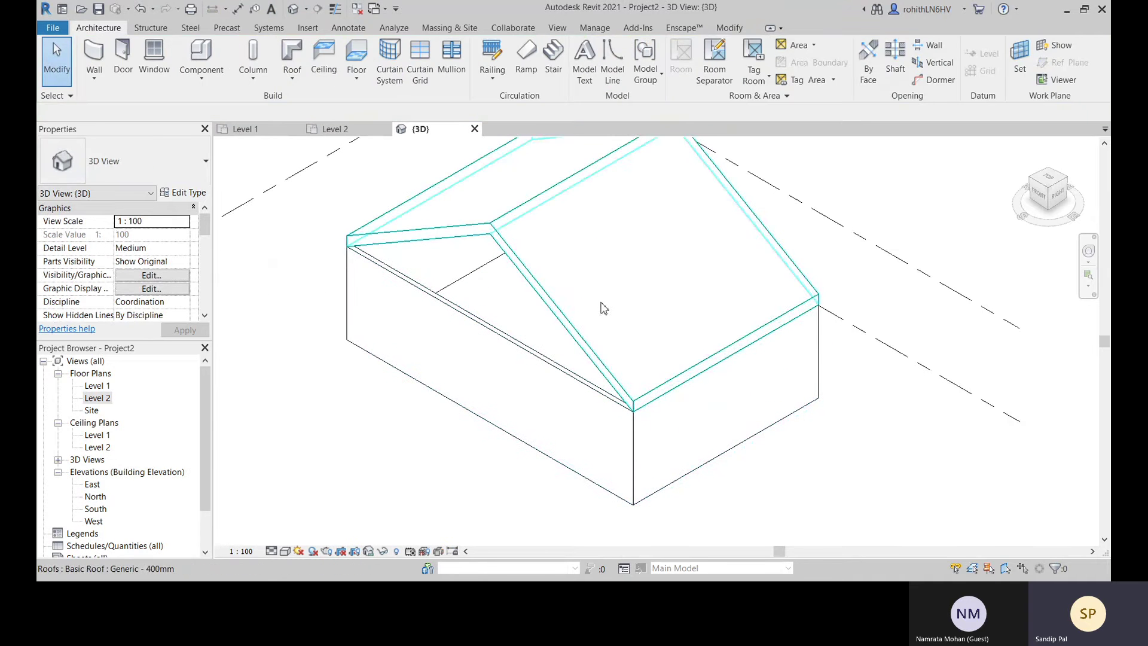
click(602, 307)
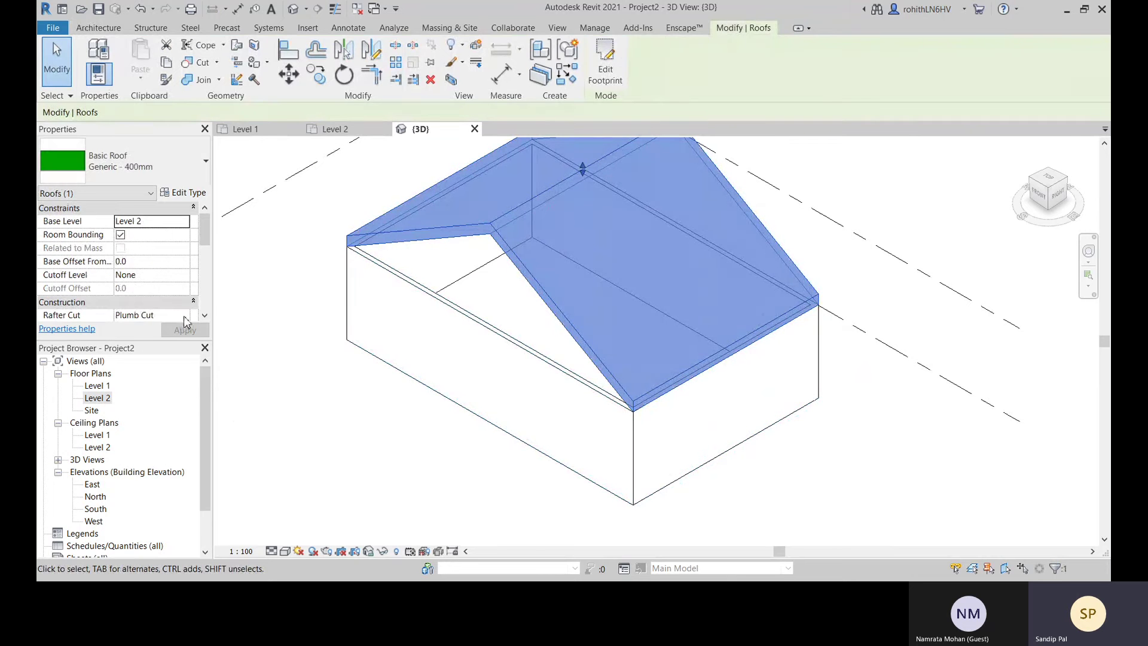
scroll(185, 323, down, 1)
click(111, 304)
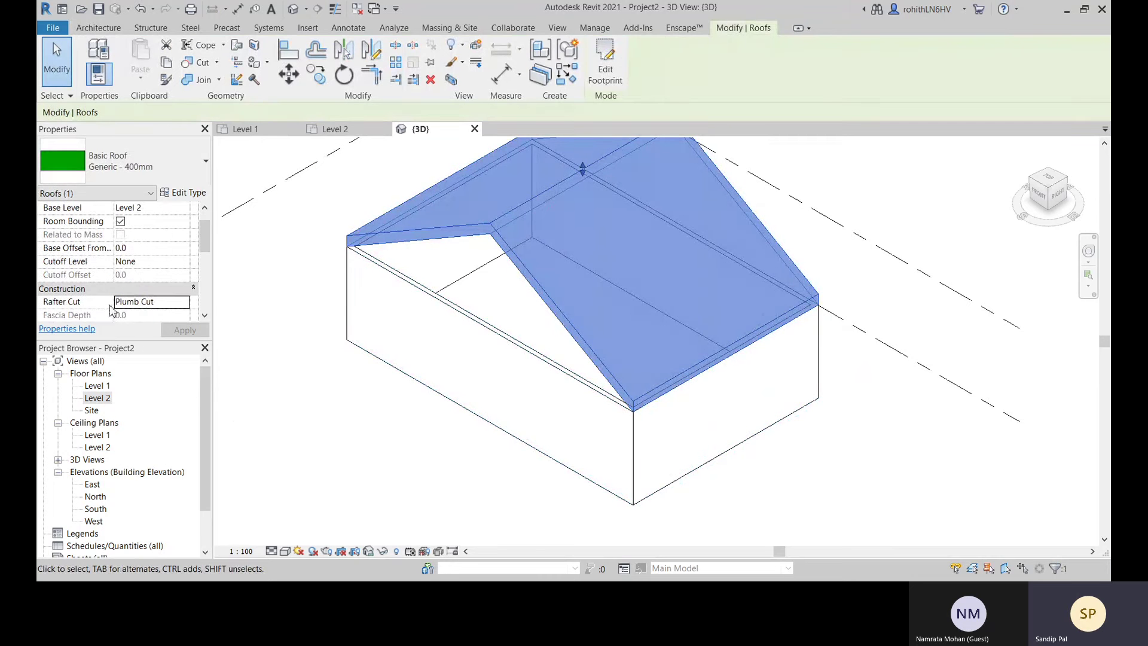
click(184, 305)
click(158, 326)
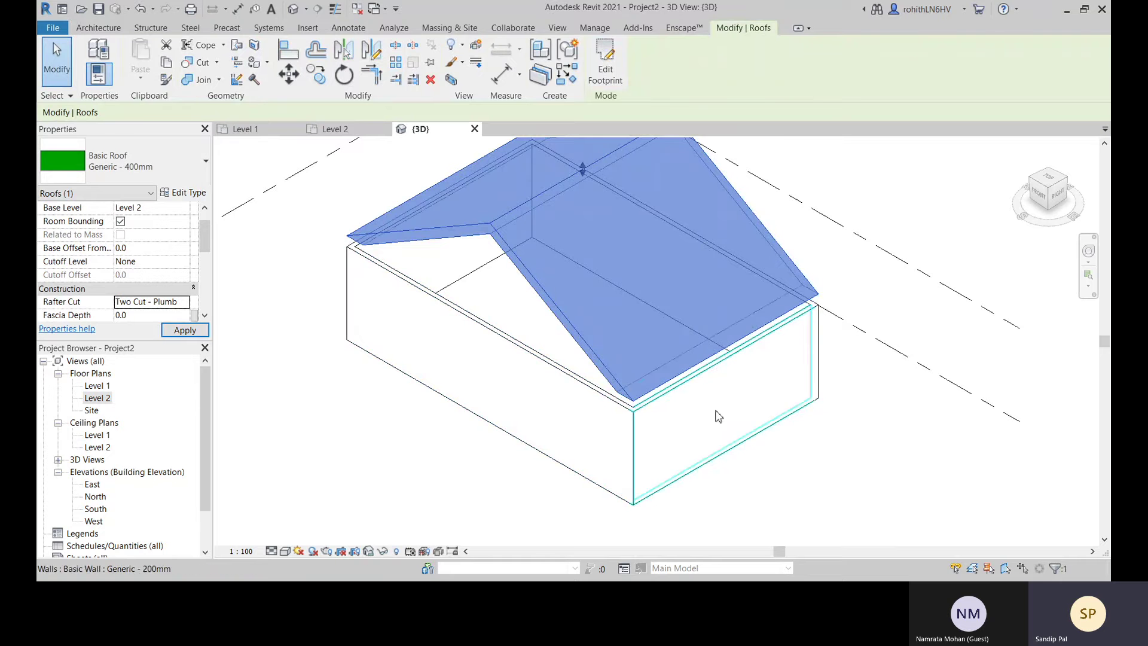
scroll(641, 396, up, 1)
shift+middle_drag(647, 426, 574, 419)
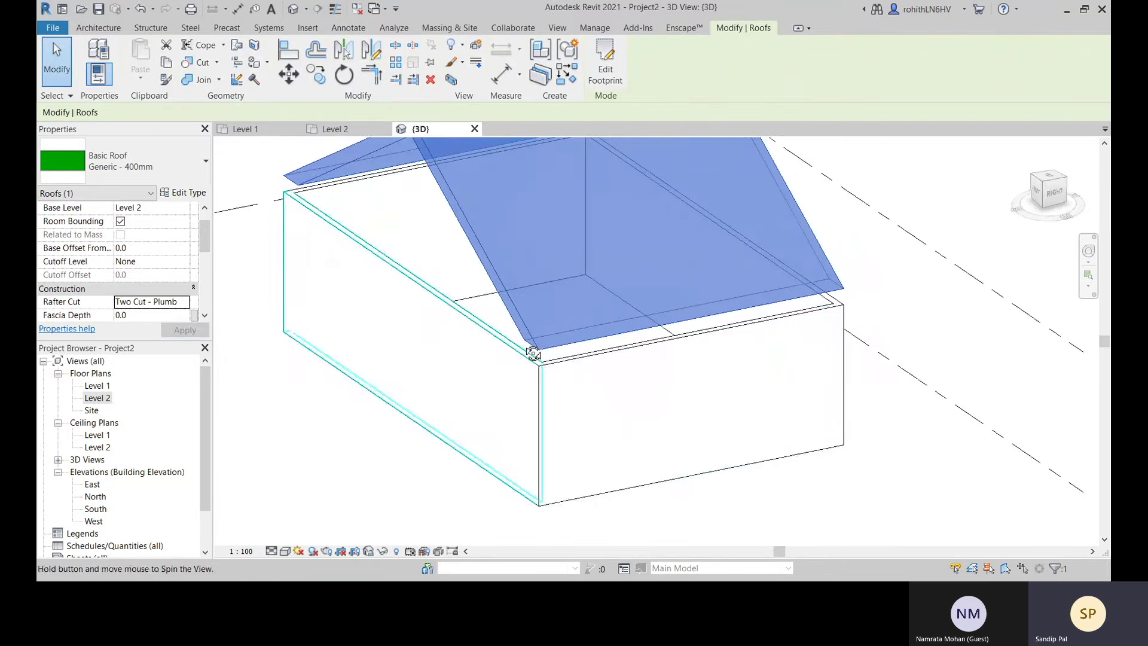
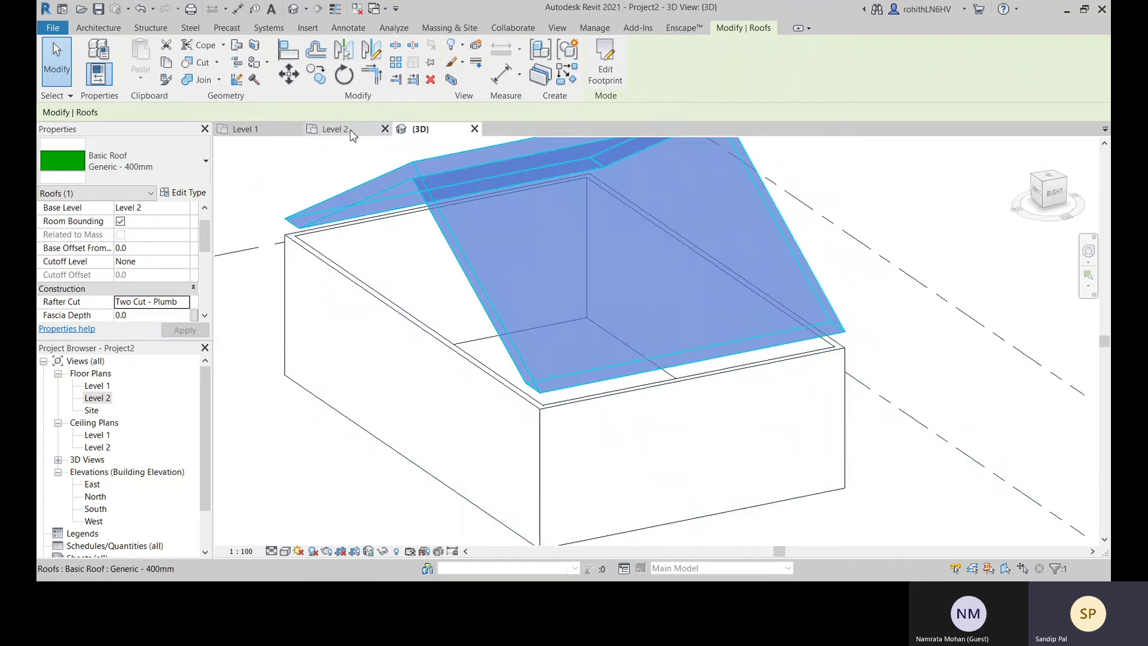
Edit the roof footprint in the Level 2 plan, offset its four boundary lines outward by 150 without copying, and check the finished roof in 3D
click(332, 129)
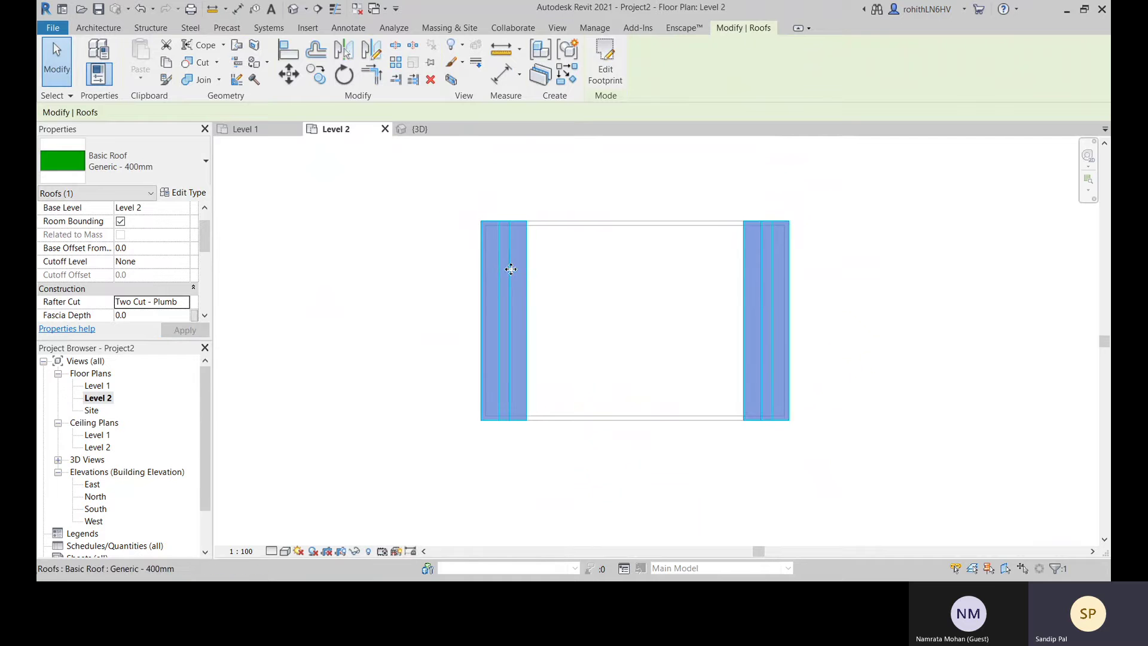
click(605, 69)
scroll(530, 223, up, 2)
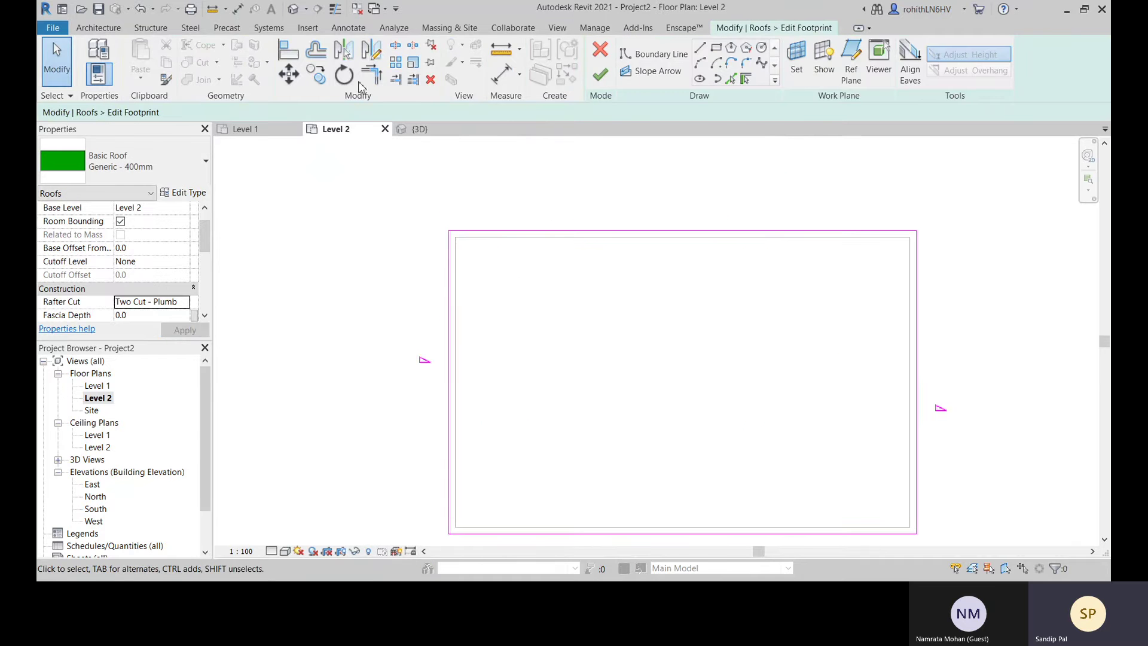
click(345, 51)
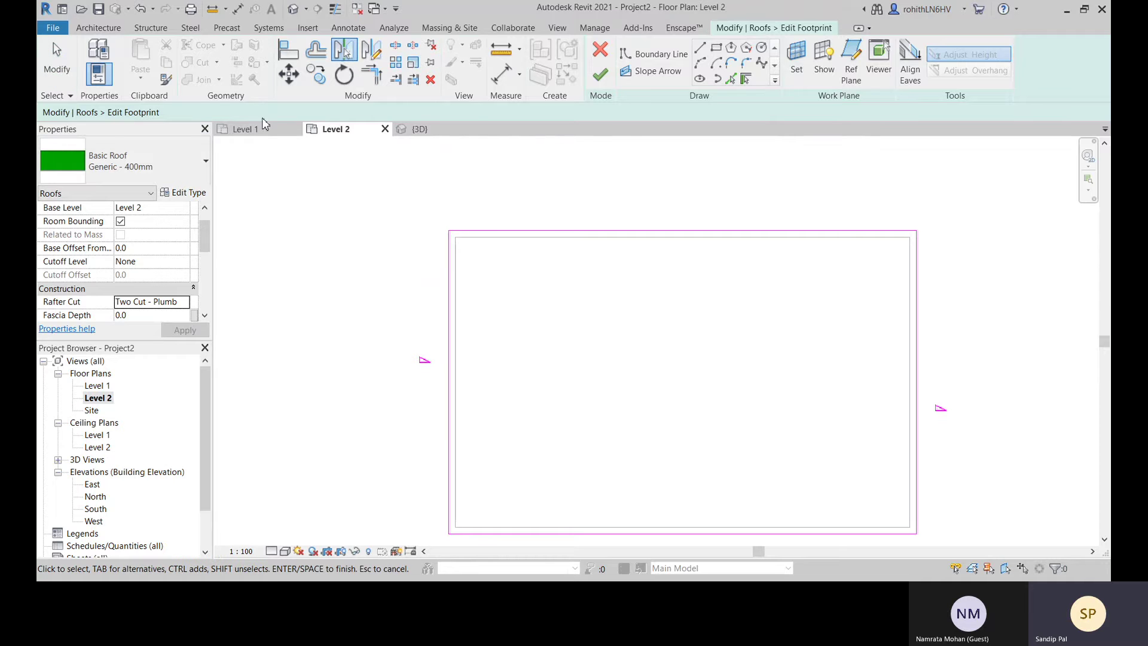
key(o)
key(f)
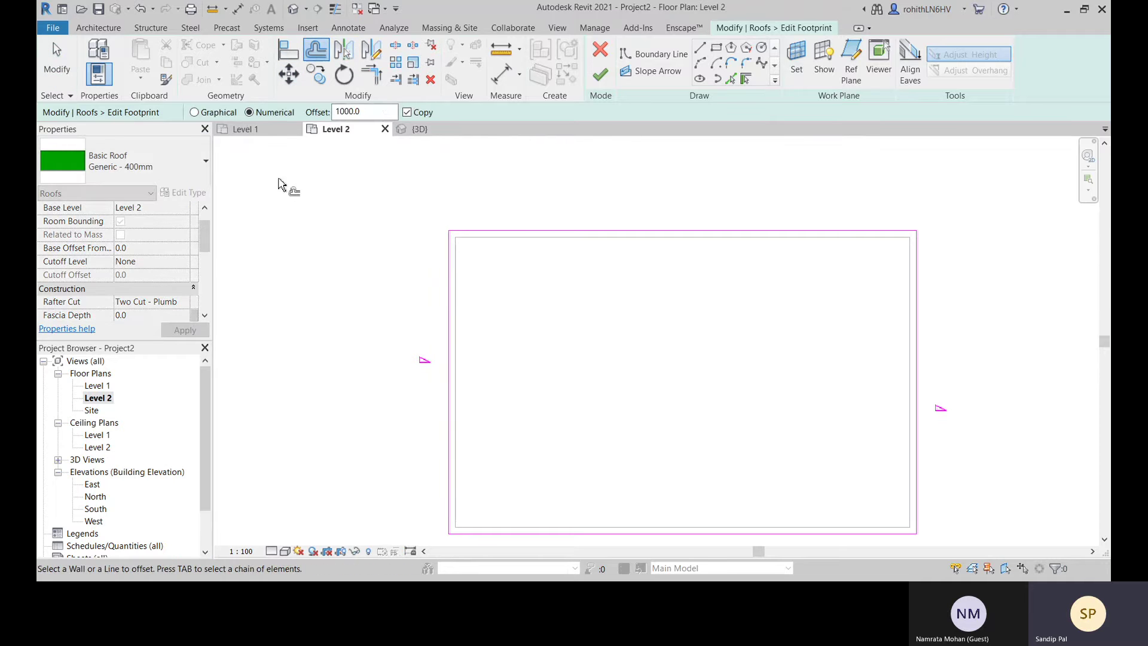
double_click(375, 112)
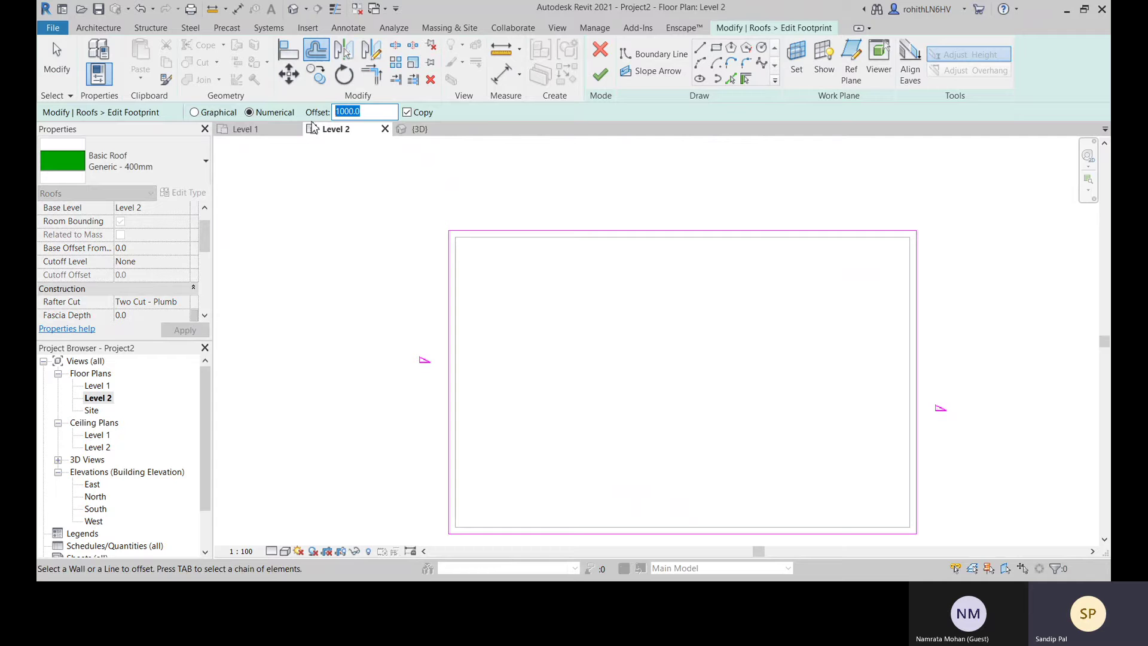
text(15)
click(407, 112)
click(594, 230)
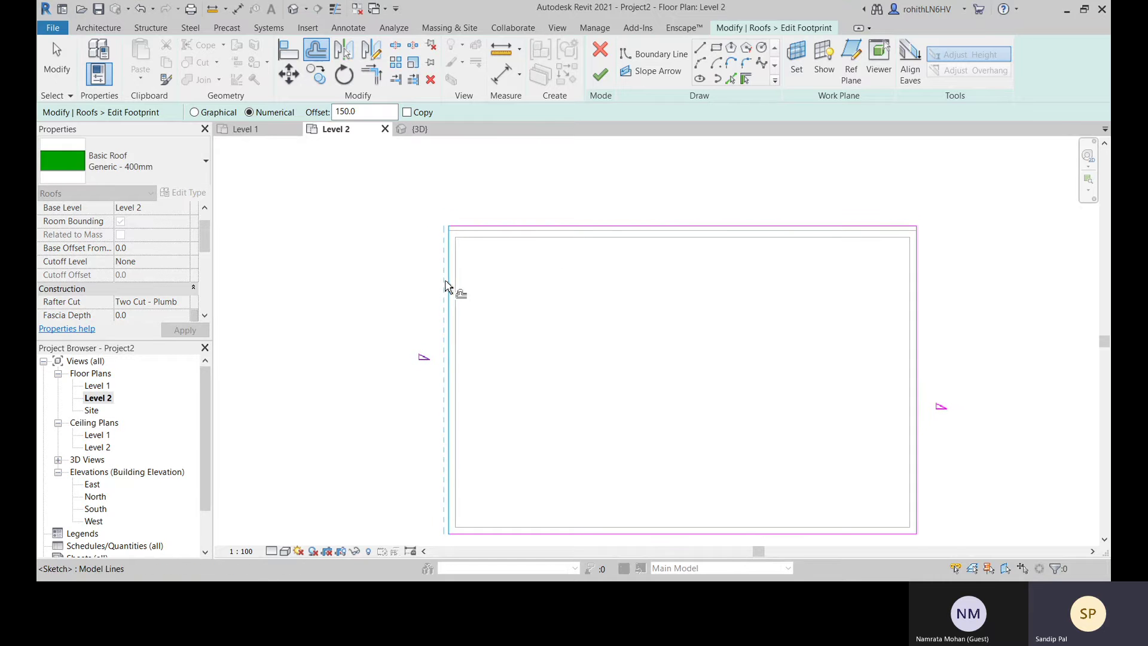
click(447, 283)
click(928, 277)
mouse_move(927, 279)
middle_down()
mouse_move(948, 230)
mouse_move(900, 147)
middle_up()
click(814, 405)
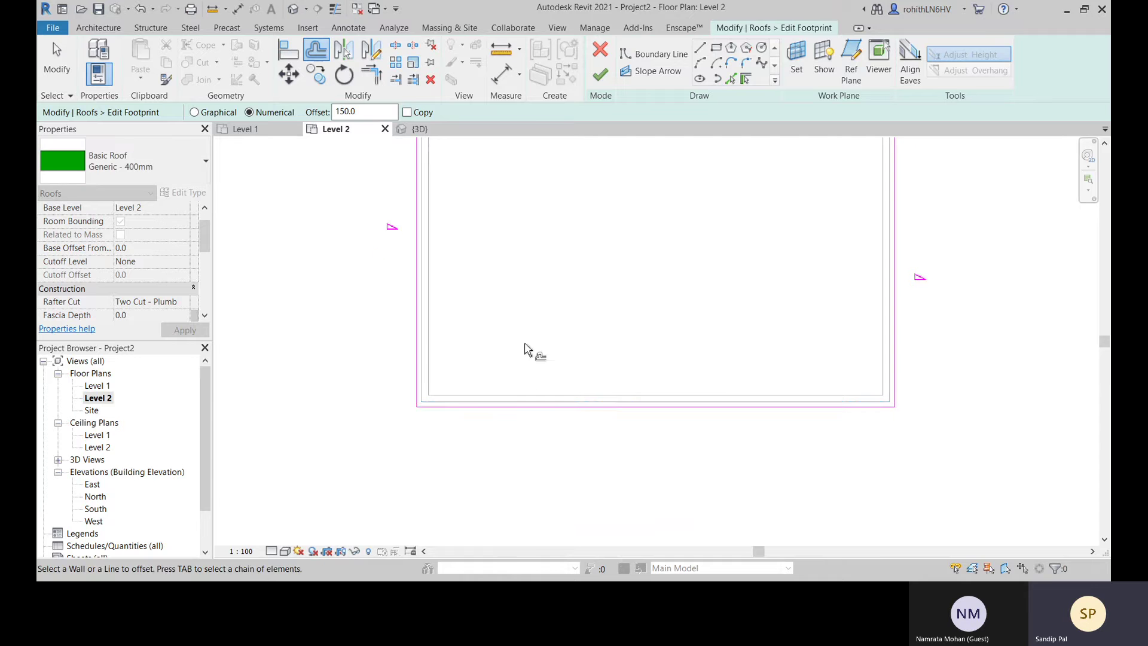
middle_drag(525, 351, 517, 418)
middle_drag(545, 308, 542, 326)
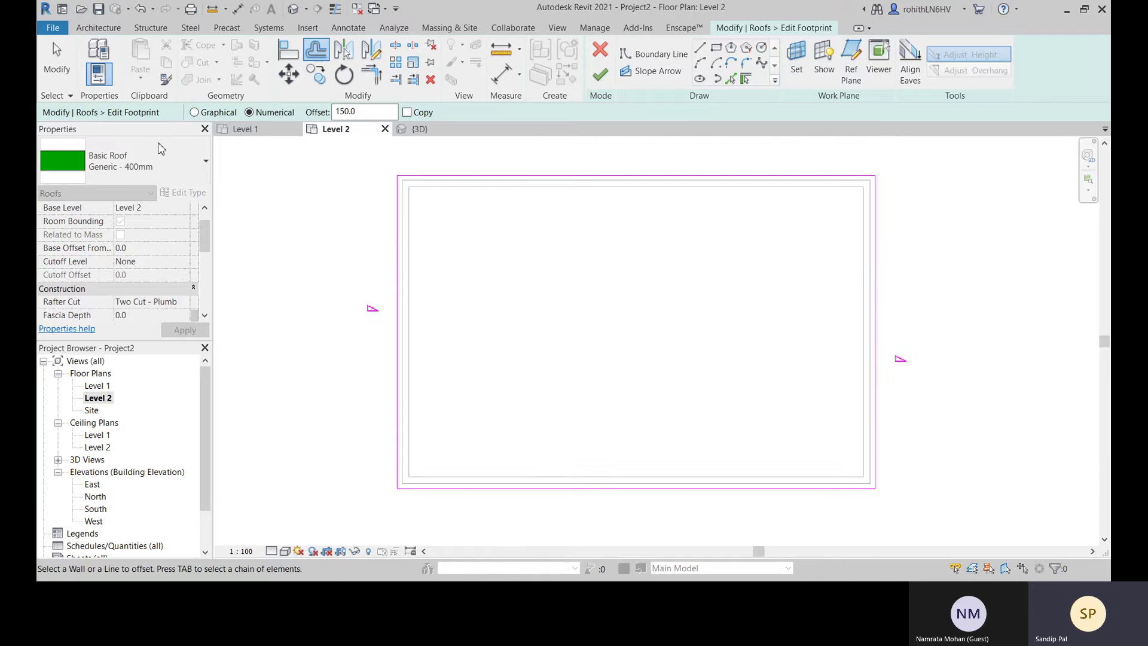
click(592, 75)
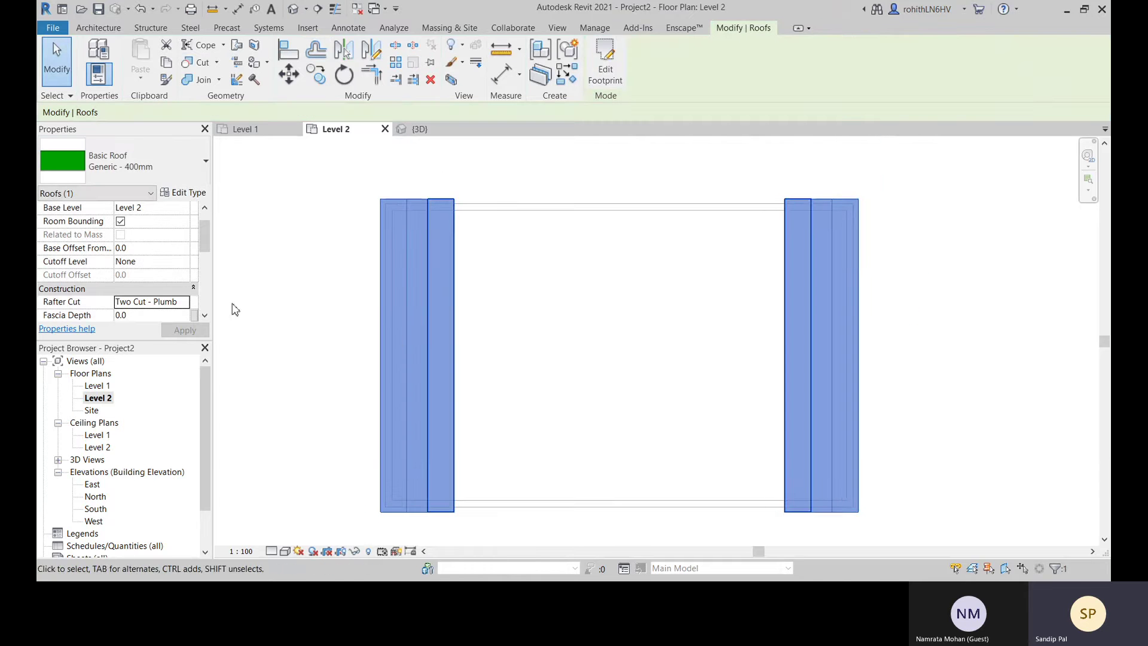
click(413, 129)
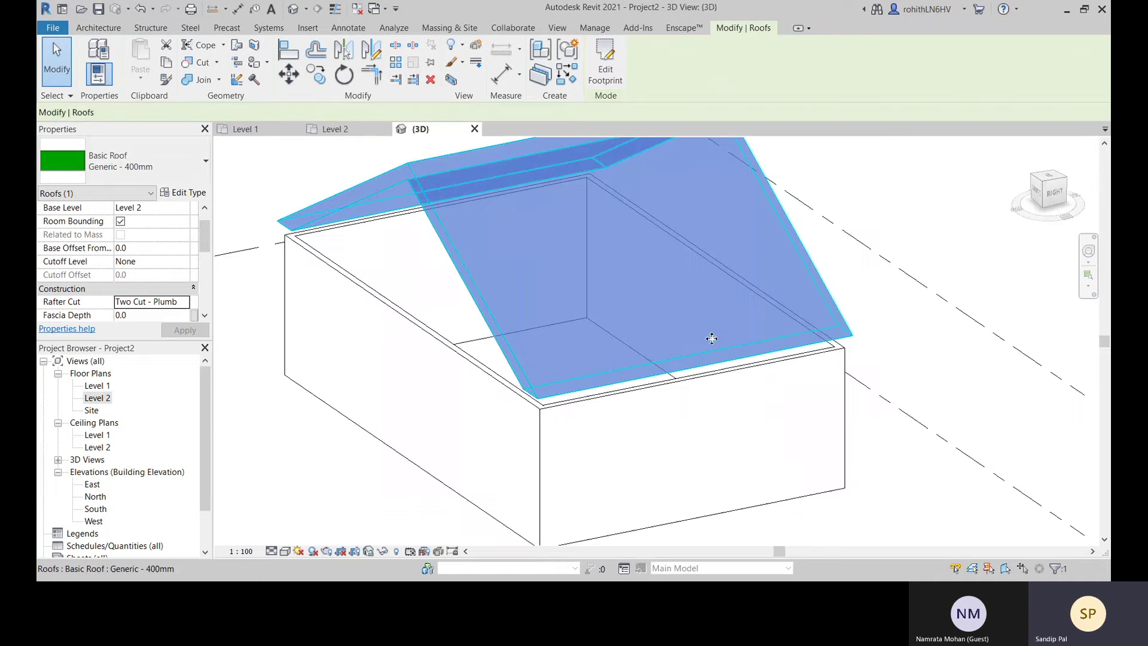
shift+middle_drag(711, 338, 823, 276)
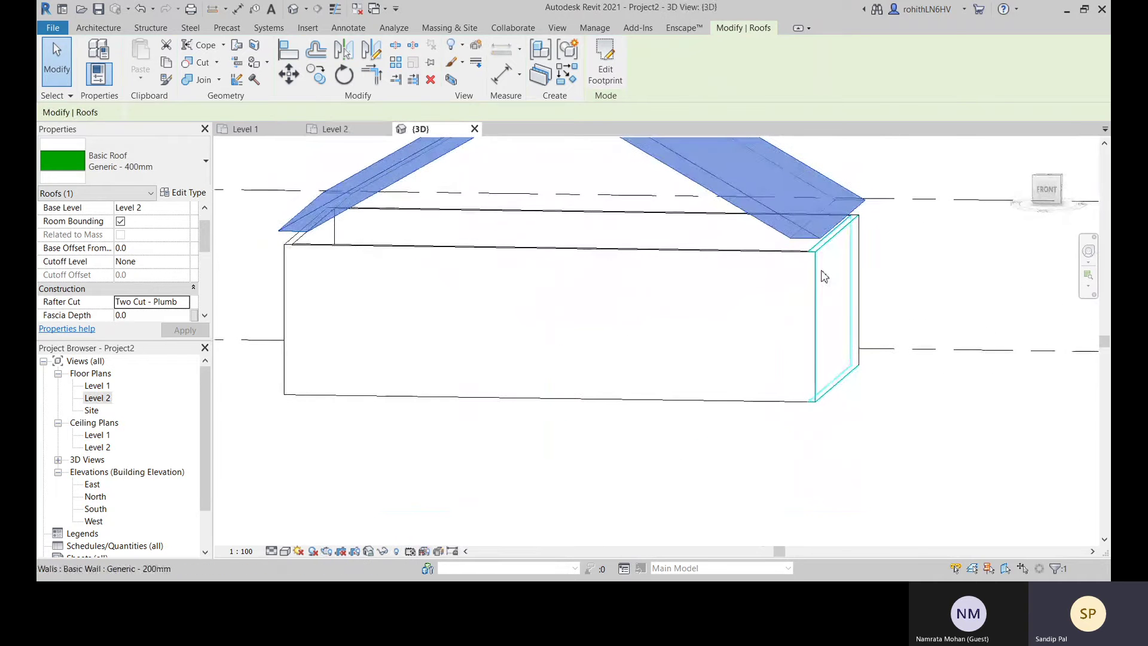
Select the whole chain of four walls in the 3D view and attach their tops to the roof
shift+middle_drag(792, 317, 709, 374)
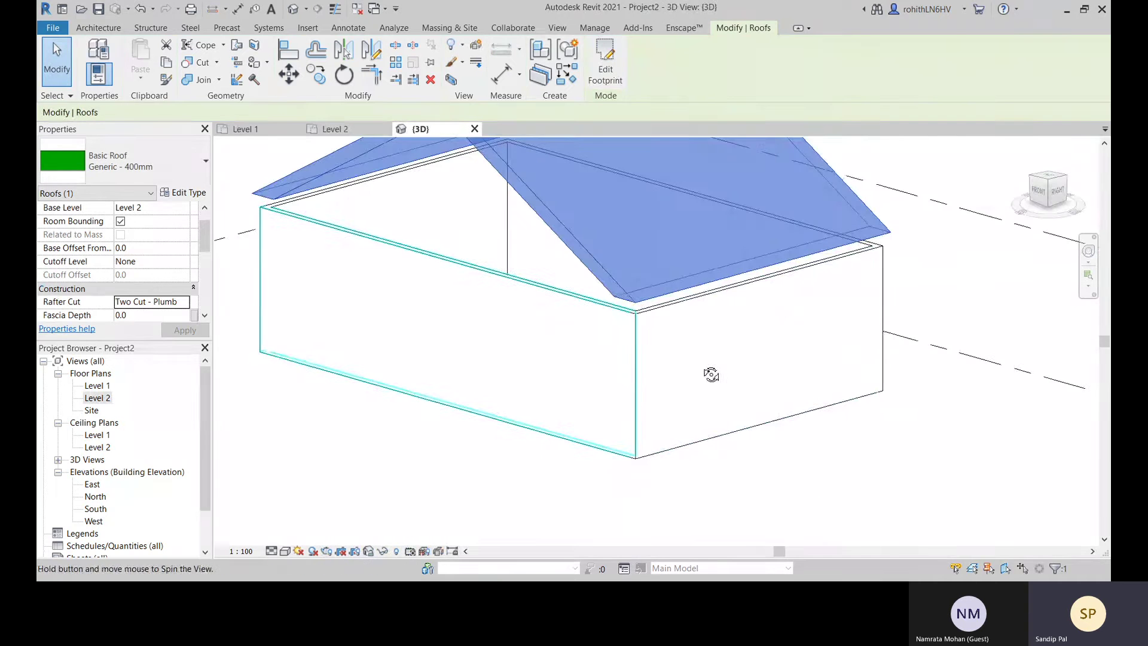
click(783, 504)
key(Tab)
click(412, 359)
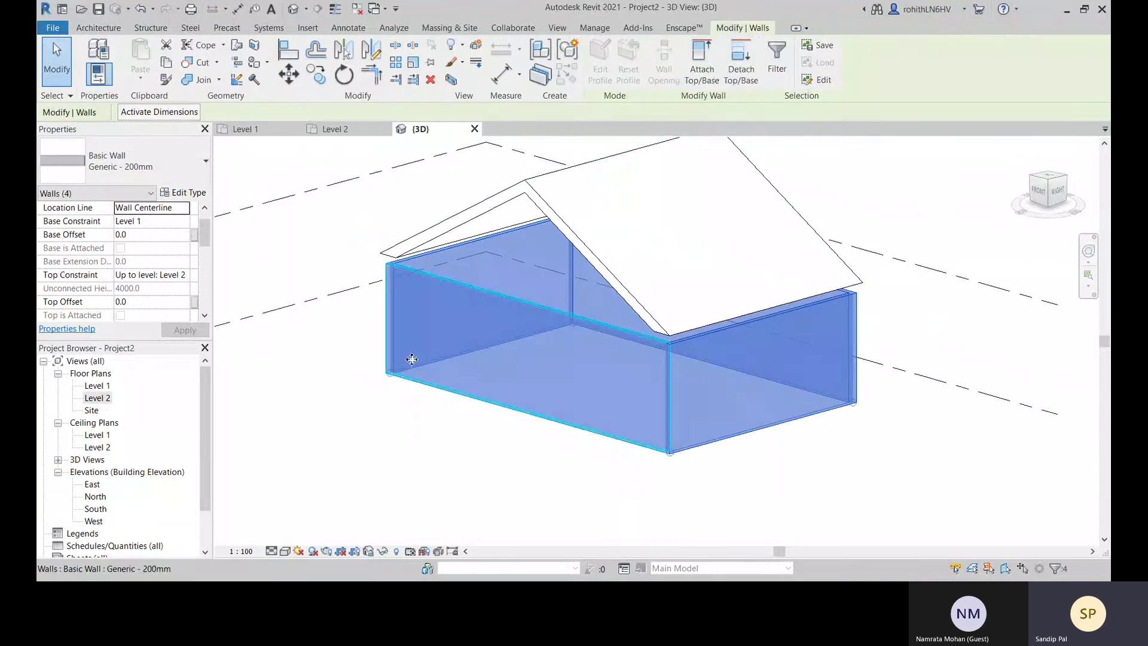
click(702, 66)
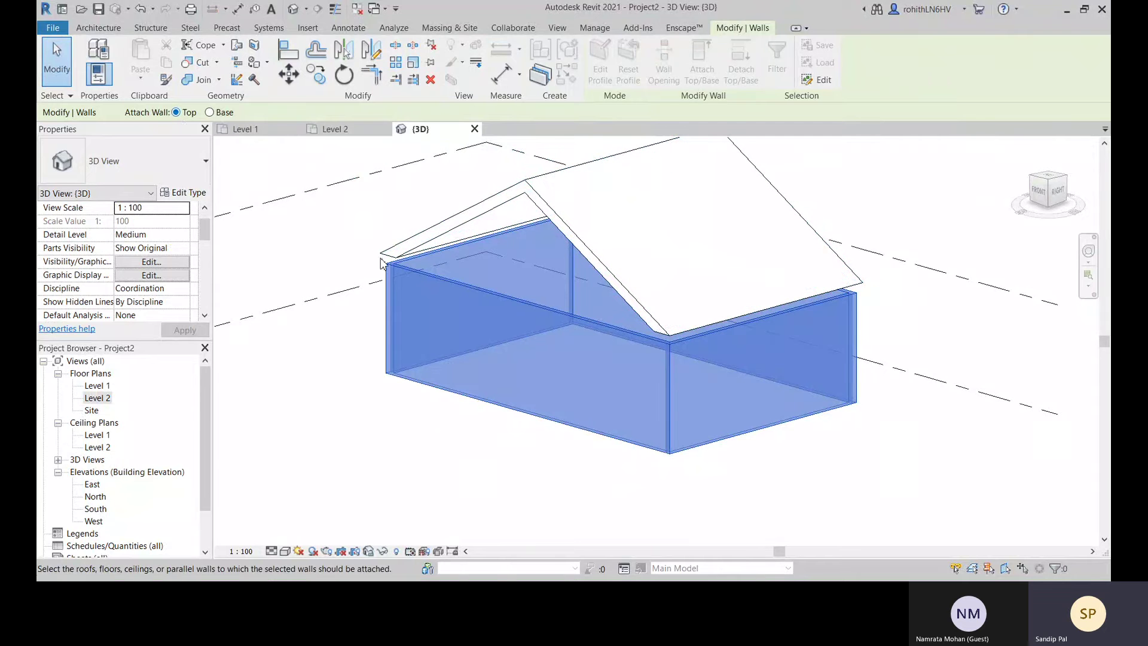
click(655, 256)
click(526, 498)
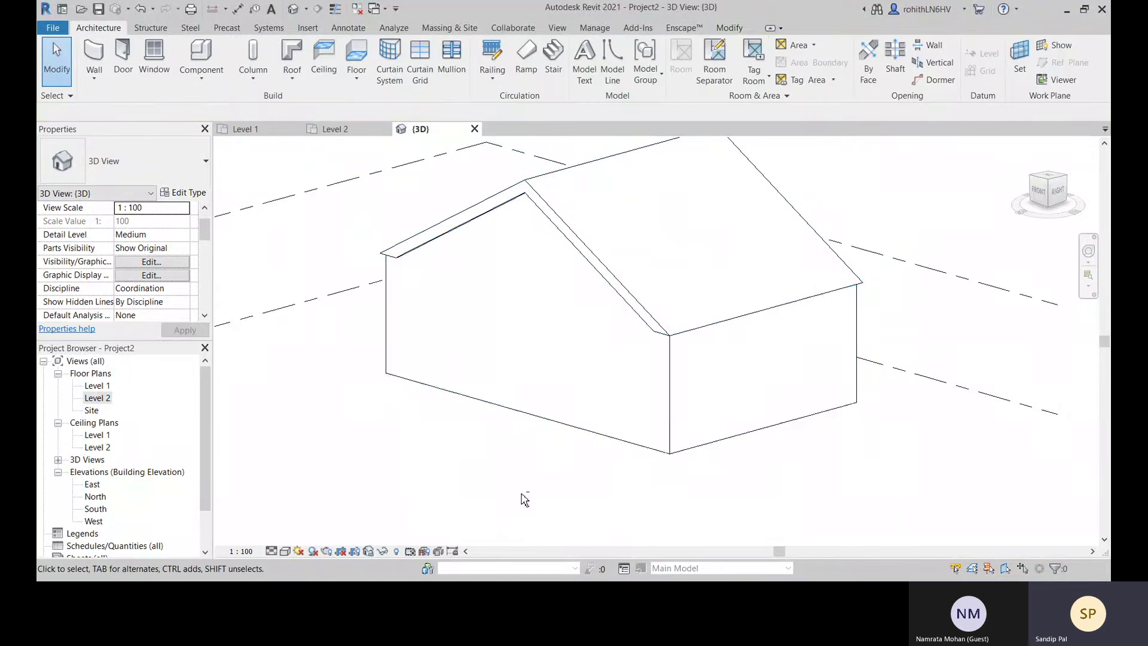
Set the 3D view's visual style to Realistic
shift+middle_drag(525, 500, 815, 430)
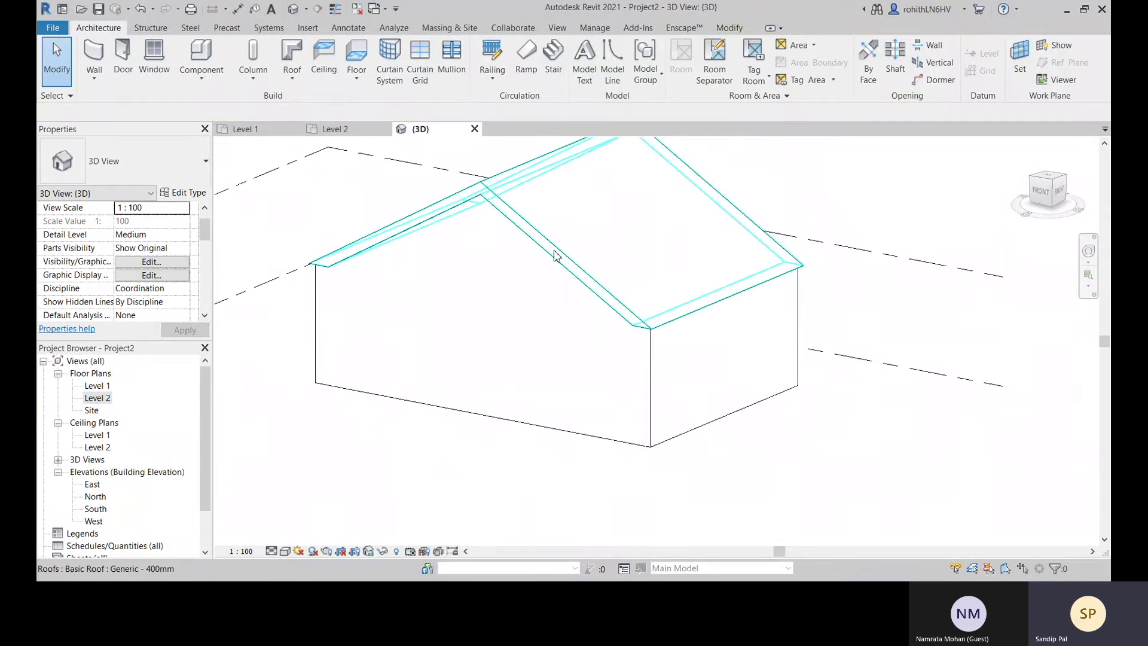
scroll(670, 299, up, 2)
scroll(468, 274, up, 2)
scroll(607, 287, up, 1)
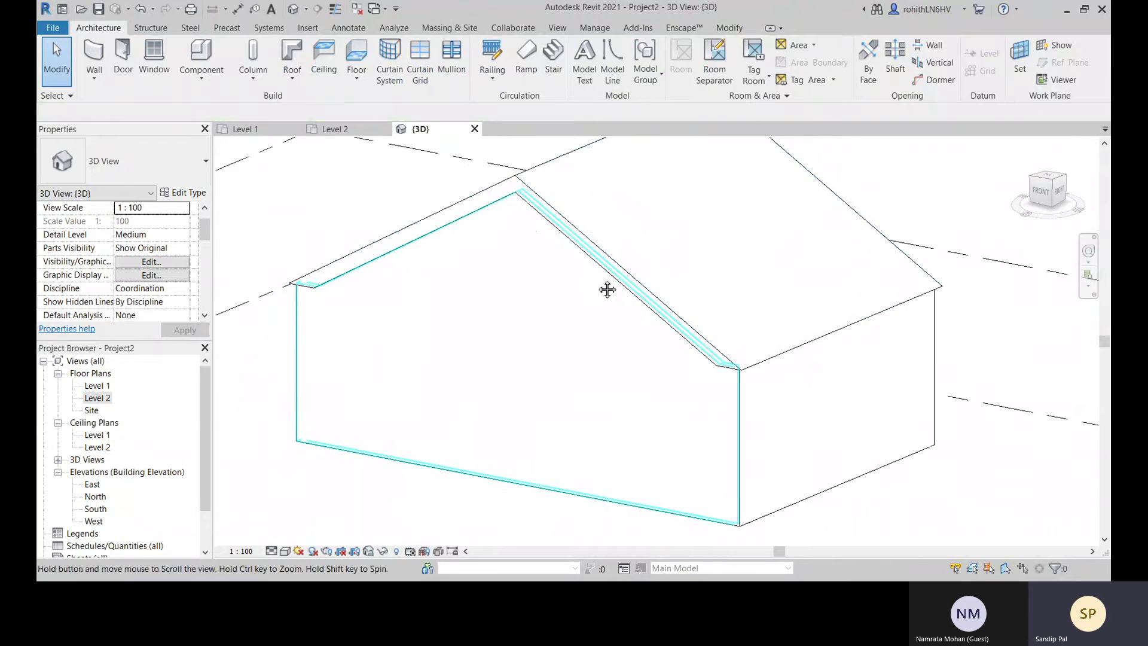
scroll(529, 331, up, 1)
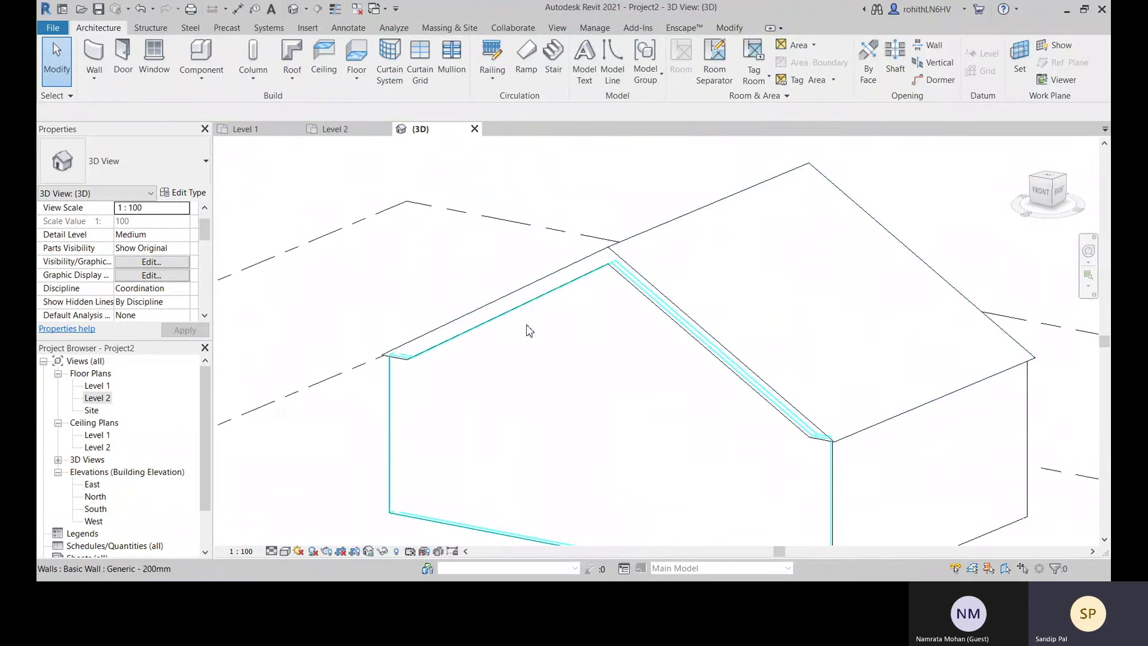
click(293, 79)
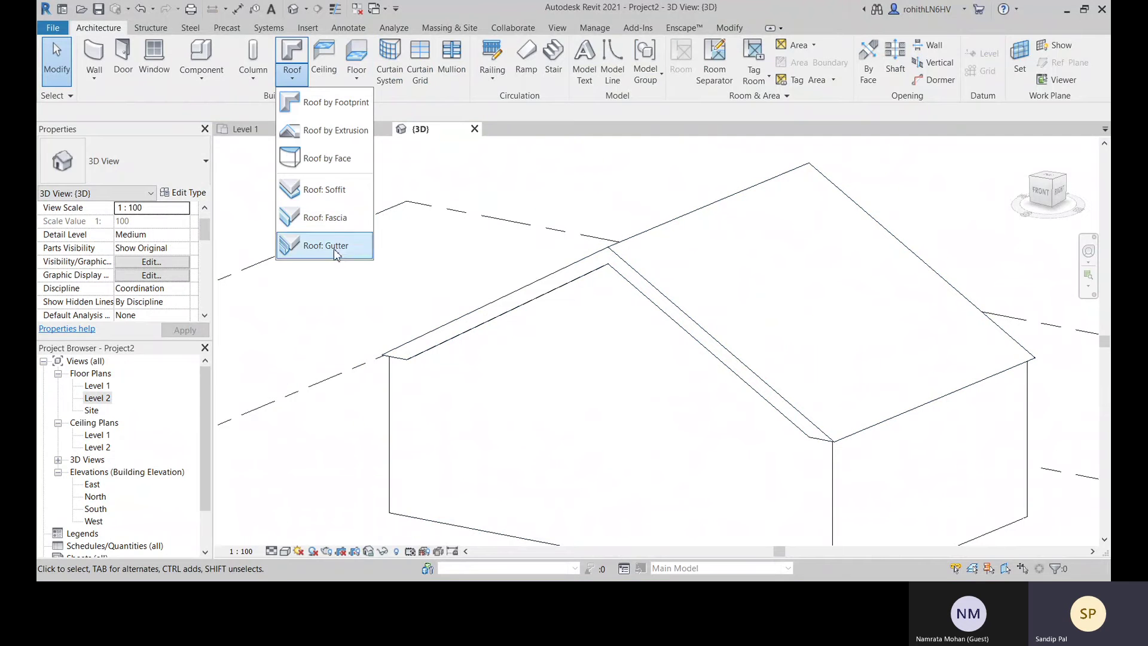
click(288, 552)
click(288, 553)
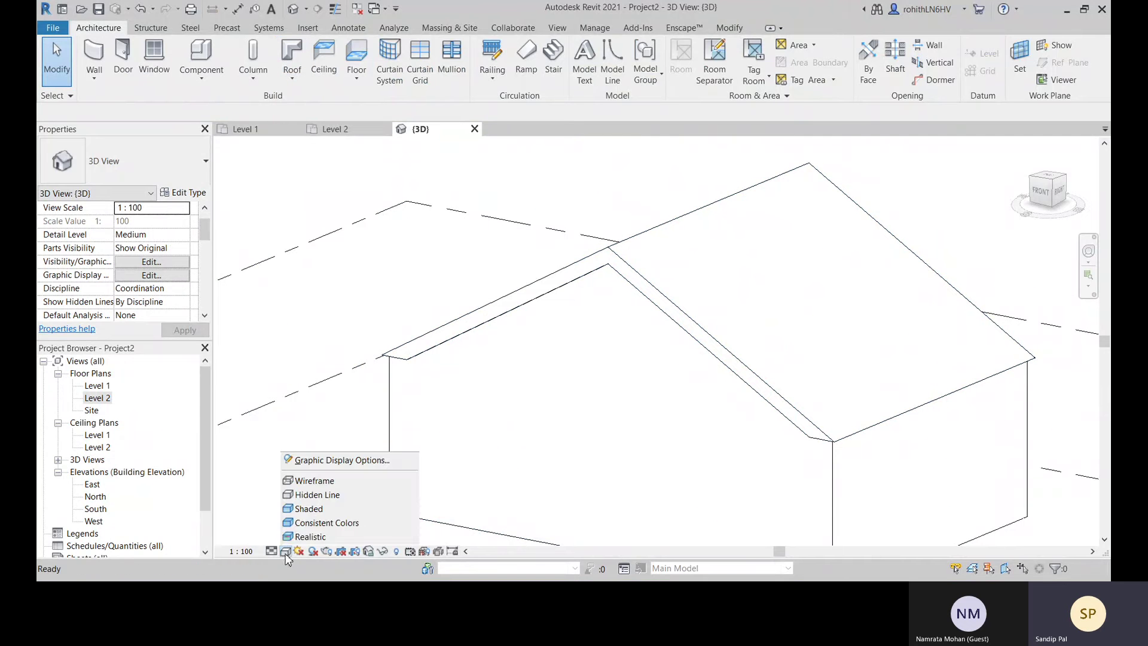
click(301, 533)
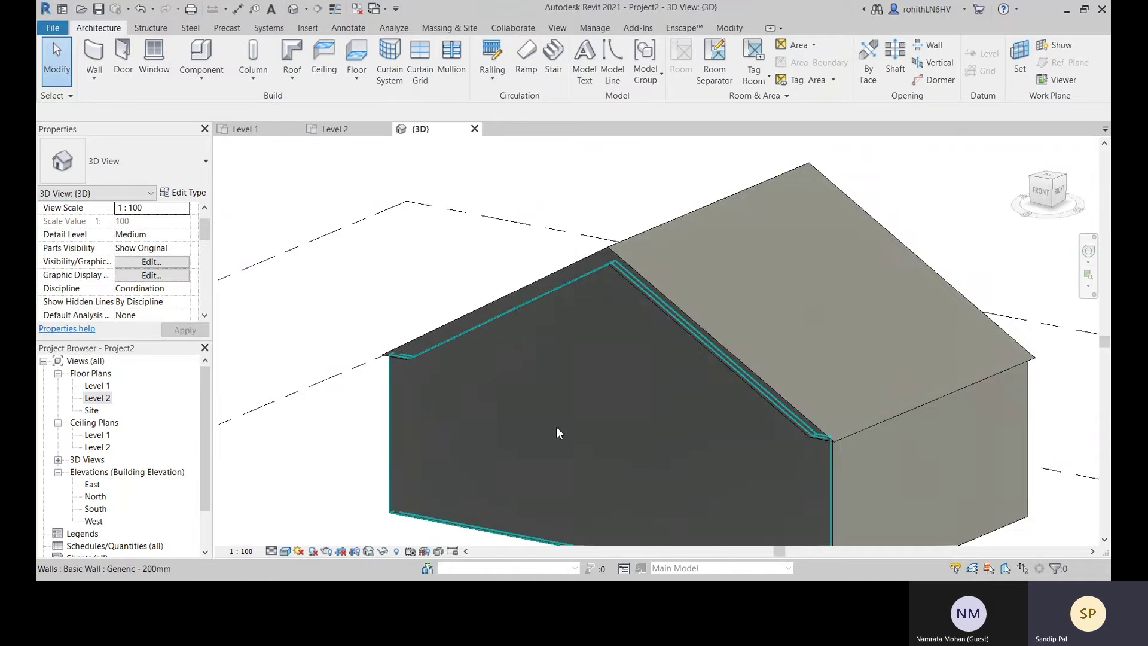
mouse_move(556, 425)
shift+middle_down()
mouse_move(620, 402)
mouse_move(536, 369)
shift+middle_up()
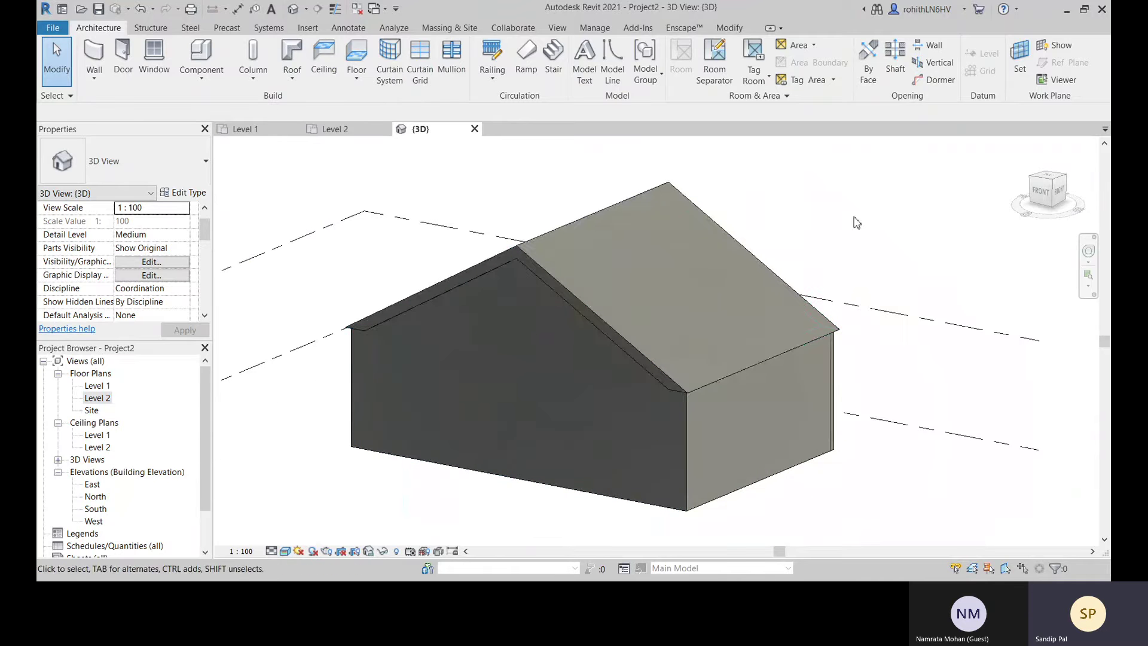
Edit the structure of the Generic - 400mm roof type and pick Asphalt, Bitumen as the structure layer's material
click(586, 224)
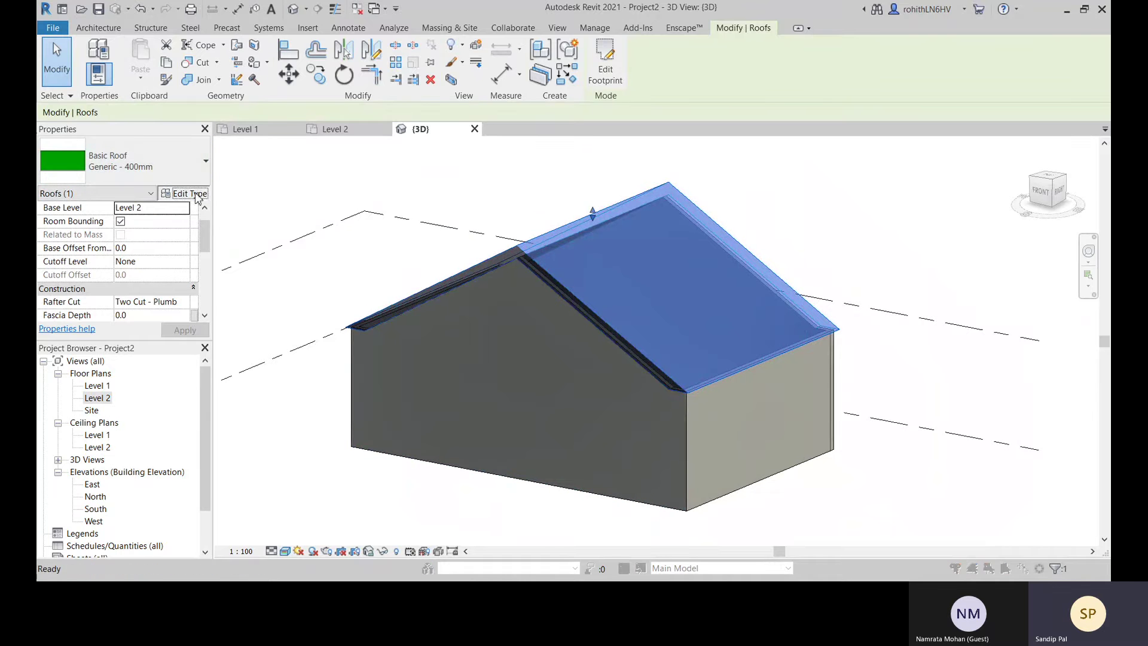
click(198, 194)
click(478, 227)
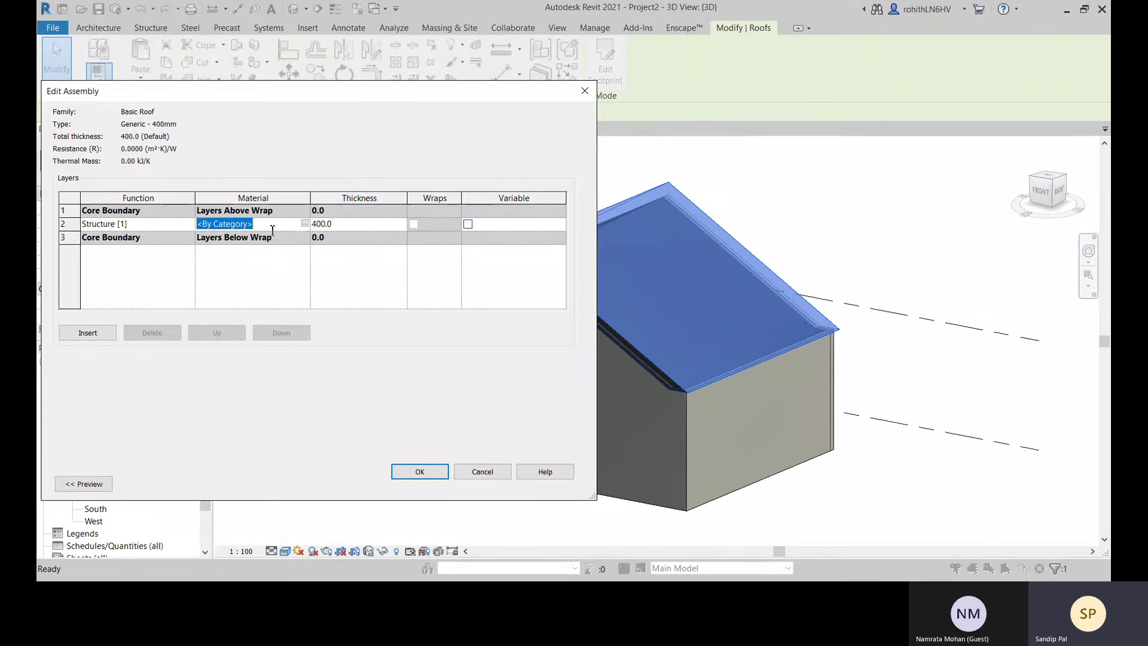
click(305, 223)
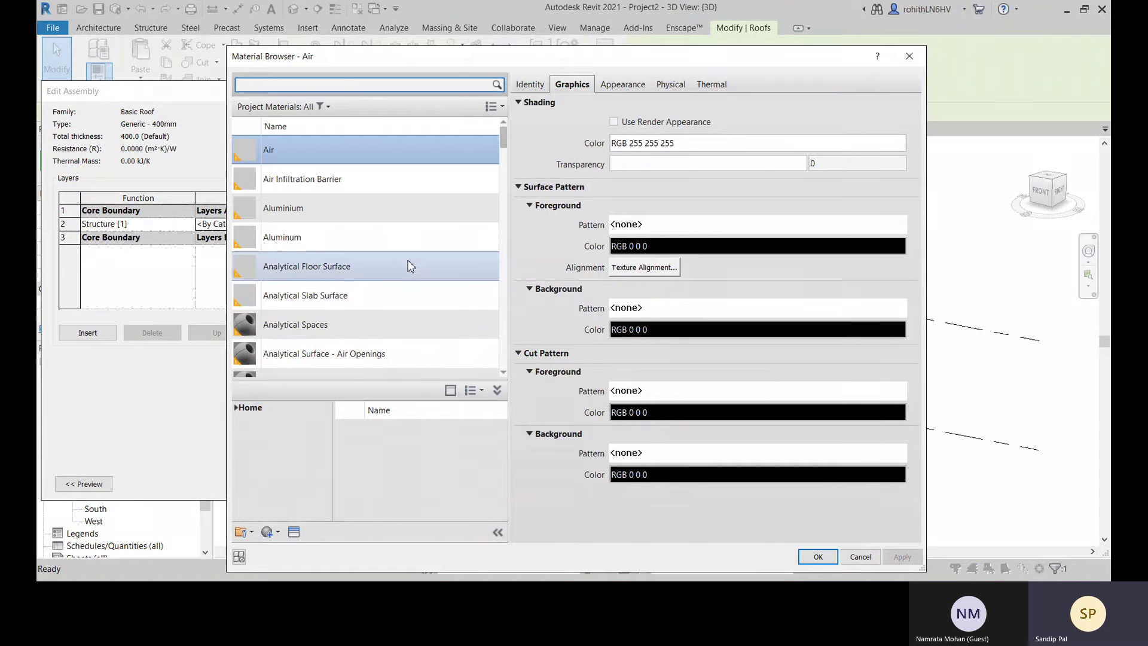
scroll(419, 266, down, 4)
scroll(419, 266, down, 3)
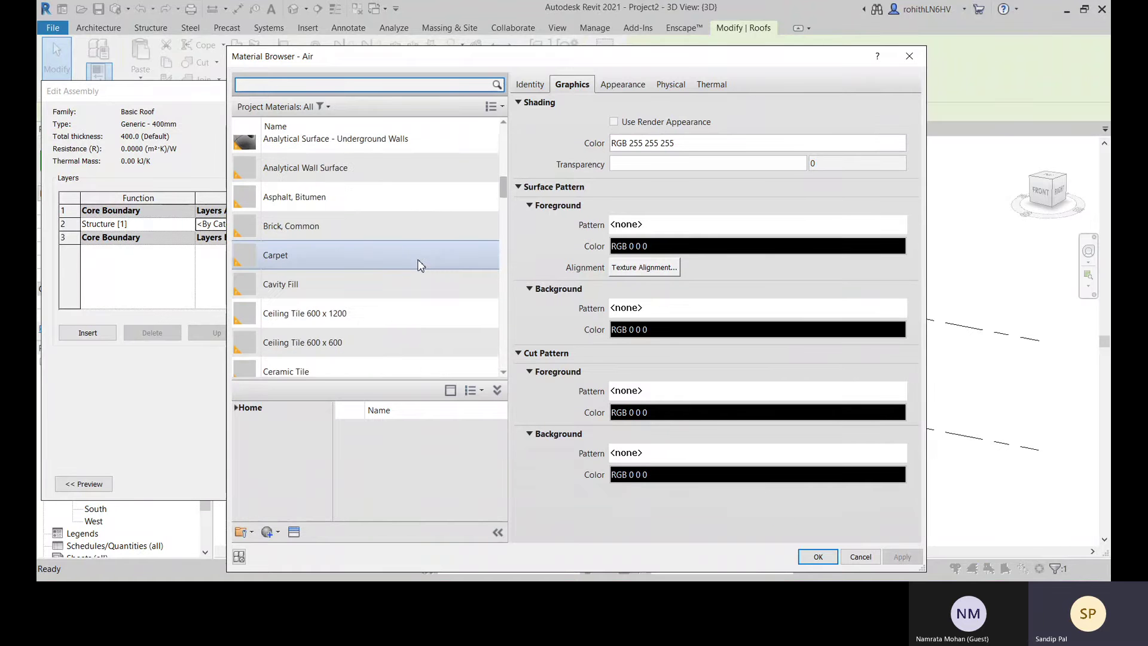
scroll(418, 263, up, 1)
click(424, 273)
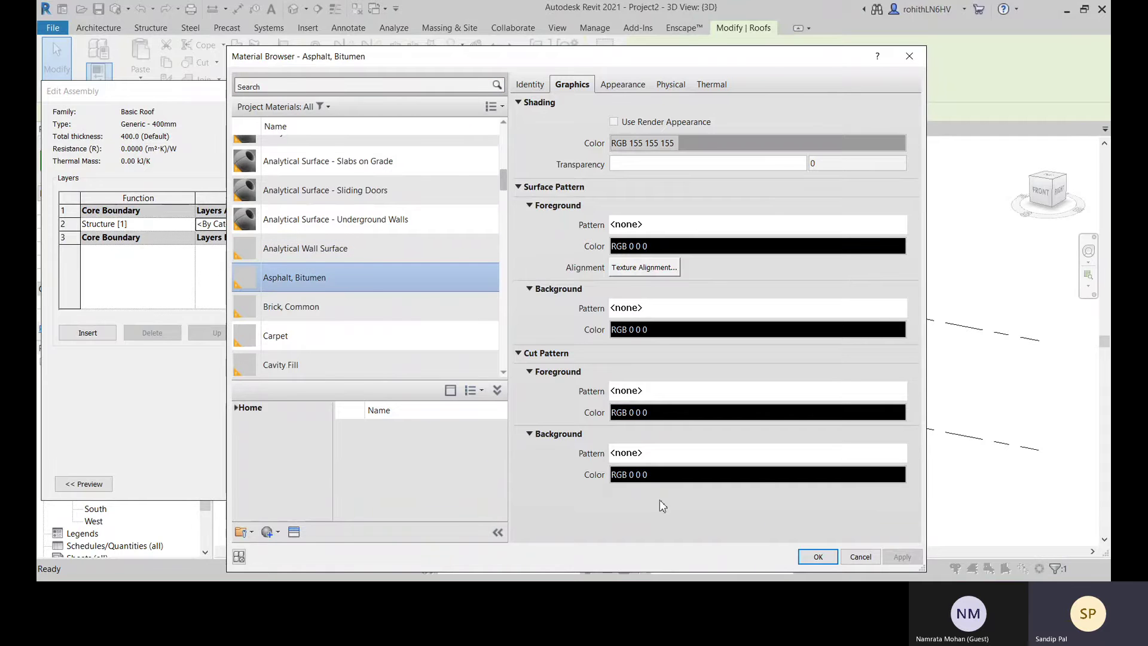
Turn on Use Render Appearance for the Asphalt, Bitumen material and confirm the roof assembly and type changes
click(614, 122)
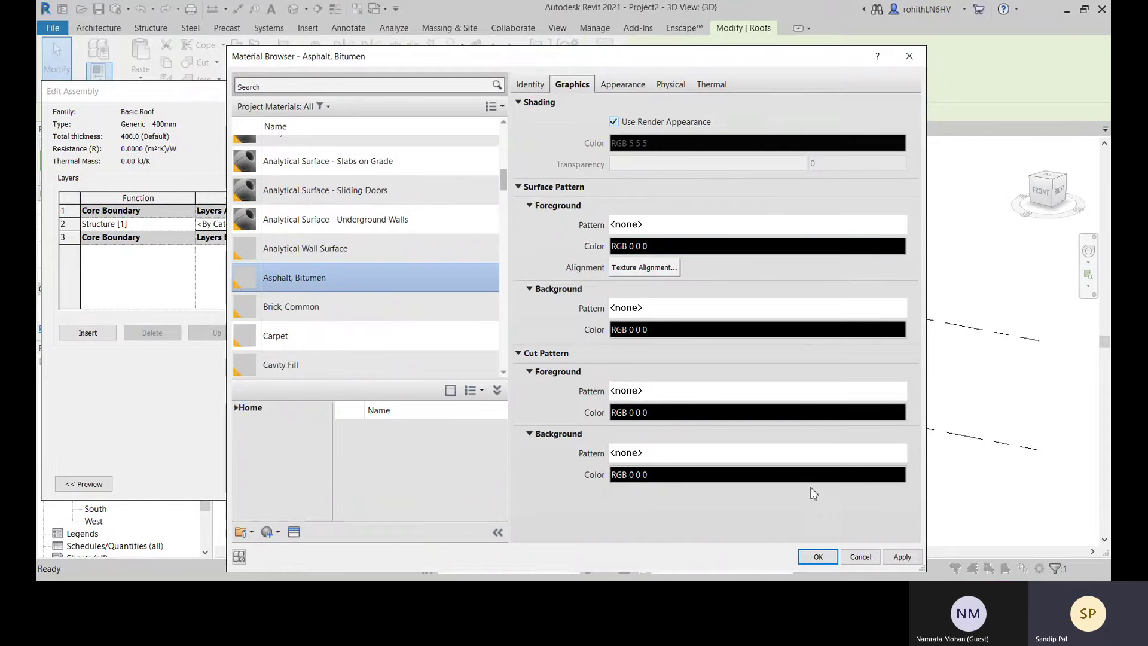
click(817, 557)
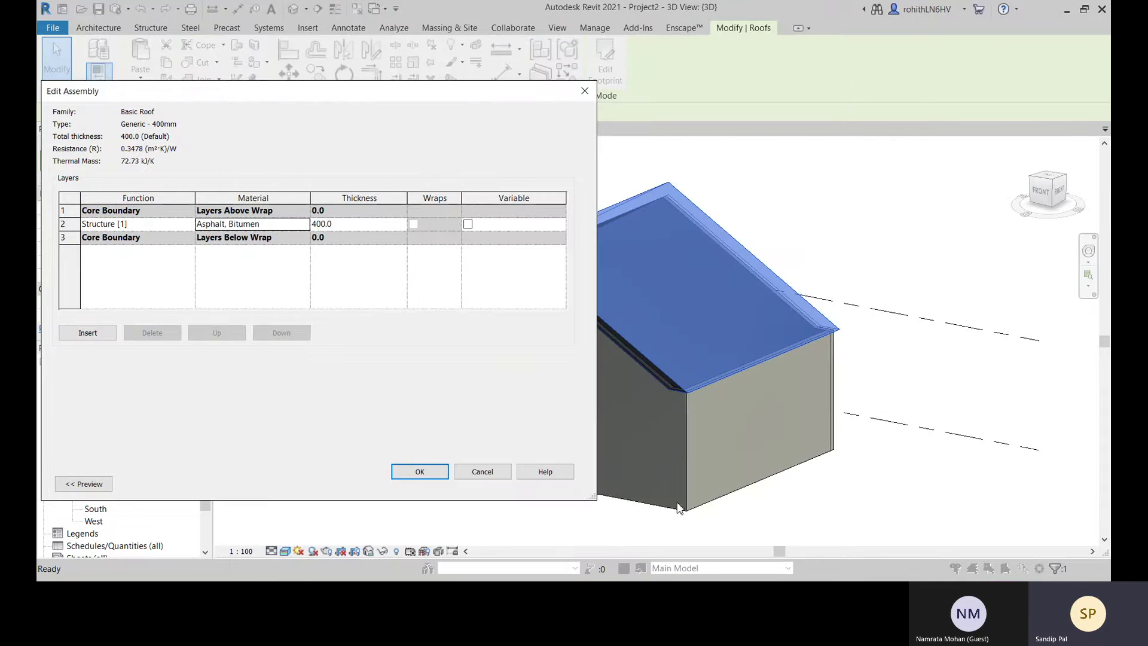
click(420, 472)
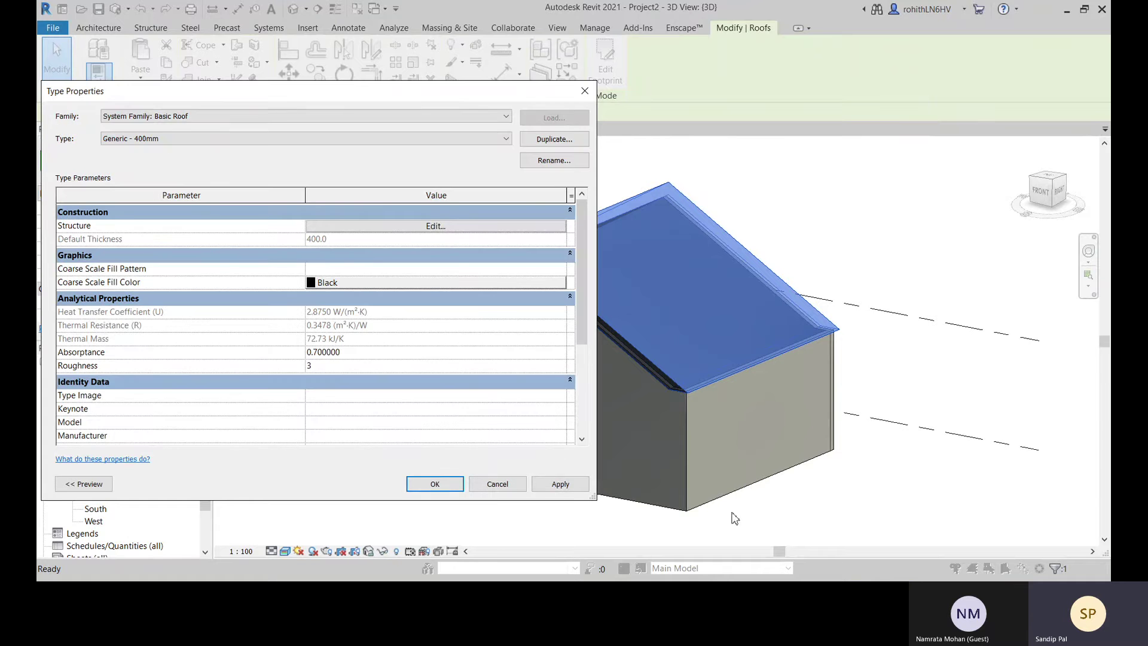
click(435, 485)
click(792, 489)
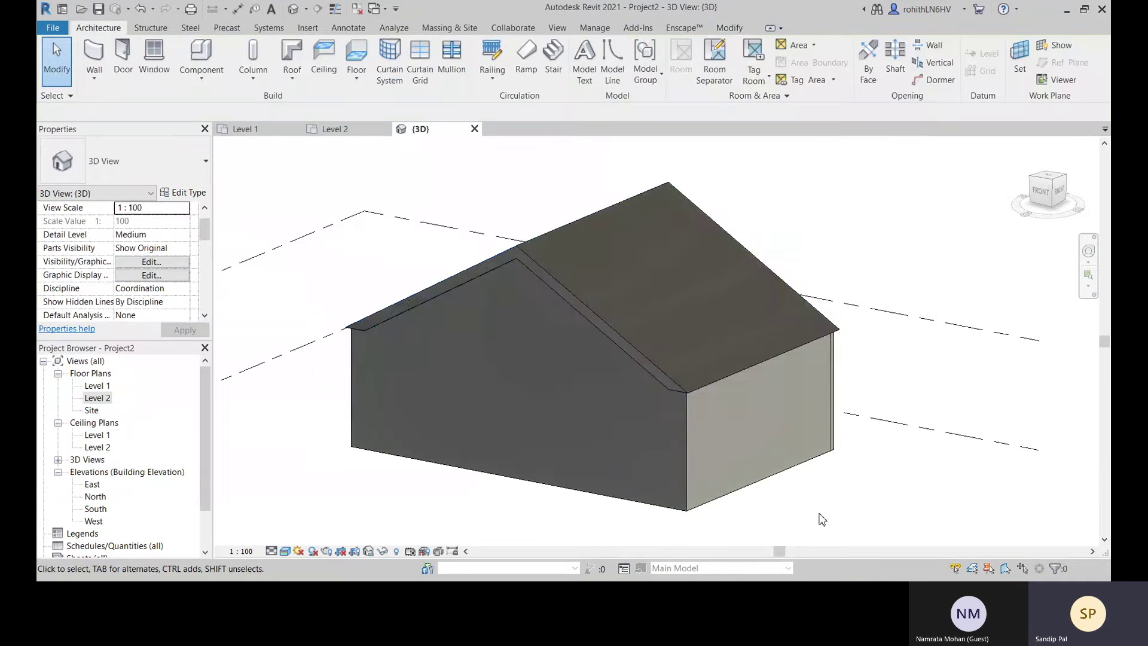
Try roof fascias along the lower sloped edge of the front gable, its short eave end and the adjoining eave
middle_drag(769, 482, 781, 499)
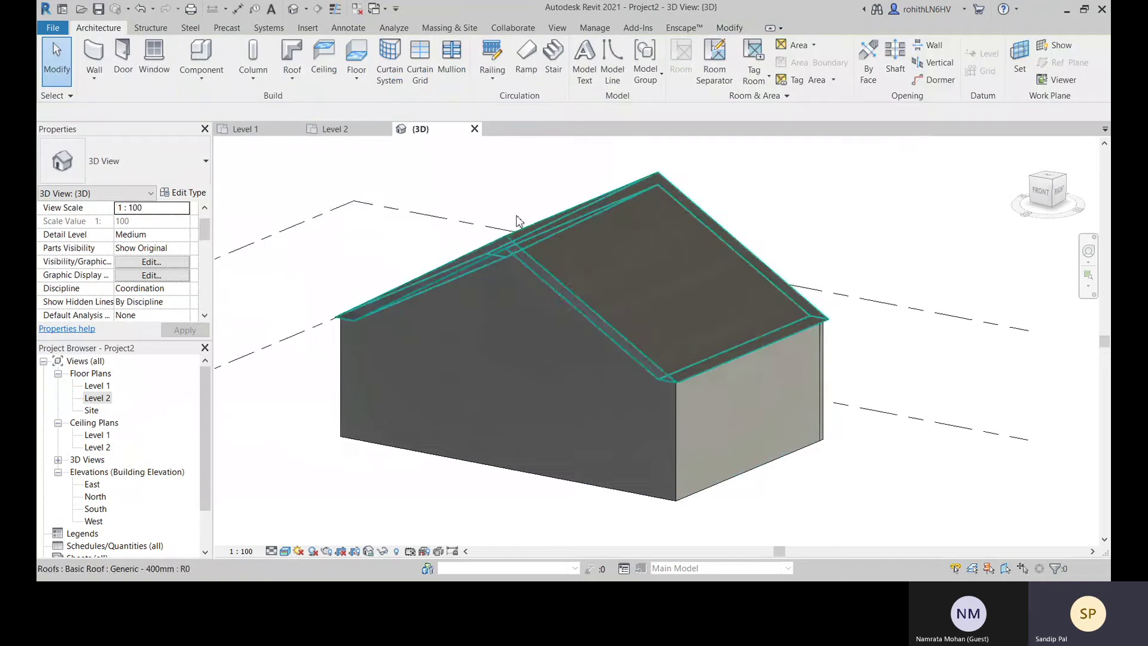
click(303, 80)
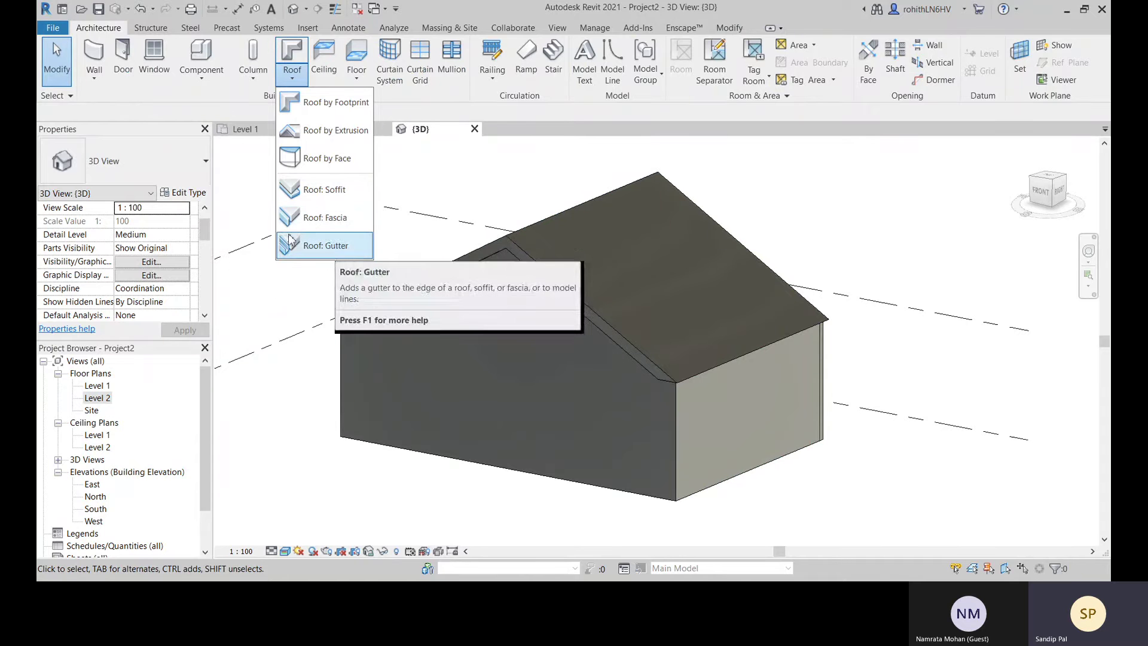
click(331, 224)
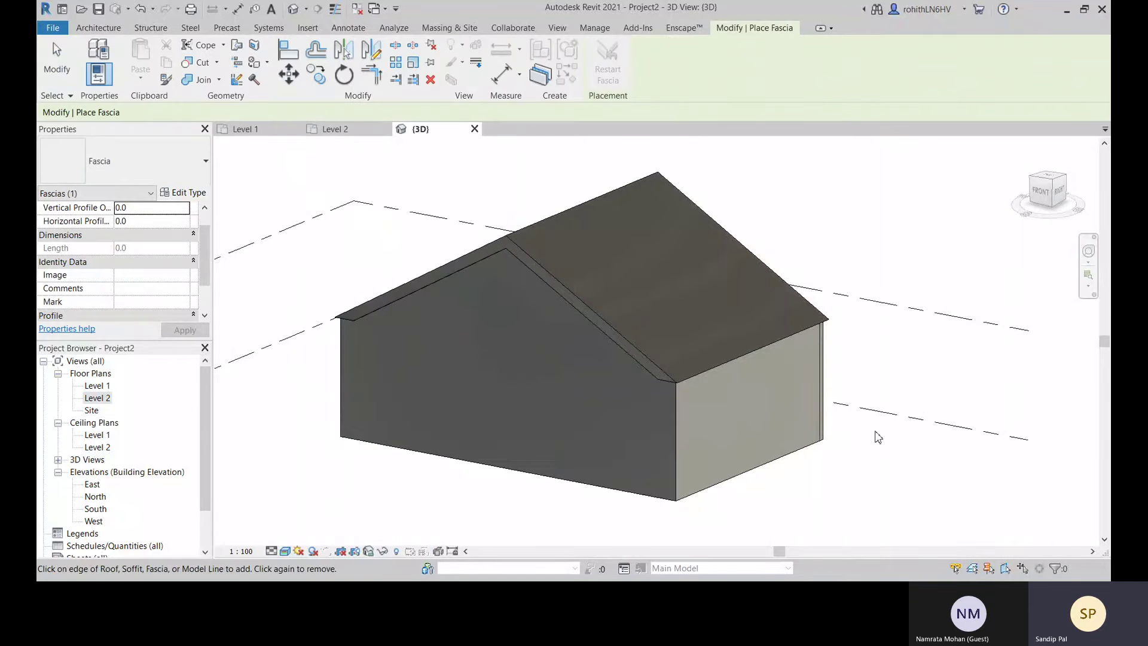
scroll(553, 263, up, 4)
click(551, 254)
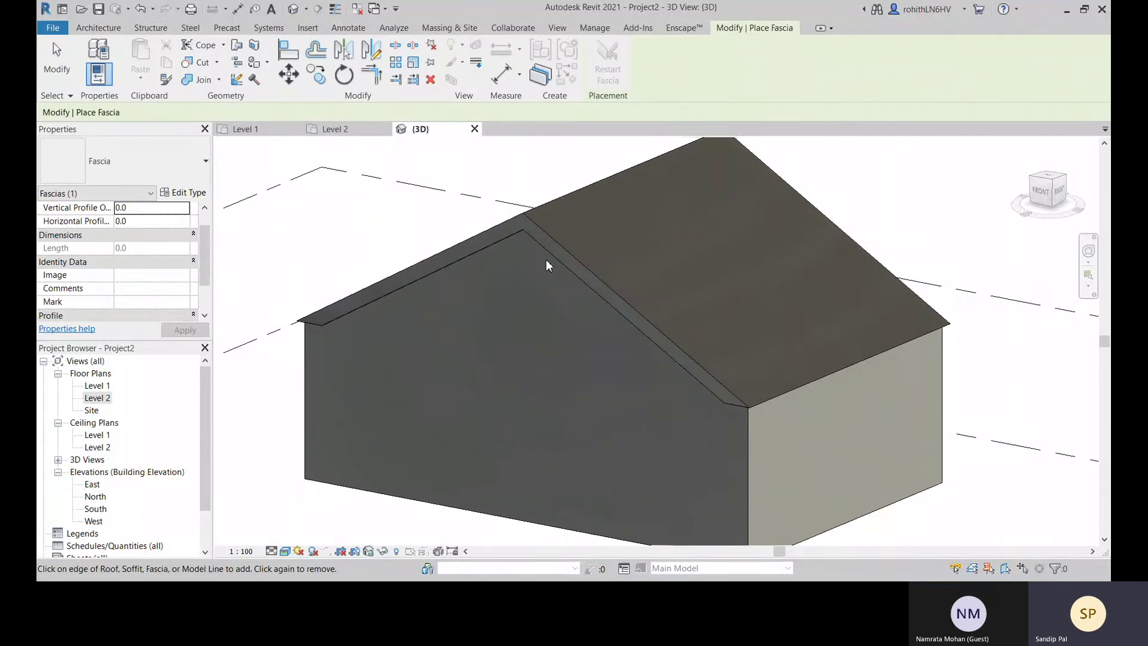
click(305, 322)
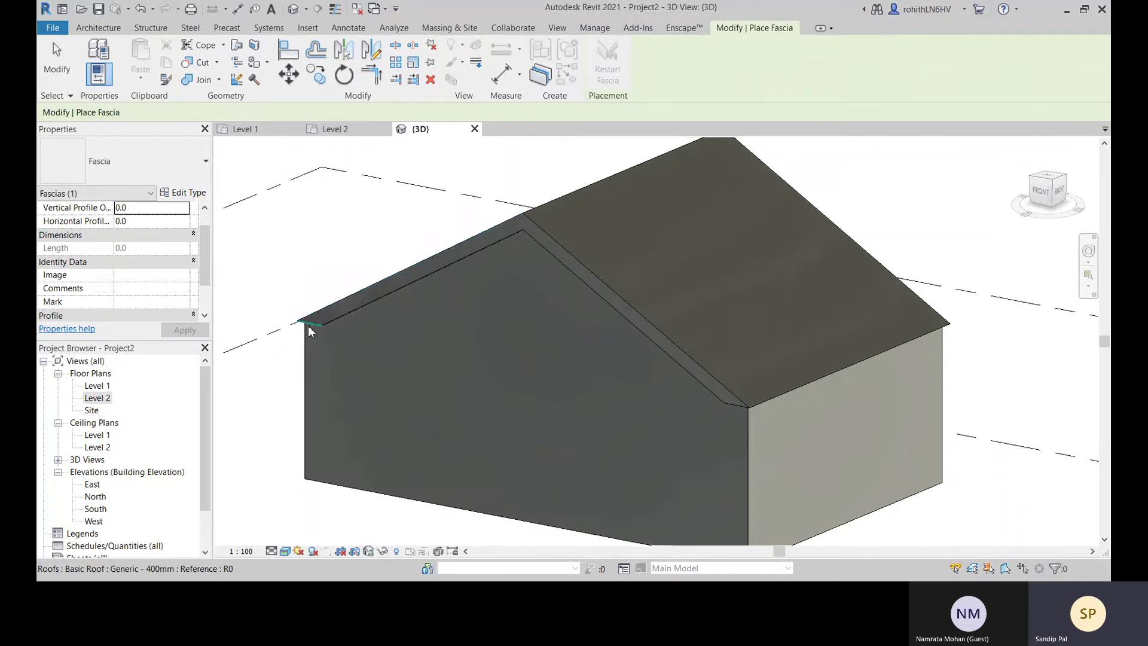
click(607, 296)
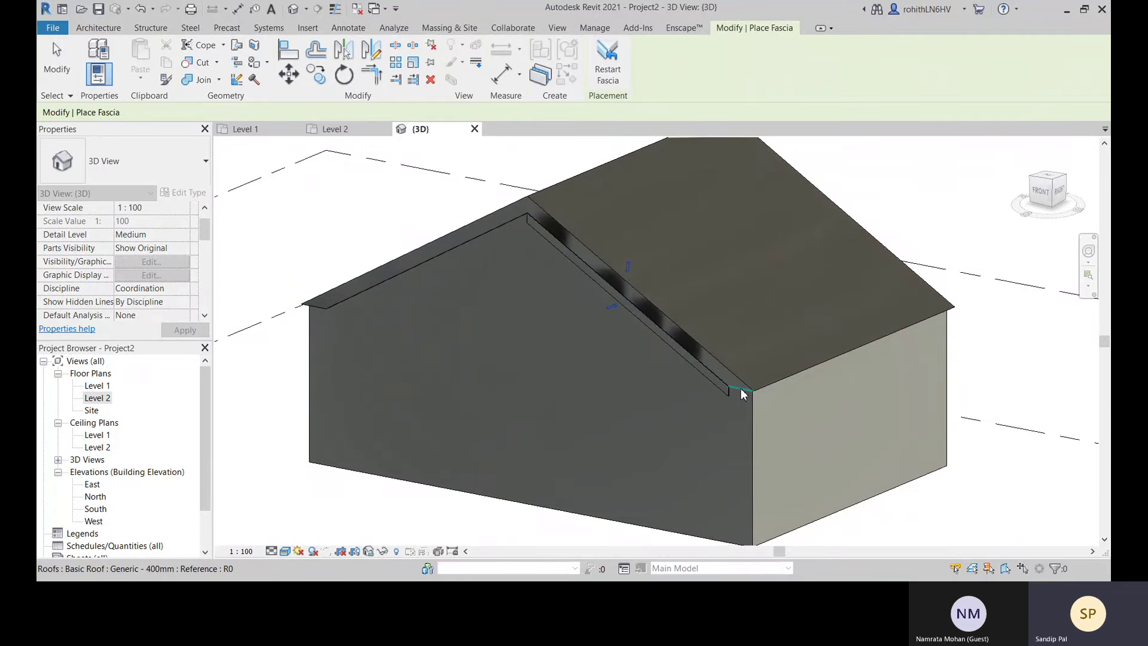
scroll(766, 397, up, 2)
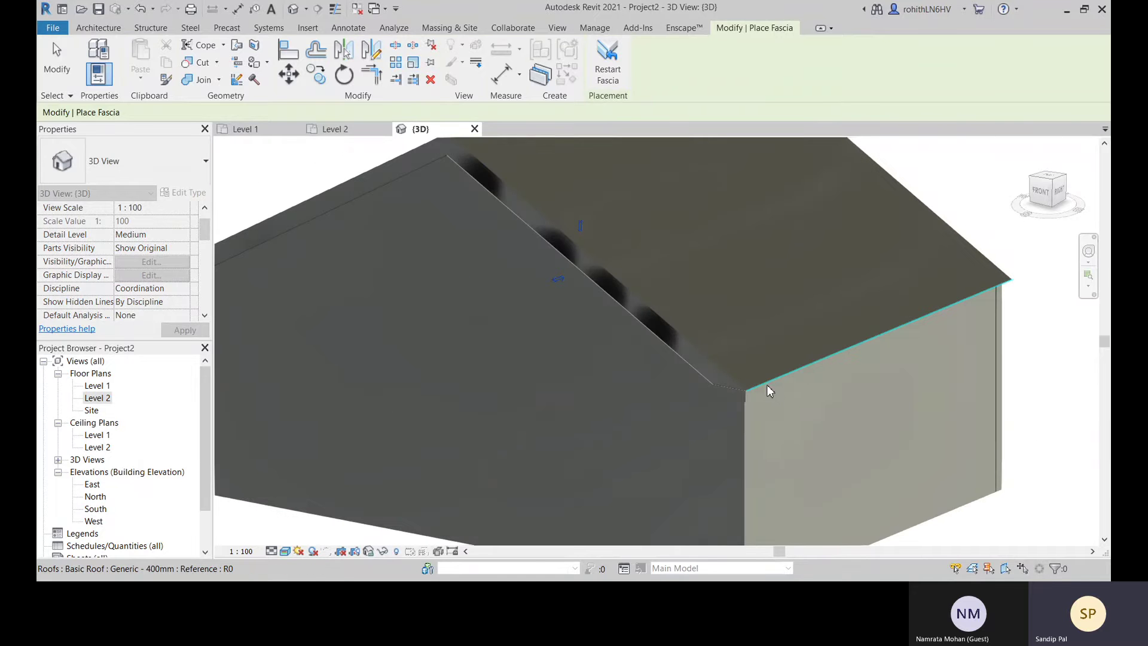
click(767, 389)
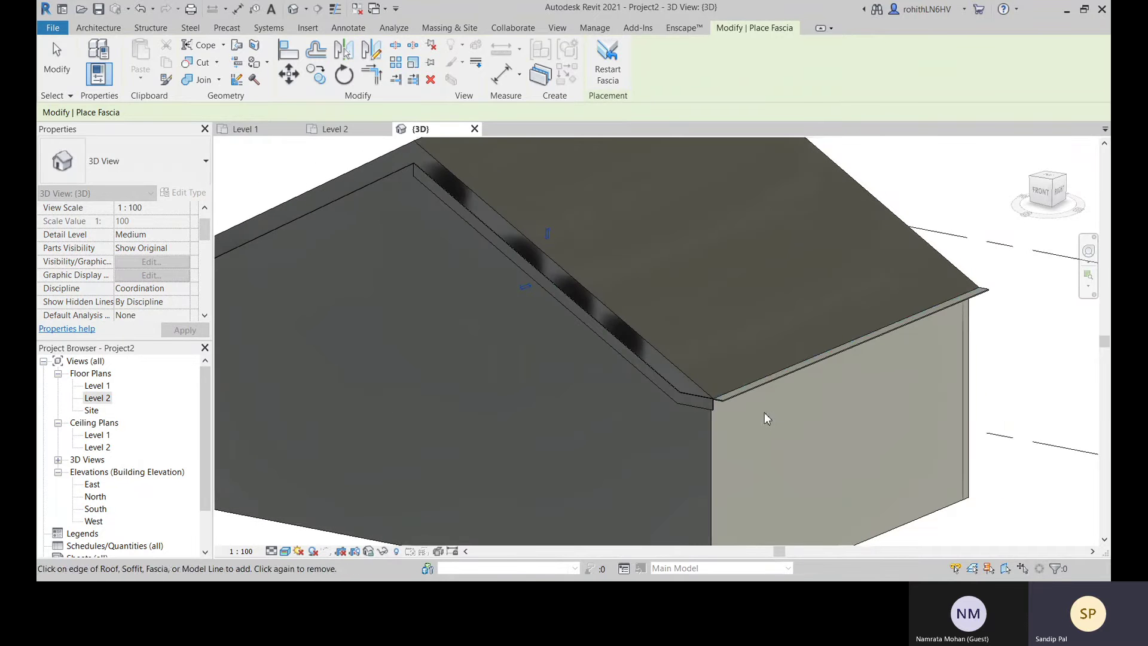
Place roof fascias along the upper sloped edge of the front gable and the adjoining eave, and inspect their corner
scroll(736, 406, down, 3)
shift+middle_drag(704, 395, 607, 268)
scroll(585, 305, up, 4)
scroll(607, 268, down, 5)
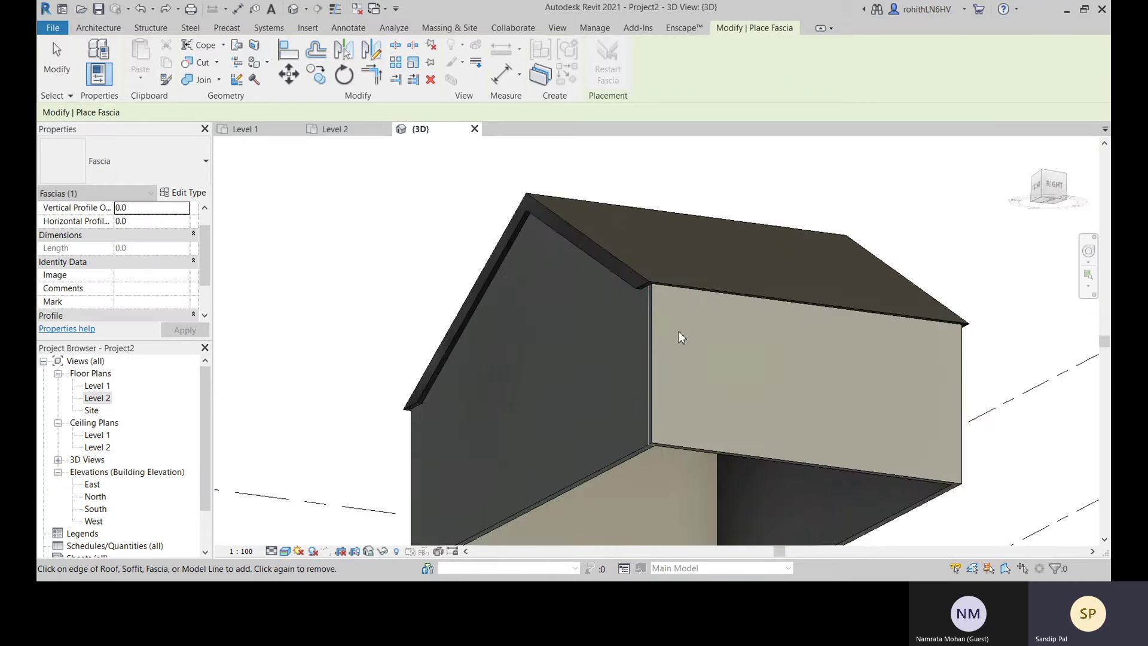
shift+middle_drag(689, 308, 697, 424)
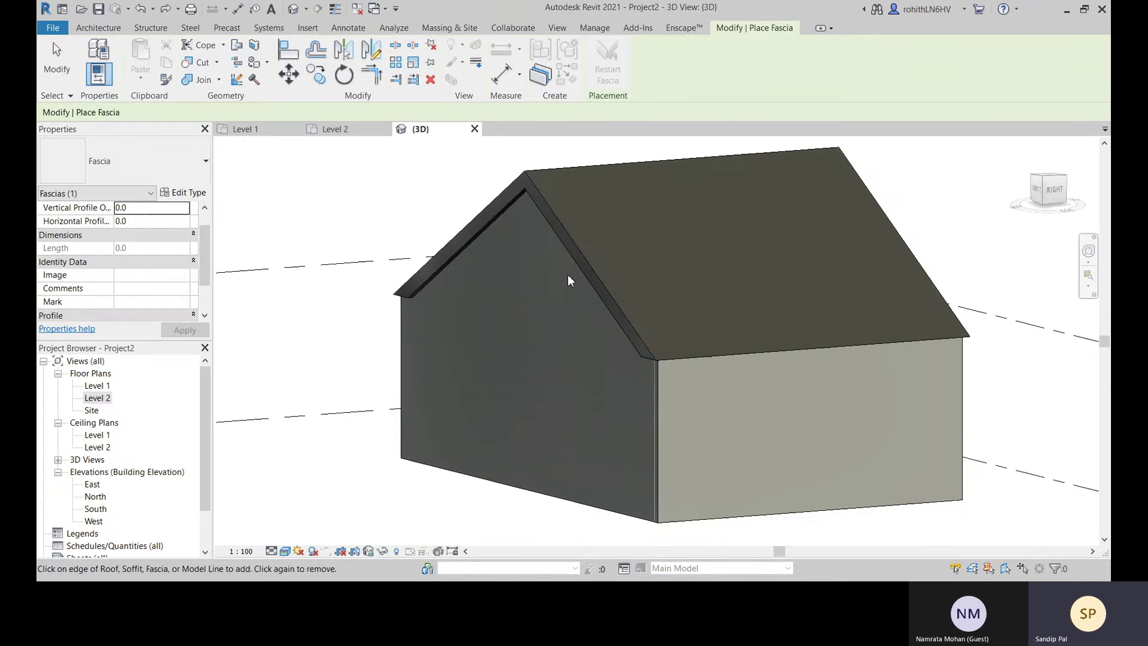
click(585, 257)
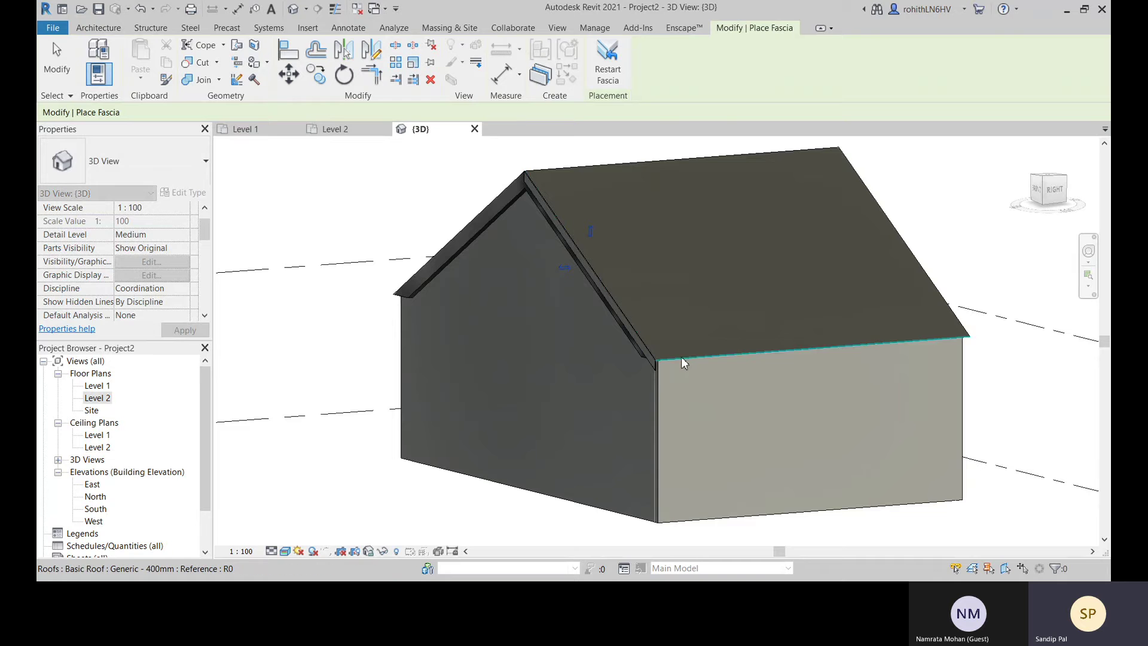
scroll(672, 368, up, 5)
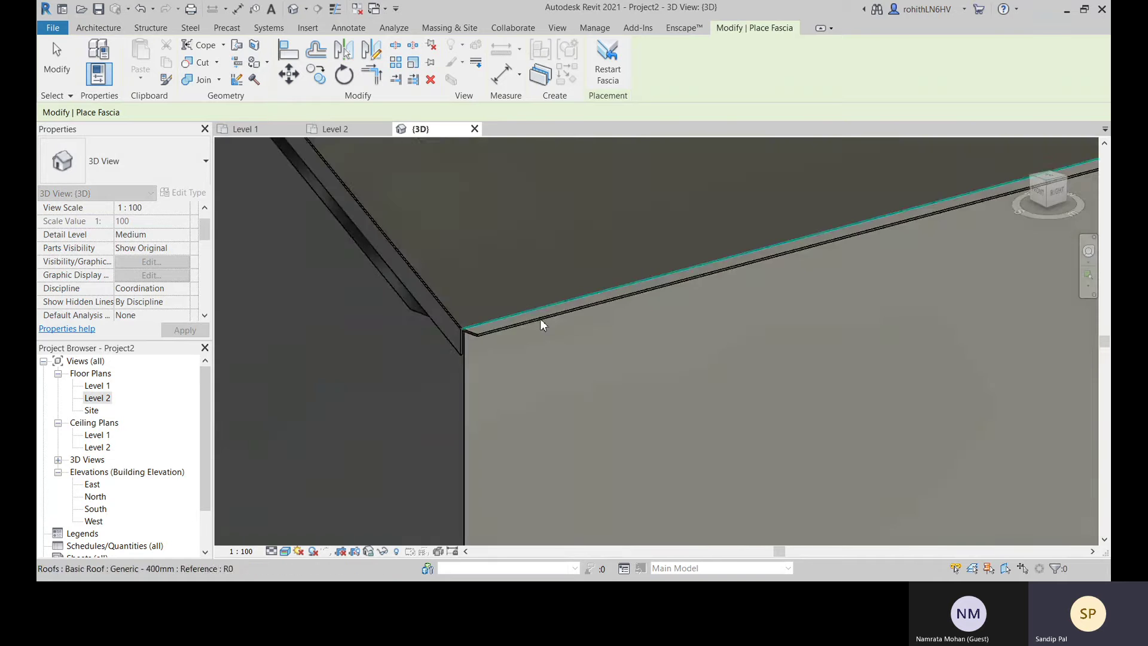
shift+middle_drag(543, 325, 569, 358)
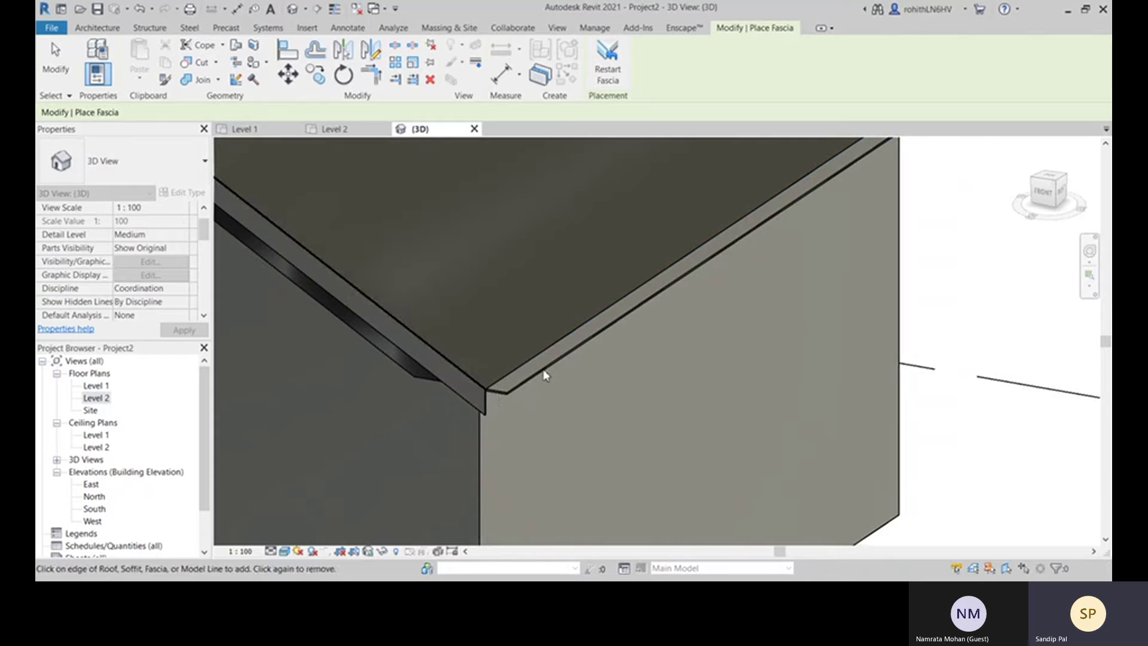
Place roof fascias along the back gable's short eave end and the adjoining lower sloped edge
scroll(544, 371, down, 4)
shift+middle_drag(662, 343, 381, 367)
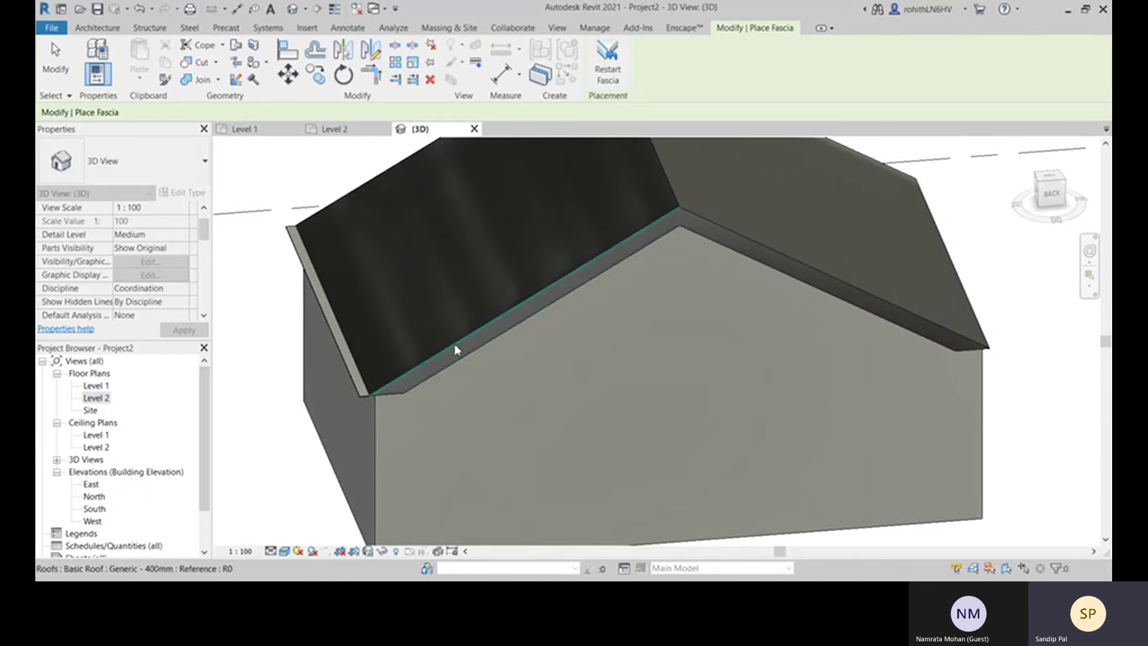
click(389, 402)
shift+middle_drag(388, 421, 466, 393)
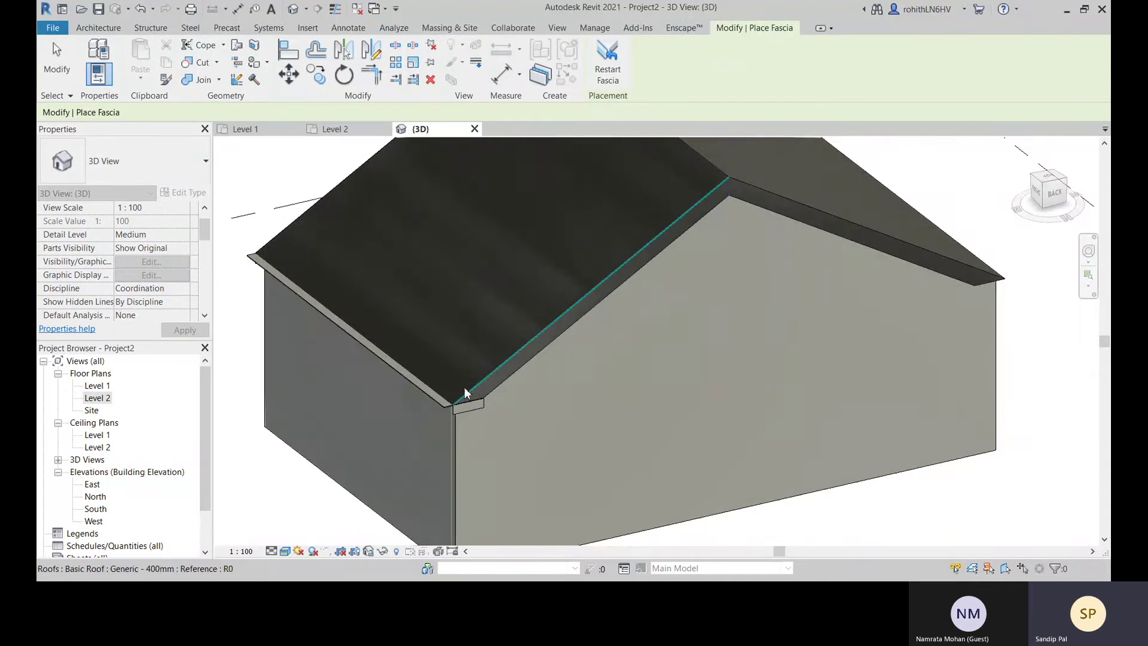
scroll(465, 393, up, 4)
click(524, 387)
scroll(545, 389, down, 5)
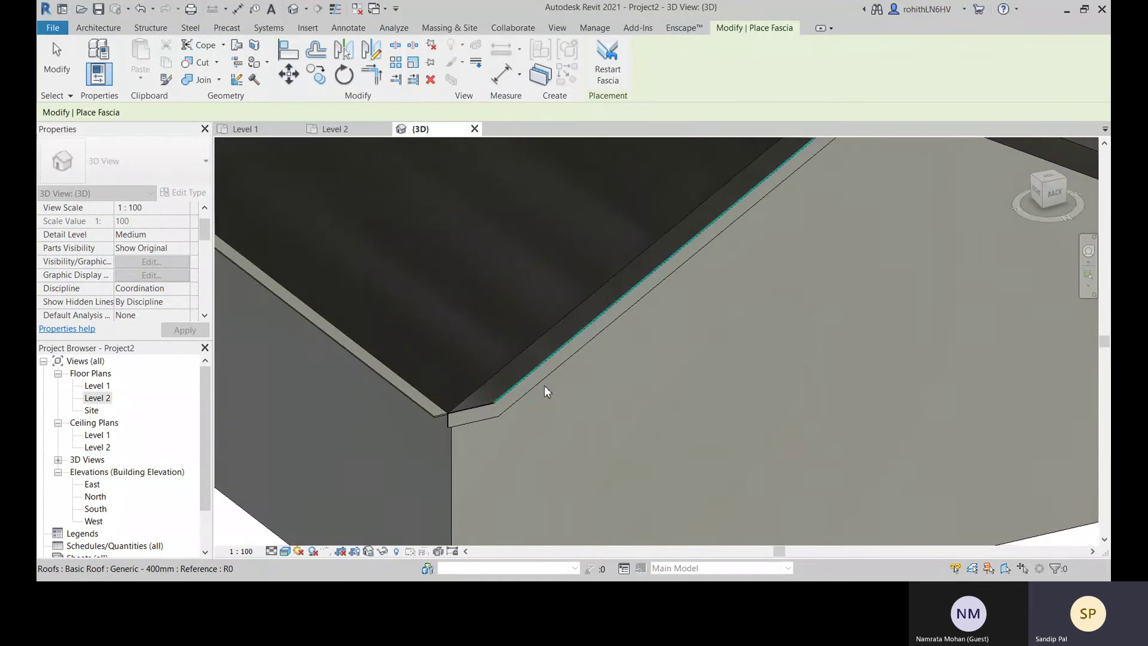
shift+middle_drag(561, 393, 594, 361)
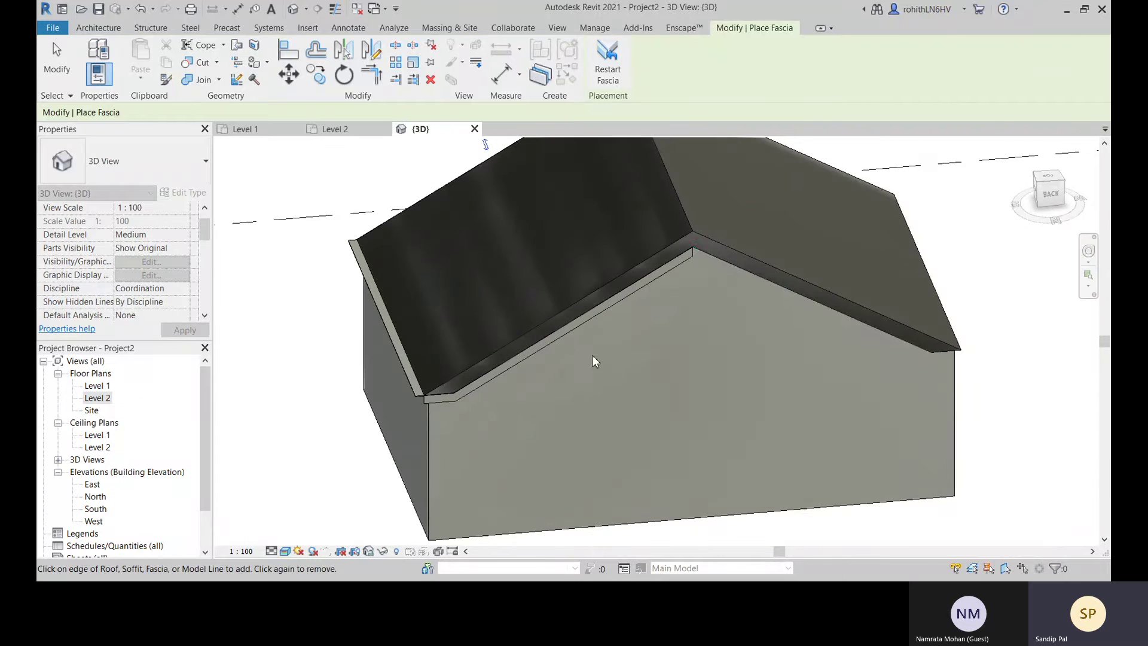
Place fascias along the back gable's other lower sloped edge, the remaining eave, and the front gable's lower sloped edges and short eave ends
click(720, 263)
shift+middle_drag(858, 333, 774, 412)
shift+middle_drag(855, 414, 715, 414)
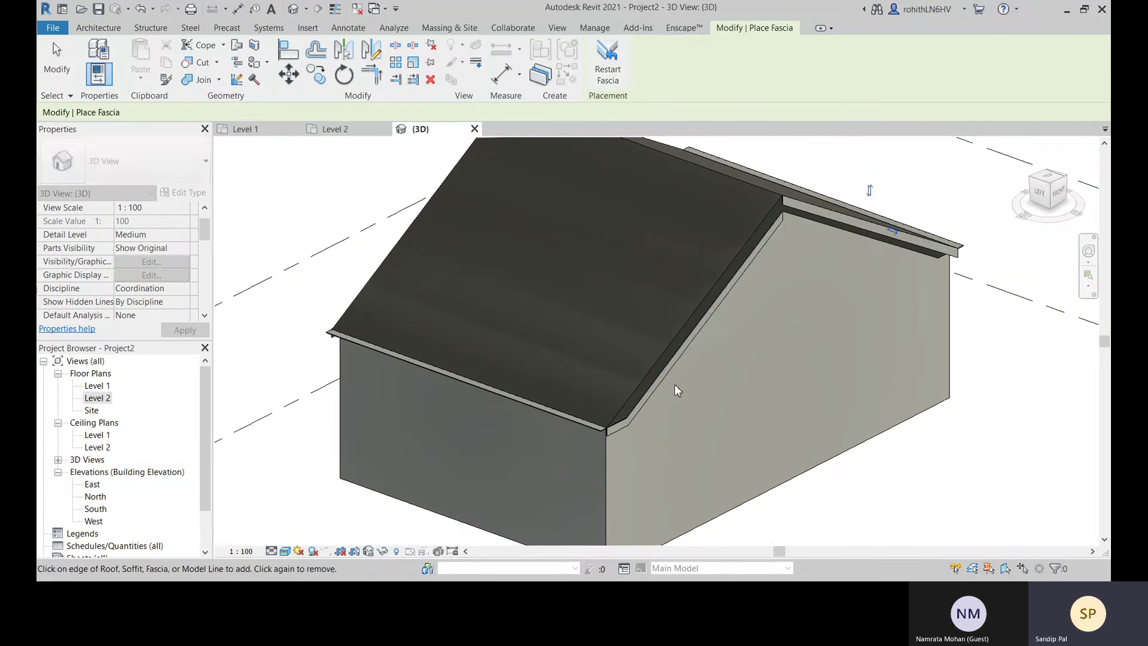
shift+middle_drag(673, 392, 751, 253)
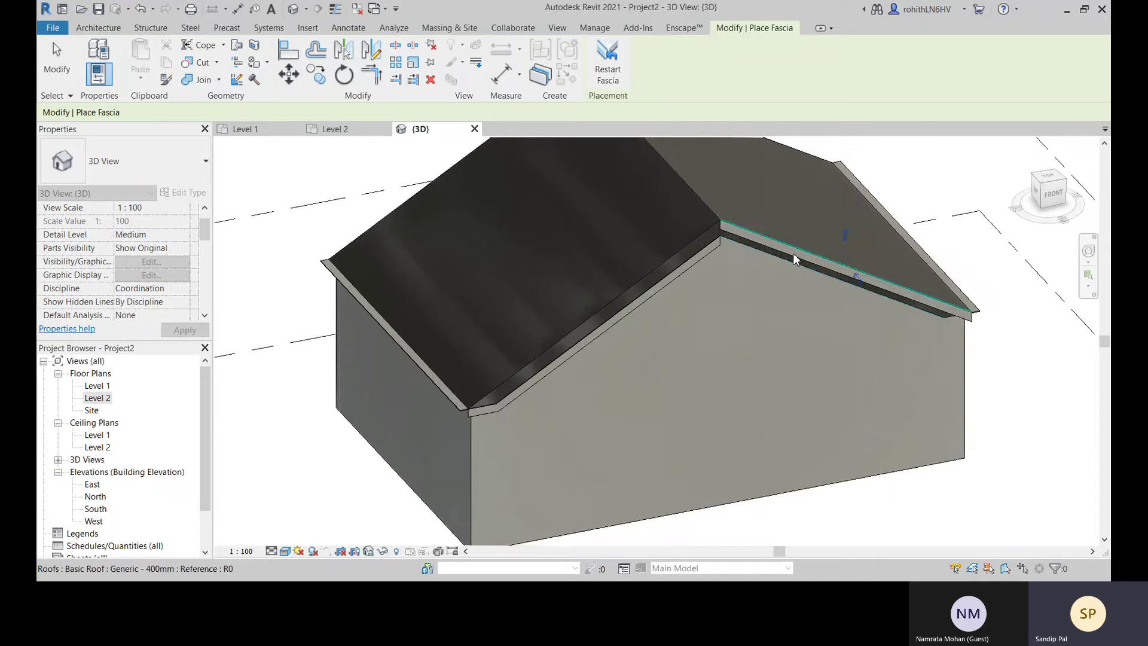
shift+middle_drag(924, 349, 859, 396)
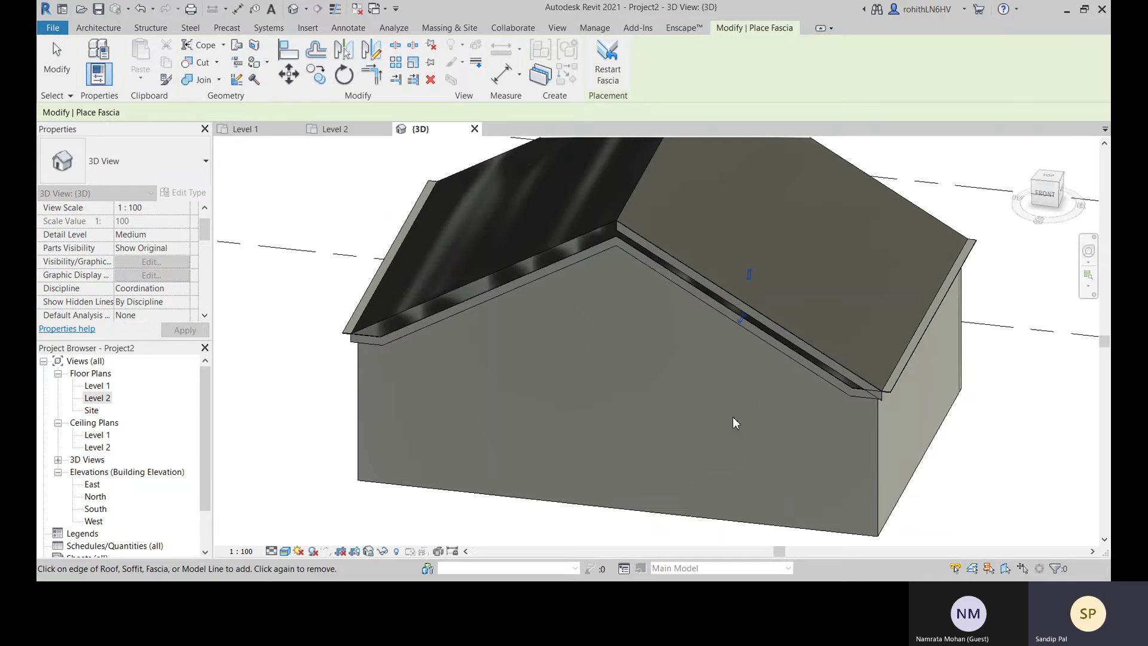
shift+middle_drag(735, 422, 607, 359)
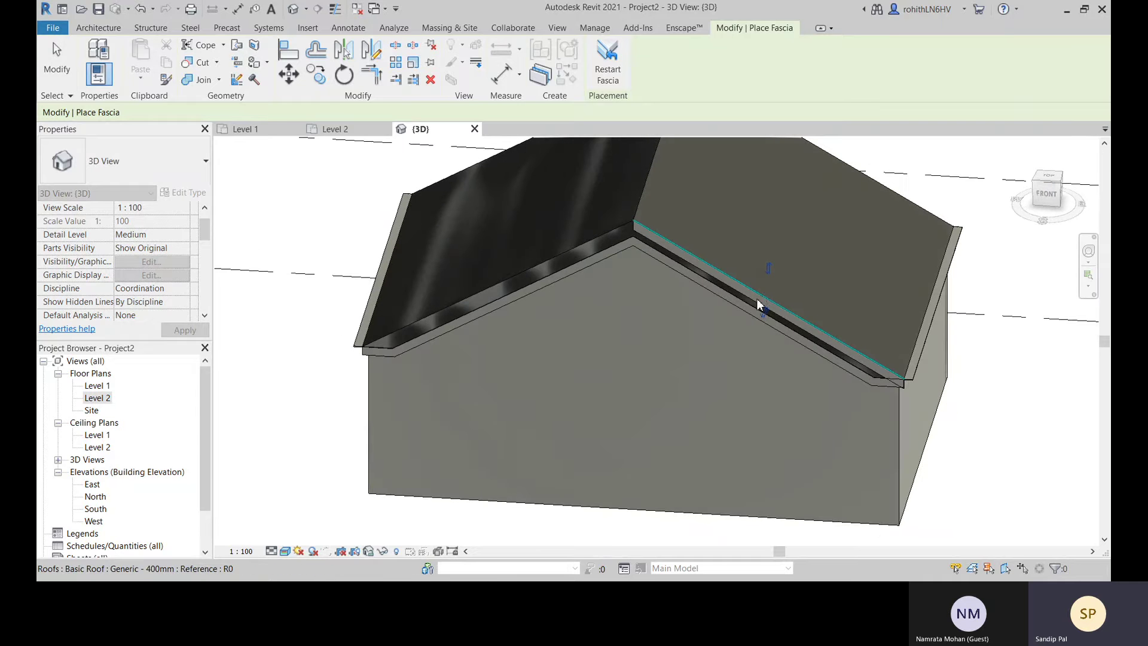
Edit the fascia's segments to remove the one along the upper sloped edge of the front gable
key(Escape)
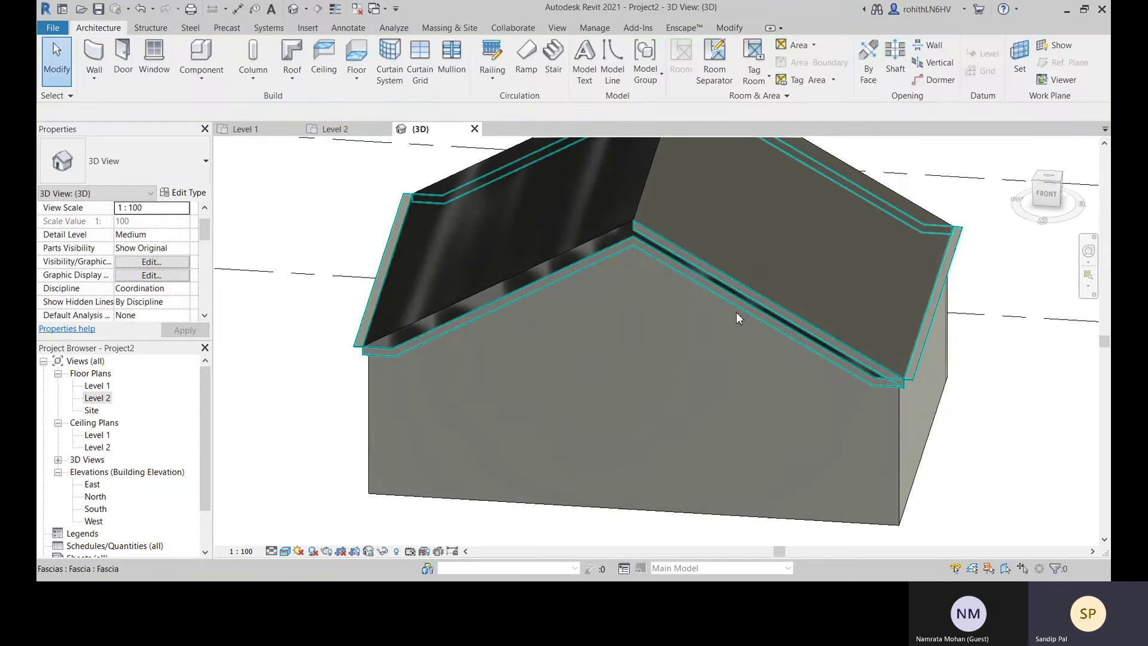
click(740, 307)
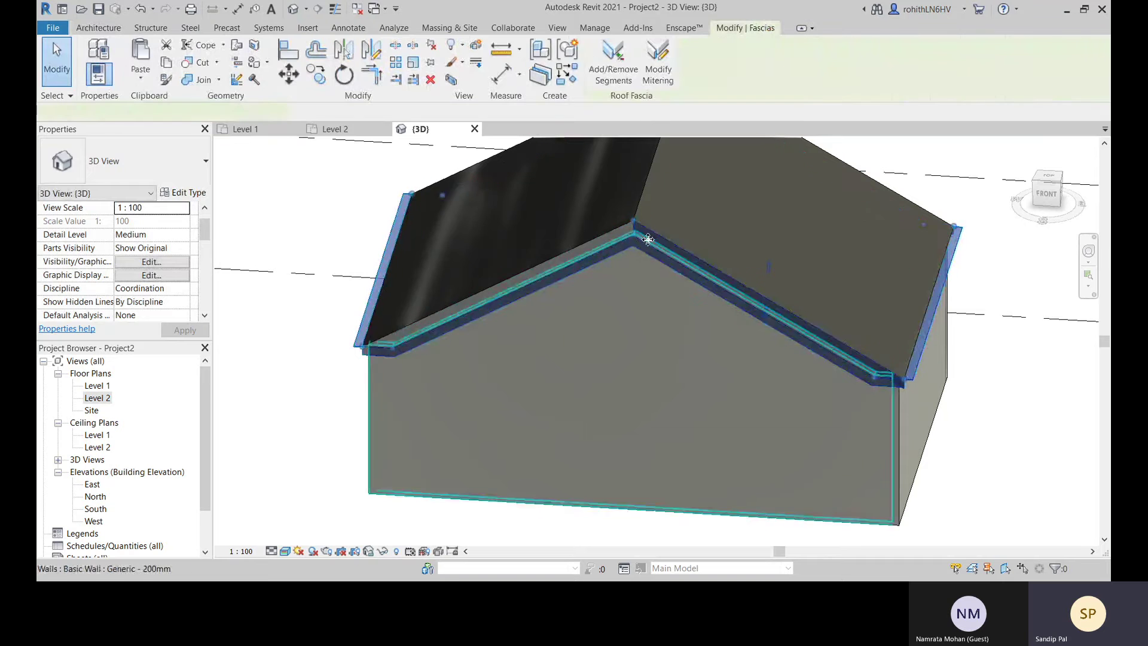
click(616, 67)
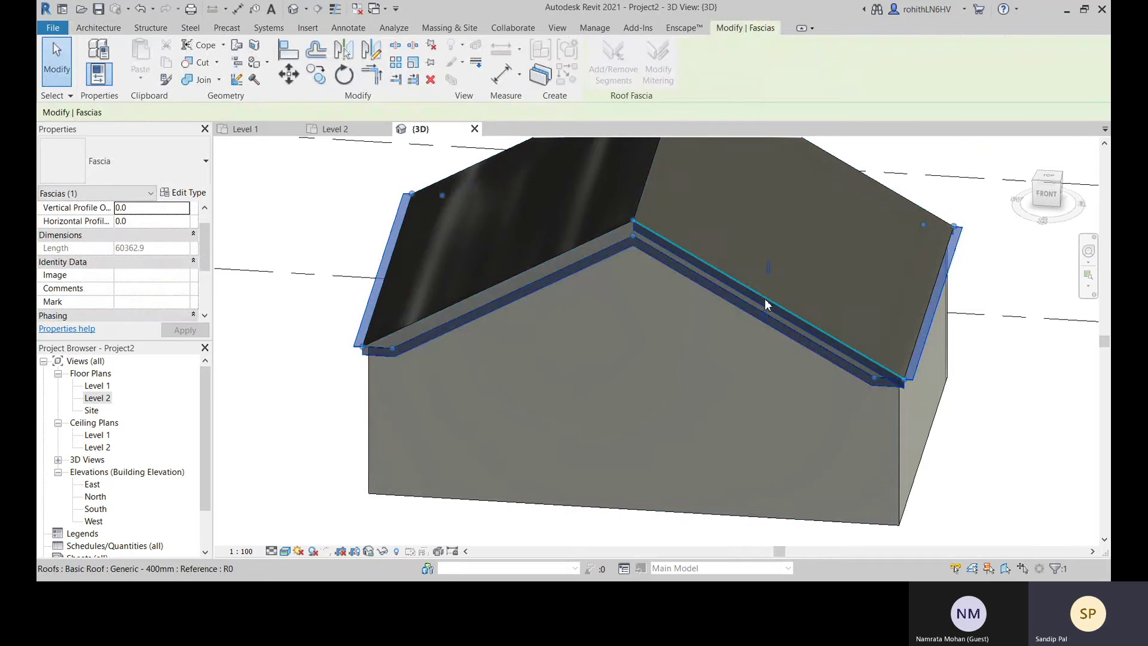
click(750, 292)
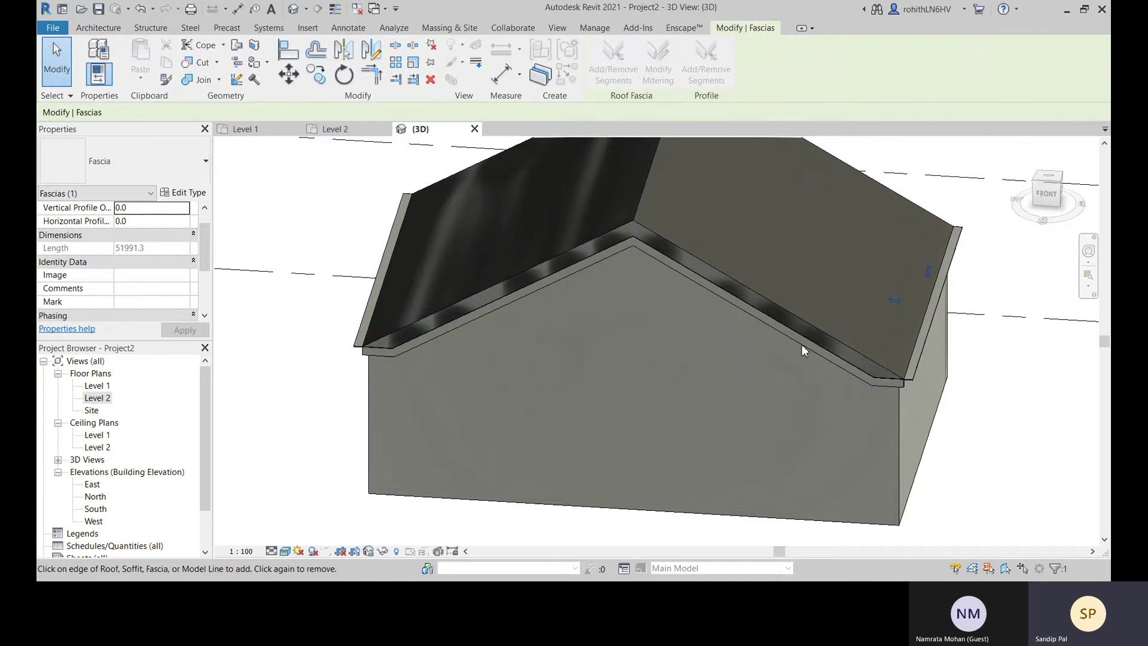
middle_drag(801, 344, 766, 345)
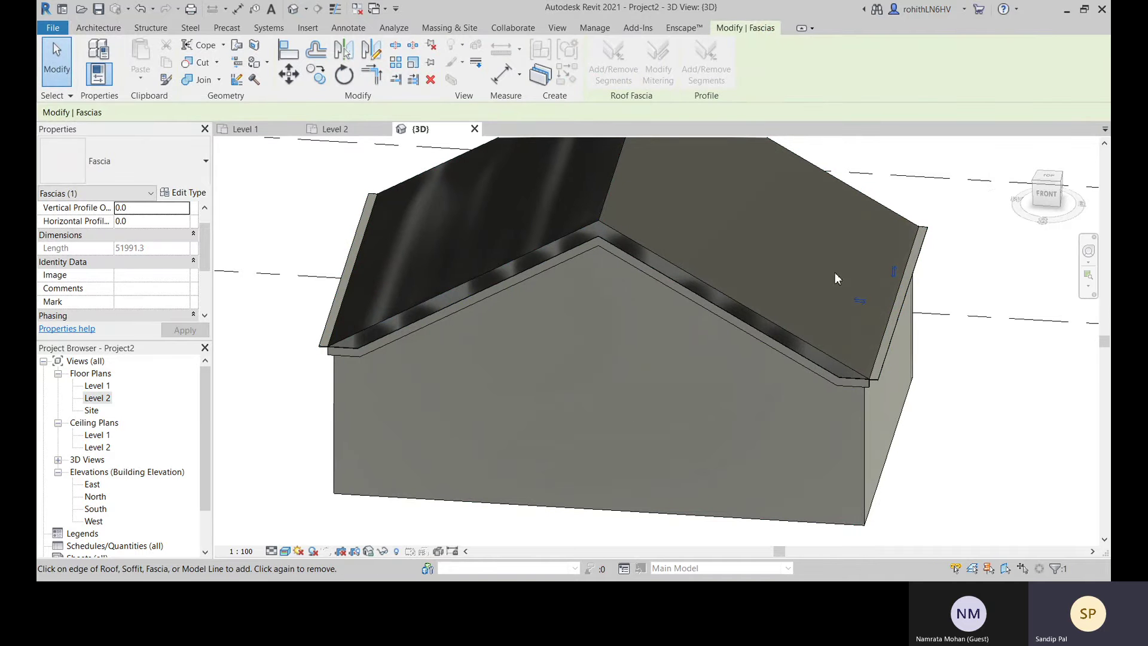
shift+middle_drag(671, 333, 784, 327)
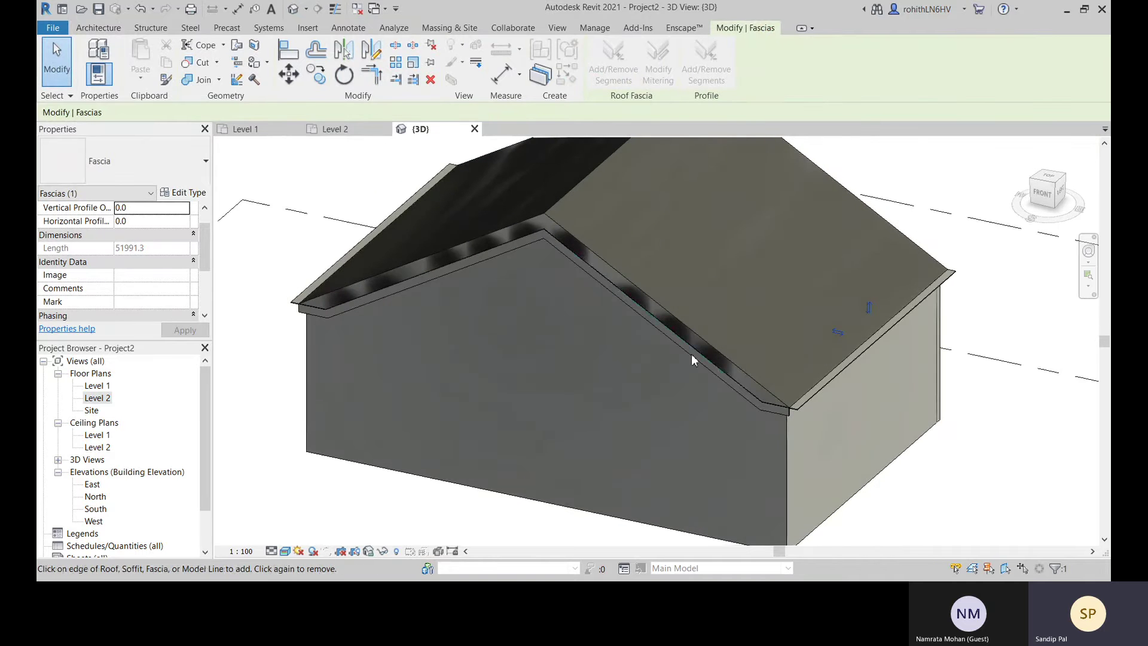
shift+middle_drag(737, 368, 539, 364)
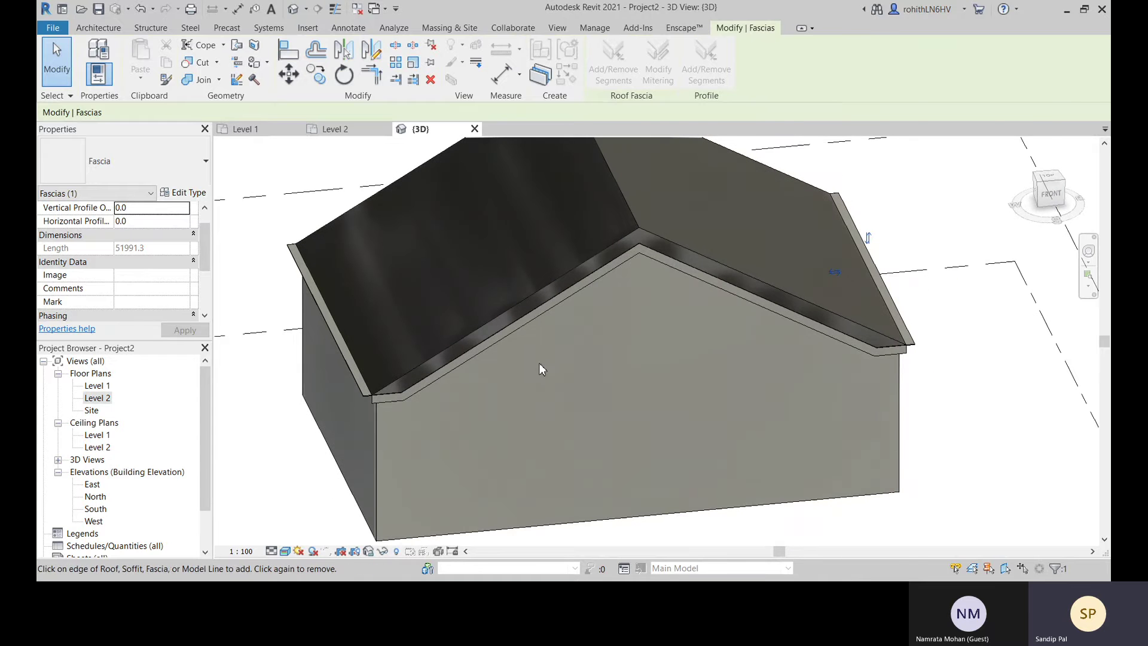
key(Escape)
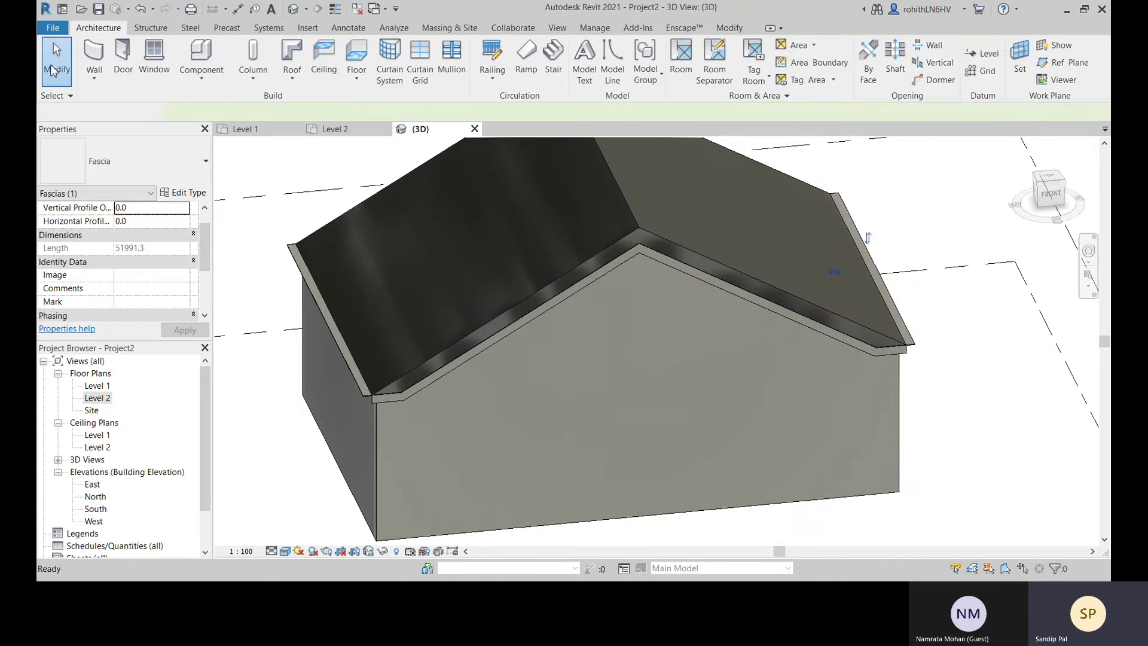
Select the fascia and examine its corner joints where the gable and eave segments meet
scroll(590, 437, up, 3)
shift+middle_drag(537, 441, 445, 340)
scroll(445, 340, up, 6)
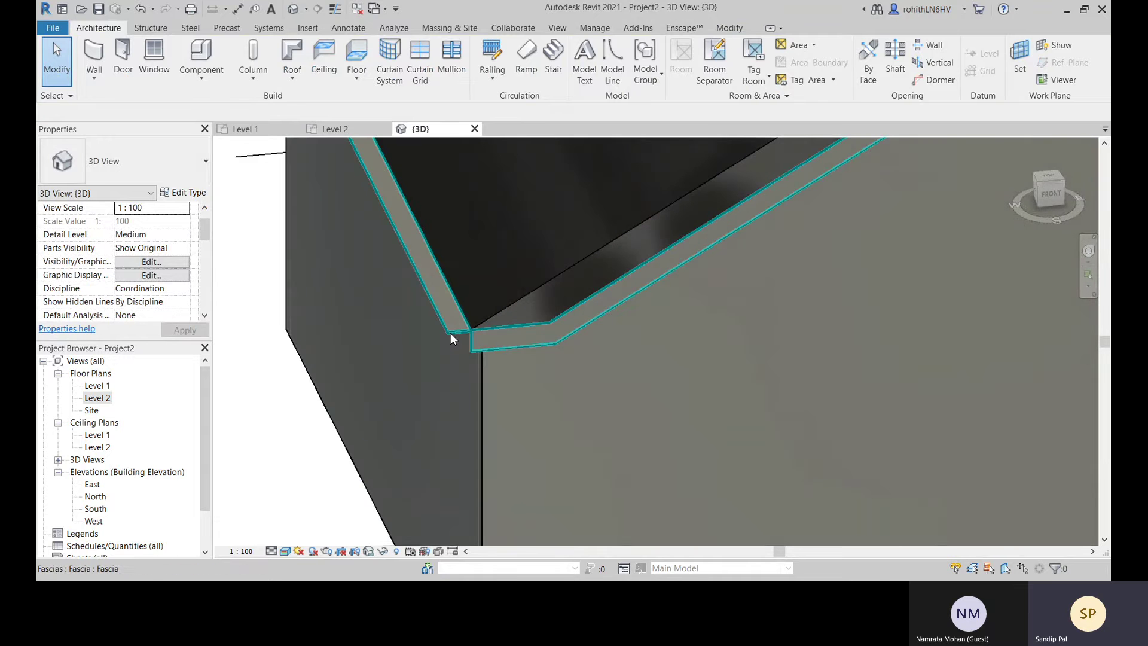
click(450, 332)
scroll(451, 339, up, 3)
scroll(468, 328, up, 2)
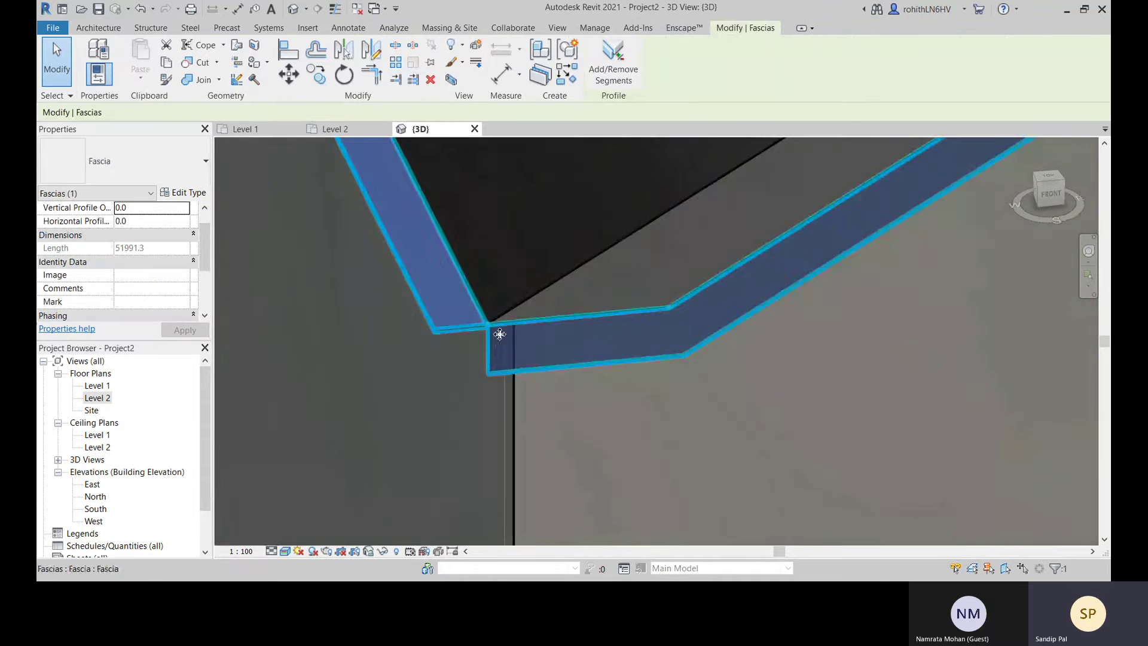
drag(488, 323, 481, 327)
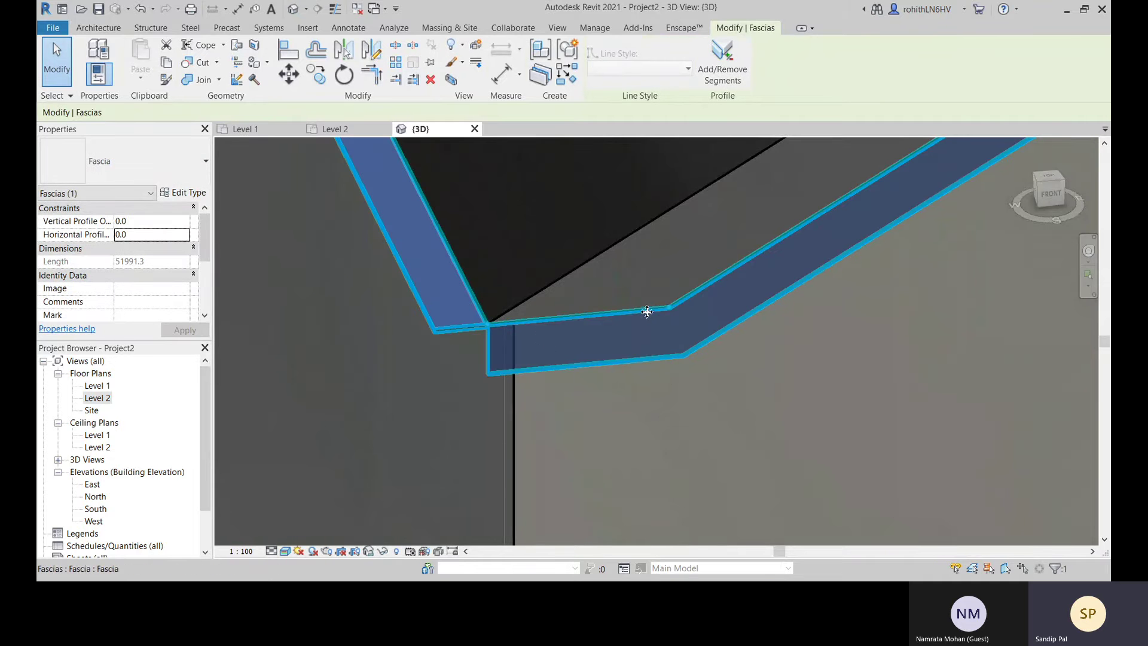
shift+middle_drag(488, 330, 709, 364)
scroll(526, 389, down, 2)
scroll(417, 288, up, 3)
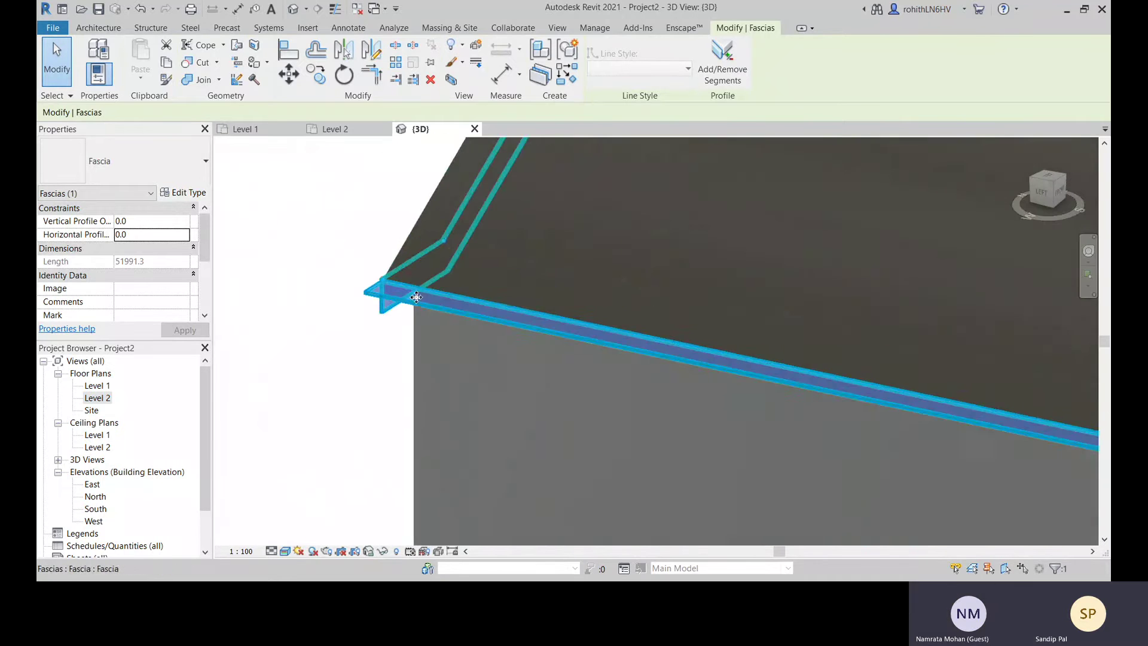
middle_drag(565, 377, 583, 237)
scroll(504, 292, down, 3)
scroll(504, 292, down, 1)
Set the roof's rafter cut to Plumb Cut and check the resulting eave edges
click(625, 231)
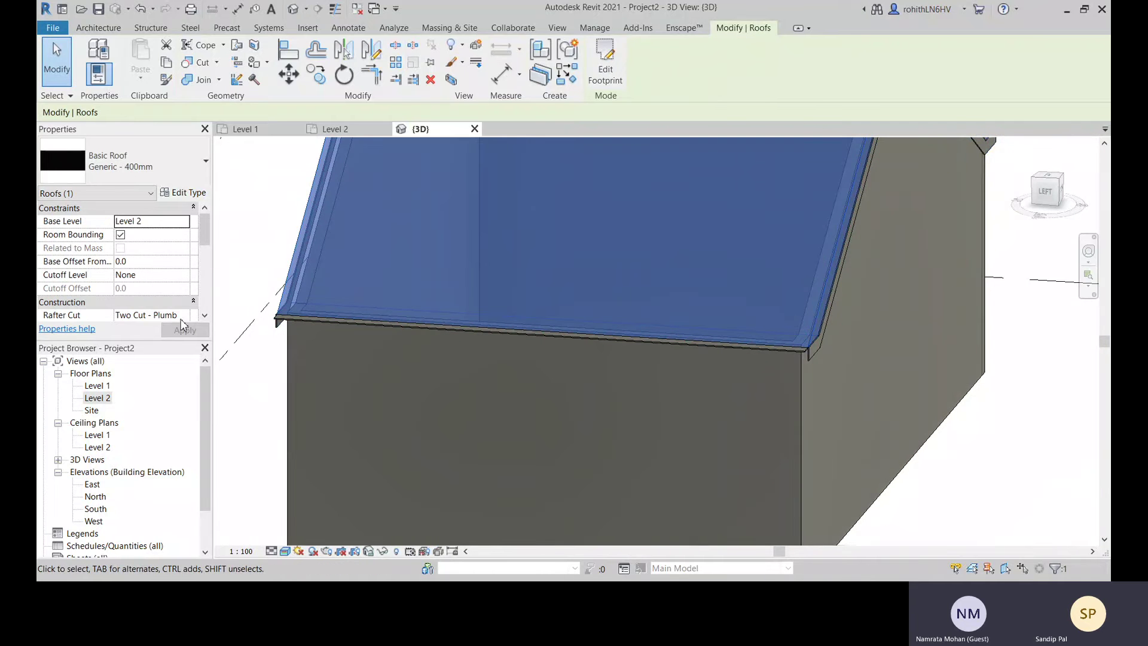
click(187, 318)
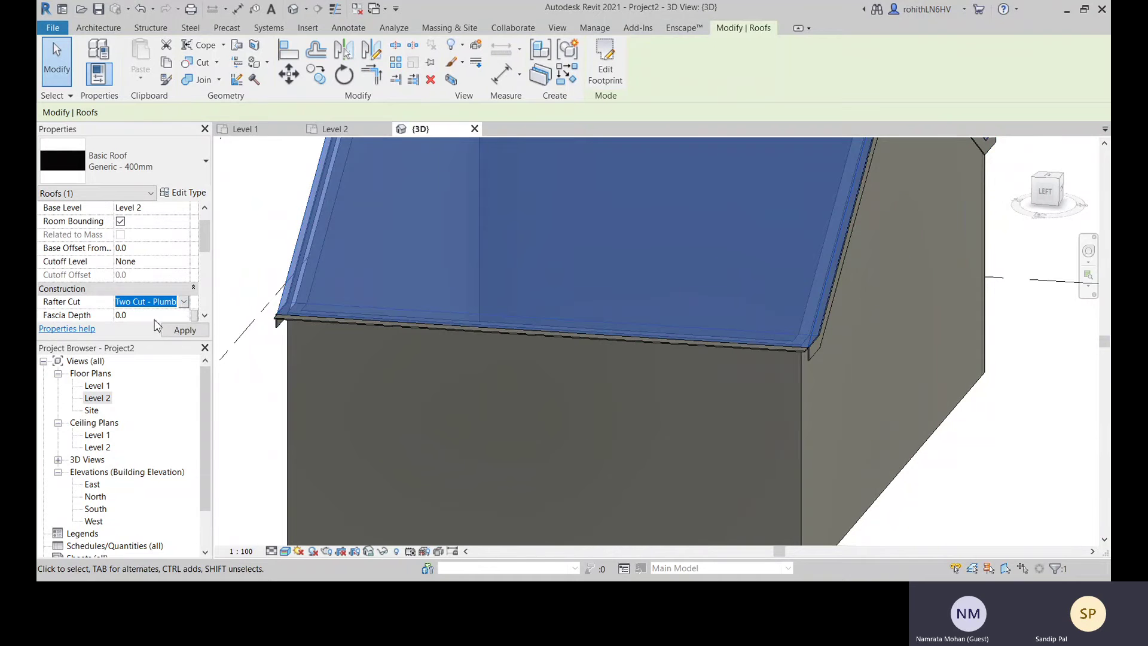
middle_drag(582, 304, 572, 230)
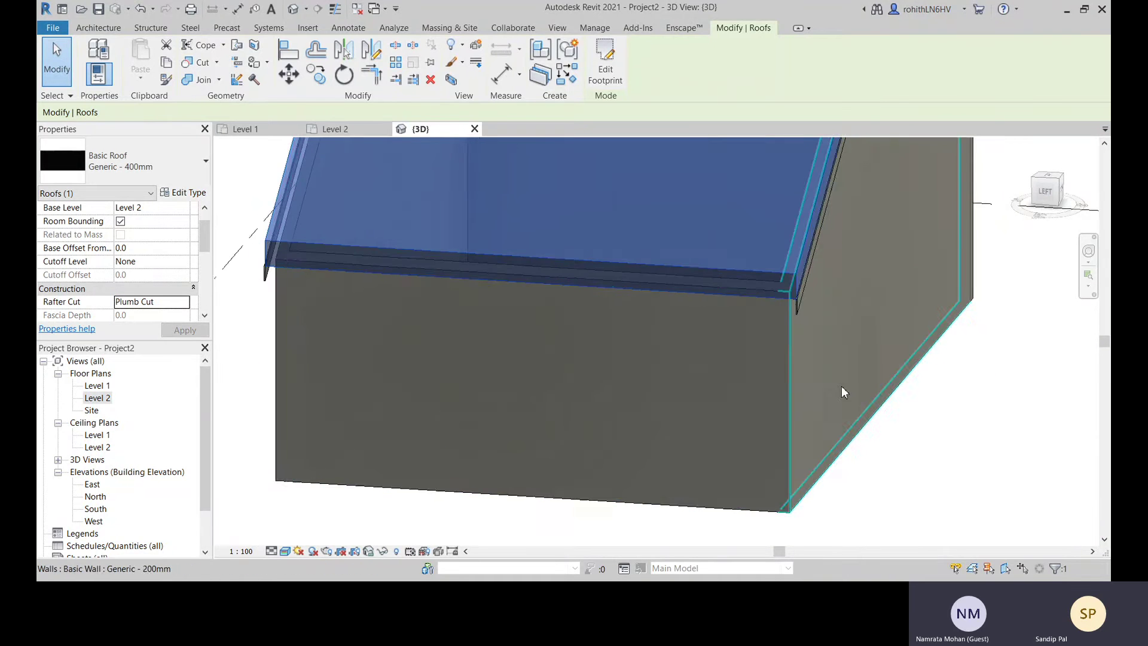
scroll(841, 388, down, 2)
click(913, 447)
shift+middle_drag(902, 433, 807, 427)
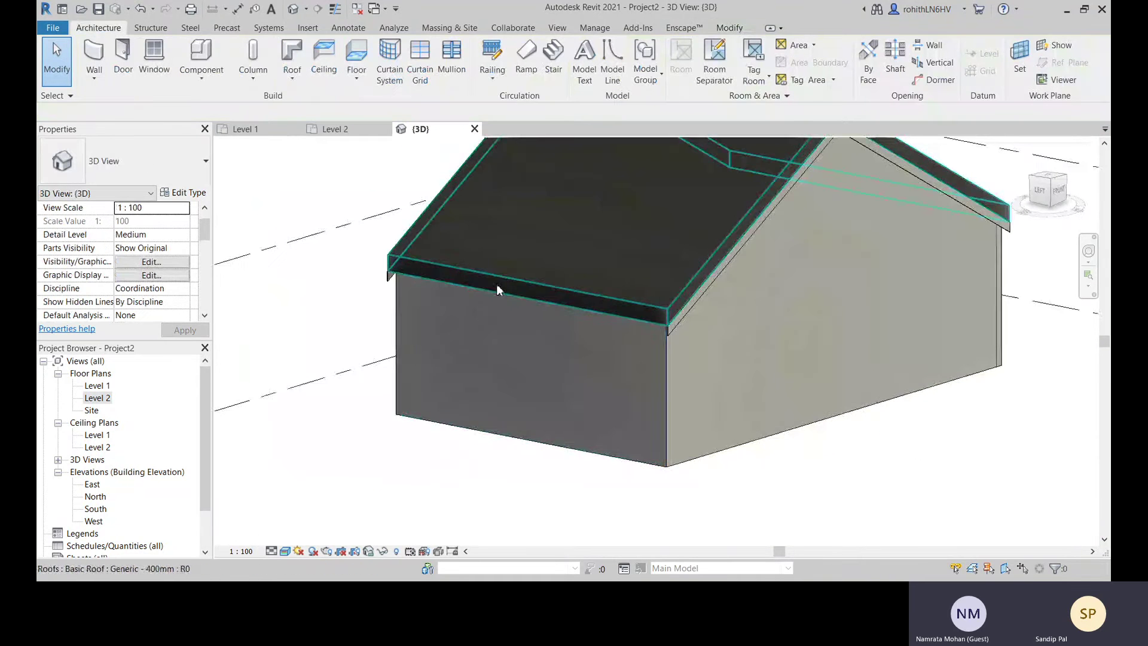
scroll(499, 286, up, 2)
scroll(644, 313, down, 4)
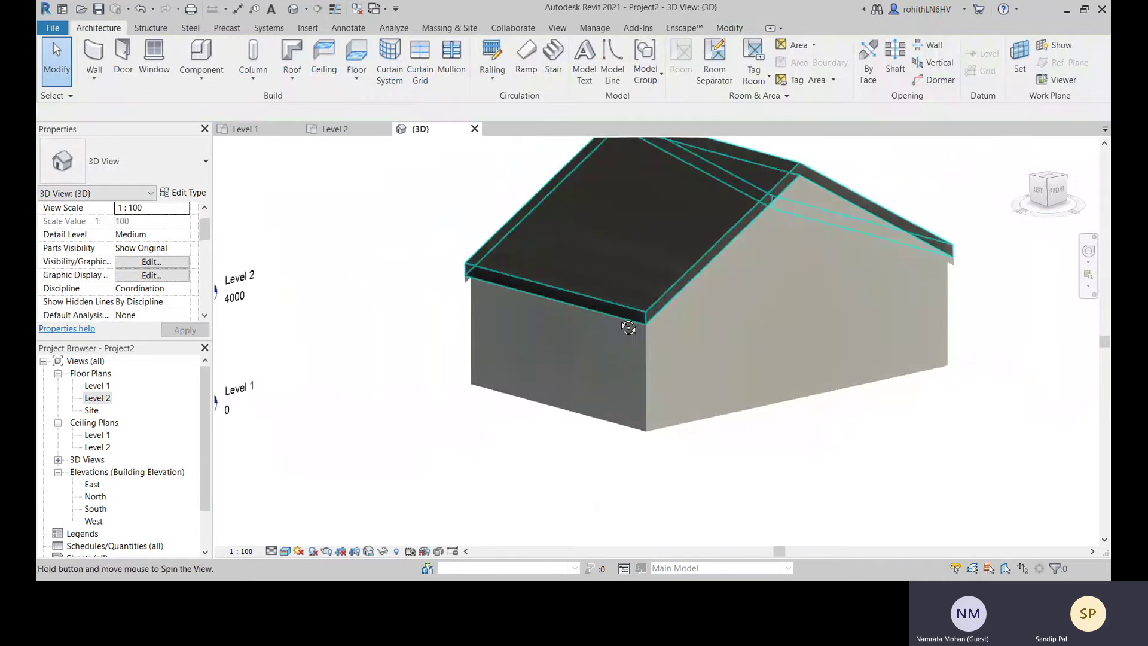
shift+middle_drag(628, 326, 662, 355)
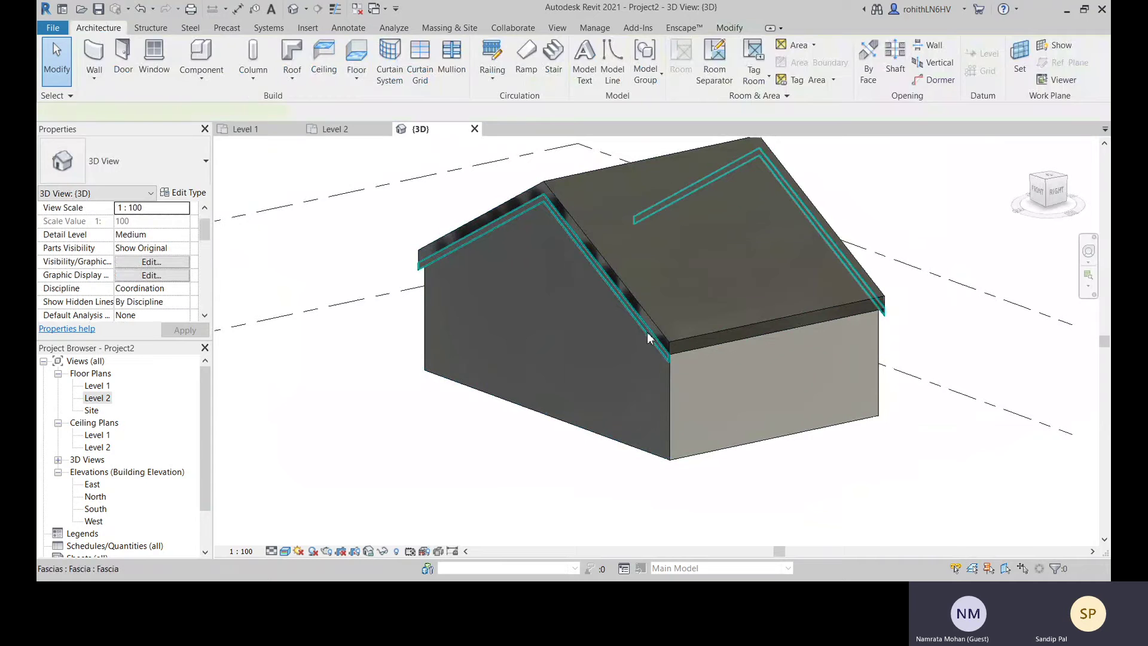
Edit the gable fascia's segments to add the lower edges of both eaves
click(649, 338)
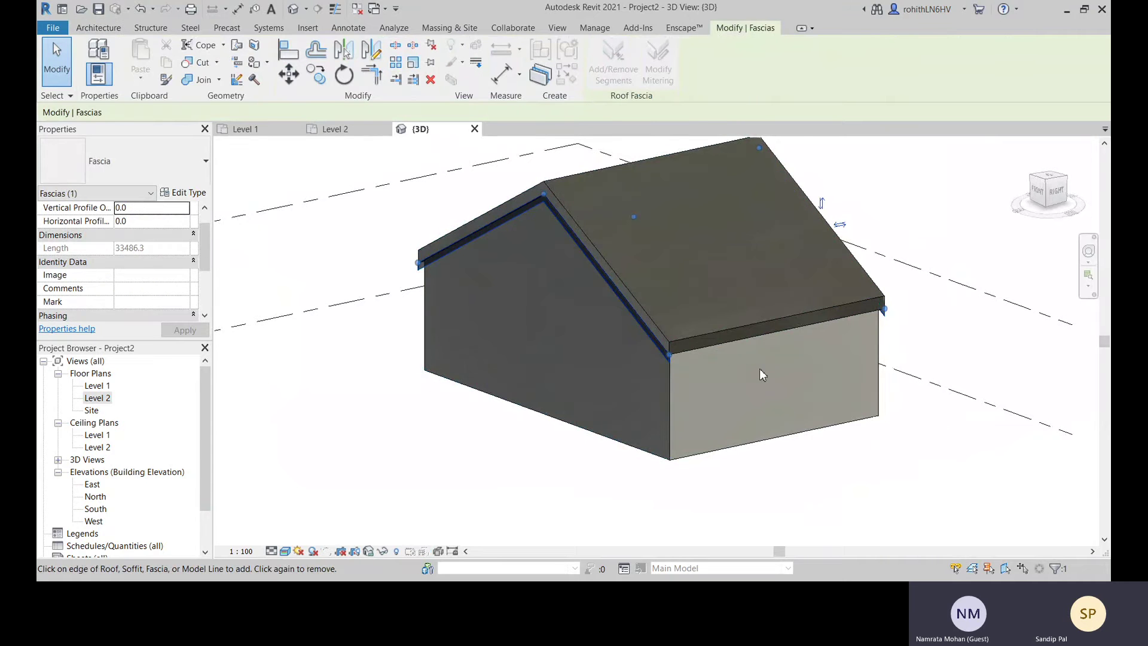
scroll(762, 374, up, 2)
click(659, 348)
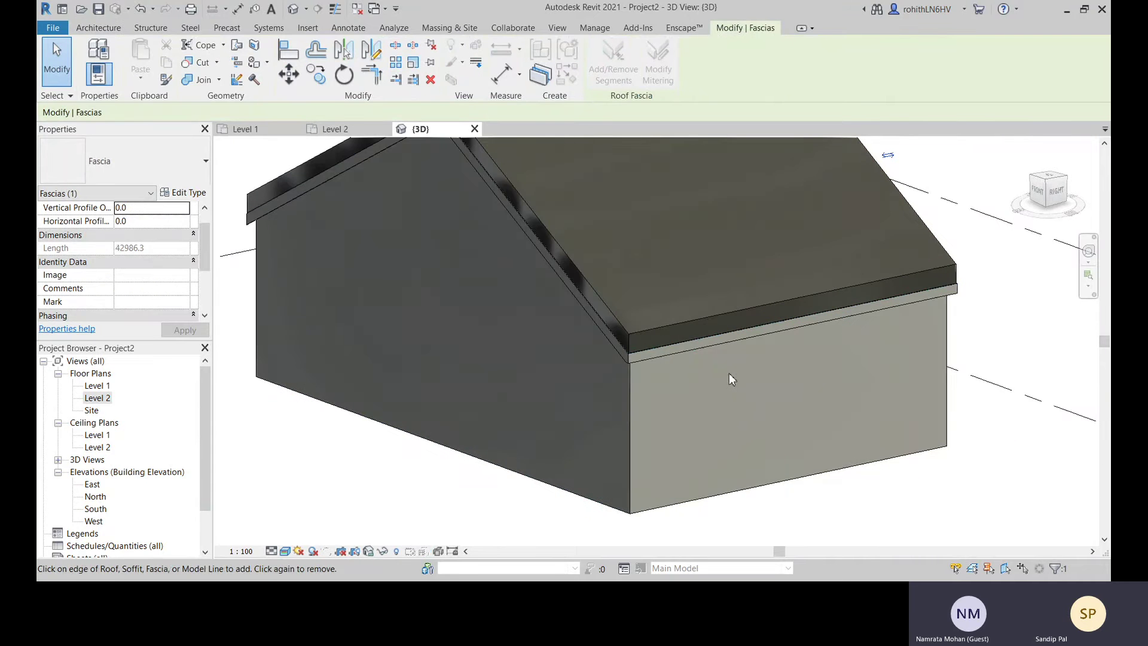
scroll(730, 373, down, 2)
mouse_move(684, 313)
shift+middle_down()
mouse_move(783, 308)
mouse_move(538, 336)
mouse_move(687, 336)
shift+middle_up()
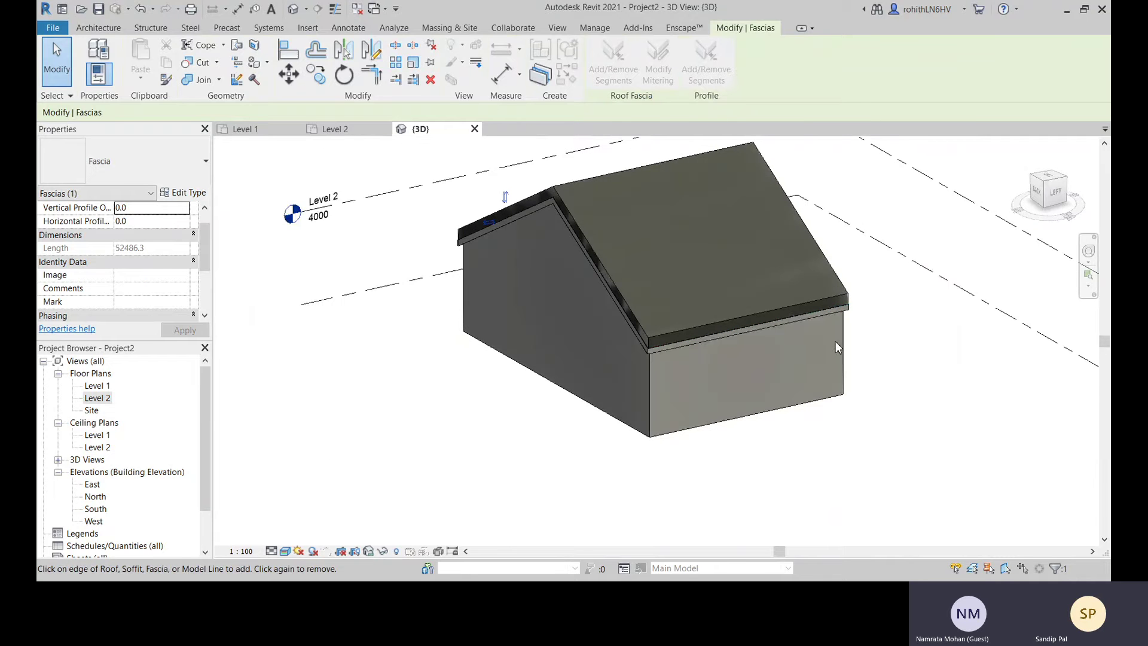
shift+middle_drag(835, 342, 891, 324)
shift+middle_drag(801, 404, 673, 393)
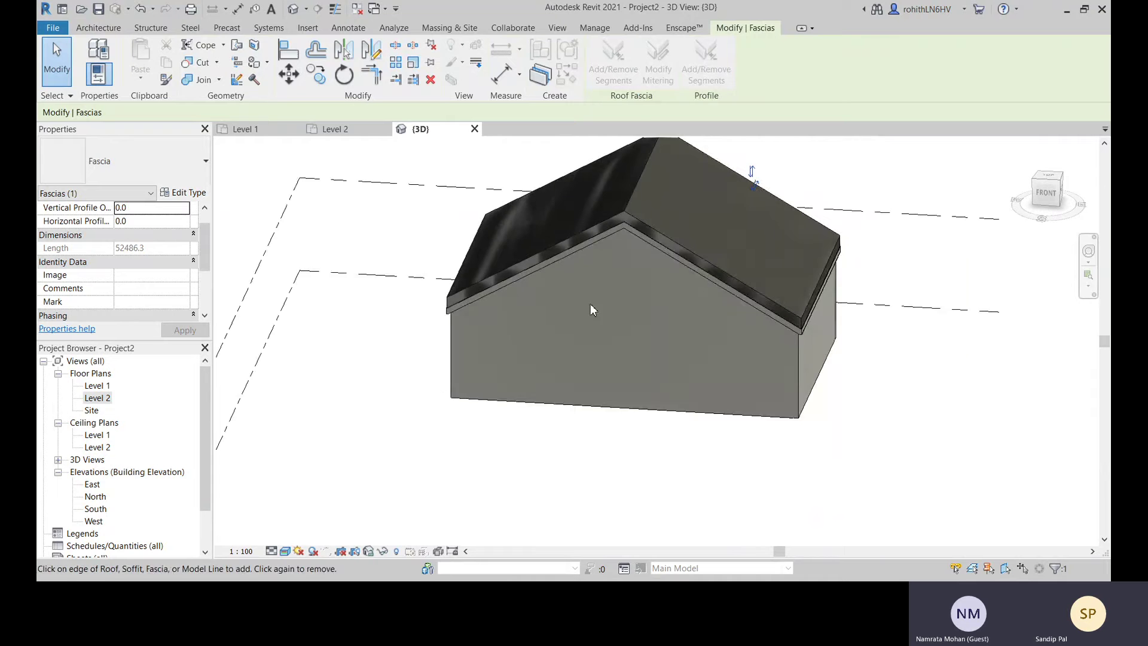
Add fascia segments along both upper sloped edges of the front gable and the upper edge of one adjoining eave
scroll(591, 296, up, 3)
shift+middle_drag(695, 226, 761, 235)
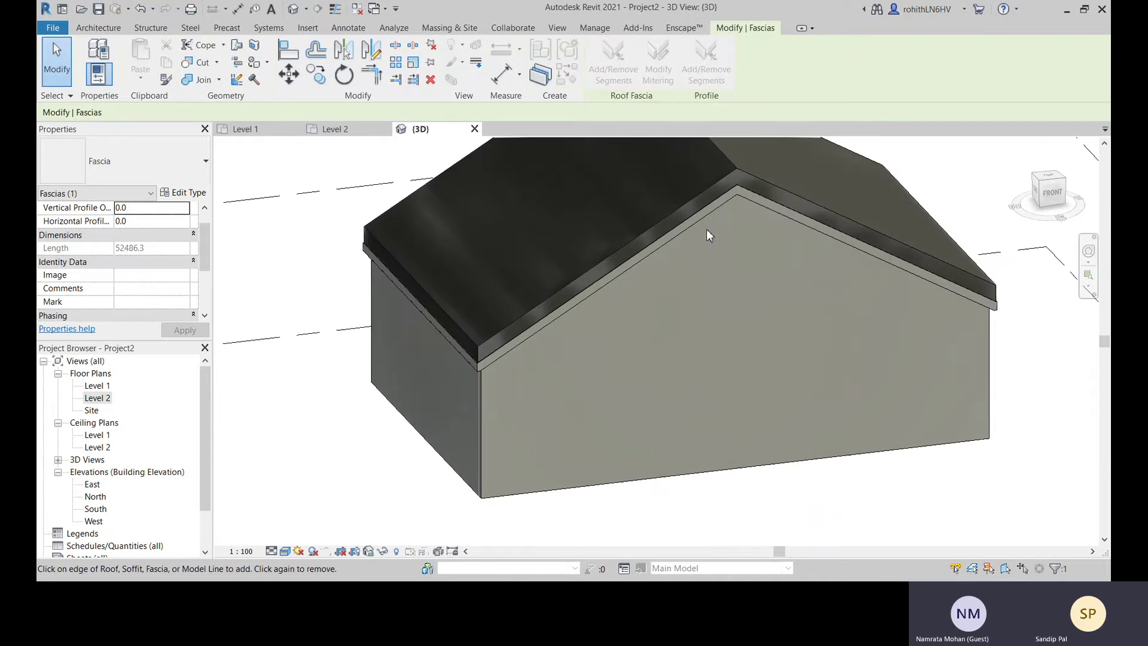
click(720, 180)
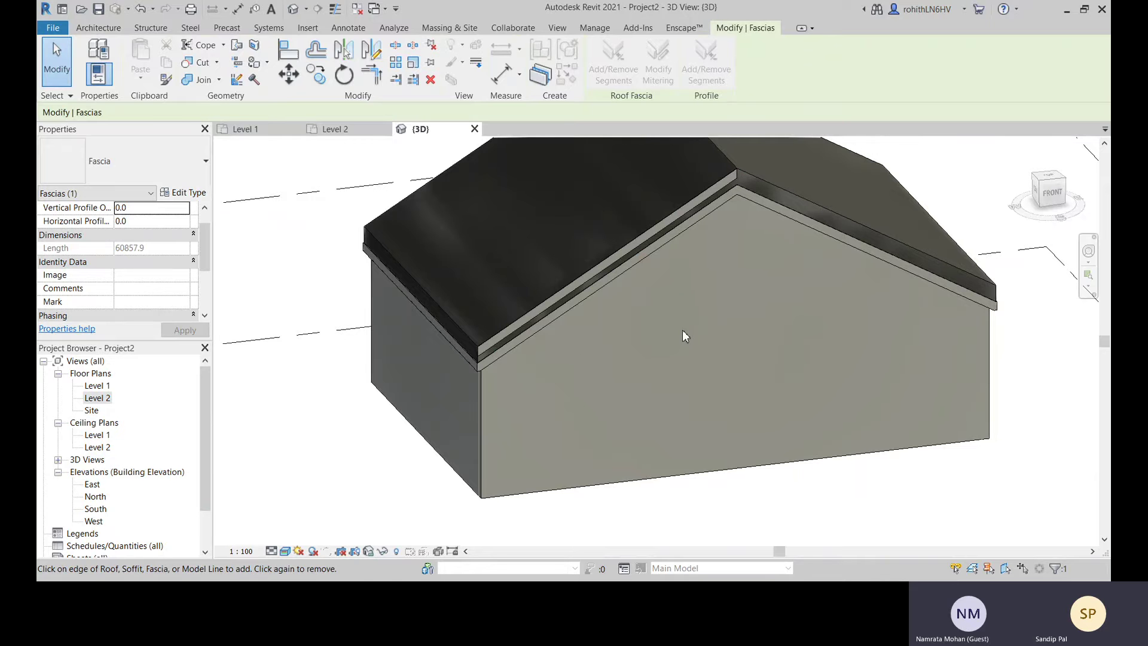
click(751, 171)
shift+middle_drag(822, 250, 894, 296)
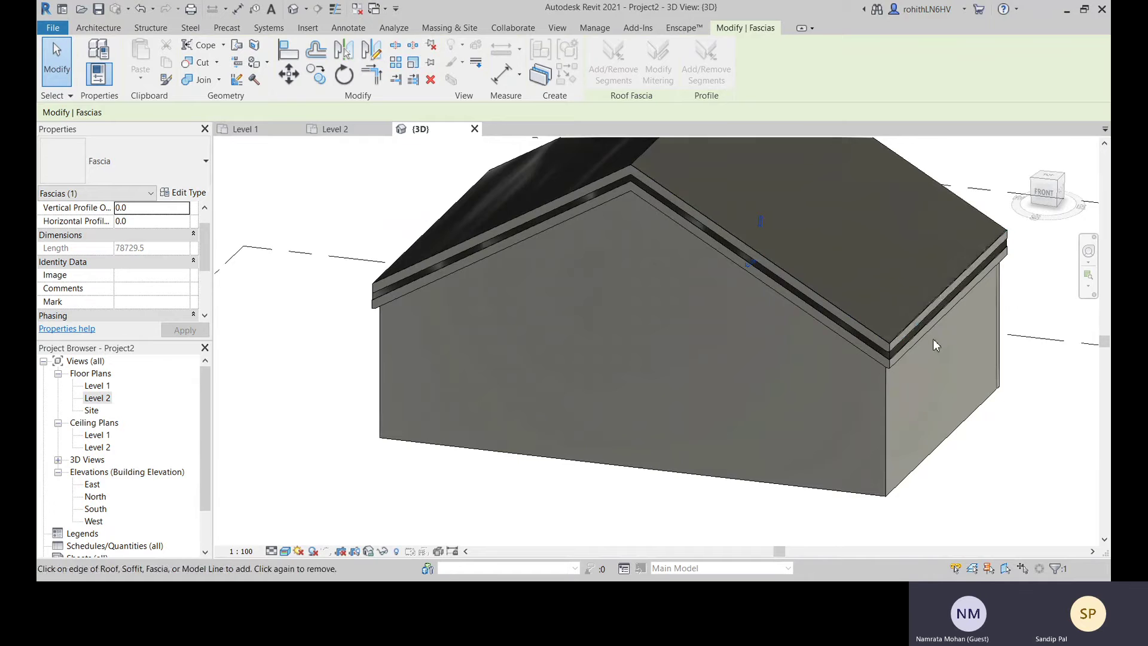
Add fascia segments along both upper sloped edges of the back gable and the remaining eave's upper edge
shift+middle_drag(933, 338, 754, 365)
click(827, 357)
shift+middle_drag(846, 360, 639, 289)
click(747, 229)
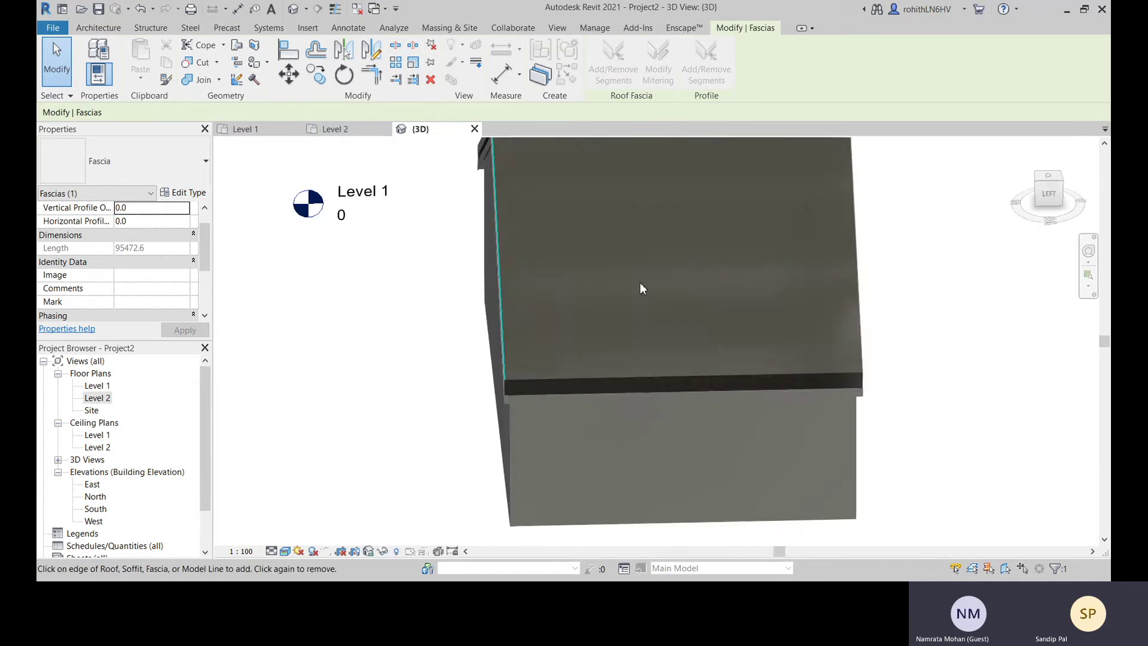
click(642, 374)
shift+middle_drag(704, 375, 540, 320)
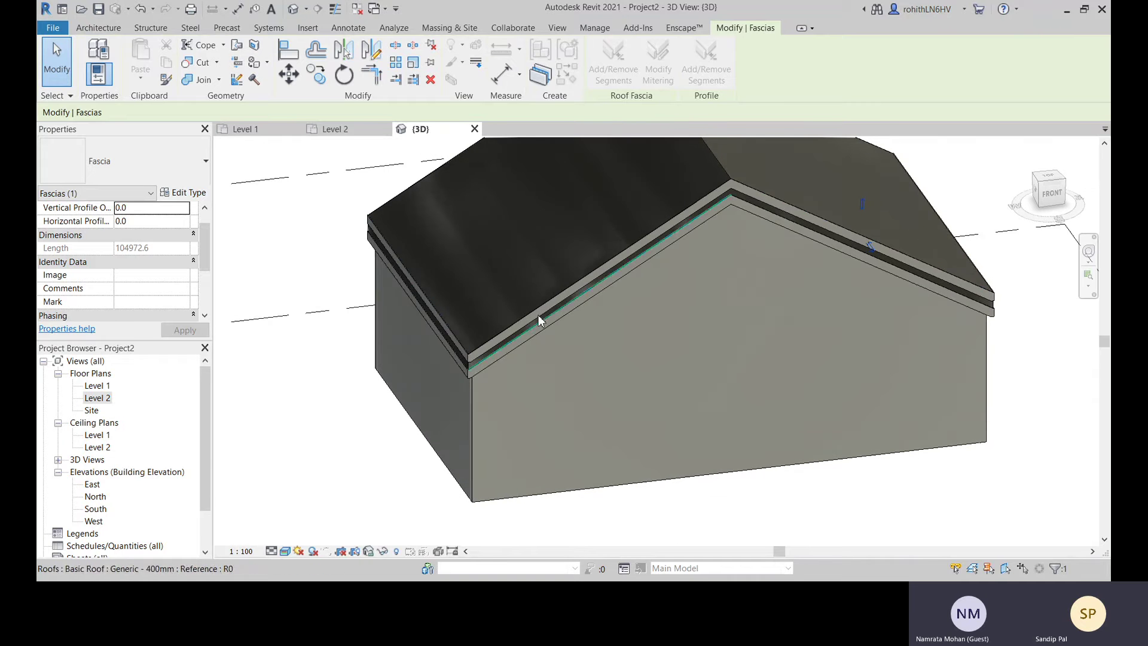
Edit the fascia's segments to remove both lower sloped edges of the front gable
key(Escape)
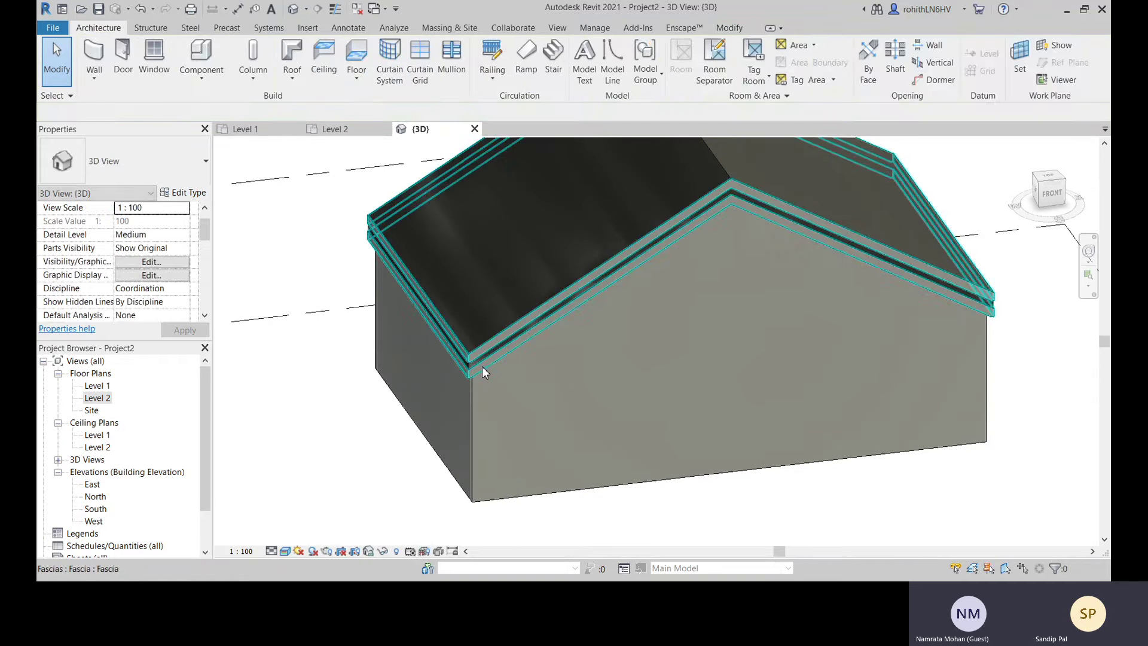
click(482, 365)
click(591, 75)
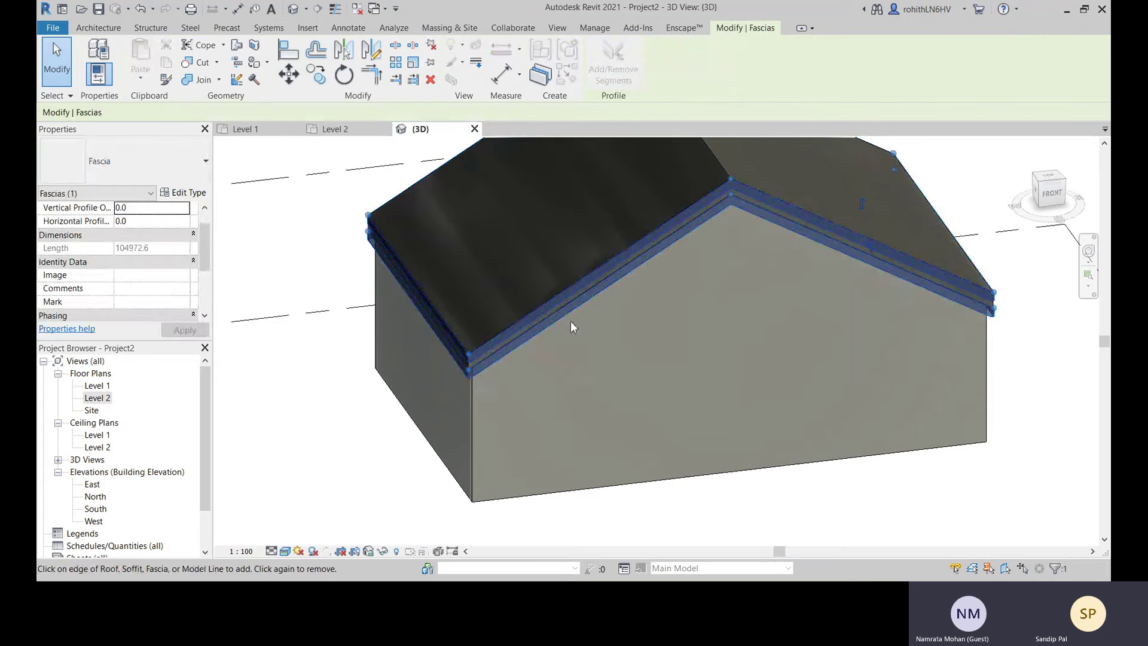
click(572, 303)
click(795, 227)
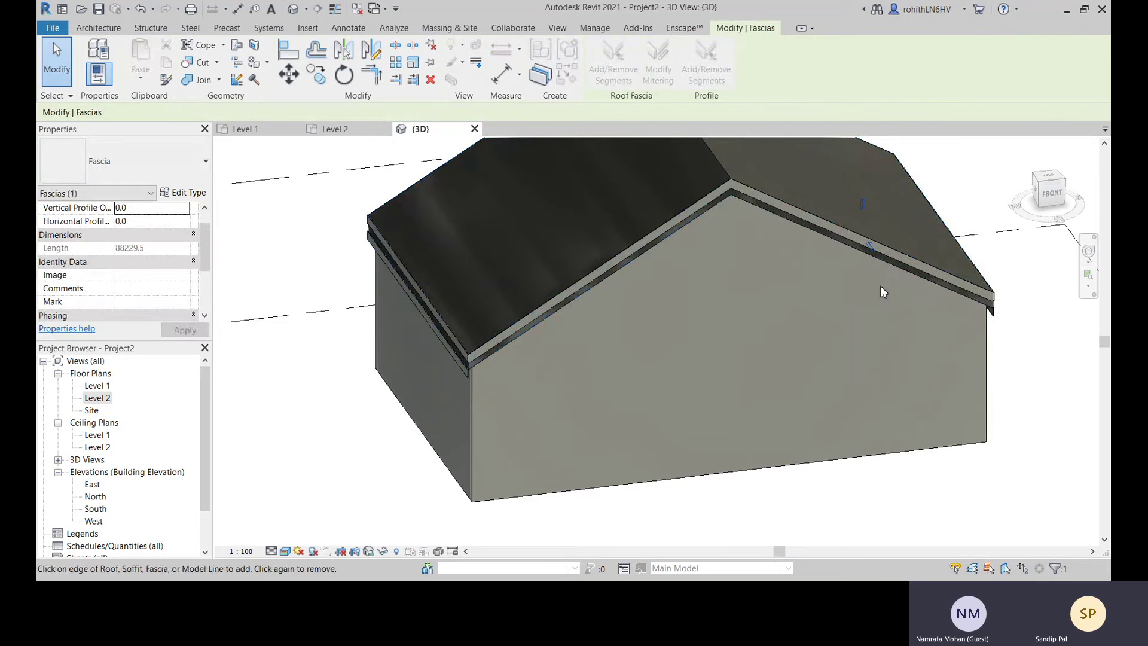
Remove the remaining lower fascia segments along the back gable and both eaves, and finish the segment edit
shift+middle_drag(880, 285, 714, 393)
click(830, 379)
click(704, 382)
shift+middle_drag(784, 385, 744, 323)
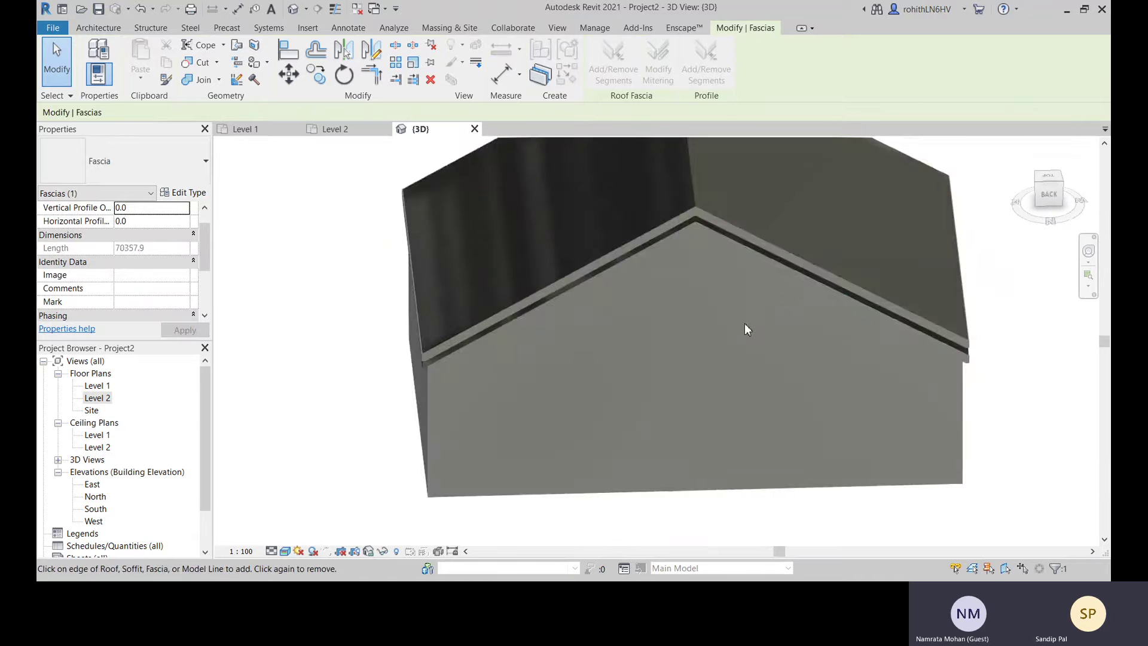
shift+middle_drag(808, 338, 650, 346)
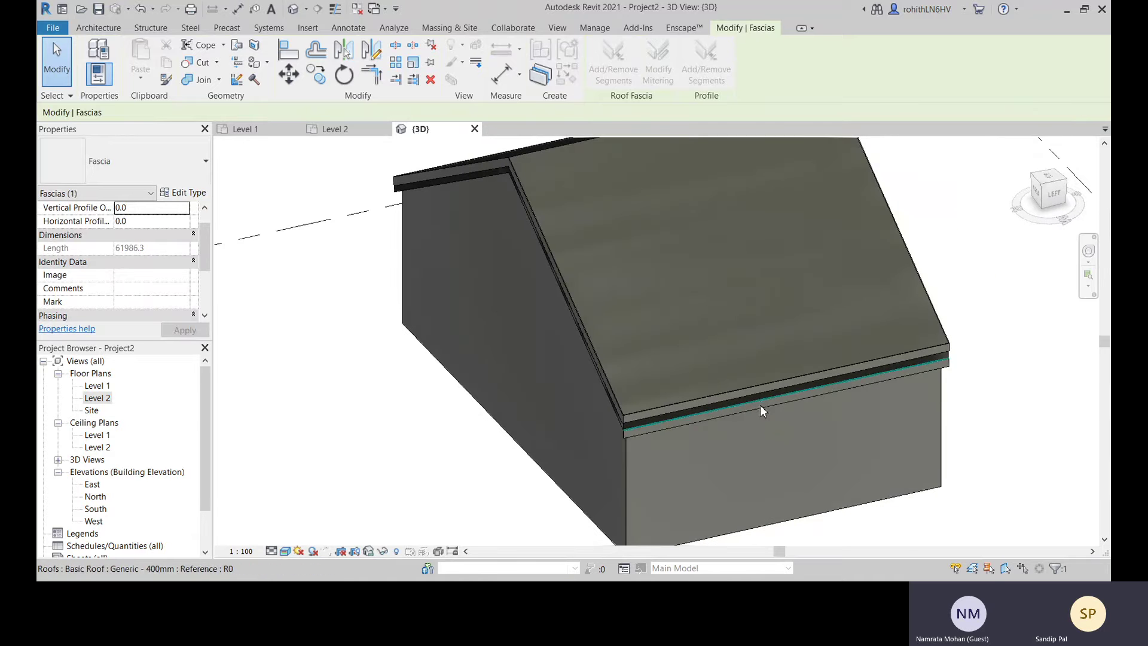
click(885, 389)
shift+middle_drag(885, 390, 813, 385)
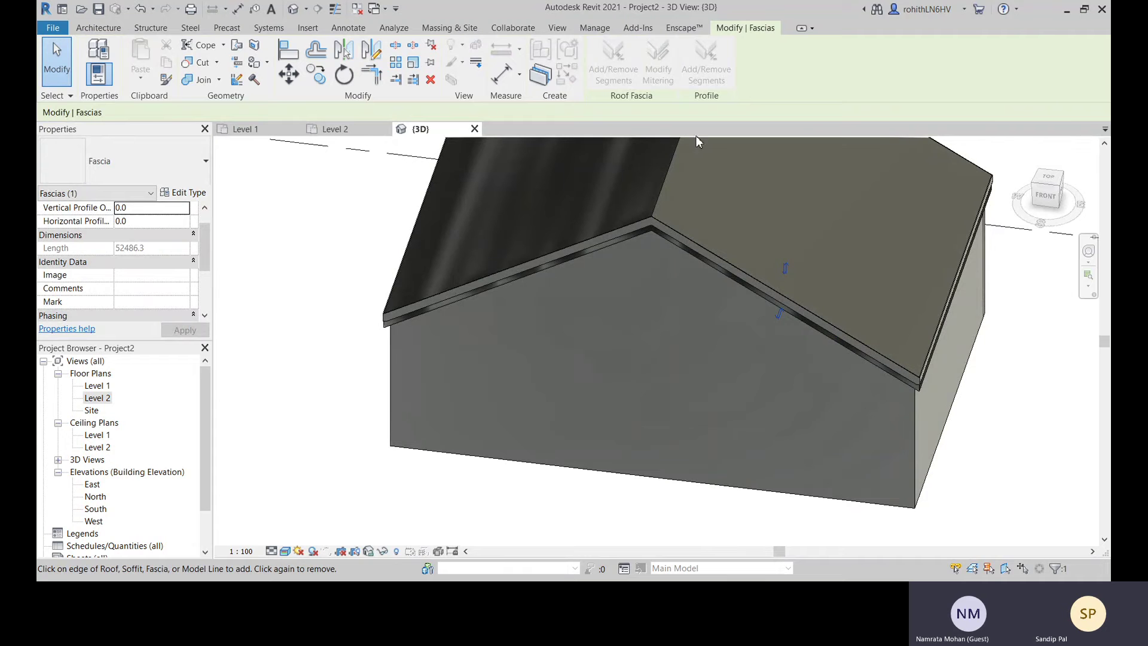
click(57, 62)
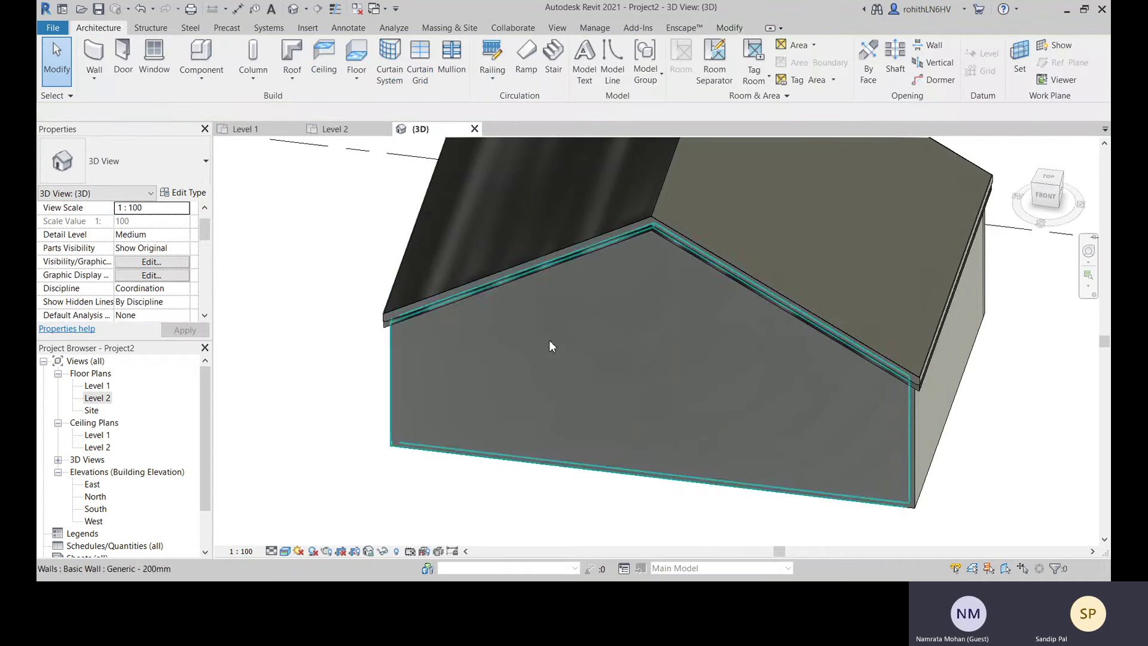
Set the profile of the remaining upper fascia's type to M_Fascia-Flat : 19 x 286mm
shift+middle_drag(548, 341, 508, 400)
scroll(444, 350, up, 3)
click(471, 375)
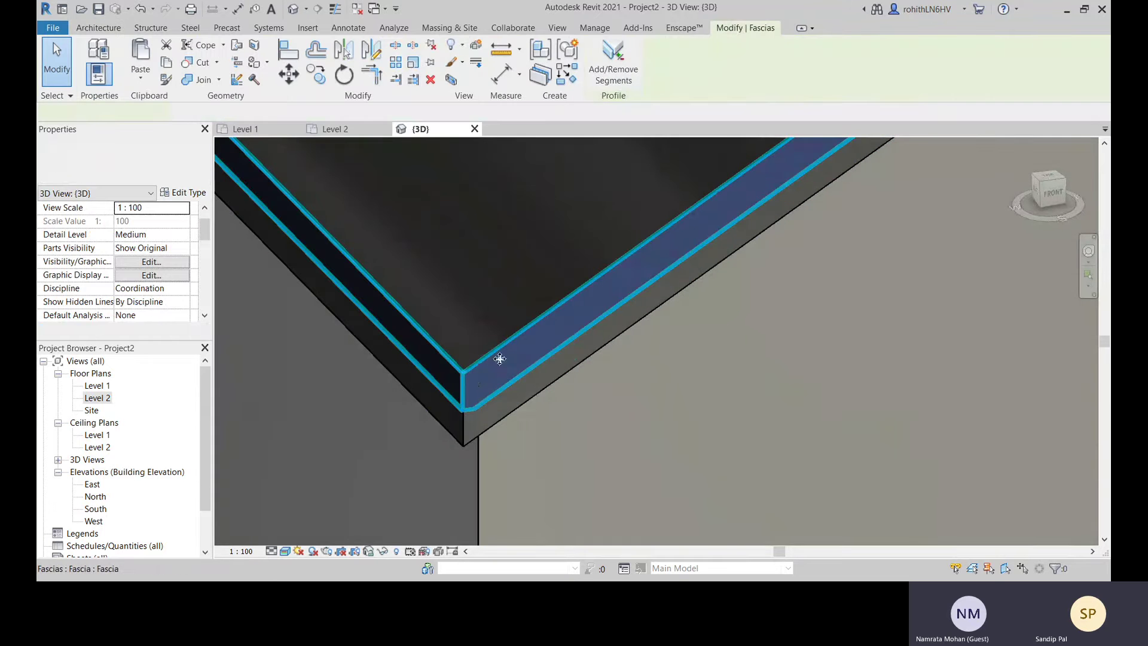
shift+middle_drag(487, 455, 512, 262)
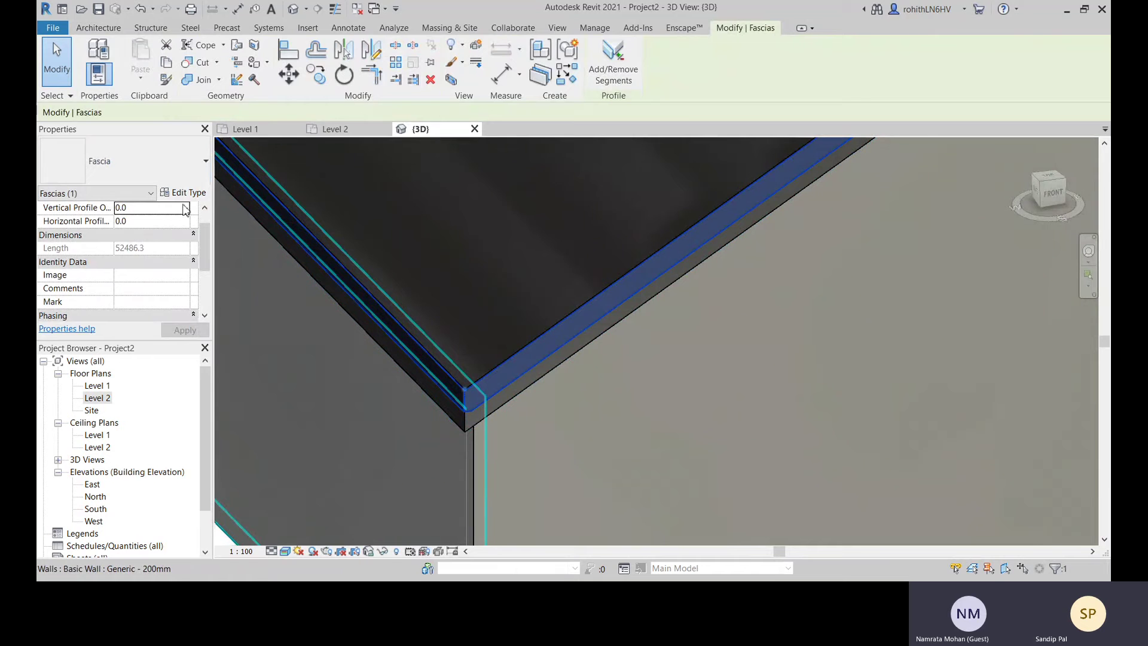
click(123, 164)
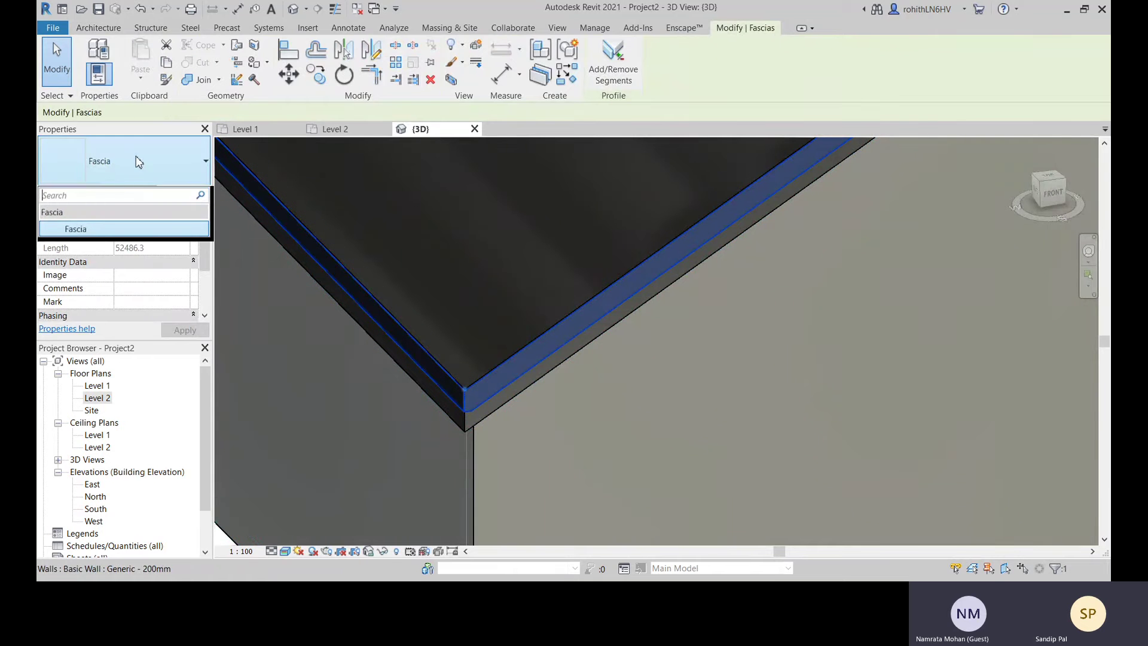
click(95, 233)
click(181, 193)
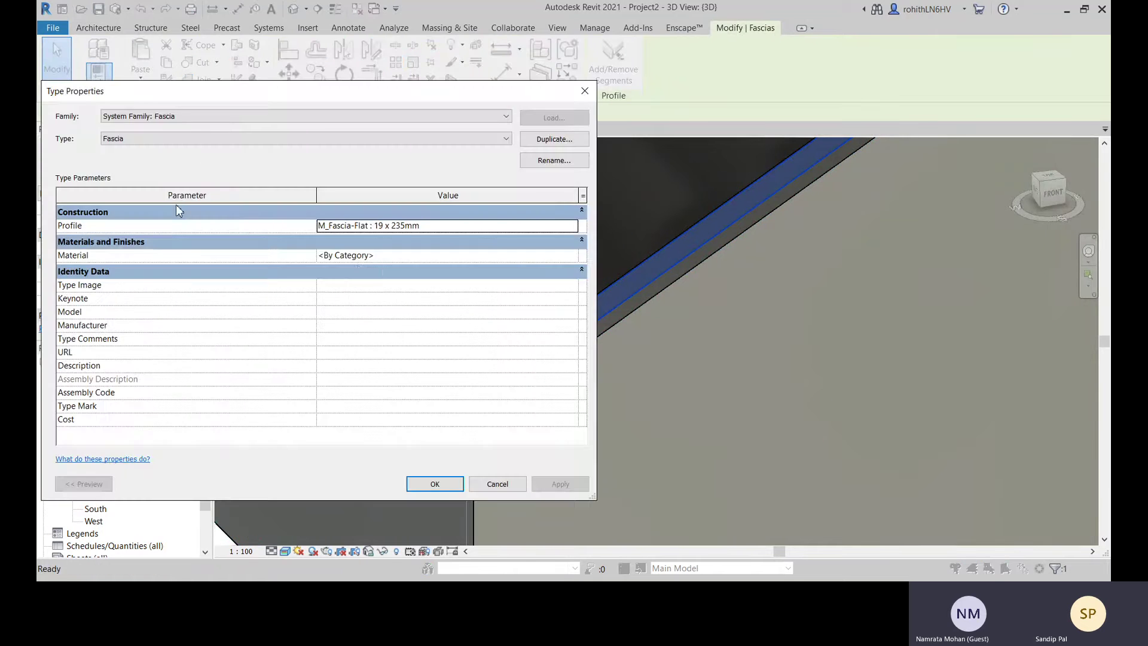
click(422, 232)
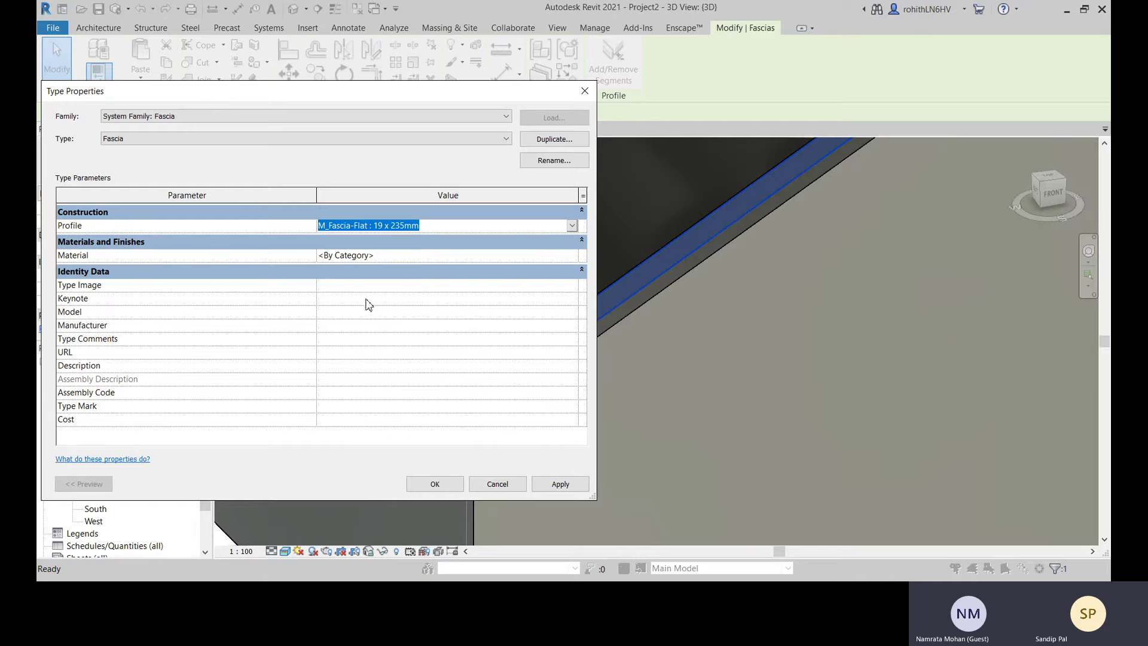
key(Down)
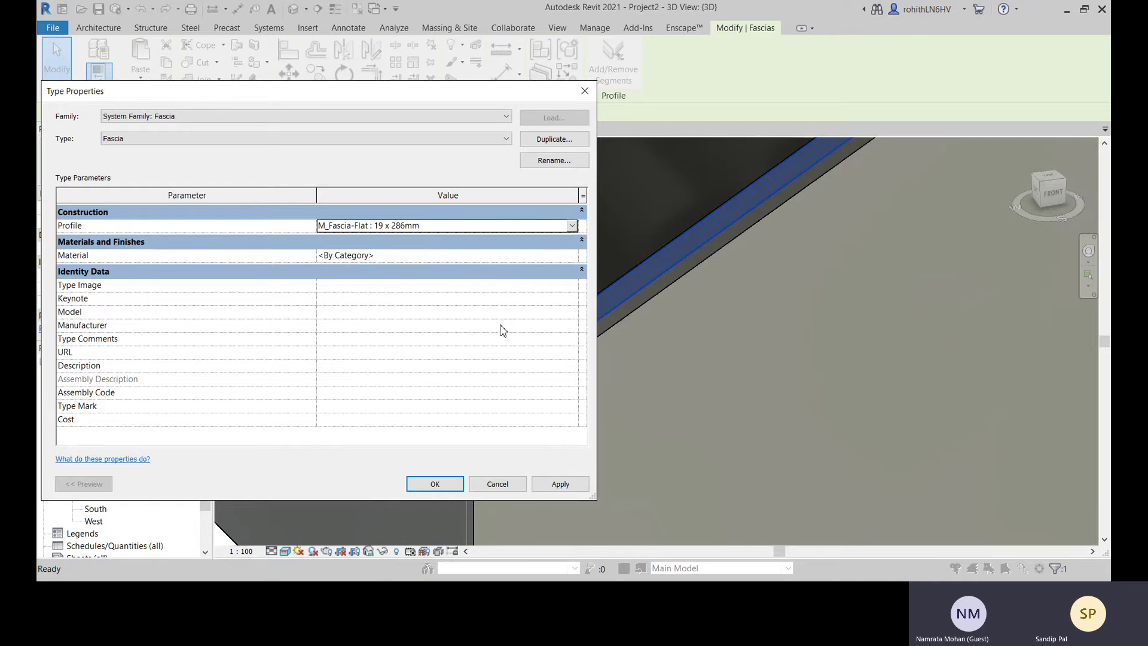
click(560, 485)
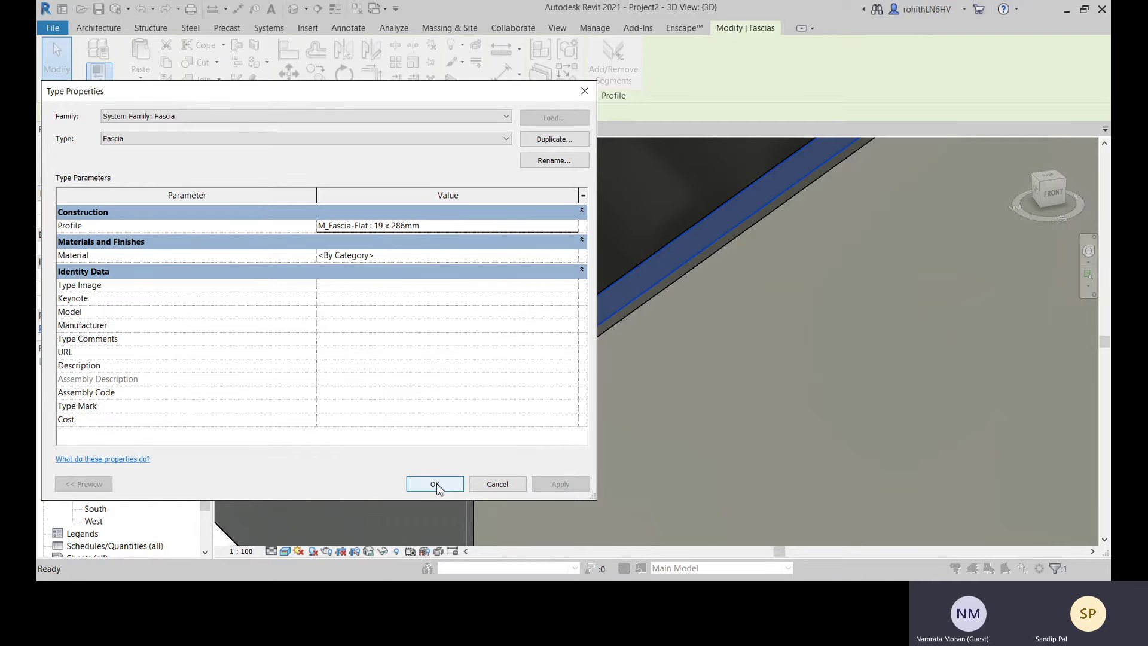
click(435, 484)
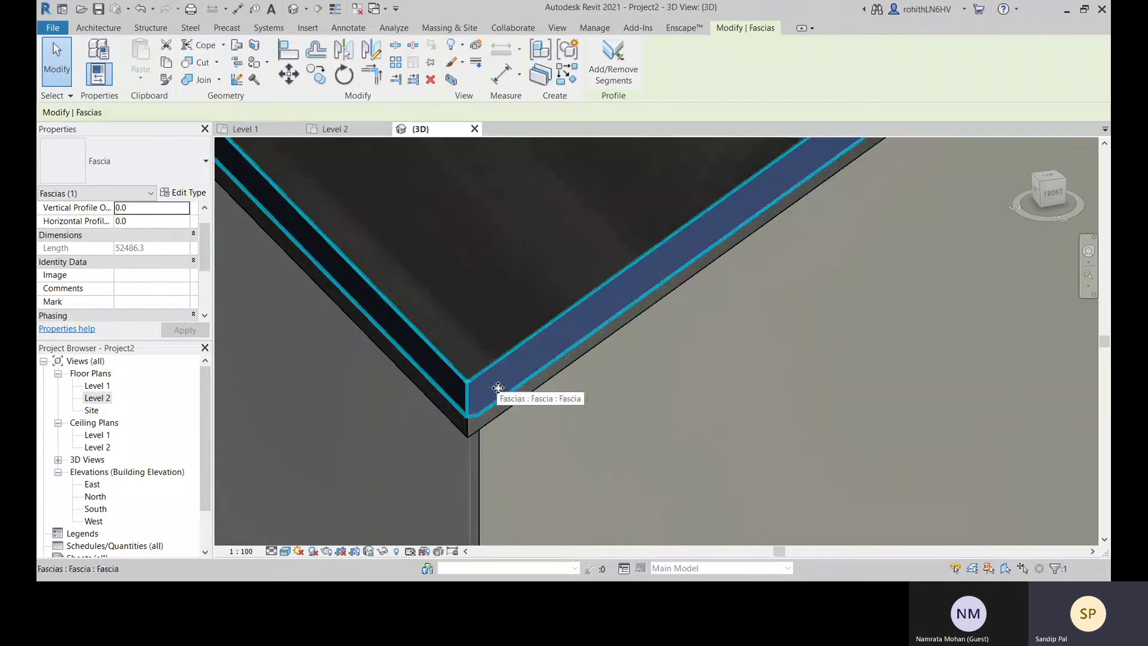
Try the M_Fascia-Flat : 19 x 140mm profile on the fascia type
click(182, 192)
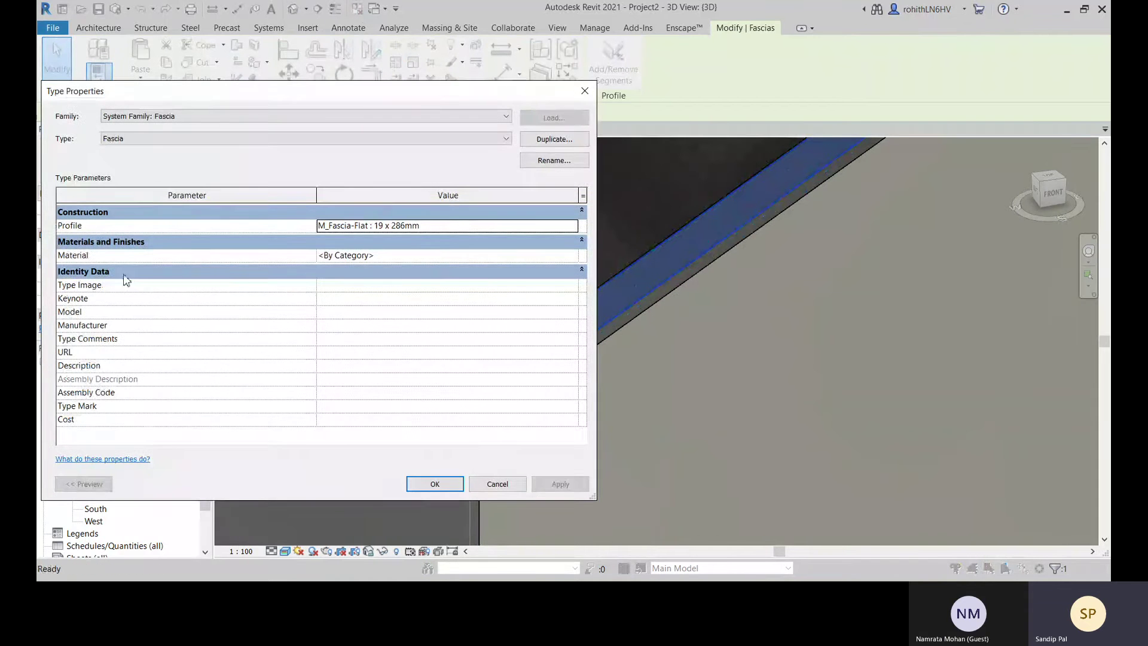
click(412, 255)
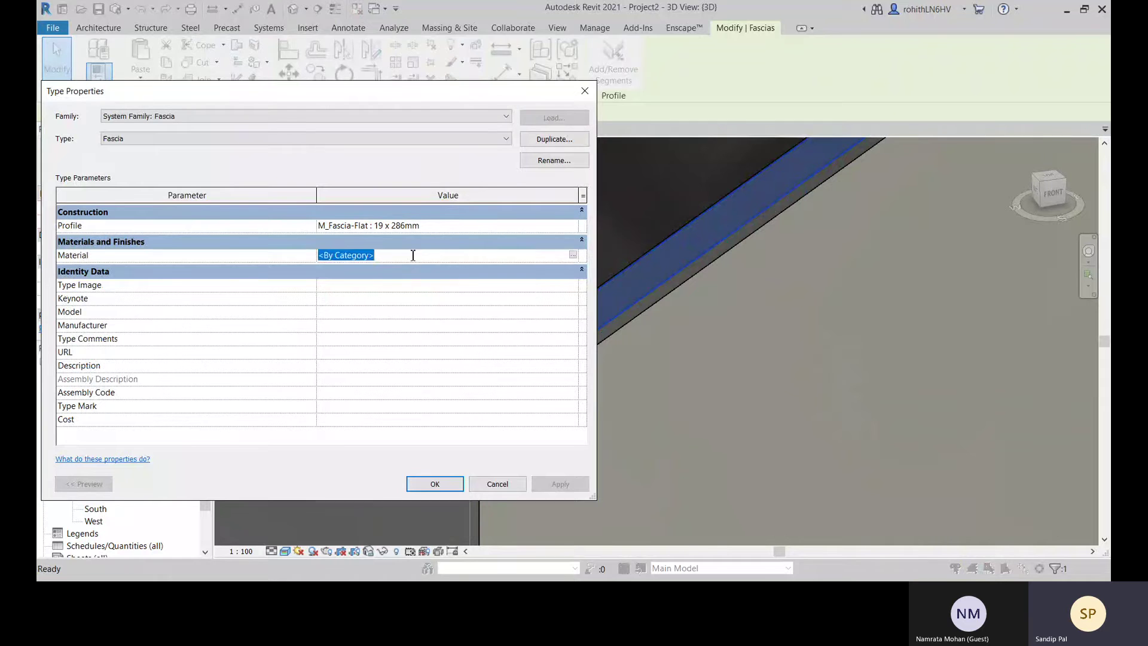
click(573, 227)
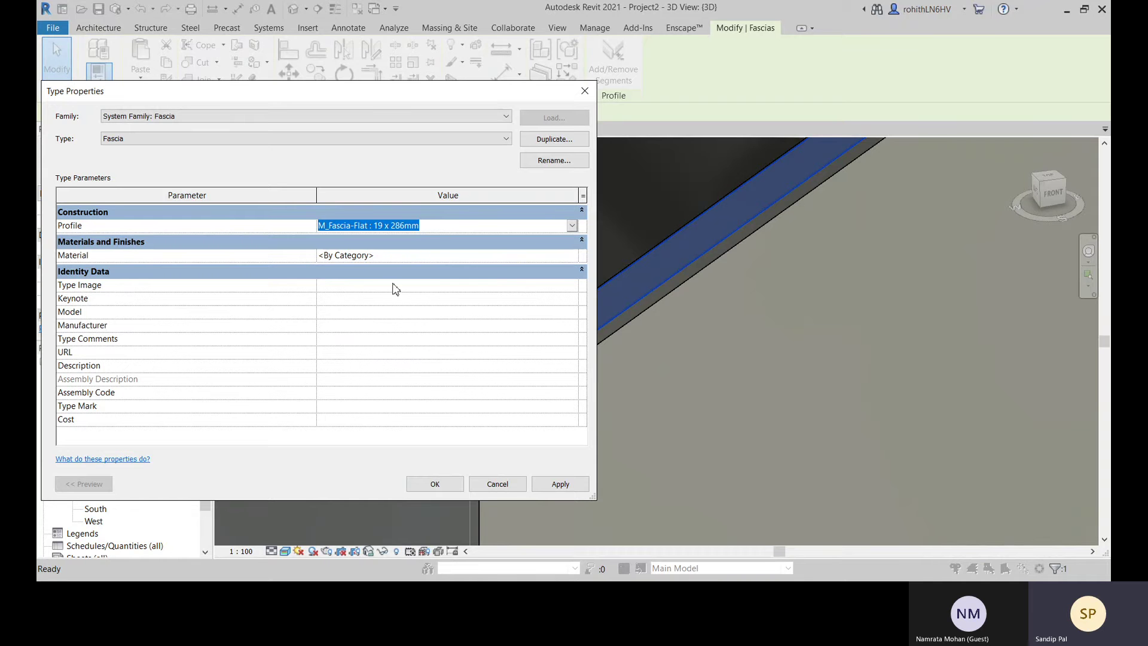
key(Up)
click(559, 484)
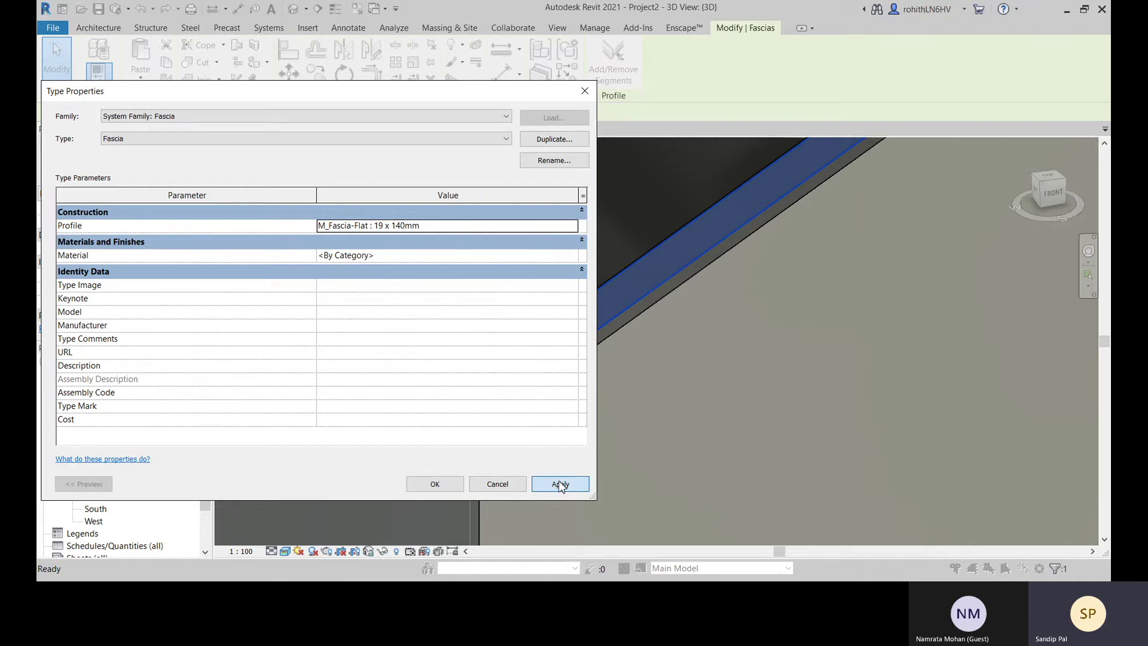
Set the fascia type's profile back to M_Fascia-Flat : 19 x 286mm and apply it
click(575, 228)
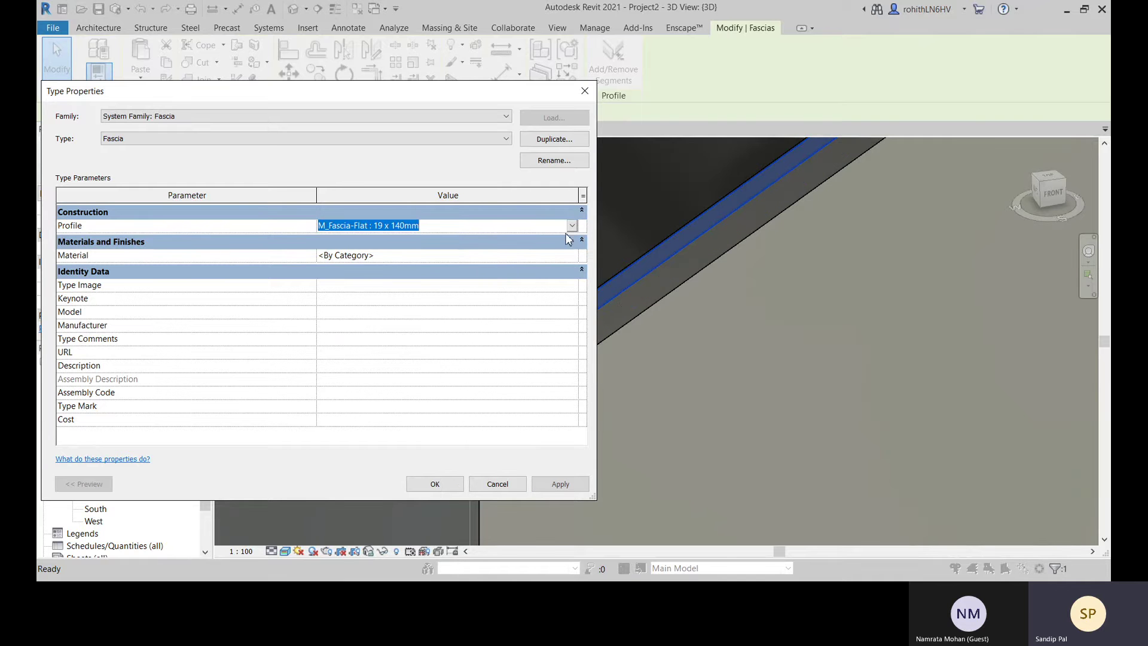
key(Down)
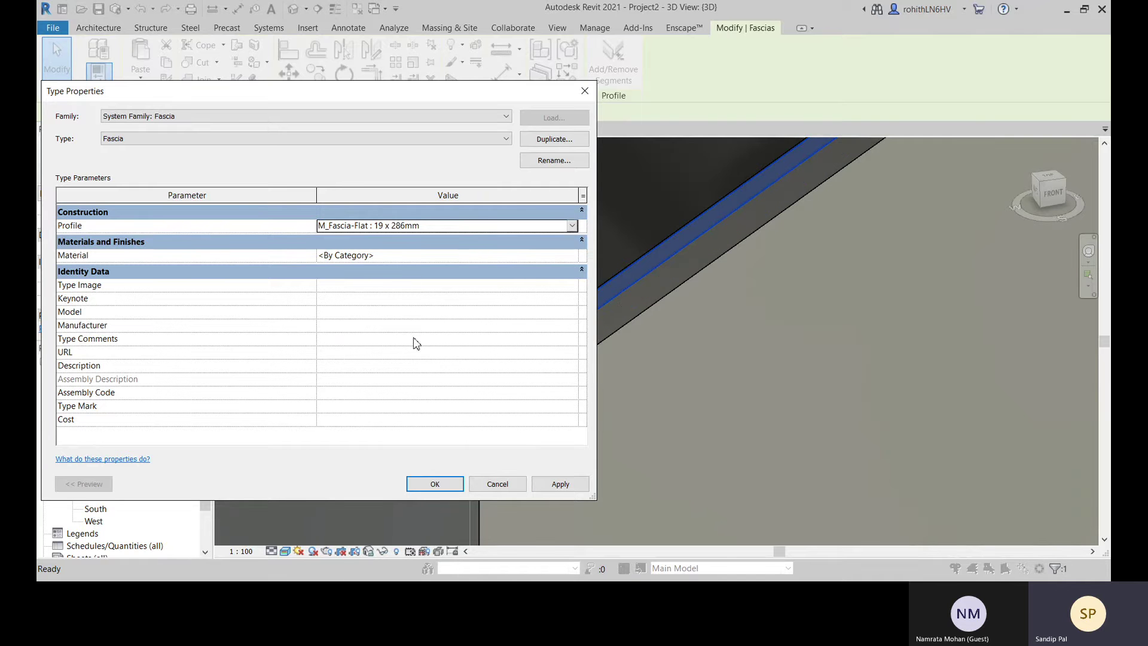
click(561, 484)
click(435, 484)
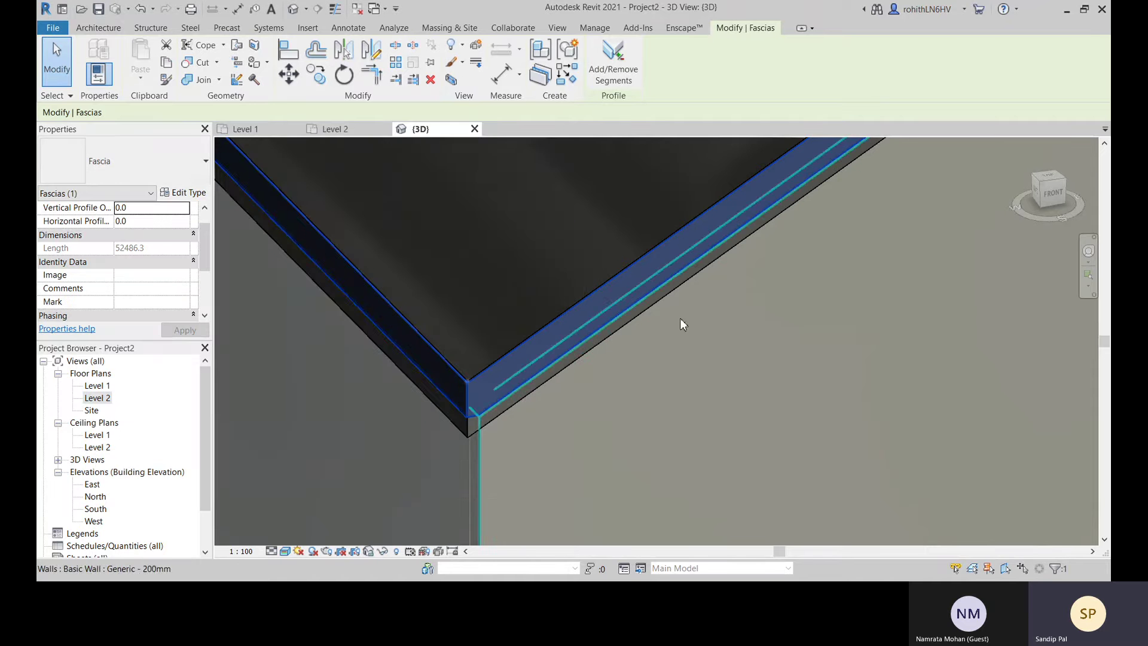
scroll(487, 389, down, 3)
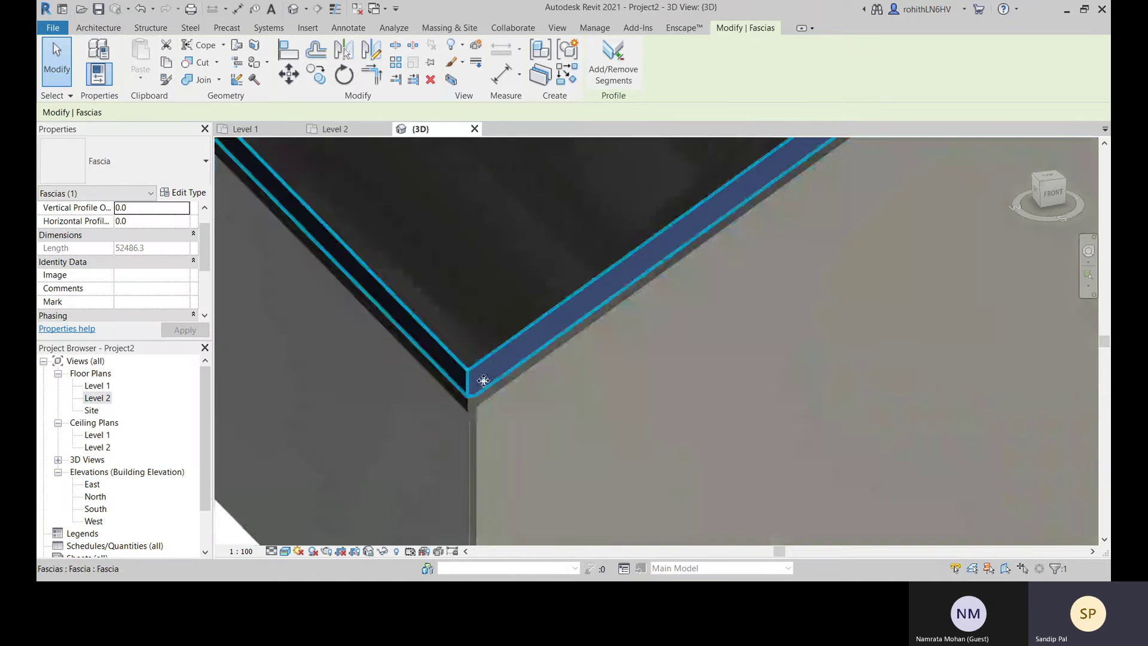
scroll(497, 388, down, 5)
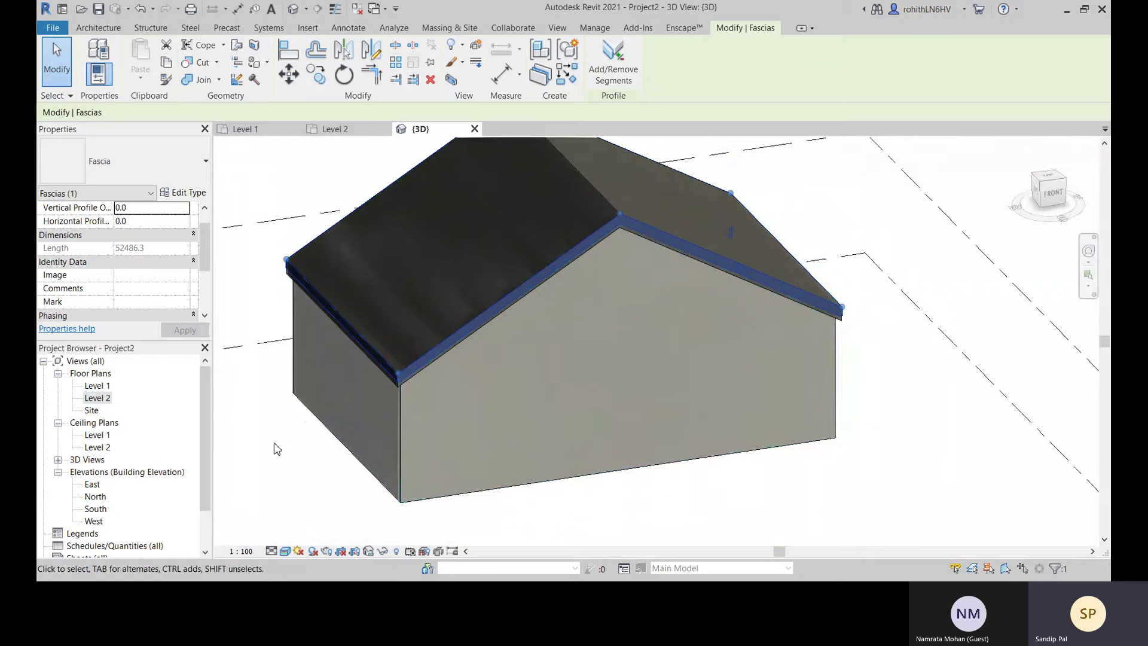
Open the North elevation and examine how far the fascia covers the roof's edge at the eave corner
double_click(96, 496)
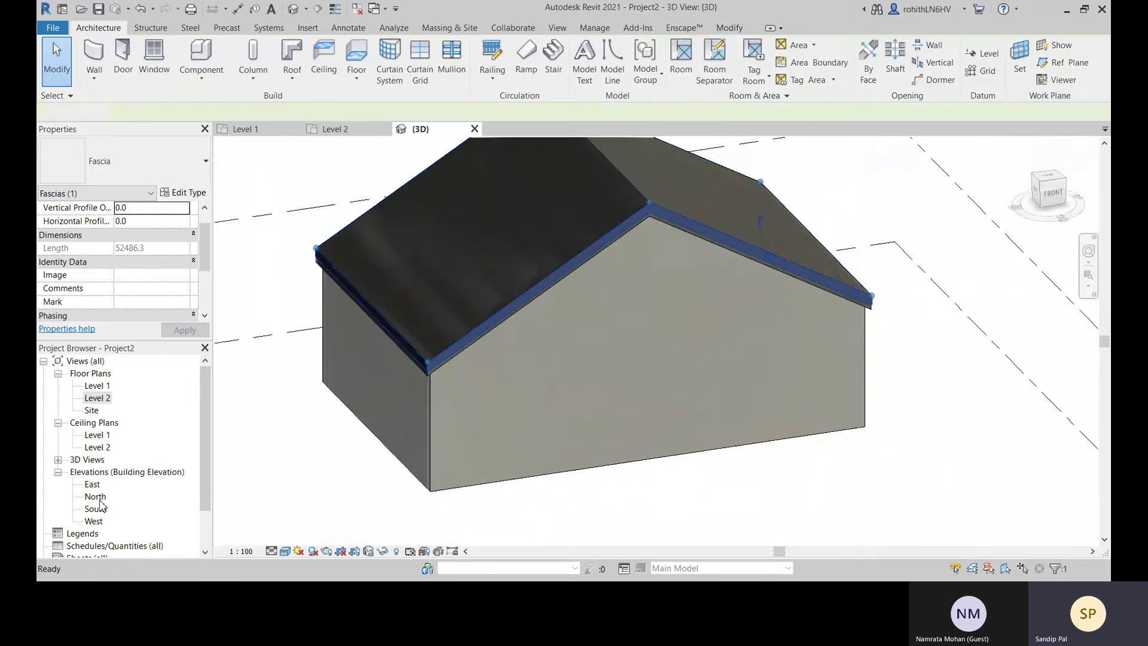
scroll(861, 341, up, 2)
click(832, 349)
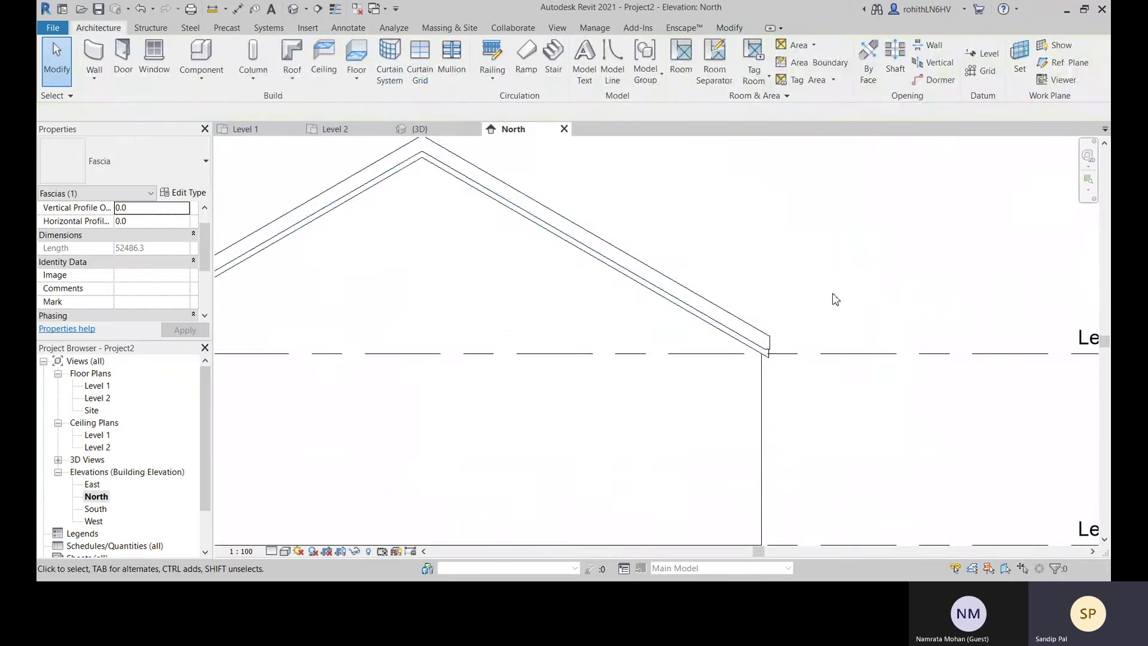
scroll(777, 358, up, 3)
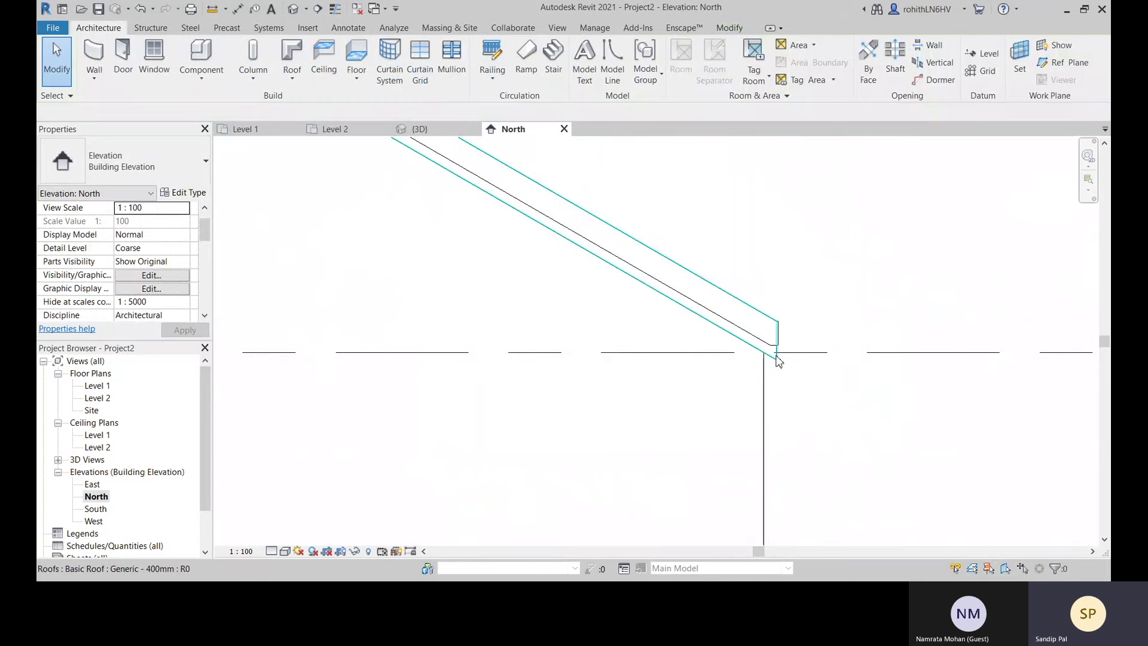
scroll(781, 332, up, 1)
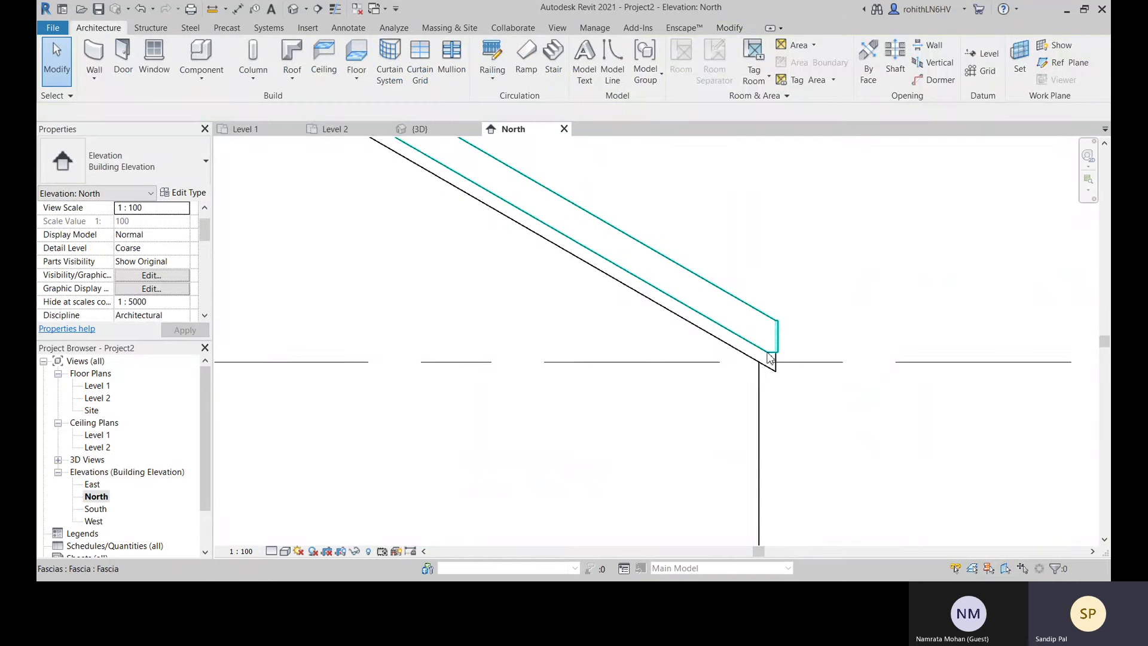
click(764, 373)
click(802, 397)
click(777, 372)
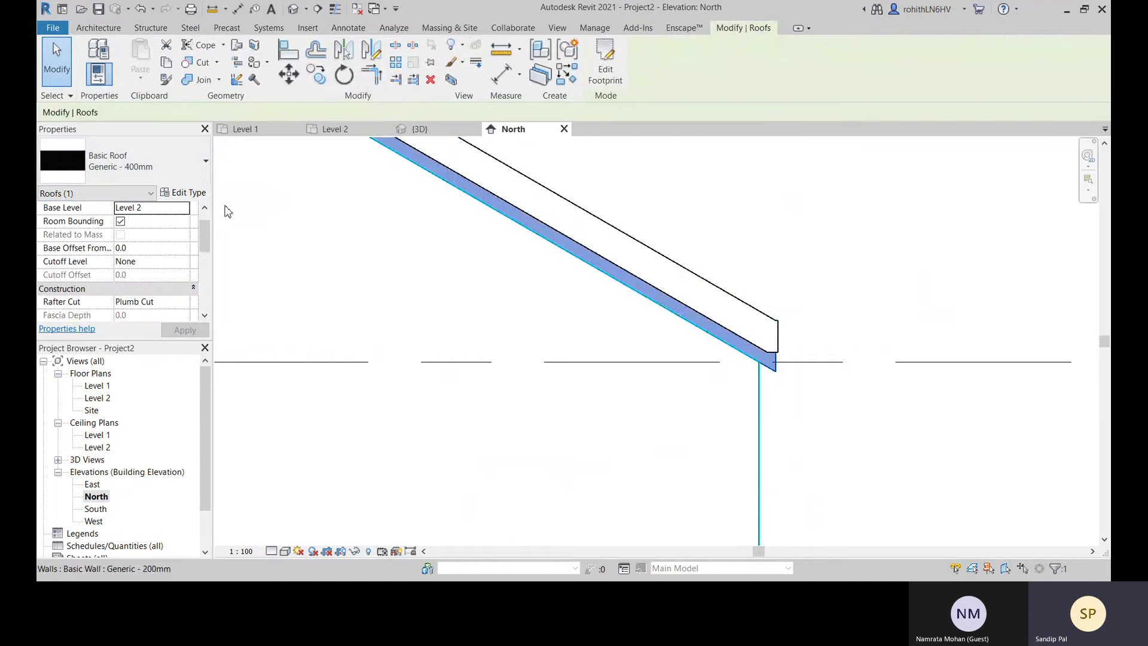
scroll(790, 352, up, 1)
key(Escape)
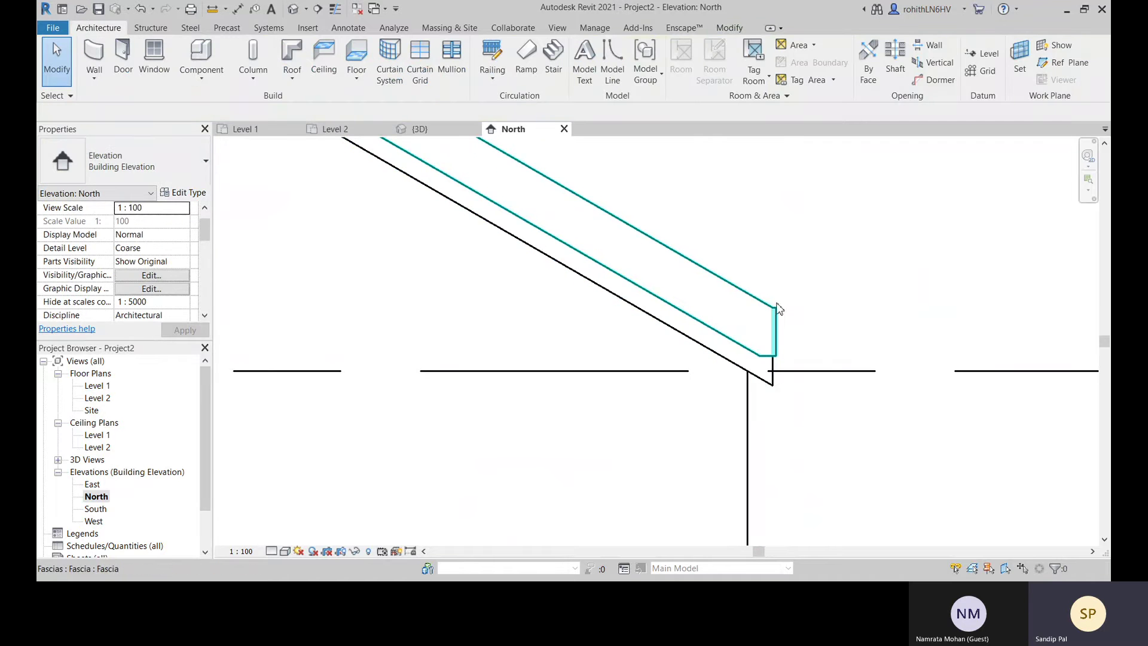
Select the fascia in the North elevation and review its type properties without changing them
click(744, 298)
scroll(866, 254, down, 2)
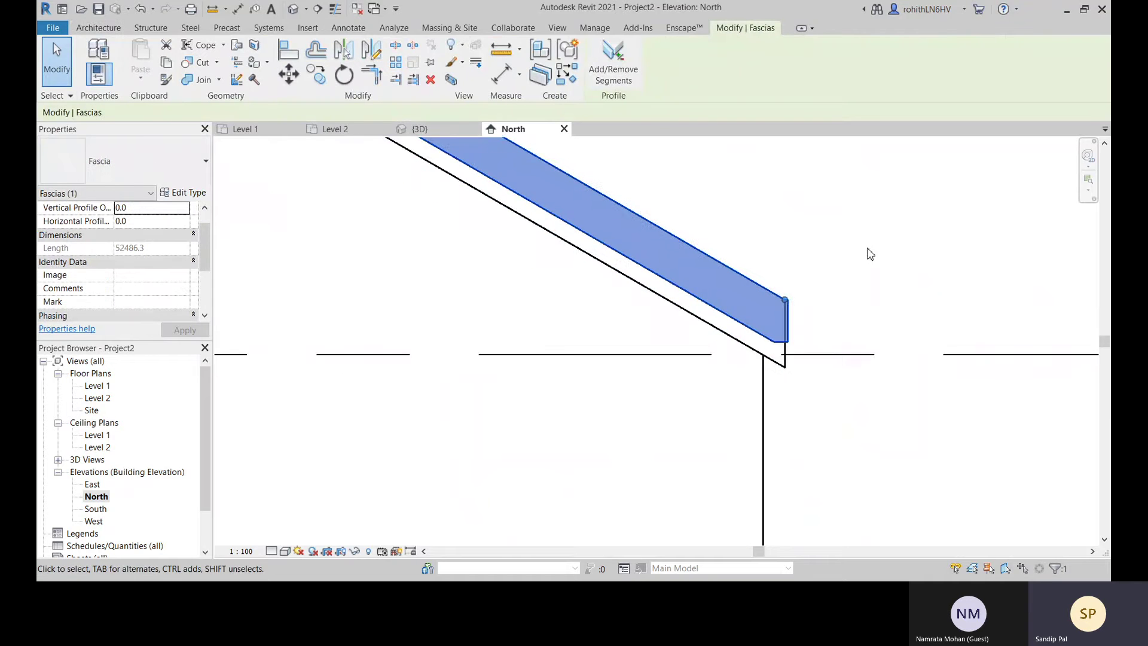
click(185, 194)
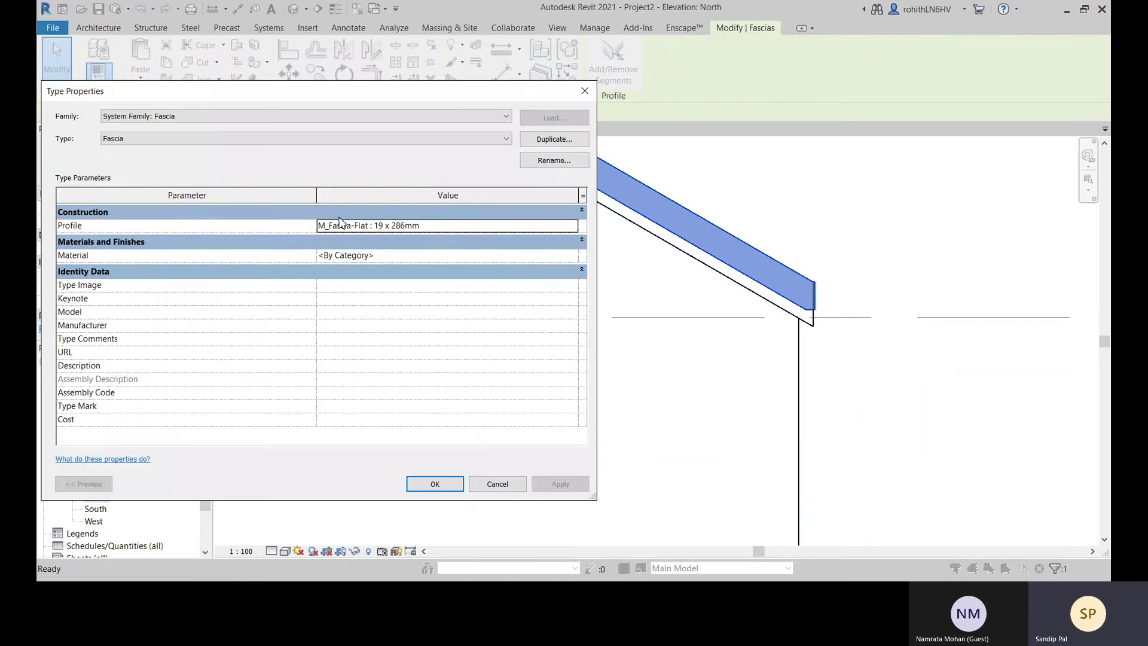
click(147, 140)
click(146, 138)
click(498, 483)
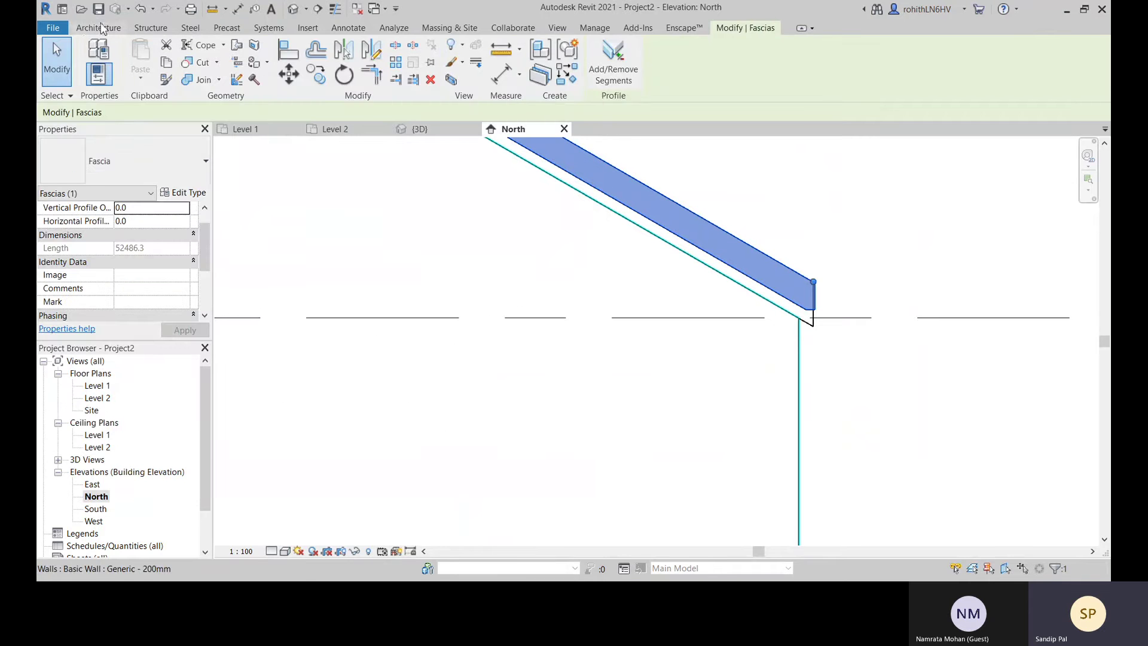
Browse for a family to open in the Profiles > Roofs folder of the English-Imperial library
click(45, 30)
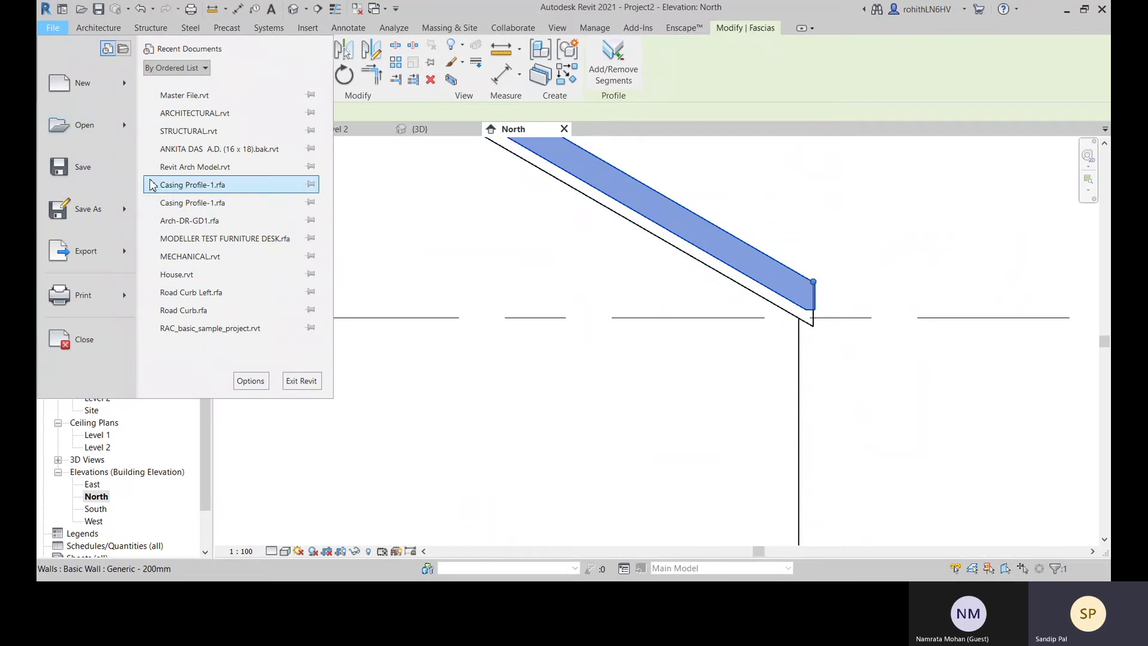
mouse_move(128, 133)
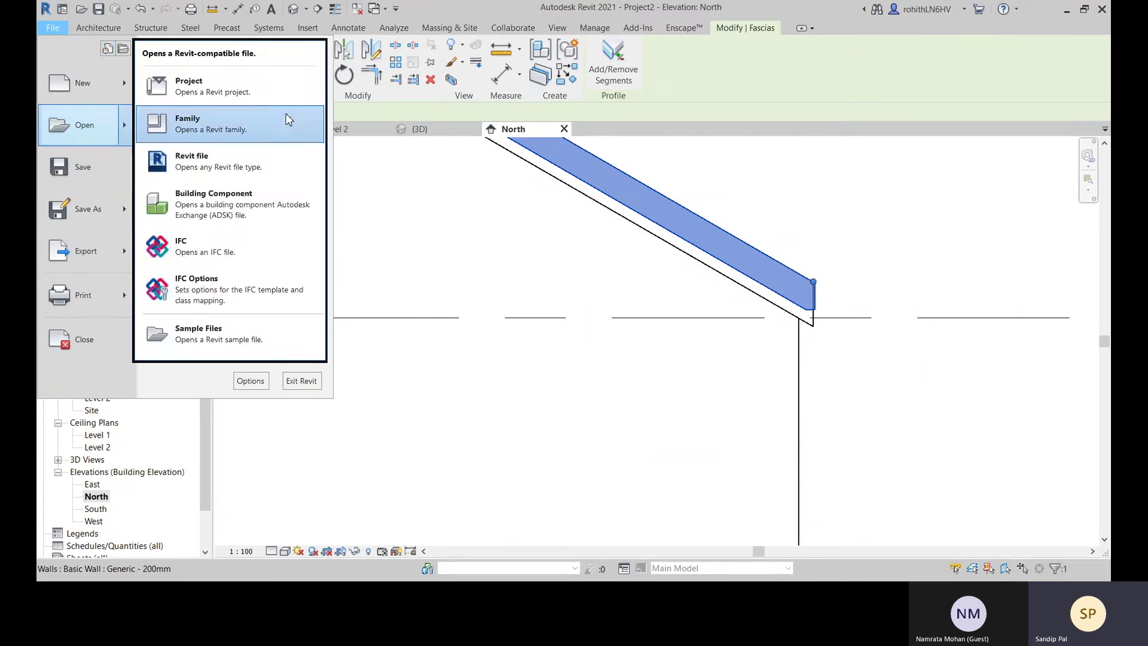
click(202, 122)
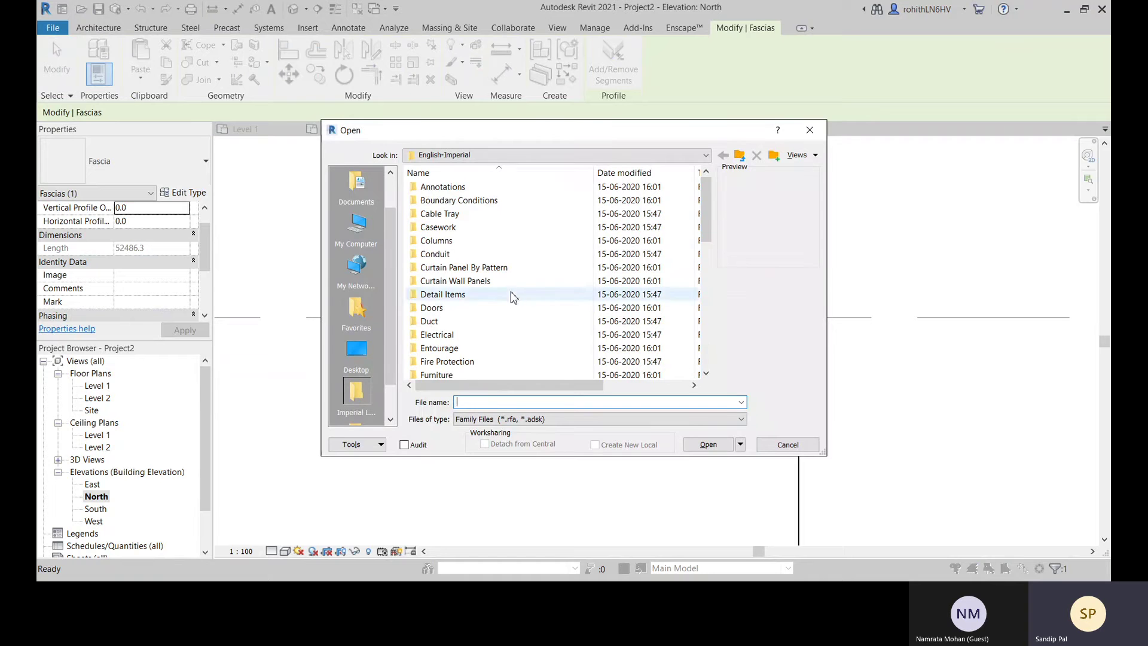
scroll(514, 293, down, 6)
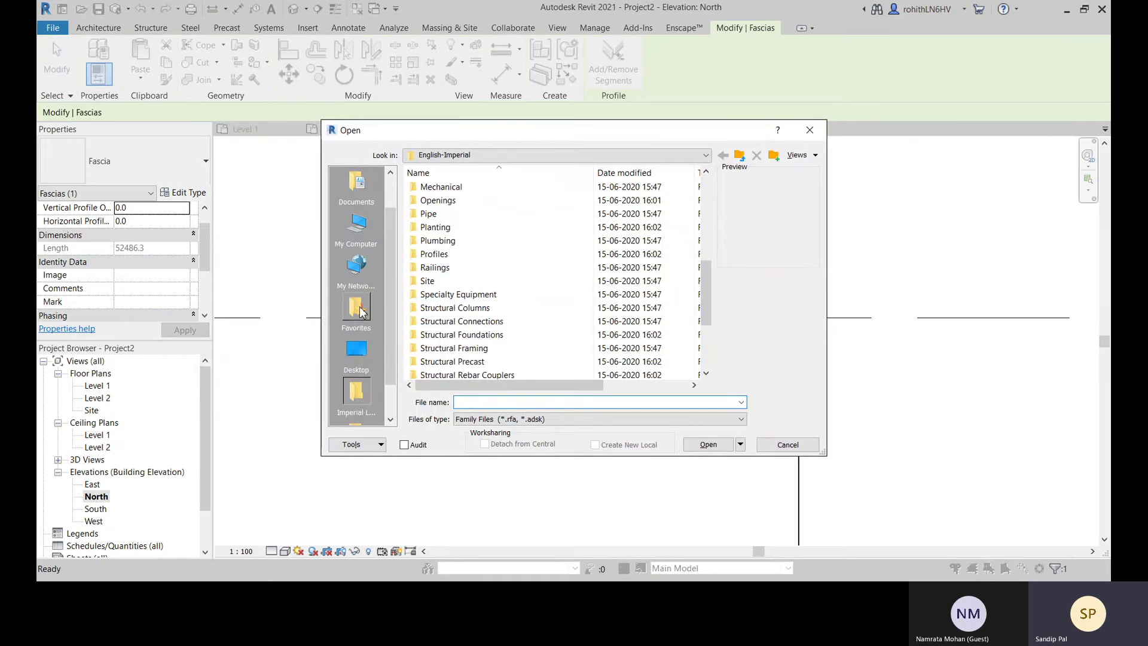
scroll(473, 297, down, 3)
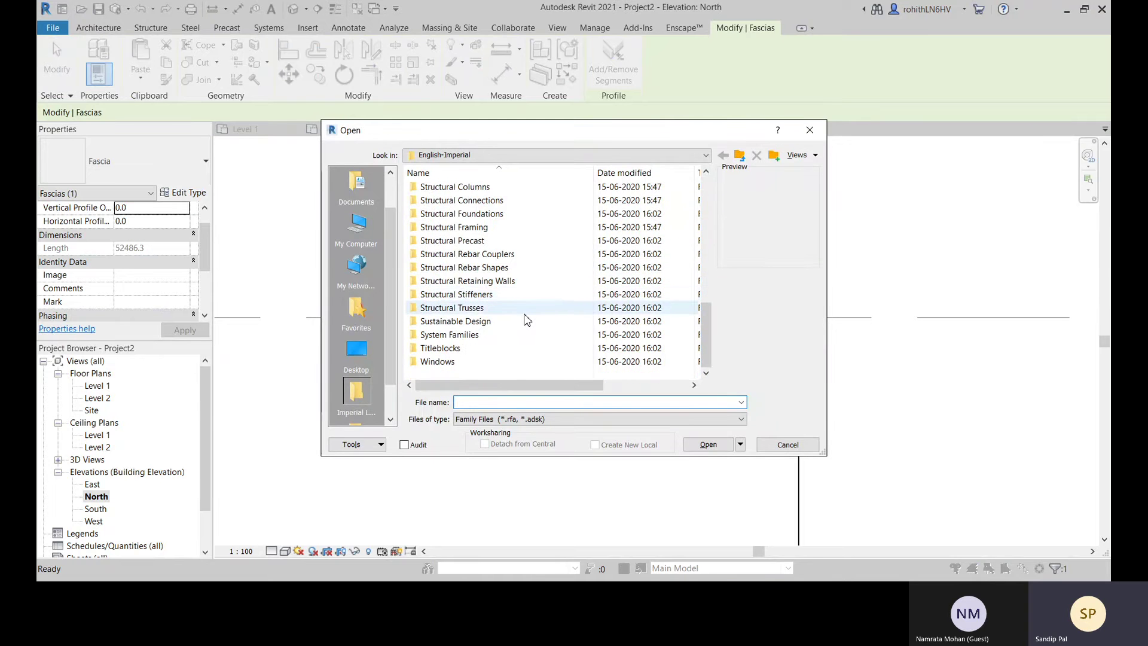
scroll(526, 317, up, 3)
double_click(464, 253)
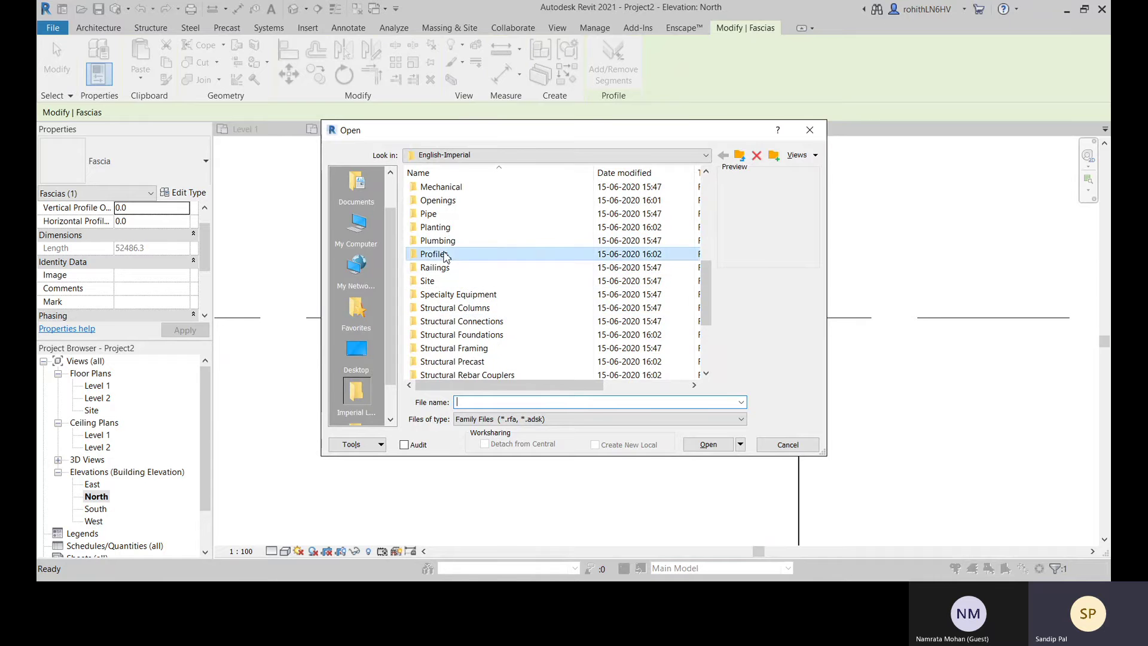
double_click(430, 267)
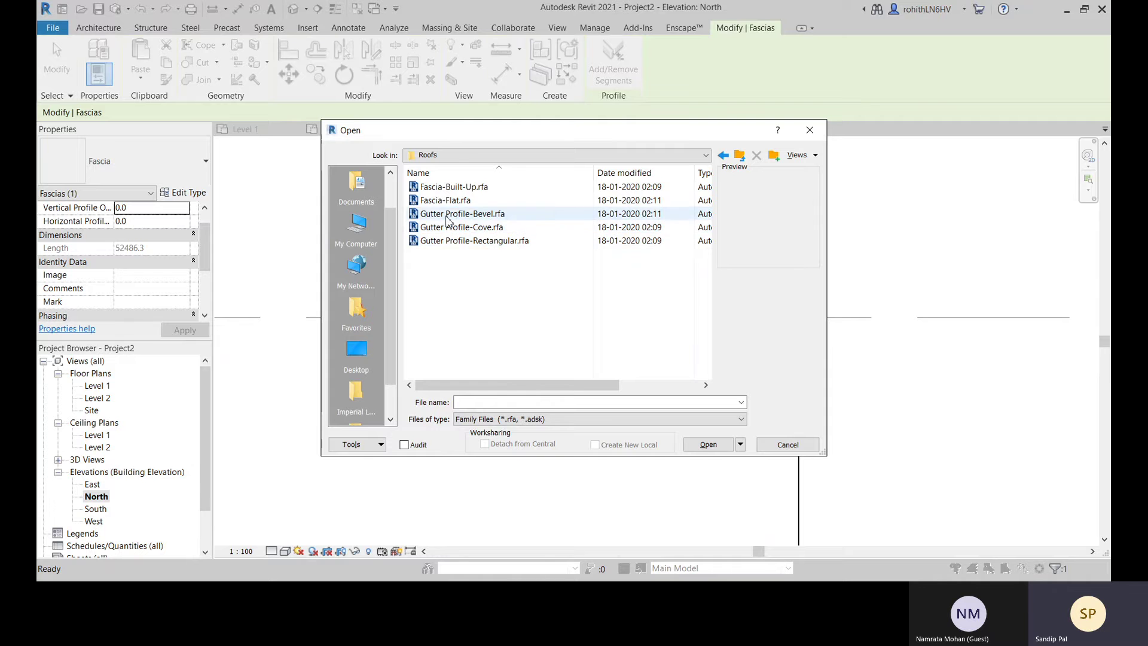
Preview the fascia and gutter profile families in the Roofs folder and select Fascia-Flat.rfa
click(455, 230)
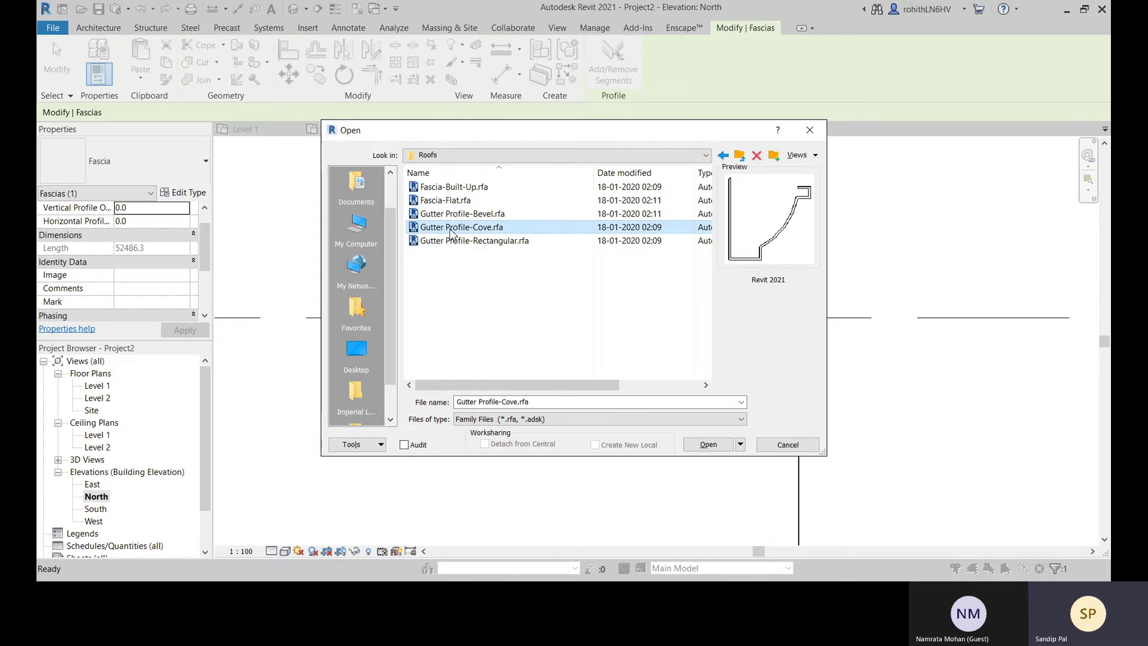
click(458, 217)
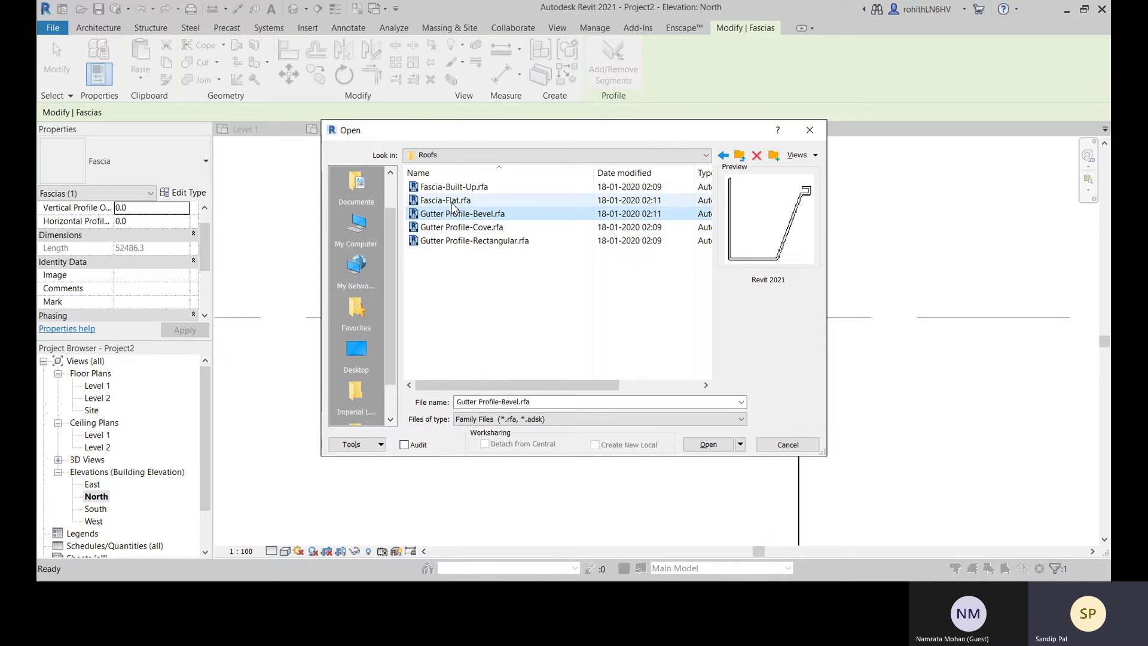
click(454, 202)
click(462, 190)
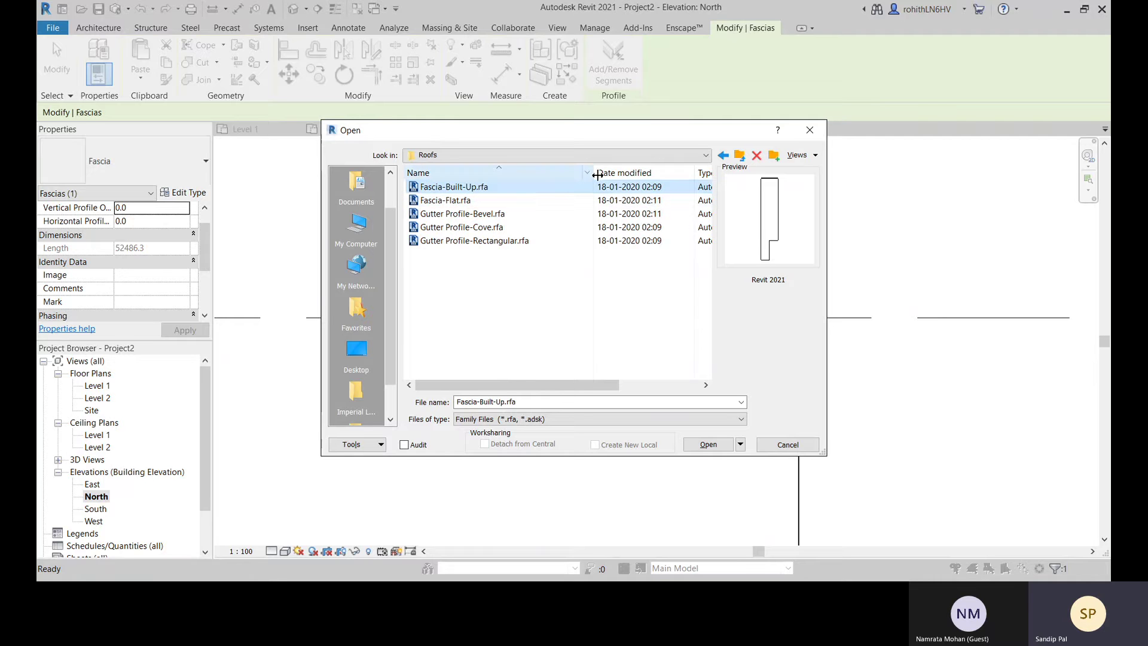
click(464, 242)
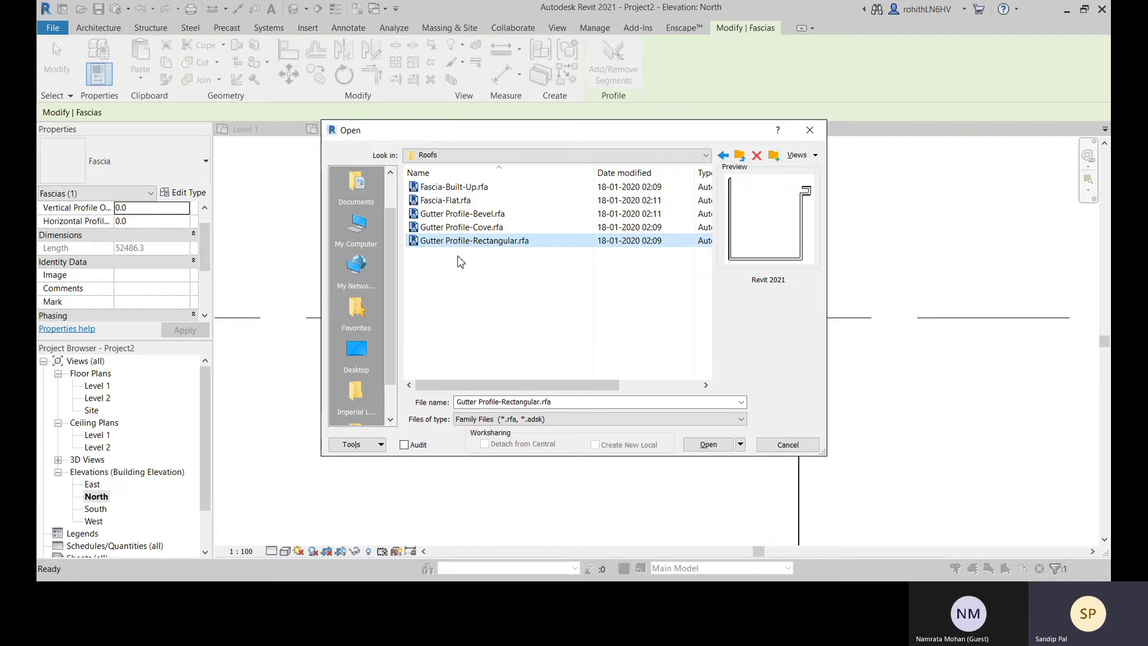
click(466, 187)
click(451, 202)
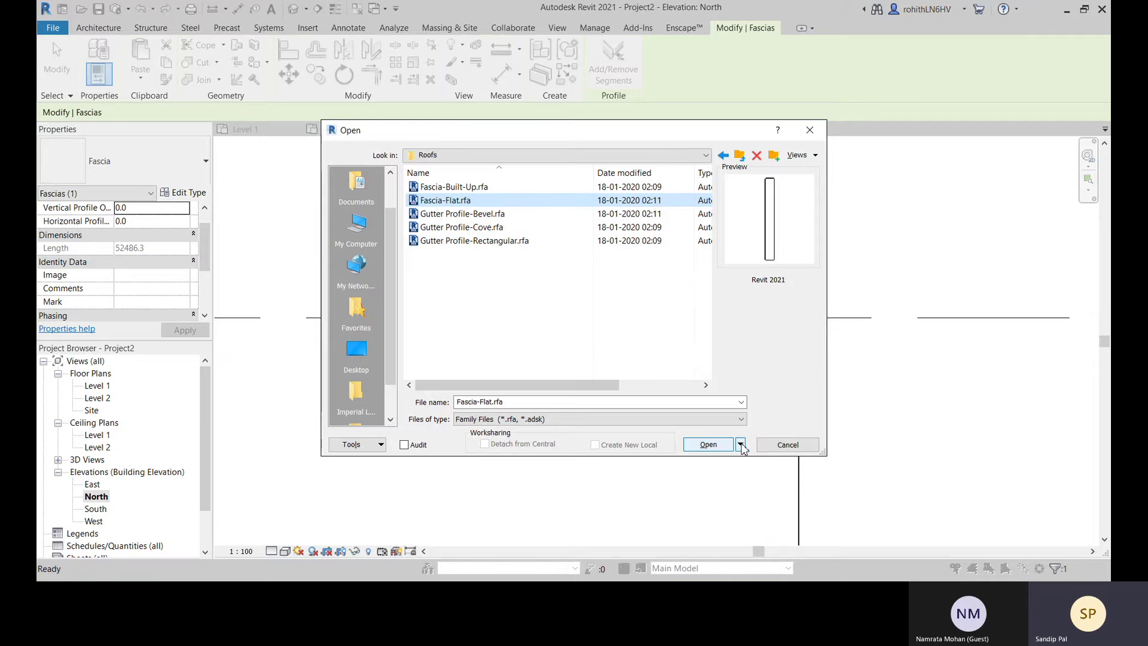
Open the Fascia-Flat.rfa profile family, continuing although it is open for editing by another user
click(709, 445)
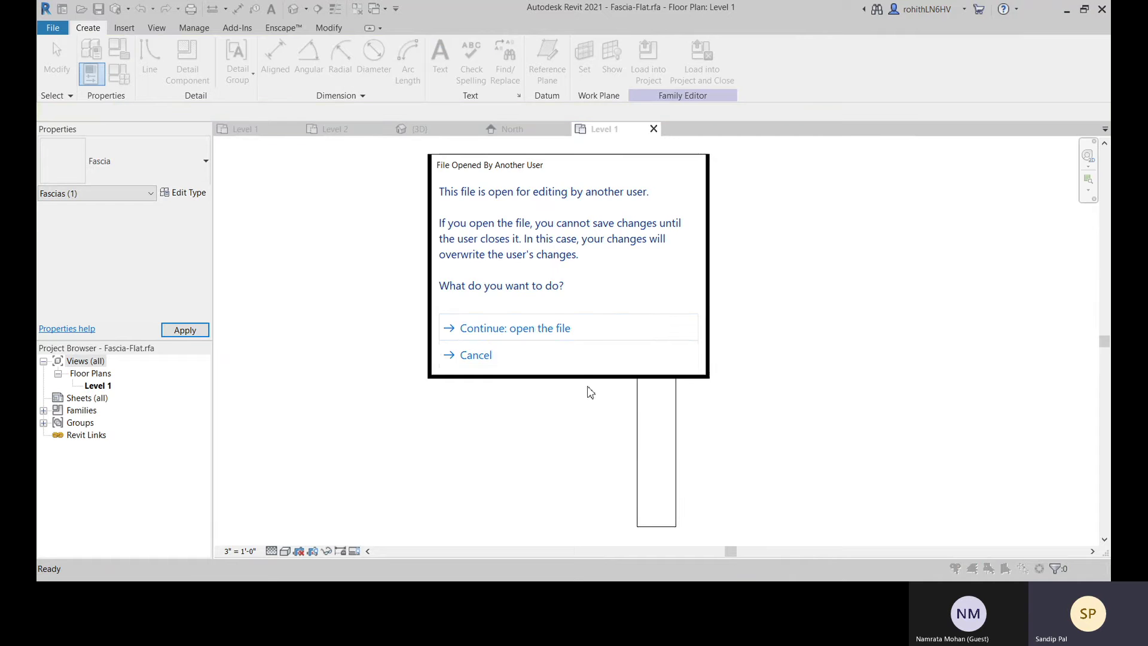
click(497, 330)
scroll(669, 300, down, 2)
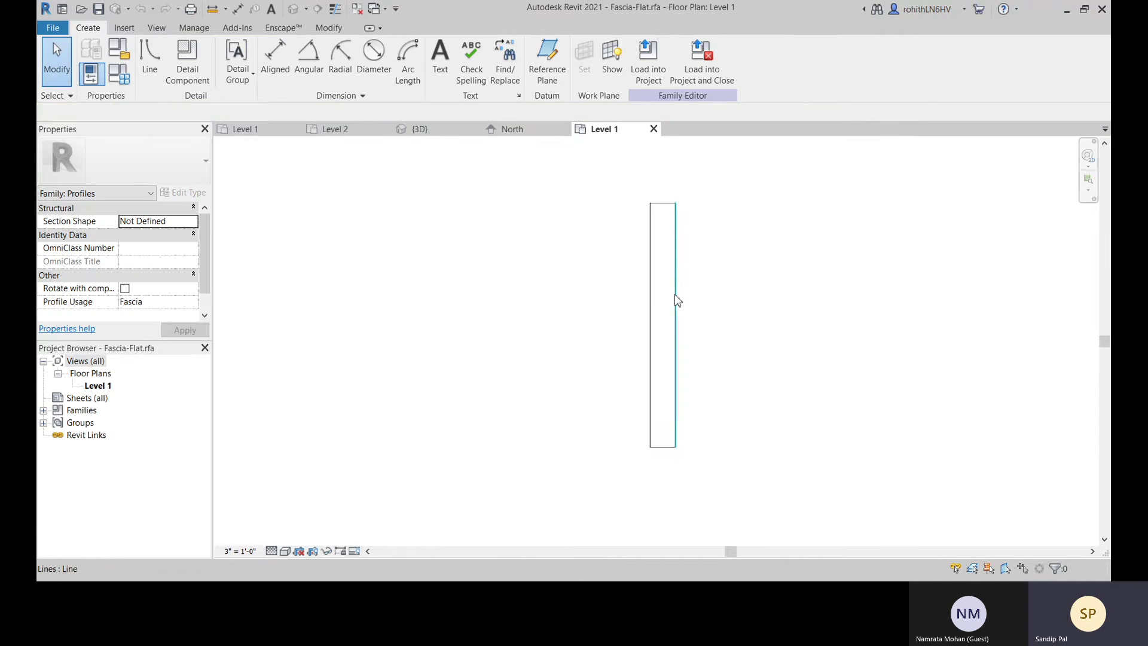
middle_drag(676, 299, 612, 358)
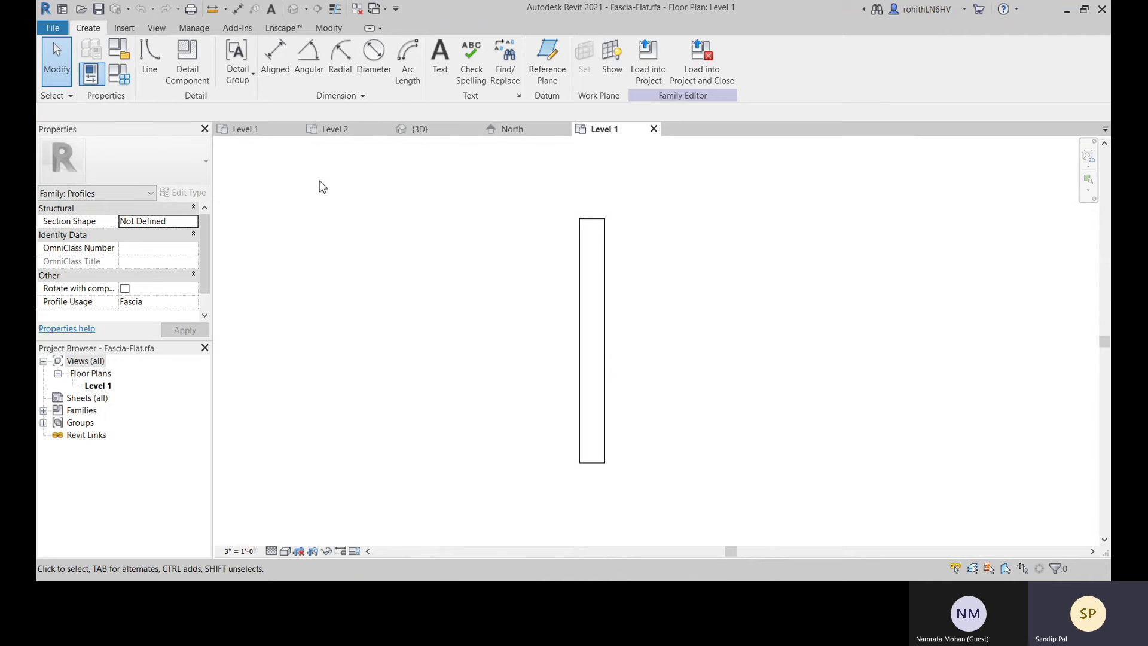
Review the family types available in Fascia-Flat and close the family without changing it
click(119, 73)
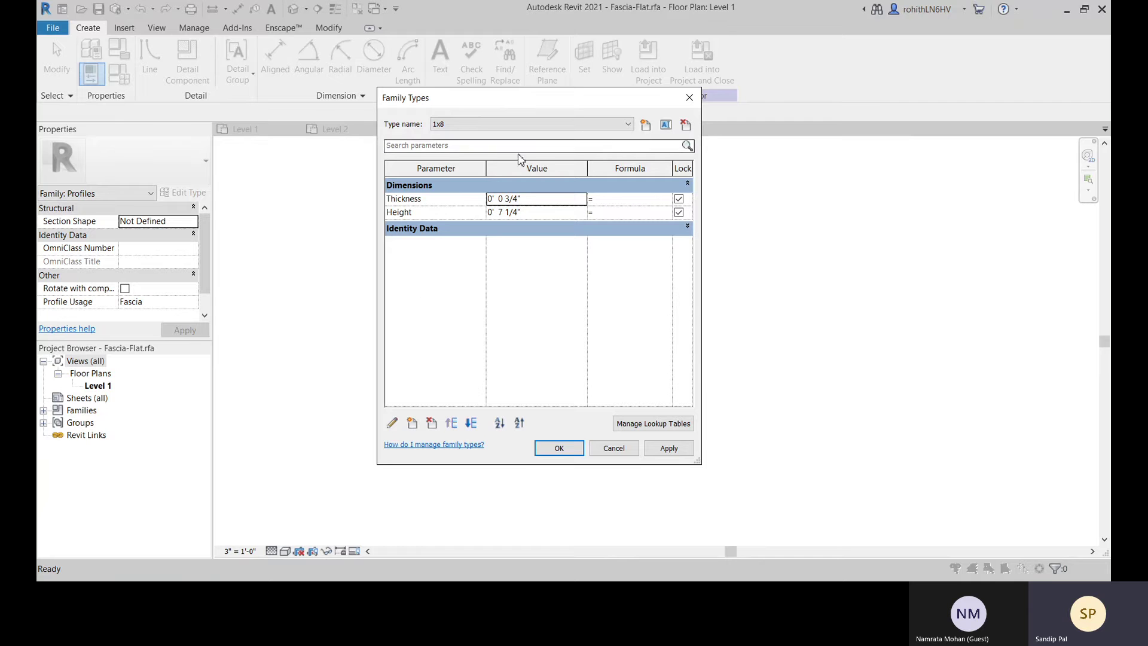
click(557, 124)
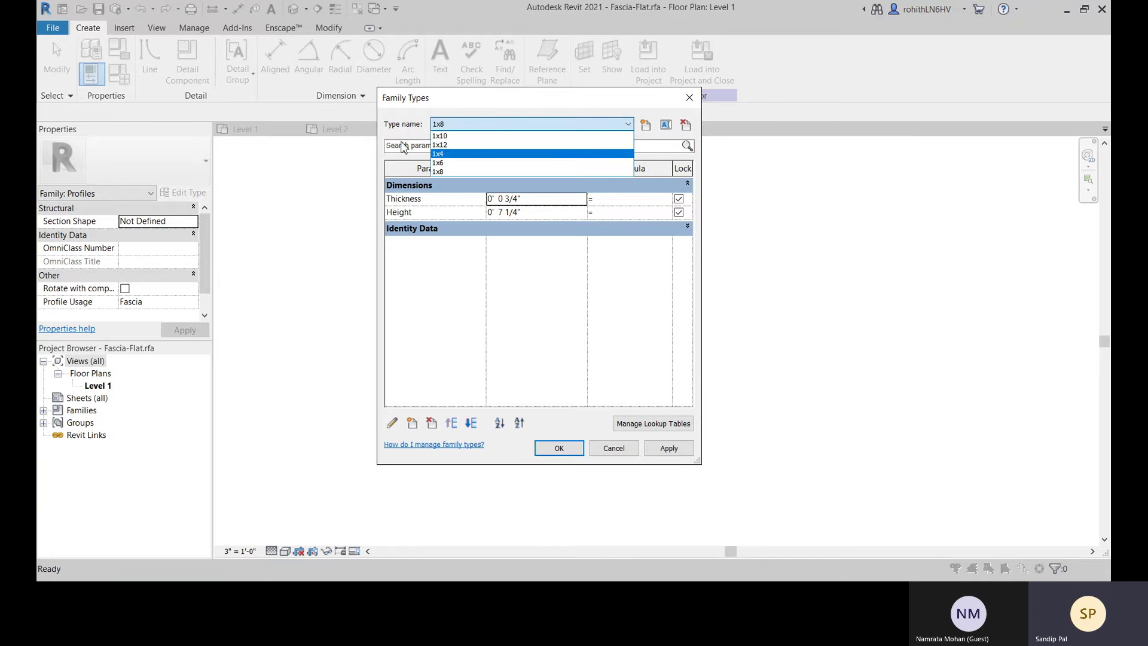
click(410, 127)
click(689, 98)
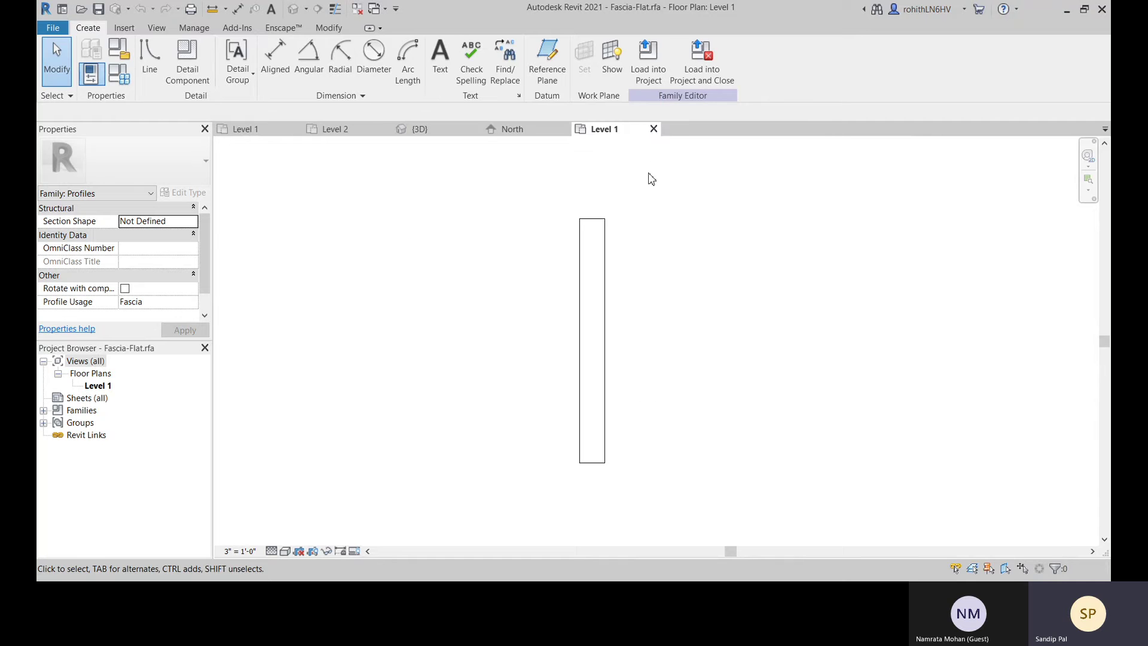
click(653, 129)
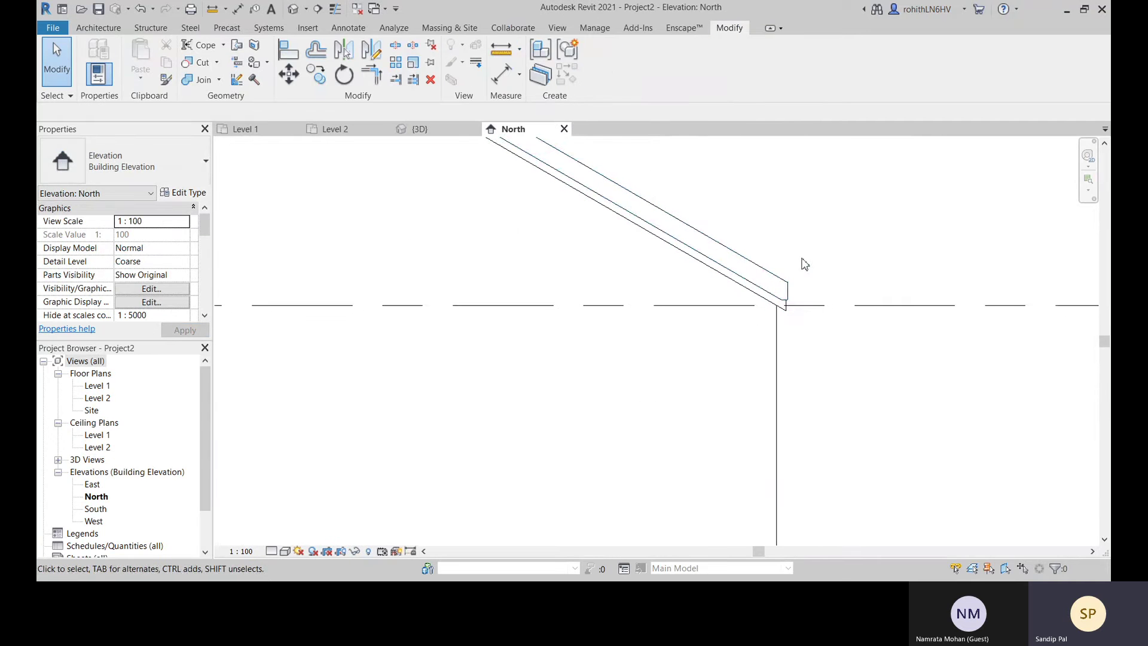
Examine the fascia along the roof edges in the North elevation and the 3D view
scroll(777, 248, down, 3)
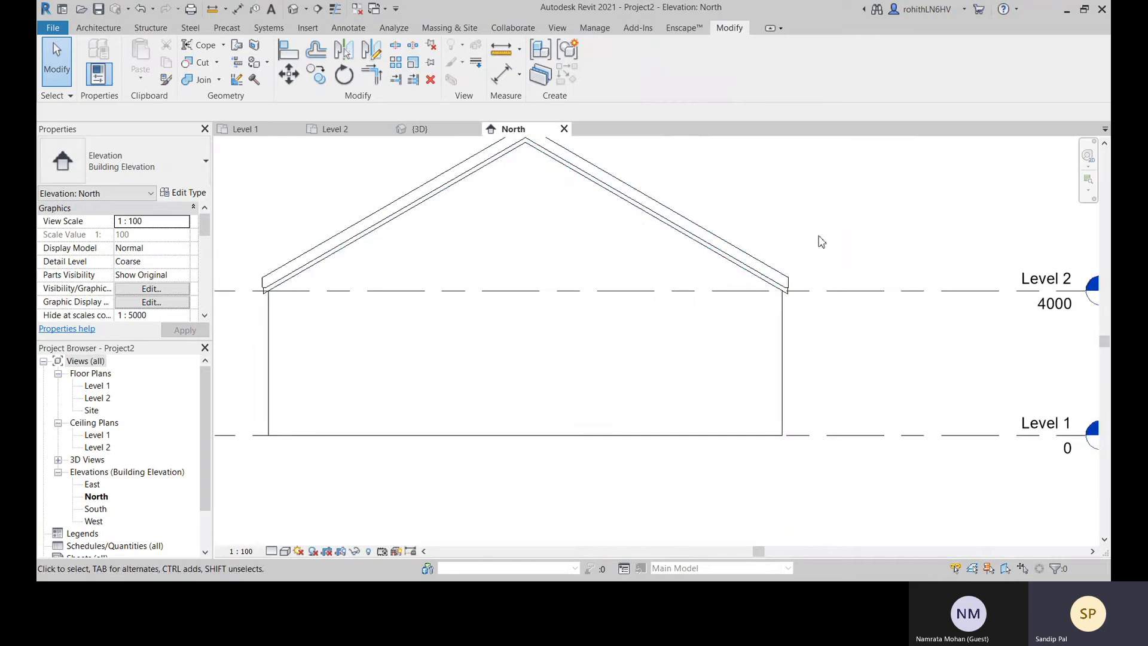
middle_drag(719, 287, 638, 366)
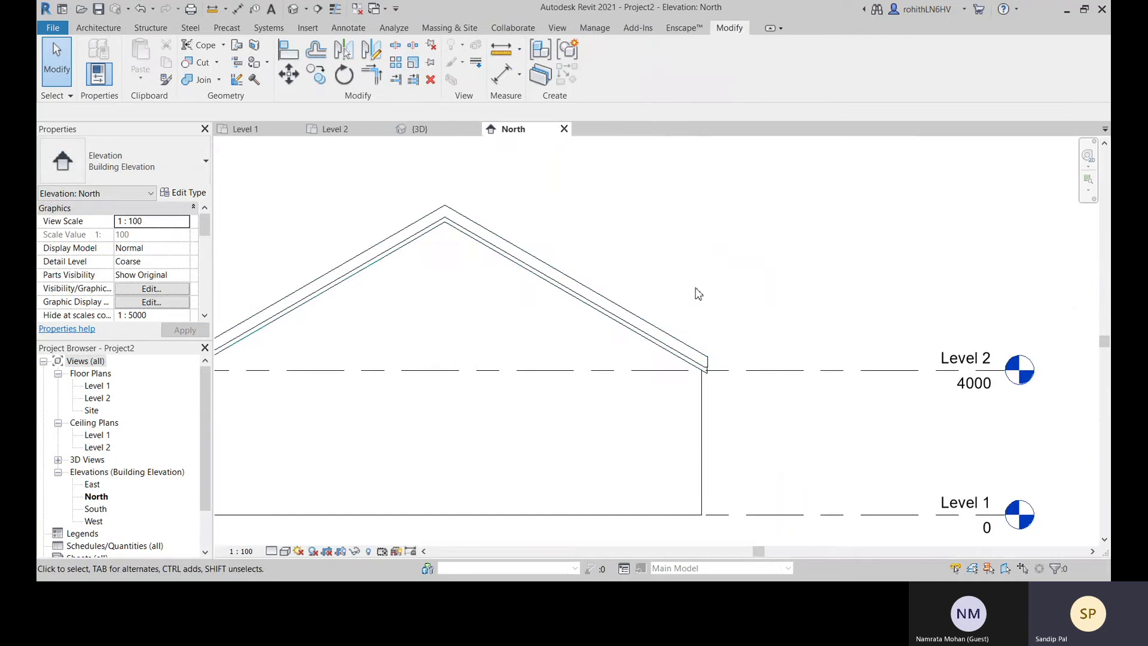
click(420, 129)
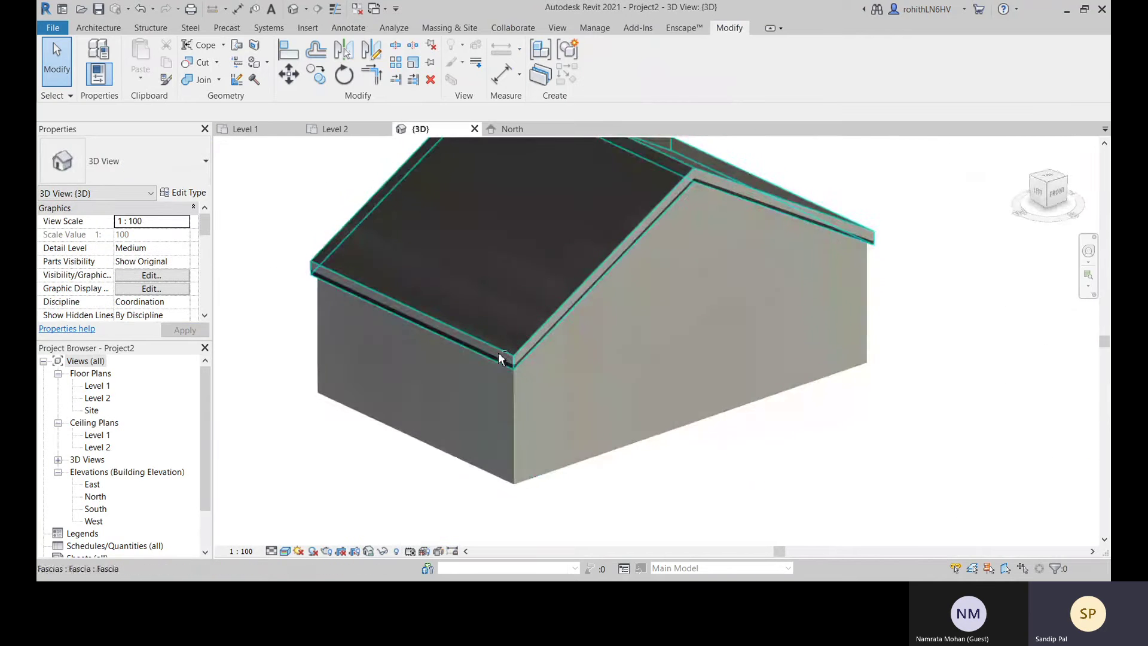
scroll(501, 359, up, 4)
scroll(448, 368, down, 4)
shift+middle_drag(448, 367, 382, 337)
scroll(390, 342, up, 5)
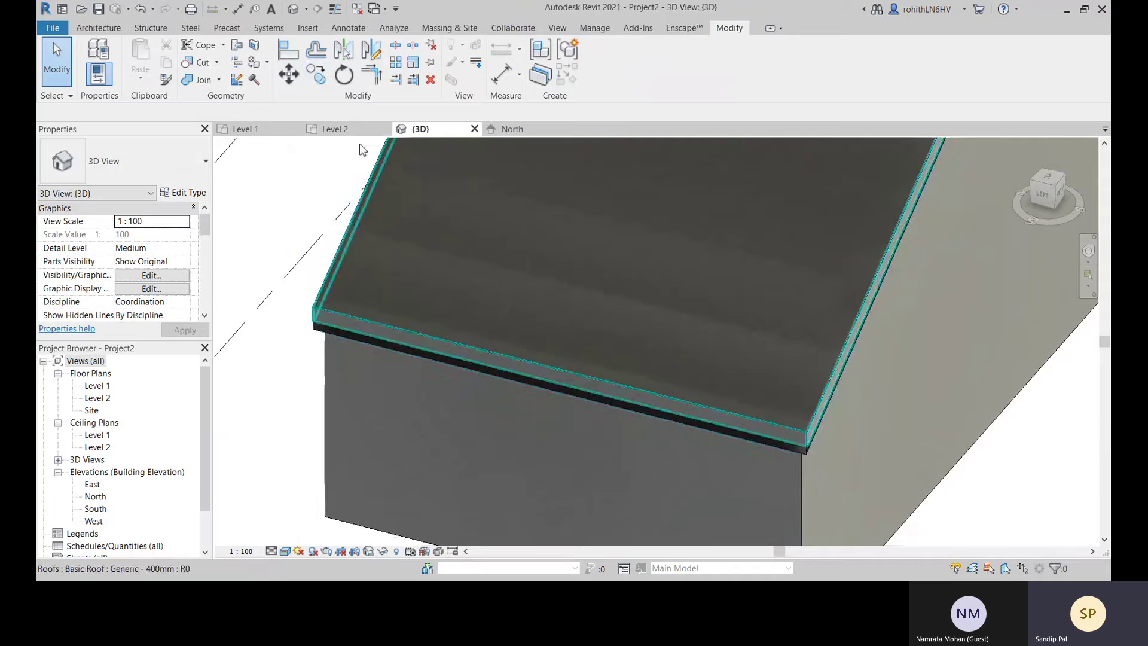
scroll(361, 261, down, 5)
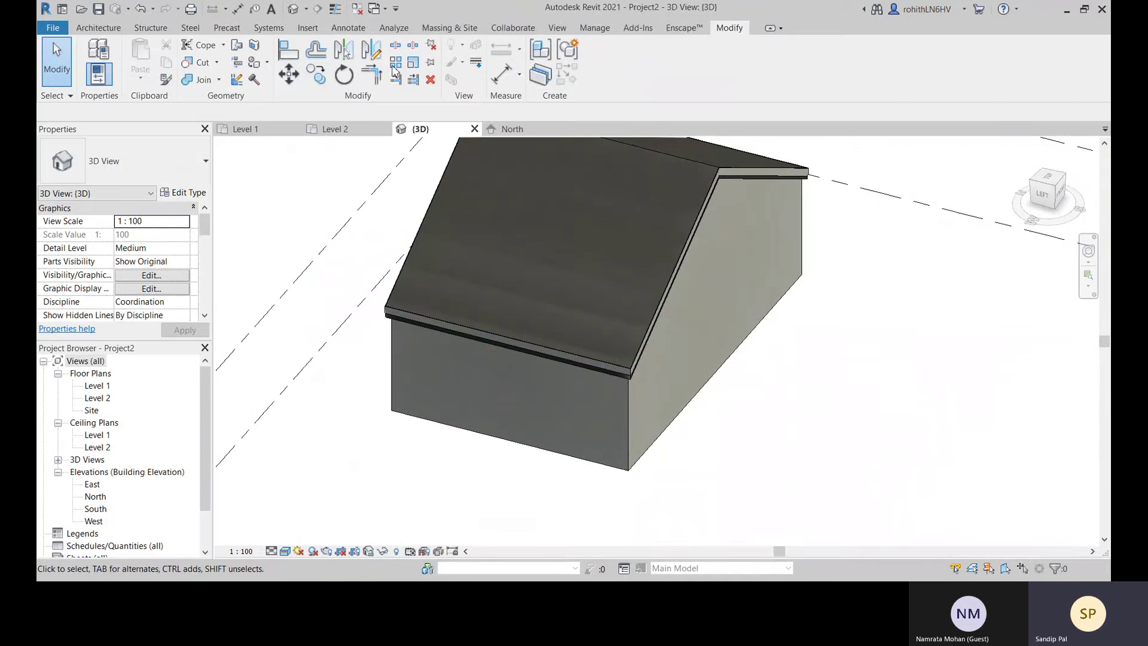
Place a roof gutter along the lower edge of the fascia at the eave on the house's left side
click(105, 29)
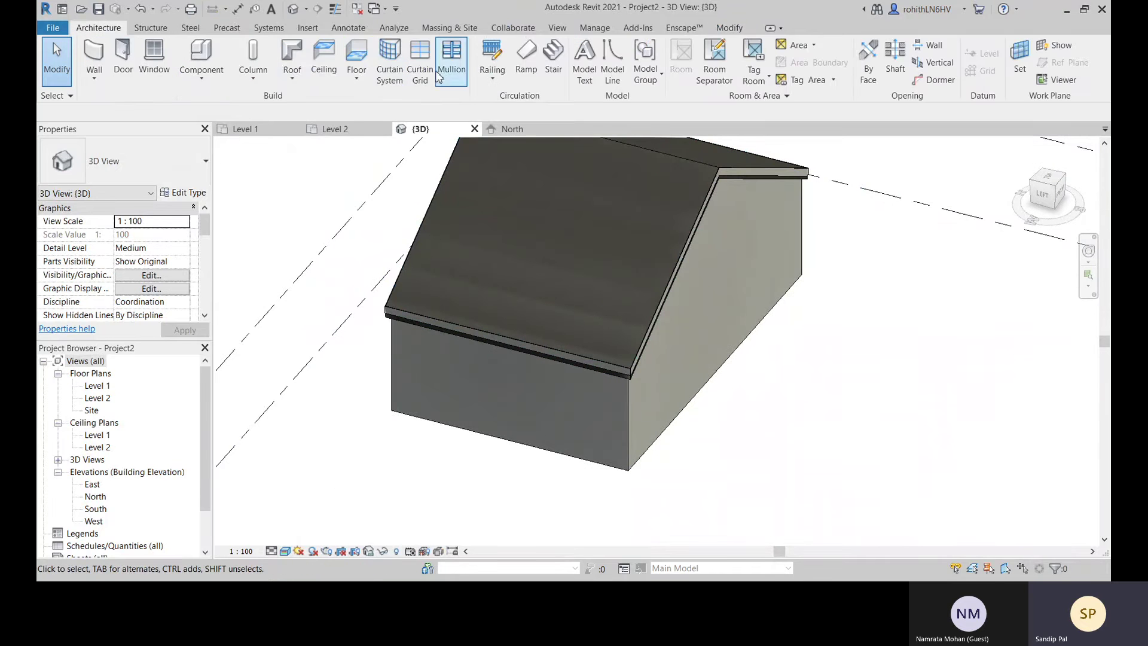
click(292, 71)
click(330, 246)
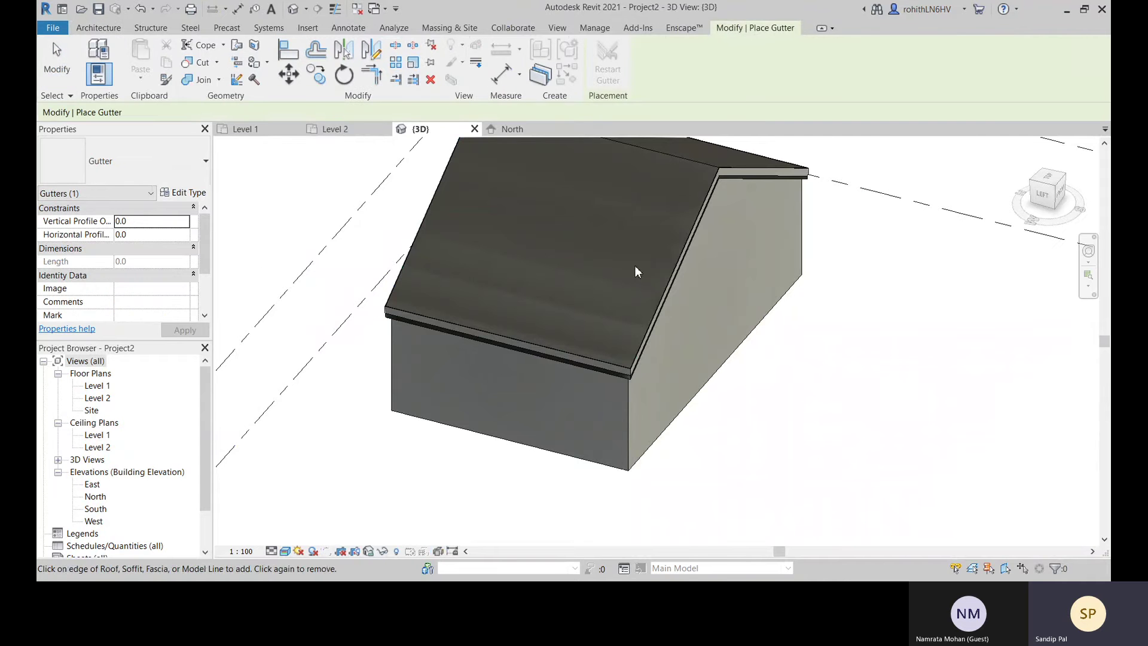
scroll(526, 353, up, 3)
click(534, 359)
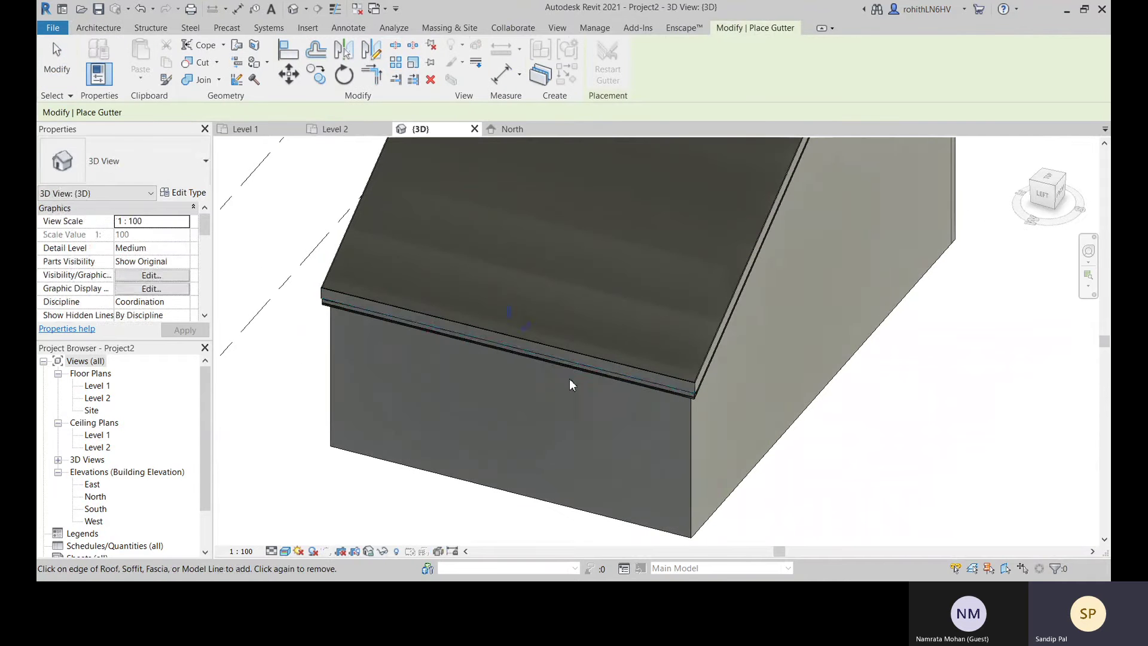
Flip the new gutter's profile about its vertical axis so it faces outward, and end the gutter placement
scroll(707, 407, up, 2)
shift+middle_drag(711, 408, 544, 435)
scroll(543, 435, up, 2)
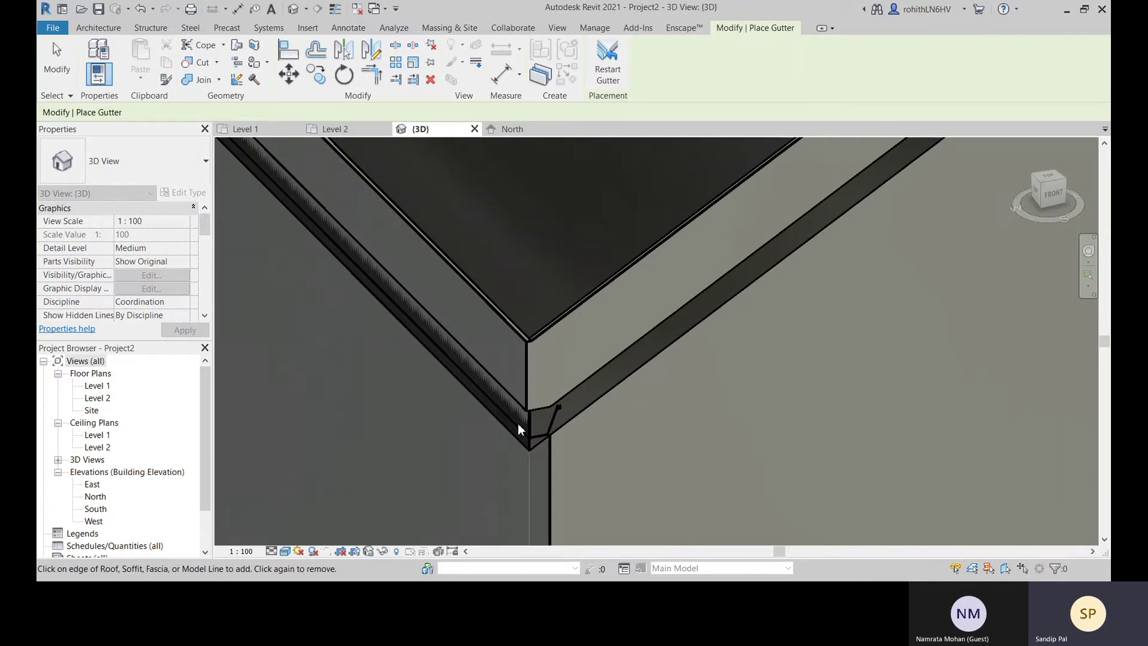
scroll(533, 403, down, 5)
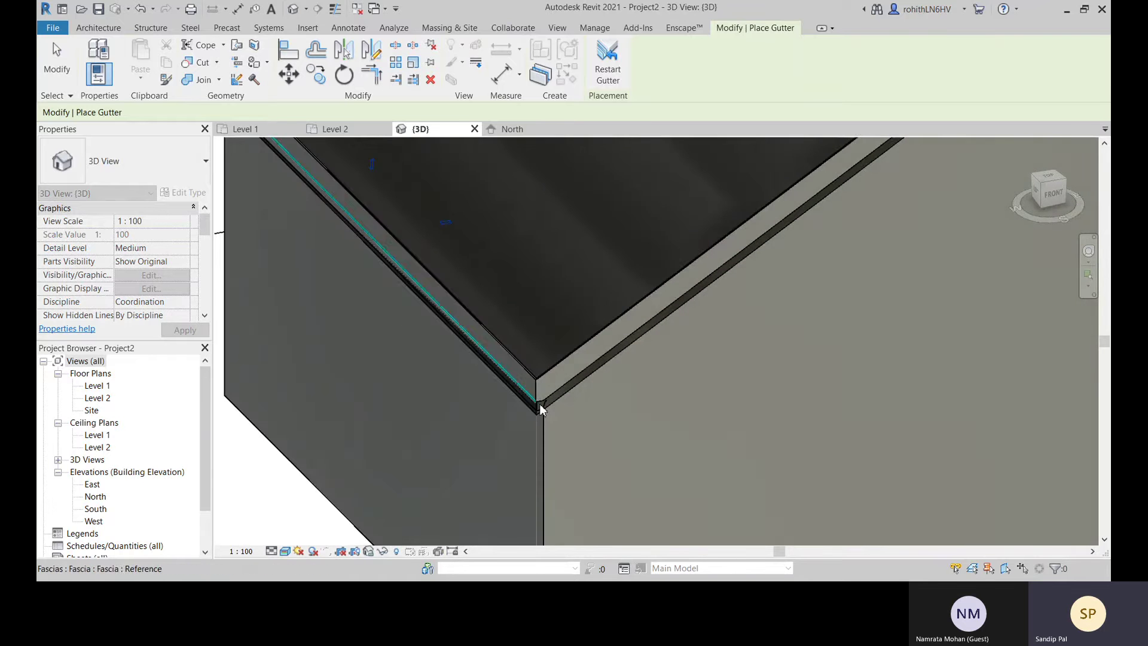
scroll(529, 422, up, 1)
scroll(479, 397, down, 3)
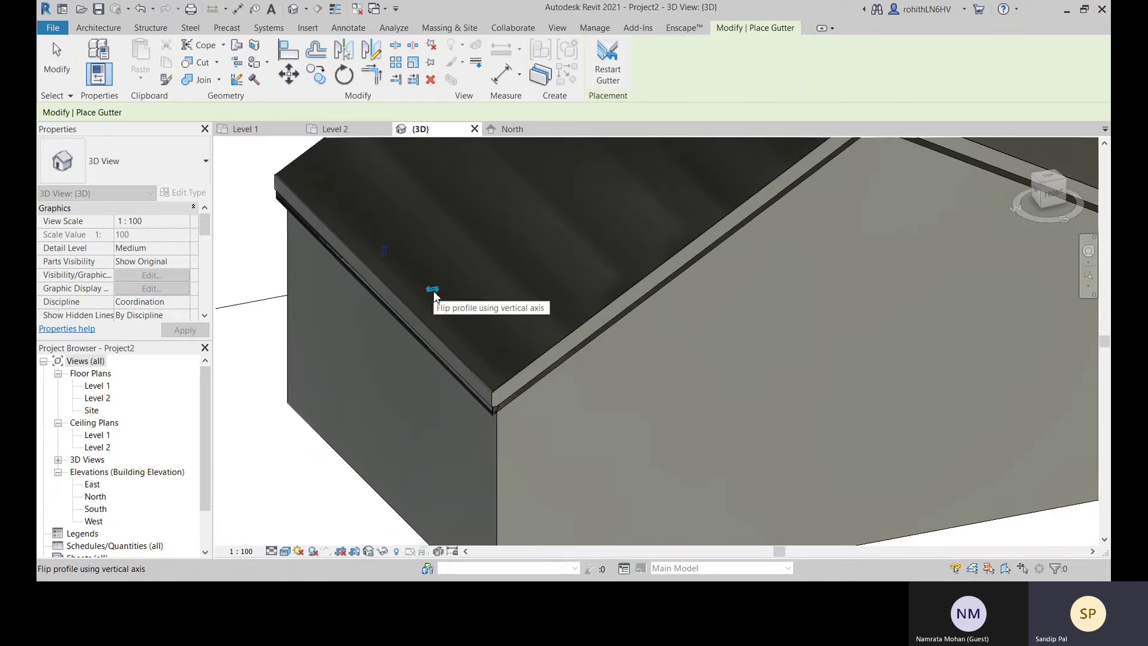
click(433, 290)
key(Escape)
Examine the flipped gutter at both ends of the left-side eave in the 3D view
scroll(489, 414, up, 5)
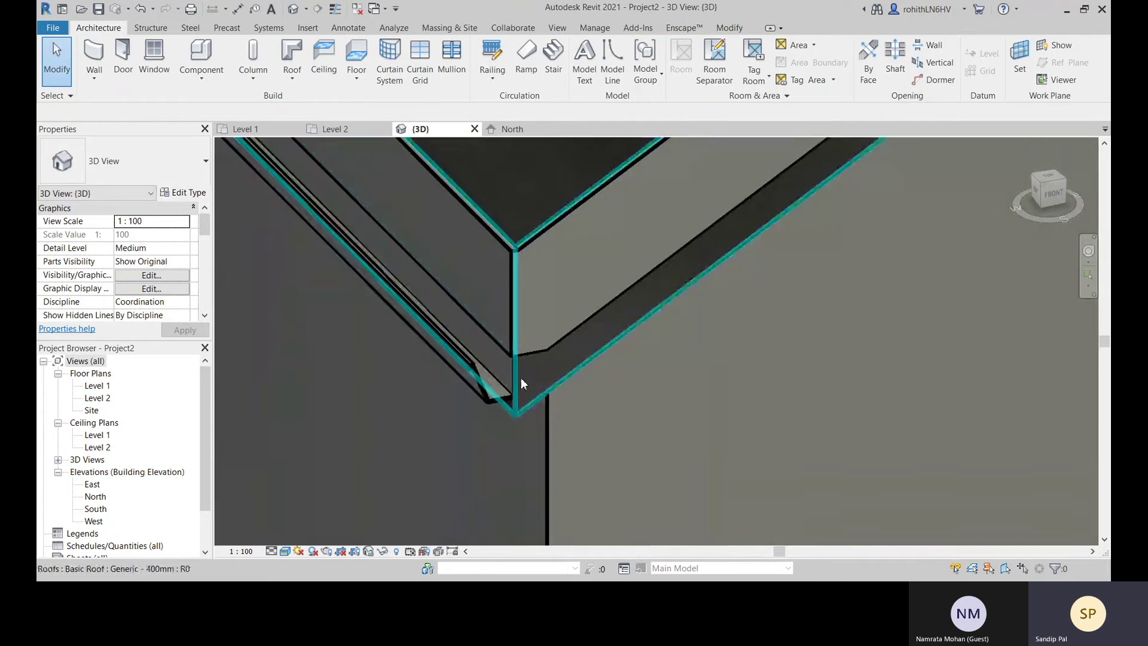
scroll(525, 387, down, 6)
shift+middle_drag(466, 444, 794, 380)
scroll(415, 378, up, 4)
scroll(665, 307, down, 2)
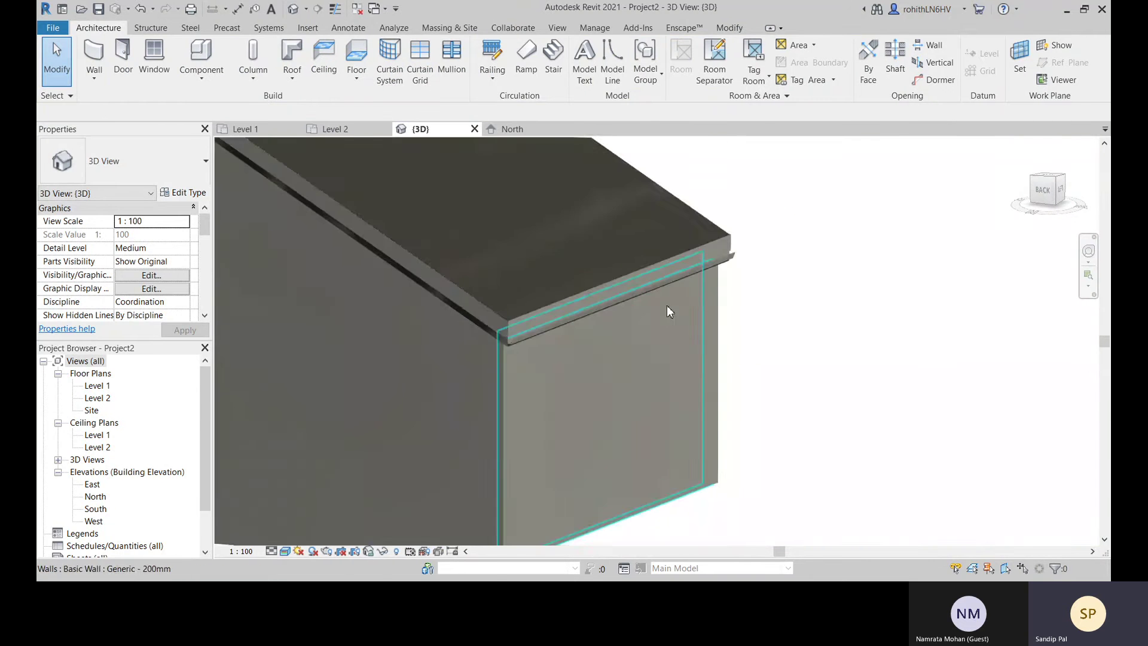
Place a roof gutter along the lower edge of the fascia at the house's right-side eave, and end the gutter placement
shift+middle_drag(757, 306, 383, 412)
middle_drag(687, 382, 511, 381)
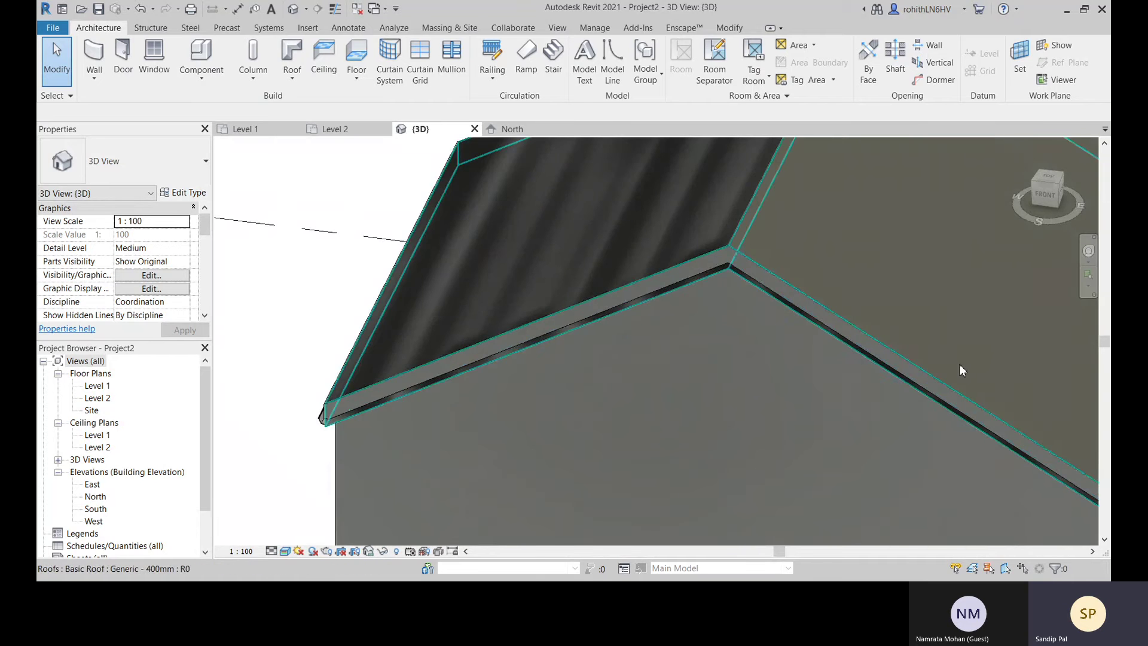
middle_drag(958, 364, 752, 221)
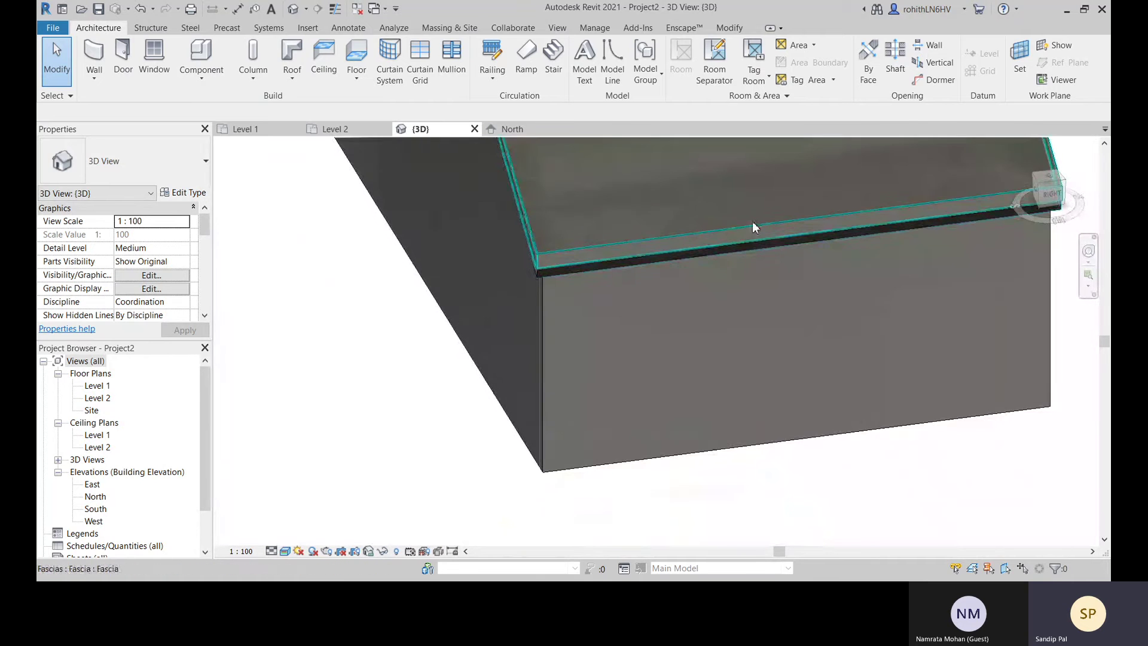
click(292, 77)
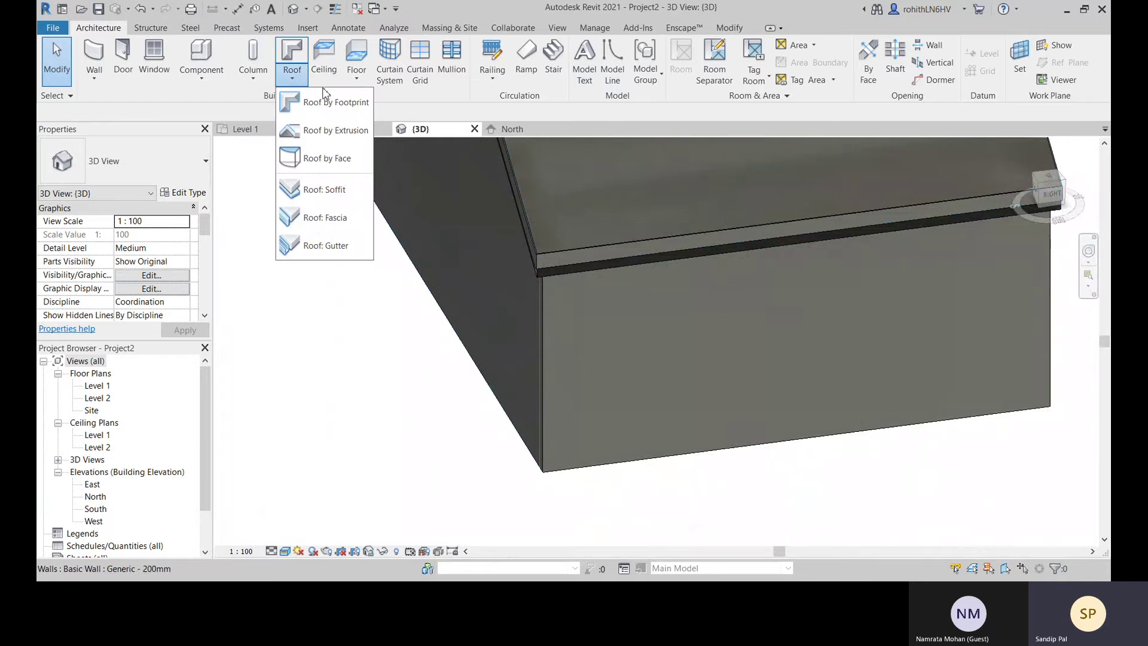
click(338, 246)
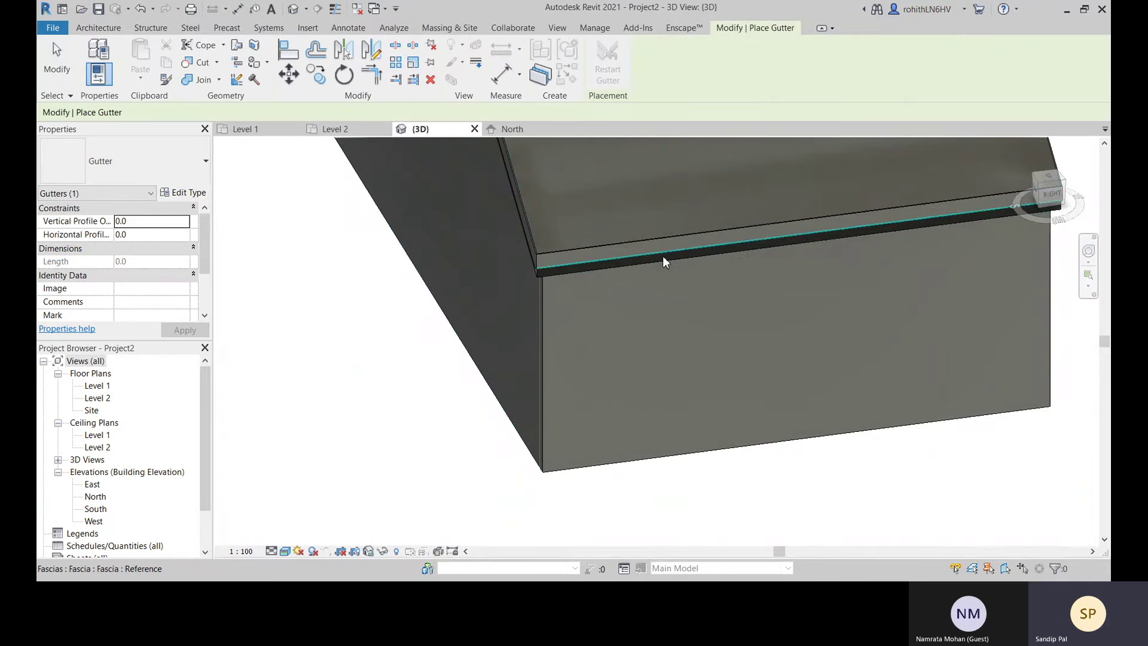
click(664, 254)
shift+middle_drag(618, 342, 747, 356)
scroll(747, 371, up, 5)
scroll(748, 376, up, 2)
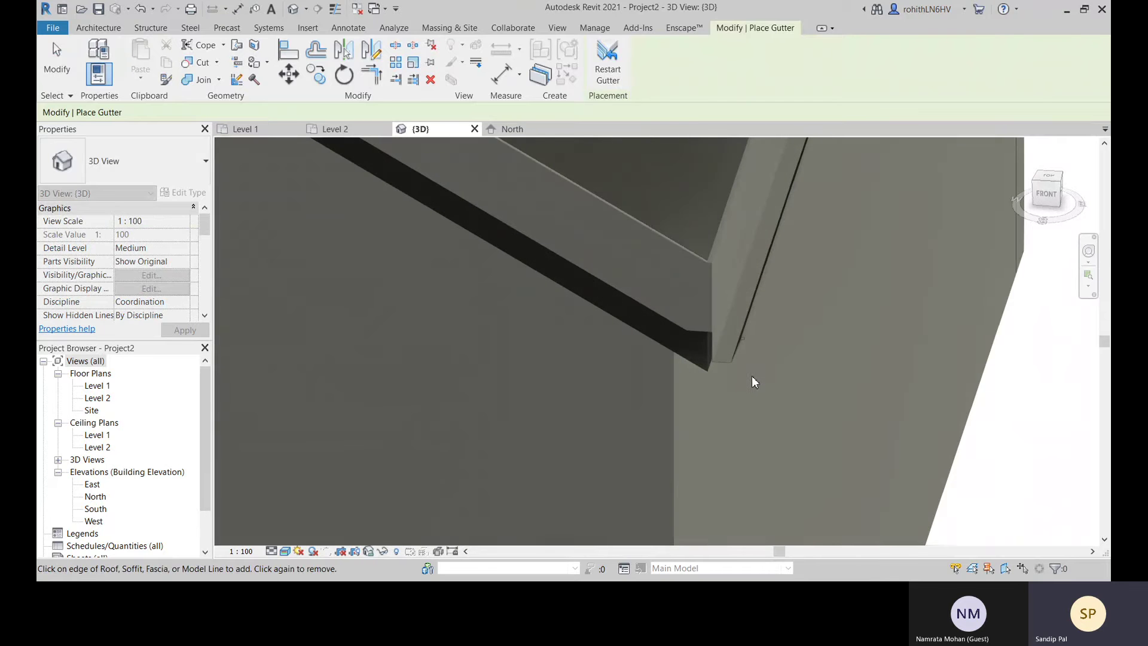
key(Escape)
Set the gutter type's profile to M_Gutter - Bevel : 150 x150mm using the new right-side gutter, and apply the change
click(744, 342)
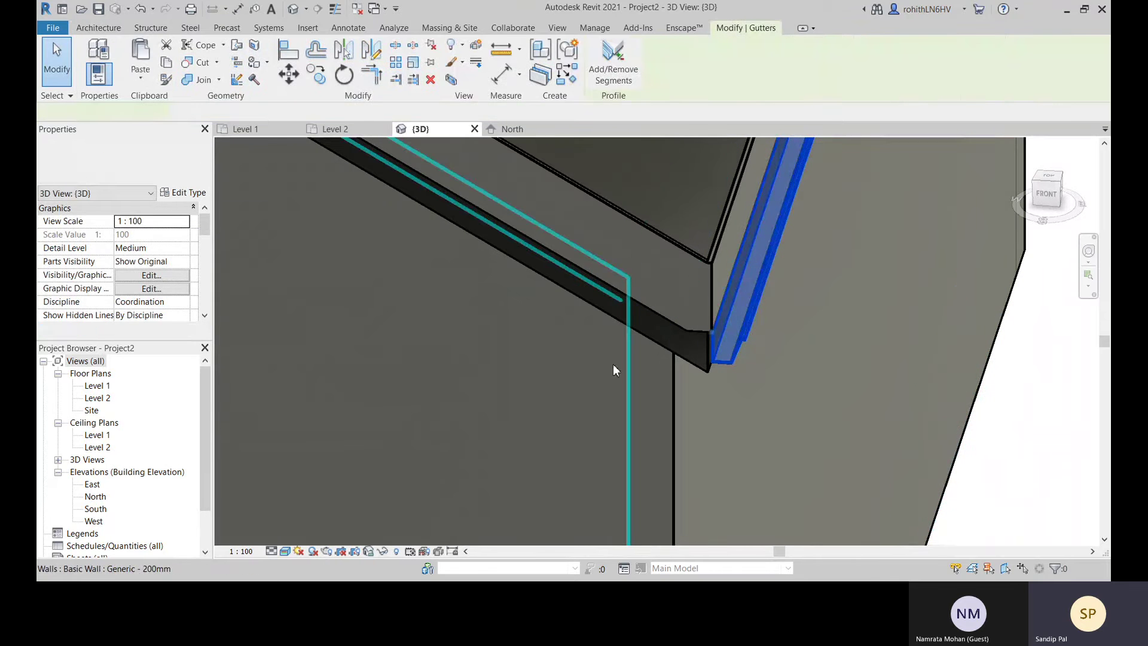
click(184, 195)
click(567, 230)
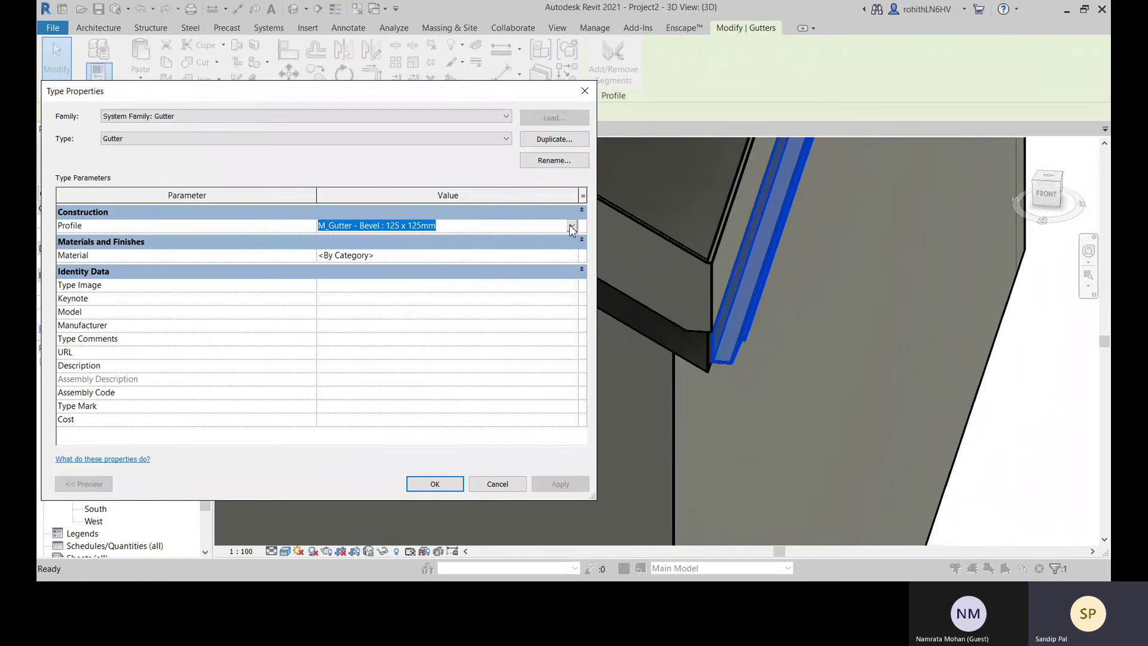
click(411, 274)
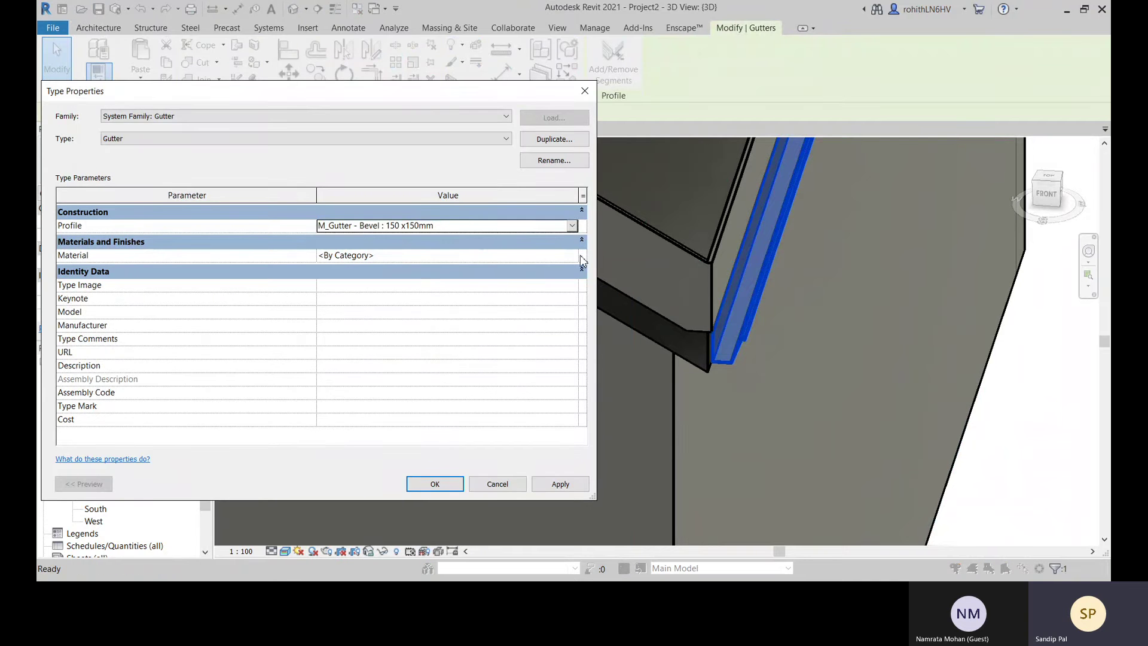
click(559, 483)
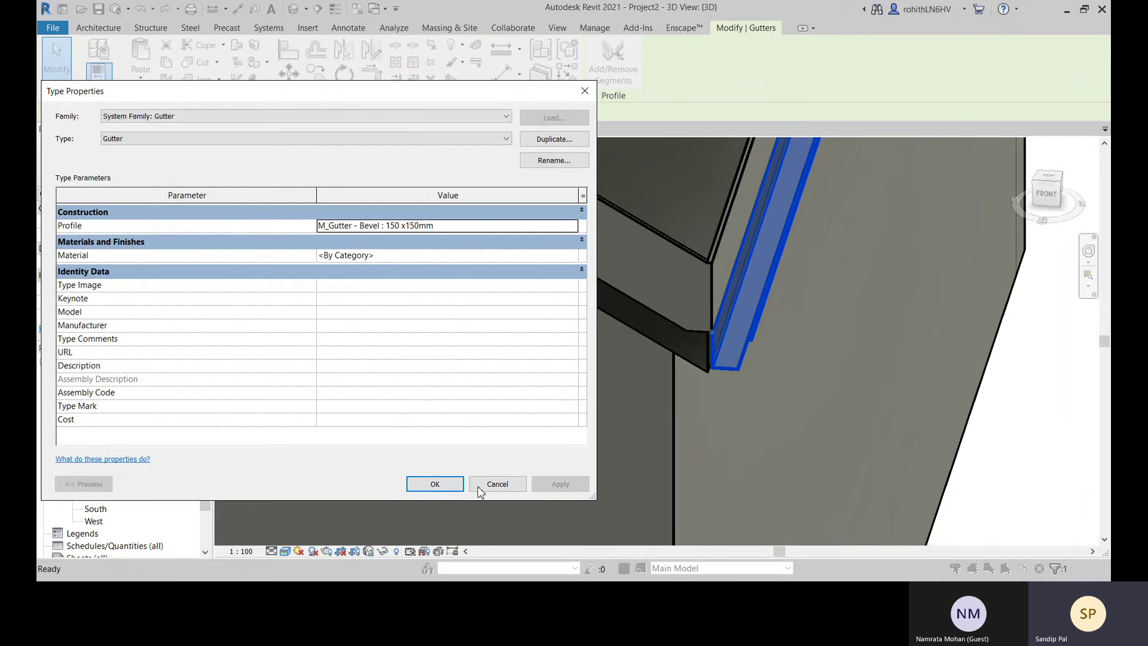
click(434, 484)
Check the profile in the type properties of the left-side eave gutter, and clear the selection
scroll(741, 426, down, 5)
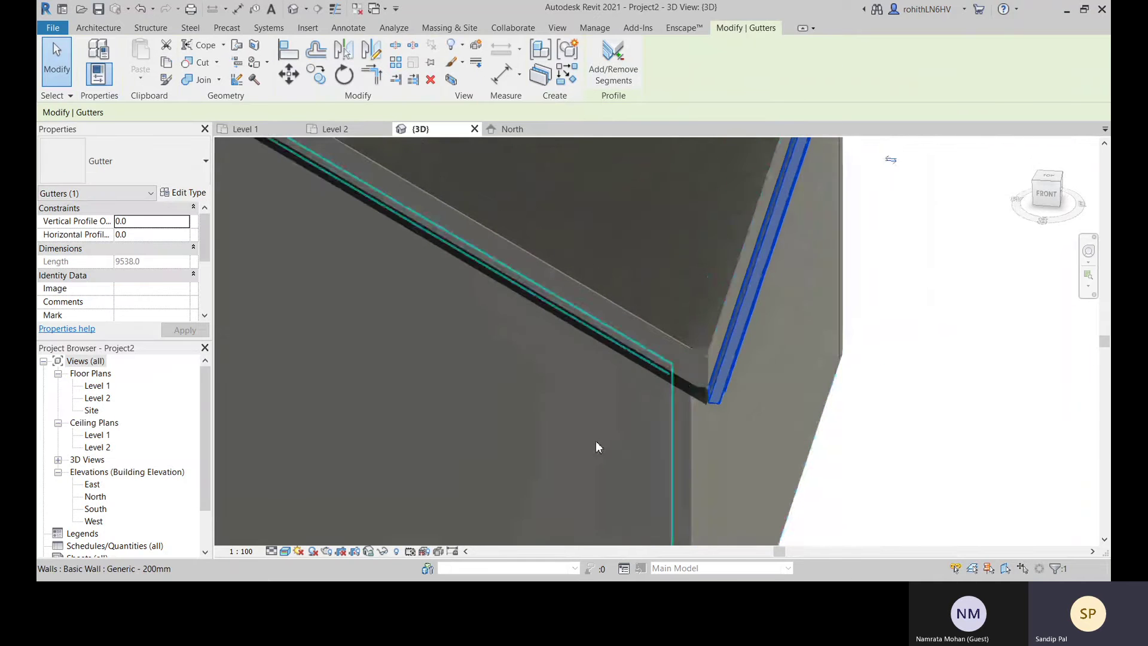
scroll(630, 442, down, 2)
middle_drag(489, 448, 606, 422)
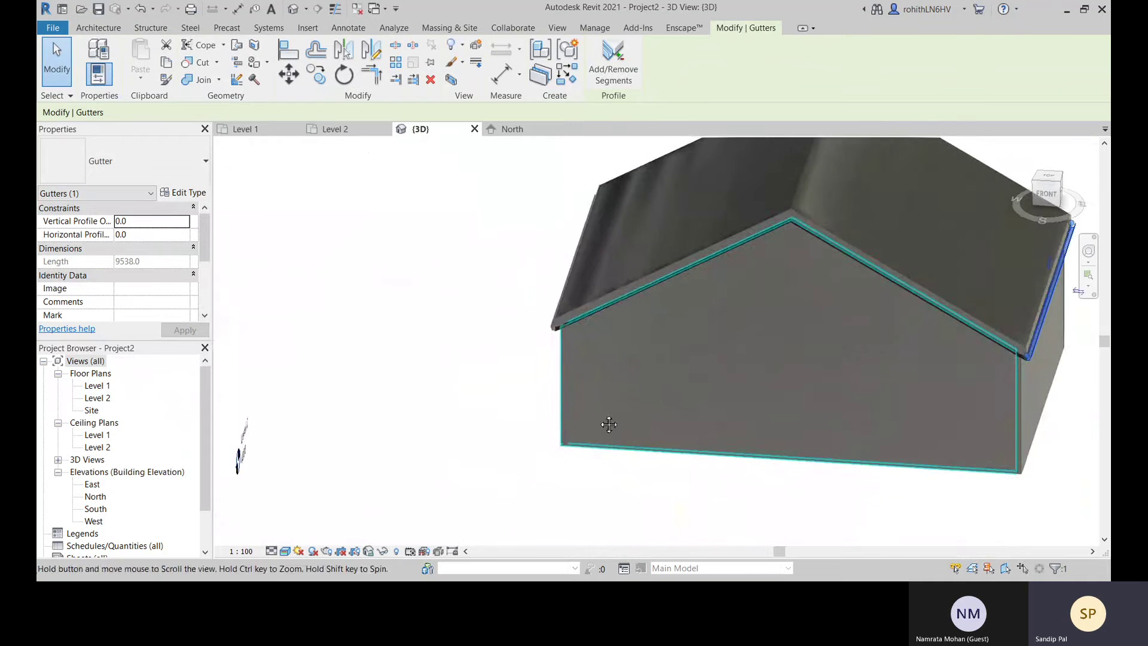
click(550, 328)
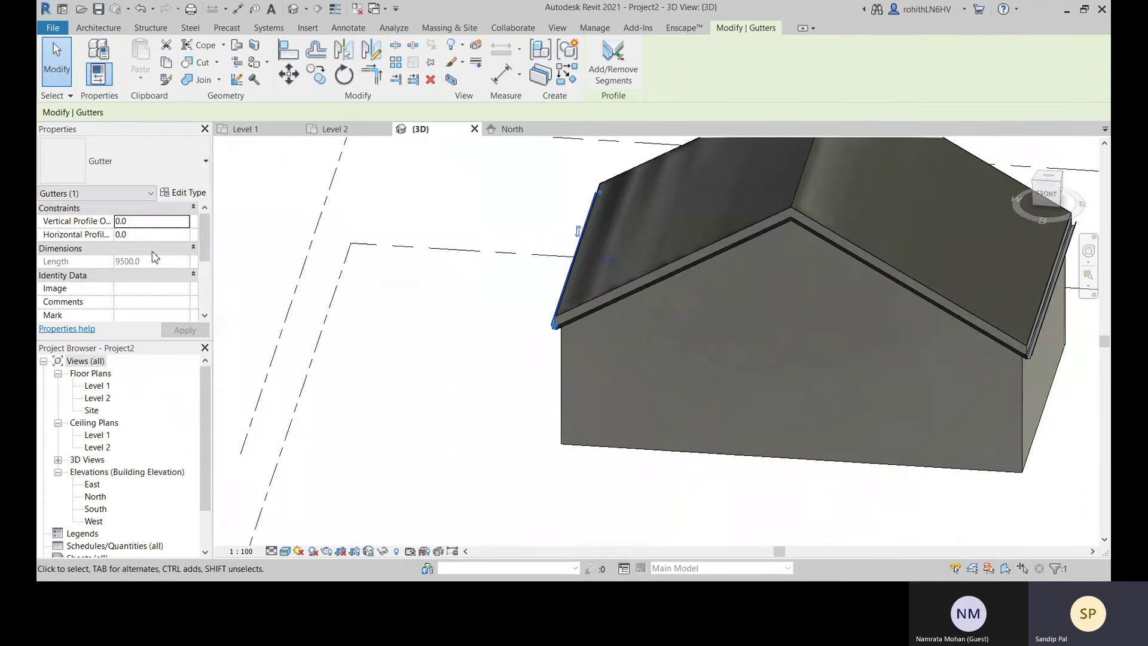
click(191, 192)
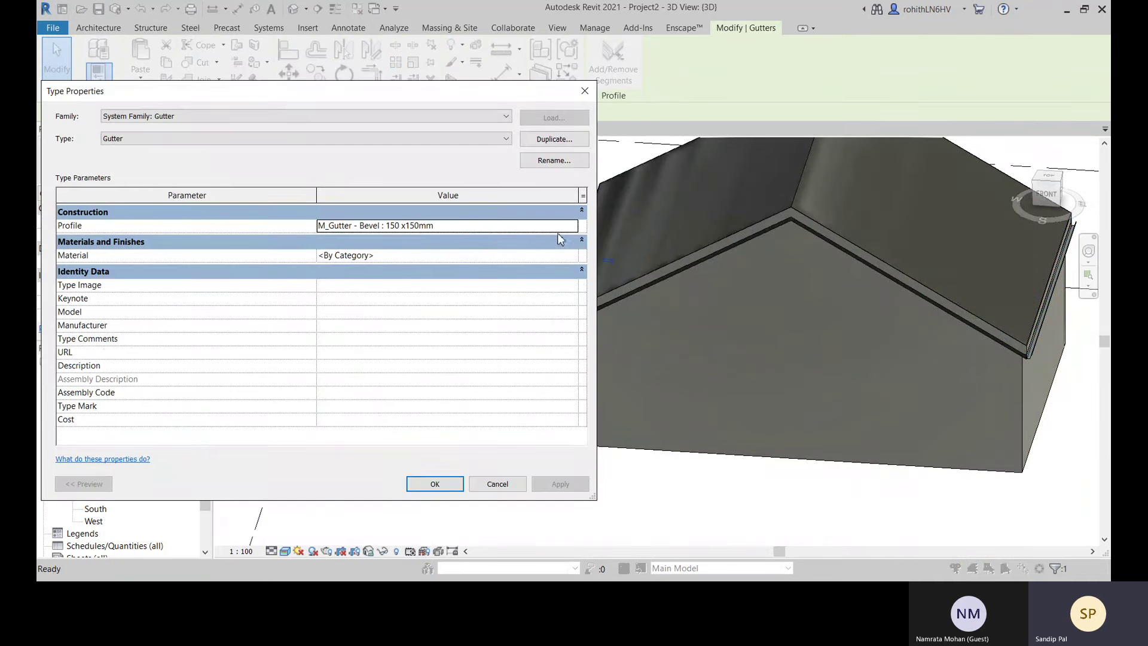
click(435, 483)
click(418, 425)
Set the vertical profile offset of the left-side eave gutter to -25 so its base meets the roof's lower corner
scroll(418, 463, up, 5)
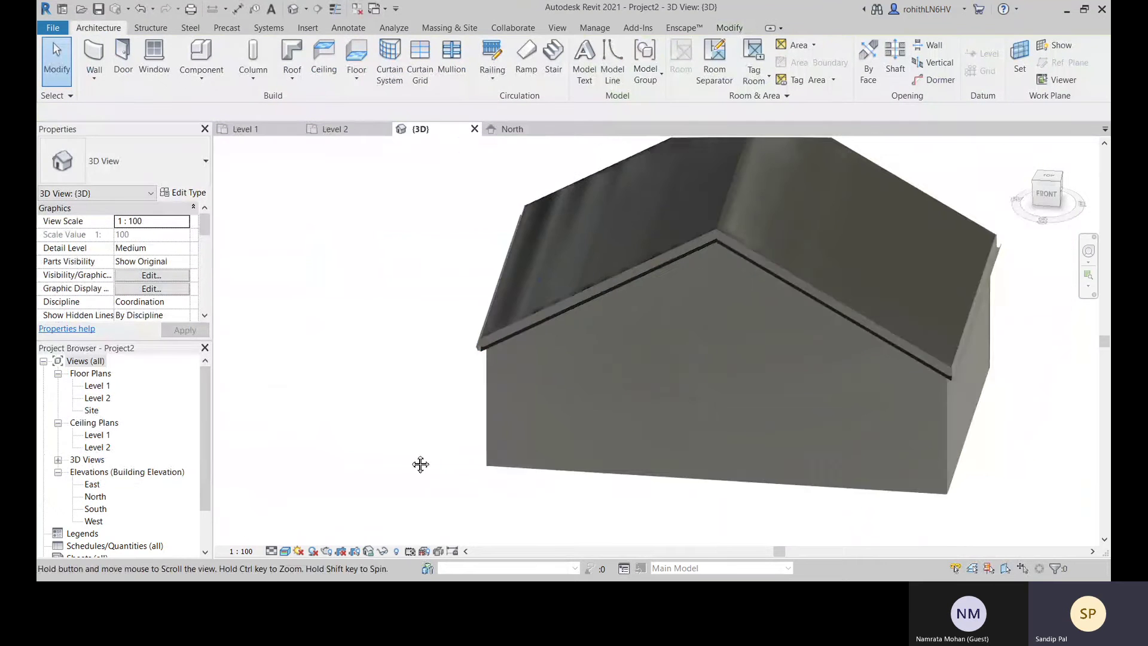
scroll(400, 384, up, 5)
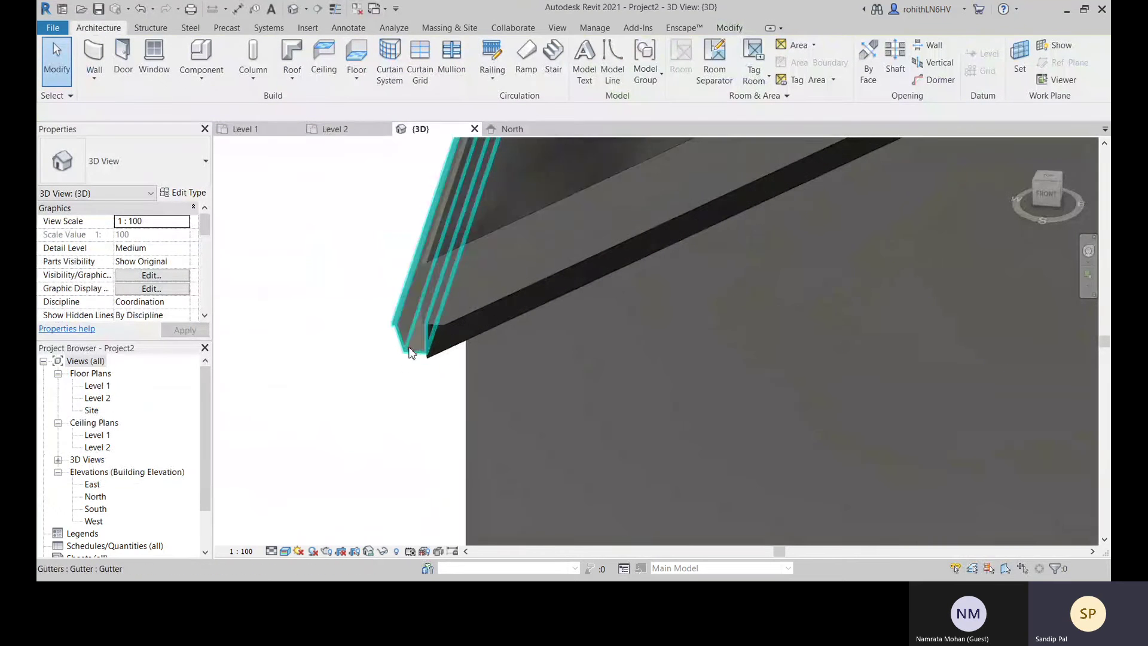
click(422, 358)
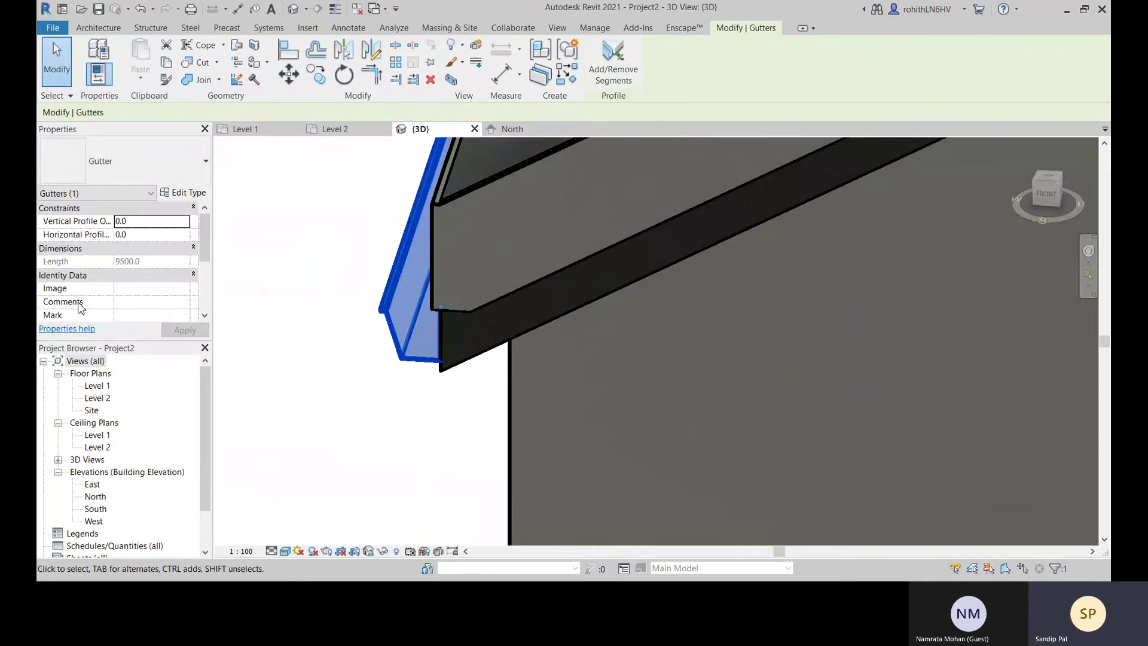
scroll(442, 359, up, 3)
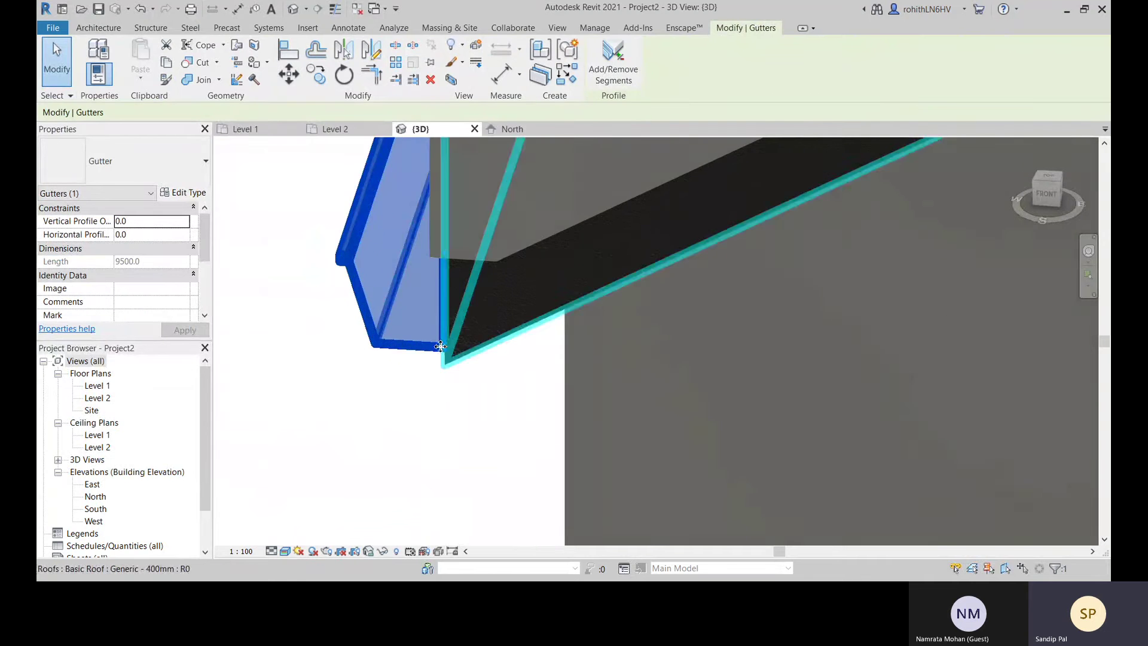
scroll(448, 297, up, 2)
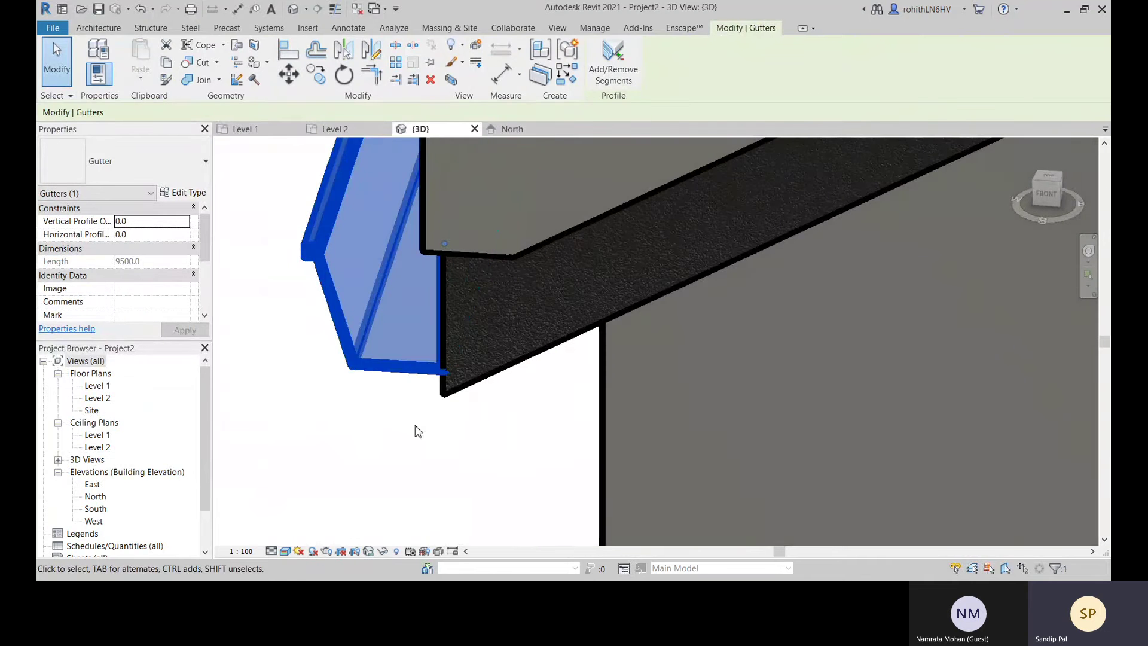
click(169, 223)
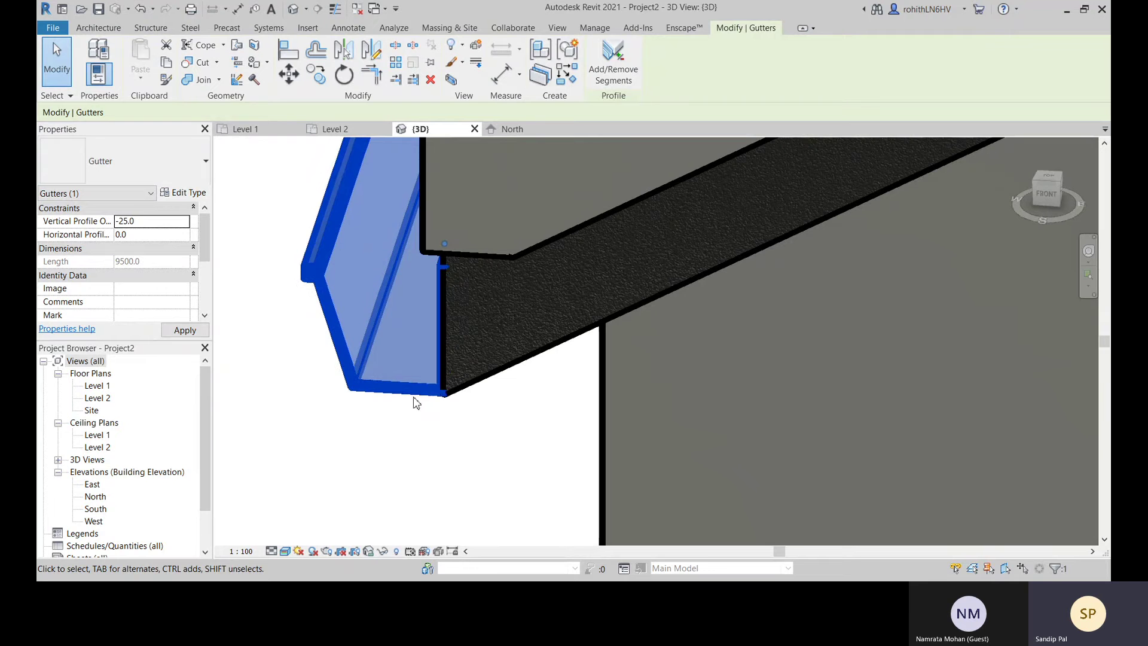
scroll(413, 334, up, 3)
scroll(424, 356, down, 4)
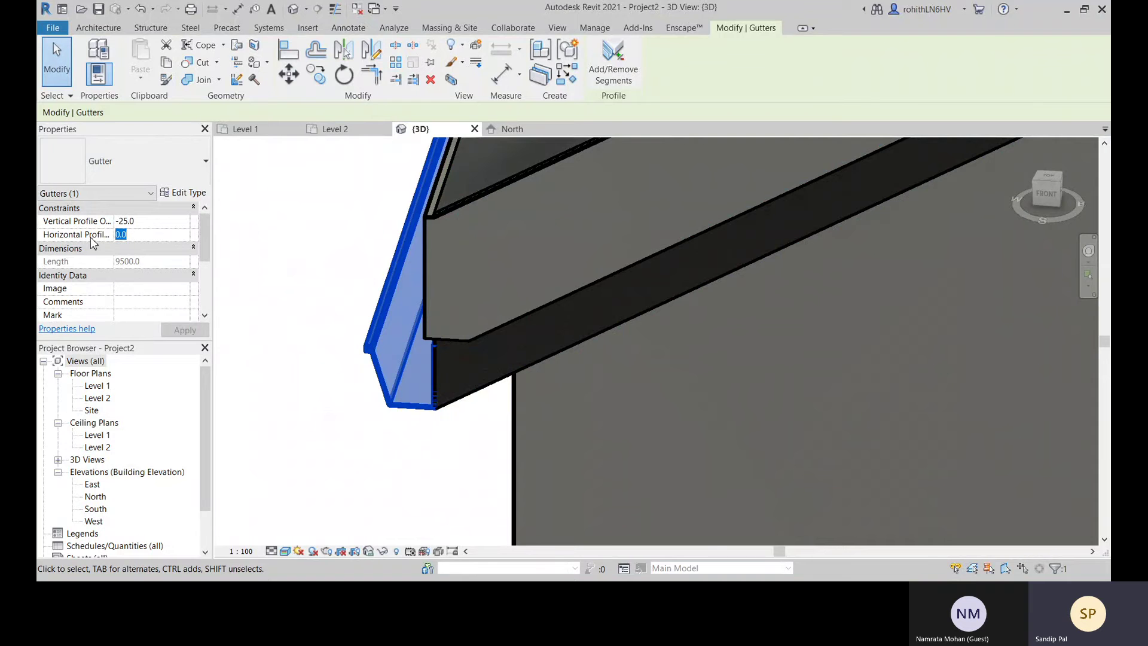
click(350, 428)
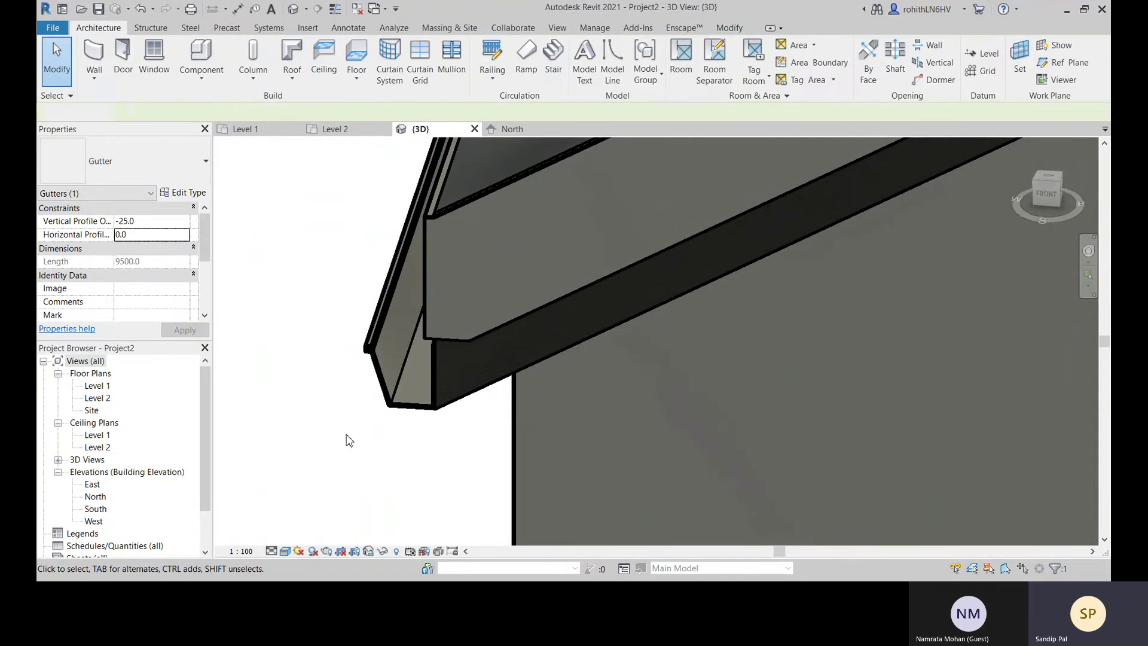
Examine the lowered gutter's open end and the eave corners around the house from several angles in the 3D view
scroll(378, 353, up, 4)
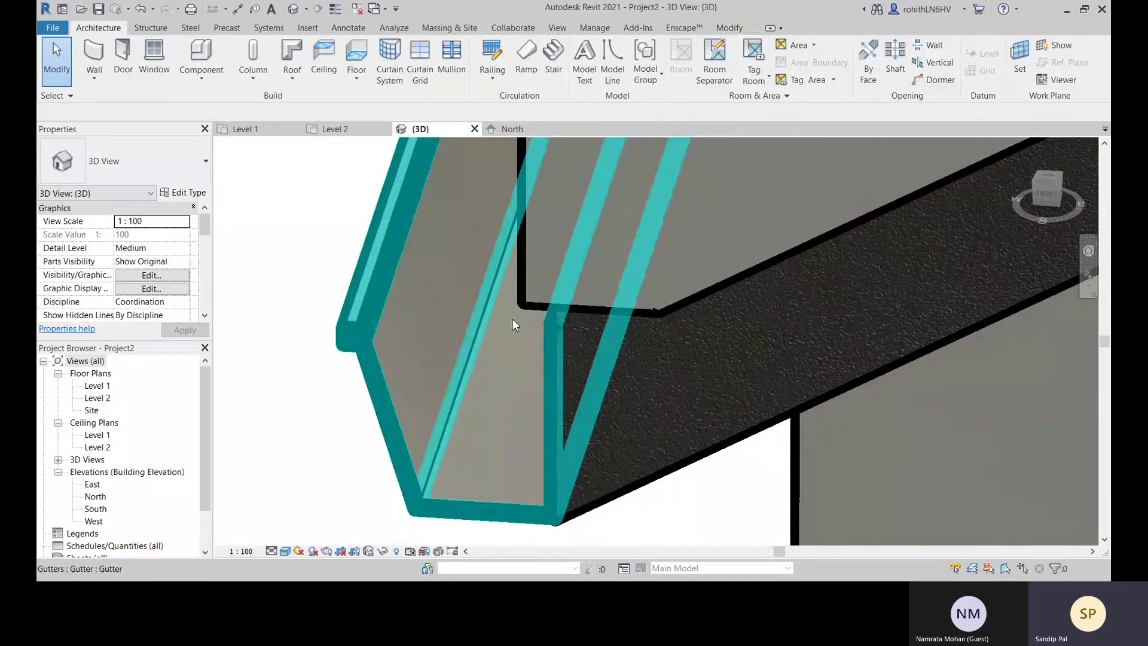
shift+middle_drag(559, 331, 379, 312)
scroll(371, 315, up, 5)
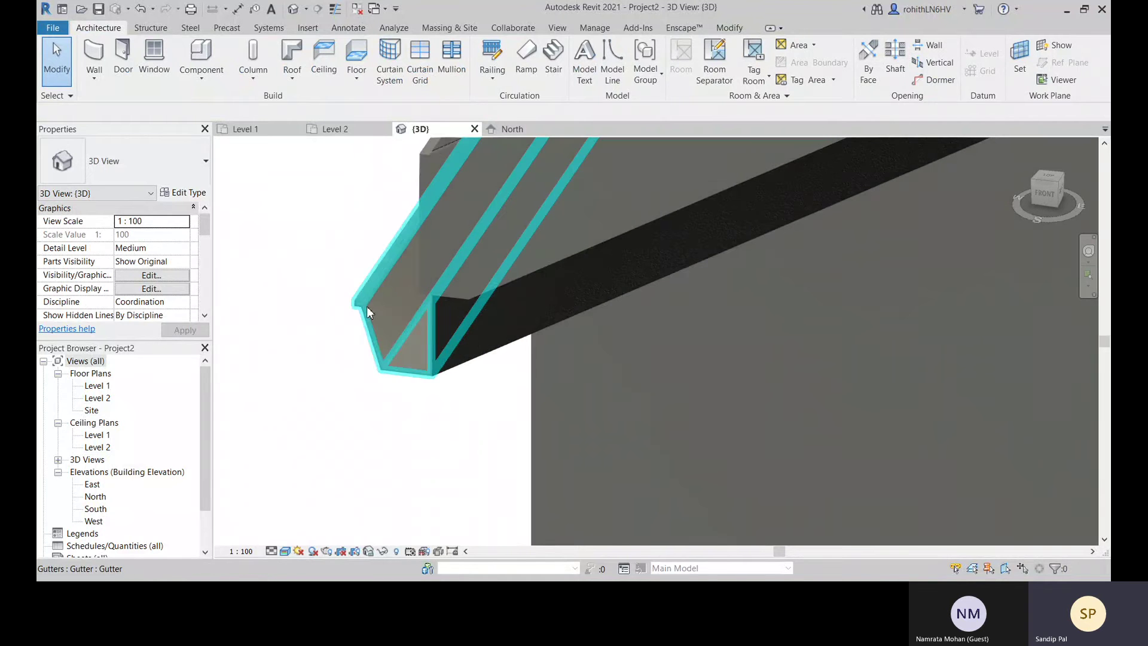
scroll(399, 367, down, 5)
shift+middle_drag(422, 379, 500, 467)
scroll(499, 466, up, 3)
scroll(499, 466, down, 4)
shift+middle_drag(428, 553, 597, 418)
scroll(399, 413, up, 4)
scroll(400, 412, down, 4)
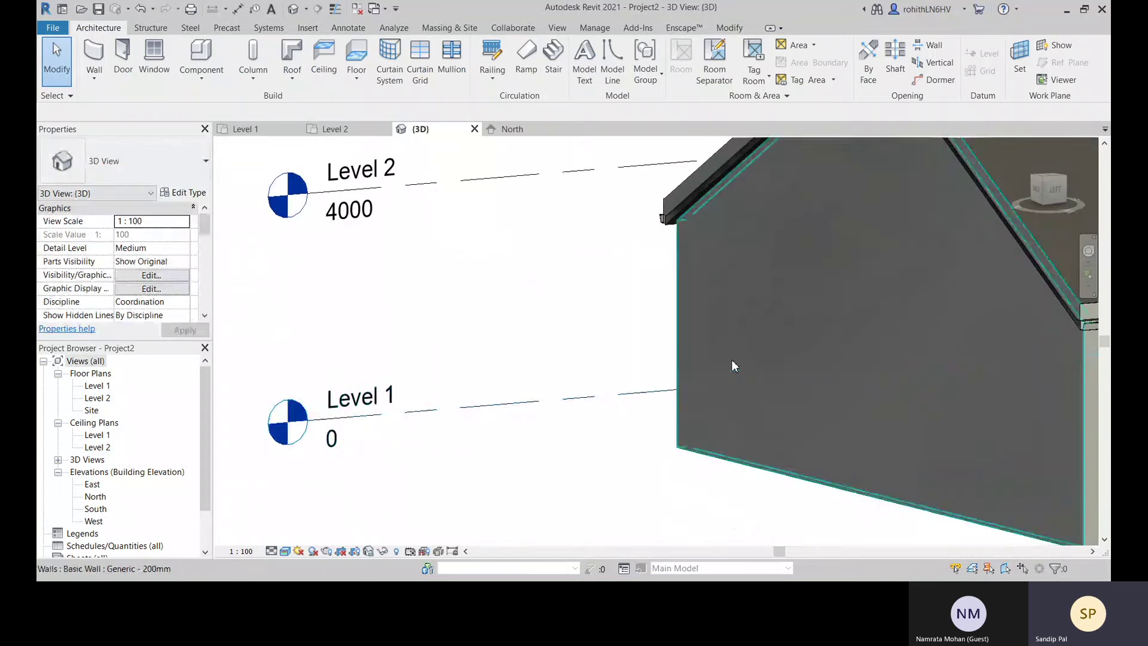
scroll(377, 367, up, 4)
scroll(595, 390, down, 3)
shift+middle_drag(679, 385, 408, 400)
scroll(578, 393, up, 3)
shift+middle_drag(578, 392, 589, 392)
scroll(589, 392, down, 3)
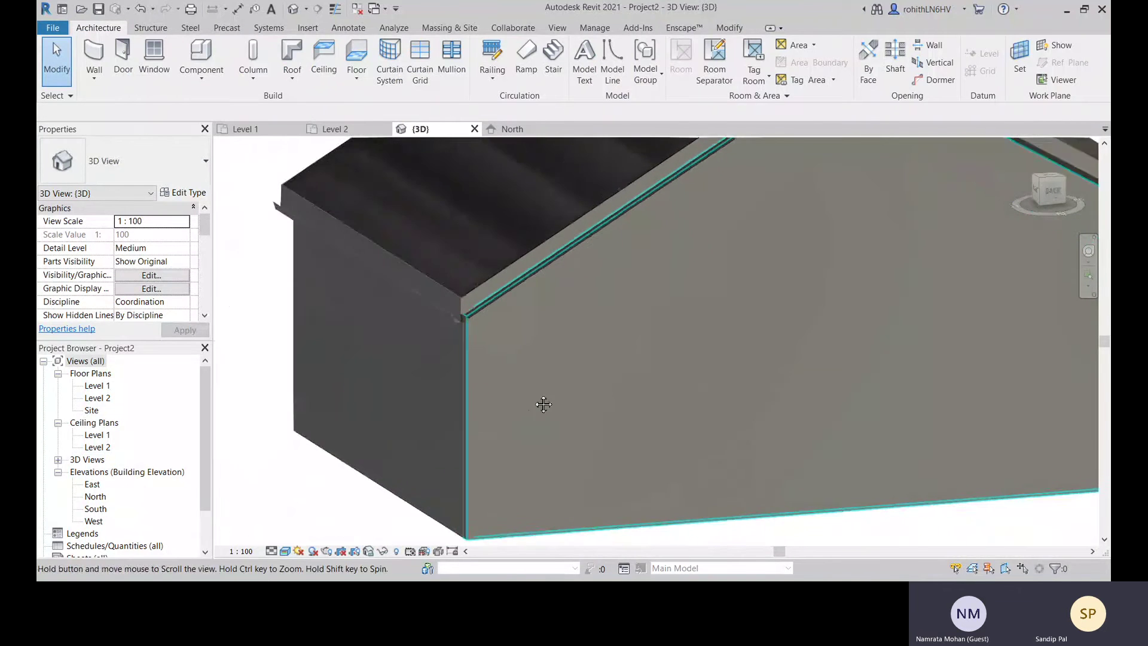
click(201, 88)
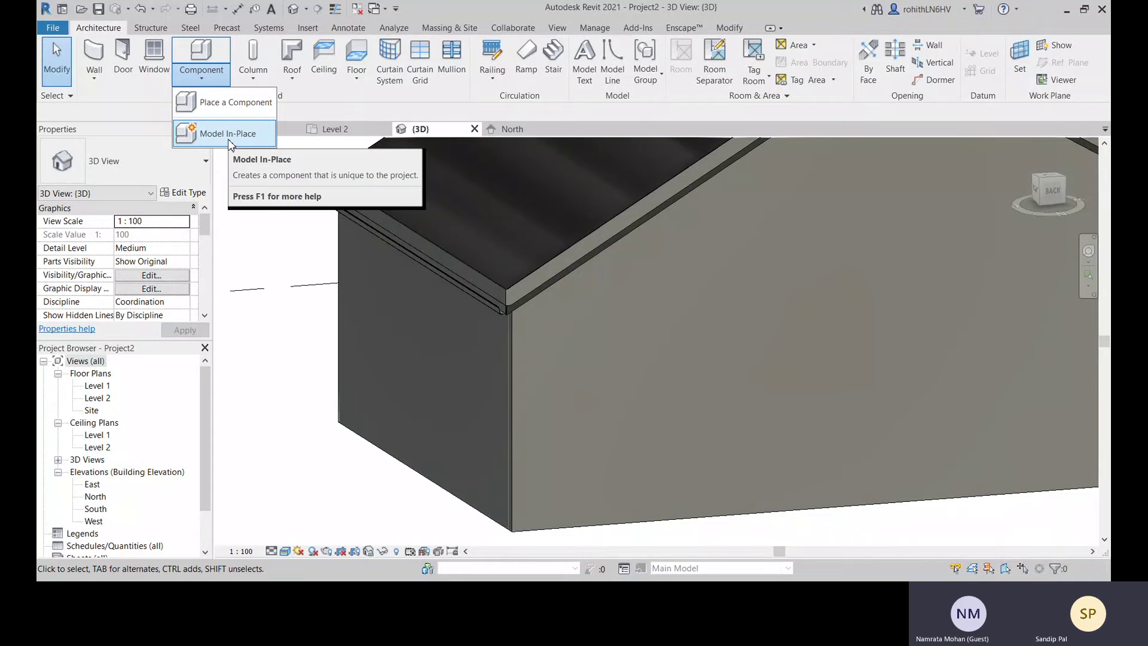
click(449, 28)
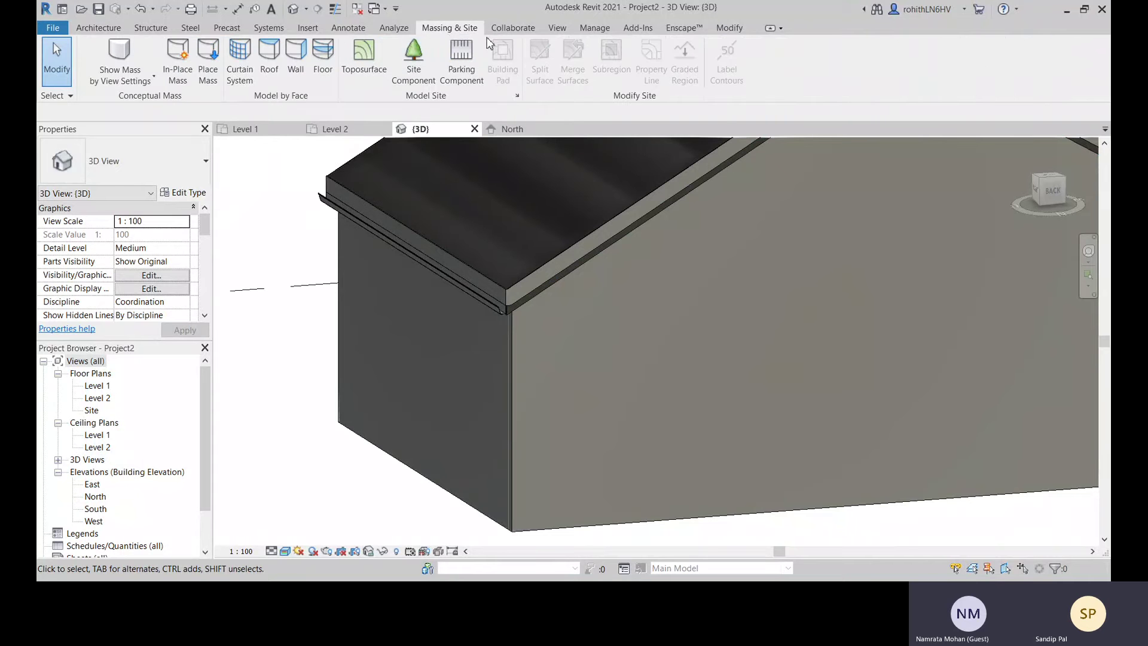
click(99, 28)
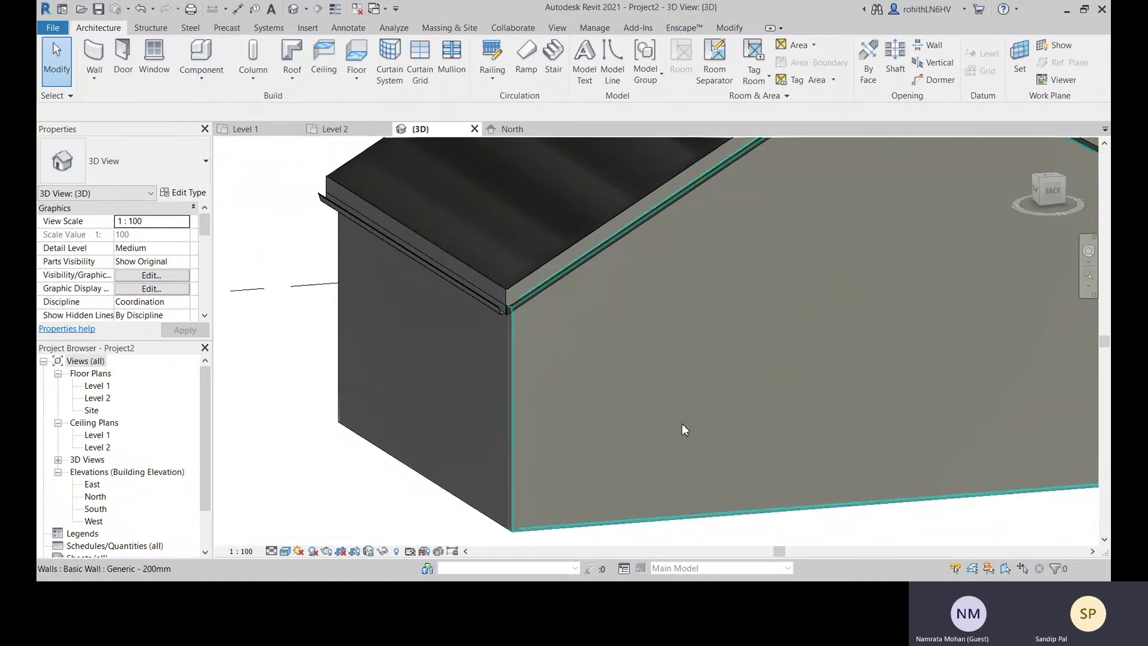
Examine how the right-side gutter's rear end meets the roof corner, and compare it with the eave on the opposite side
scroll(514, 319, up, 5)
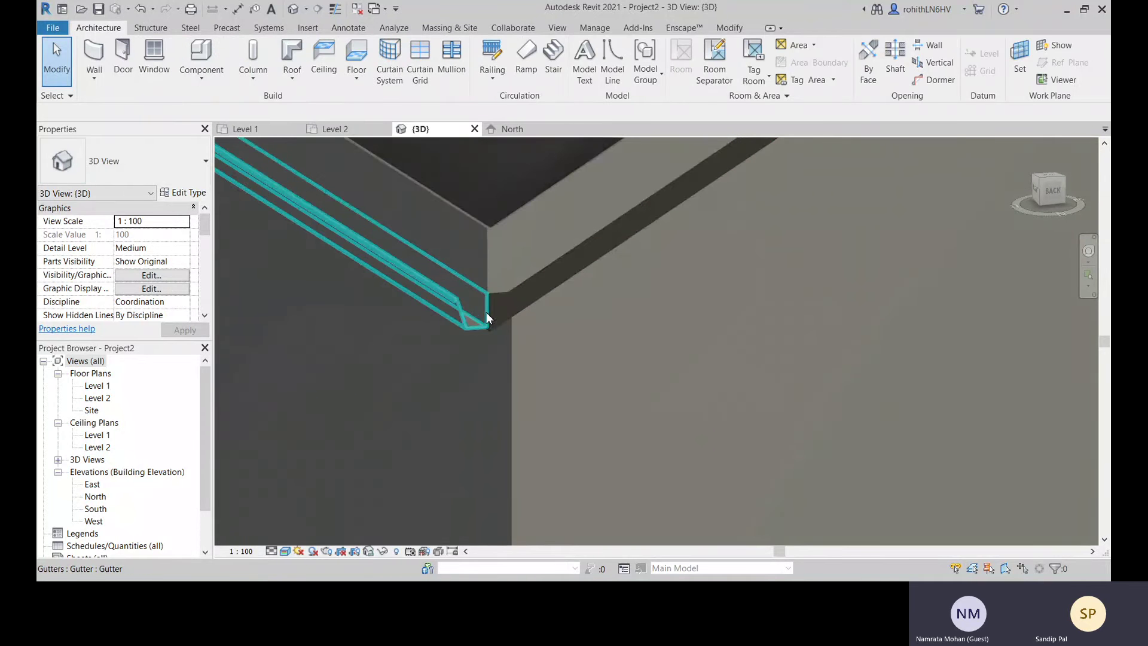
scroll(473, 306, up, 4)
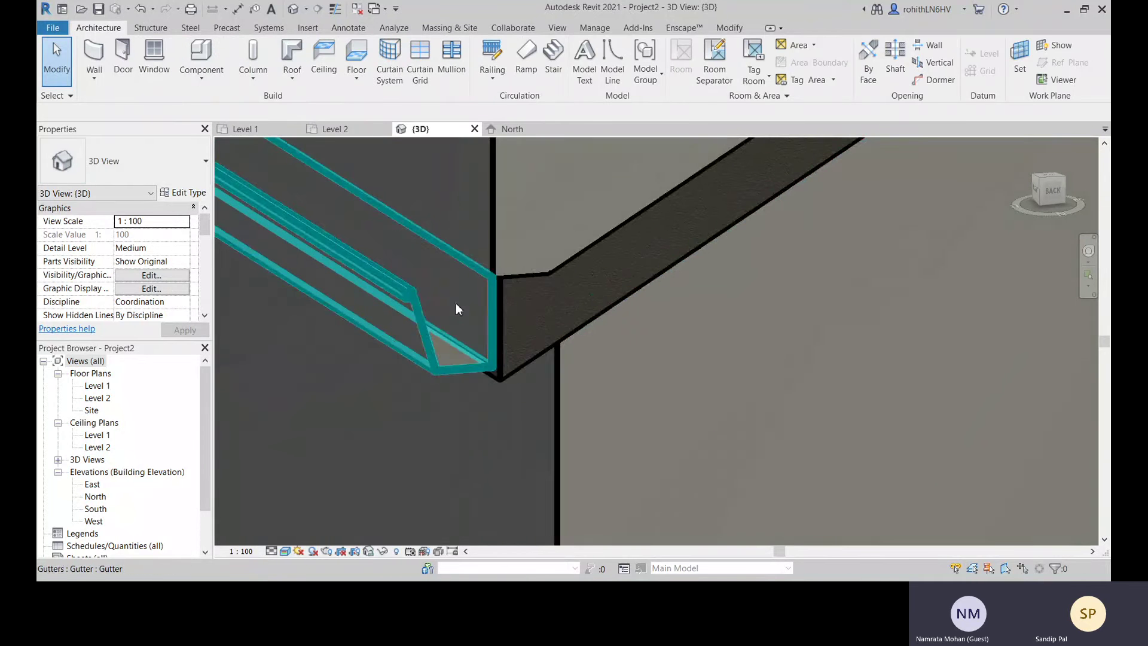
scroll(375, 325, up, 4)
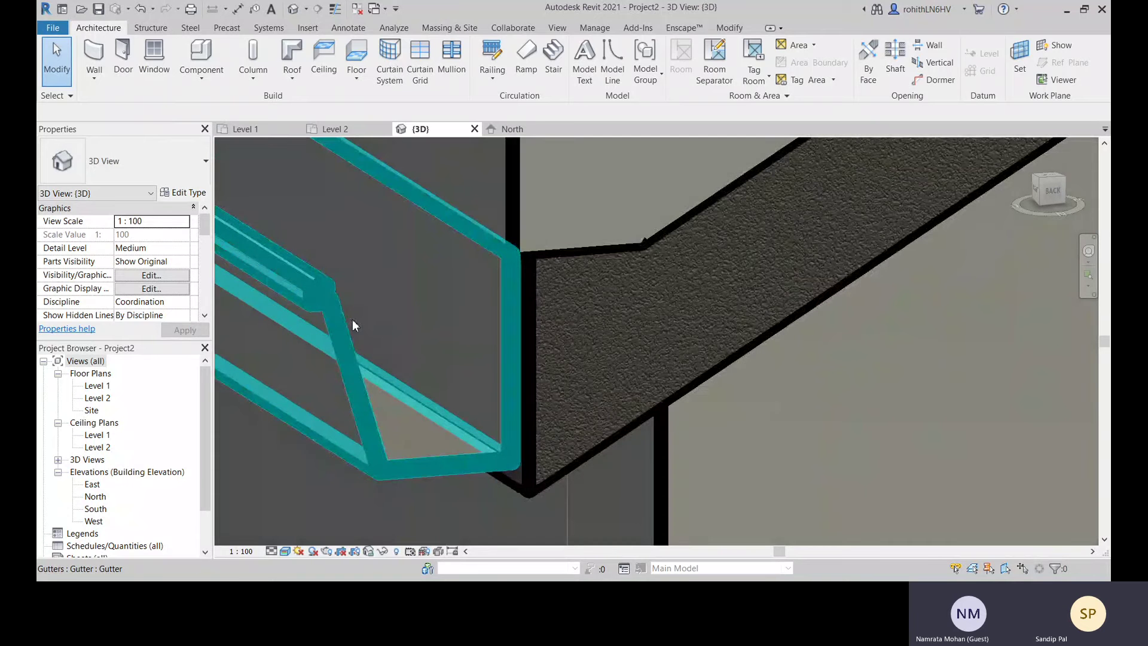
scroll(478, 320, down, 6)
scroll(640, 337, up, 5)
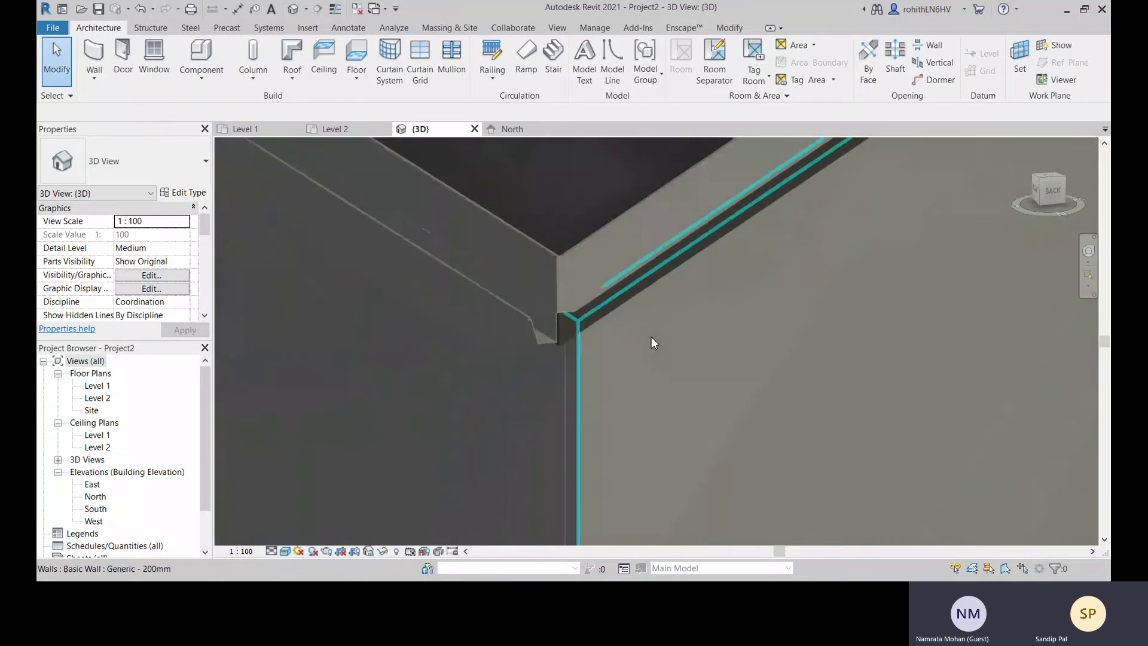
scroll(681, 388, down, 5)
scroll(556, 392, up, 6)
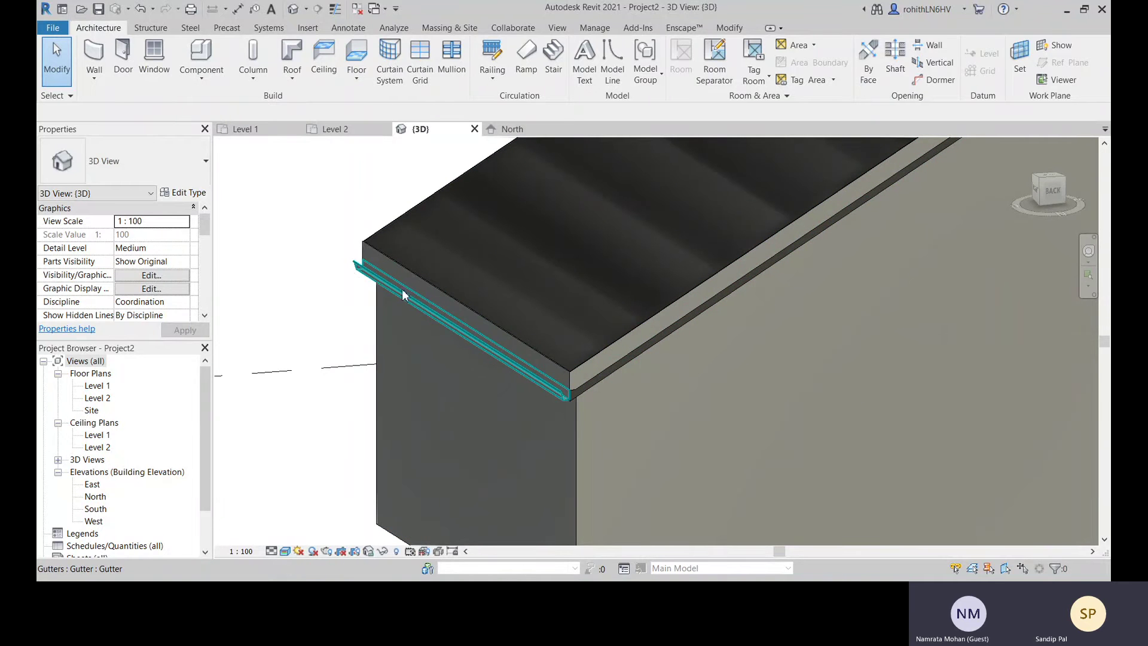
scroll(399, 263, down, 5)
scroll(514, 316, down, 1)
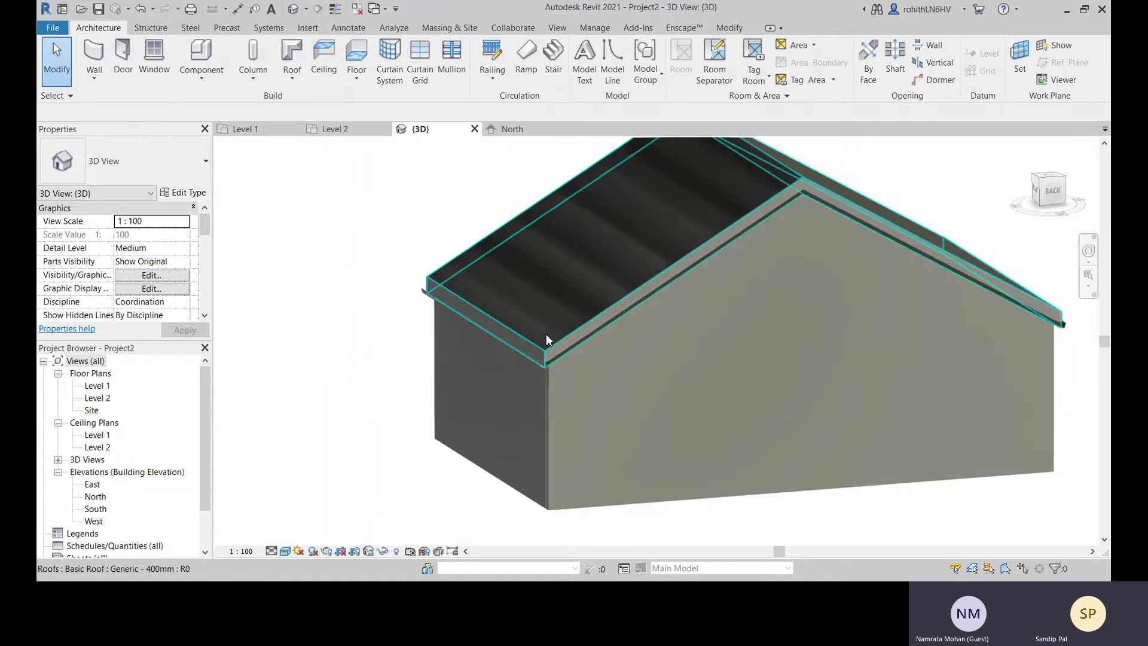
scroll(546, 339, down, 3)
shift+middle_drag(546, 339, 671, 311)
scroll(686, 357, up, 5)
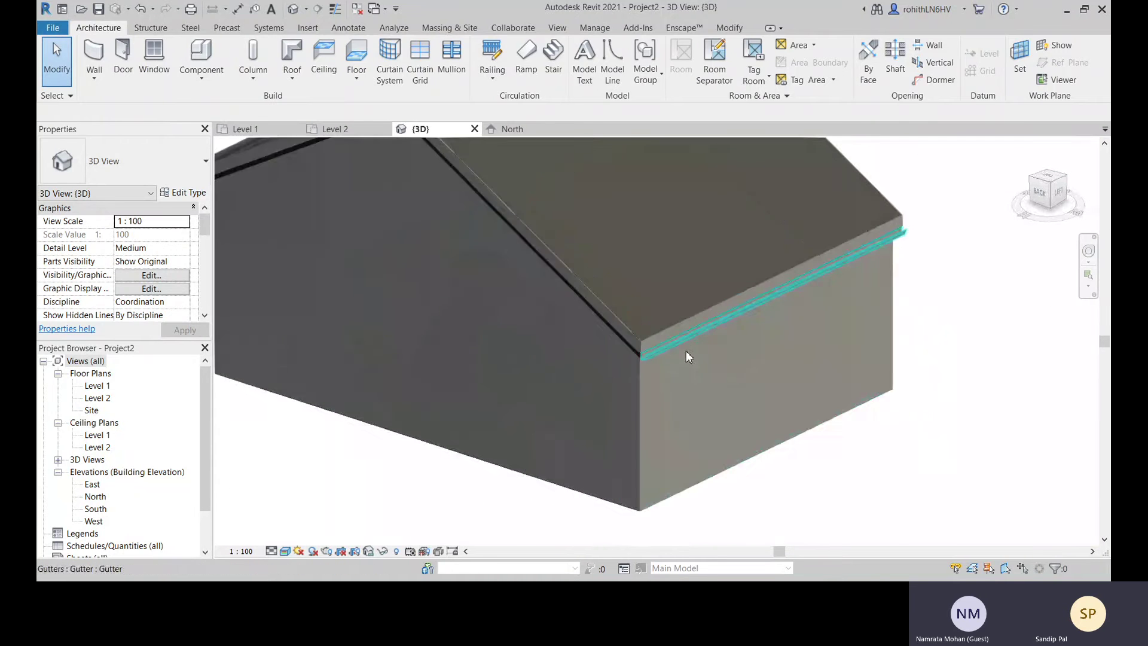
Start a roof soffit from the 3D view and move it to Level 2
scroll(686, 351, up, 1)
middle_drag(706, 372, 748, 445)
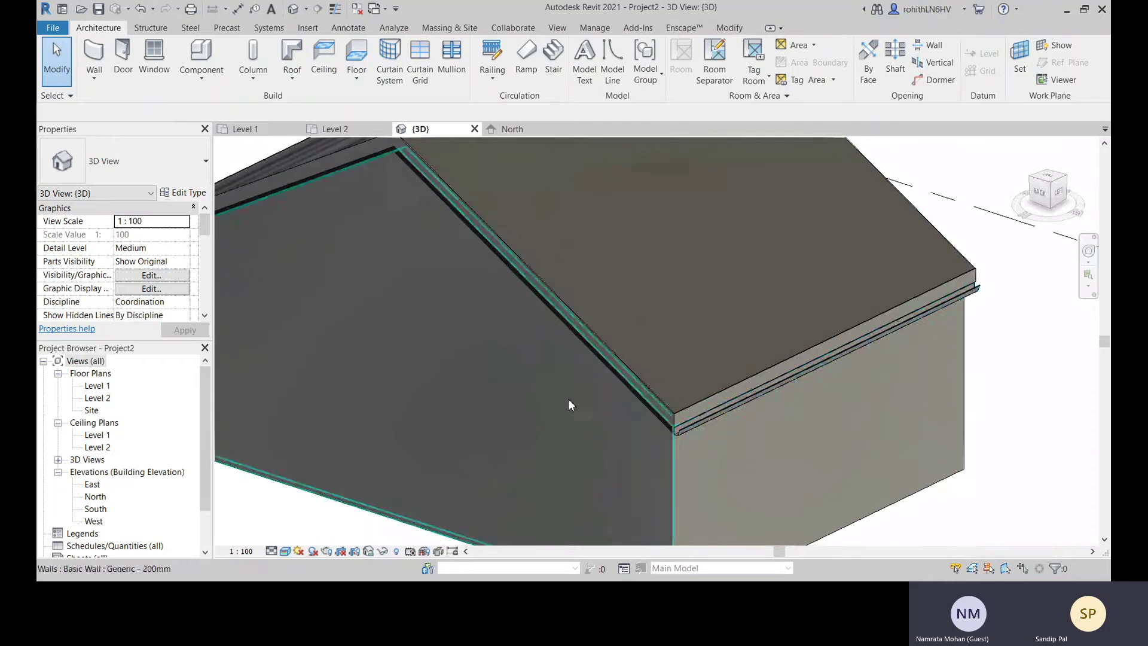
click(291, 76)
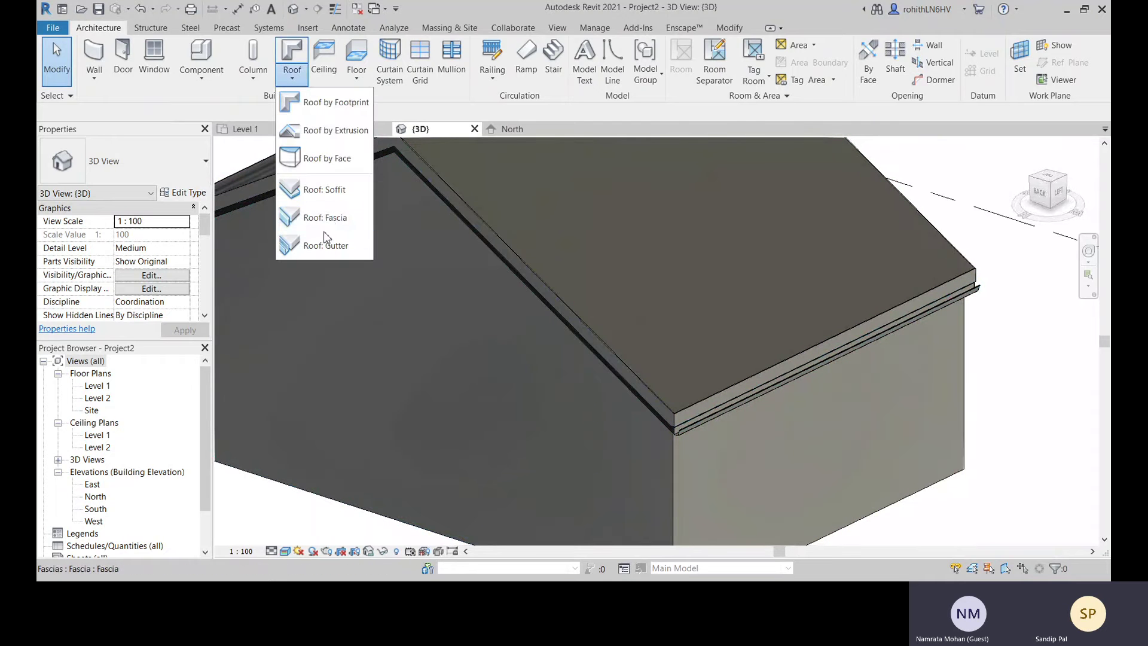
click(343, 193)
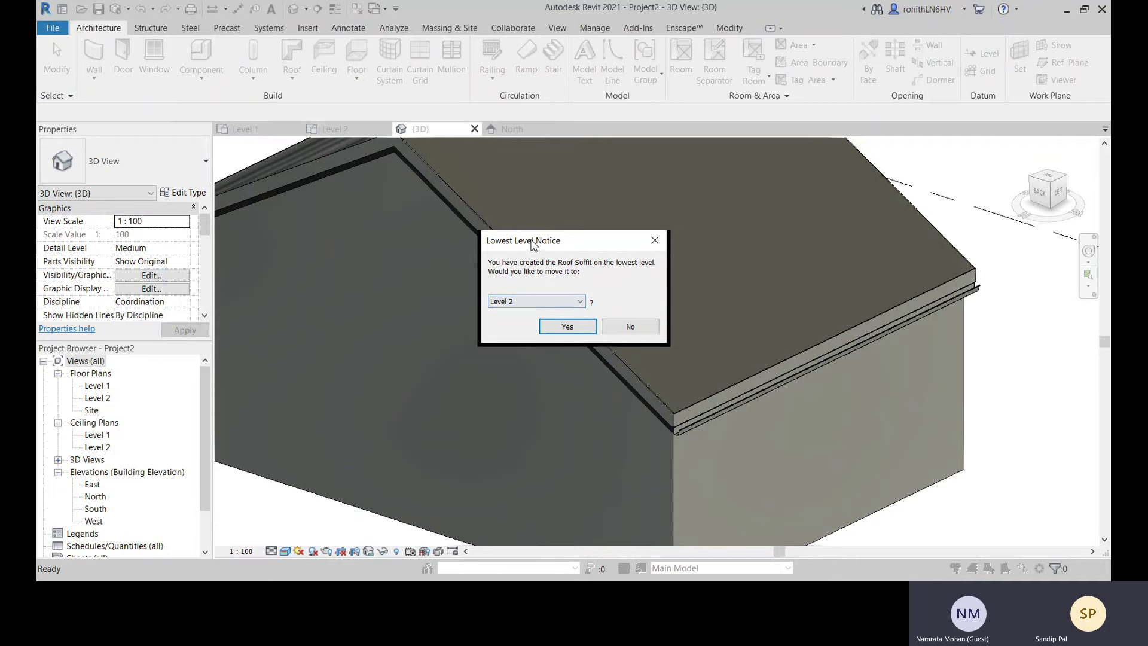
drag(532, 245, 576, 215)
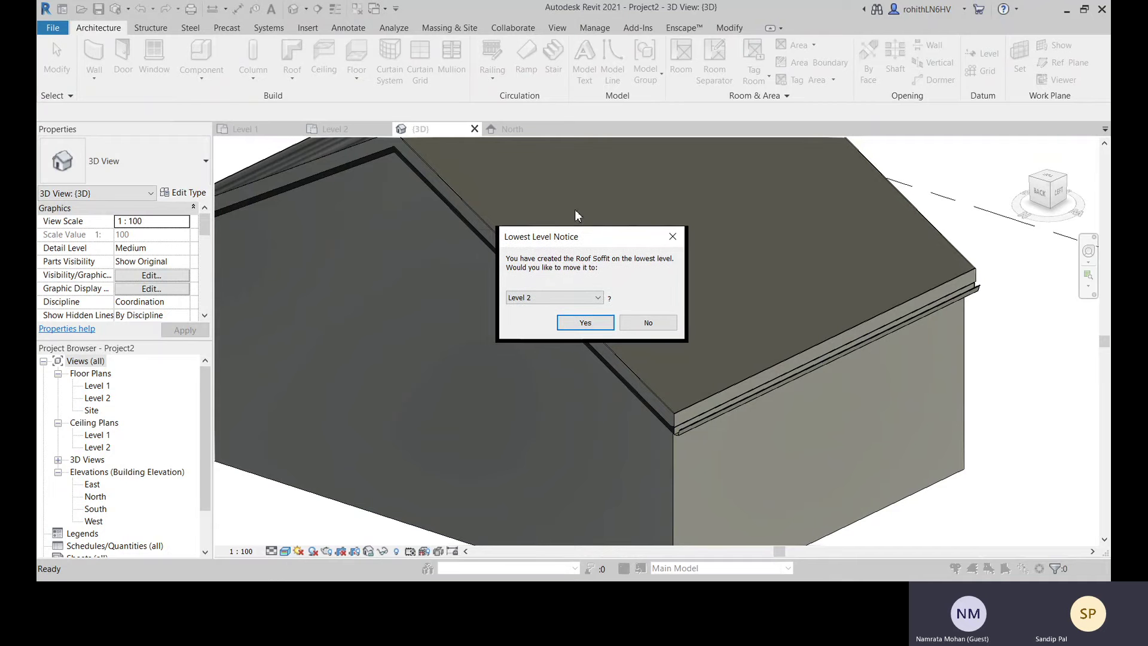
click(586, 323)
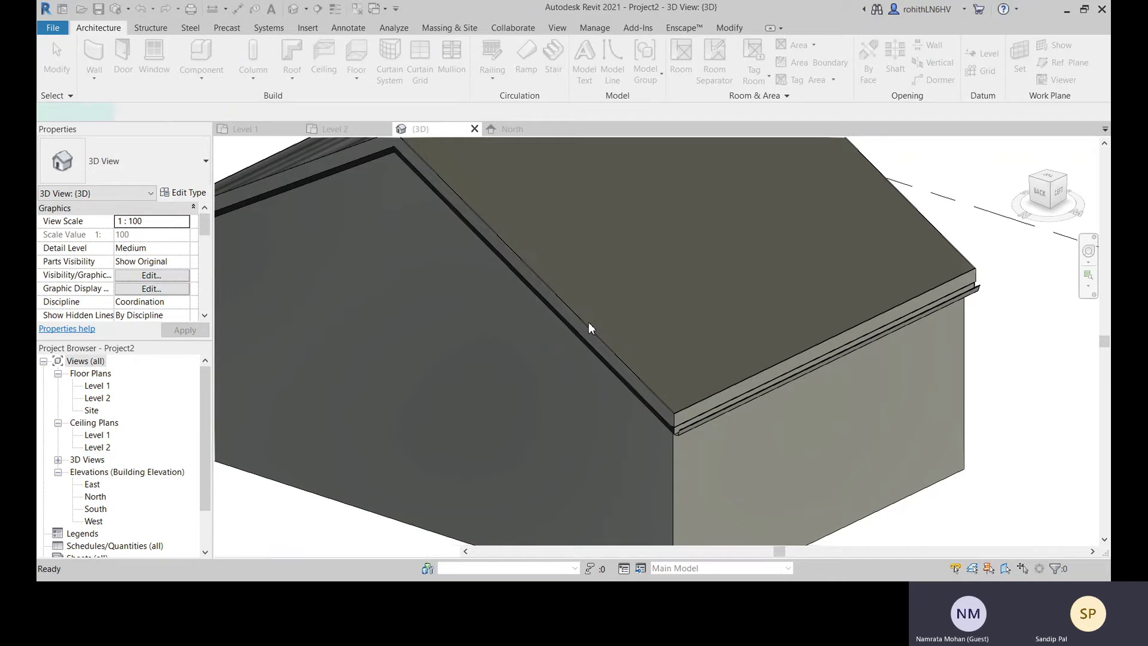
Open the Level 2 floor plan for the soffit sketch and set its visual style to Wireframe so the walls show through the roof
click(342, 136)
middle_drag(597, 276, 594, 258)
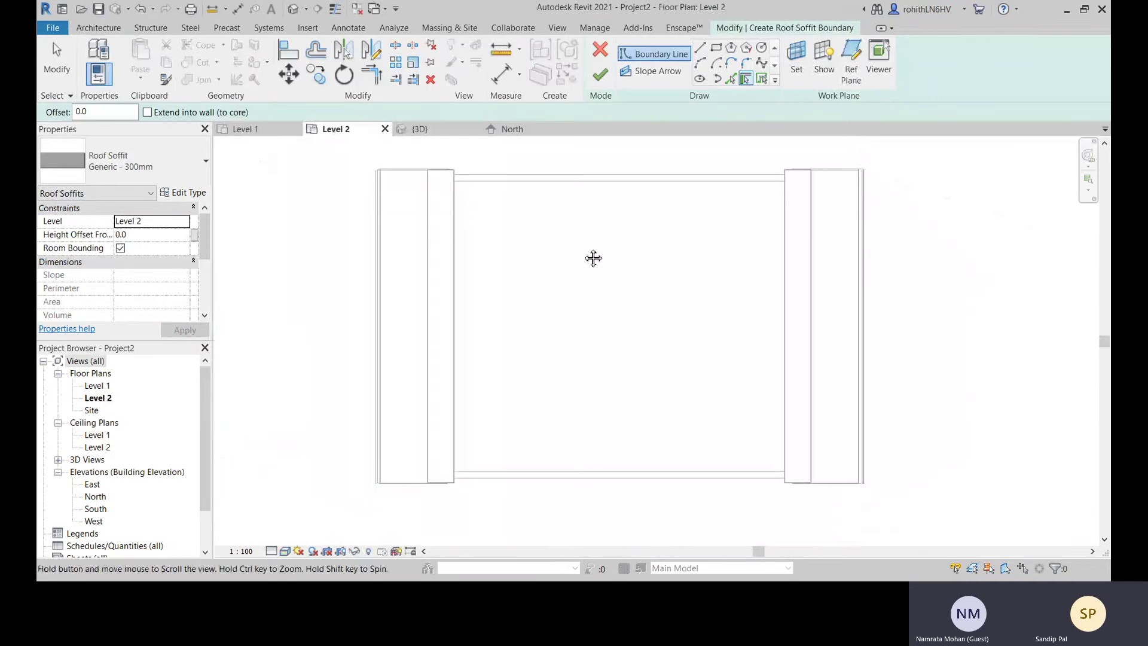
click(284, 554)
click(329, 479)
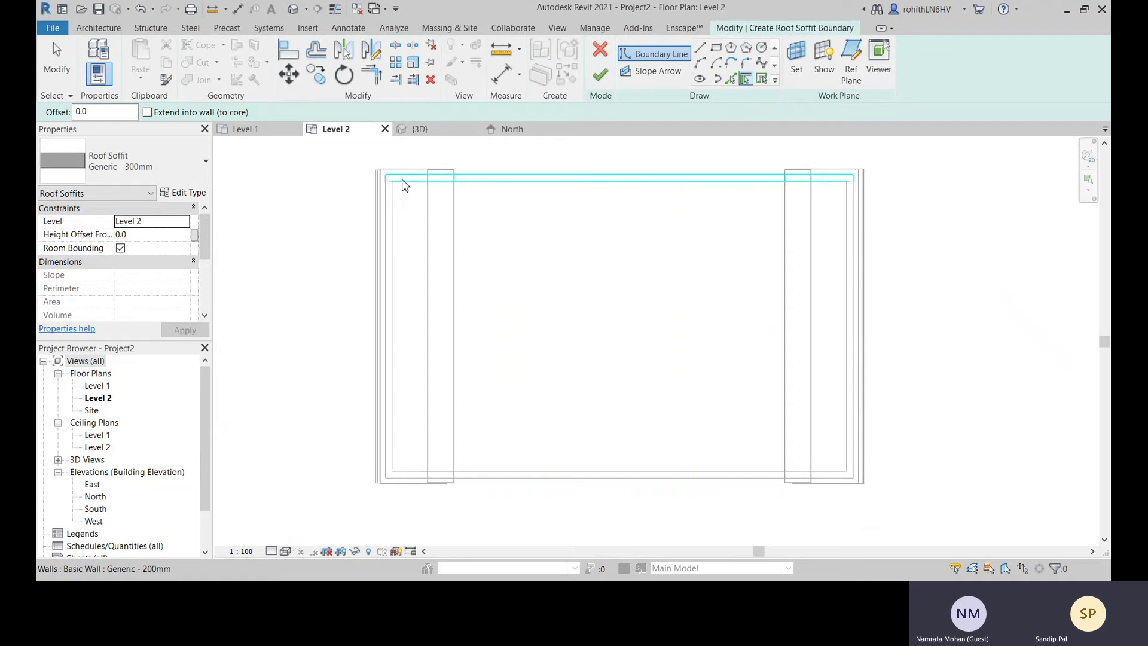
Create the soffit boundary by picking the whole chain of walls under the roof
scroll(400, 188, up, 1)
scroll(399, 186, up, 1)
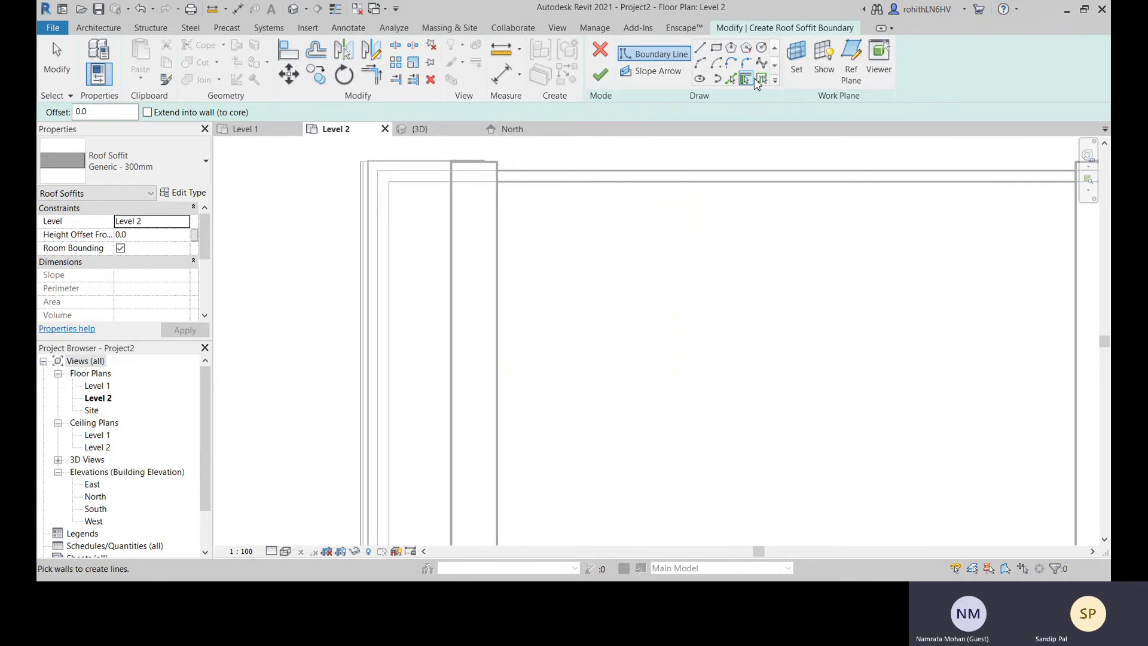
click(595, 176)
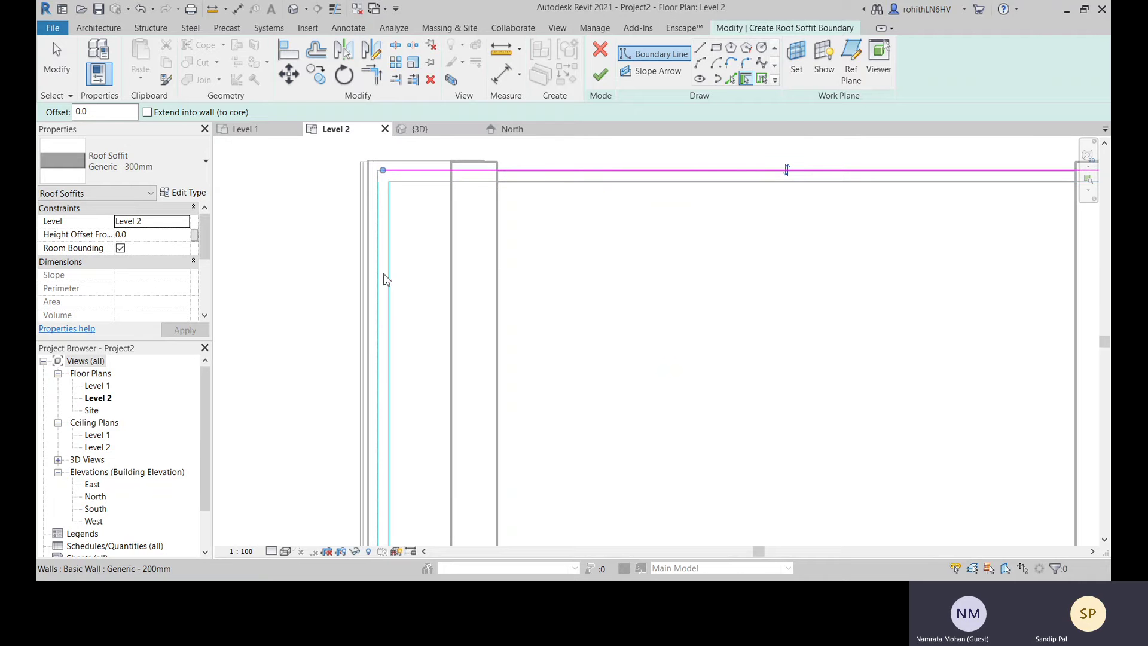
key(ctrl+z)
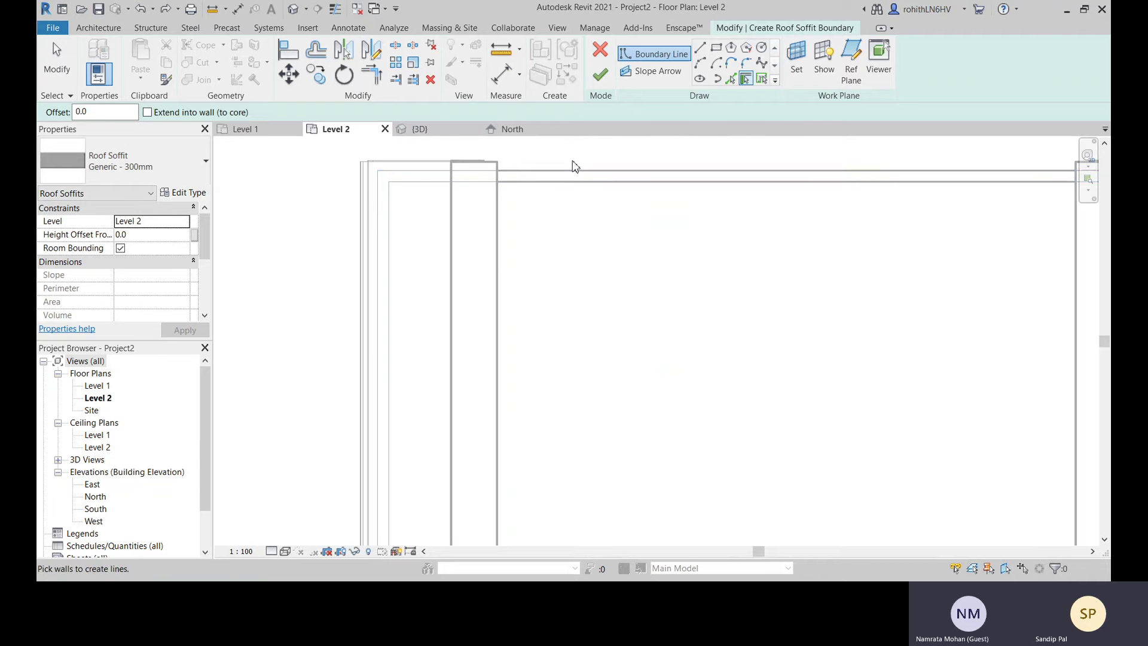
key(Tab)
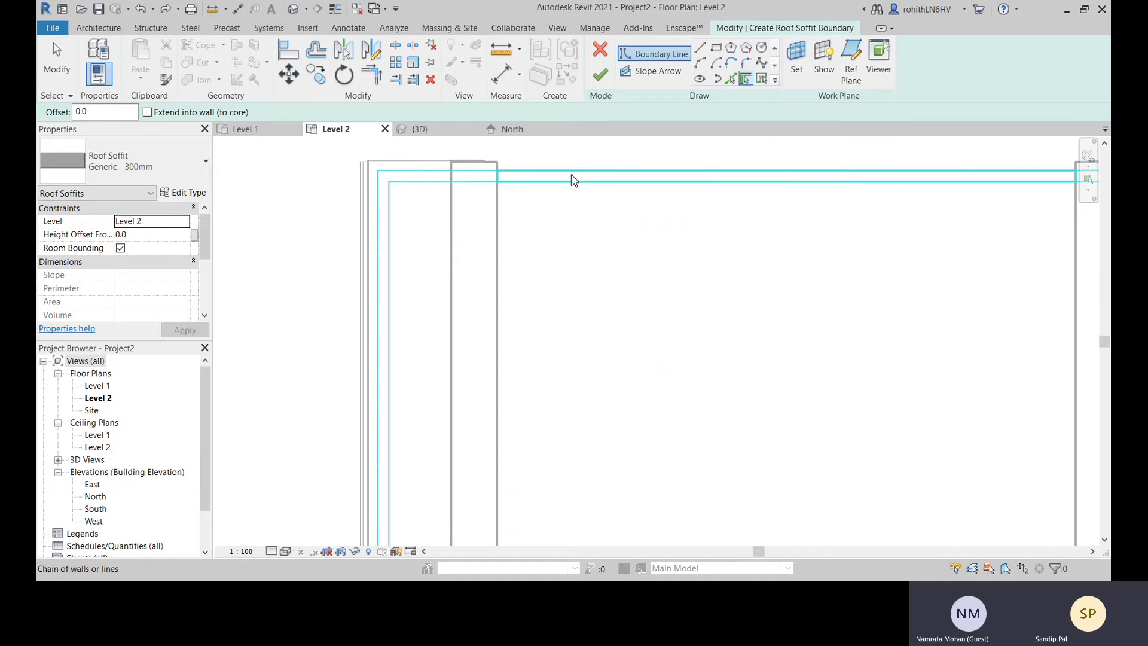
click(571, 176)
Flip the chained soffit boundary from the outer to the inner faces of the walls
scroll(454, 263, down, 3)
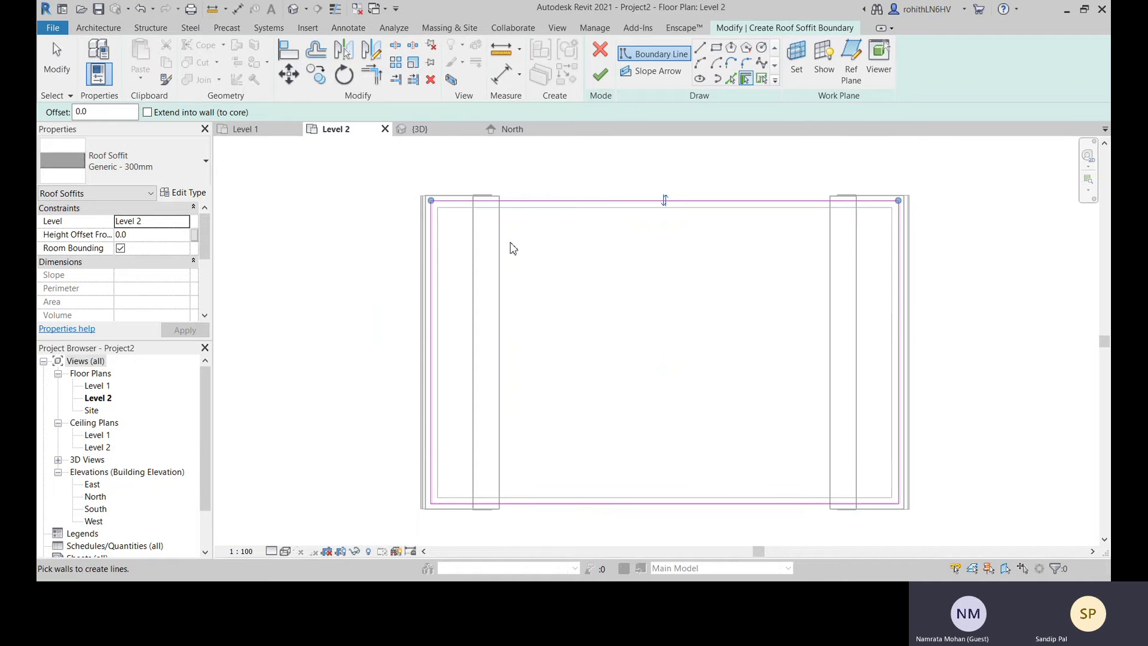
middle_drag(664, 280, 665, 256)
scroll(468, 187, up, 4)
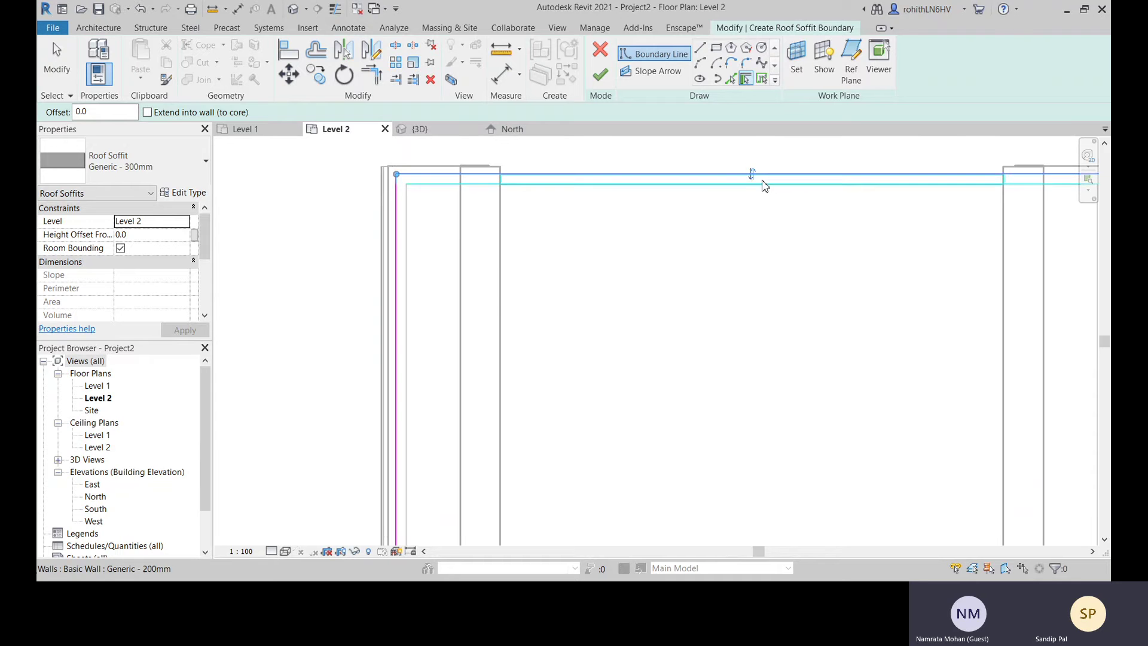
click(752, 177)
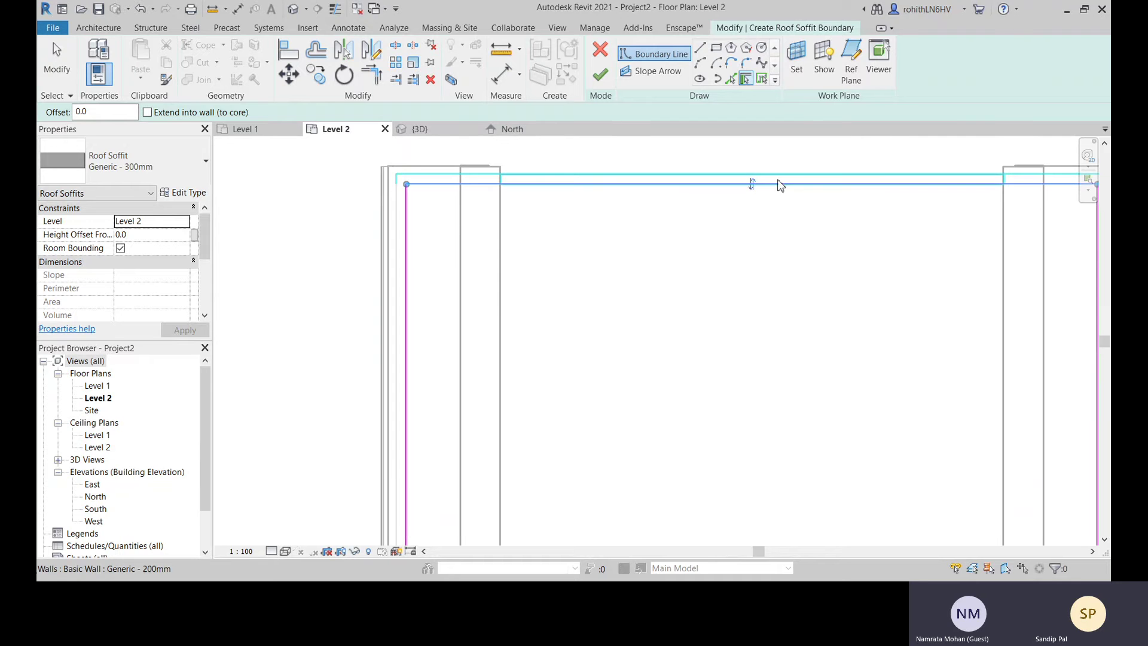
Pick the upper wall and the Generic - 400mm roof as soffit boundary lines, and finish the roof soffit sketch
click(750, 187)
scroll(604, 236, down, 3)
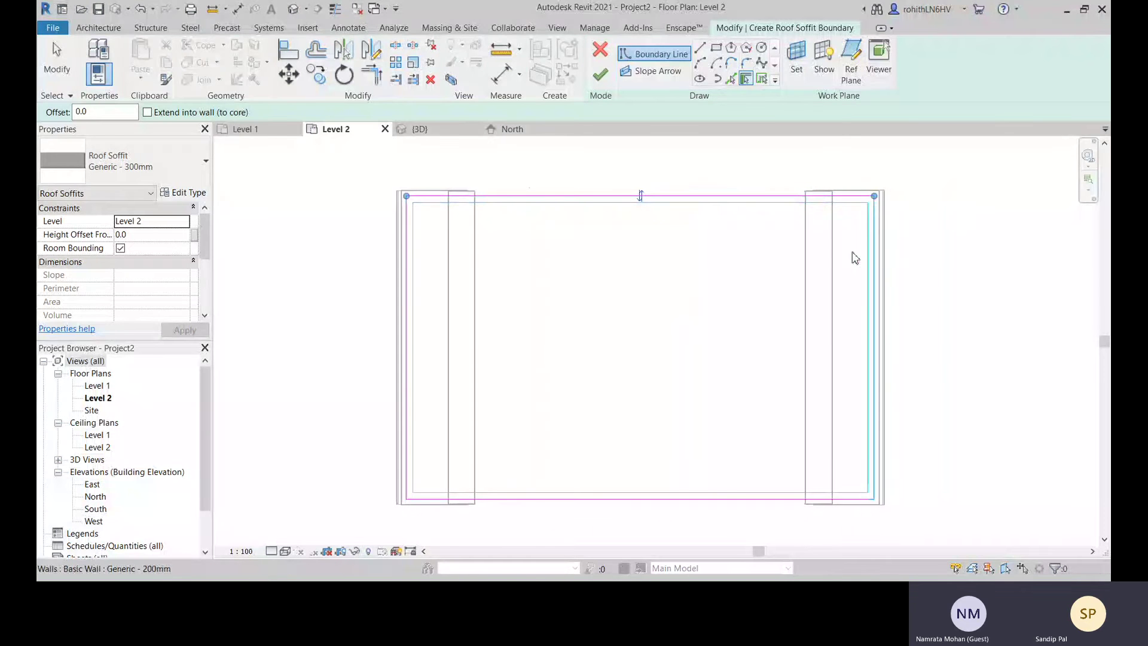
click(762, 79)
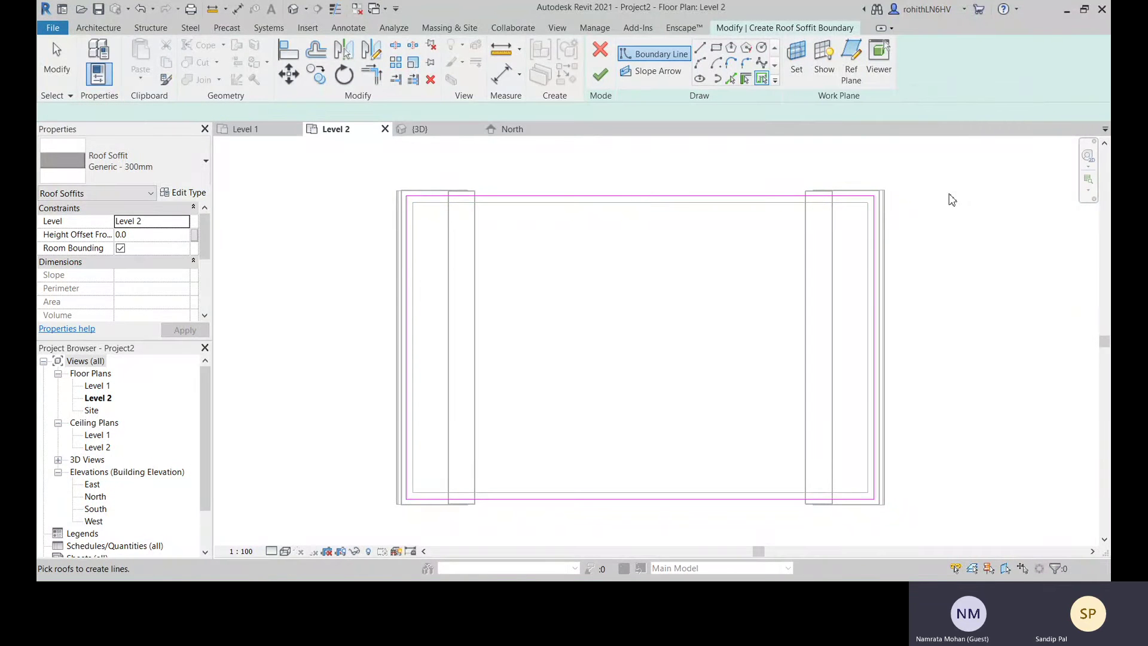
click(887, 205)
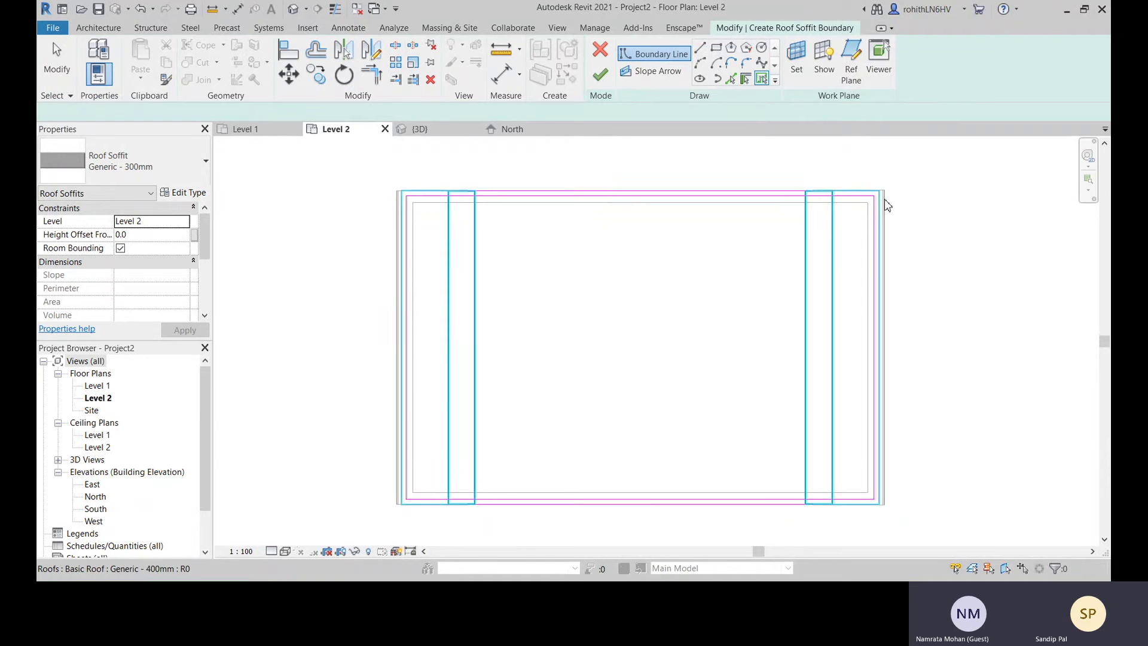
scroll(416, 197, up, 2)
scroll(466, 165, down, 3)
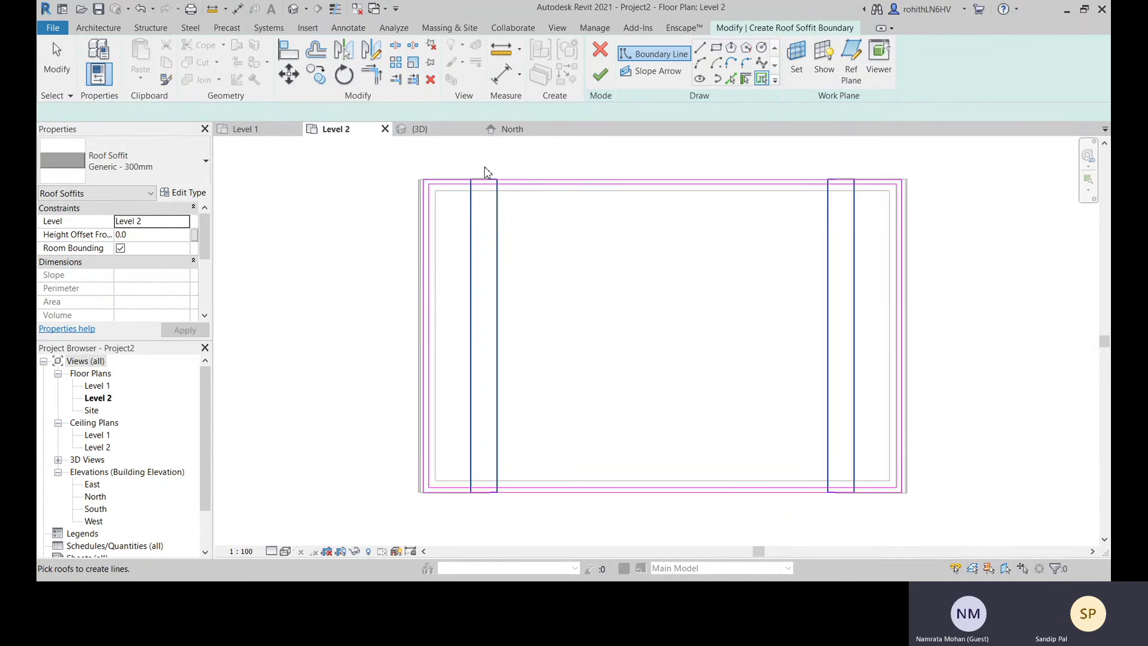
scroll(796, 364, up, 1)
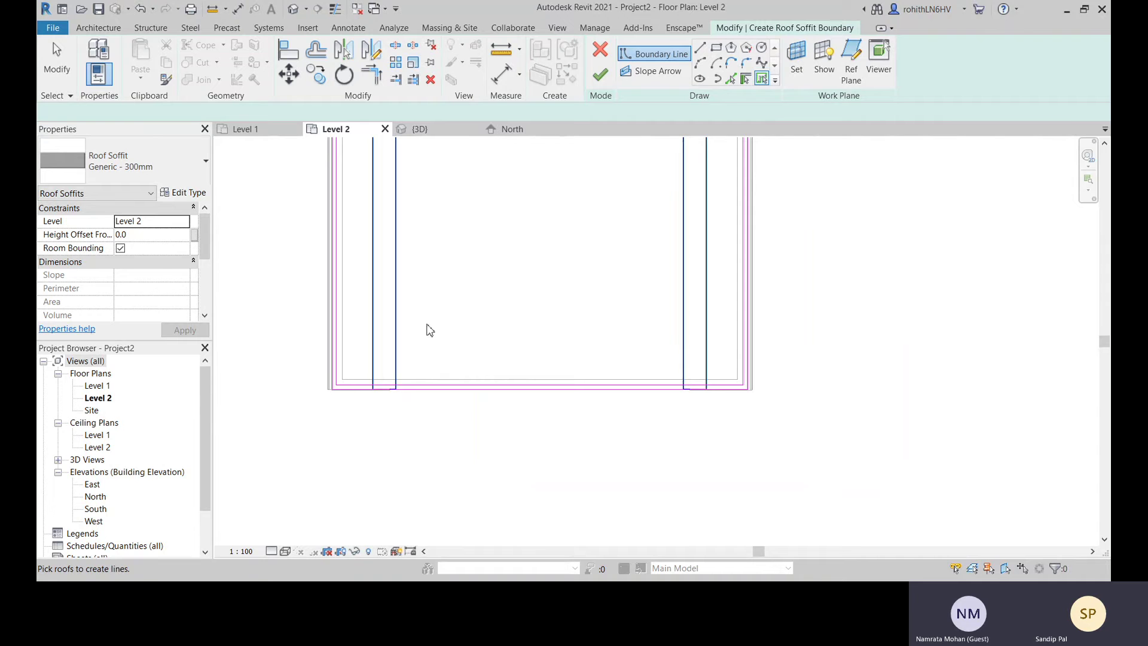
middle_drag(479, 265, 549, 337)
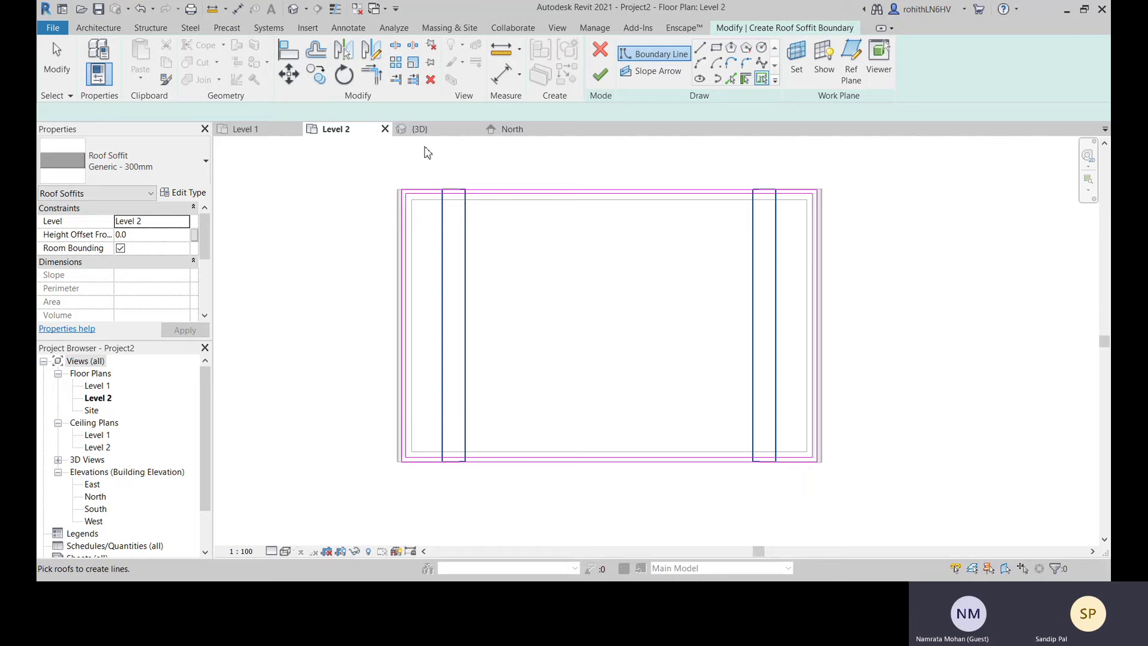
click(603, 79)
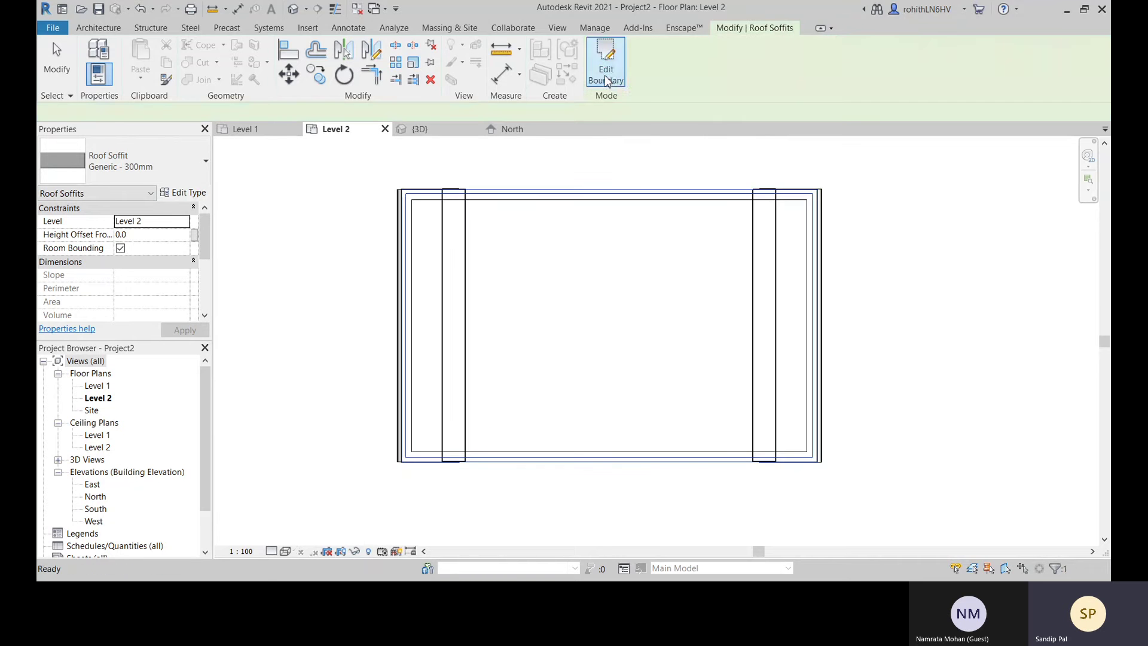
Inspect the new roof soffit in the 3D view, around the gable wall, the eaves and the roof corners
click(423, 132)
middle_drag(728, 421, 761, 331)
scroll(690, 460, down, 2)
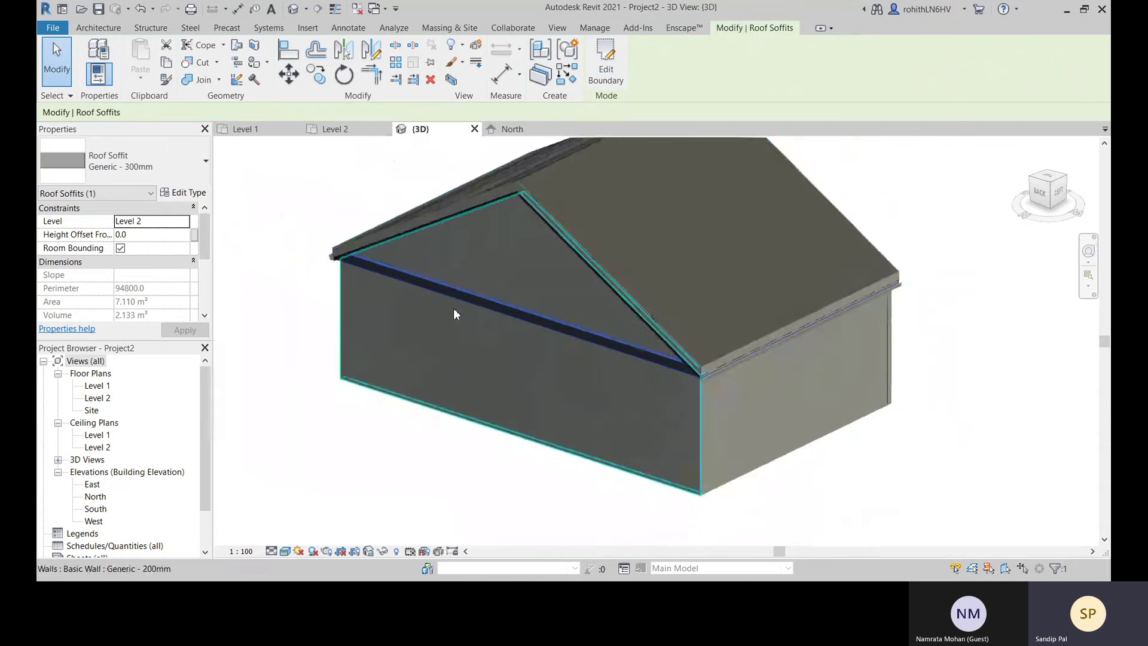
shift+middle_drag(454, 314, 422, 281)
scroll(353, 264, up, 6)
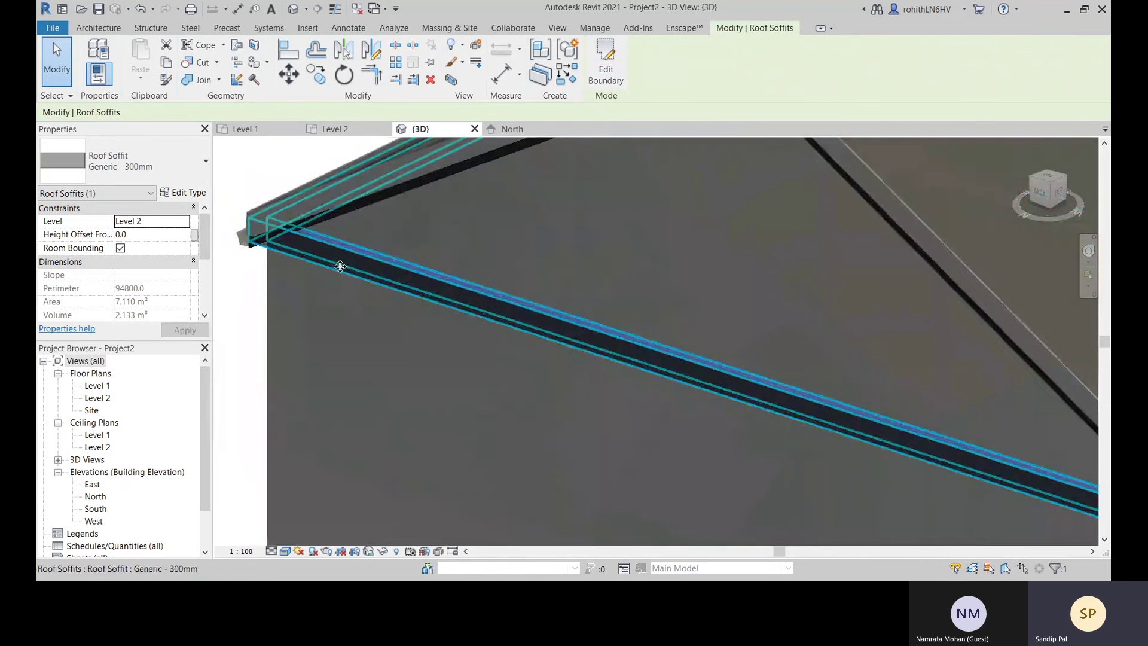
shift+middle_drag(340, 266, 443, 289)
scroll(551, 307, up, 3)
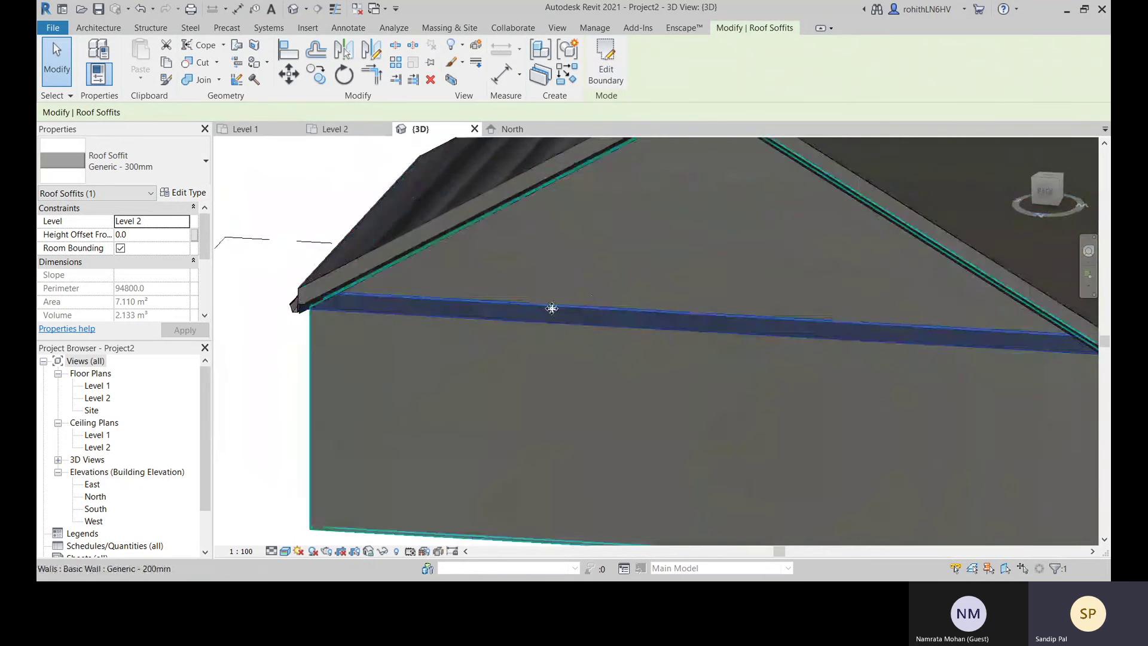
scroll(552, 308, down, 3)
scroll(872, 339, down, 2)
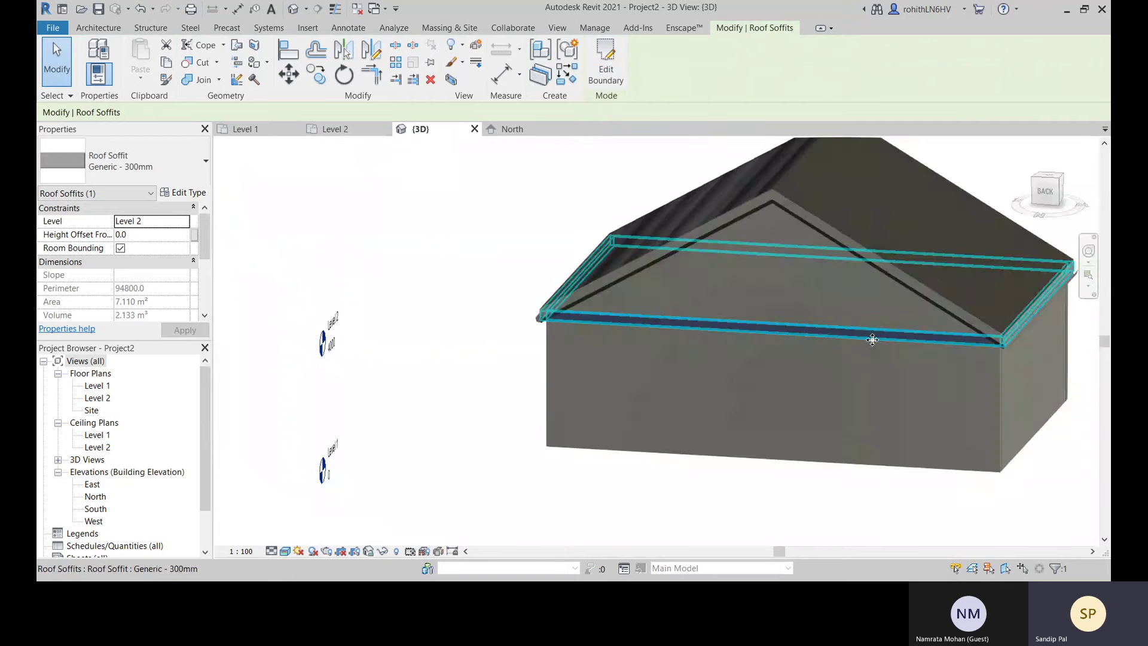
shift+middle_drag(872, 339, 849, 294)
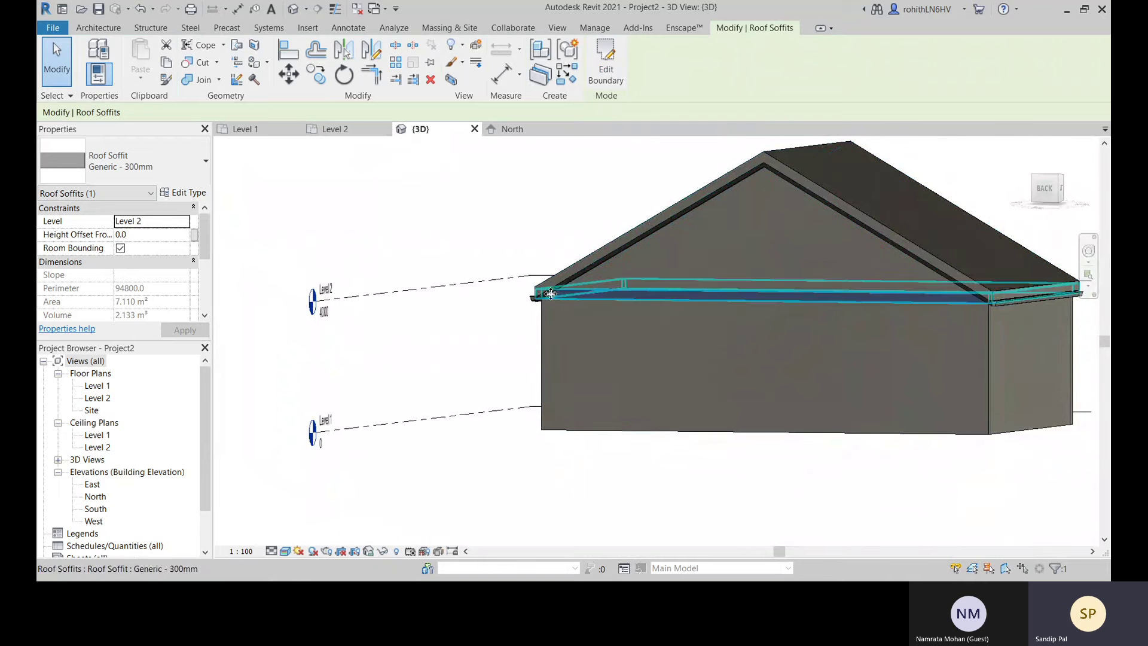
scroll(727, 200, up, 5)
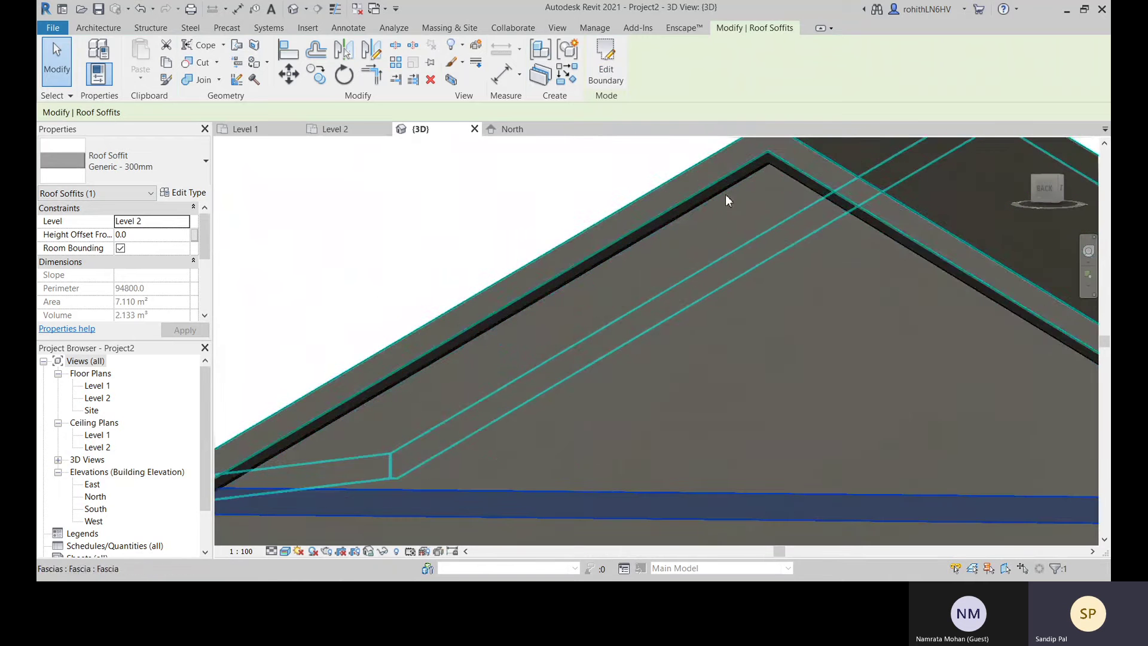
scroll(726, 199, down, 8)
shift+middle_drag(729, 295, 460, 445)
middle_drag(596, 462, 597, 371)
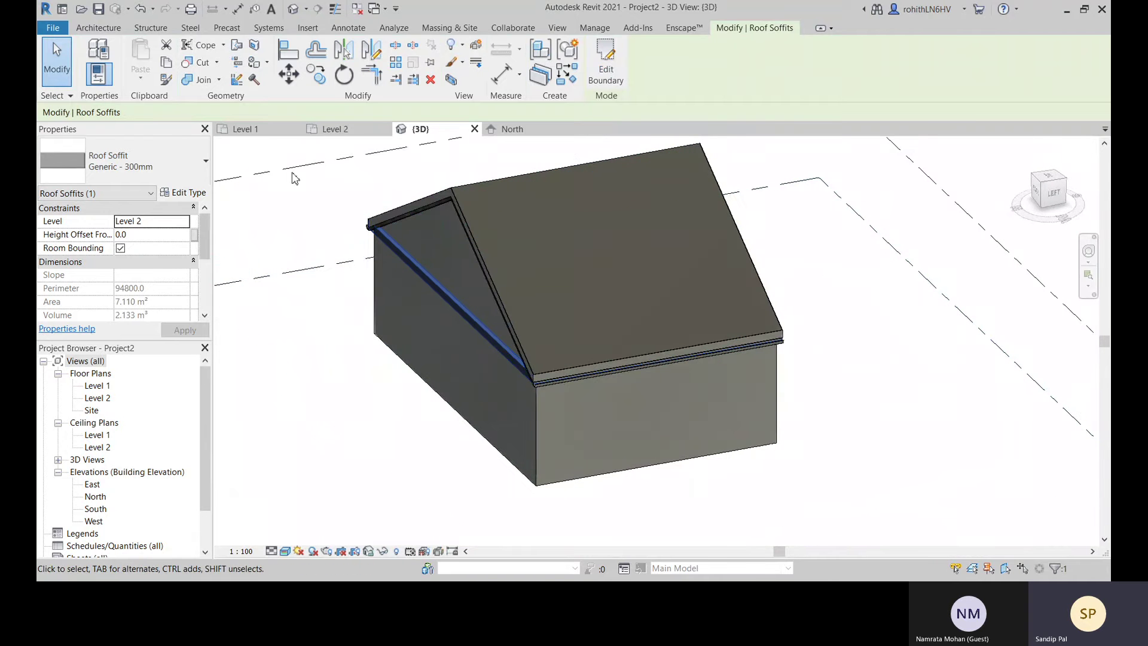
Open the soffit's boundary for editing in the Level 2 plan and delete the left inner vertical sketch line
click(341, 129)
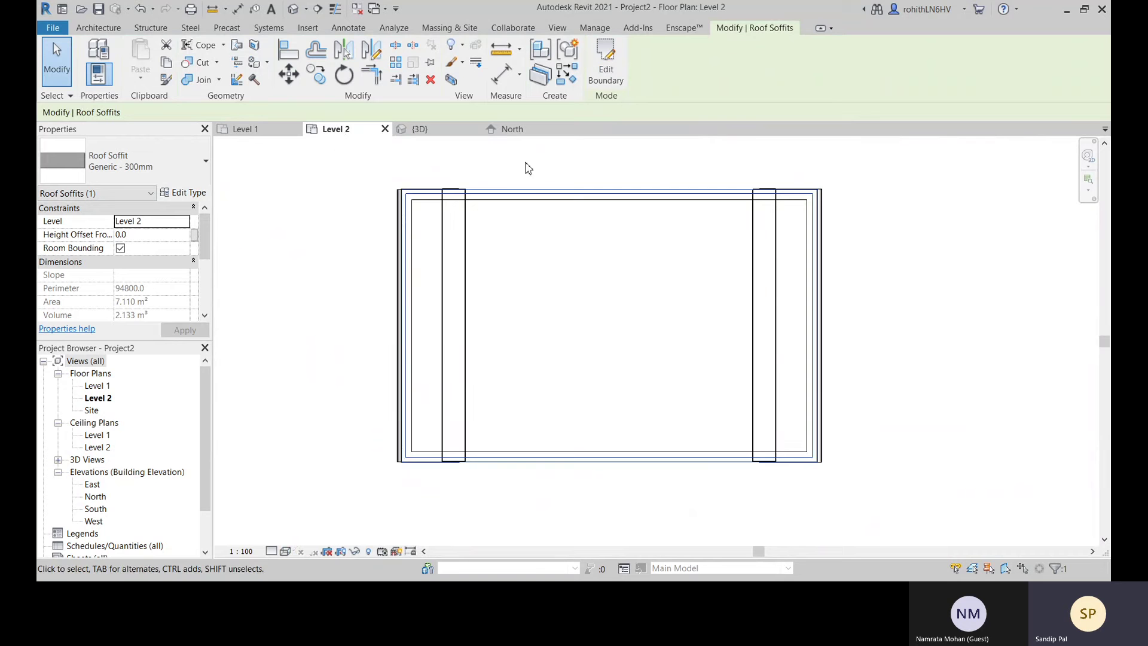
click(605, 81)
scroll(436, 303, up, 2)
scroll(521, 306, down, 2)
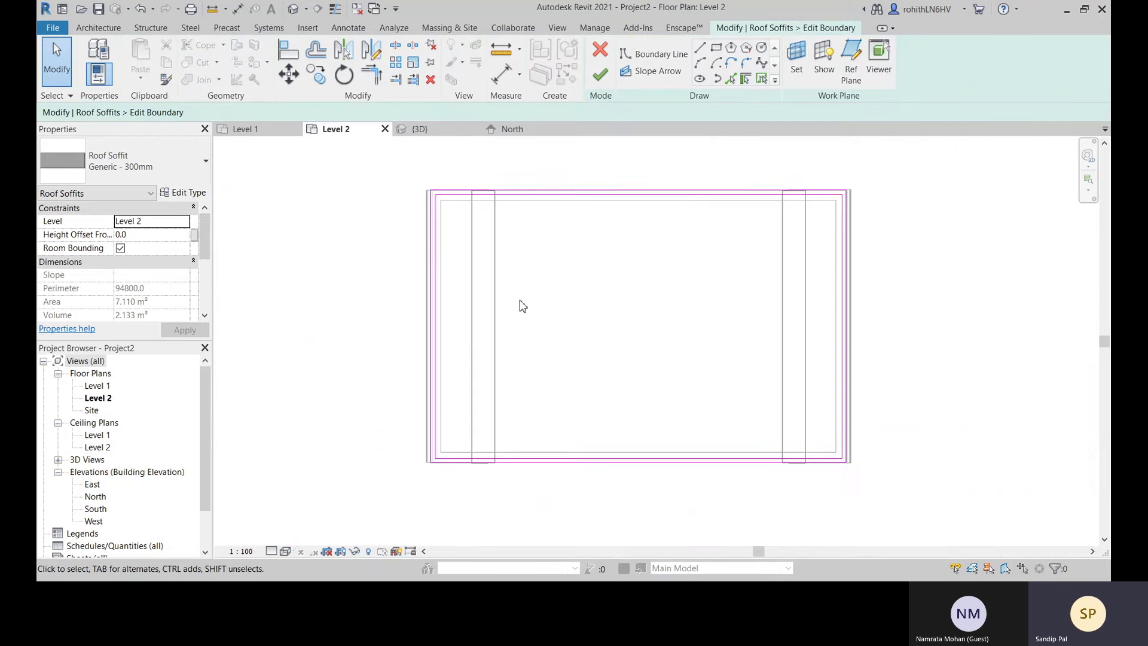
scroll(889, 195, up, 1)
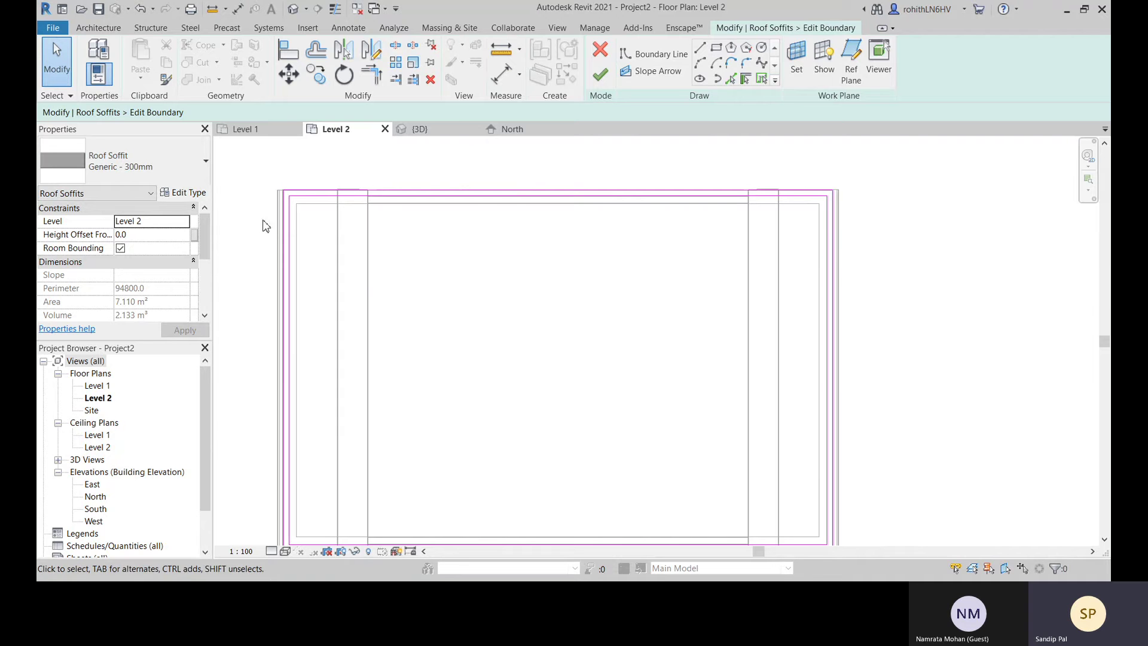
middle_drag(264, 223, 435, 217)
scroll(439, 197, up, 2)
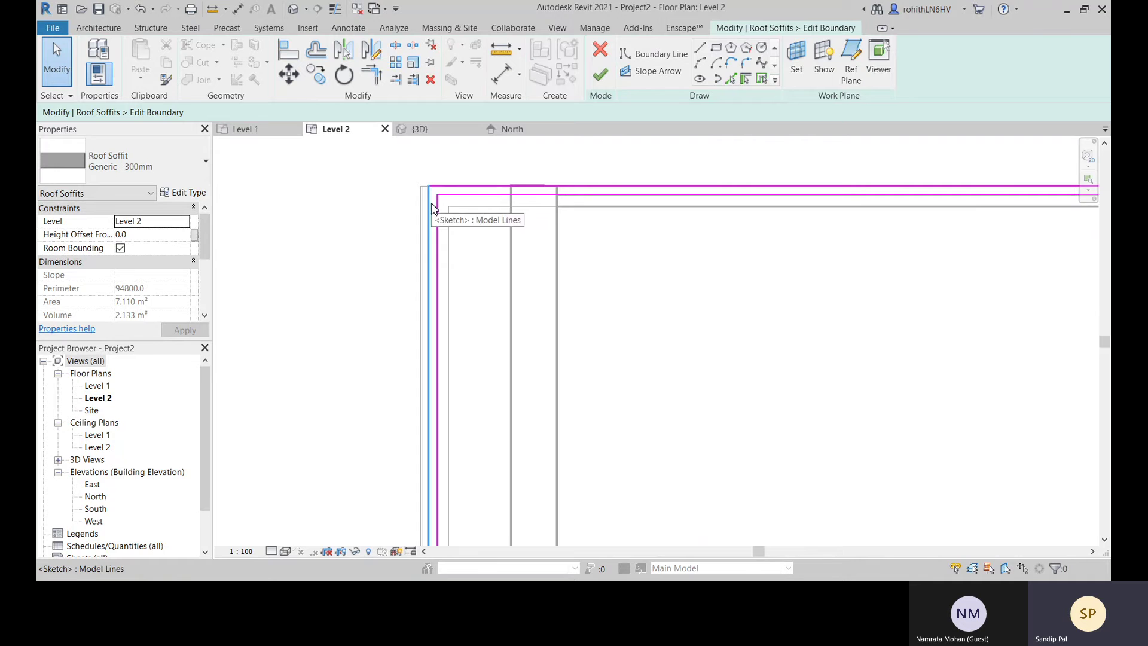
click(438, 232)
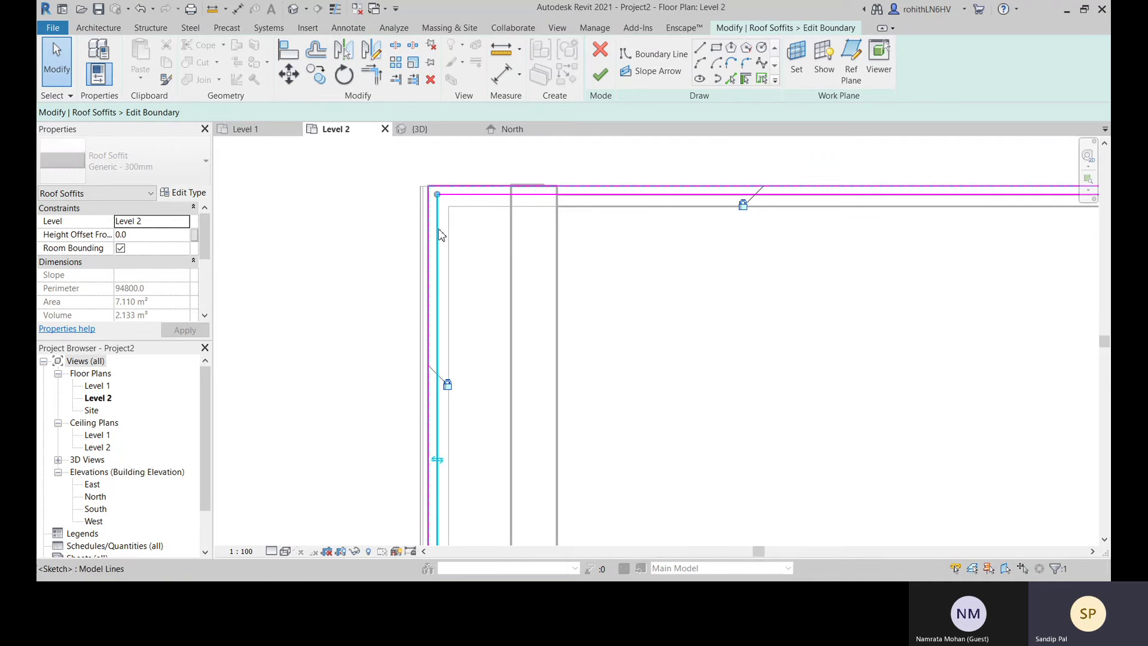
click(492, 238)
scroll(499, 249, down, 5)
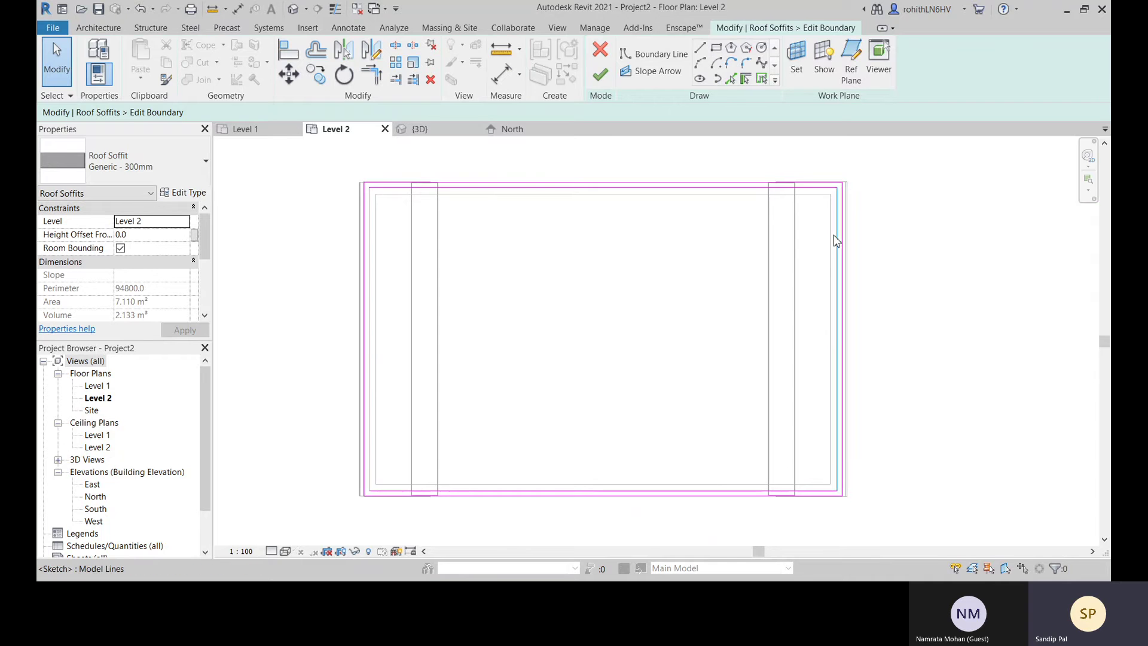
Delete the right inner vertical sketch line of the soffit boundary
scroll(835, 241, up, 2)
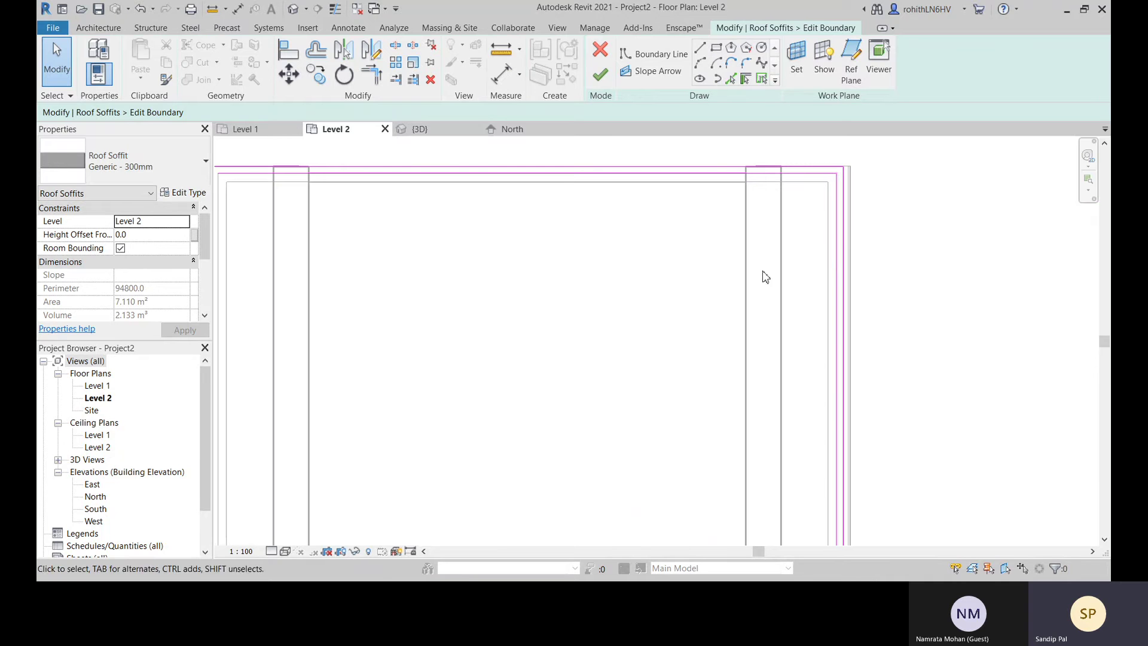
scroll(808, 285, down, 2)
click(810, 275)
click(792, 288)
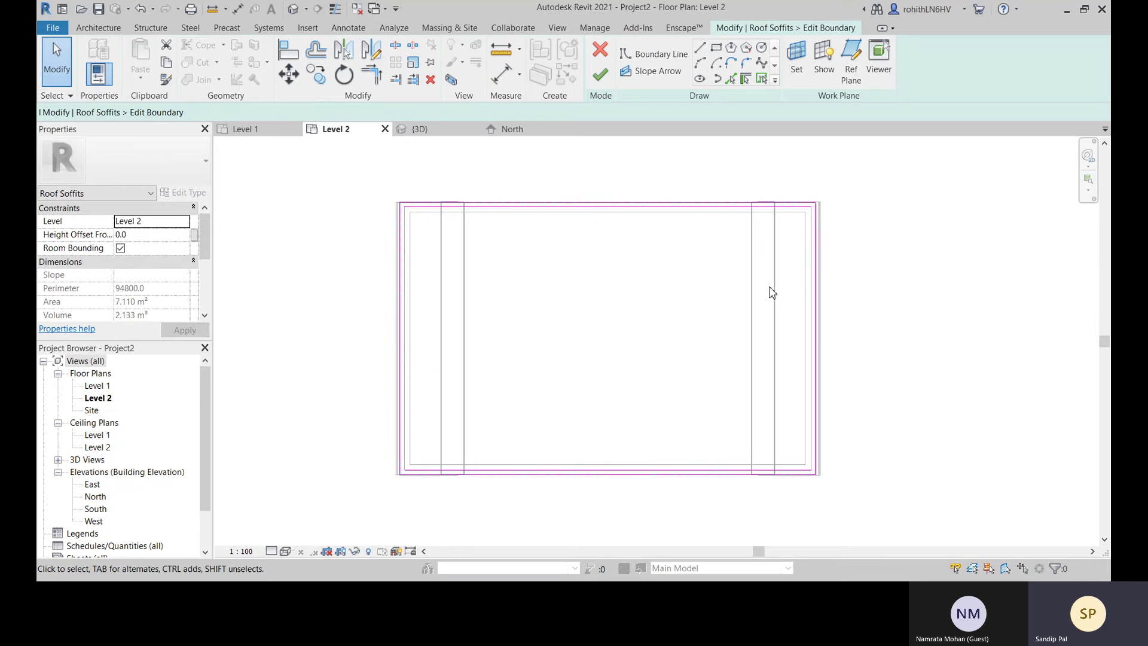
middle_drag(821, 275, 845, 297)
scroll(832, 229, up, 2)
scroll(832, 229, up, 1)
middle_drag(739, 255, 936, 236)
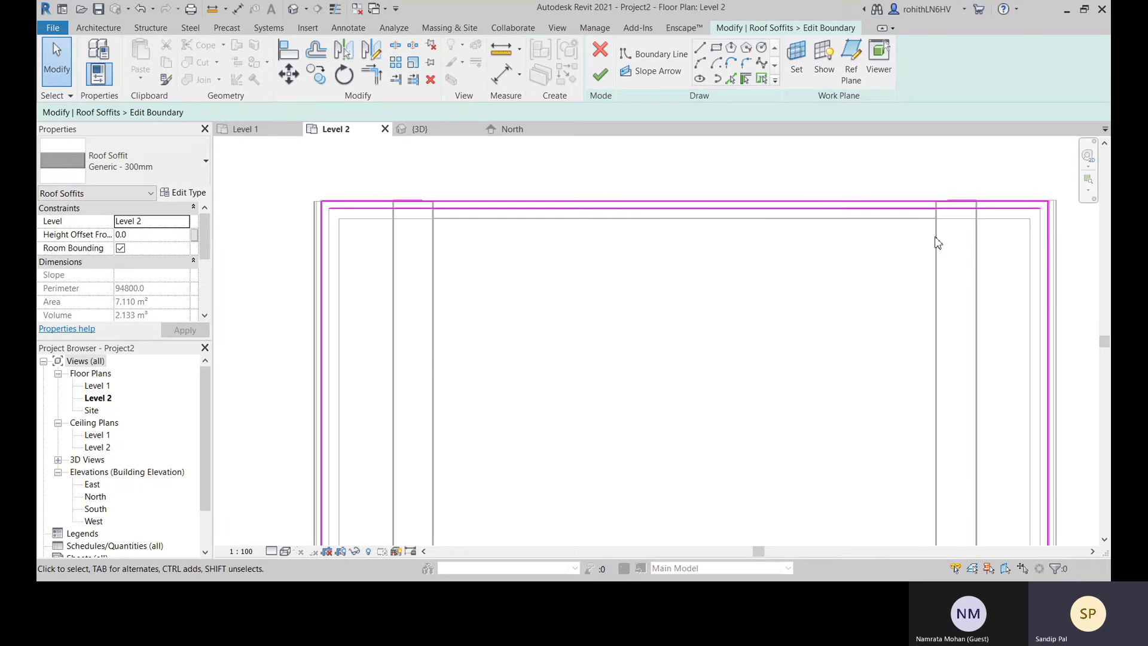
Try to join the upper inner boundary line to the left outer line with Trim/Extend to Corner
click(379, 79)
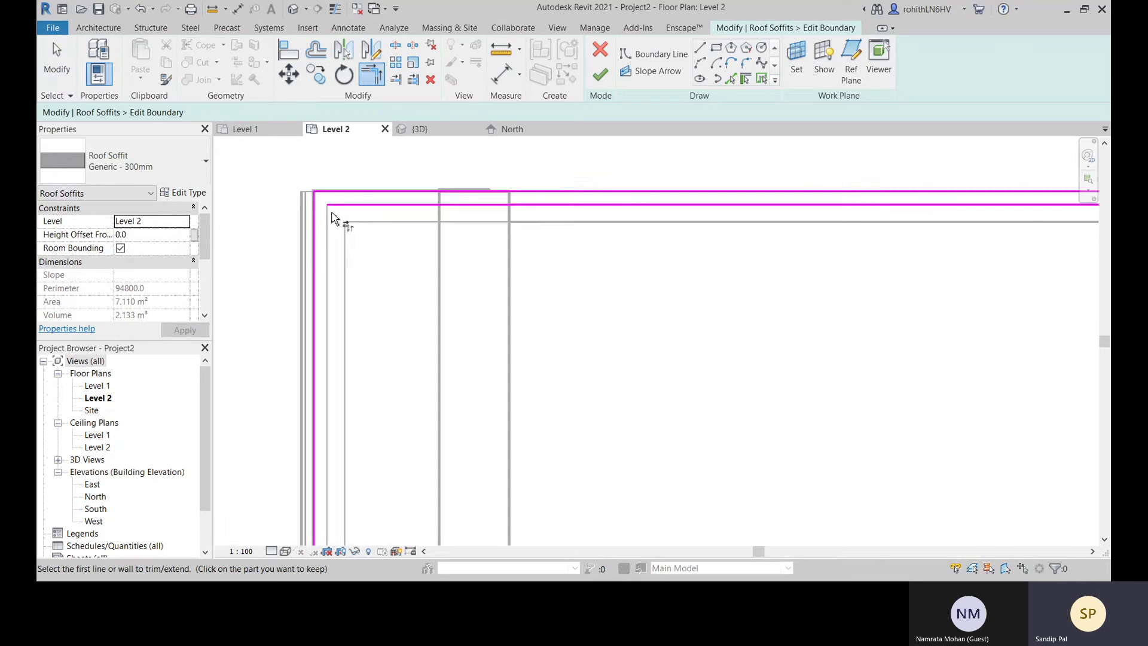
scroll(340, 215, up, 2)
click(340, 205)
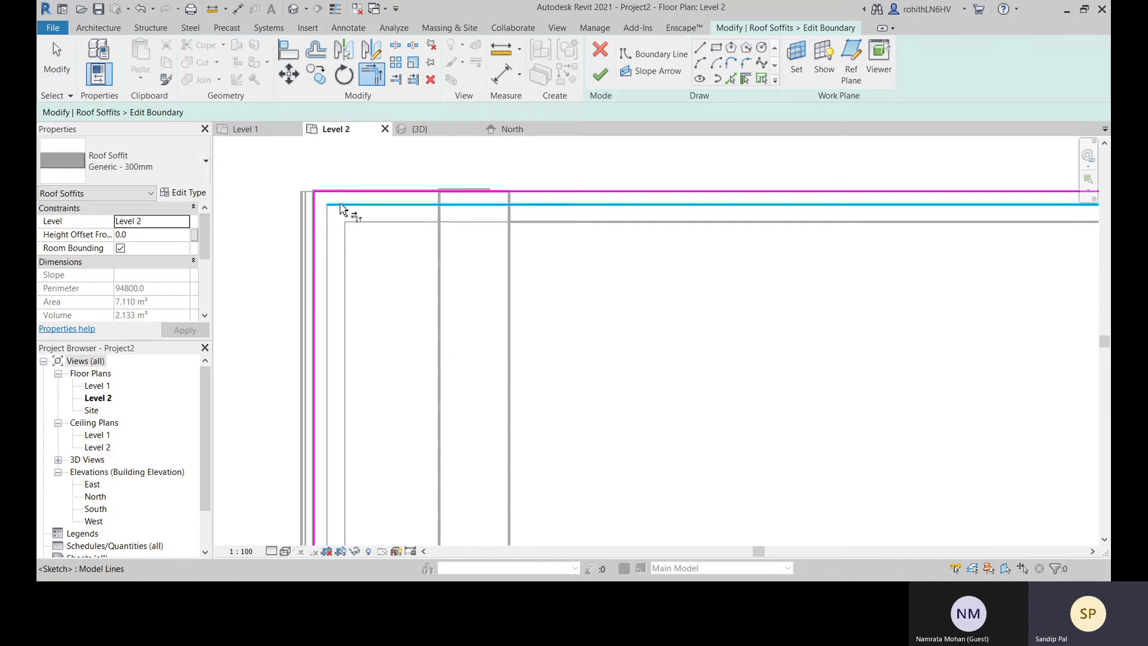
click(313, 196)
scroll(374, 213, down, 2)
scroll(820, 238, down, 2)
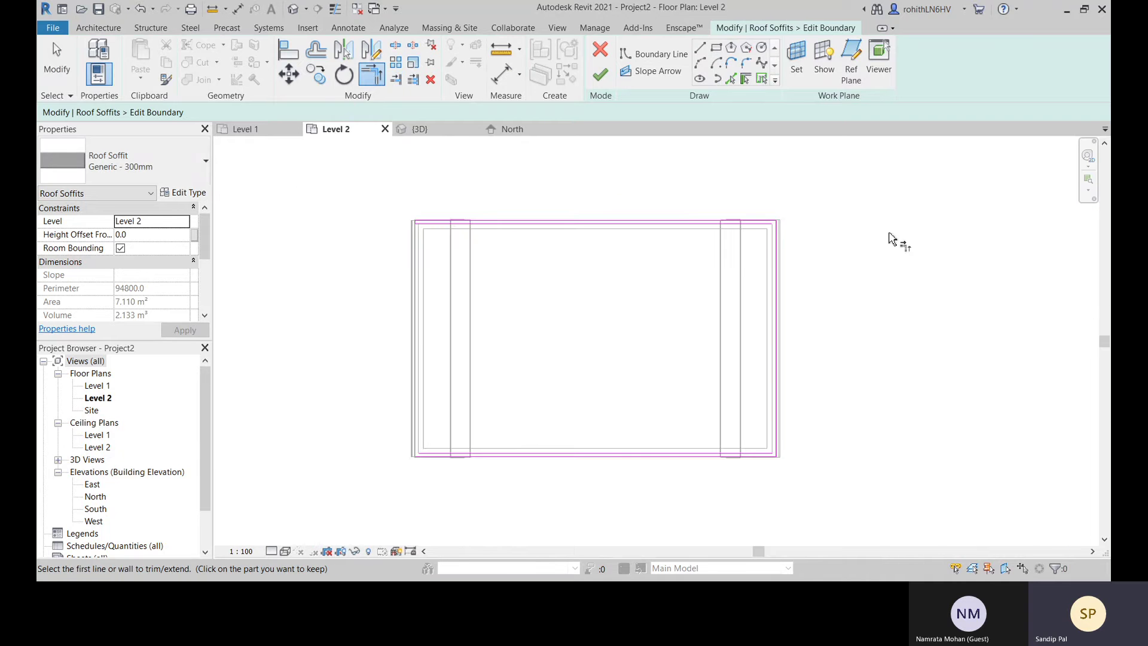
Try to join the upper inner boundary line to the right outer line with Trim/Extend to Corner, undoing and repeating the trim
scroll(814, 225, up, 3)
click(677, 234)
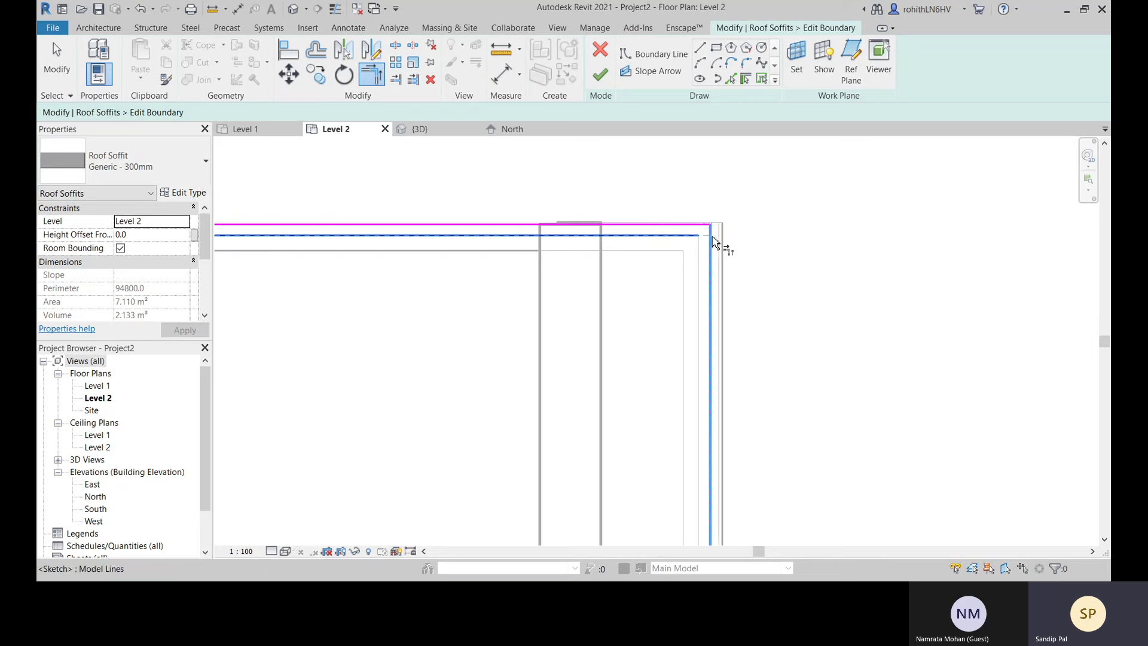
click(711, 240)
scroll(763, 266, down, 2)
scroll(743, 244, up, 2)
scroll(745, 275, up, 2)
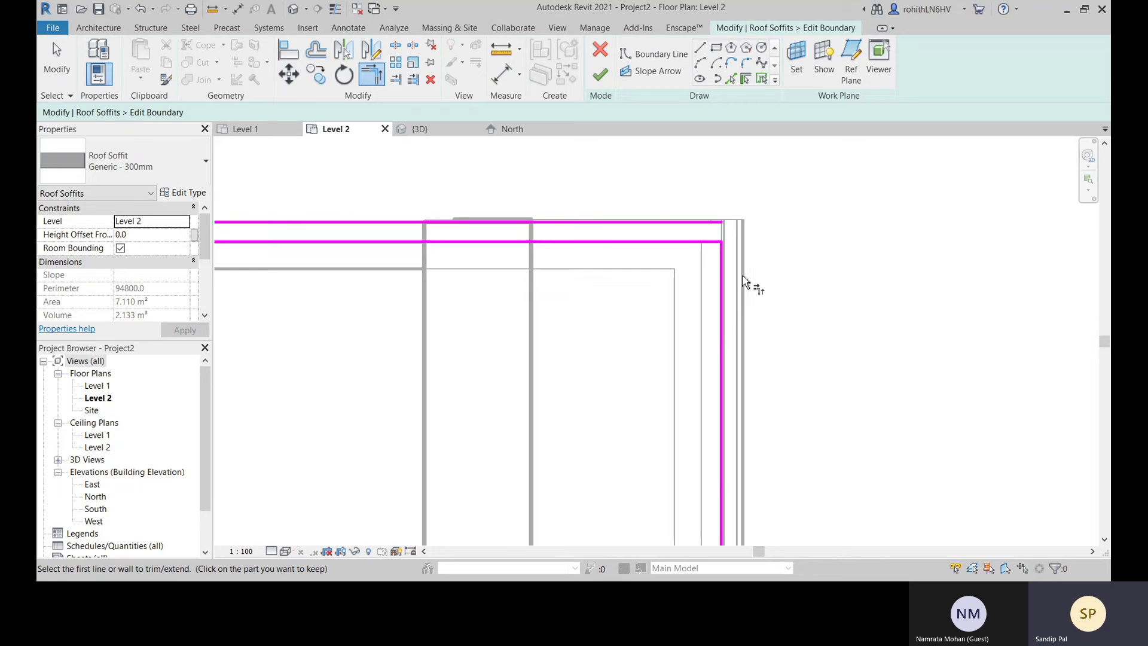
key(ctrl+z)
click(683, 235)
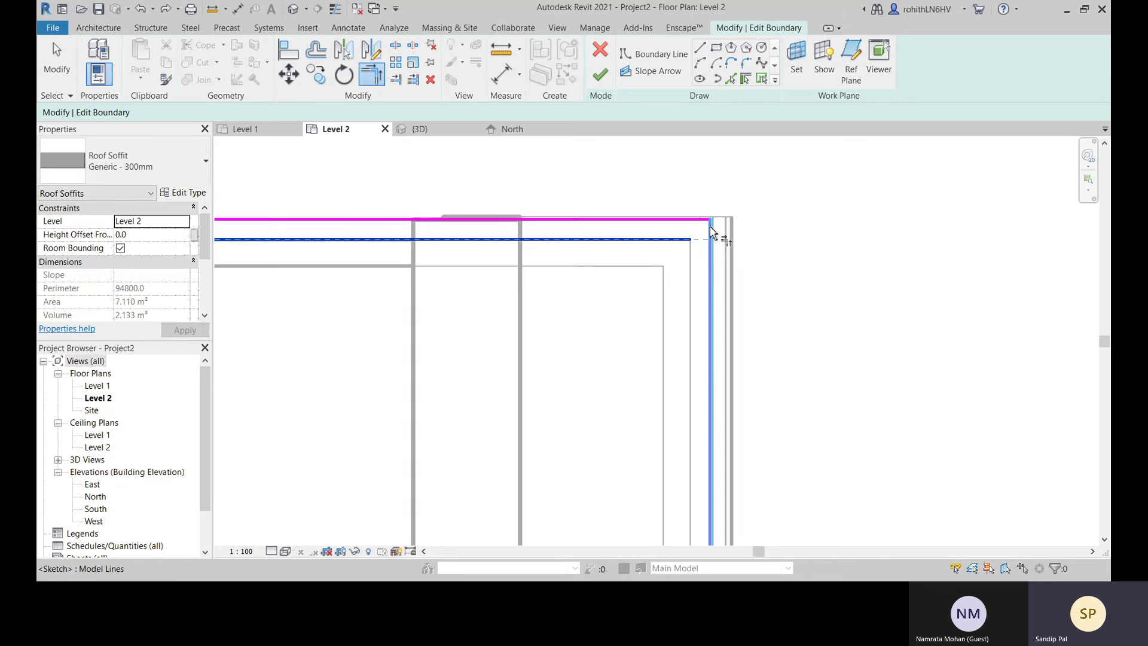
scroll(712, 236, up, 2)
click(714, 236)
scroll(738, 239, down, 4)
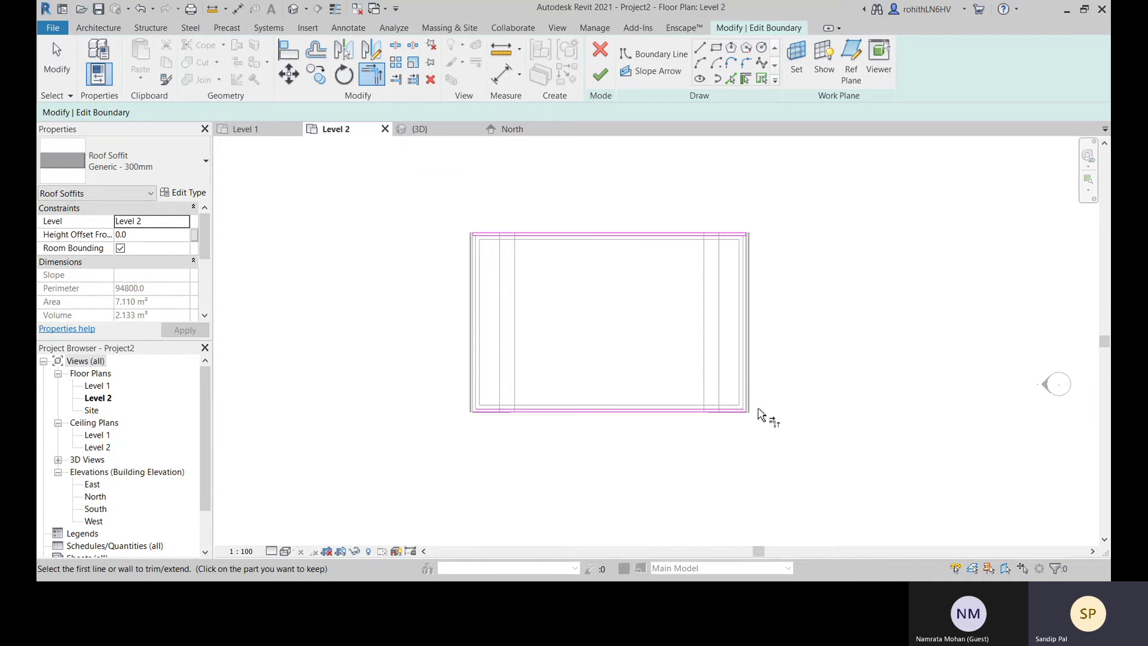
Check the lower corners of the soffit boundary and undo the corner trims
scroll(759, 418, up, 4)
scroll(804, 368, up, 4)
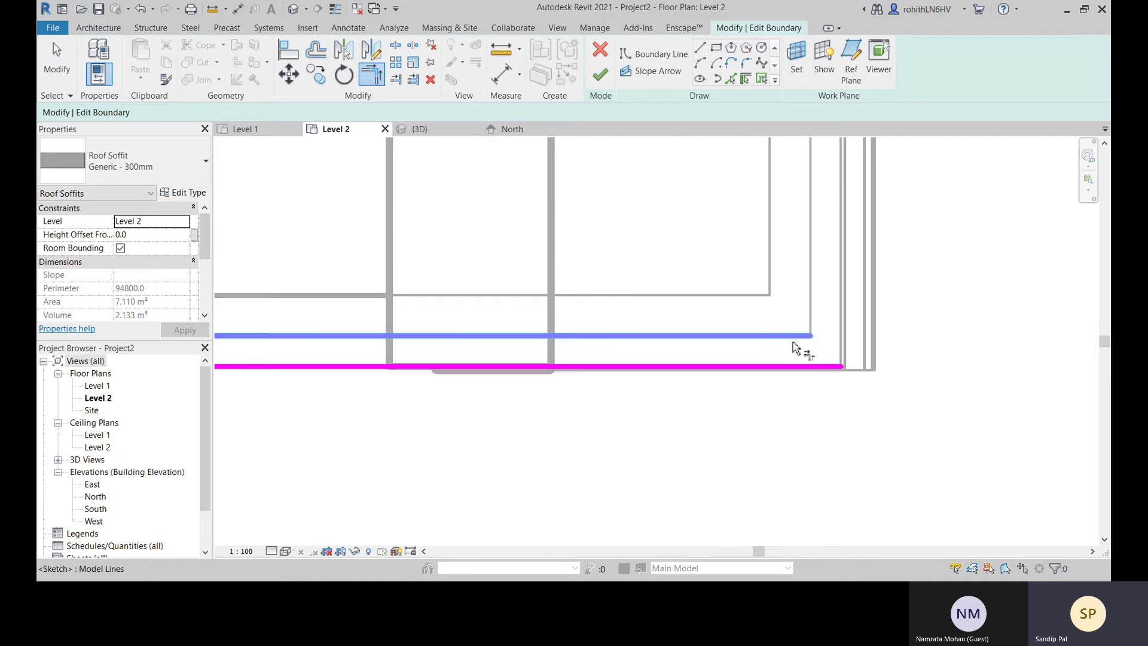
scroll(897, 349, down, 5)
scroll(747, 358, up, 6)
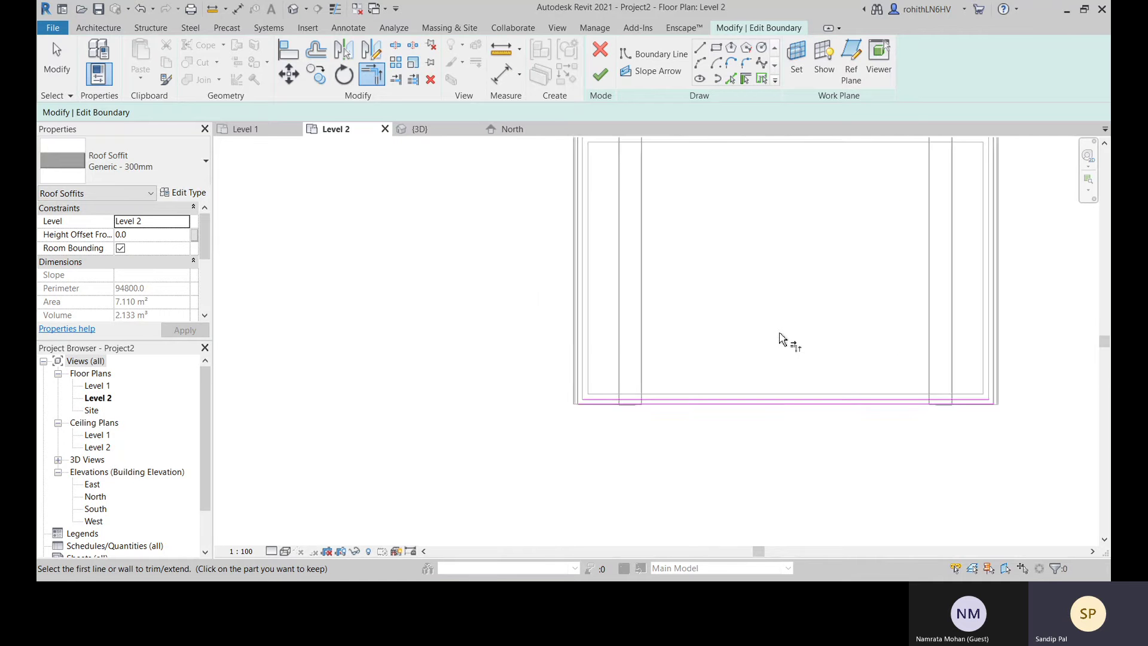
key(Escape)
scroll(585, 400, down, 5)
scroll(451, 395, up, 3)
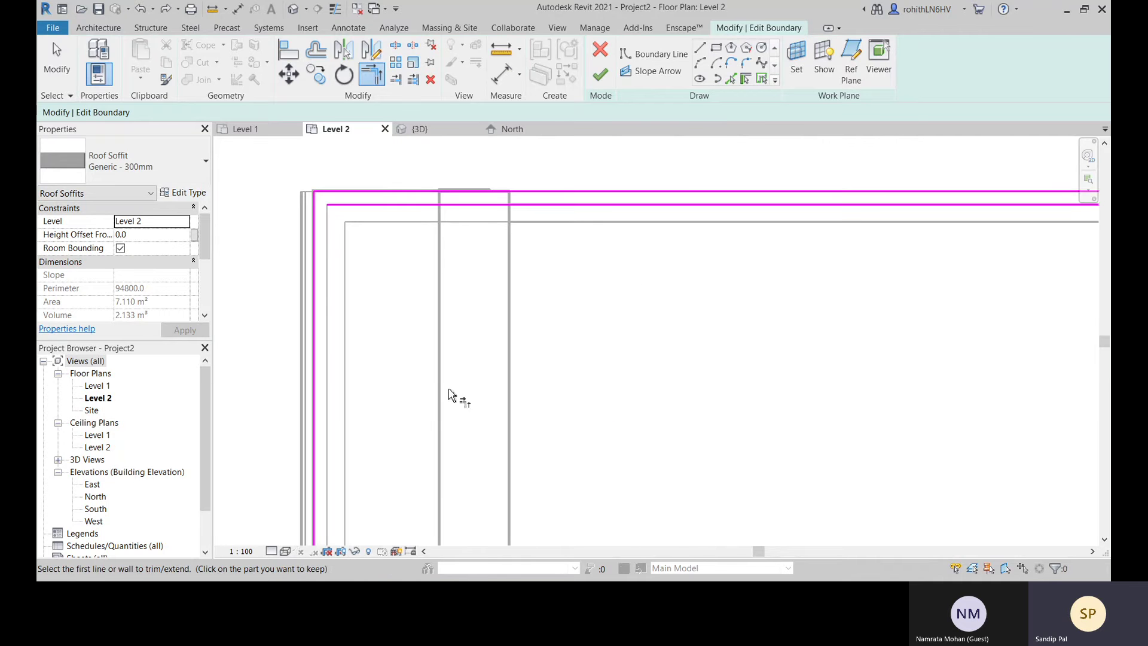
Split the left outer boundary line at the level of the upper inner line with Split Element
click(395, 46)
scroll(322, 205, up, 2)
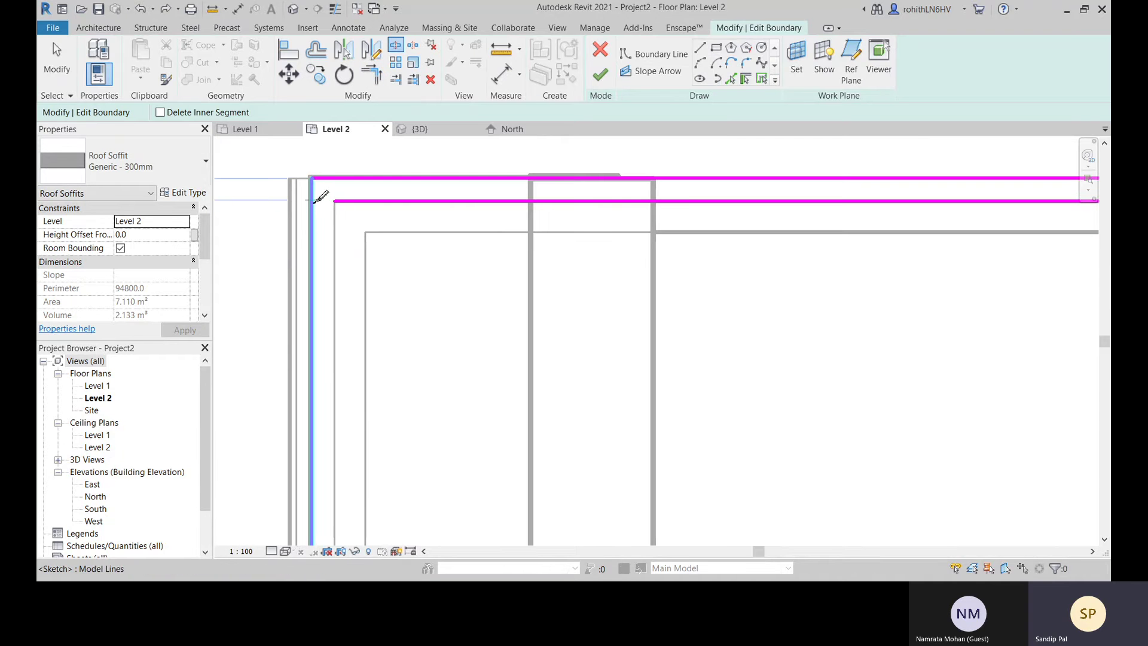
click(321, 198)
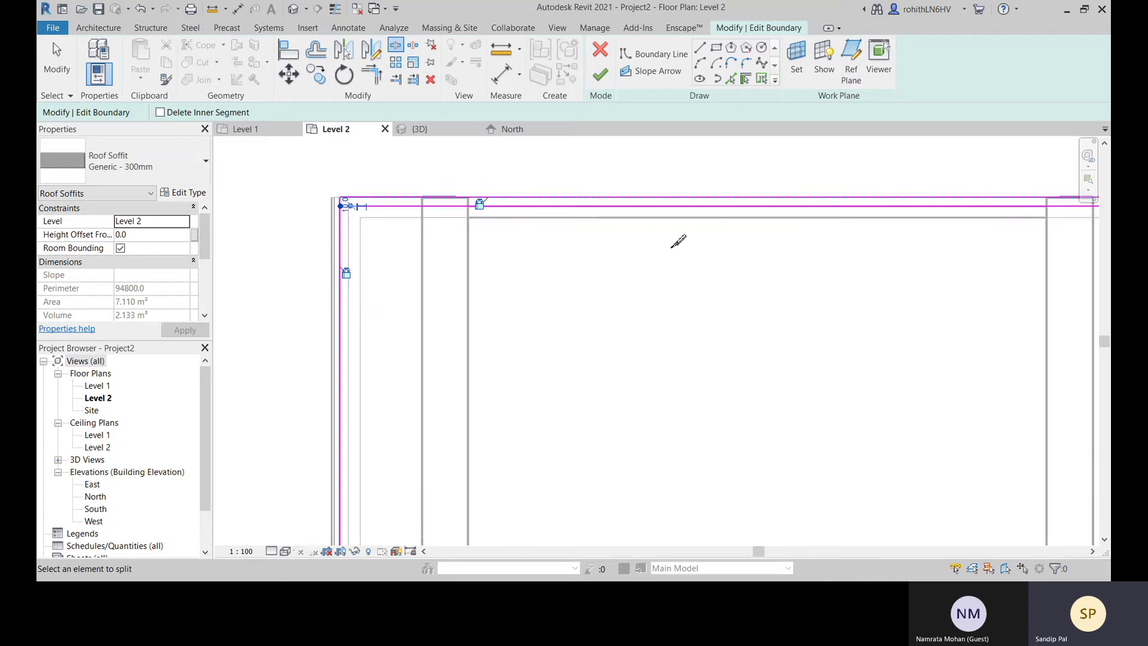
Split the right outer boundary line at the level of the upper inner line with Split Element
middle_drag(679, 243, 563, 281)
scroll(861, 214, up, 2)
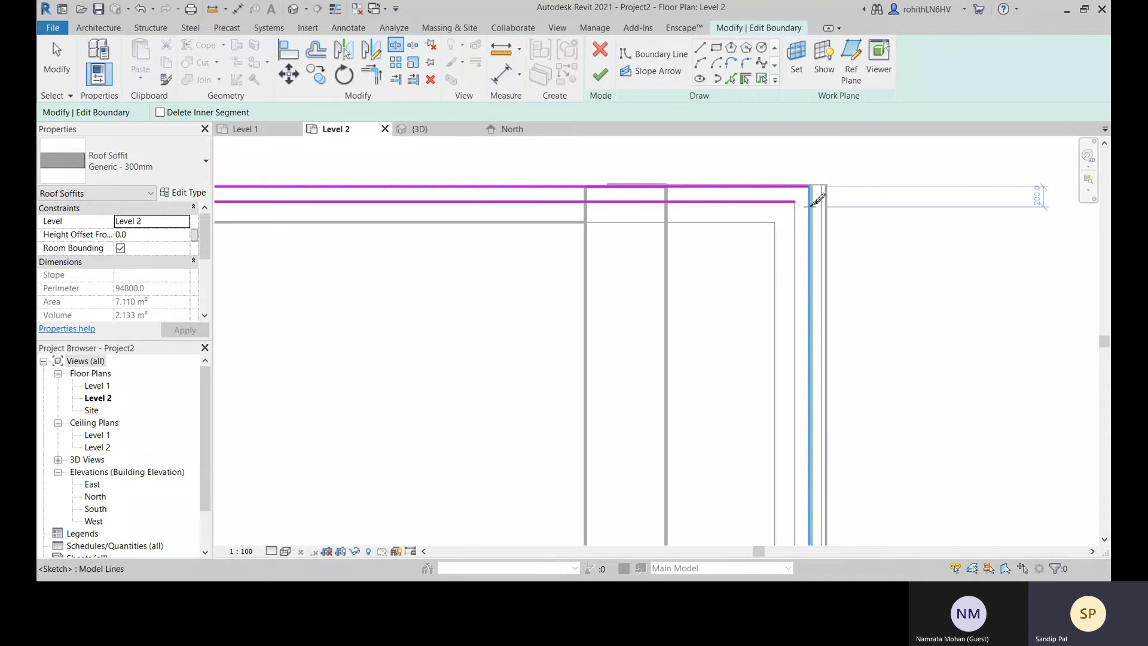
click(811, 202)
scroll(812, 202, up, 2)
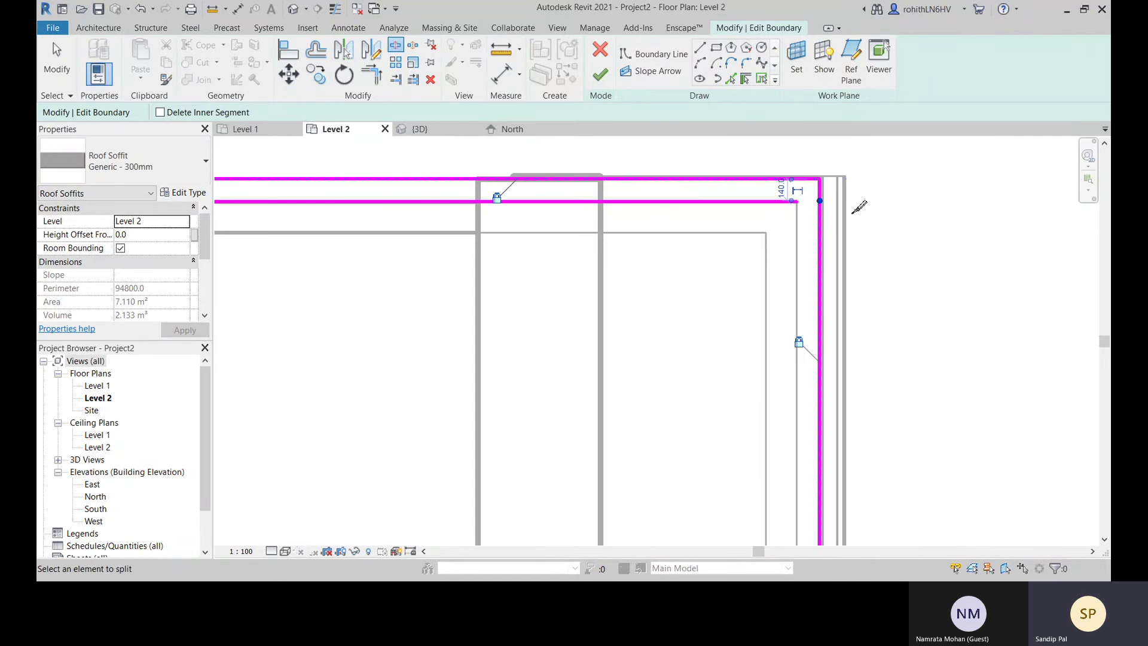
key(Escape)
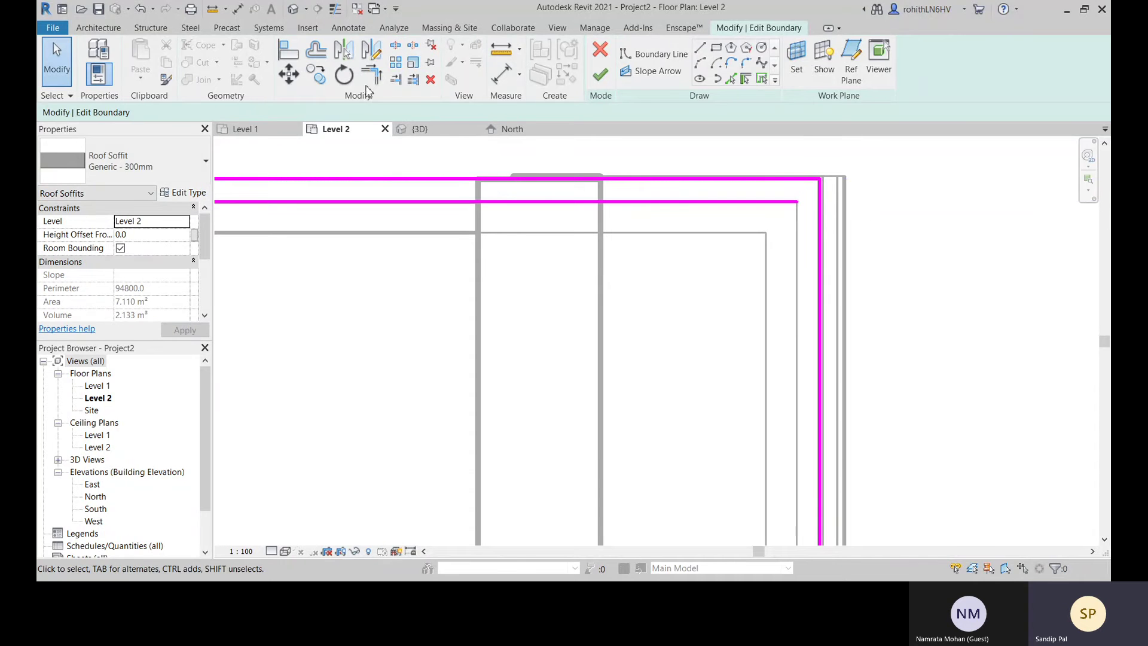
Join the upper inner boundary line to the short outer segments at both upper corners with Trim/Extend to Corner
key(t)
key(r)
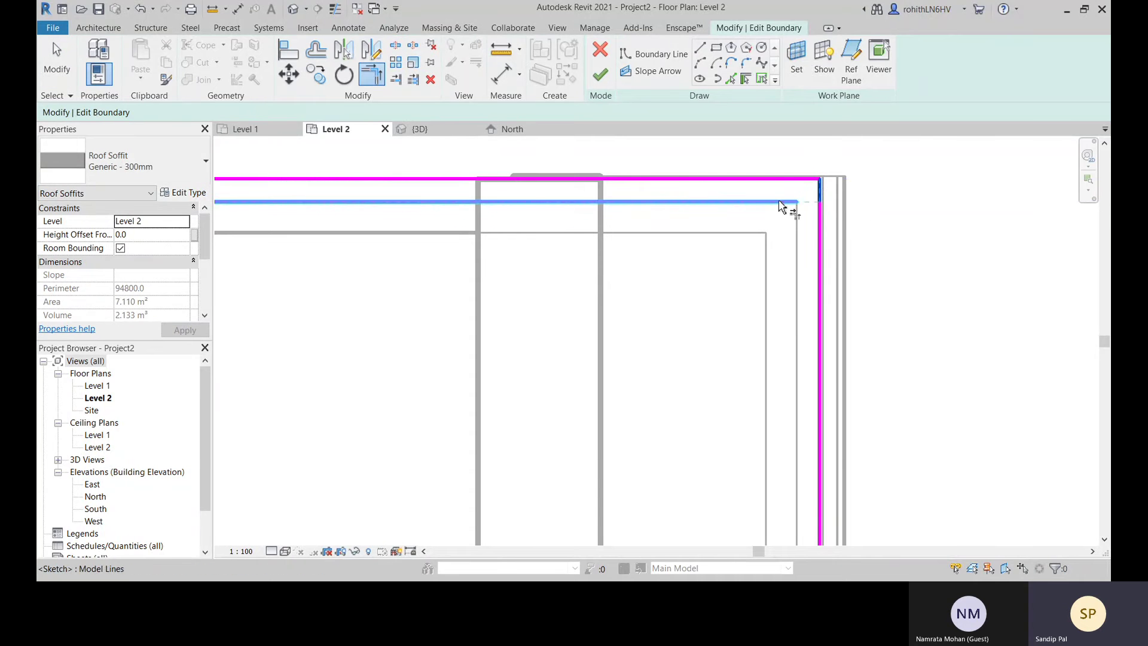
scroll(825, 226, down, 2)
middle_drag(681, 251, 1010, 261)
scroll(650, 216, up, 3)
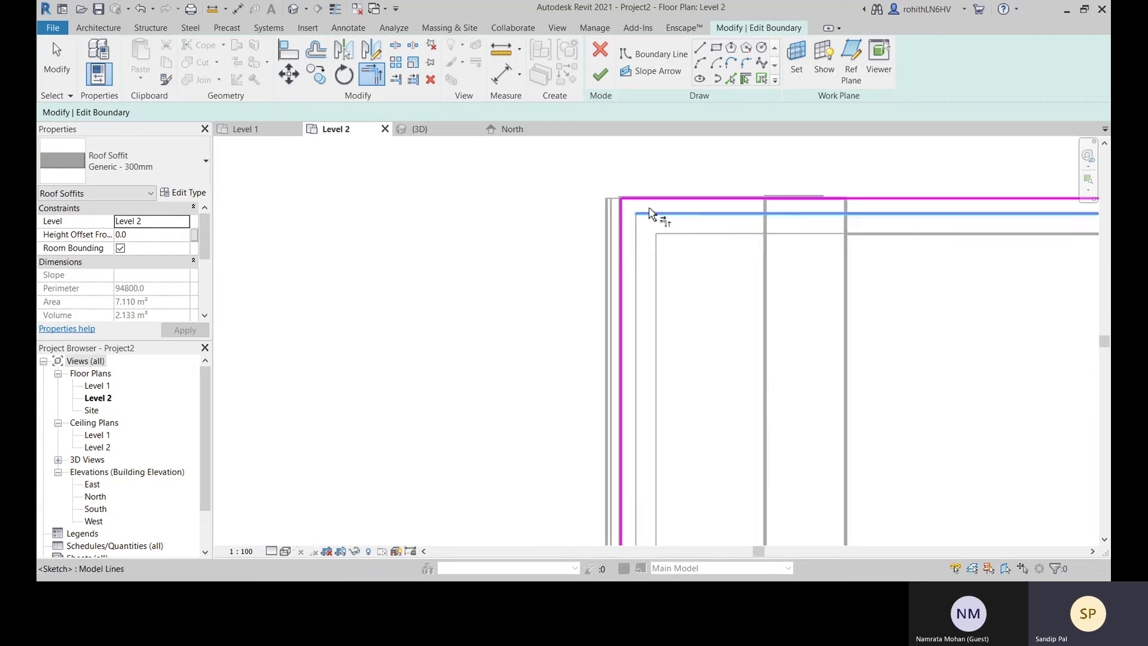
scroll(653, 221, down, 2)
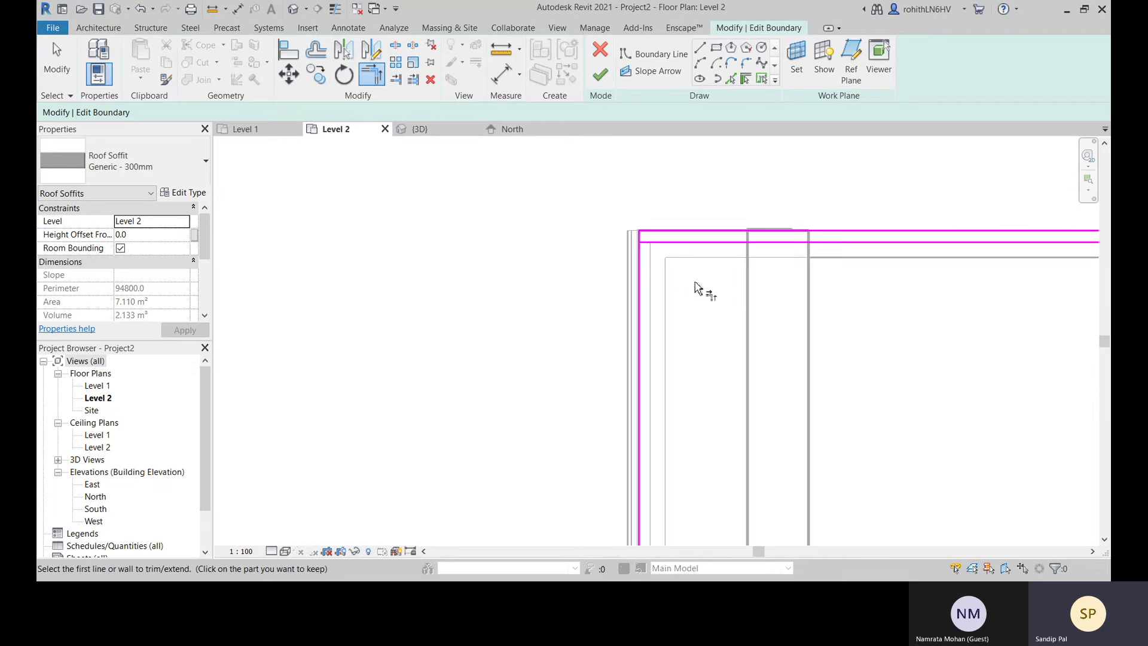
Join the lower inner boundary line to the outer side lines at both lower corners with Trim/Extend to Corner
mouse_move(697, 287)
middle_down()
mouse_move(735, 339)
mouse_move(562, 283)
mouse_move(529, 209)
middle_up()
scroll(546, 302, up, 2)
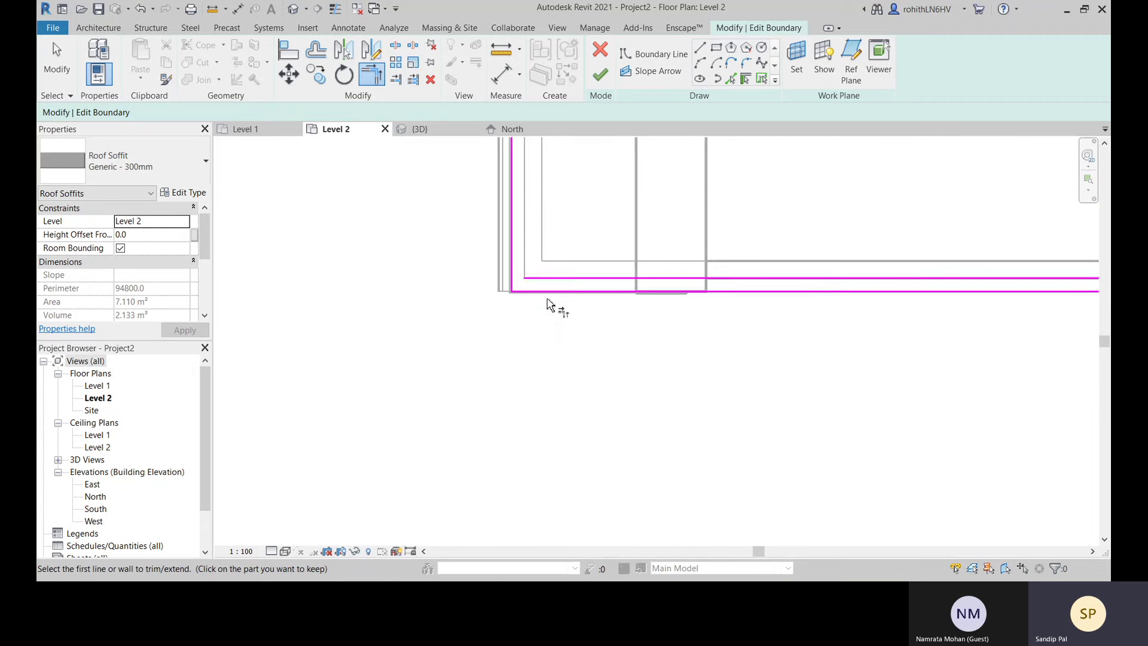
scroll(508, 302, up, 2)
click(512, 293)
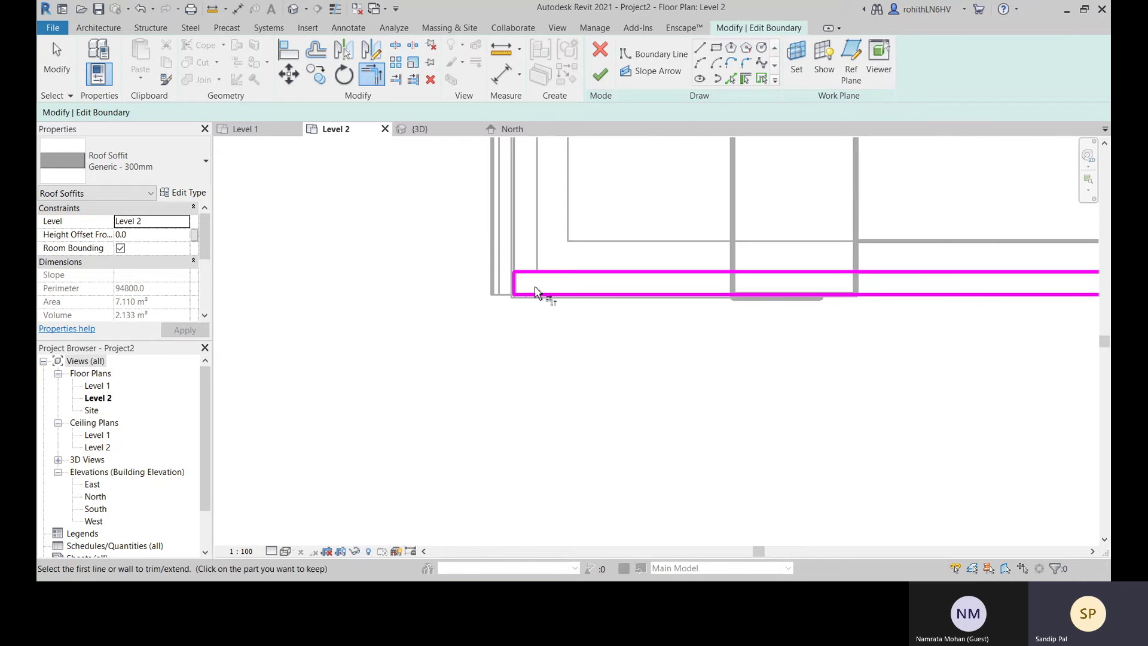
scroll(678, 289, down, 2)
middle_drag(781, 299, 368, 409)
scroll(368, 409, up, 2)
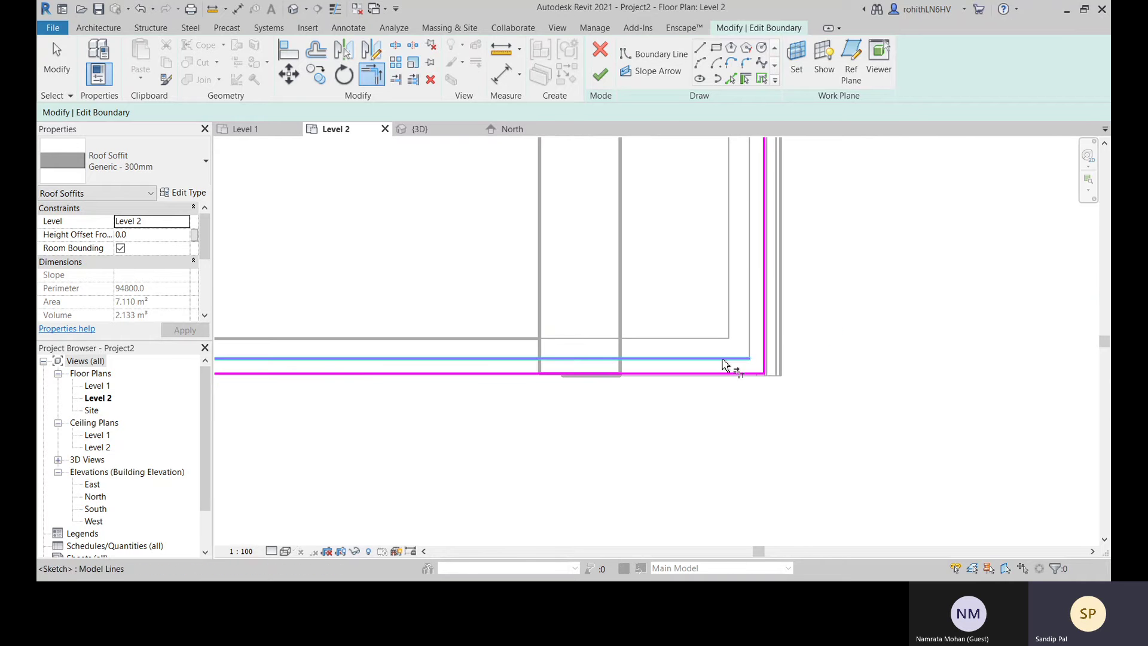
click(757, 371)
click(774, 367)
scroll(779, 377, down, 4)
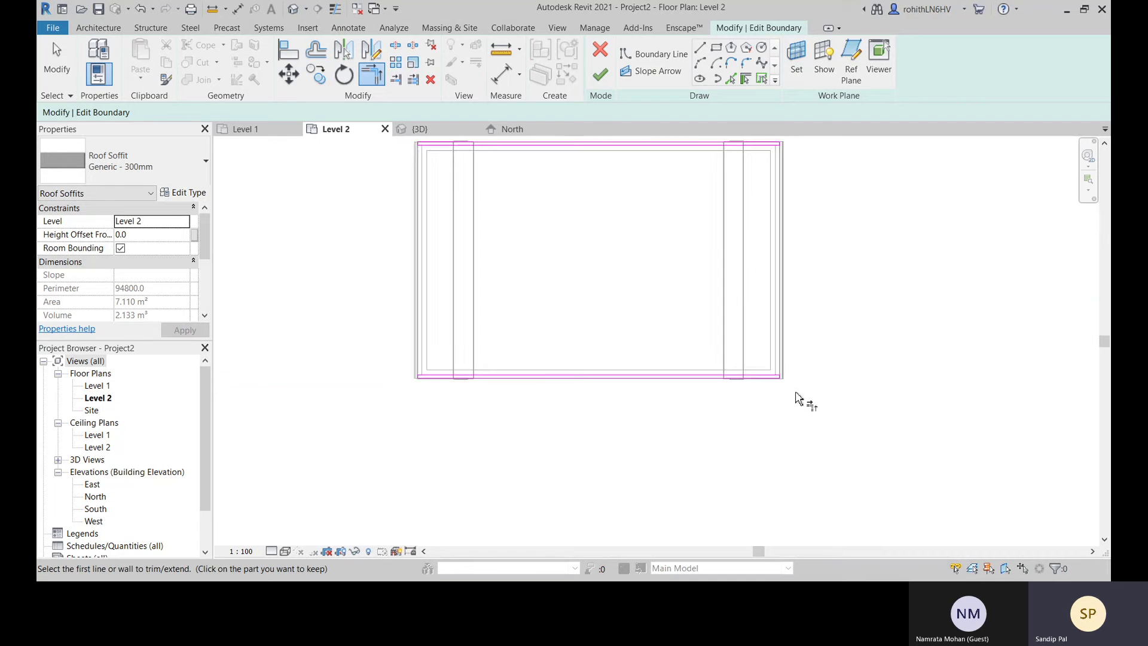
scroll(595, 321, up, 2)
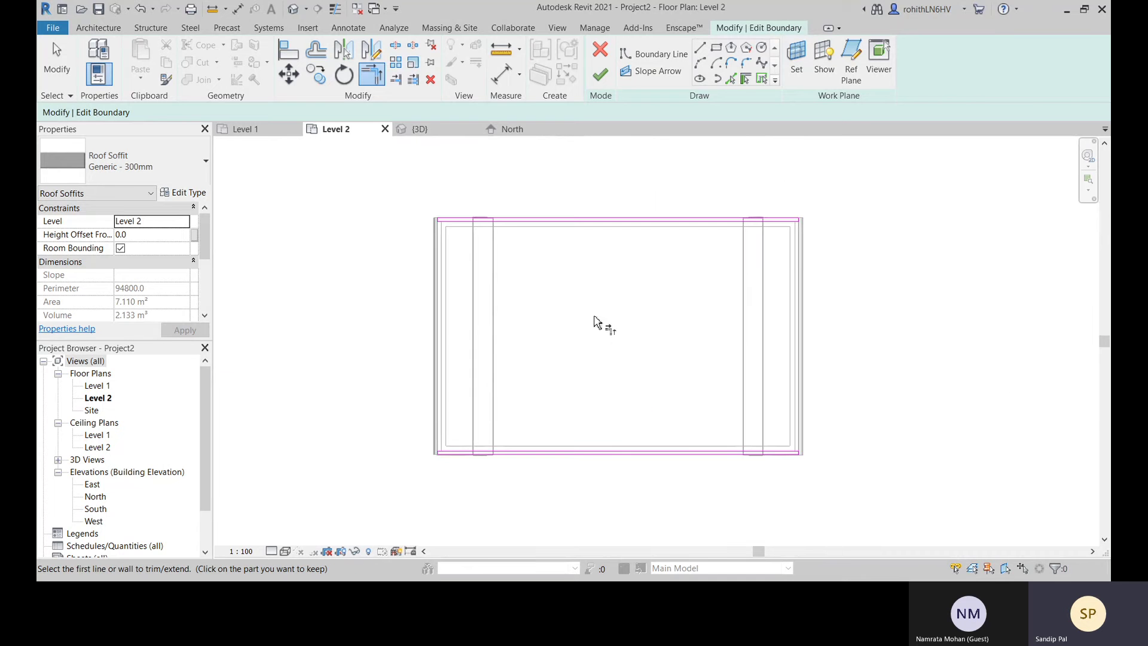
Finish the soffit boundary and inspect the resulting soffit from the gable end in the 3D view
click(601, 75)
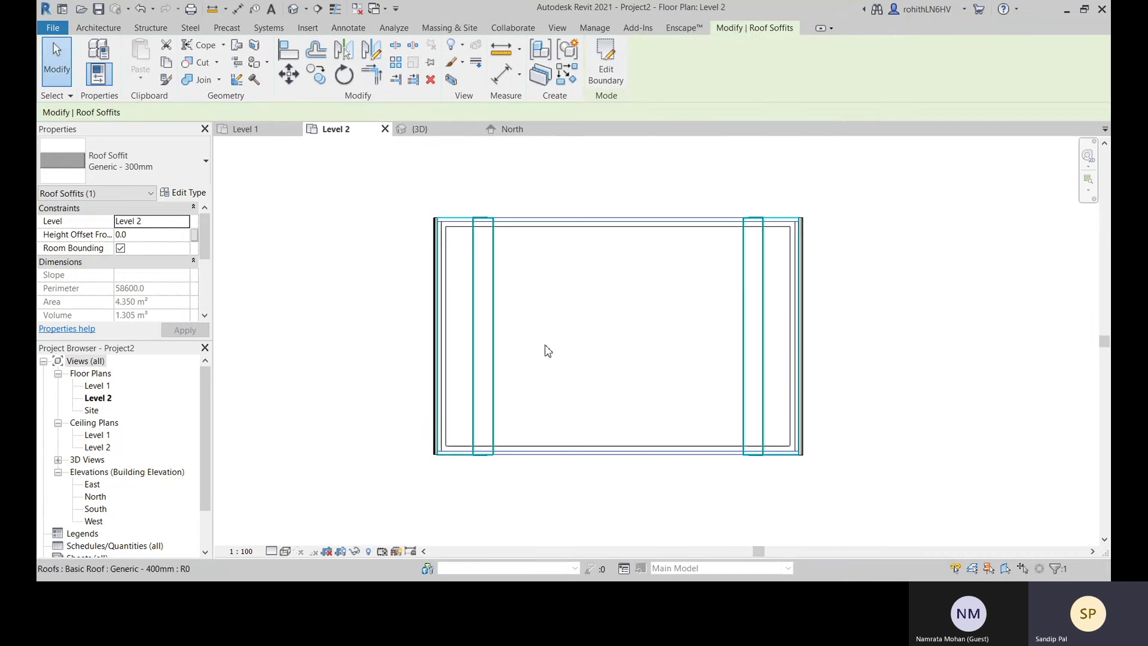
click(258, 133)
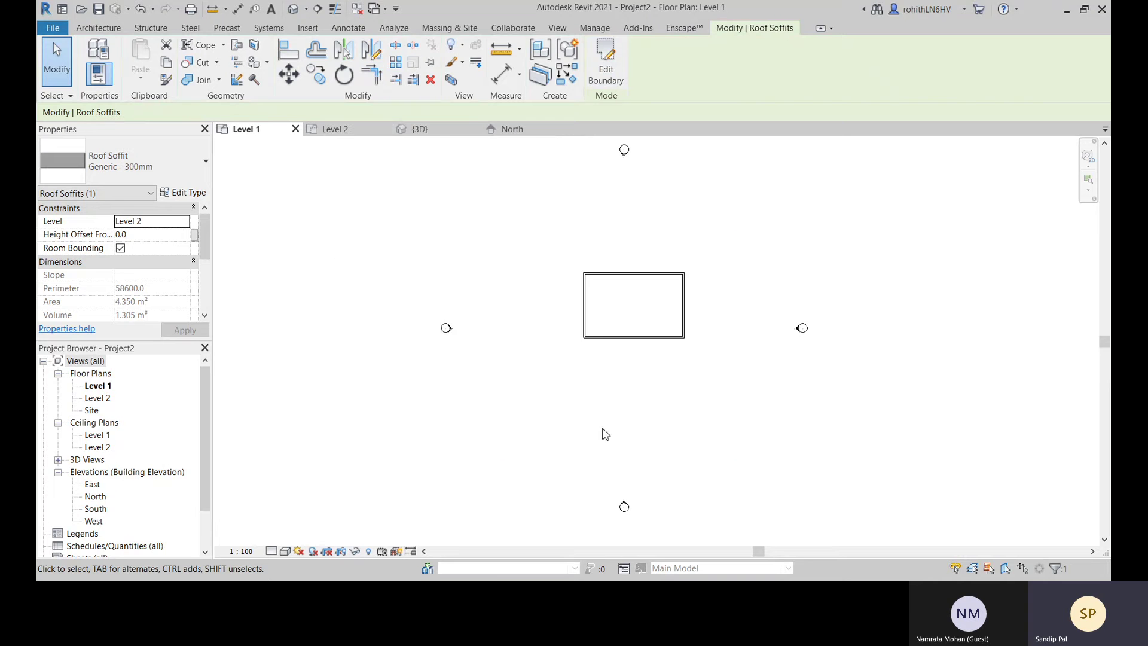
click(422, 130)
shift+middle_drag(489, 430, 382, 216)
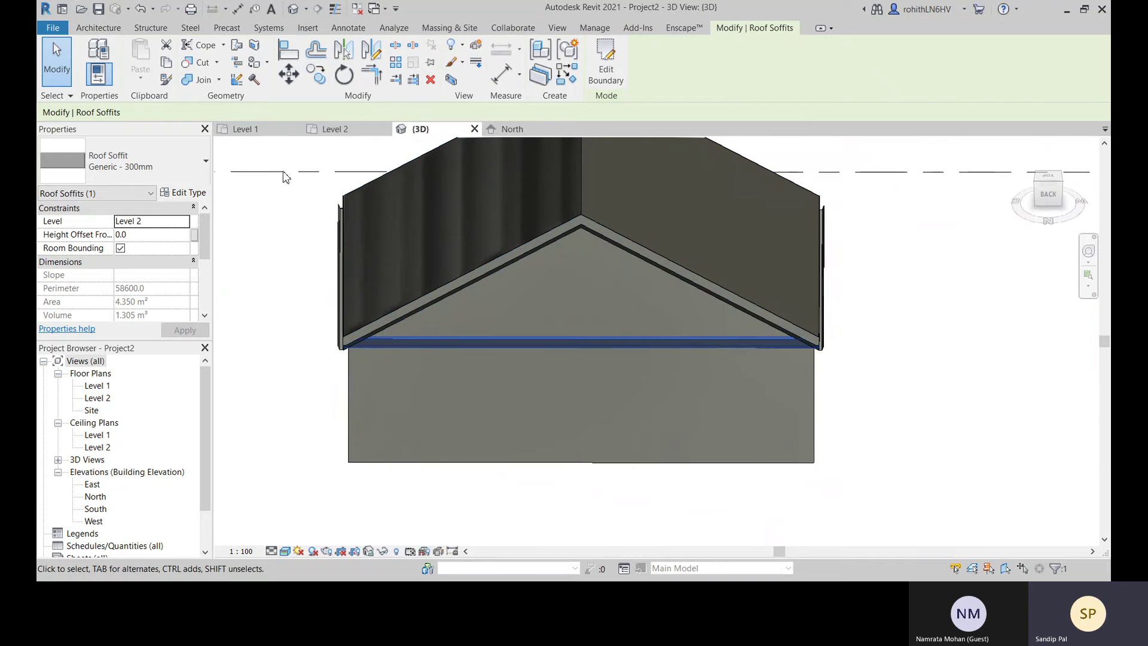
Return to the Level 2 plan and undo the finished soffit boundary with its corner trims and splits
click(338, 129)
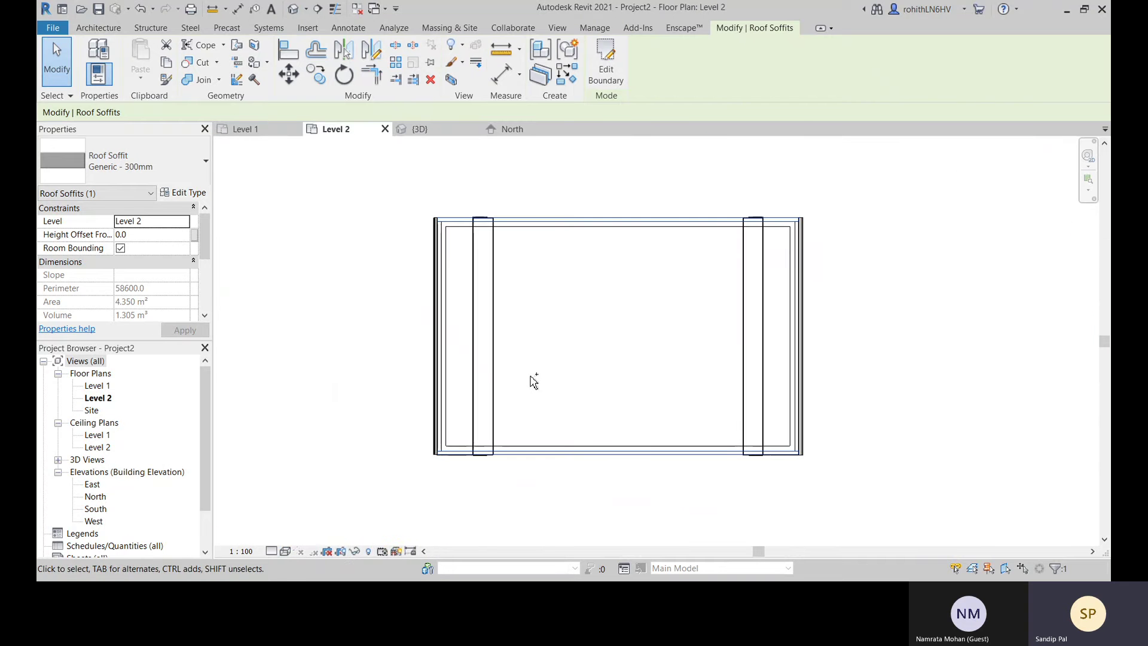
double_click(551, 370)
scroll(456, 282, up, 5)
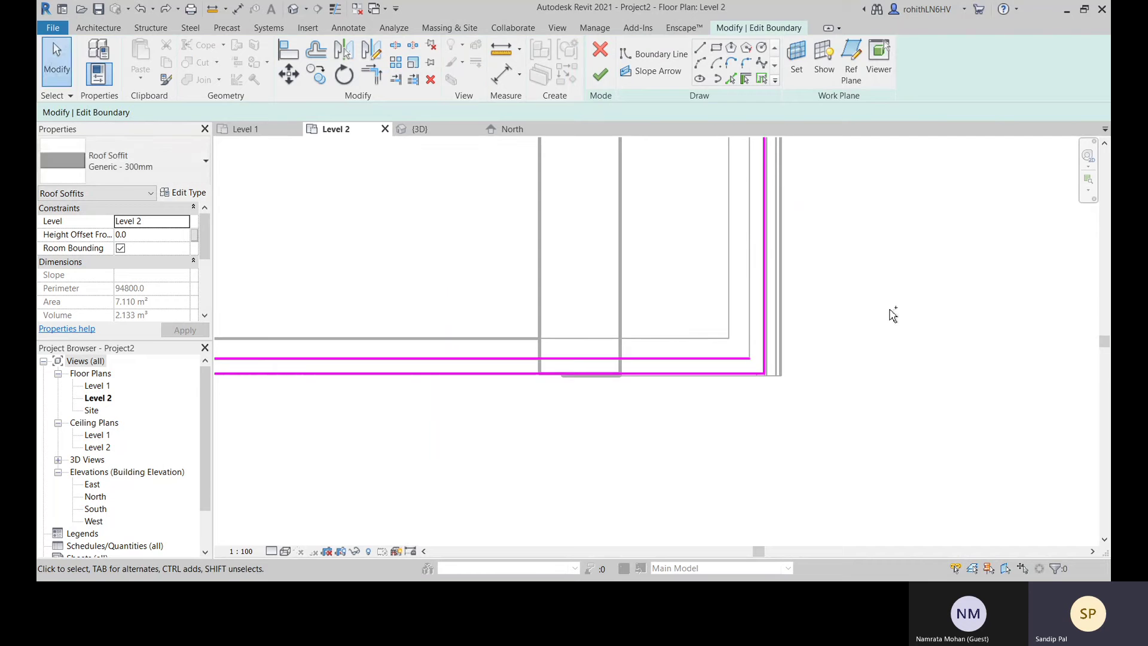
scroll(796, 358, up, 2)
scroll(682, 356, down, 3)
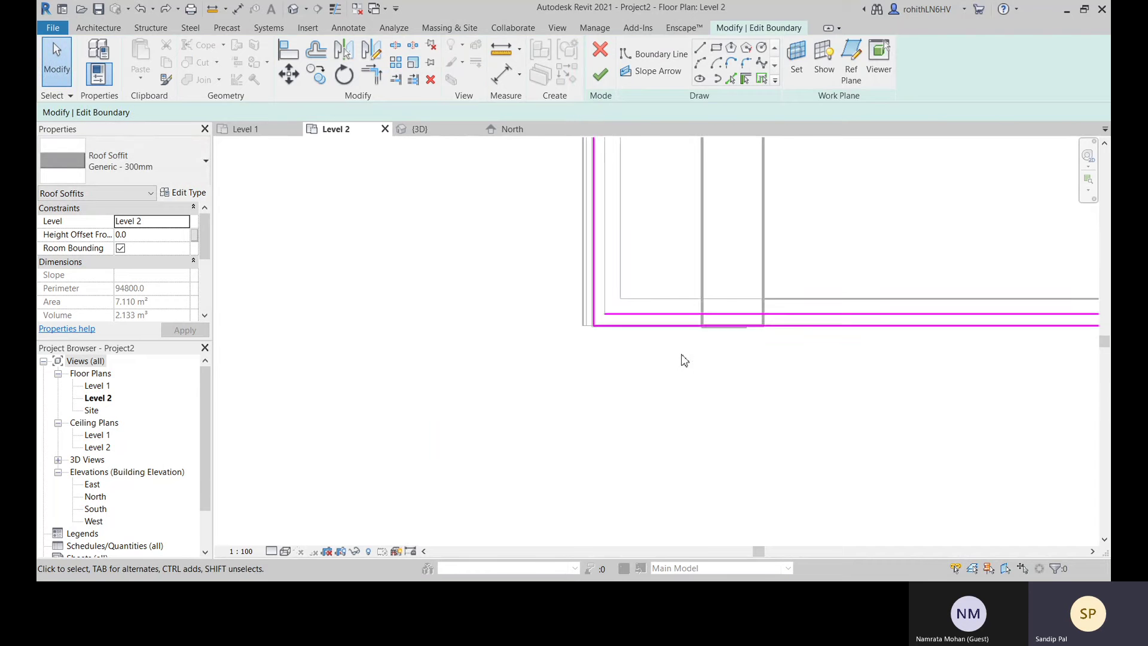
middle_drag(700, 349, 601, 572)
middle_drag(550, 323, 548, 307)
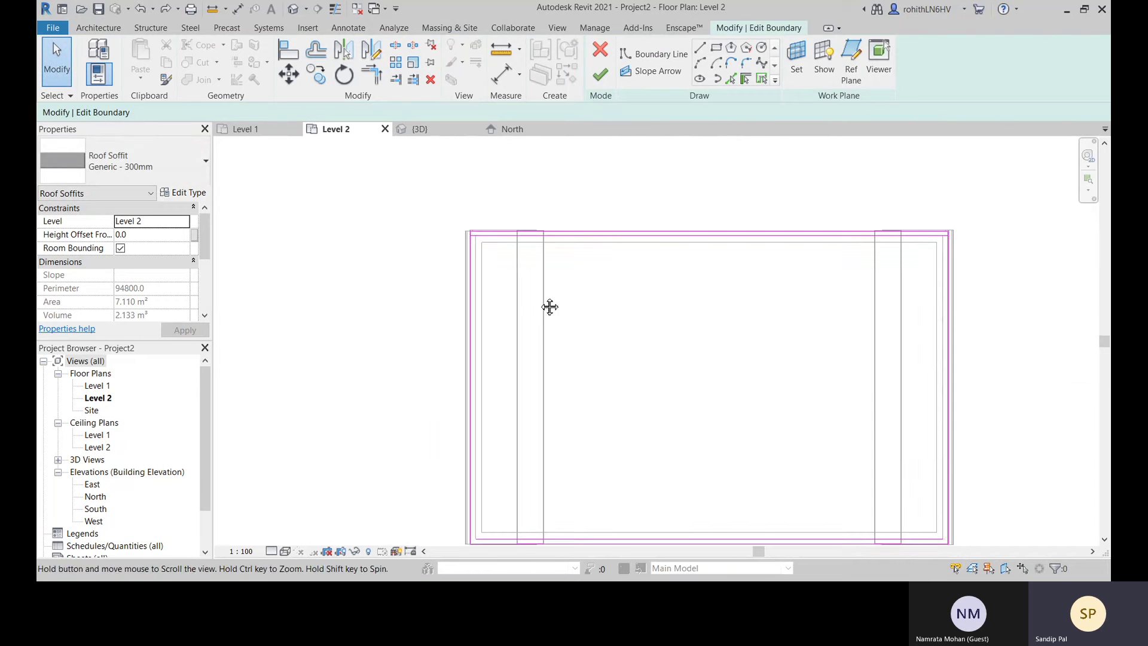
scroll(561, 333, up, 5)
scroll(574, 328, down, 5)
scroll(589, 327, up, 5)
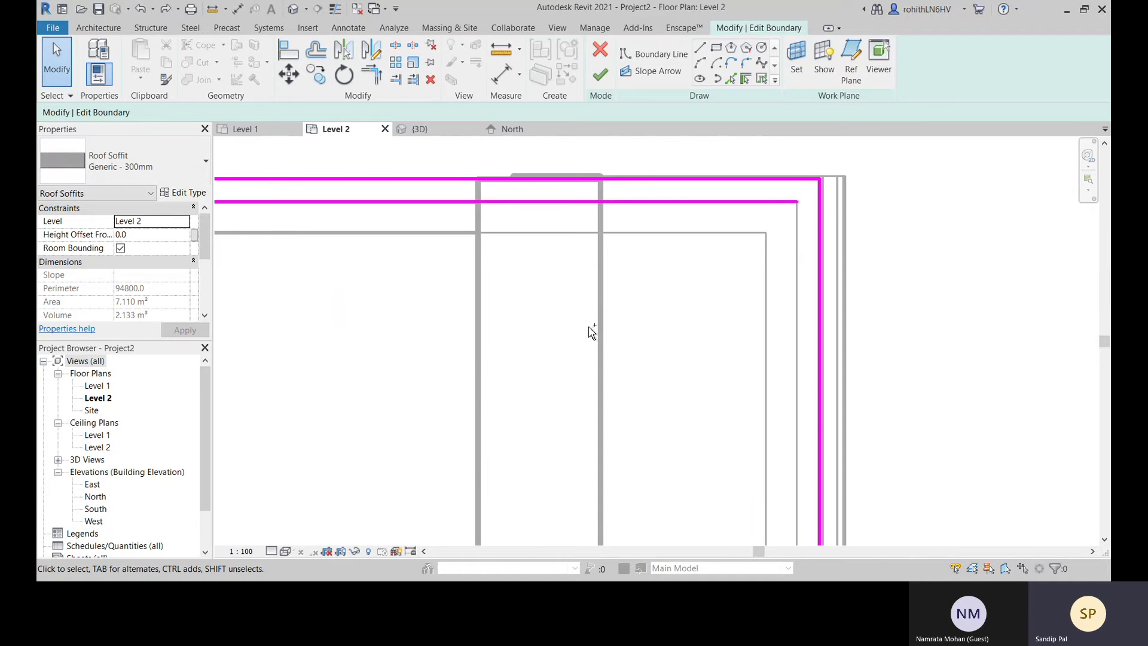
scroll(797, 293, down, 2)
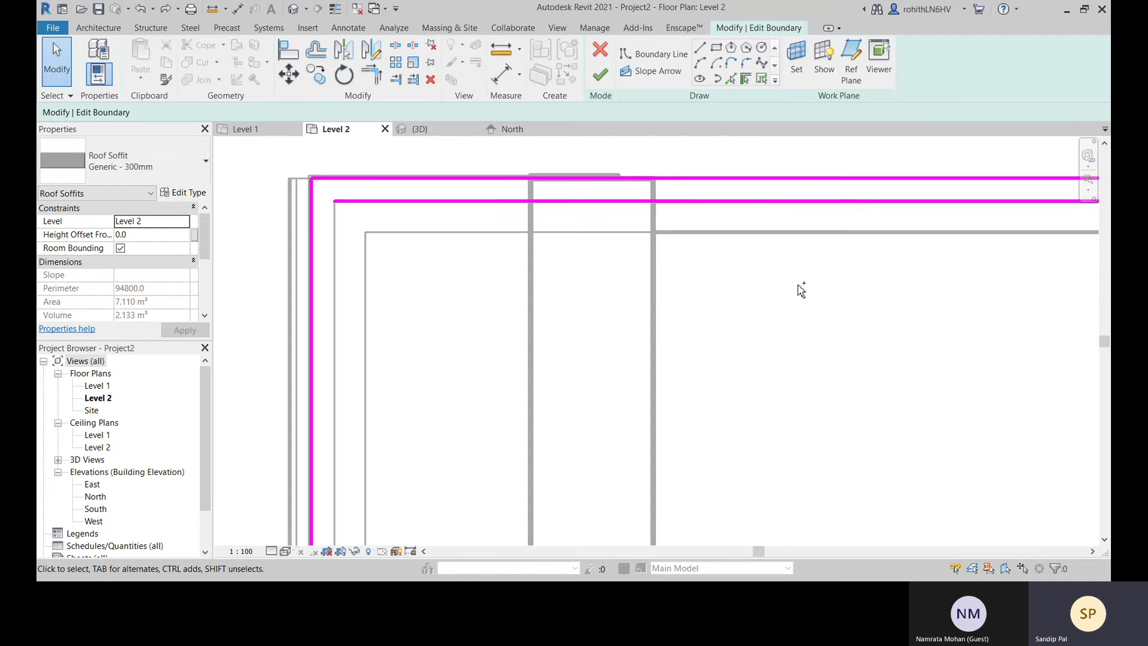
scroll(783, 293, down, 3)
key(ctrl+z)
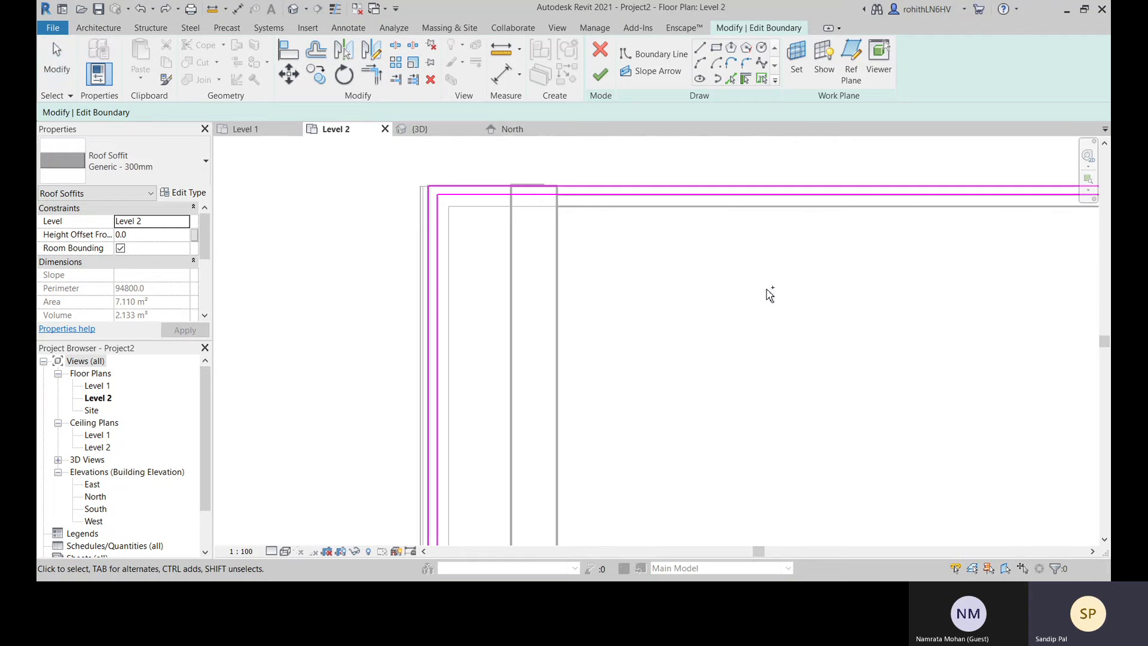
Delete the upper and lower inner horizontal lines of the soffit boundary
click(470, 199)
middle_drag(484, 280, 310, 292)
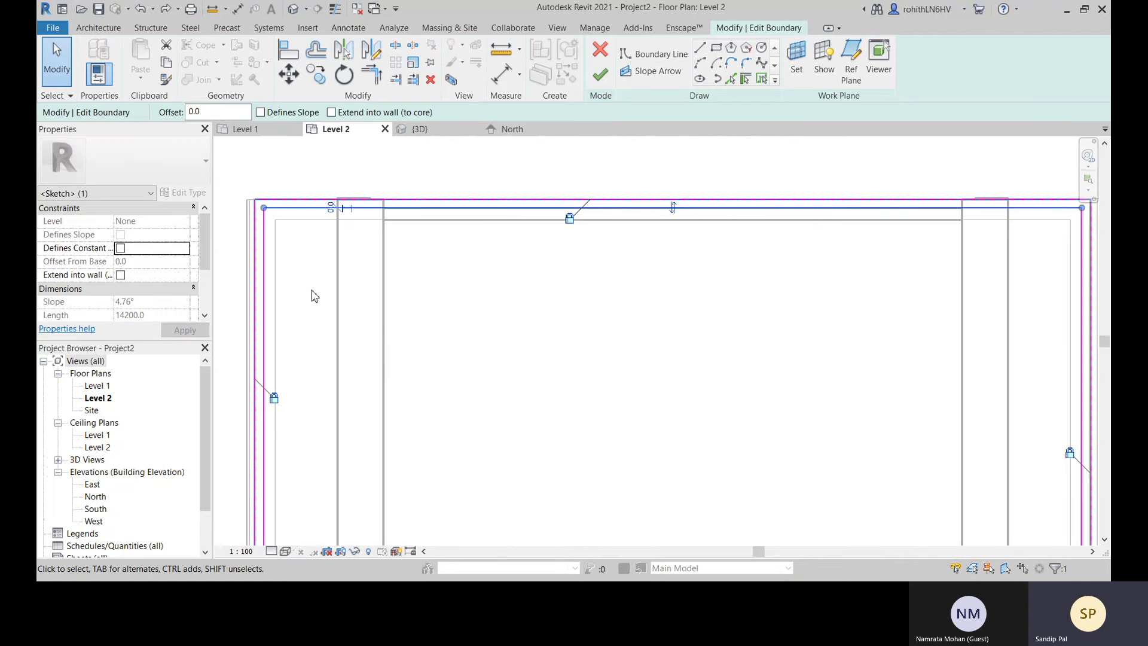
click(312, 293)
scroll(633, 291, down, 2)
middle_drag(758, 520, 700, 369)
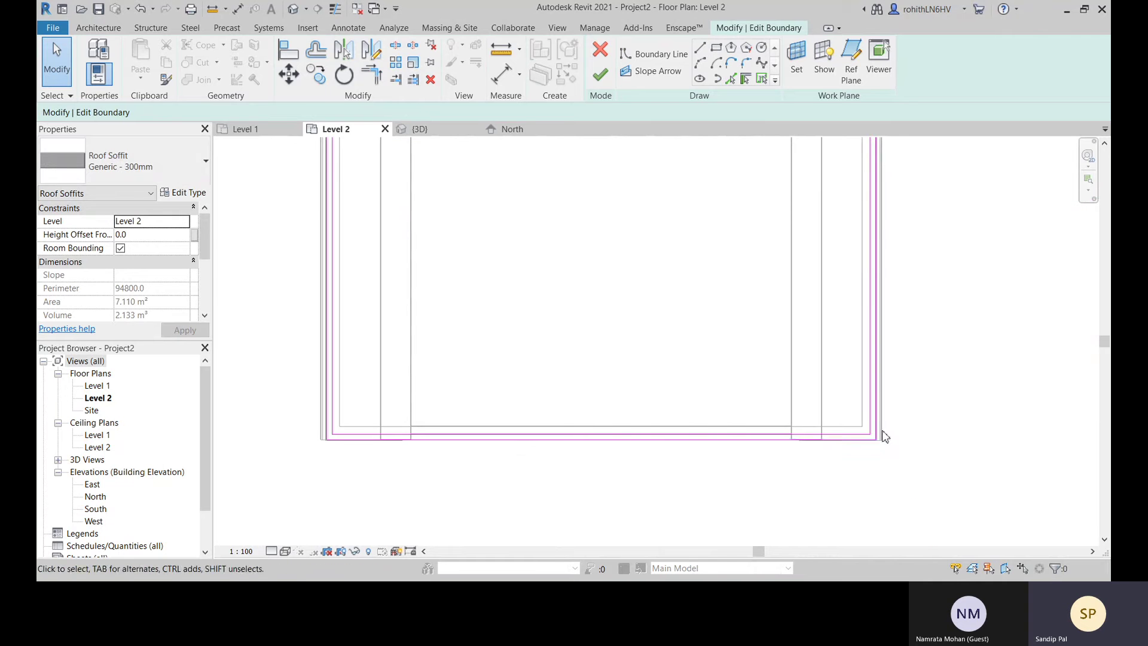
mouse_move(825, 407)
middle_down()
mouse_move(828, 556)
mouse_move(746, 495)
middle_up()
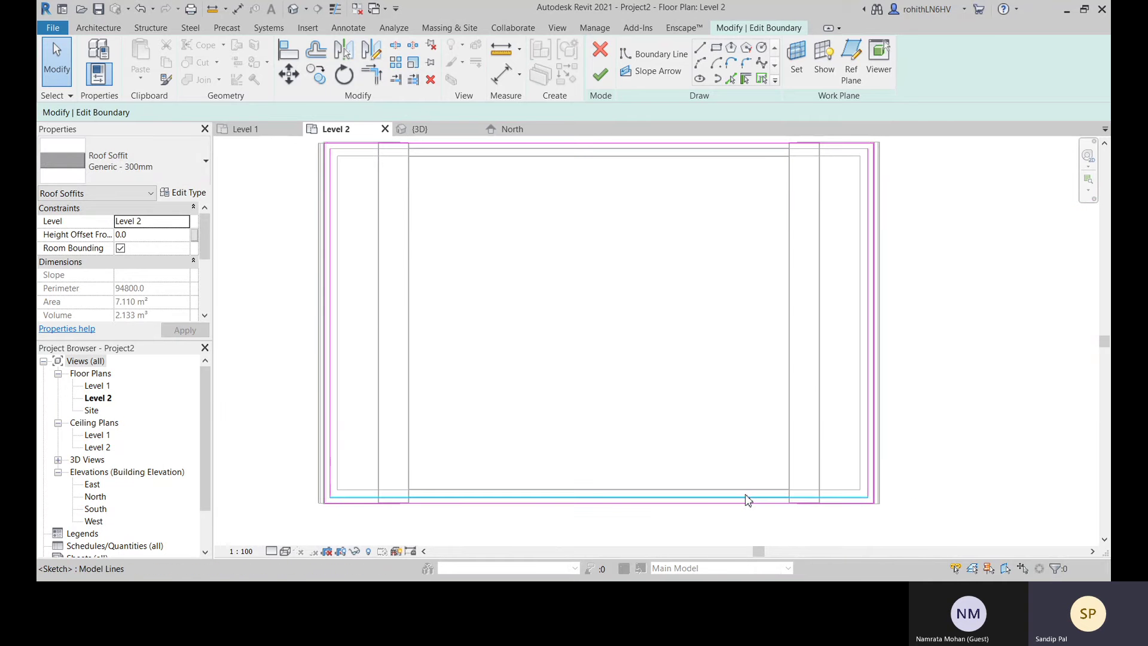
middle_drag(527, 440, 555, 435)
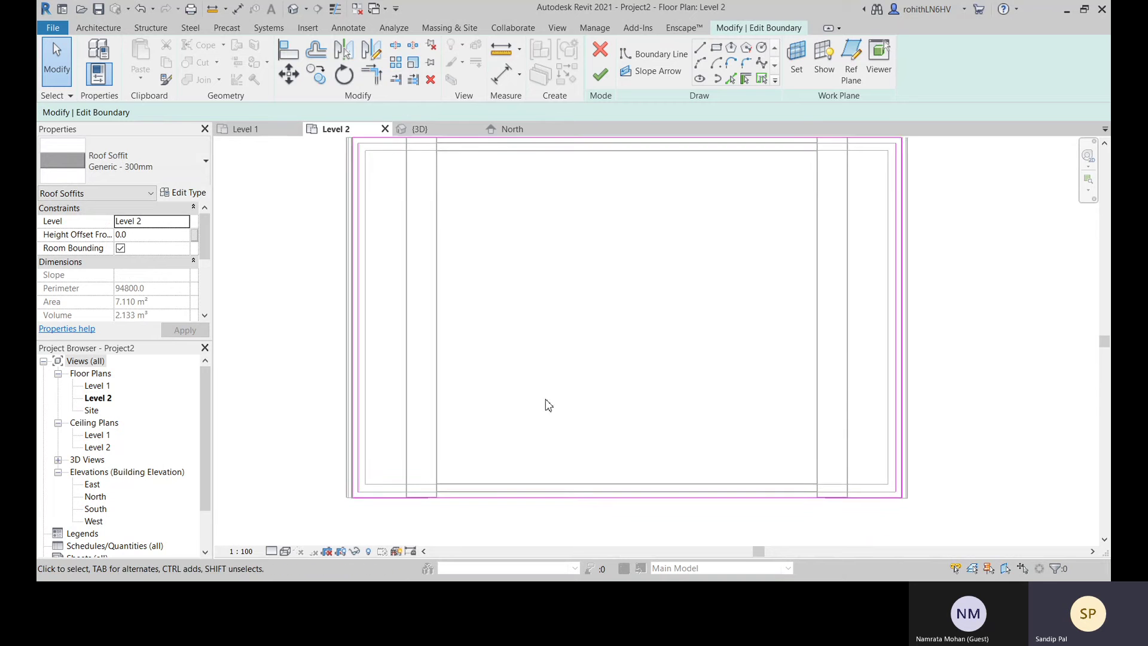
Split the upper outer boundary line near the upper ends of the left and right inner vertical lines with Split Element
middle_drag(531, 257, 325, 259)
scroll(383, 254, up, 3)
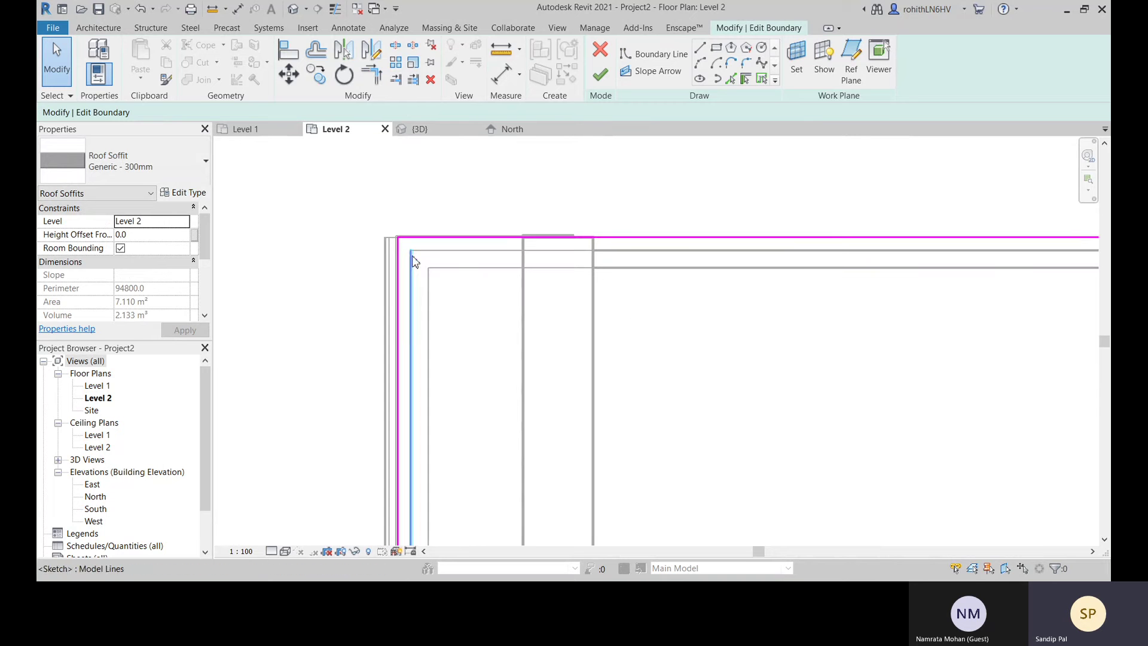
click(396, 48)
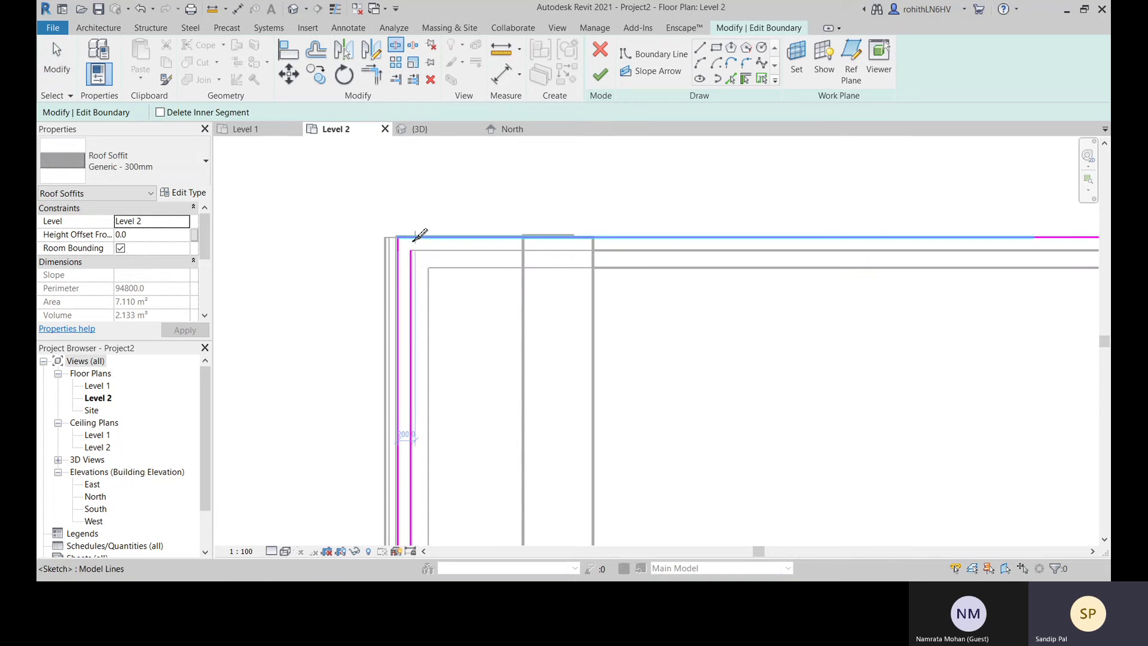
scroll(408, 250, up, 2)
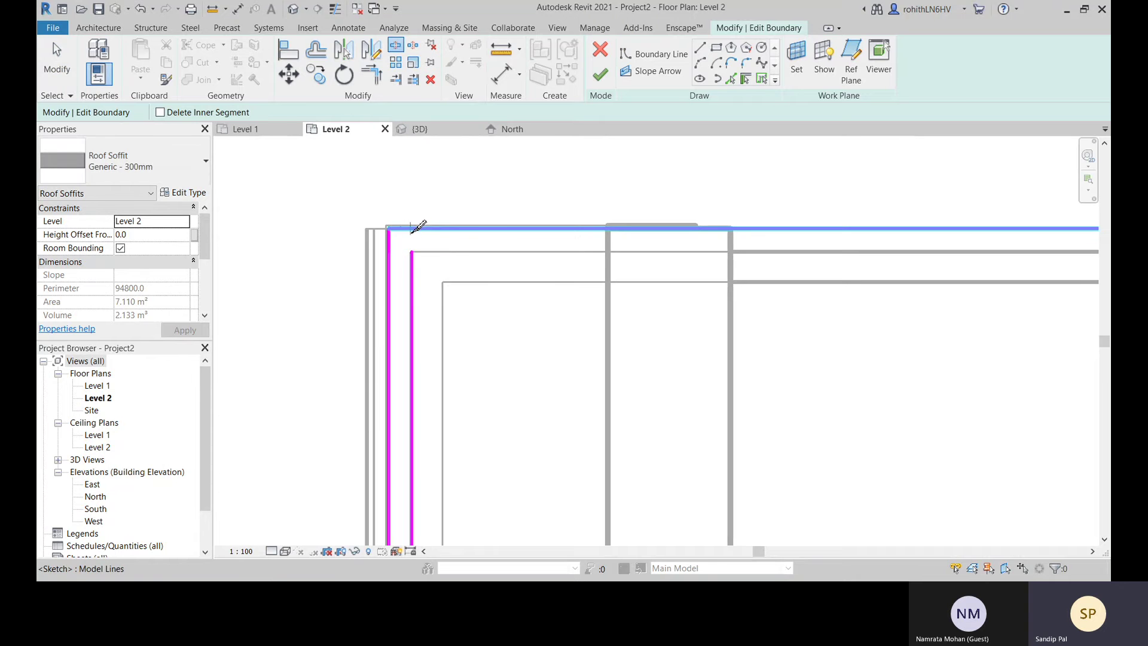
click(416, 230)
scroll(448, 238, down, 4)
middle_drag(609, 261, 230, 290)
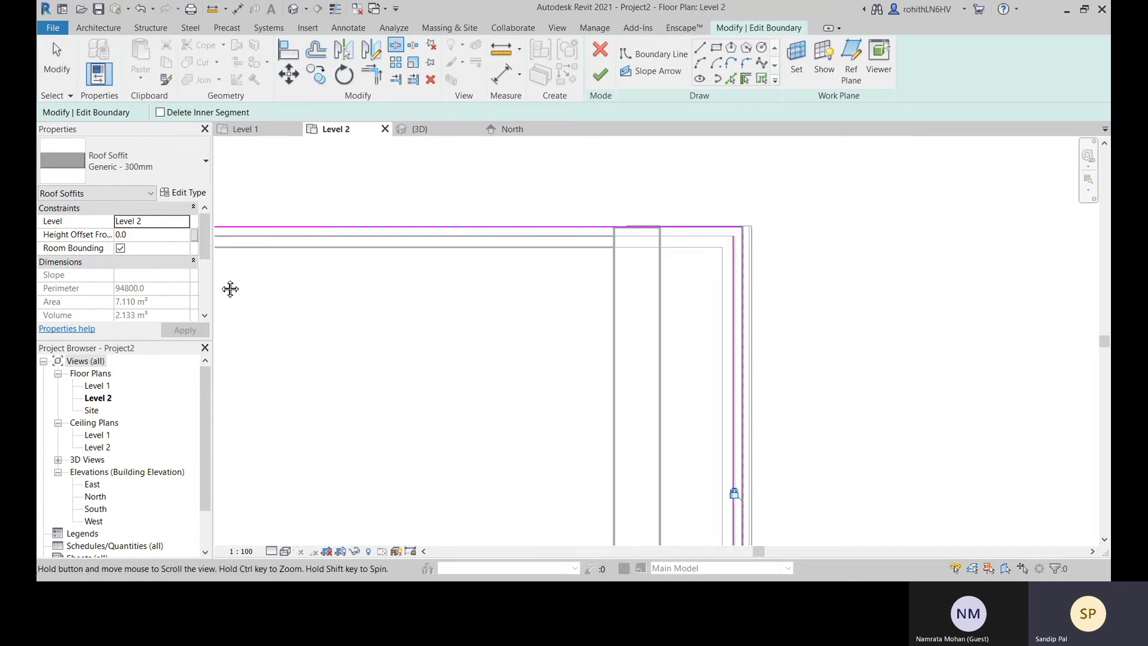
scroll(758, 221, up, 2)
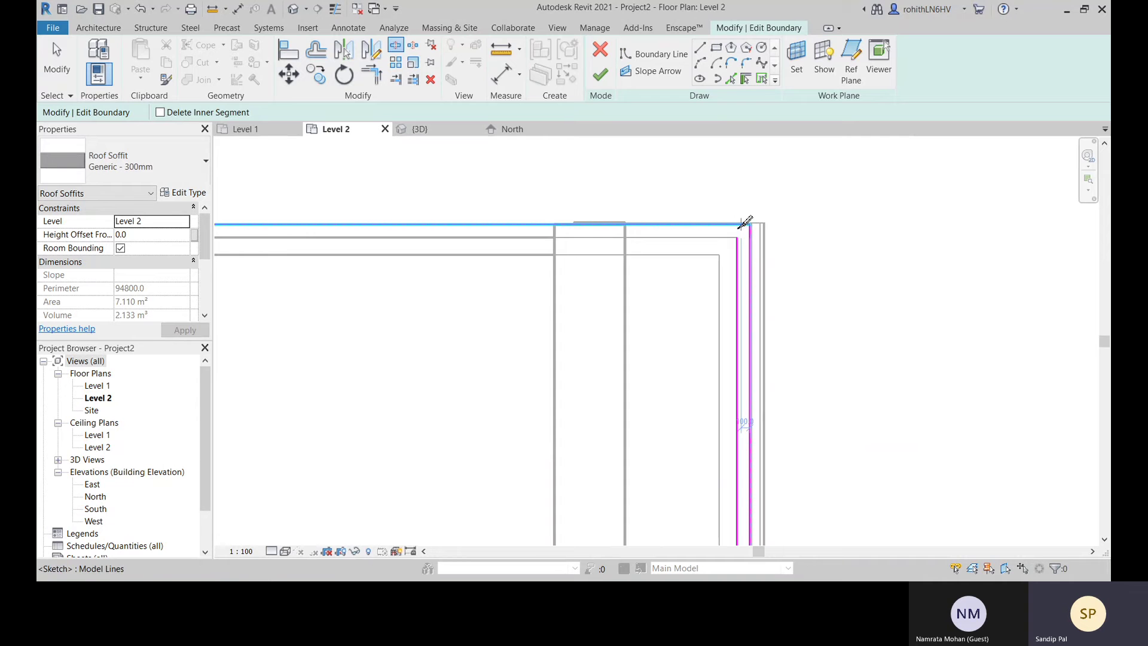
scroll(738, 228, up, 2)
click(737, 223)
scroll(712, 295, down, 4)
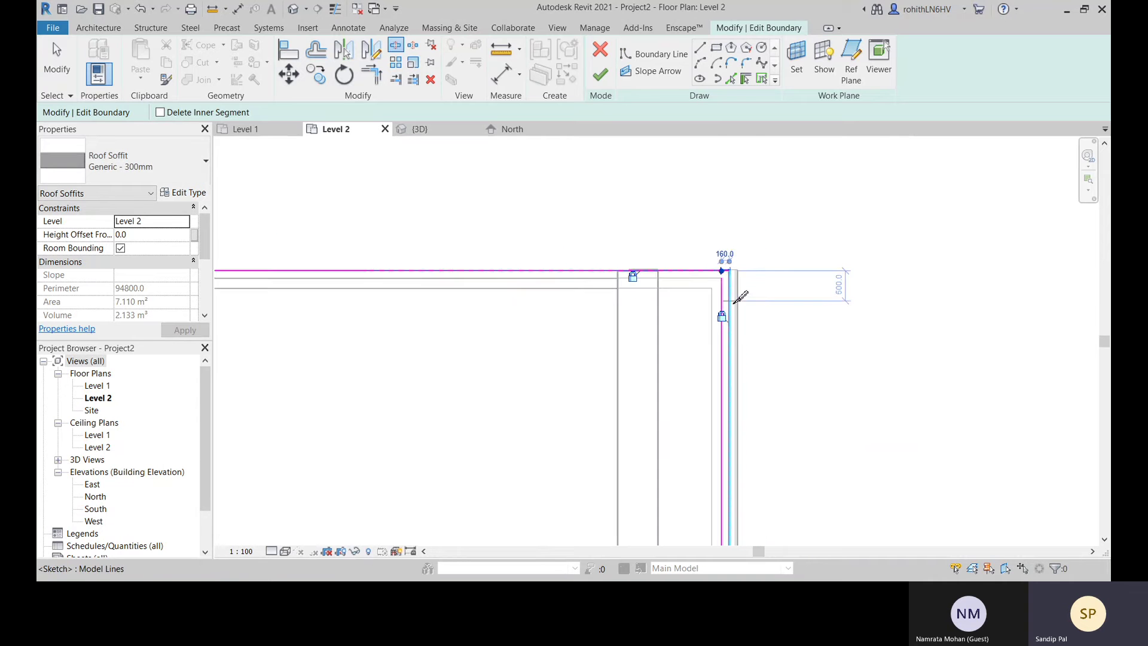
Split the lower outer boundary line near the lower end of the right inner vertical line with Split Element
scroll(727, 335, down, 4)
middle_drag(712, 404, 735, 328)
scroll(735, 335, up, 3)
scroll(737, 356, up, 2)
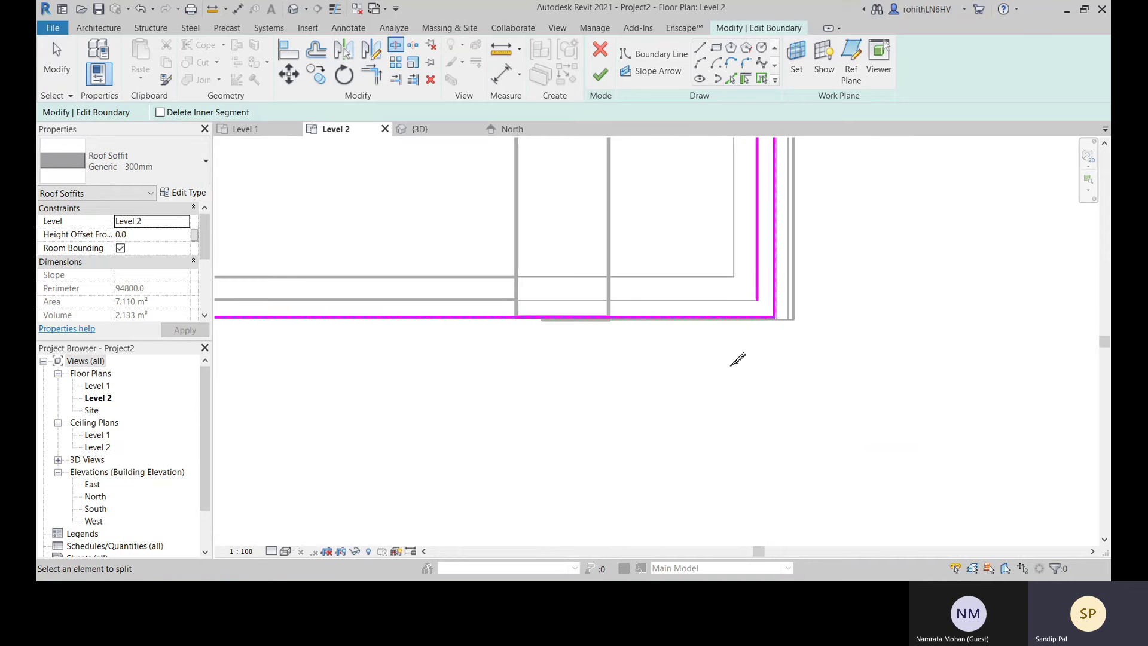
click(762, 315)
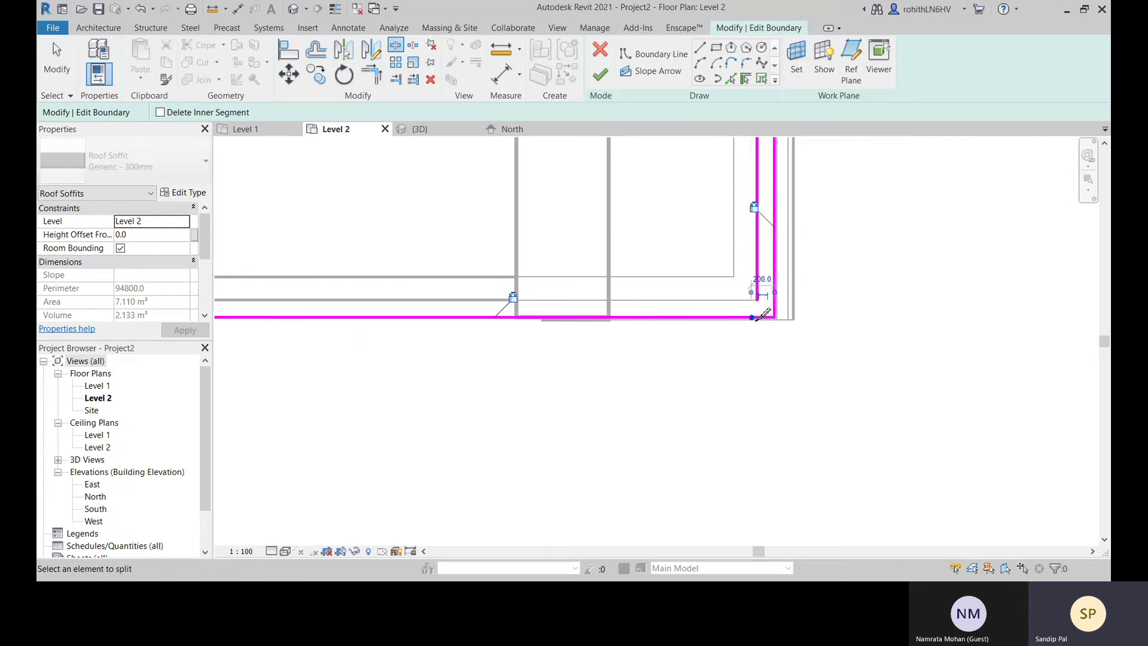
scroll(735, 322, down, 4)
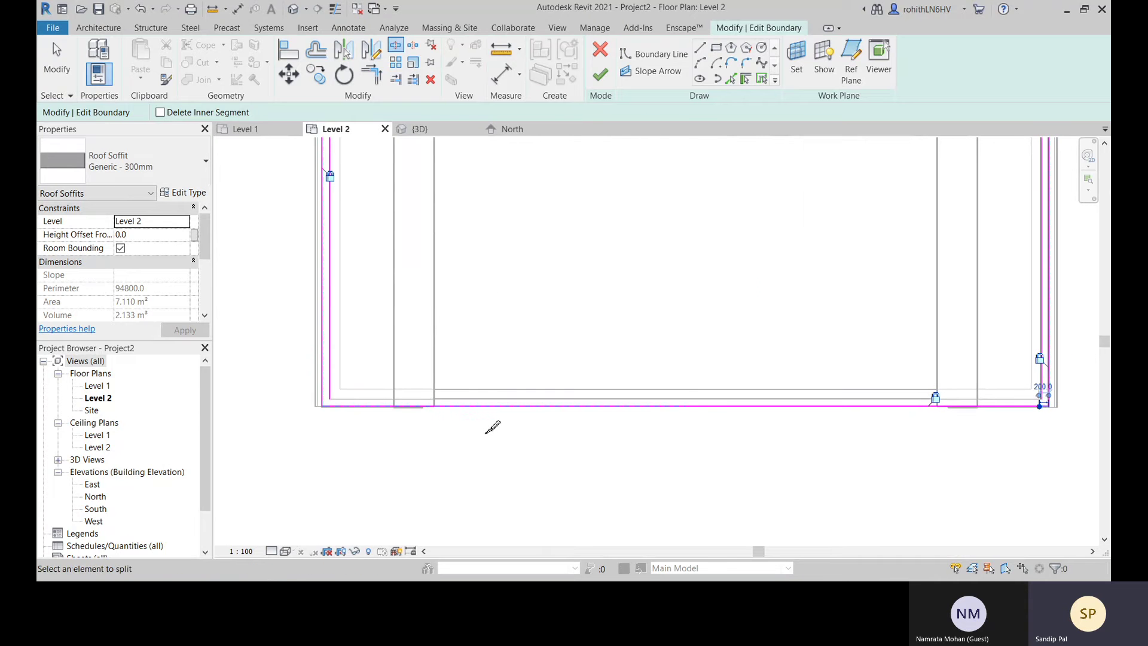
key(Escape)
Trim the left inner vertical line to the upper outer line, closing the left soffit strip's upper corner
middle_drag(421, 314, 528, 458)
click(371, 82)
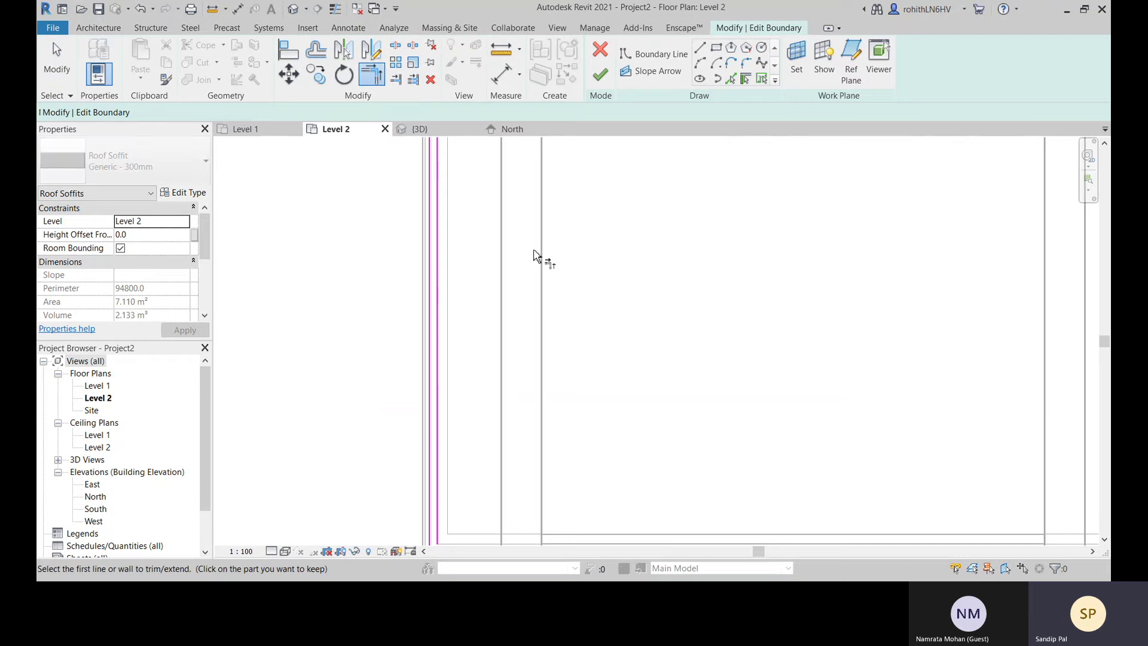
middle_drag(535, 253, 461, 397)
scroll(446, 313, up, 3)
click(418, 302)
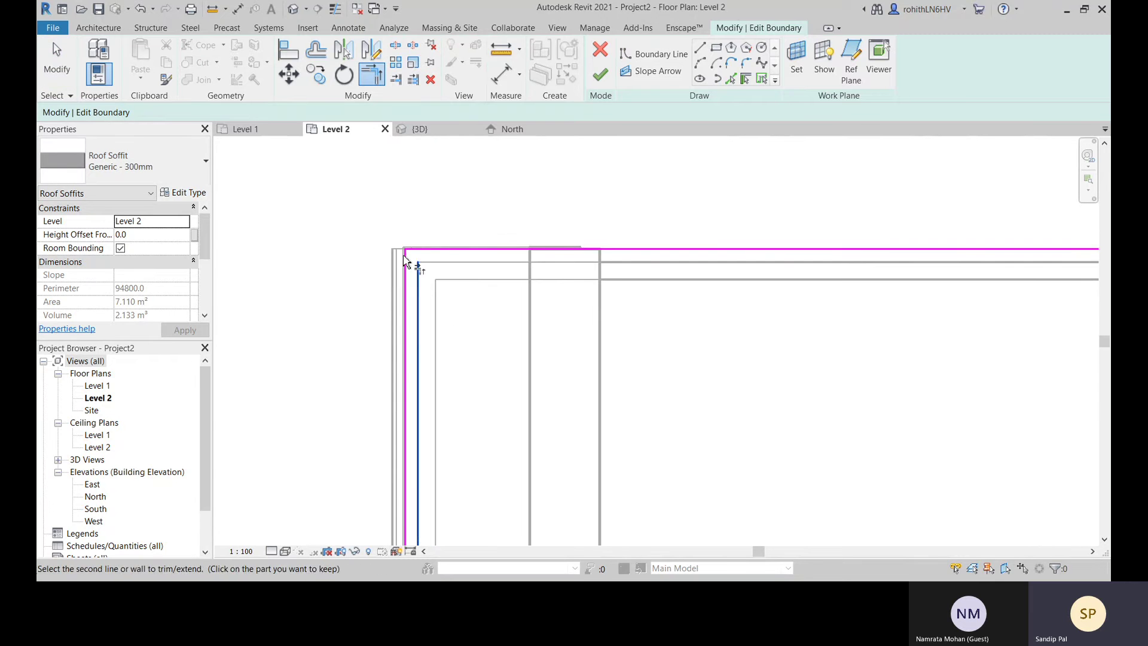
scroll(486, 328, down, 2)
Trim the right inner vertical line to the short outer segment, closing the right soffit strip's upper corner
middle_drag(791, 364, 492, 317)
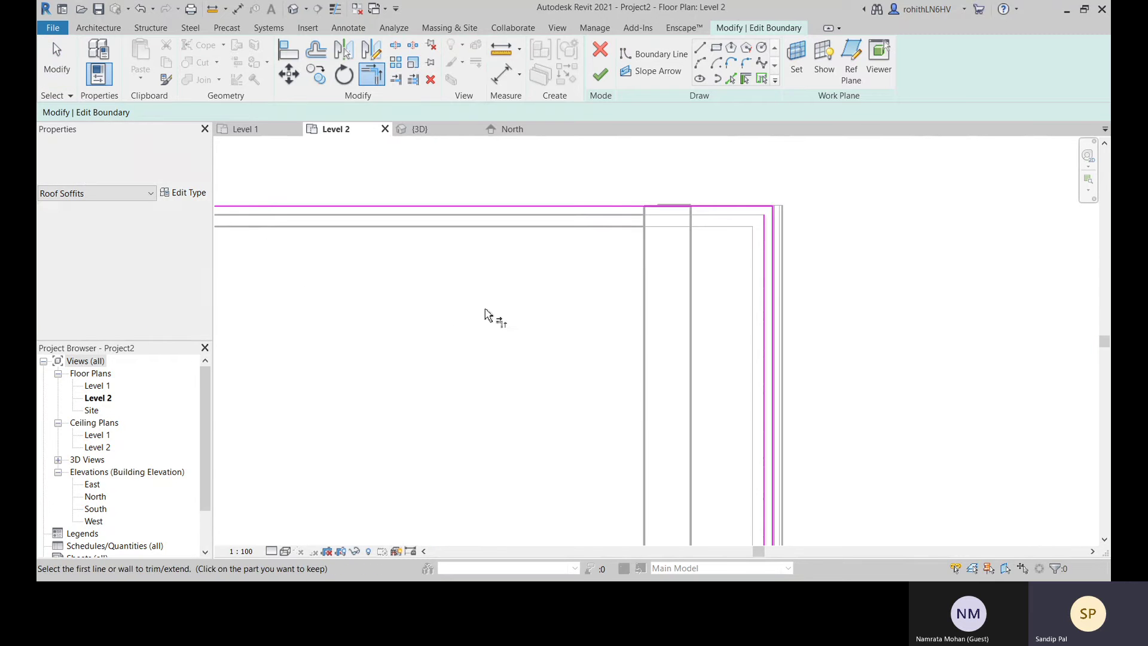
click(769, 211)
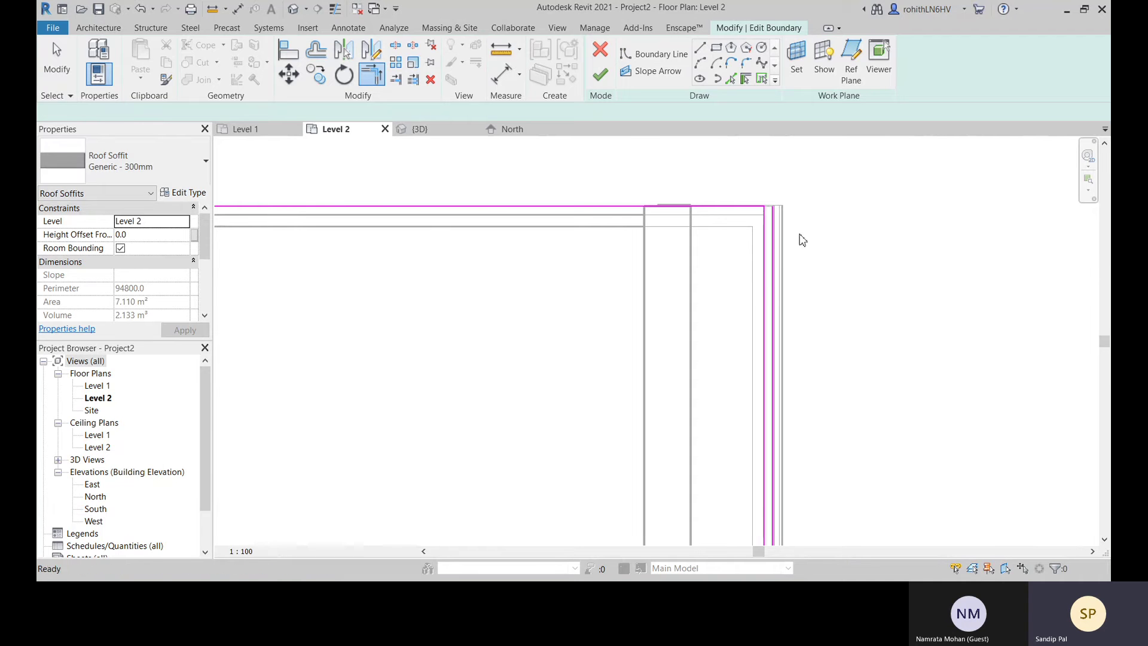
scroll(776, 217, up, 4)
click(751, 242)
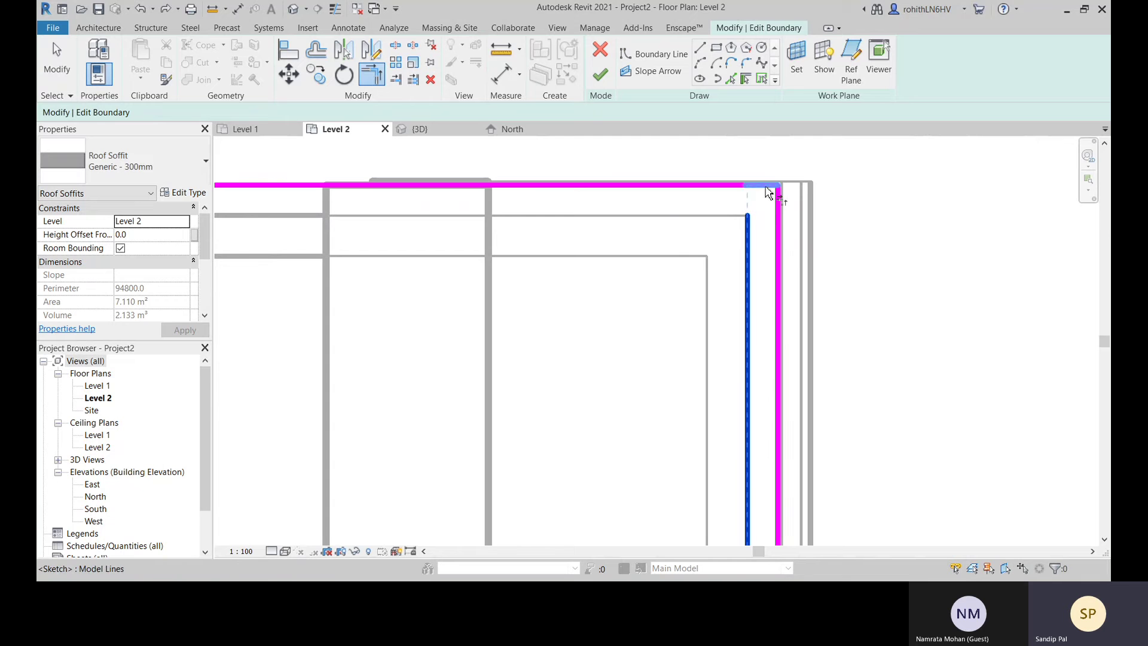
click(767, 188)
Trim the left inner vertical line to the lower outer line, closing the left strip's lower corner
scroll(682, 254, down, 5)
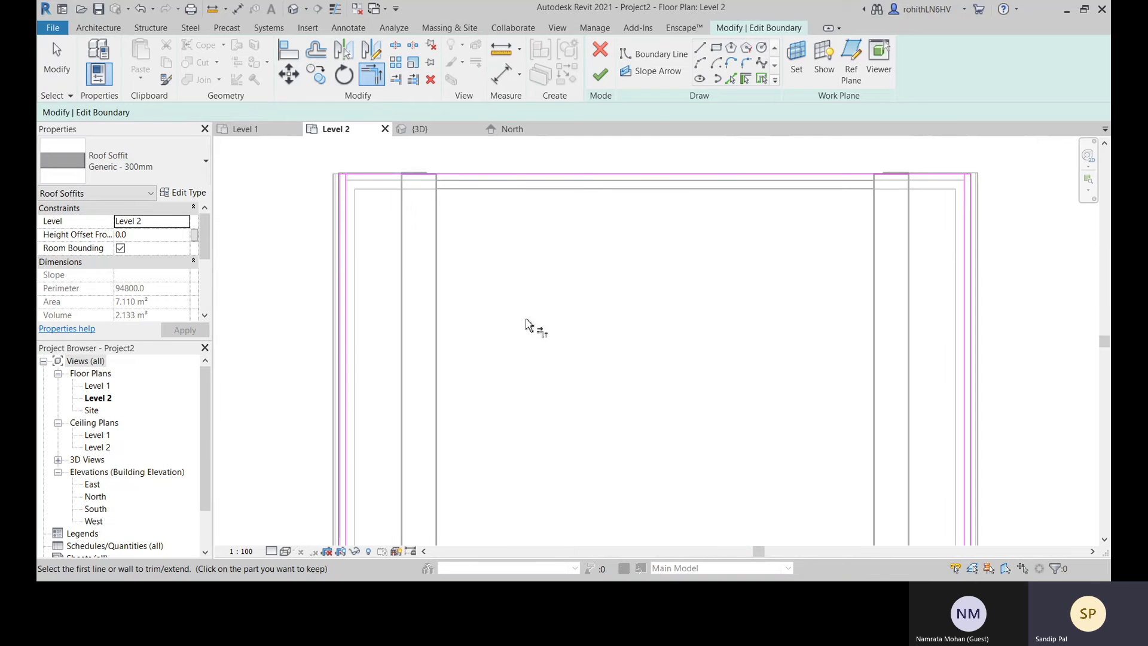
scroll(507, 435, down, 3)
scroll(418, 435, up, 2)
scroll(402, 435, up, 4)
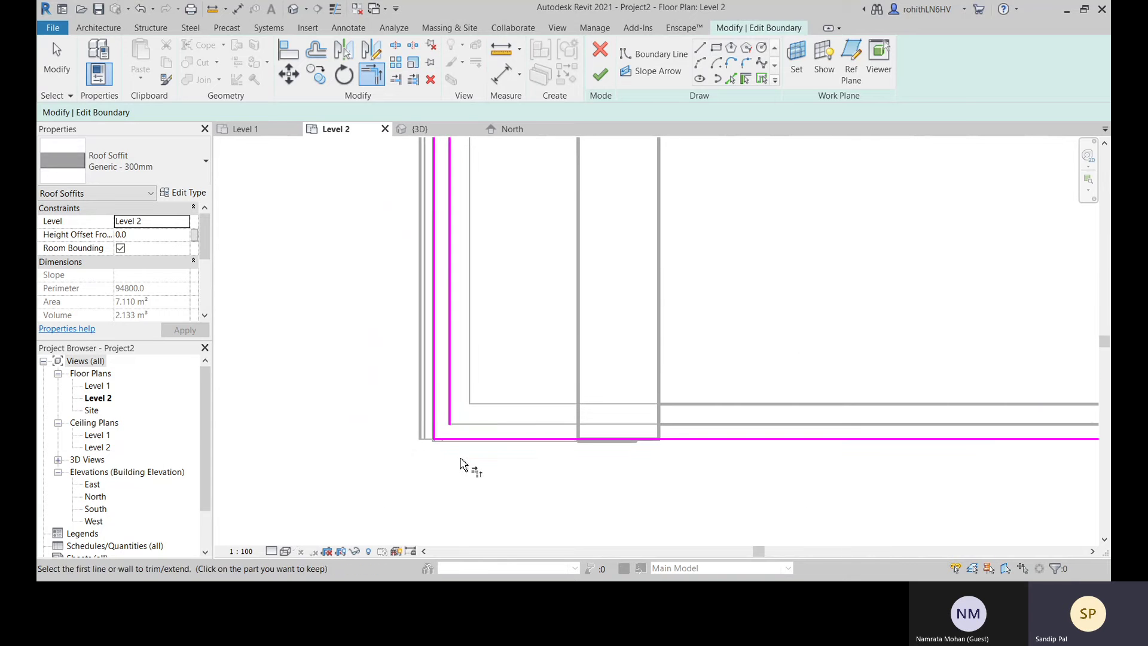
click(443, 443)
click(442, 444)
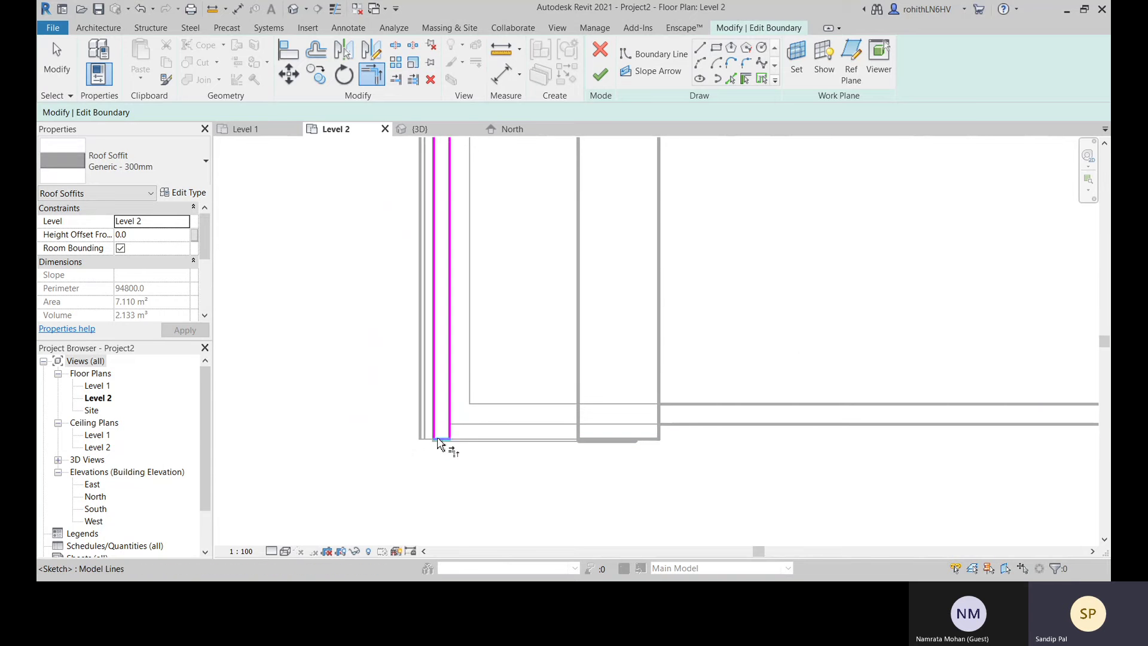
Trim the right inner vertical line to the lower outer line, closing the right strip's lower corner
scroll(579, 455, down, 2)
middle_drag(580, 455, 374, 438)
scroll(717, 418, up, 5)
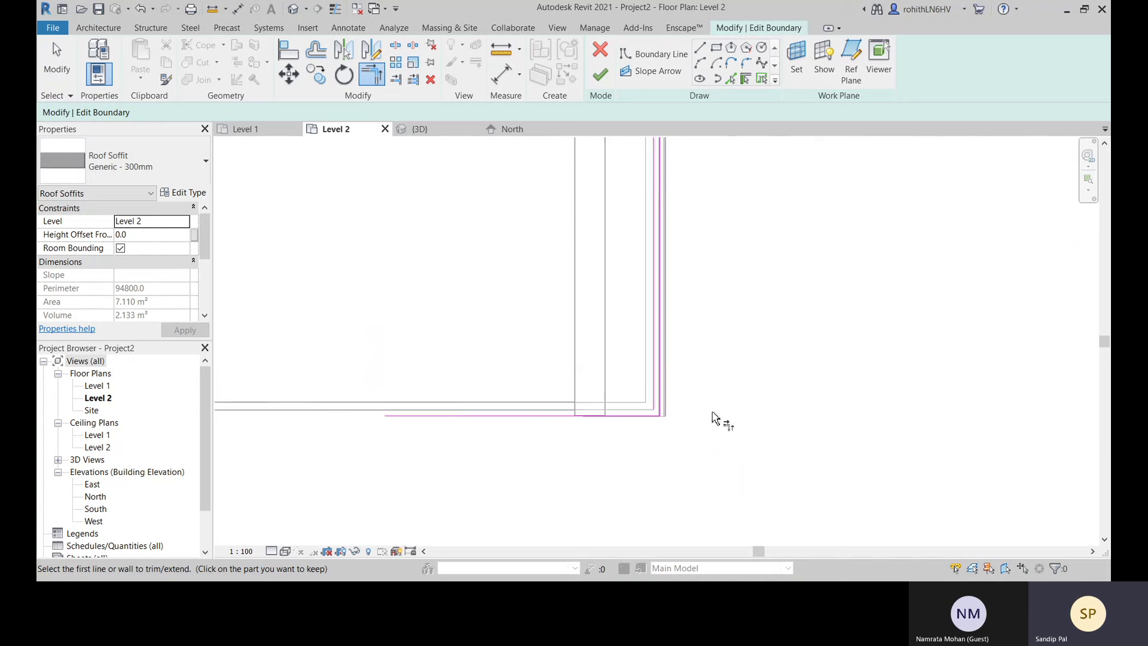
click(581, 396)
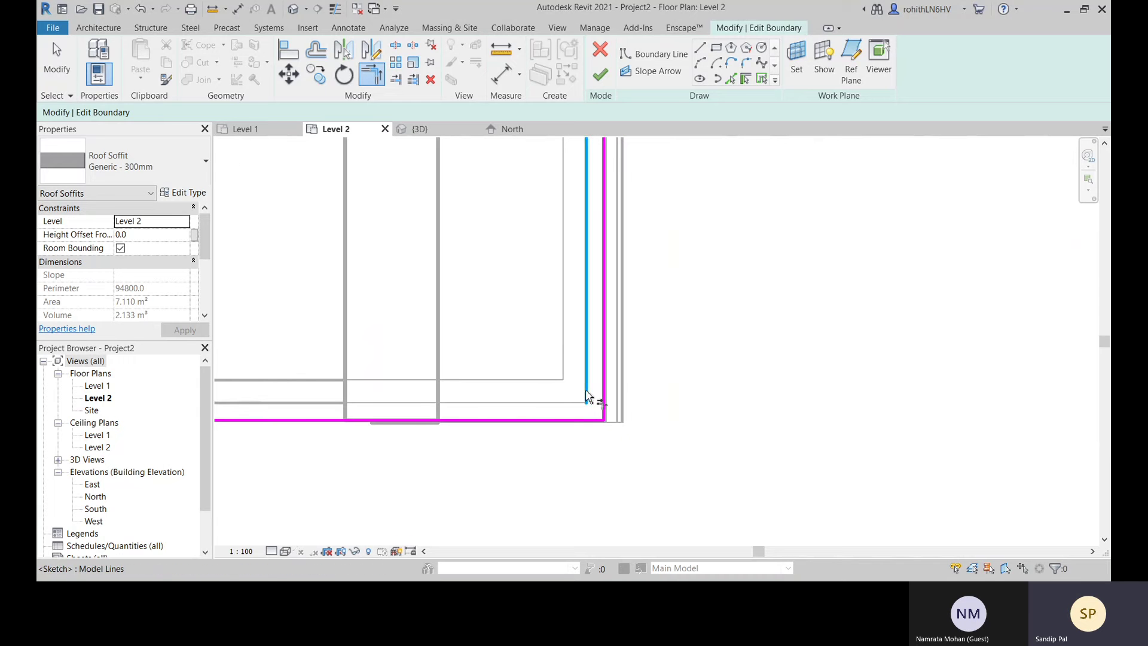
click(602, 432)
key(Escape)
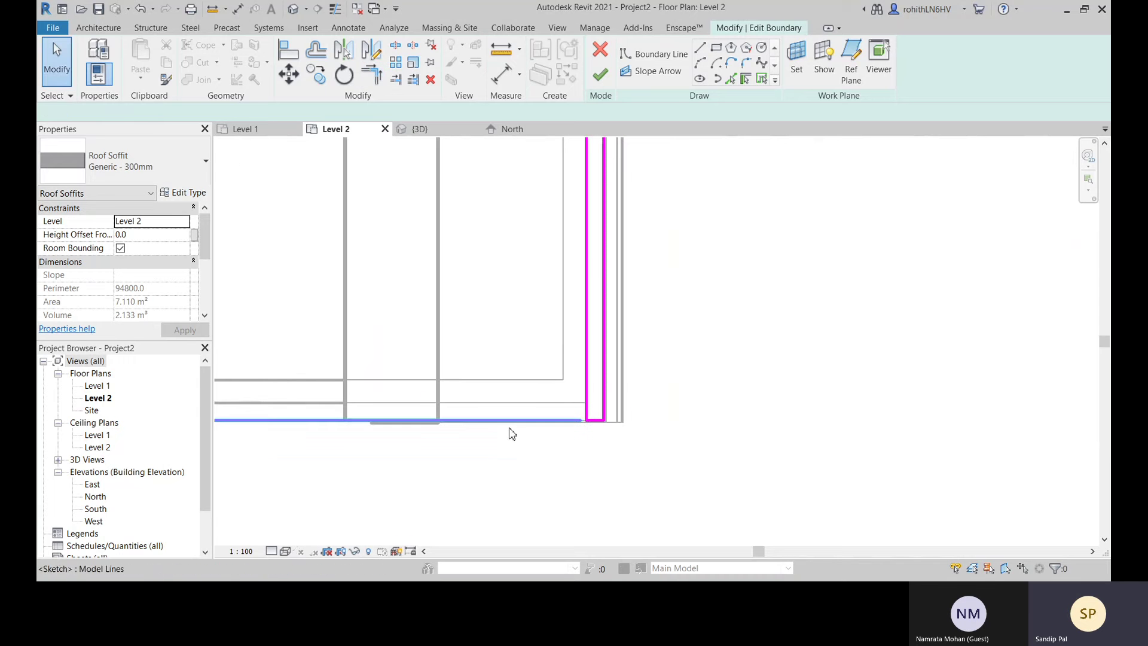
Delete the leftover lower and upper outer boundary segments between the two soffit strips
click(510, 422)
key(Delete)
scroll(756, 353, down, 5)
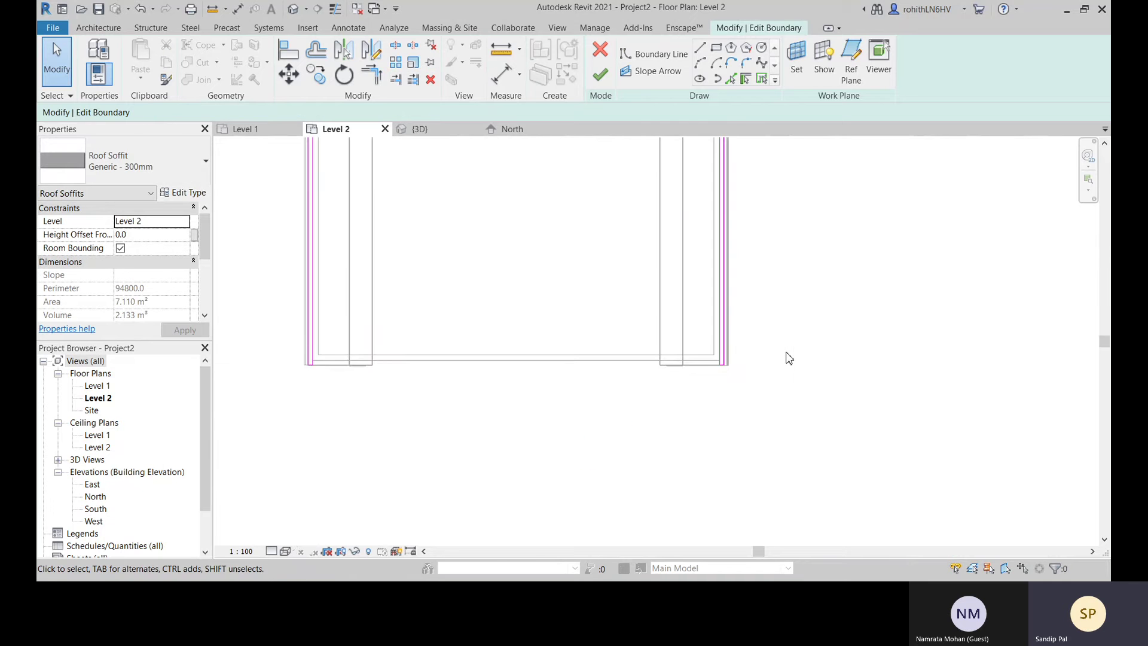
middle_drag(639, 281, 624, 392)
scroll(623, 392, up, 2)
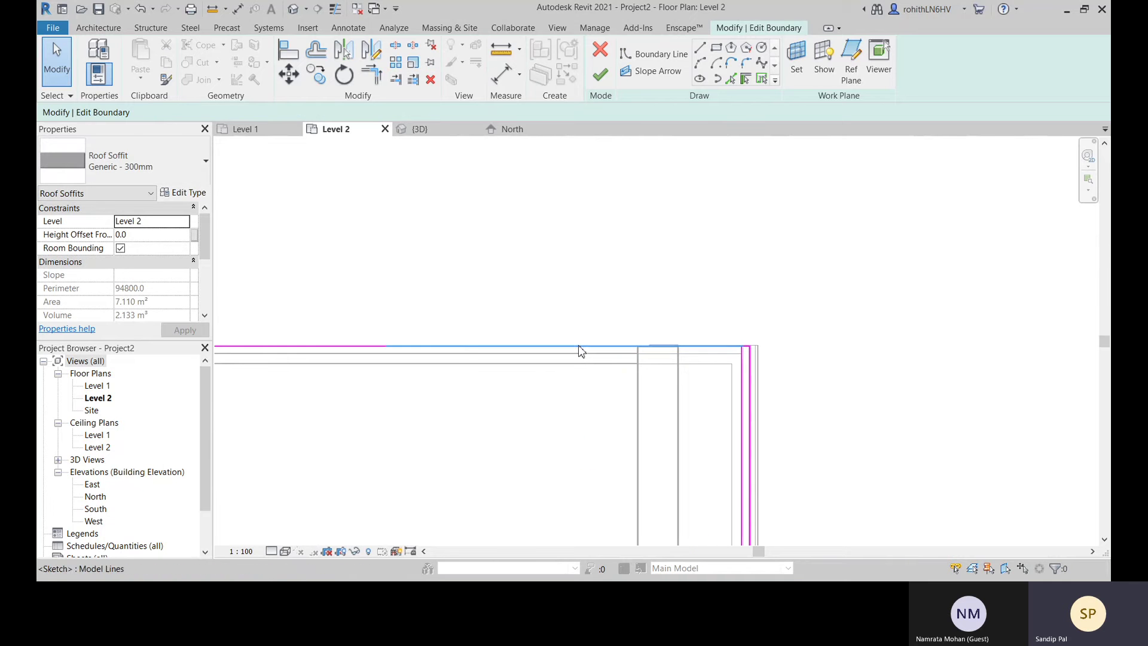
click(579, 350)
scroll(709, 307, down, 2)
middle_drag(561, 289, 604, 279)
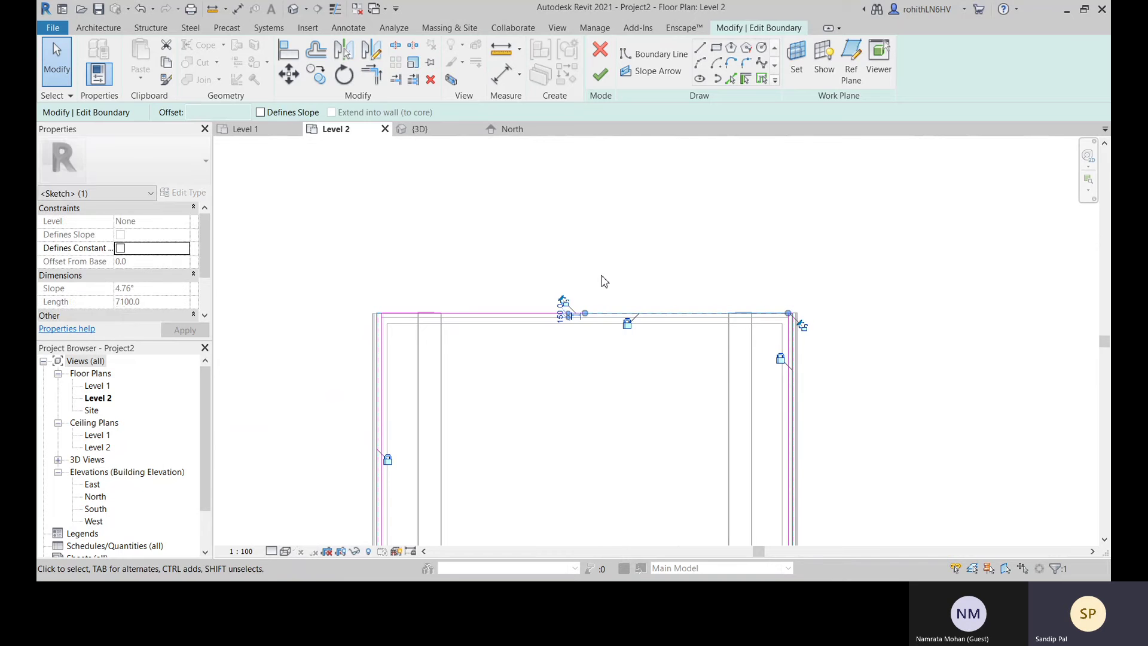
key(Delete)
click(542, 317)
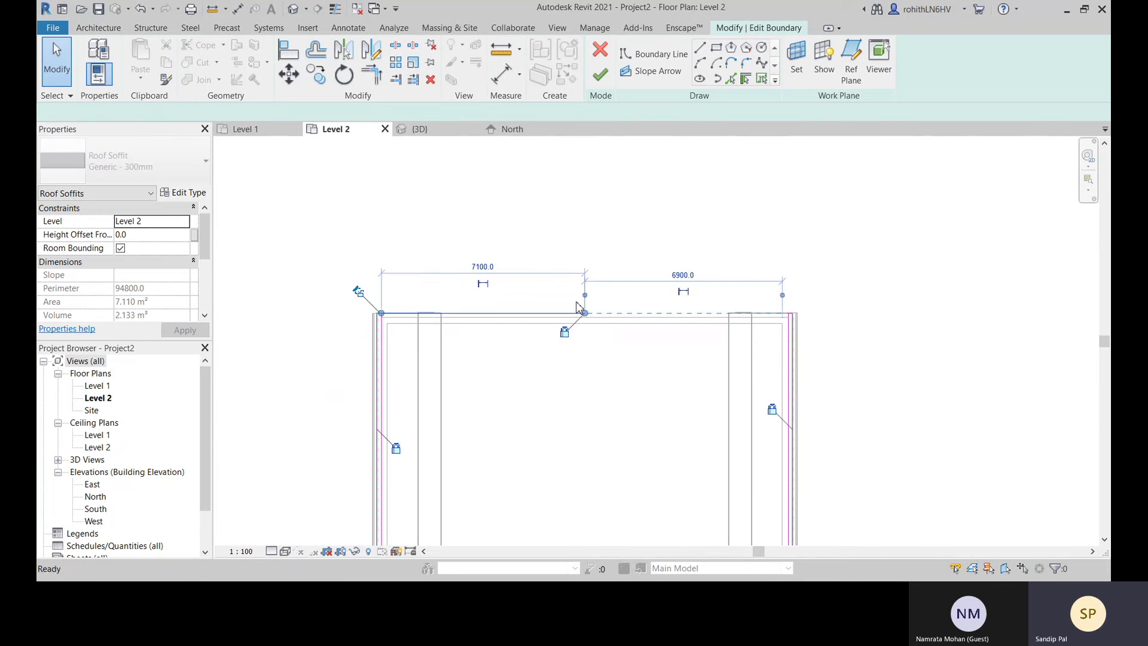
key(Delete)
Finish the soffit boundary sketch and switch to the 3D view
middle_drag(474, 323, 514, 243)
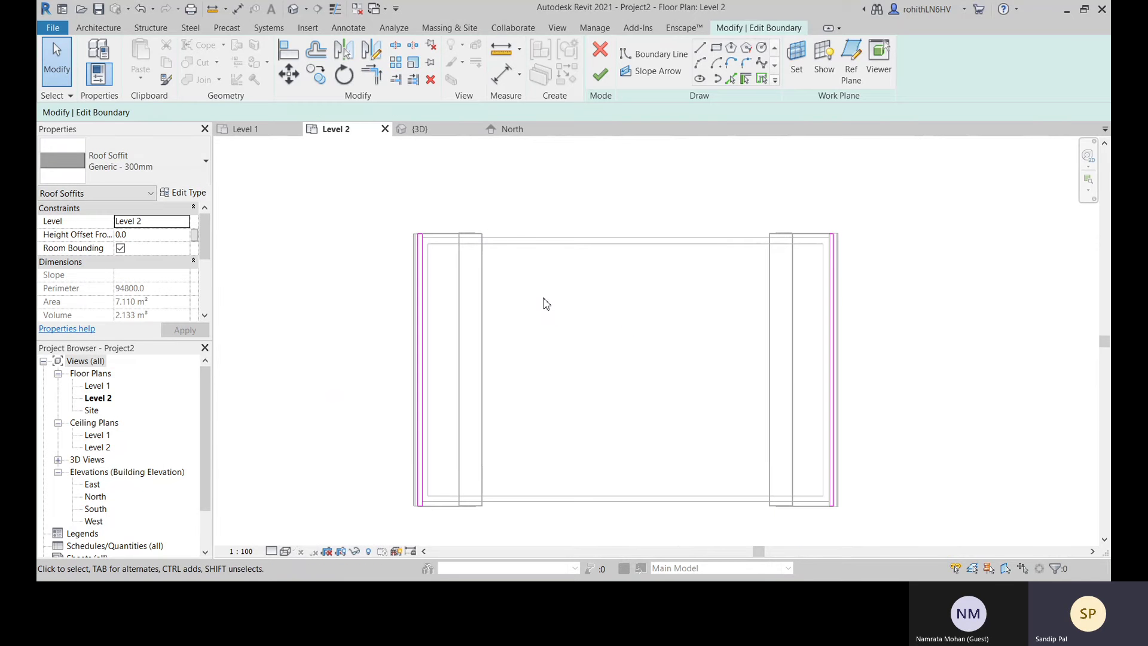
click(597, 78)
middle_drag(573, 385, 575, 325)
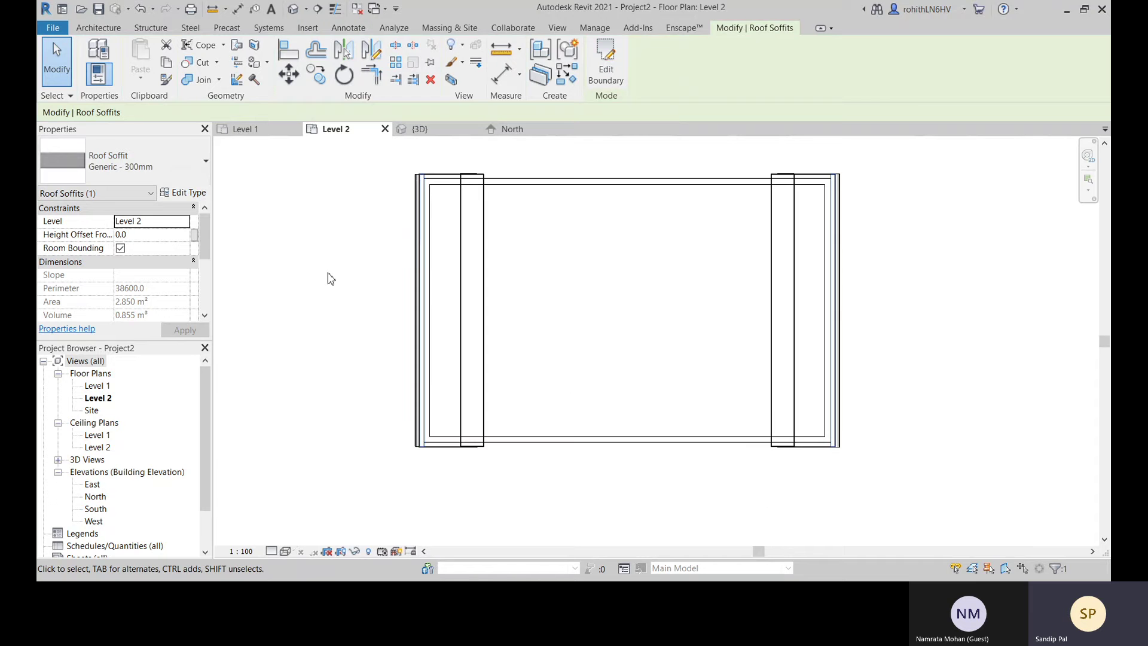
click(406, 131)
Set the structure layer thickness of the roof soffit type to 25 mm
middle_drag(616, 369, 658, 248)
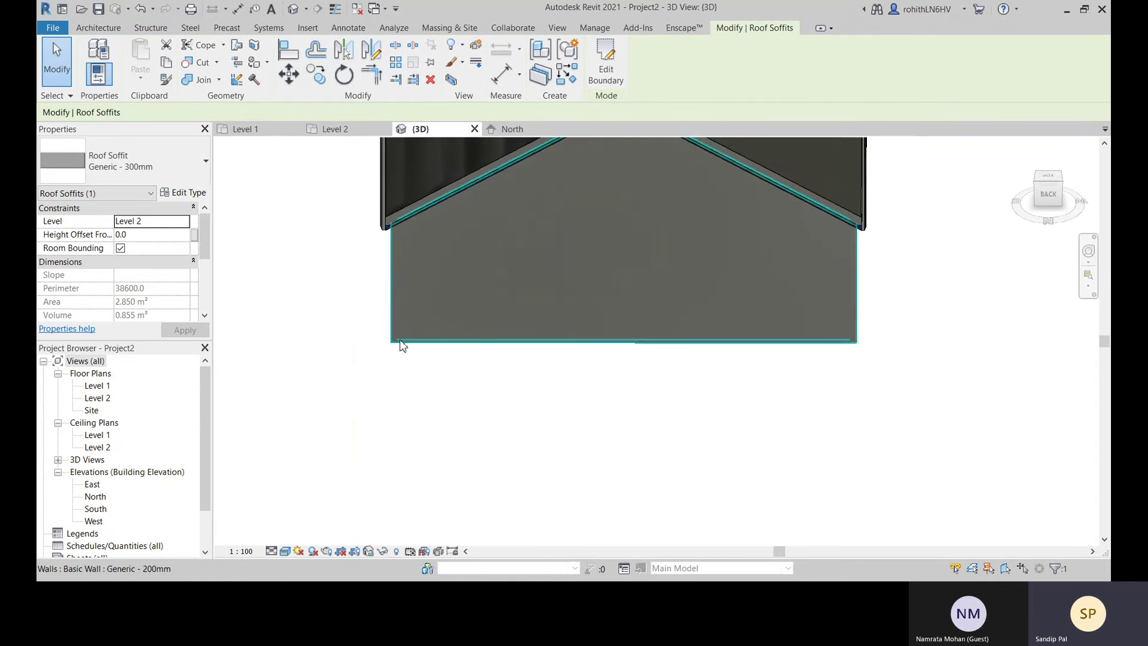
shift+middle_drag(403, 346, 460, 171)
middle_drag(460, 170, 474, 305)
scroll(423, 313, up, 5)
scroll(437, 353, up, 1)
scroll(486, 353, down, 2)
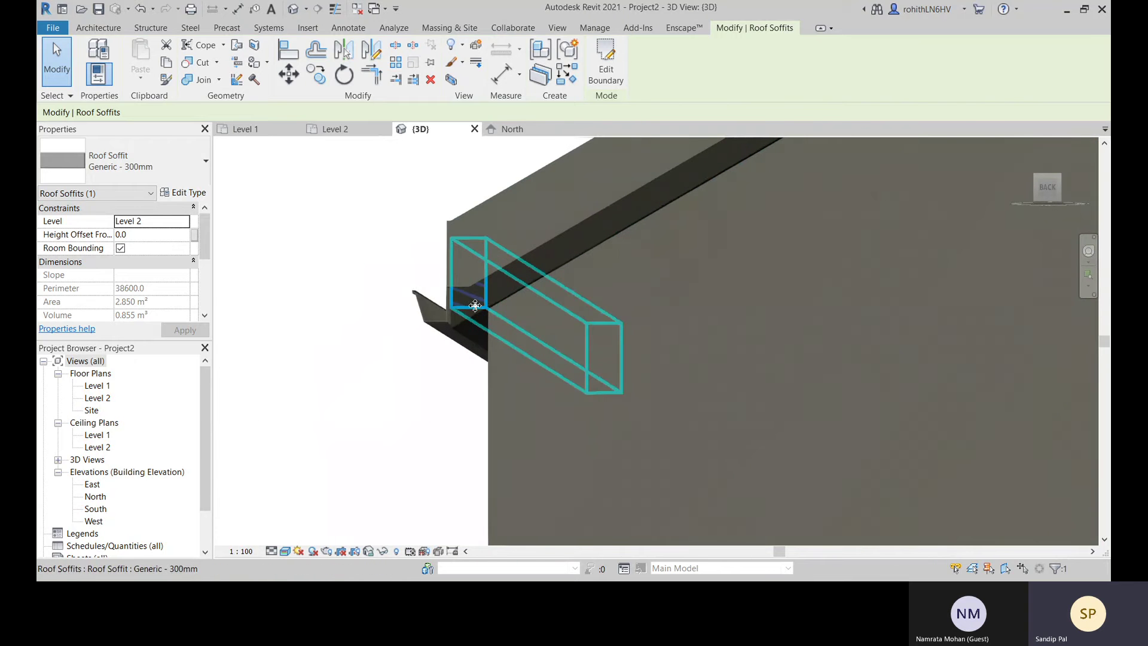
click(182, 193)
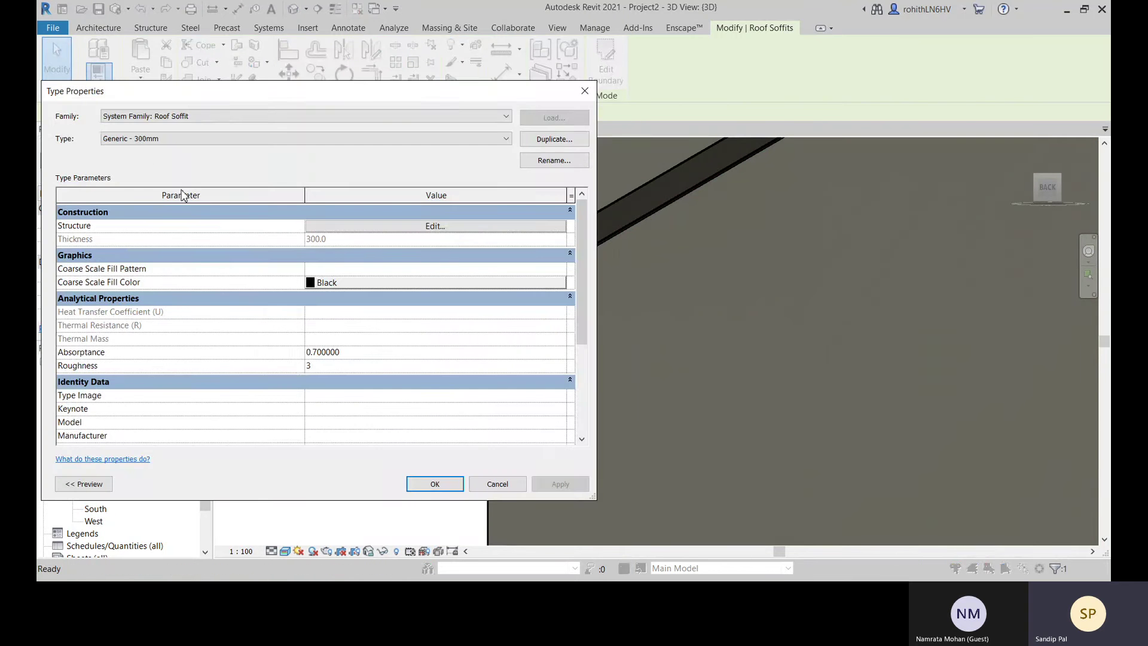
click(356, 227)
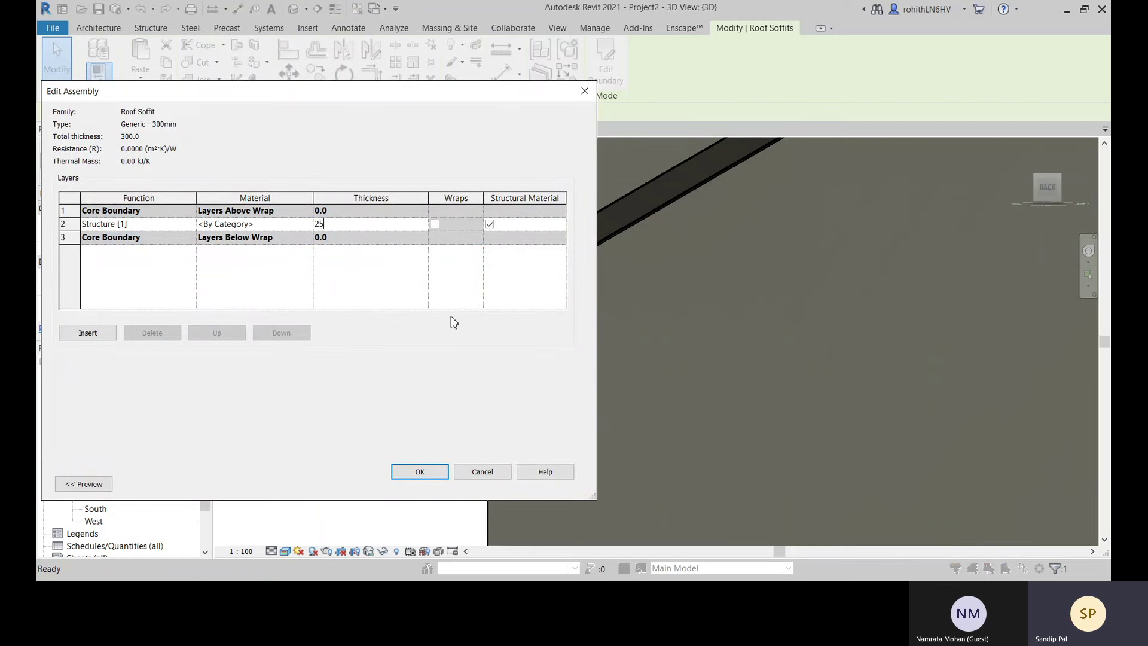
click(435, 475)
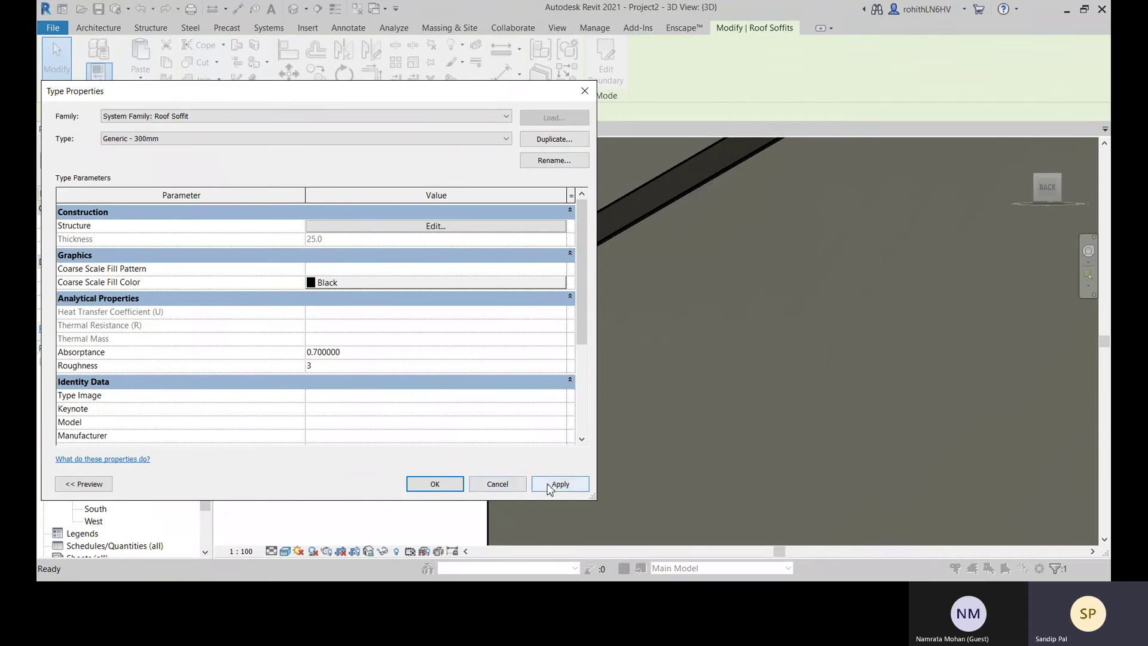
click(440, 489)
Set the soffit's height offset from Level 2 to -75 and check its fit at the eave
scroll(480, 321, up, 3)
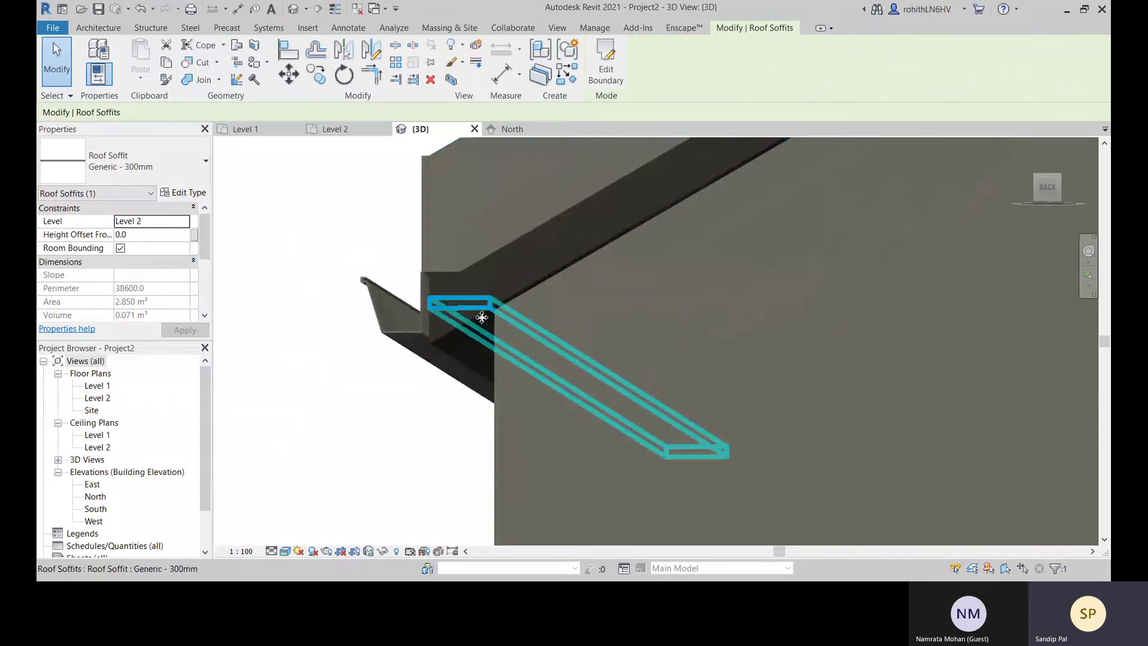
middle_drag(491, 366, 515, 378)
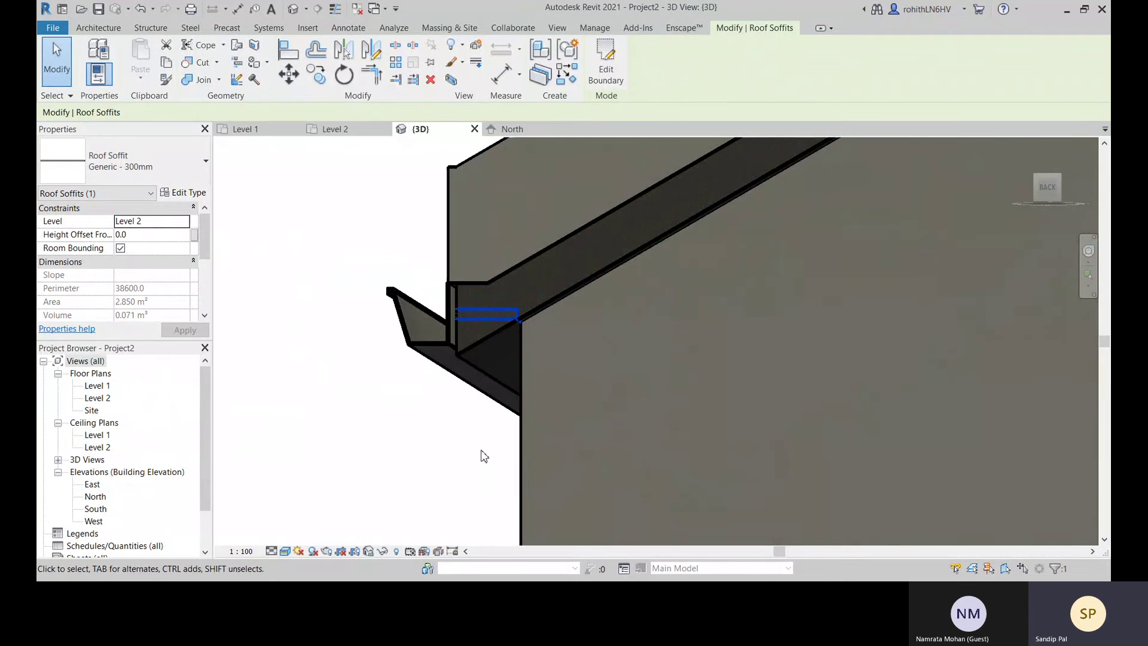
middle_drag(500, 367, 474, 329)
shift+middle_drag(393, 405, 432, 404)
shift+middle_drag(761, 277, 589, 139)
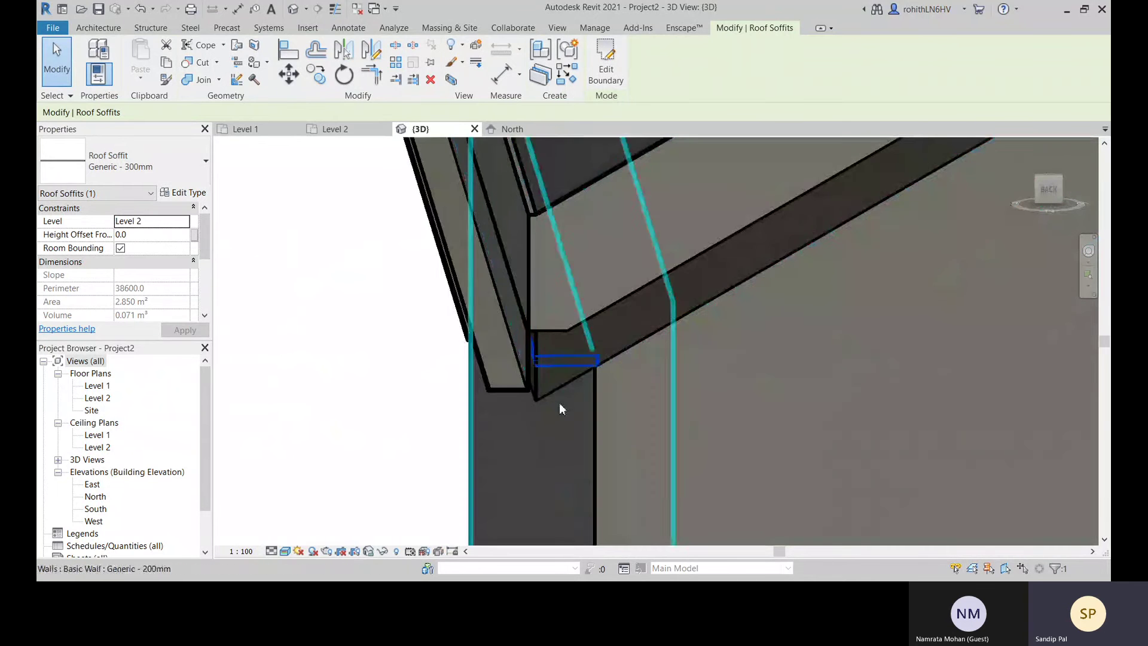
middle_drag(545, 393, 544, 375)
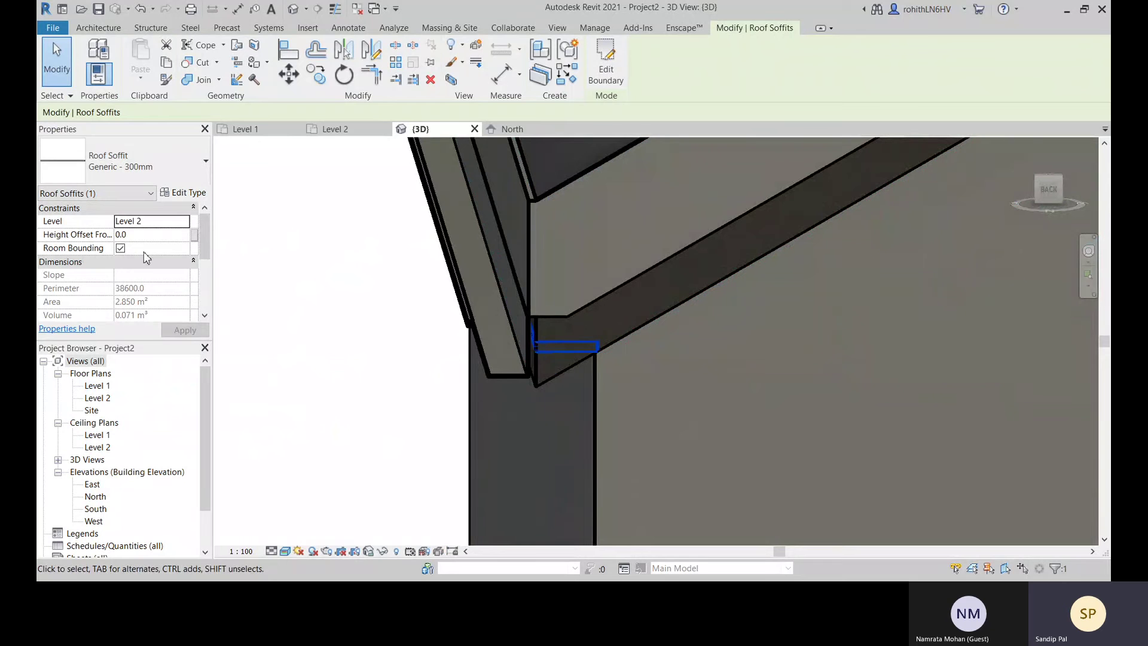
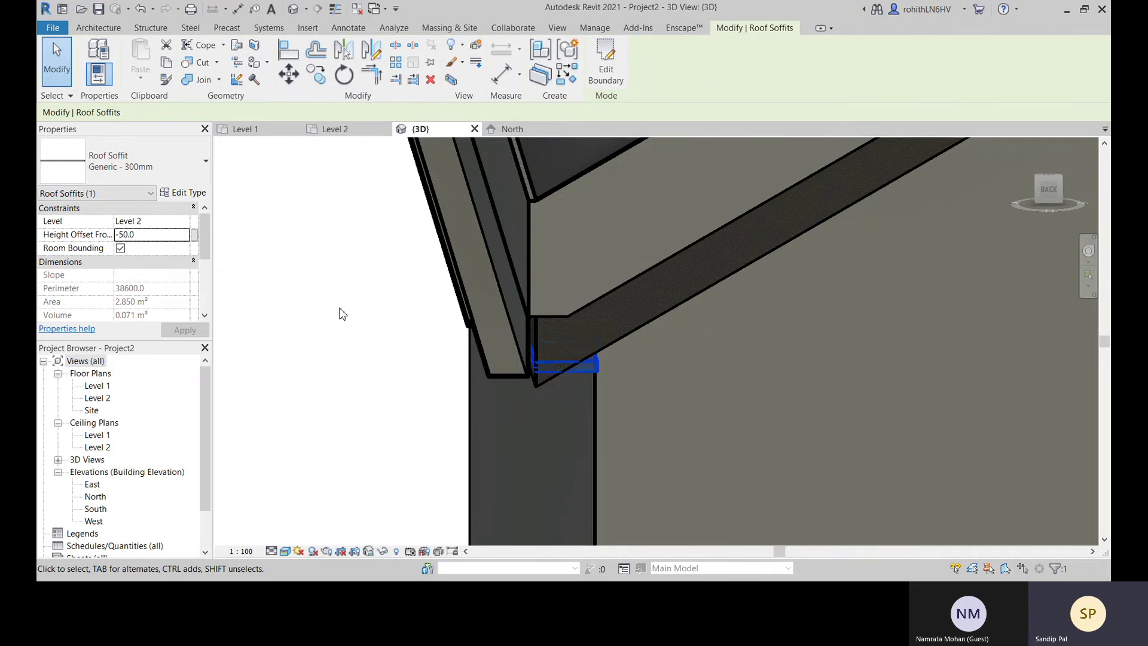
scroll(563, 360, up, 3)
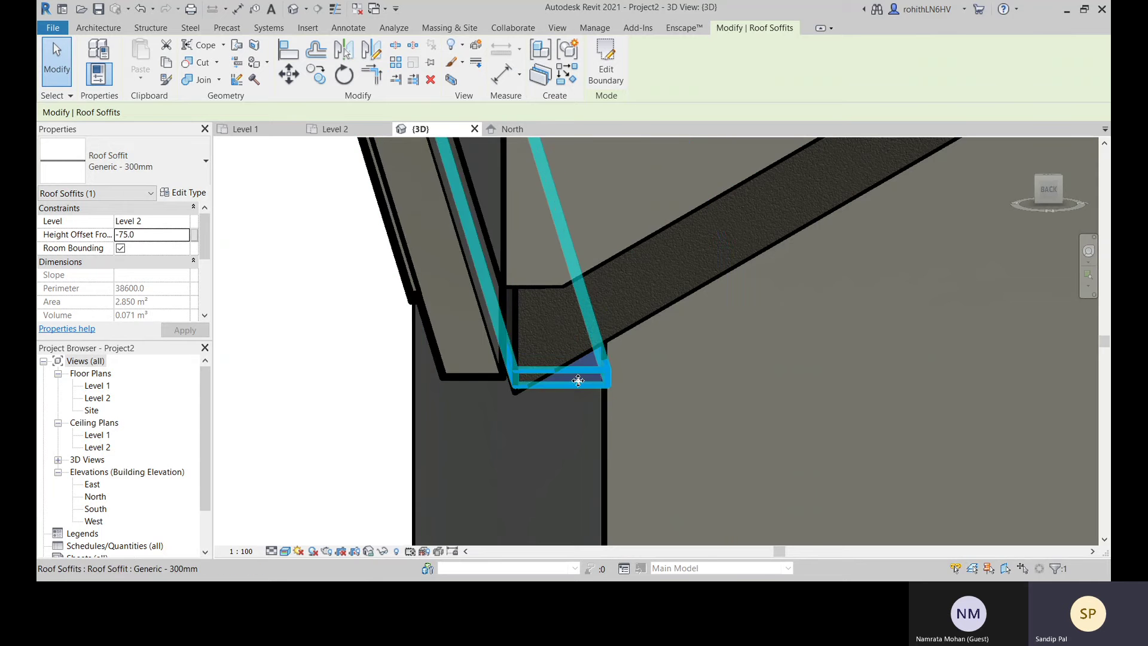
scroll(576, 380, up, 3)
scroll(592, 367, up, 6)
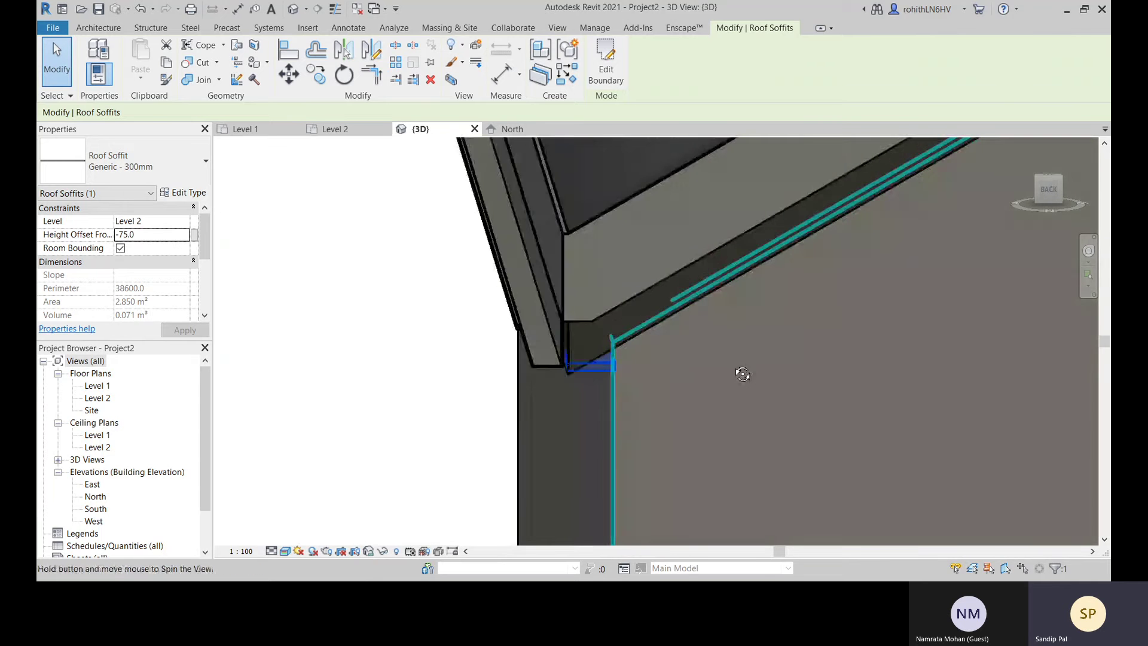
scroll(768, 351, down, 5)
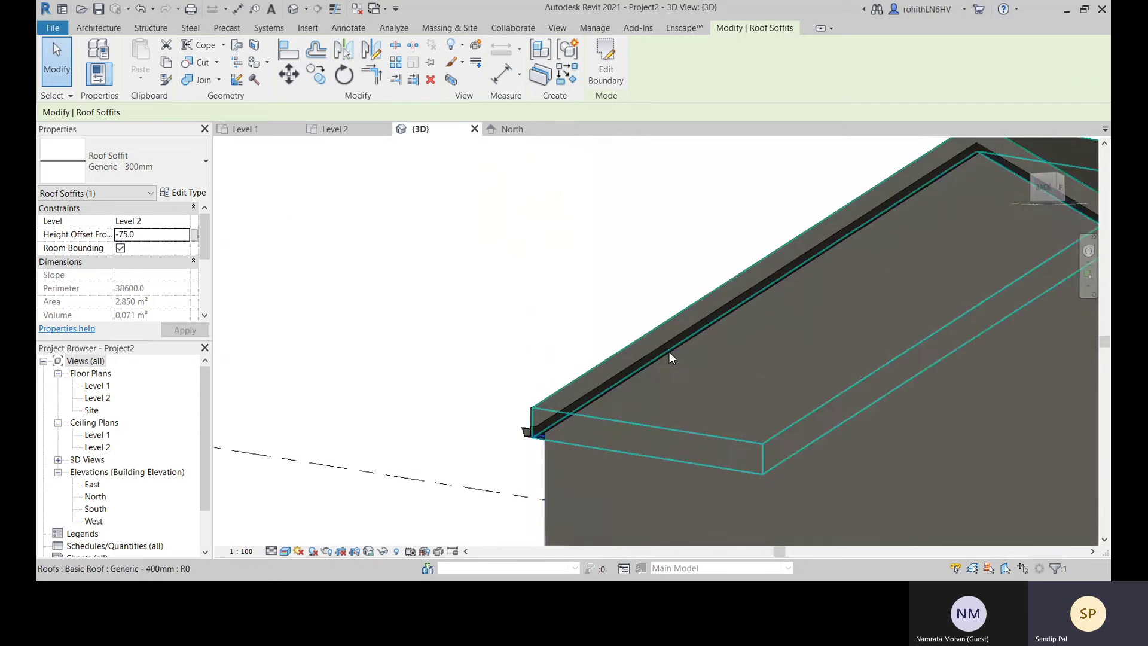
middle_drag(578, 171, 450, 201)
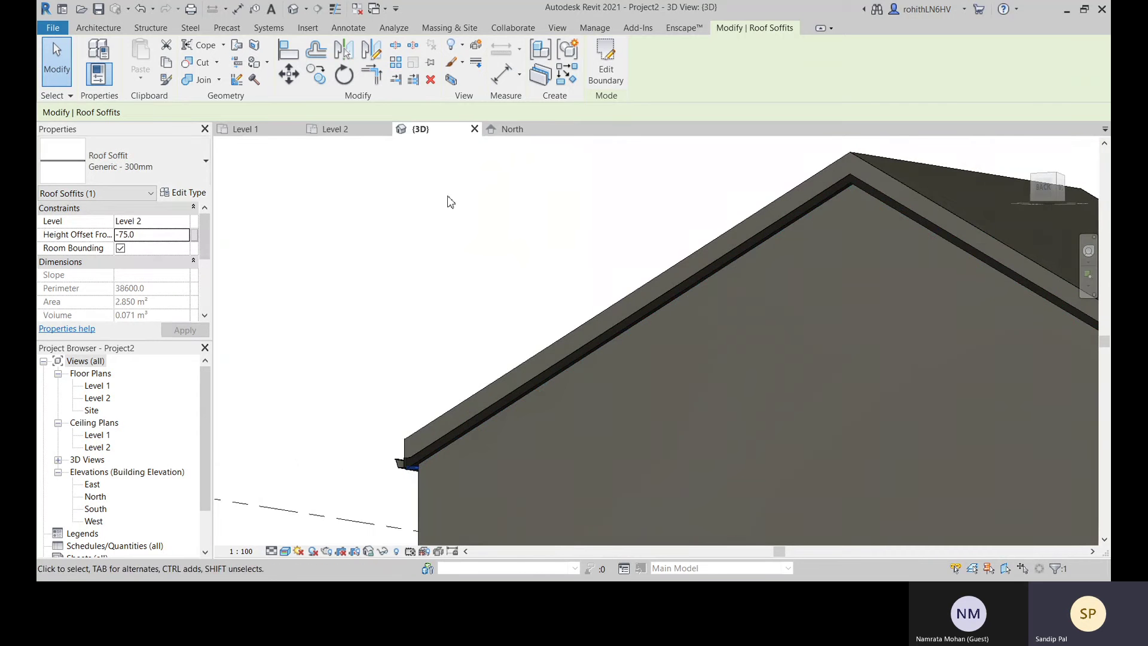
Start a new roof soffit in the Level 2 plan and pick the left wall's outer face as a boundary line
click(342, 129)
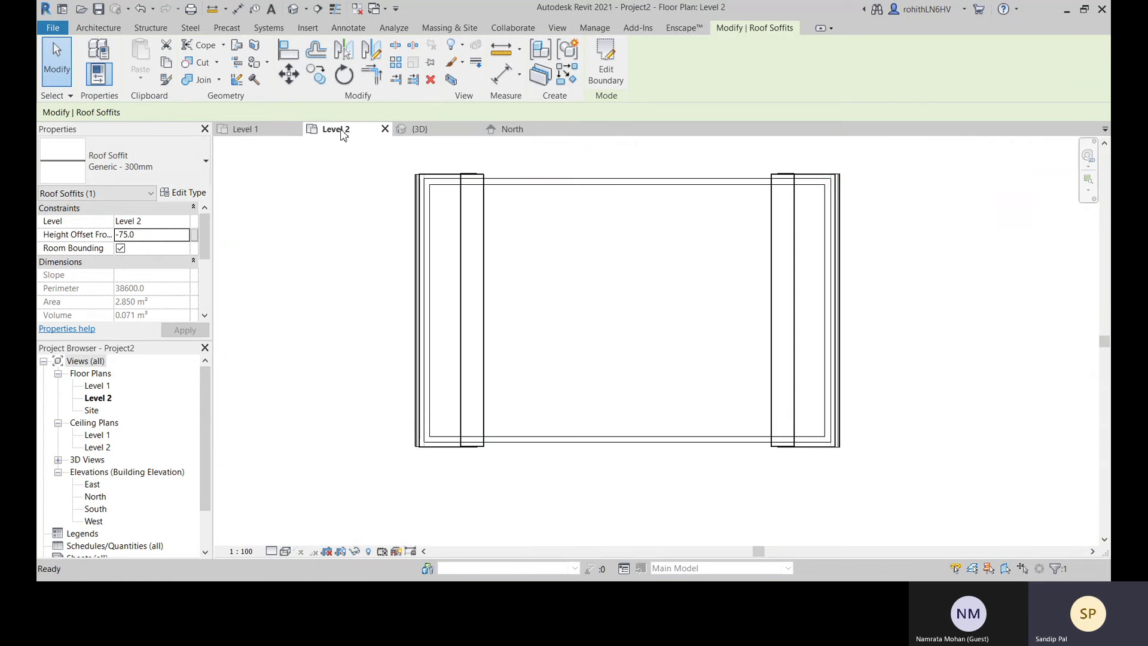
click(544, 182)
scroll(343, 284, up, 3)
click(328, 270)
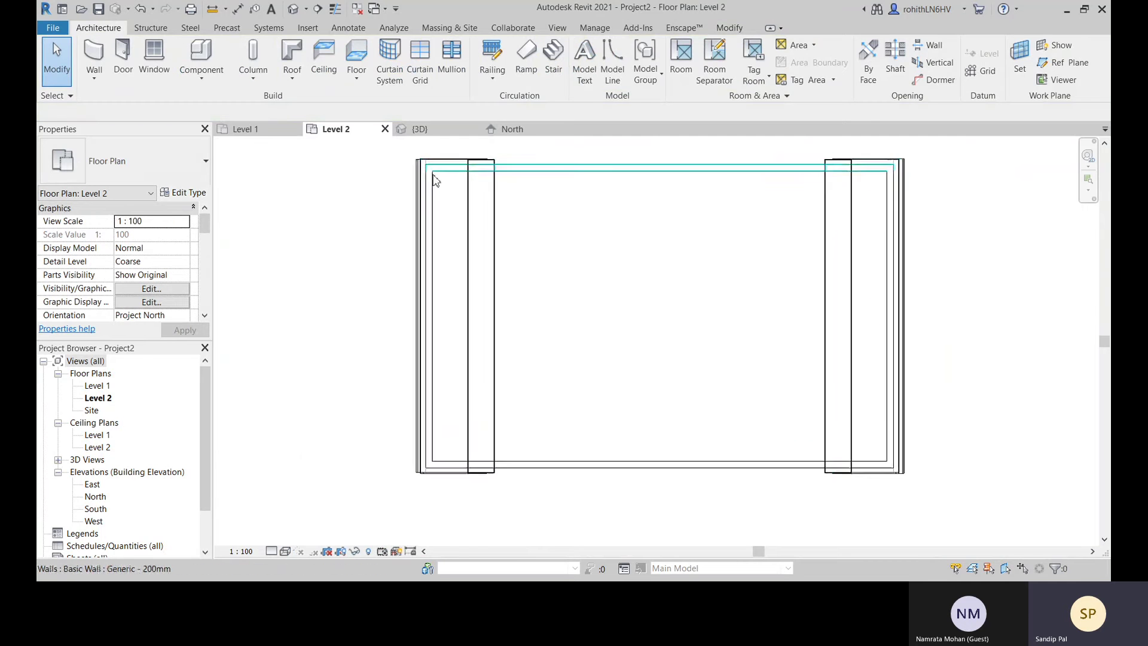
scroll(435, 181, up, 2)
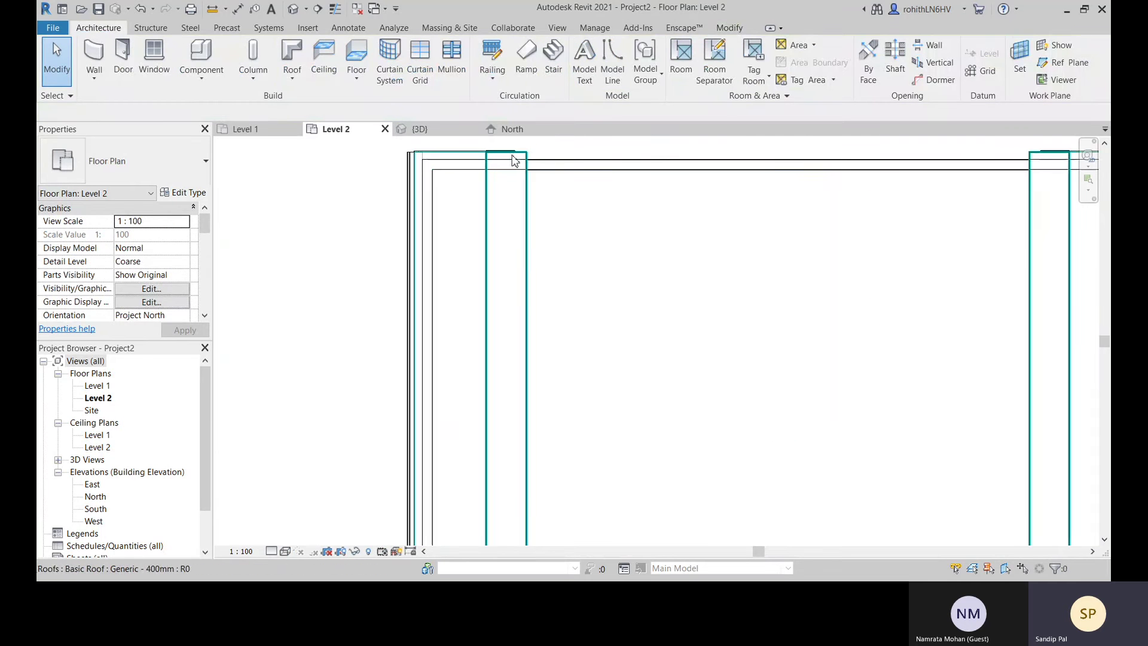
click(293, 82)
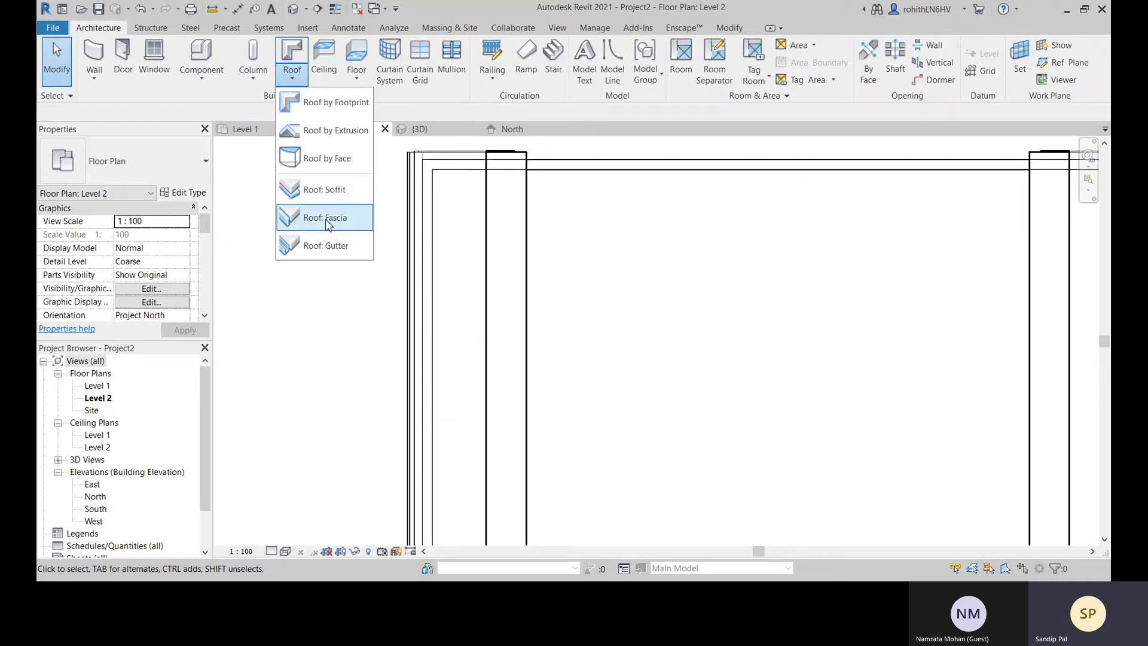
click(344, 191)
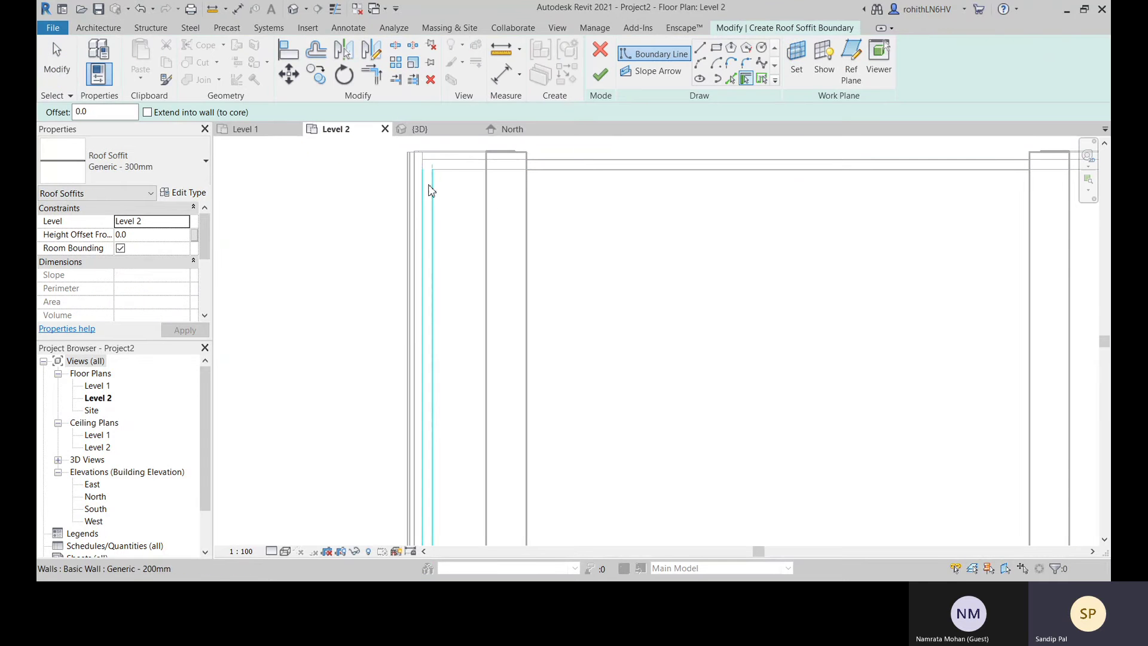
mouse_move(443, 266)
middle_down()
mouse_move(440, 220)
mouse_move(436, 311)
middle_up()
Pick the main roof to add its outline to the soffit boundary
click(762, 83)
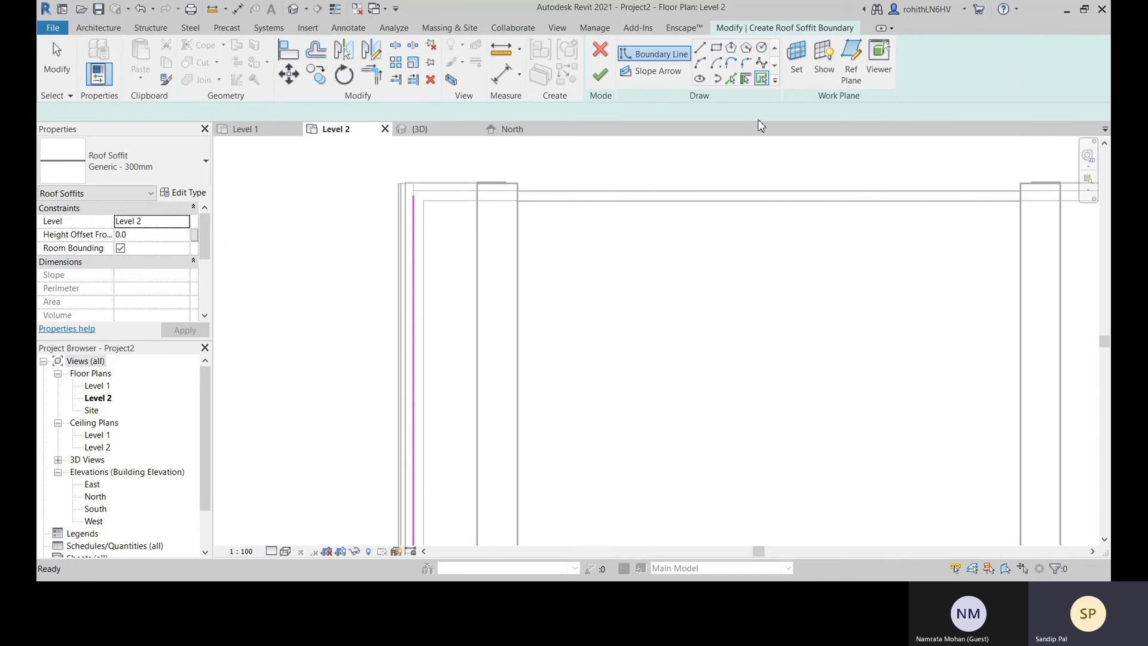
click(404, 292)
scroll(456, 277, down, 3)
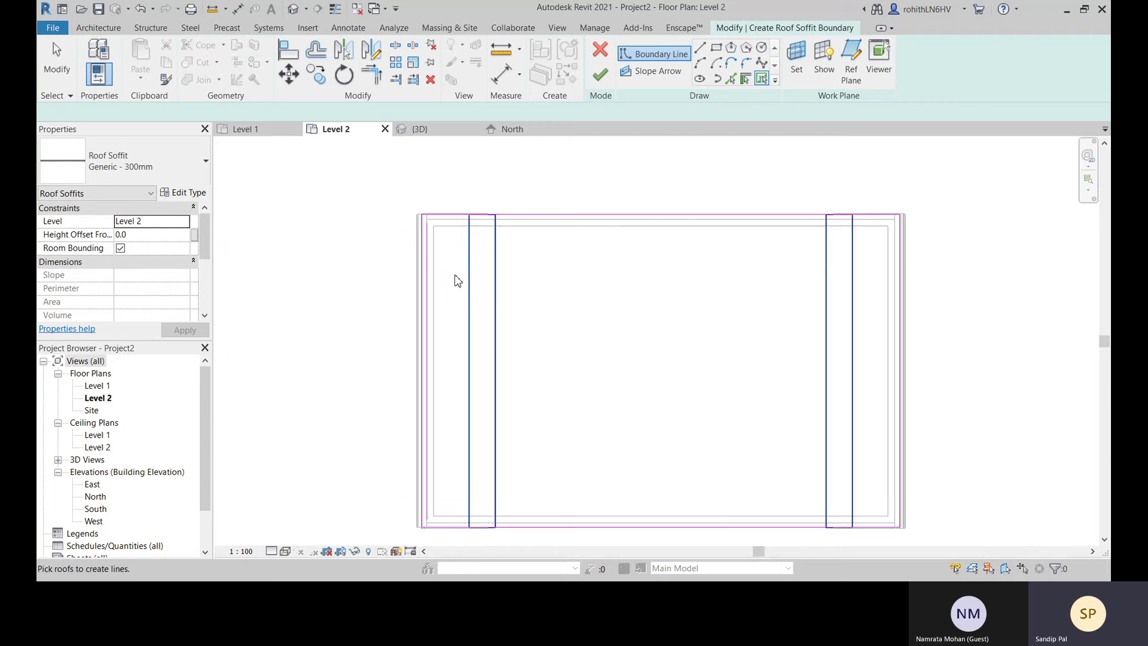
scroll(445, 305, up, 4)
scroll(423, 249, down, 2)
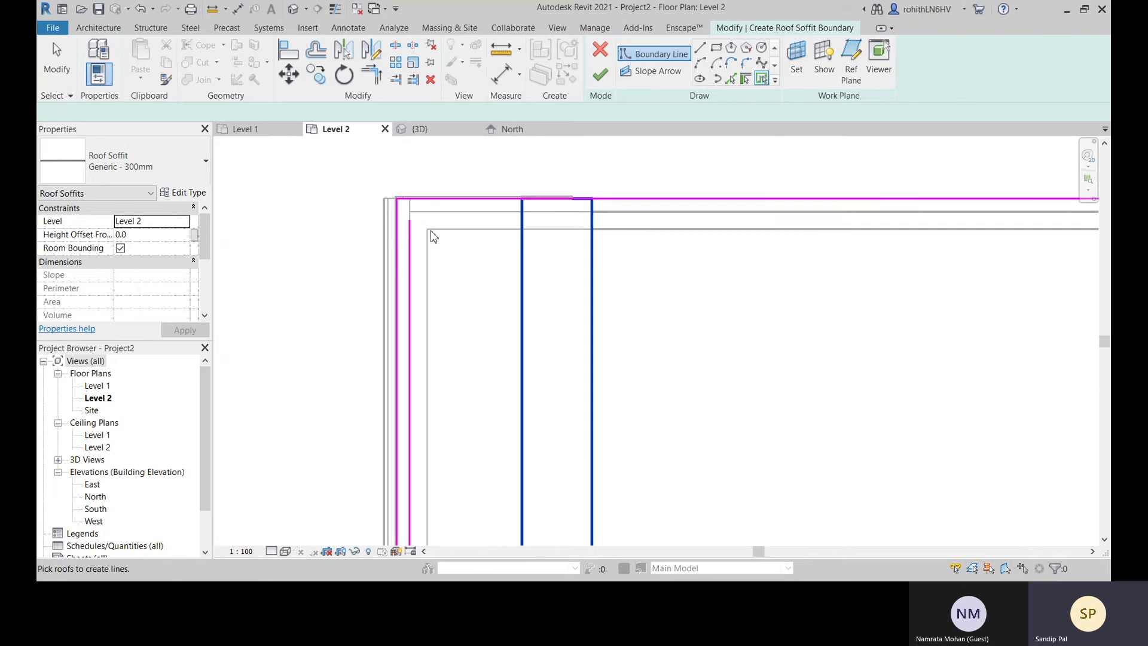
Delete the upper, lower and right roof outline segments from the soffit boundary, keeping the two long lines along the left wall
key(Escape)
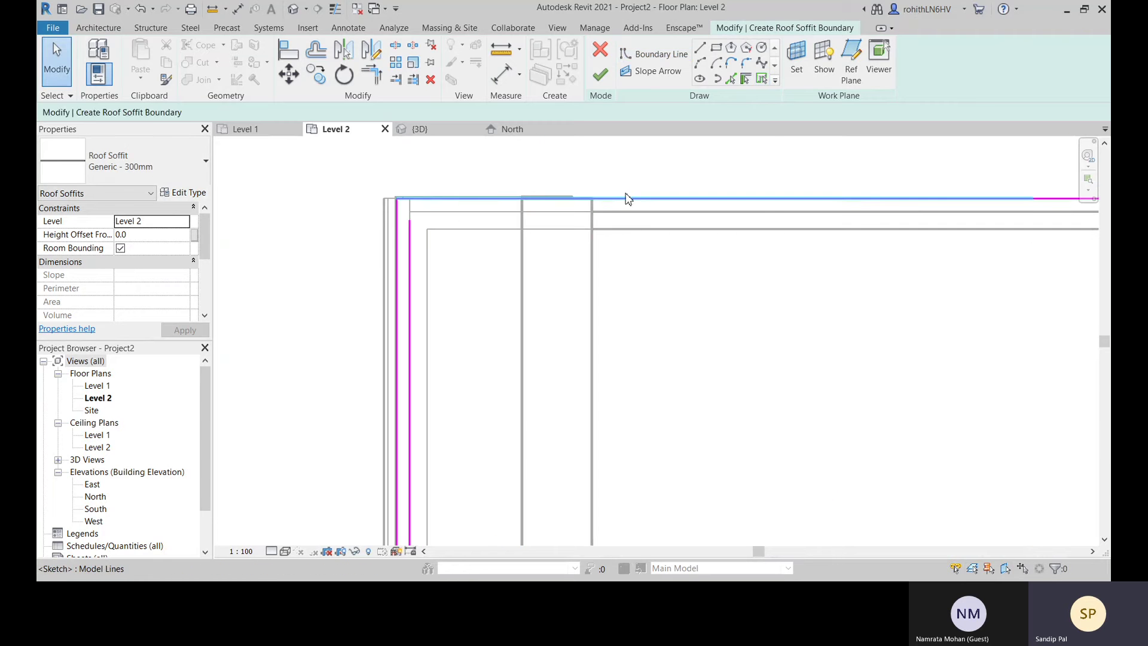
click(625, 198)
key(Escape)
scroll(508, 236, down, 2)
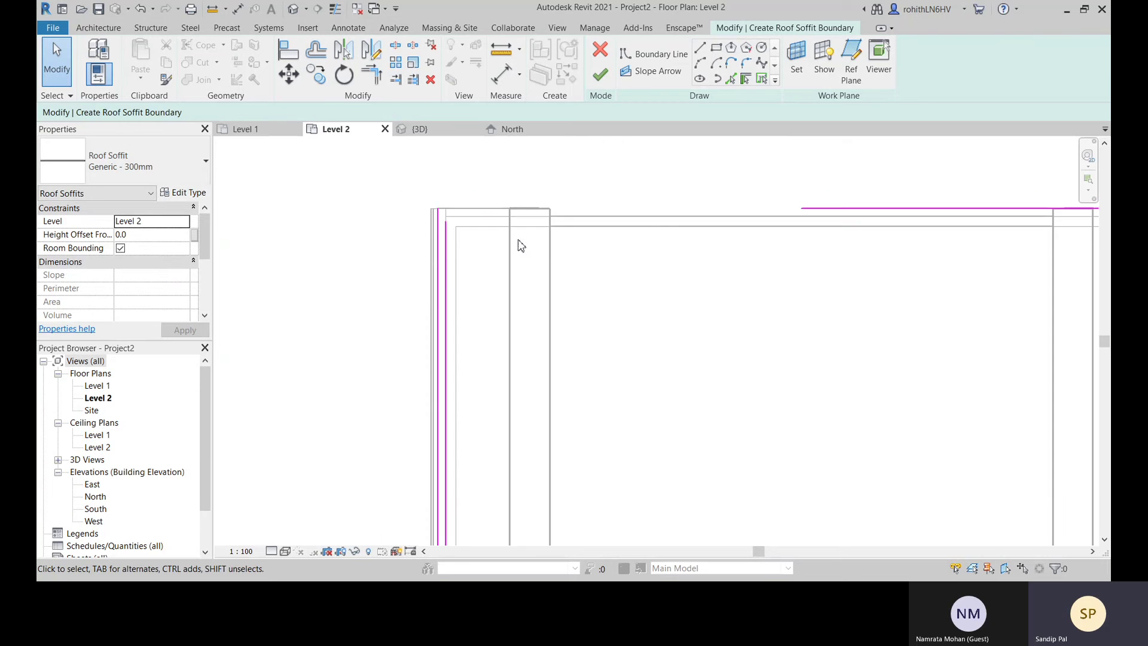
scroll(520, 244, down, 2)
middle_drag(938, 251, 742, 106)
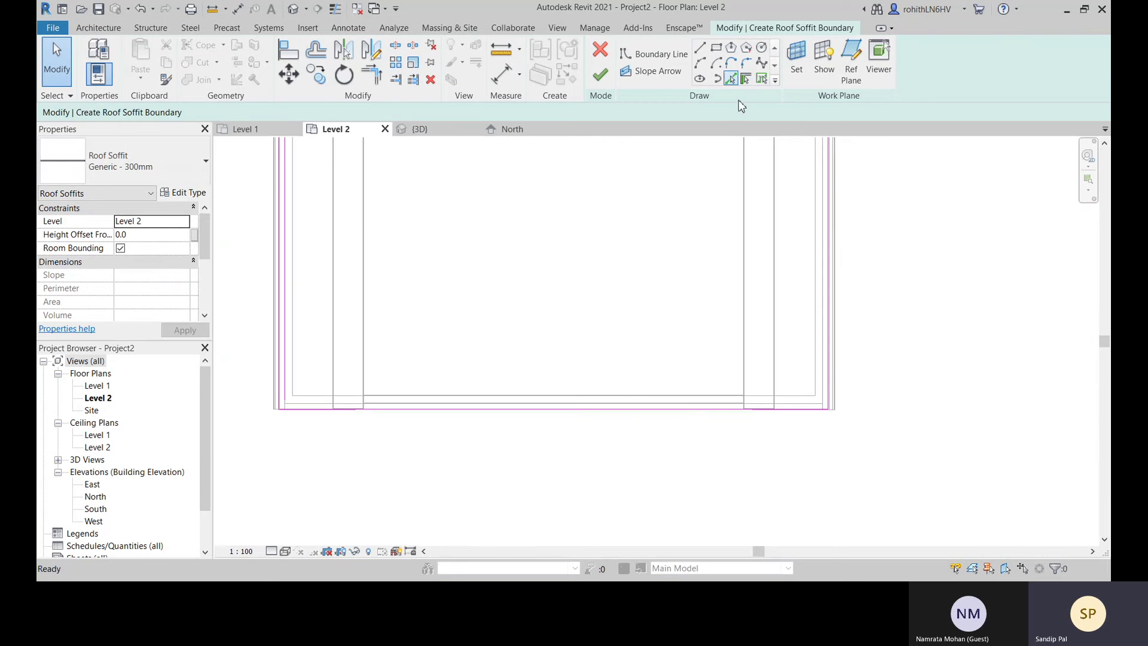
click(502, 417)
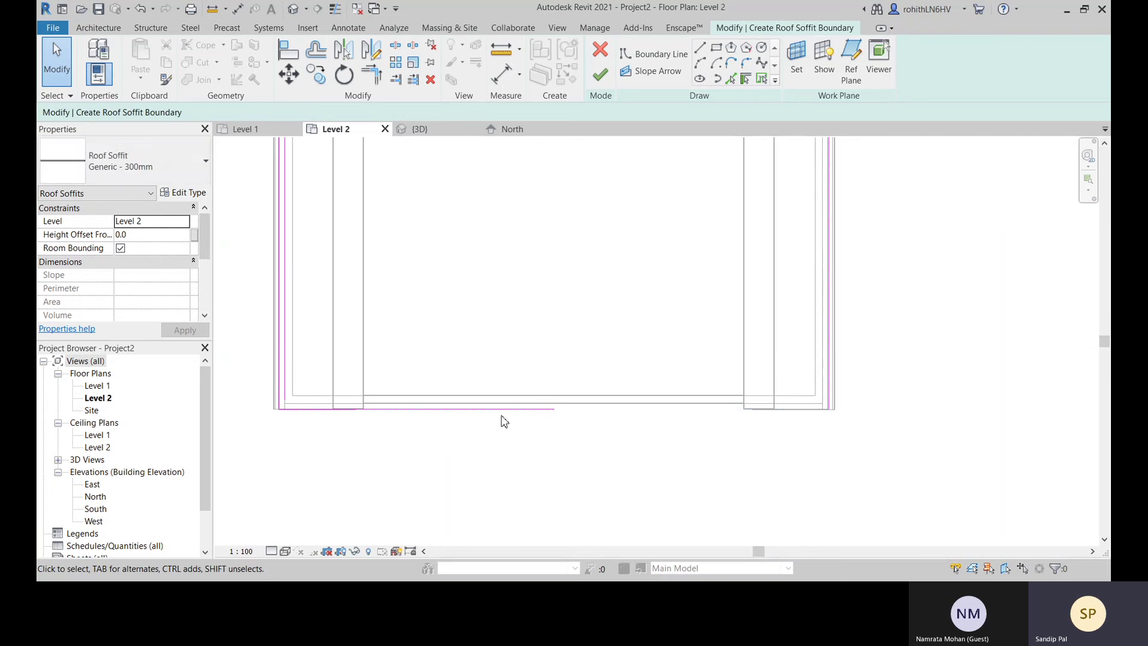
middle_drag(827, 371, 794, 419)
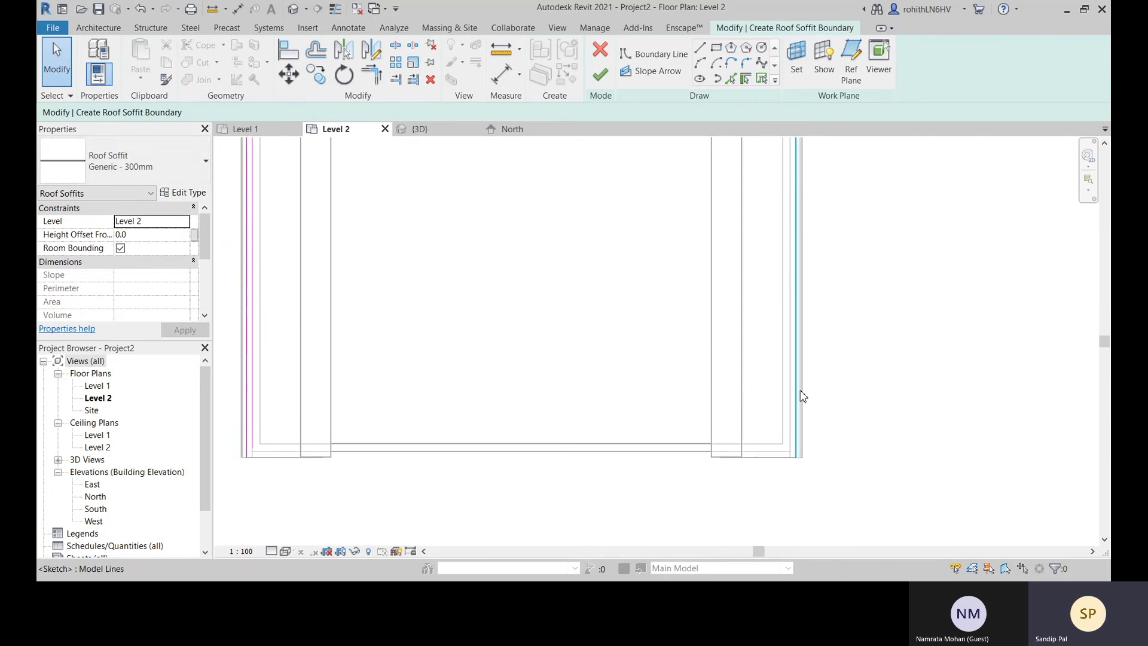
middle_drag(856, 335, 865, 445)
Close the lower end of the left soffit strip with a 150 mm line and extend the inner boundary line to meet it
middle_drag(528, 335, 811, 210)
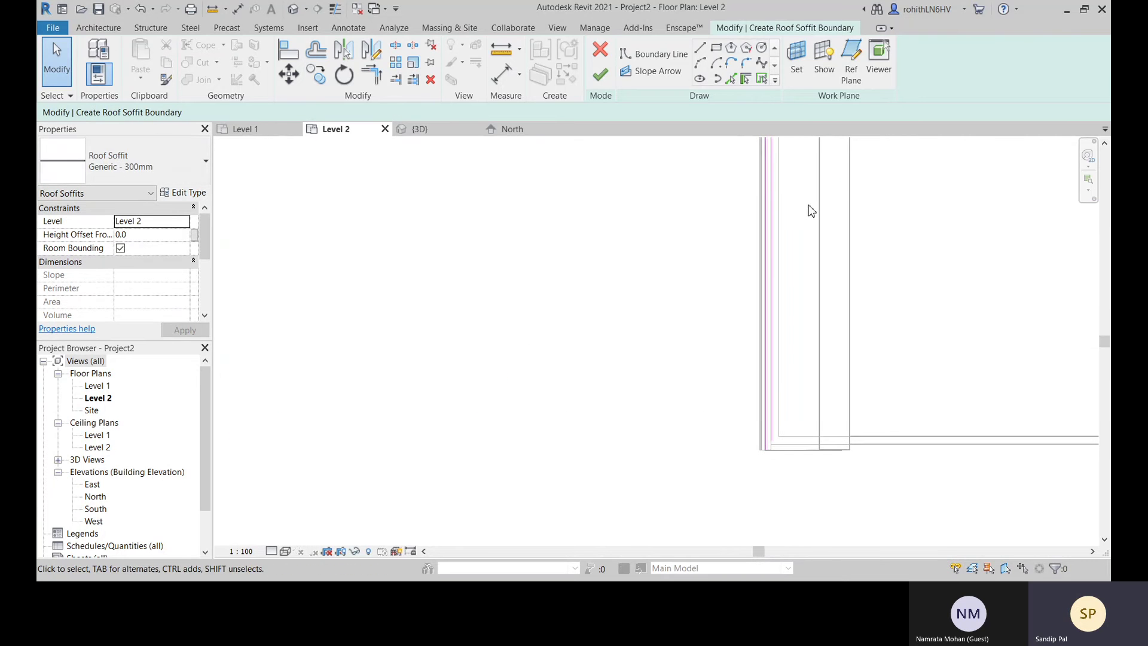
scroll(727, 410, up, 3)
scroll(638, 460, up, 3)
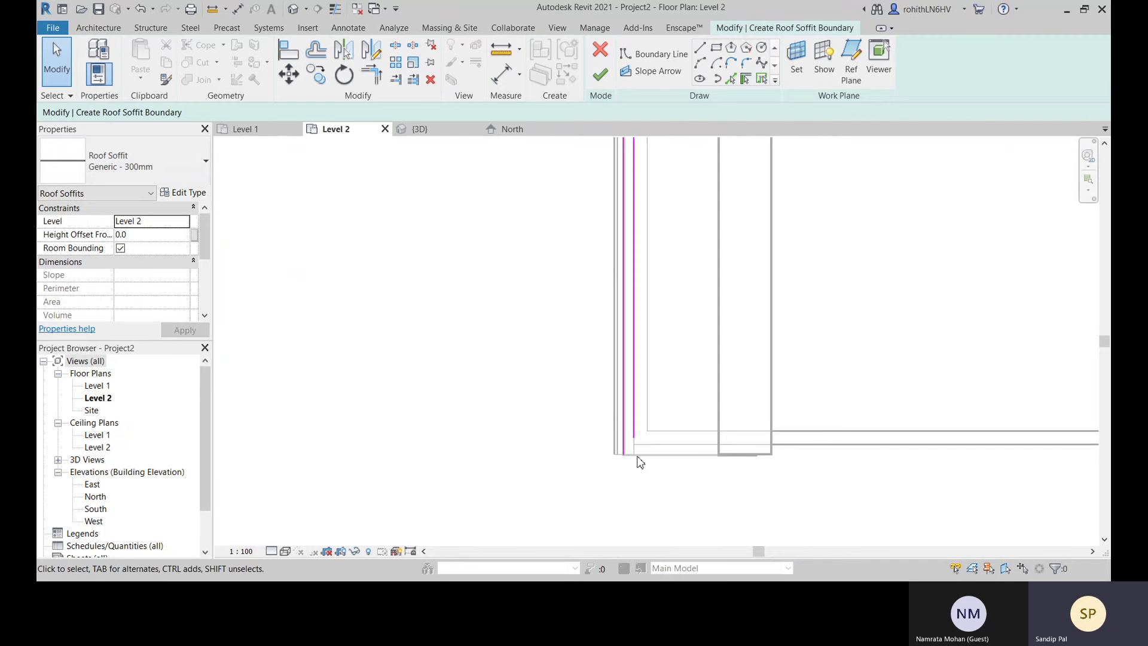
click(639, 414)
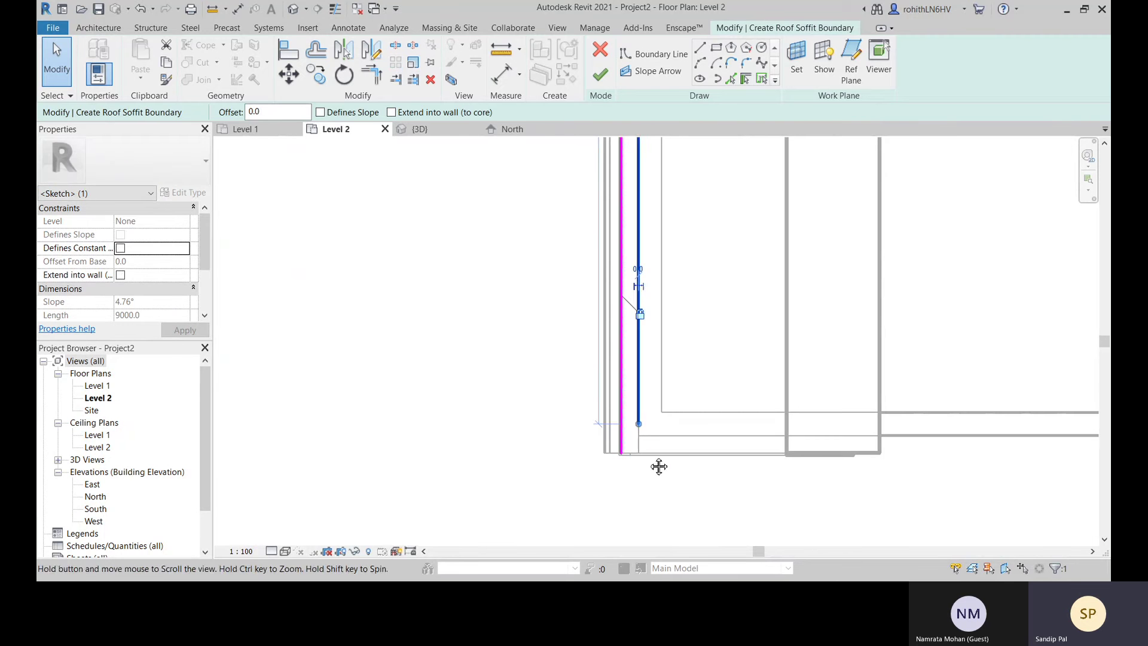
scroll(658, 466, up, 2)
middle_drag(601, 472, 570, 481)
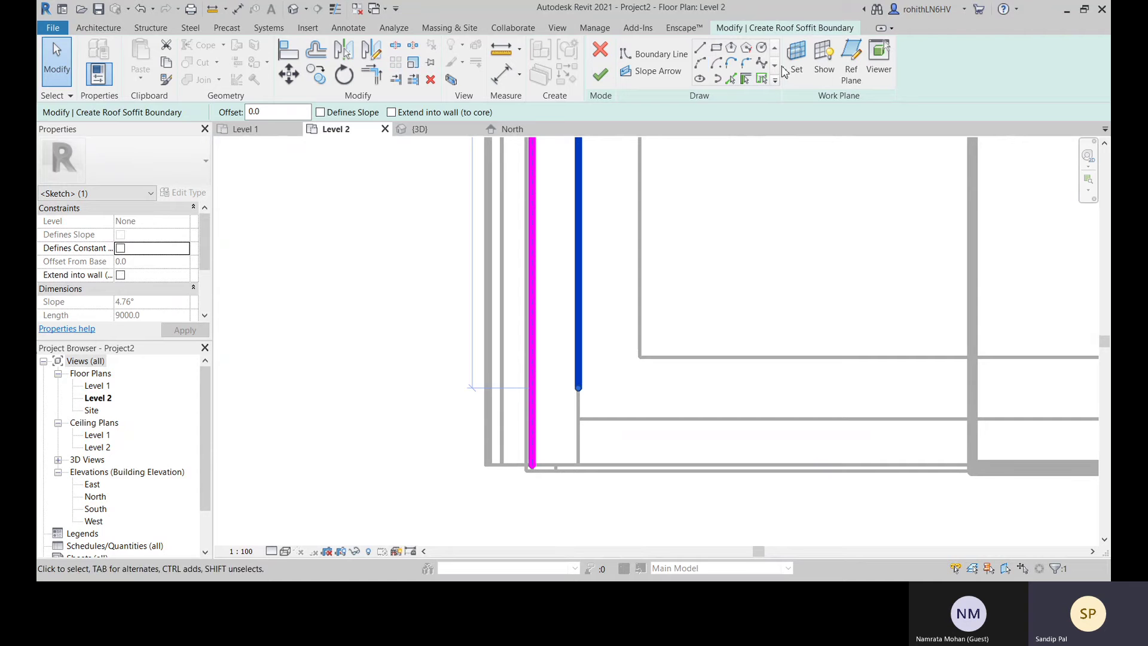
click(699, 47)
click(532, 465)
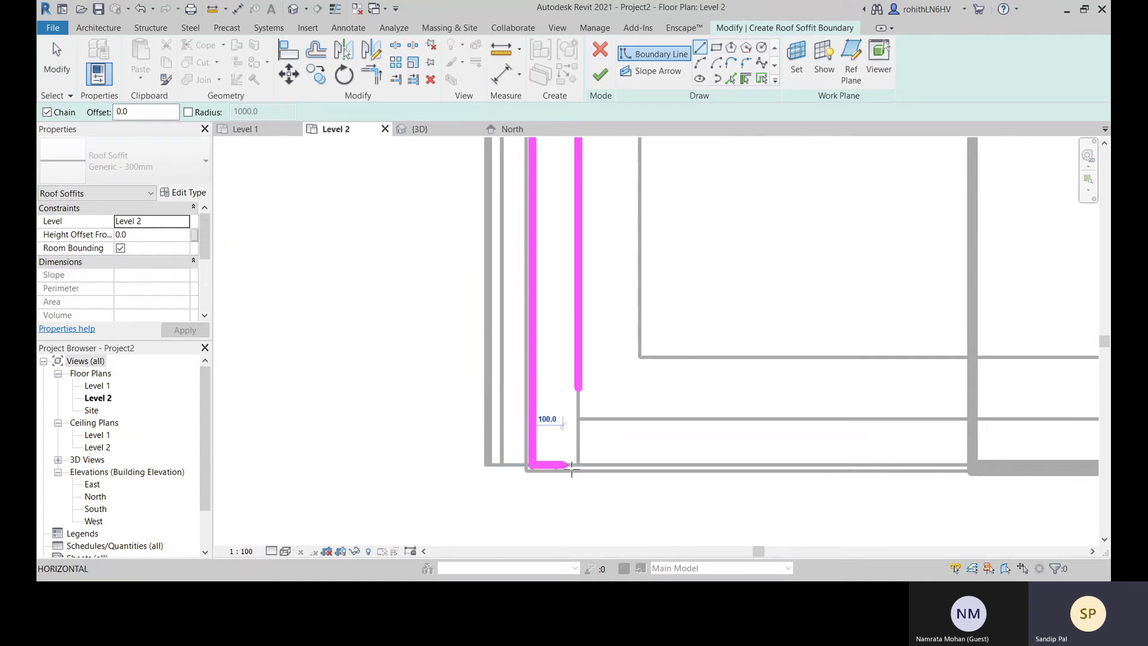
click(577, 465)
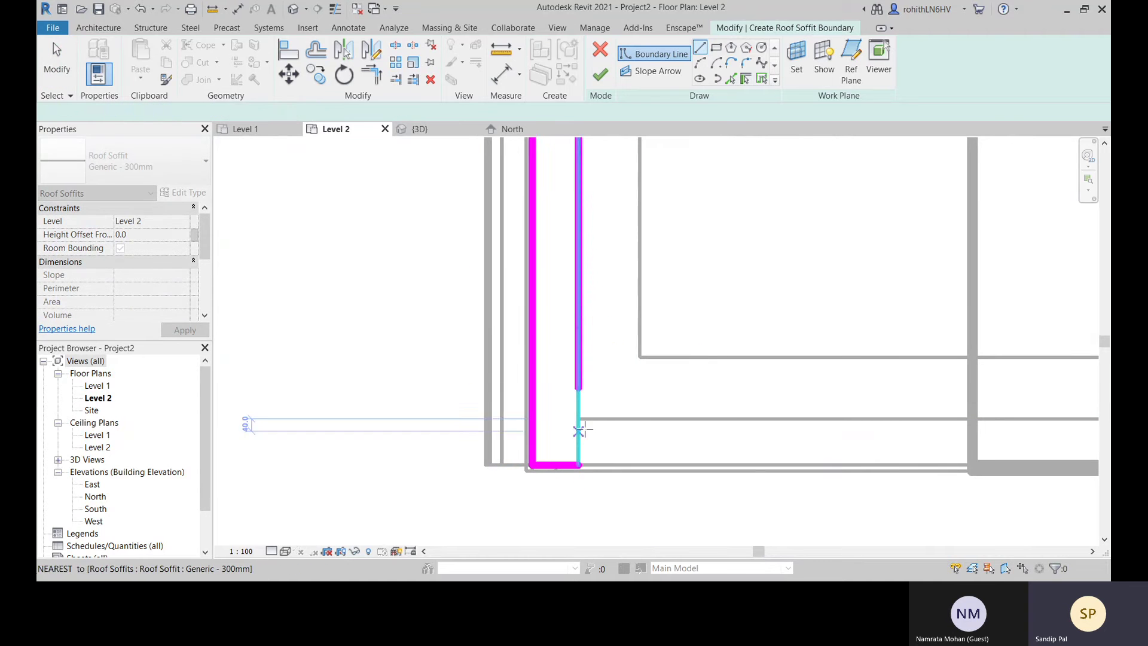
key(Escape)
key(Escape)
click(579, 385)
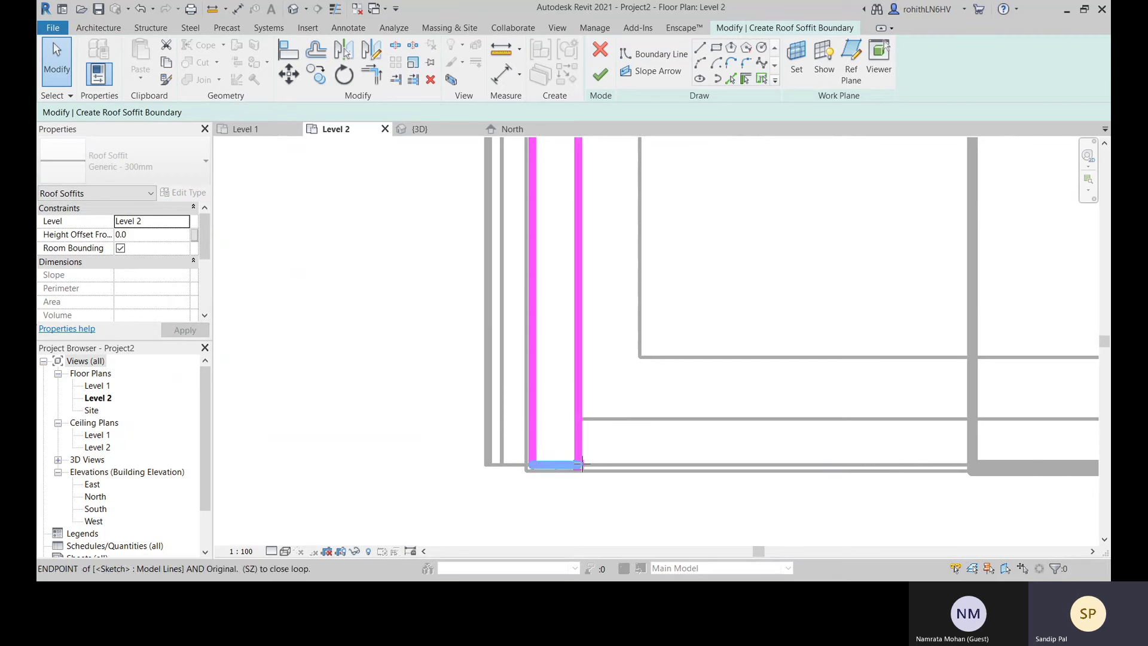
Make the strip's lower end line slope-defining and set its slope to 30°
click(558, 465)
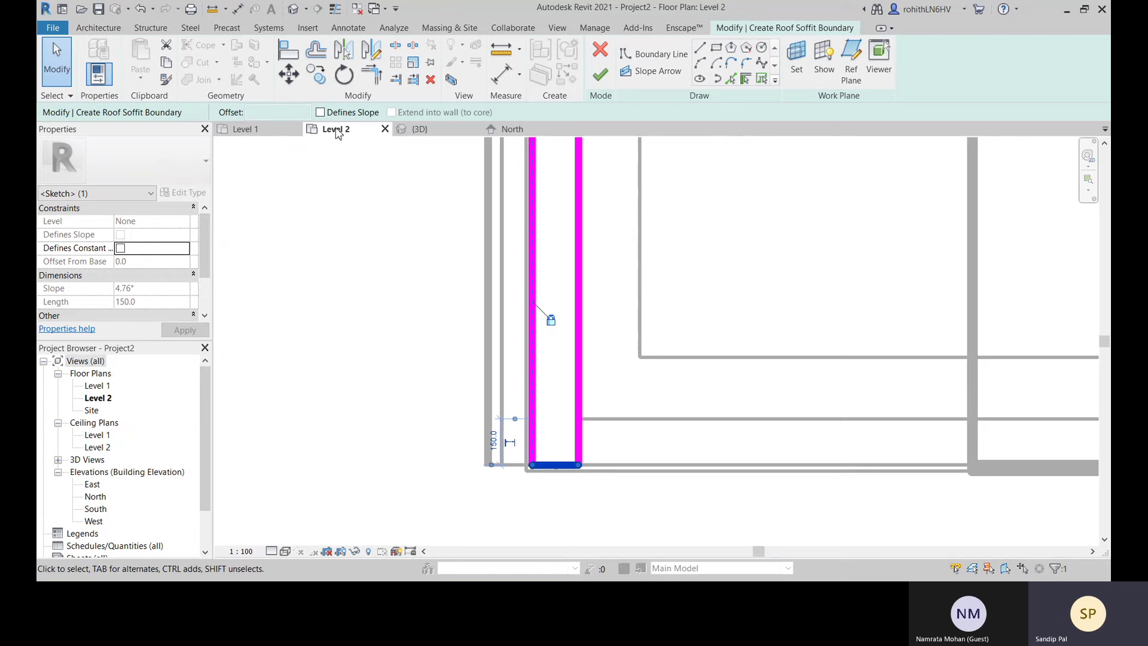
click(320, 112)
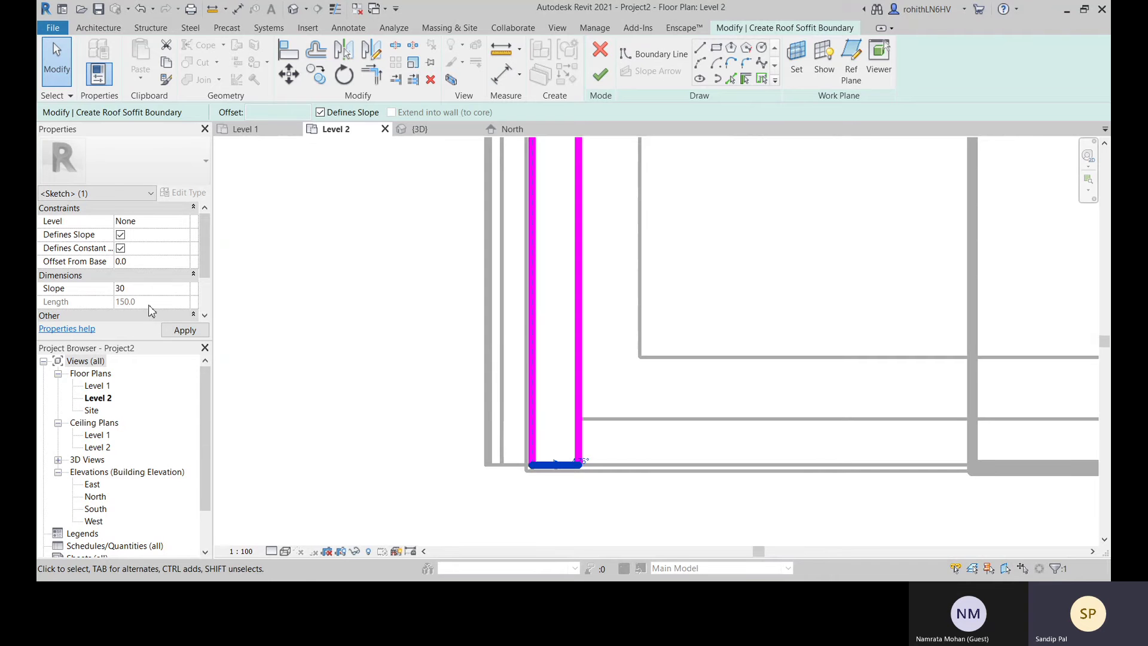
scroll(544, 342, down, 1)
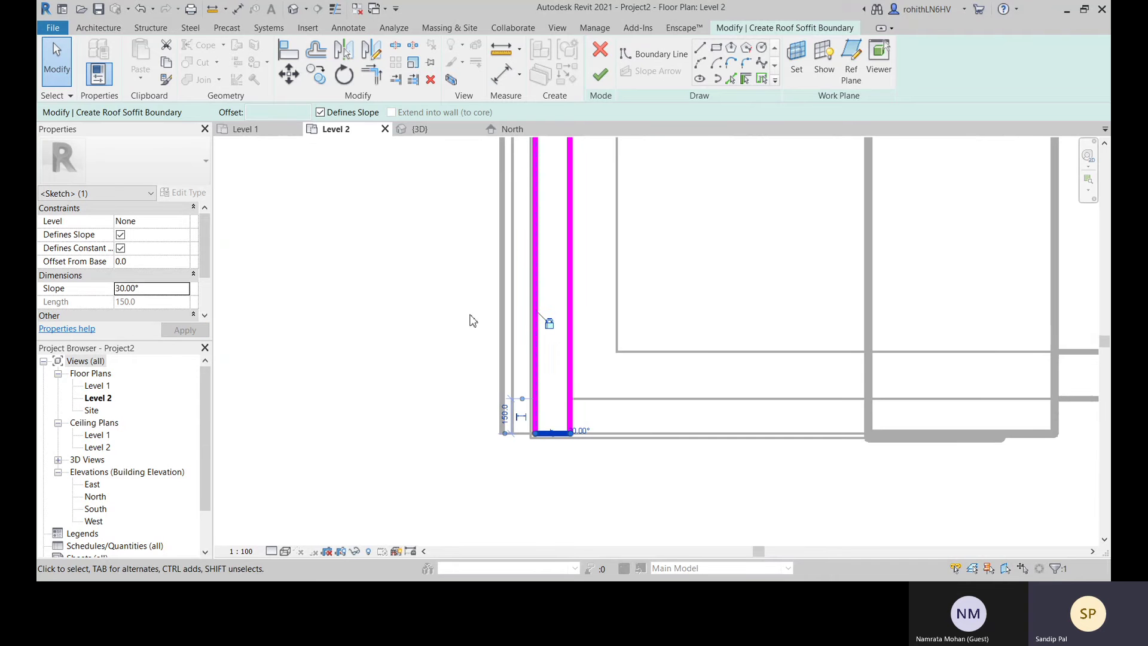
Close the upper end of the left soffit strip with a 150 mm line and extend the inner boundary line up to it
scroll(535, 299, down, 2)
mouse_move(535, 299)
middle_down()
mouse_move(645, 220)
mouse_move(508, 545)
mouse_move(533, 541)
mouse_move(417, 302)
middle_up()
scroll(413, 290, up, 5)
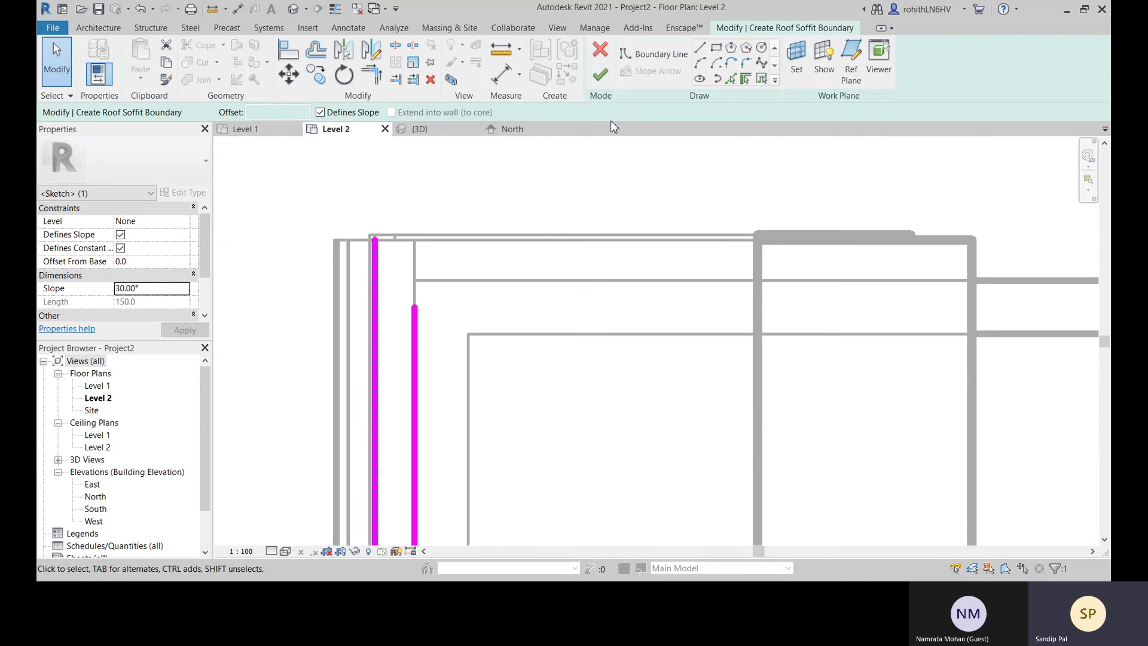
click(699, 51)
click(373, 239)
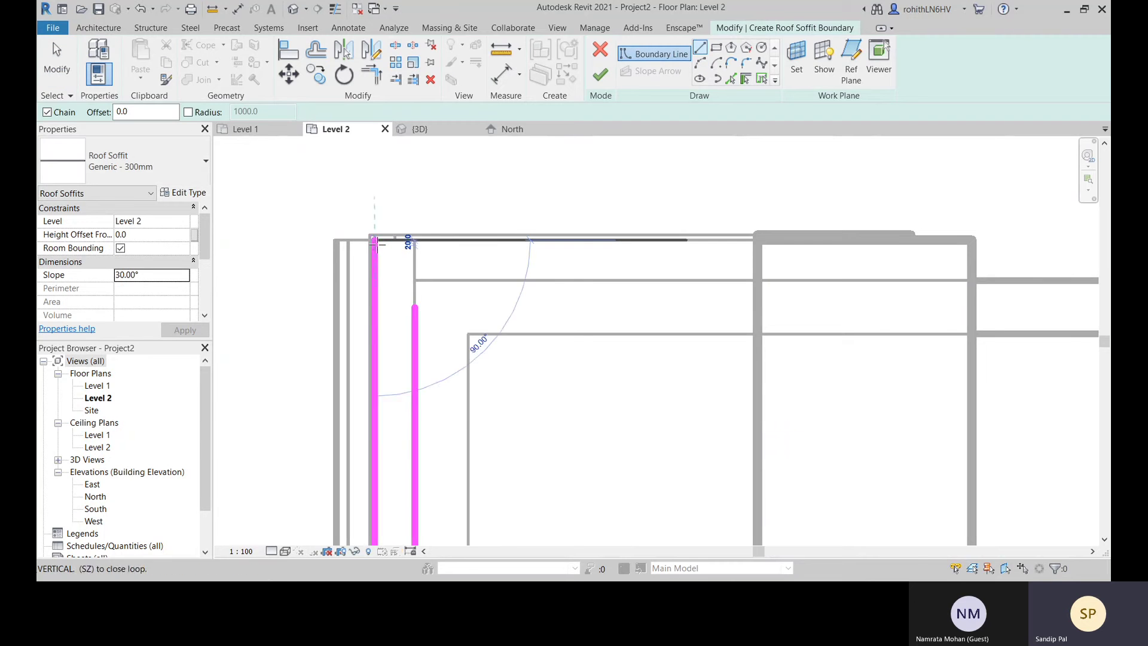
click(415, 239)
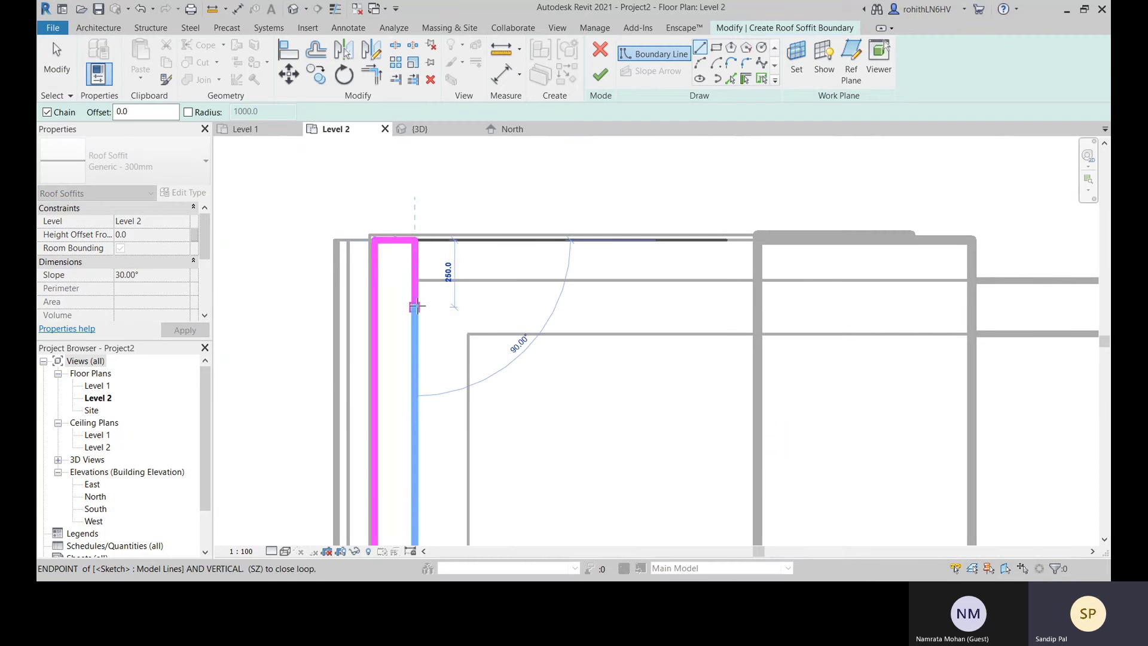
key(Escape)
key(Escape)
click(415, 312)
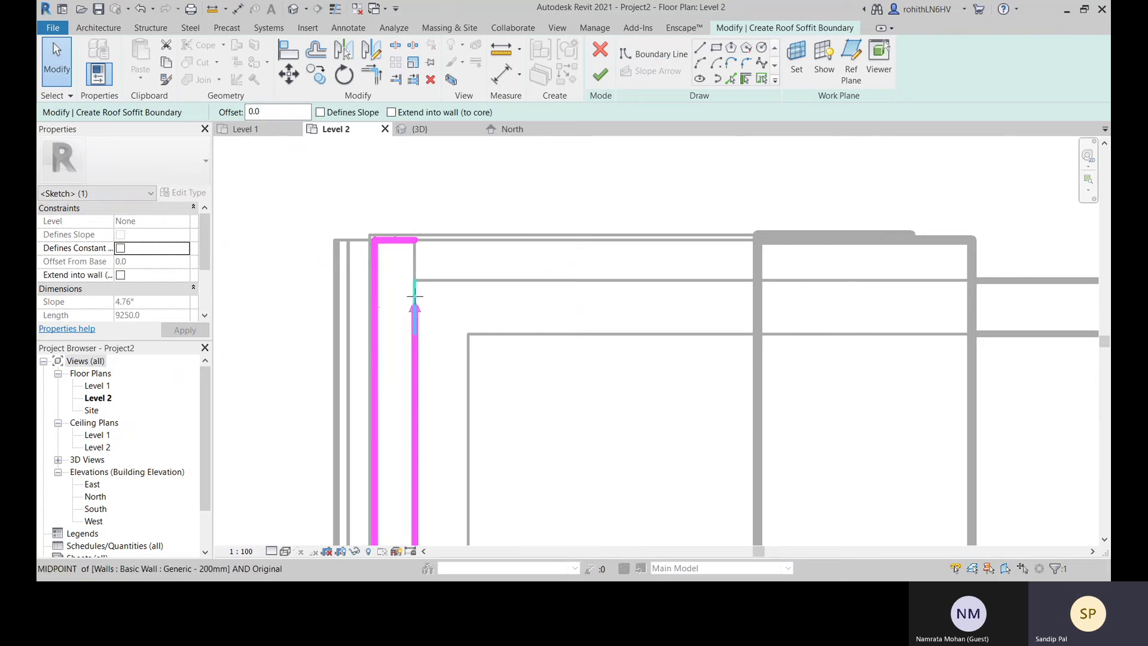
click(456, 264)
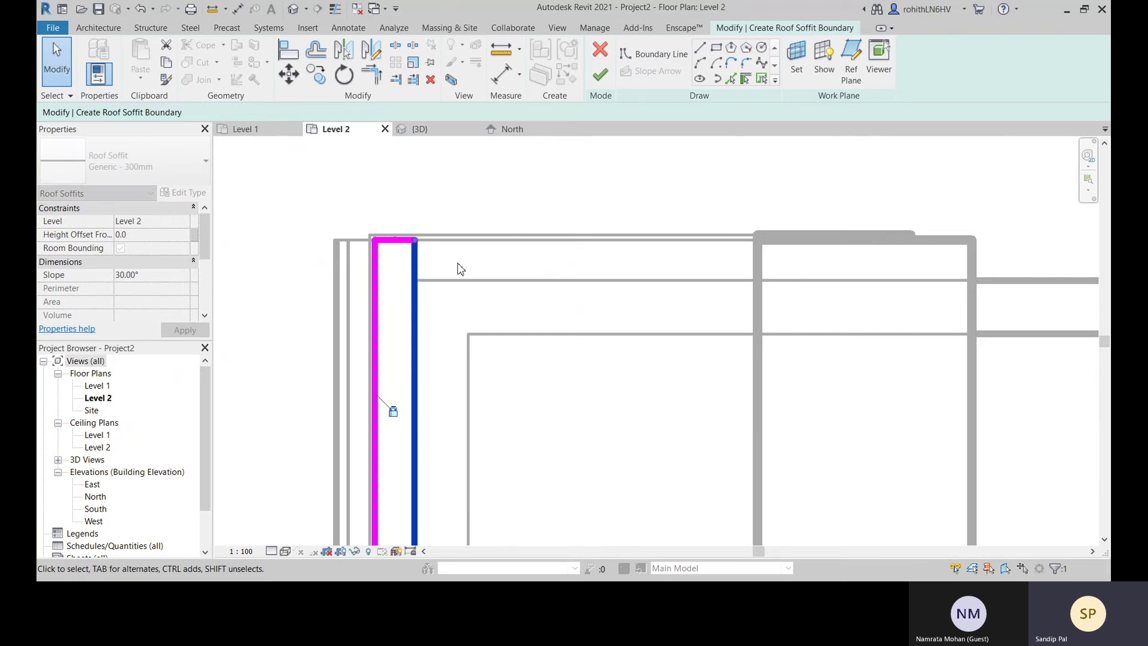
Define a 30° slope on the strip's upper end line and try to finish the soffit sketch
click(397, 251)
click(320, 112)
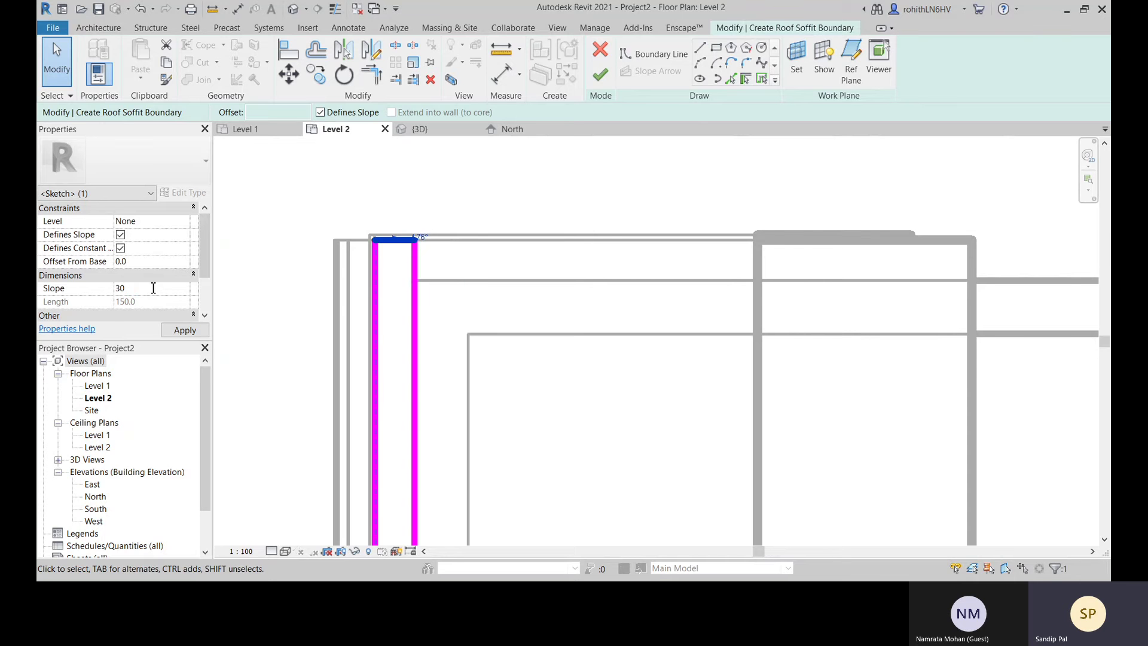
key(Return)
click(601, 77)
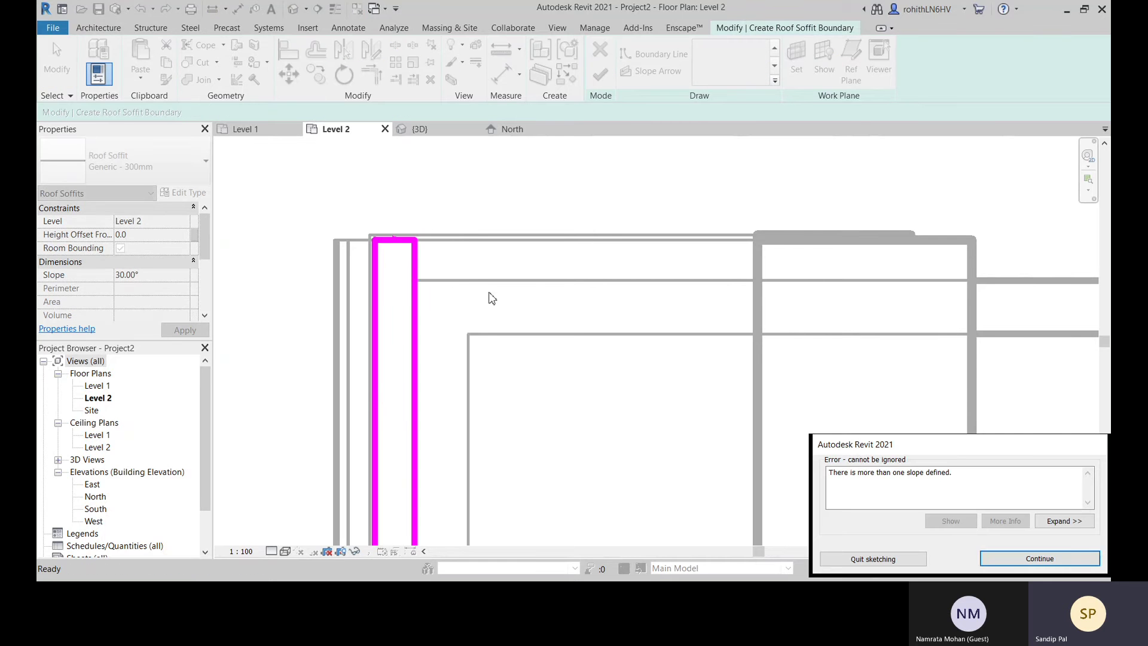
Clear the slope definition from the upper end line, then finish the soffit sketch and show it in the 3D view
drag(856, 450, 561, 310)
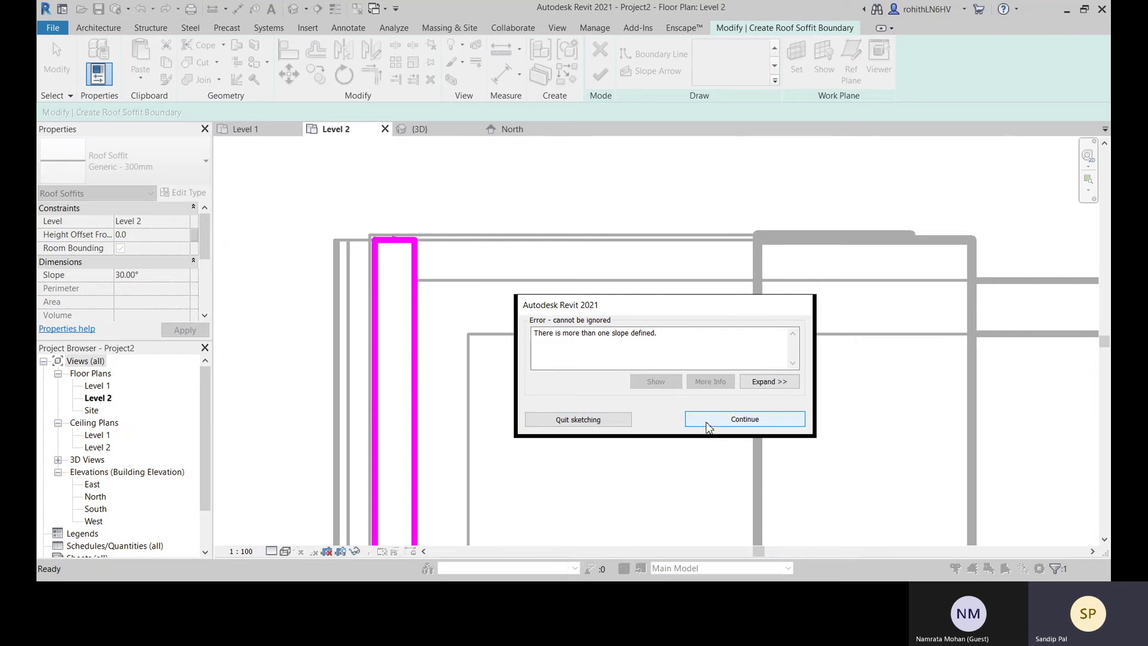
click(706, 420)
click(391, 240)
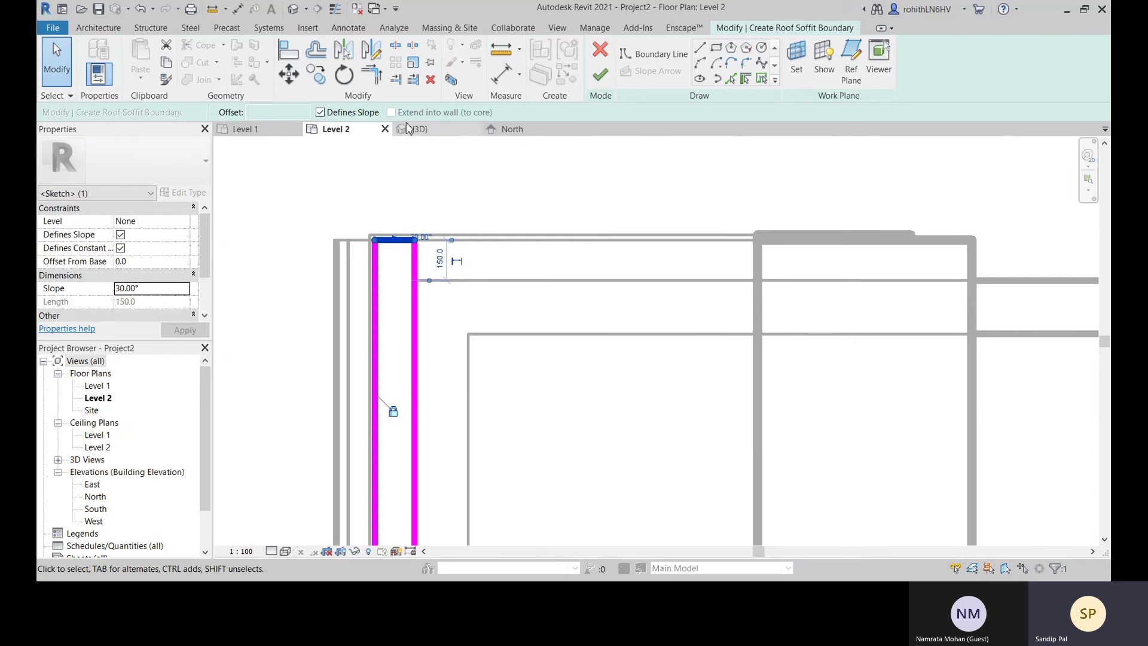
click(321, 113)
click(559, 195)
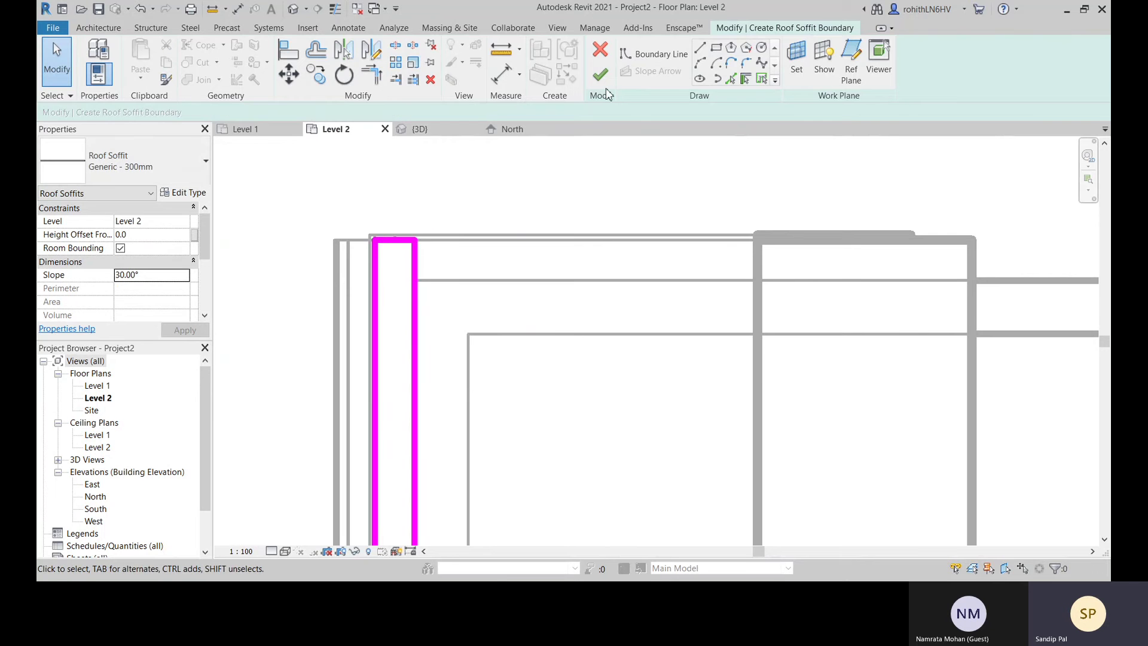
click(600, 75)
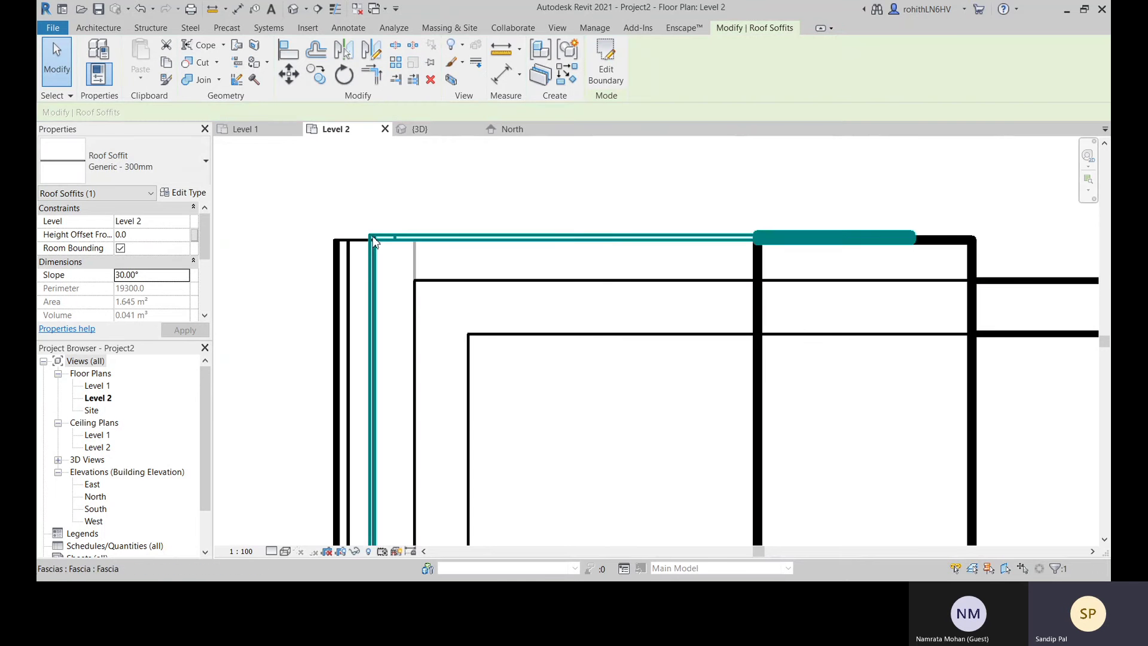
click(433, 129)
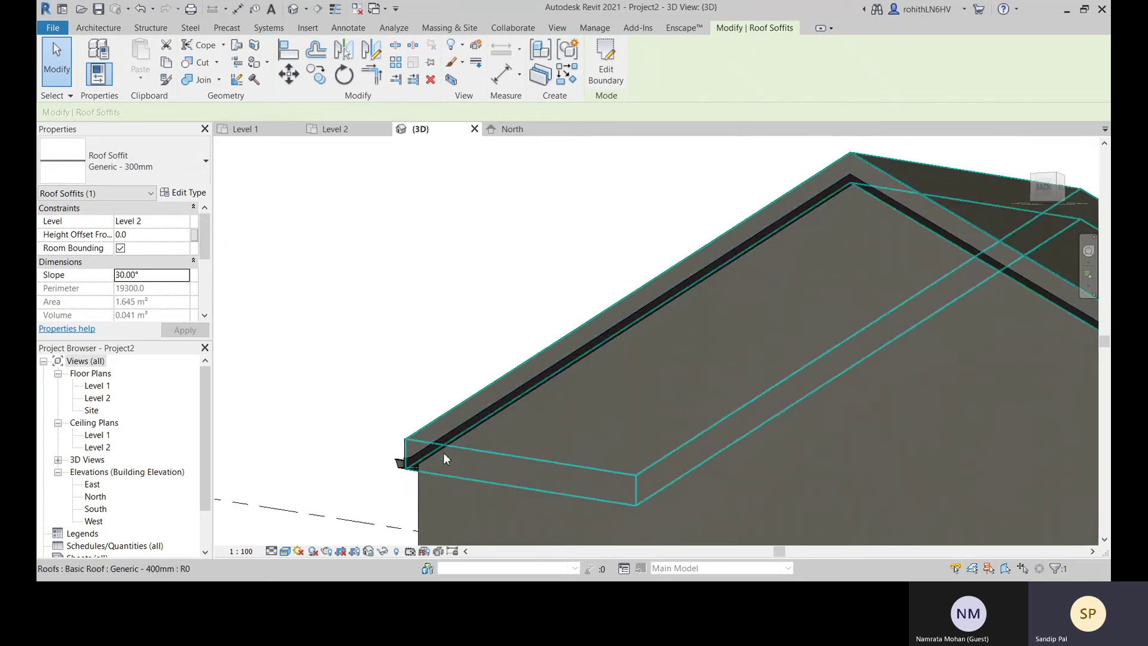
Inspect the sloped soffit strip in the 3D view from the back, front and left sides of the house
scroll(442, 452, up, 2)
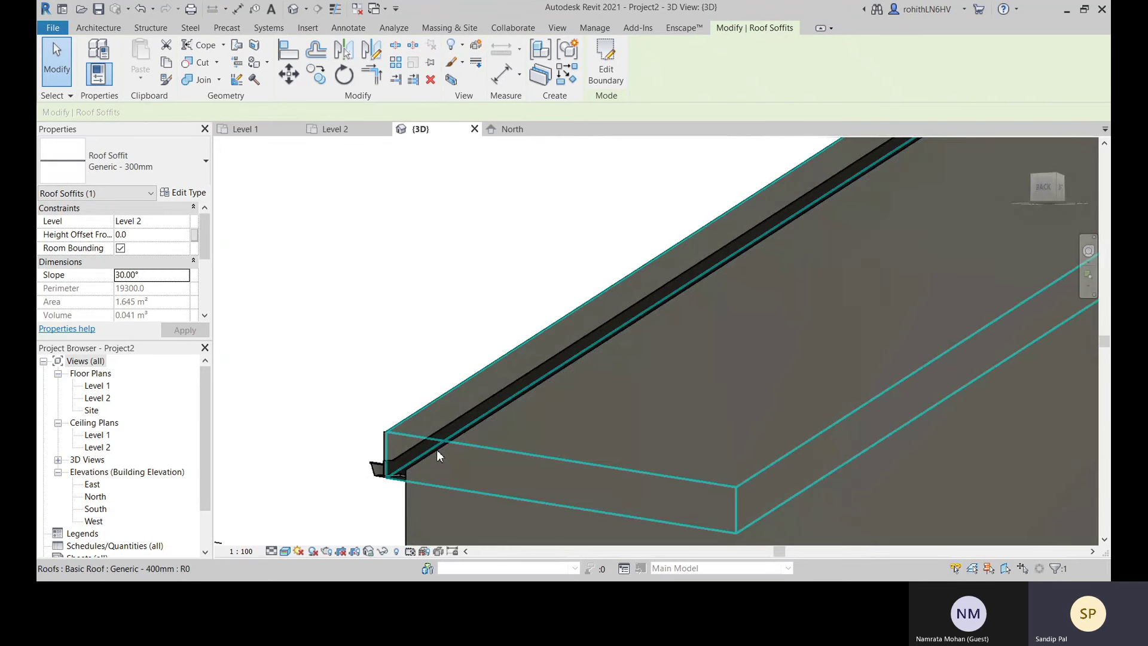
scroll(448, 443, down, 5)
middle_drag(690, 437, 644, 334)
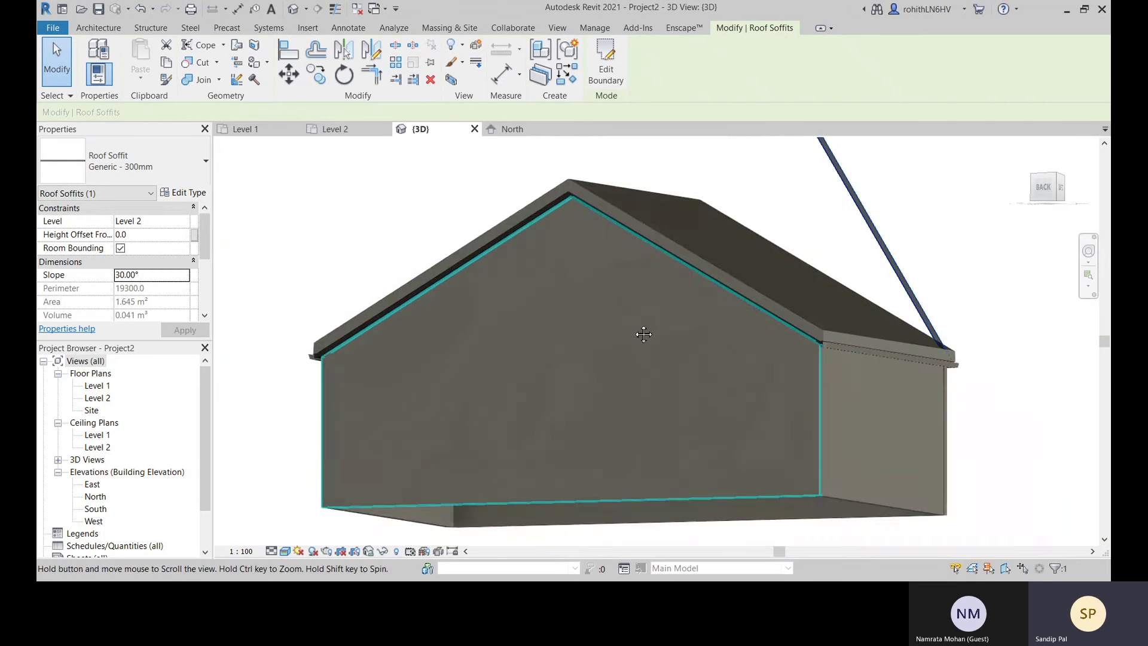
scroll(546, 396, down, 3)
shift+middle_drag(546, 397, 770, 334)
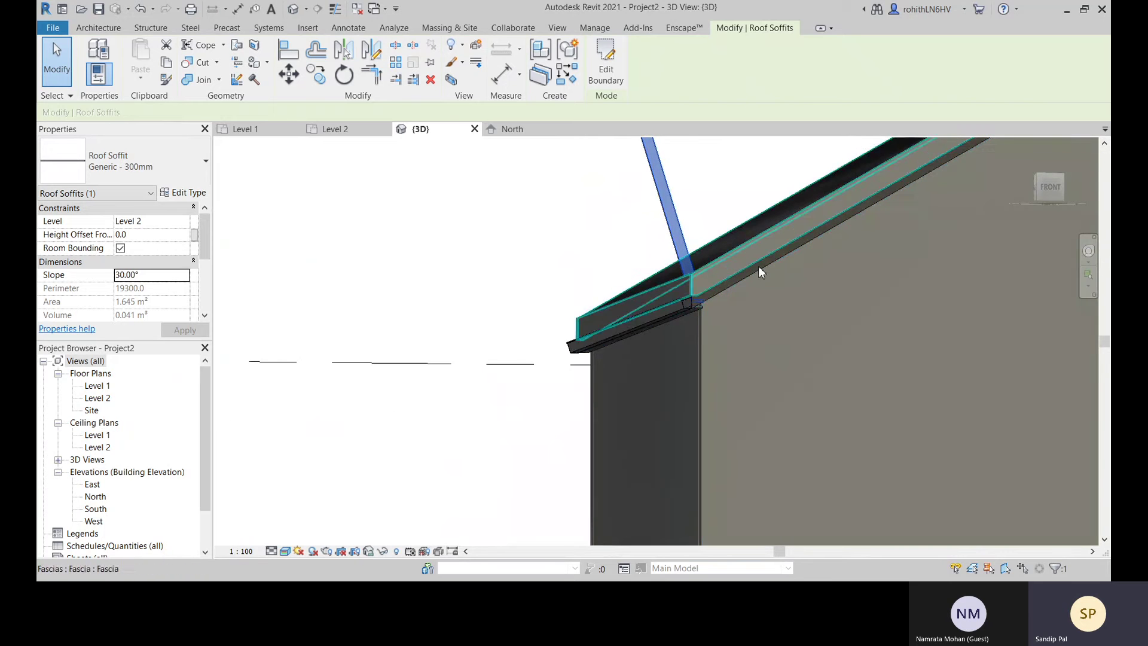
middle_drag(742, 297, 675, 312)
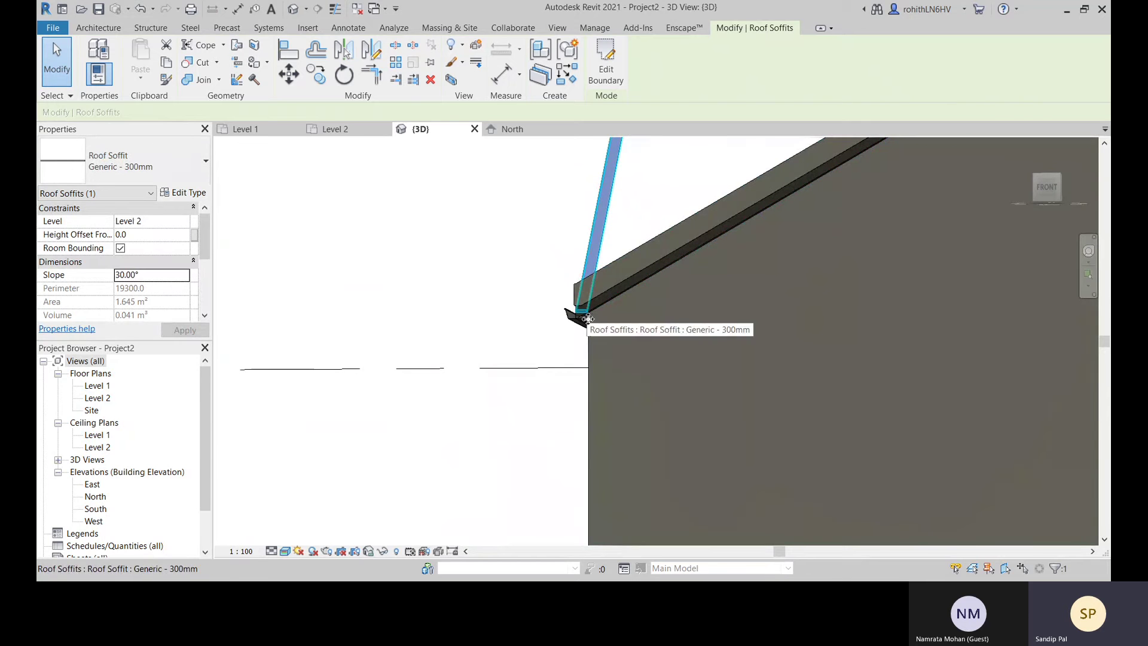
shift+middle_drag(587, 318, 683, 324)
click(682, 324)
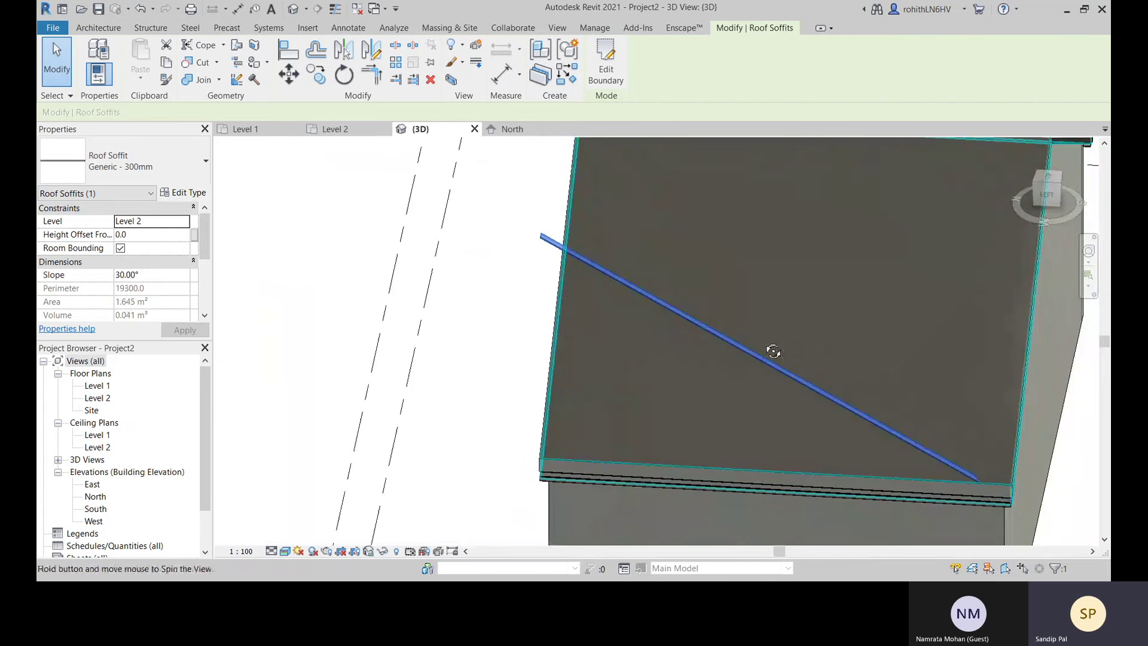
shift+middle_drag(769, 346, 425, 238)
Open the sloped soffit's boundary for editing in the Level 2 plan and check its sketch lines in the Level 1 plan as well
click(327, 129)
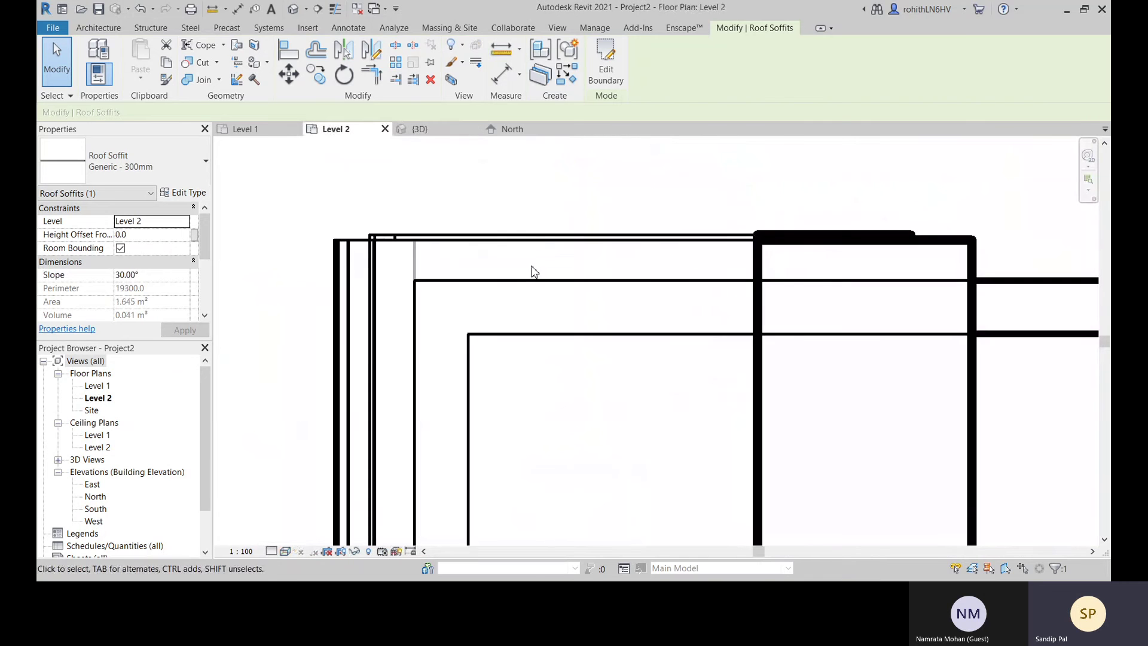
scroll(561, 259, down, 5)
middle_drag(590, 291, 509, 137)
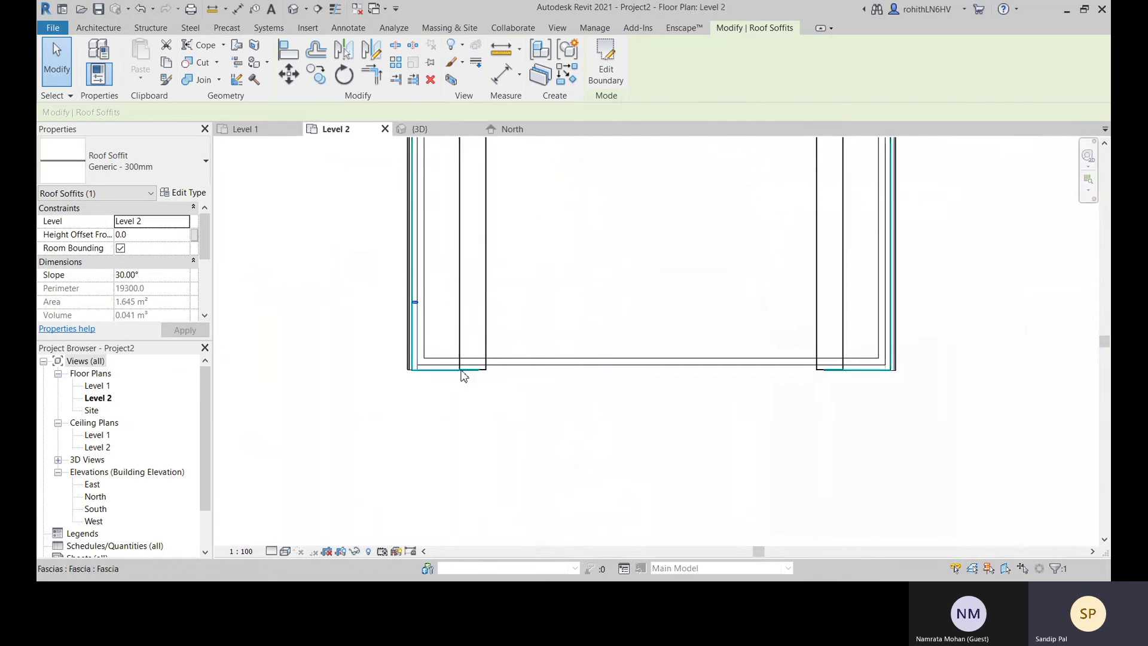
scroll(418, 308, up, 4)
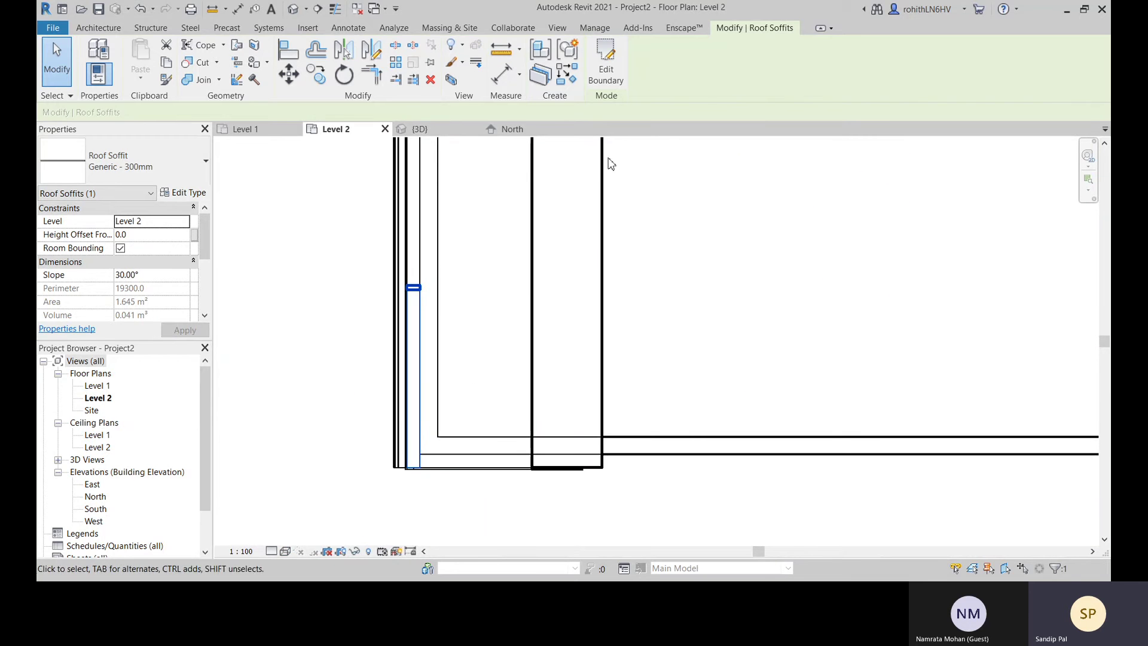
click(606, 63)
scroll(492, 377, down, 2)
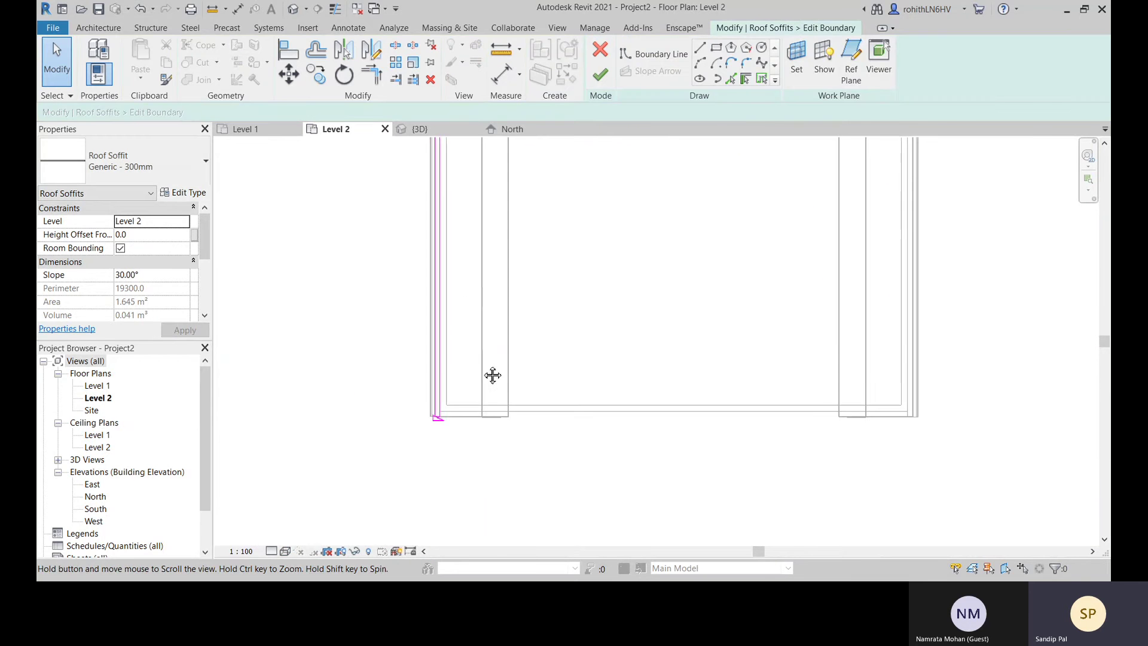
scroll(428, 517, up, 2)
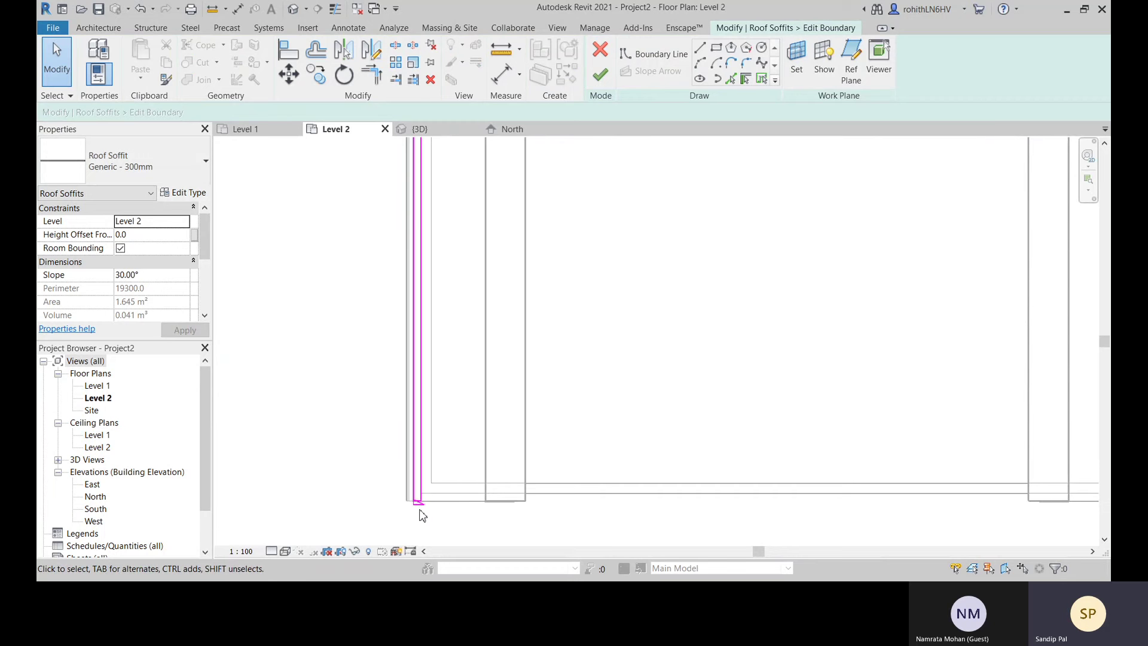
scroll(483, 481, down, 3)
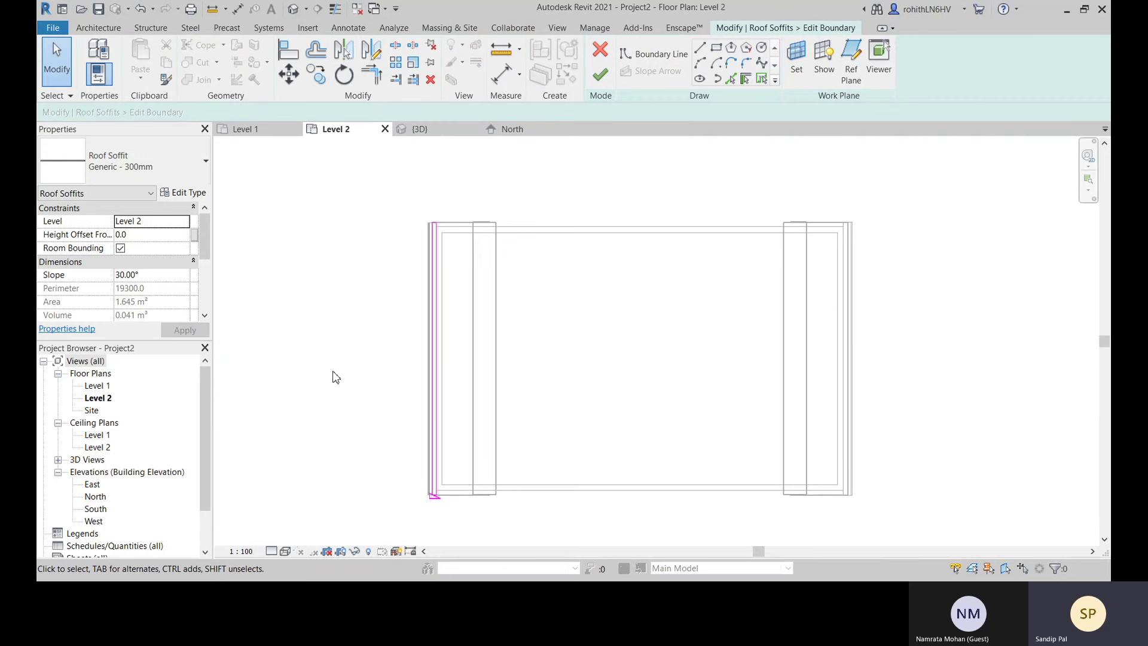
click(266, 131)
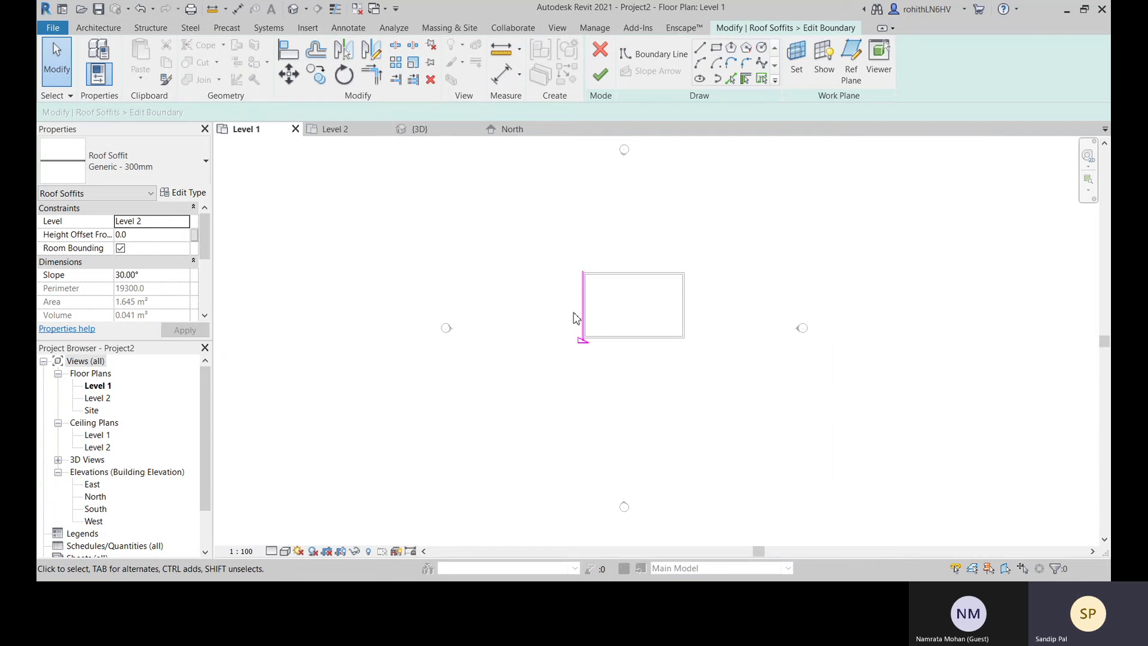
View the soffit sketch from above in 3D and delete all boundary lines of the strip
click(449, 133)
shift+middle_drag(674, 299, 565, 448)
scroll(425, 452, up, 5)
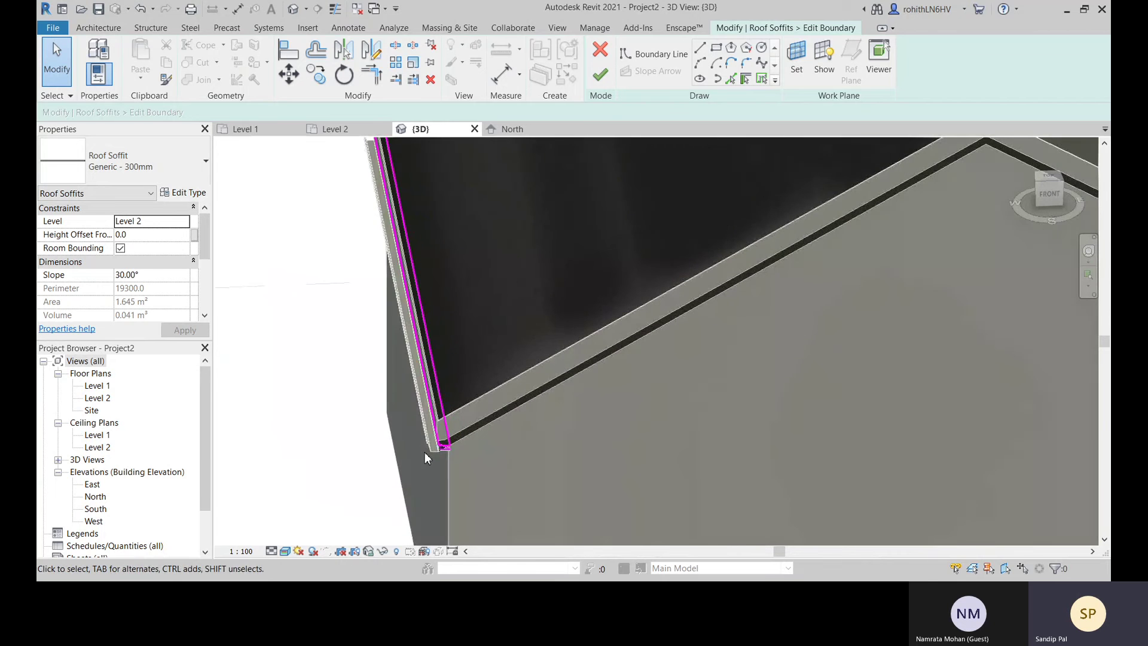
scroll(449, 439, down, 6)
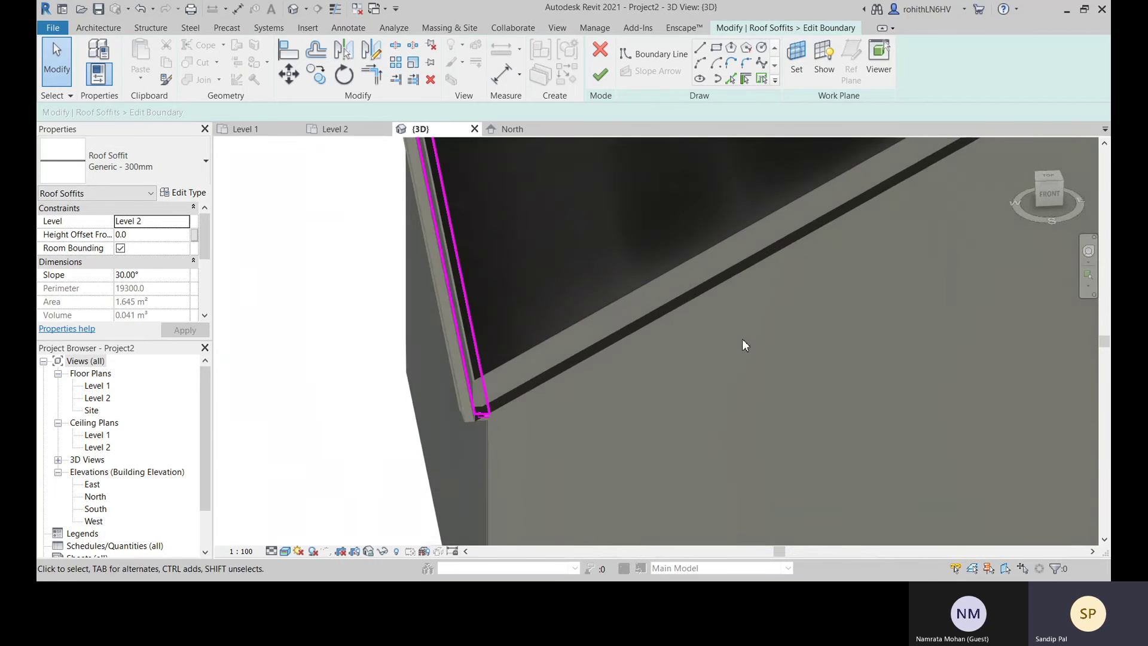
scroll(648, 368, down, 6)
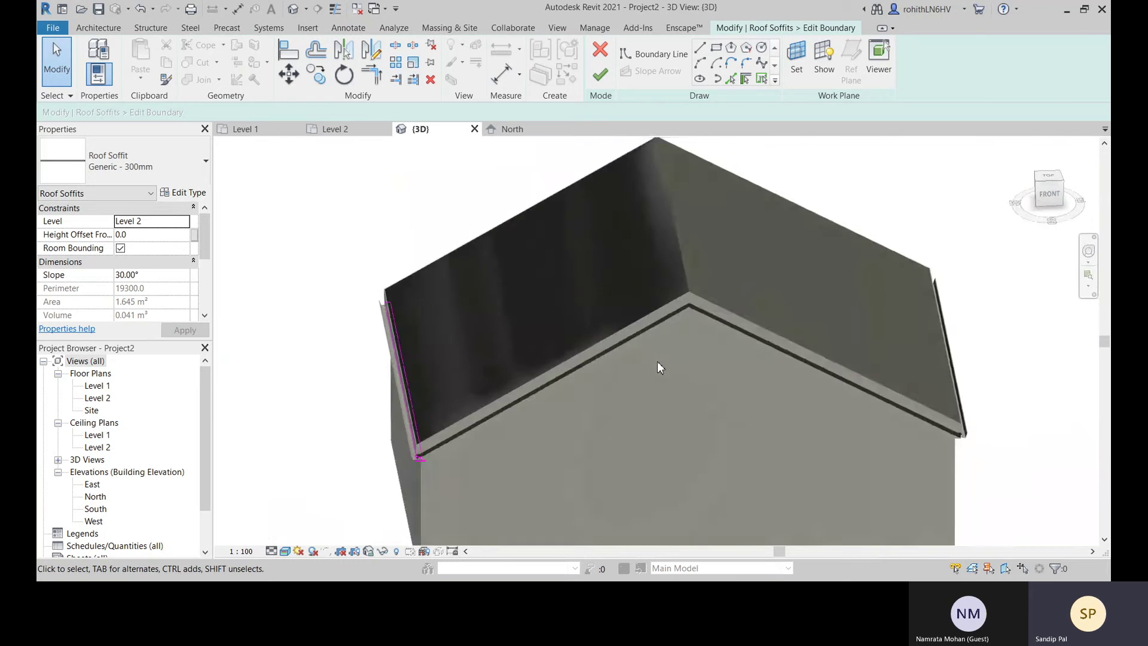
shift+middle_drag(657, 358, 679, 492)
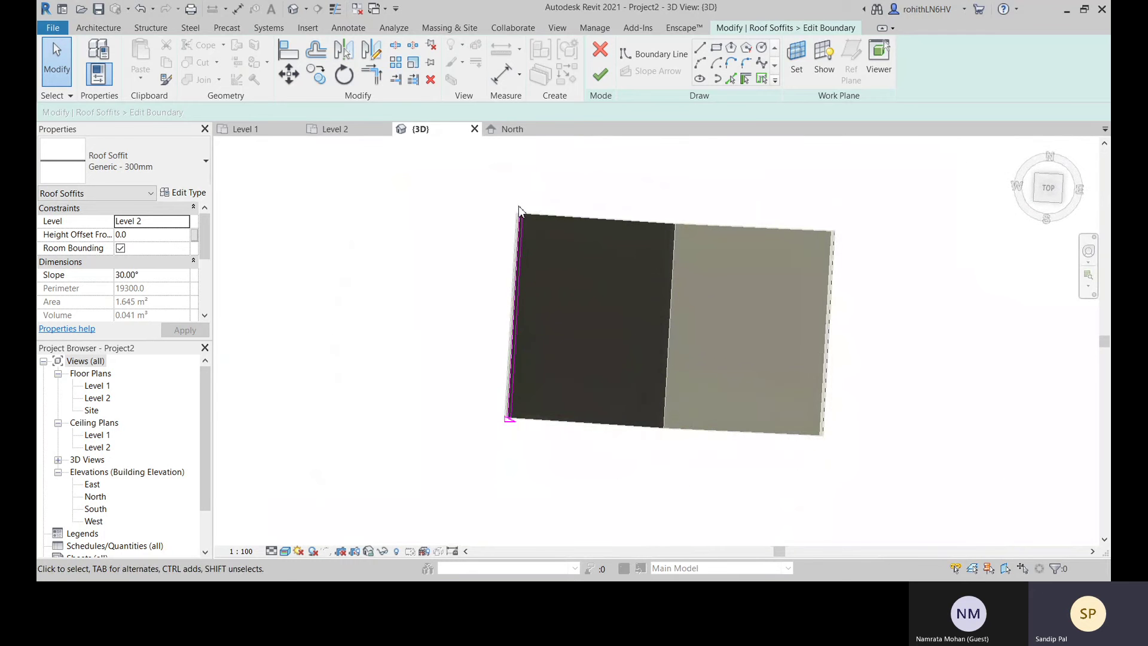
scroll(531, 407, up, 2)
scroll(544, 261, down, 2)
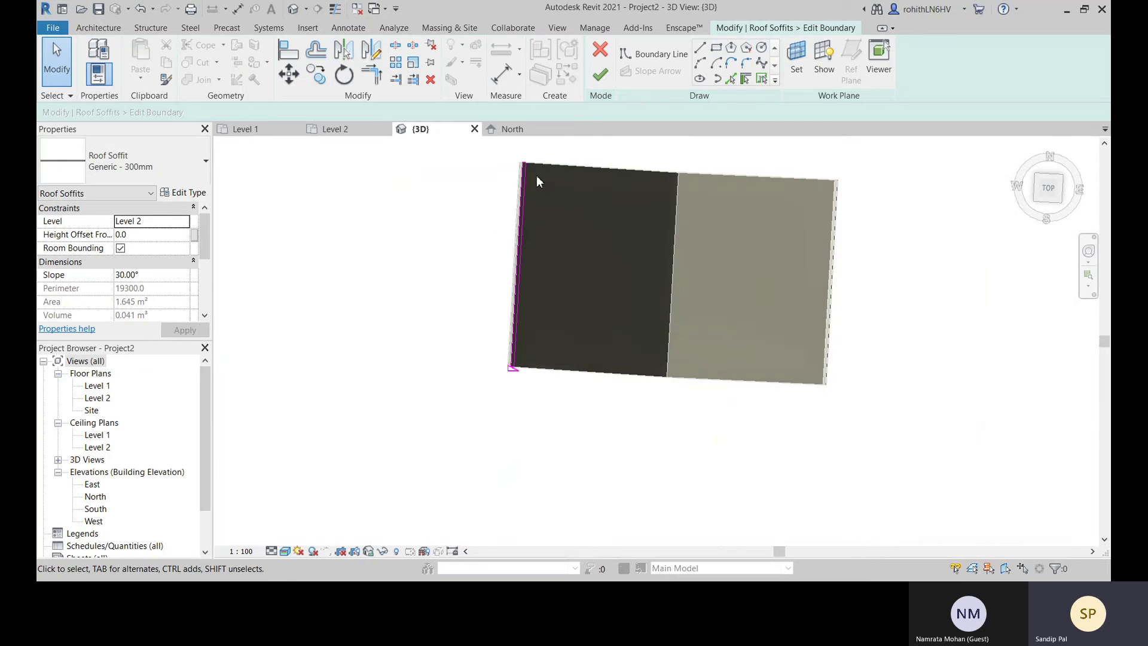
drag(563, 407, 563, 407)
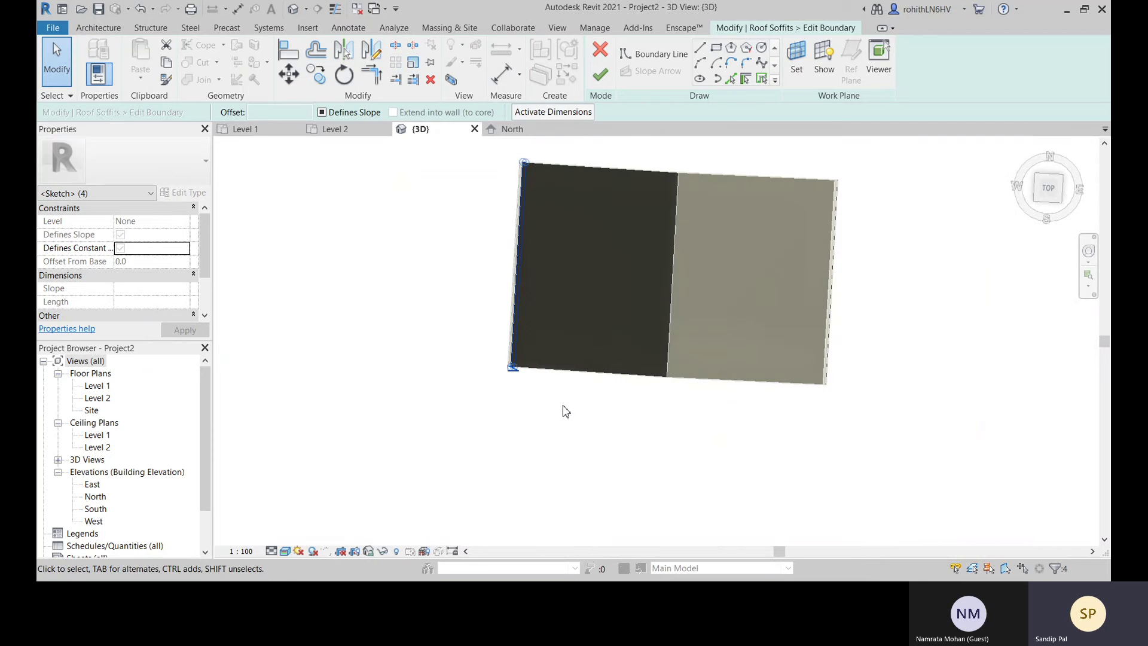
click(565, 411)
Set the 3D view's visual style to Wireframe and examine the roof and wall edges from above
shift+middle_drag(589, 241, 561, 470)
scroll(628, 392, up, 3)
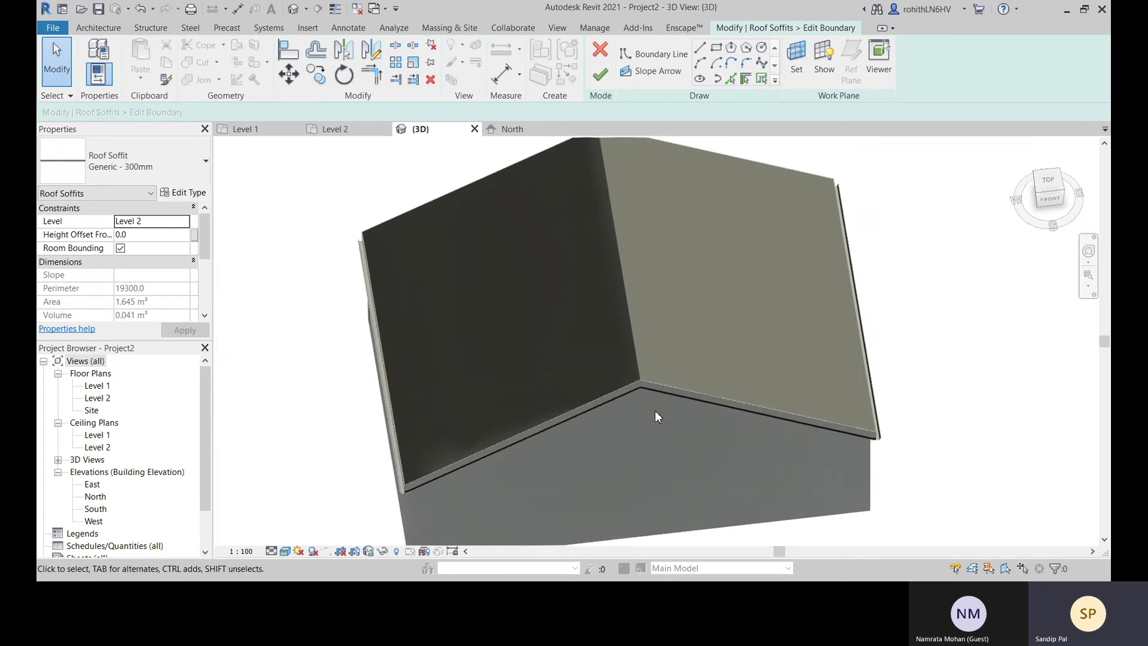
shift+middle_drag(641, 396, 627, 565)
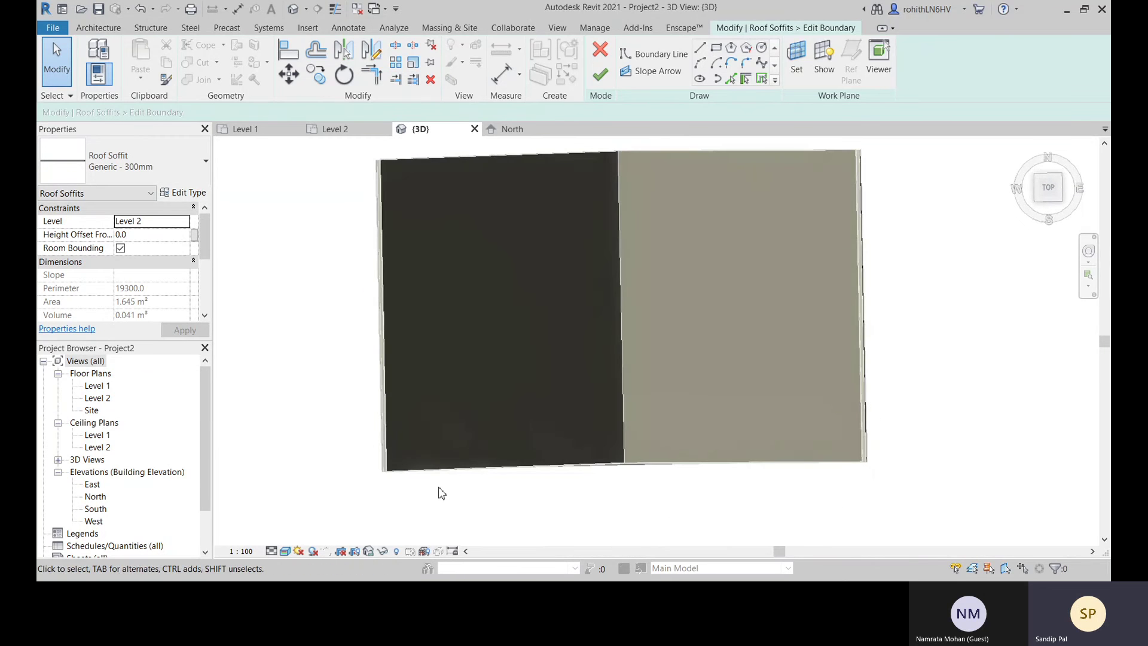
click(289, 553)
click(312, 483)
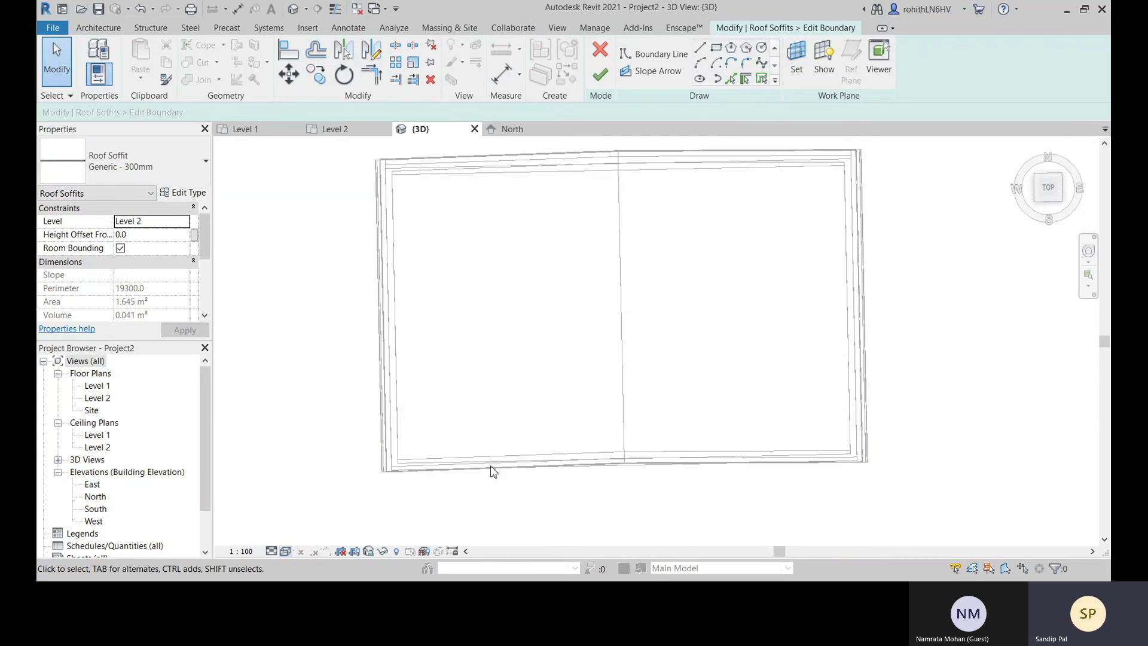
scroll(491, 472, up, 4)
scroll(413, 460, down, 5)
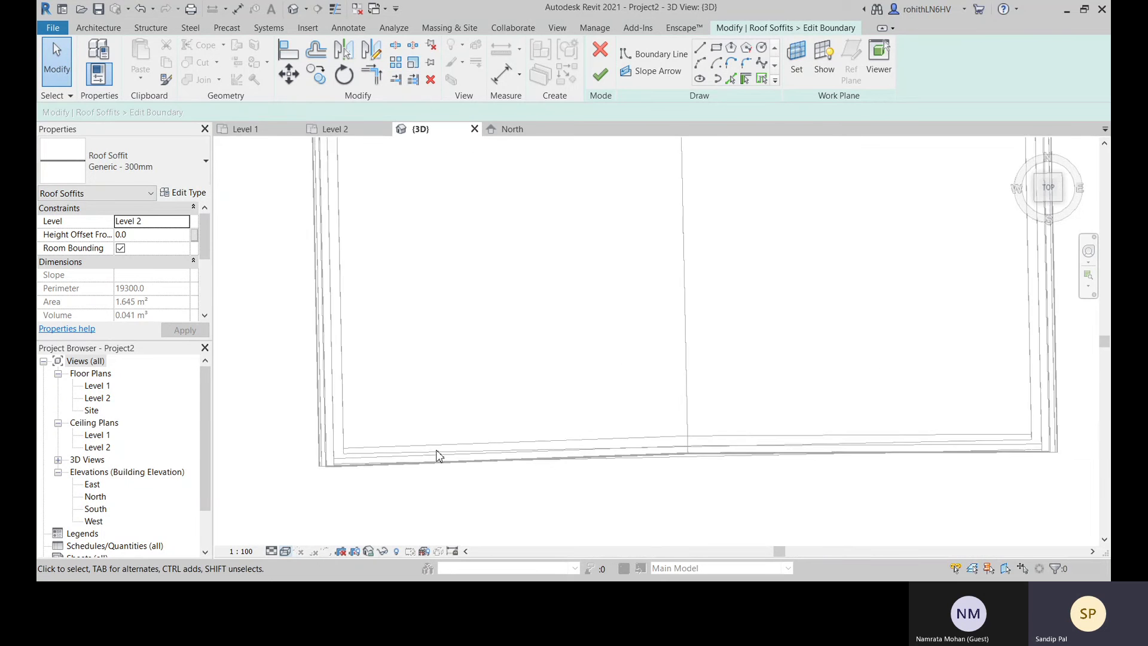
scroll(553, 495, down, 1)
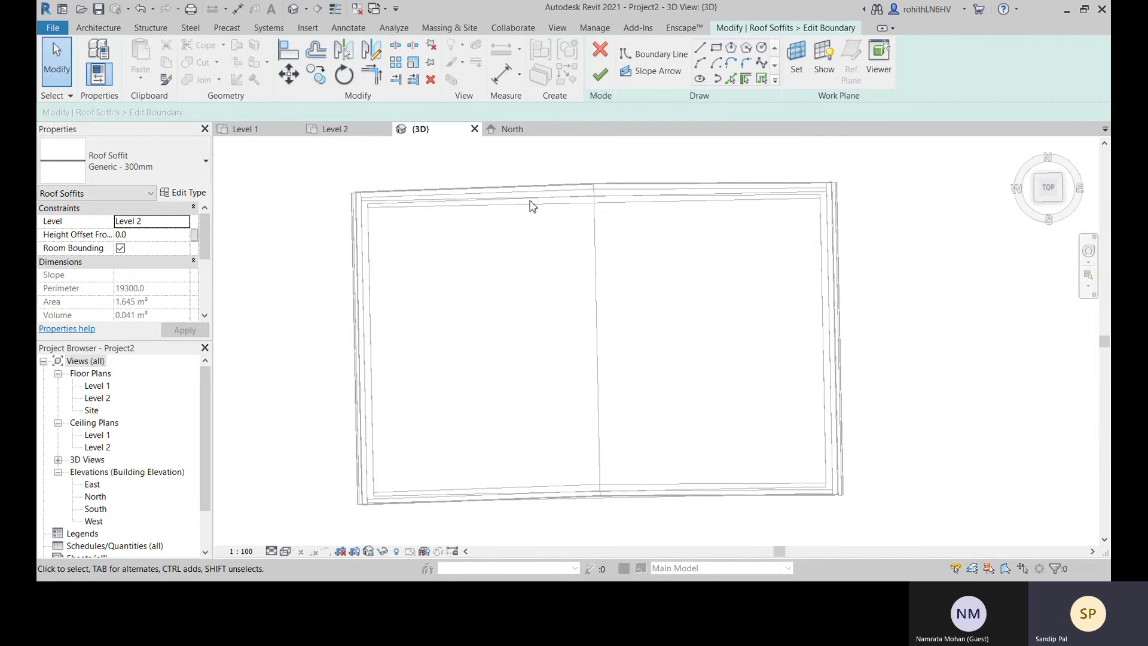
Return to the Level 2 plan and discard the edits to the roof soffit's boundary
click(346, 129)
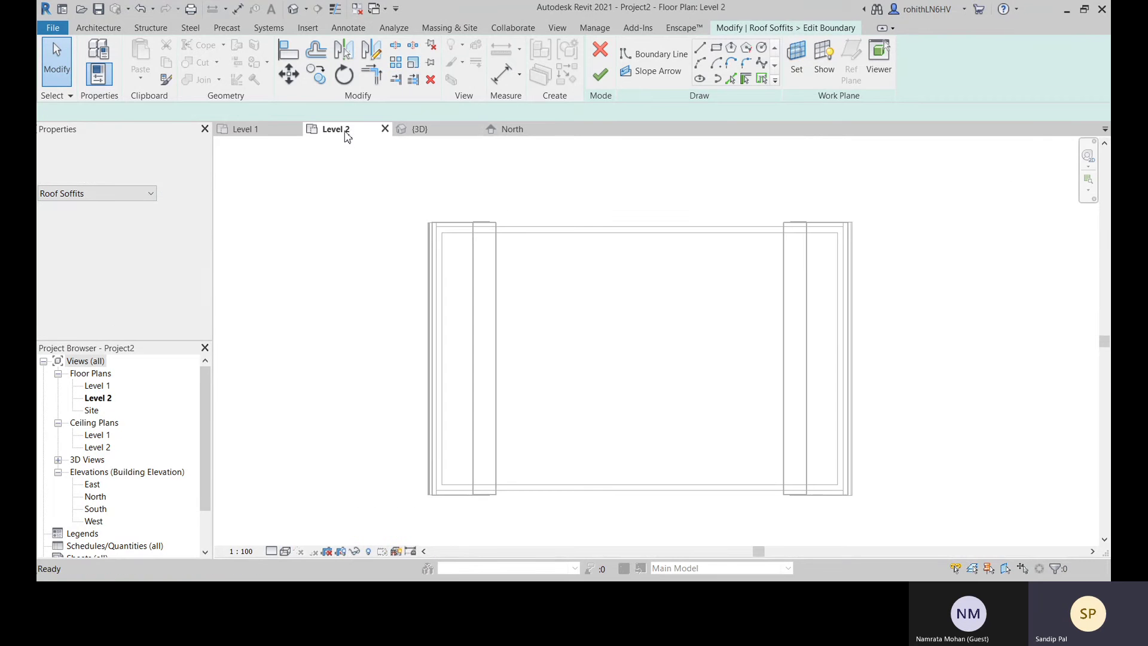
click(600, 52)
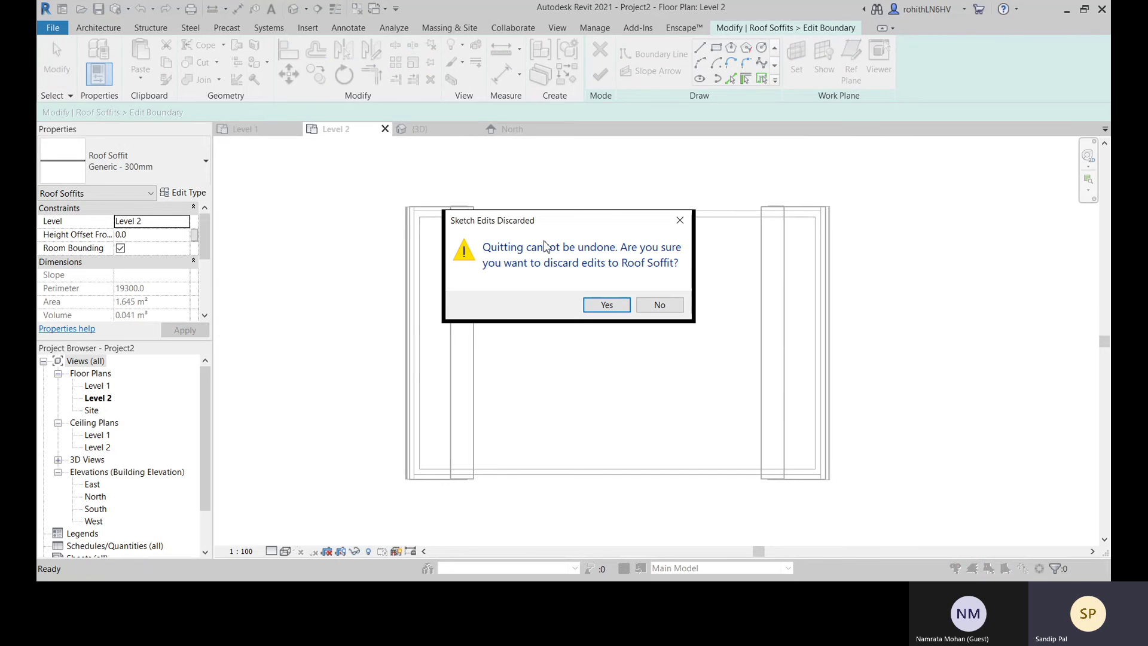
click(605, 305)
Select the back gable wall in the Level 2 plan and inspect it beneath the roof overhang in the 3D view
scroll(444, 308, up, 3)
scroll(436, 333, down, 2)
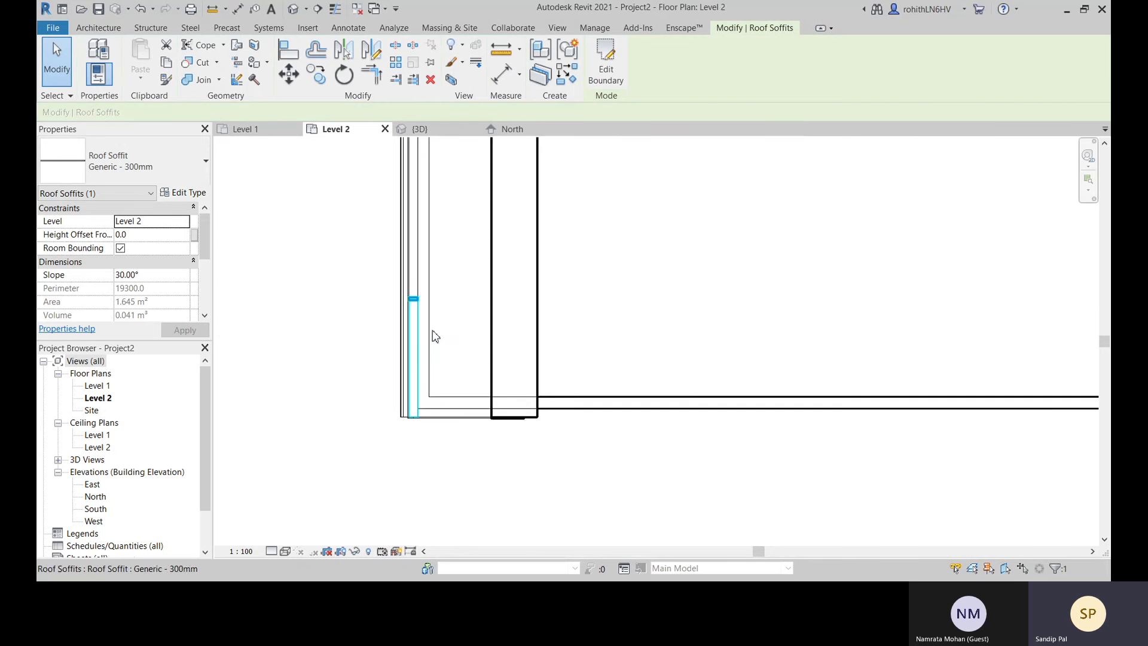
middle_drag(508, 145, 499, 338)
click(499, 300)
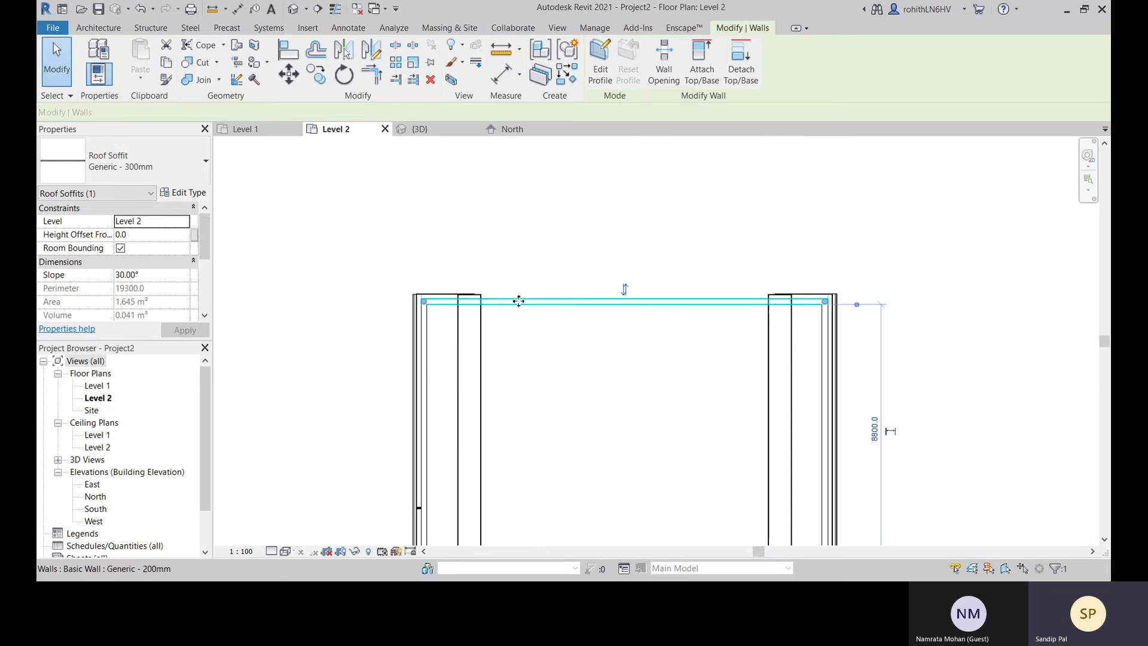
click(430, 130)
shift+middle_drag(717, 428, 1068, 146)
middle_drag(870, 312, 871, 500)
scroll(631, 311, up, 2)
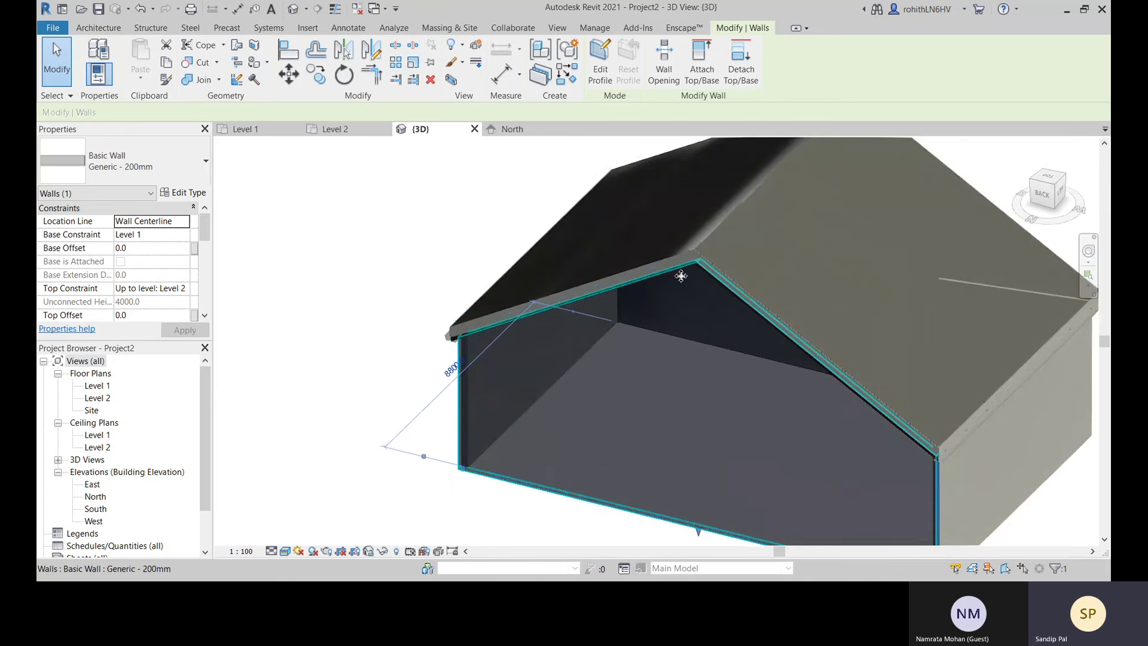
middle_drag(464, 343, 396, 257)
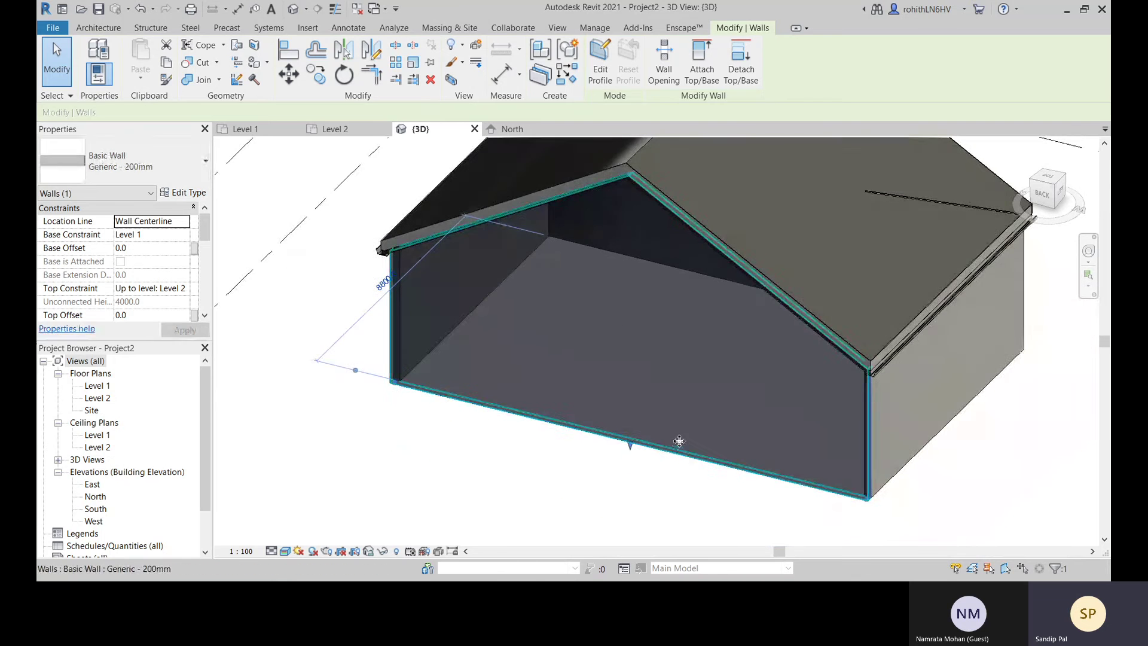
middle_drag(679, 442, 593, 381)
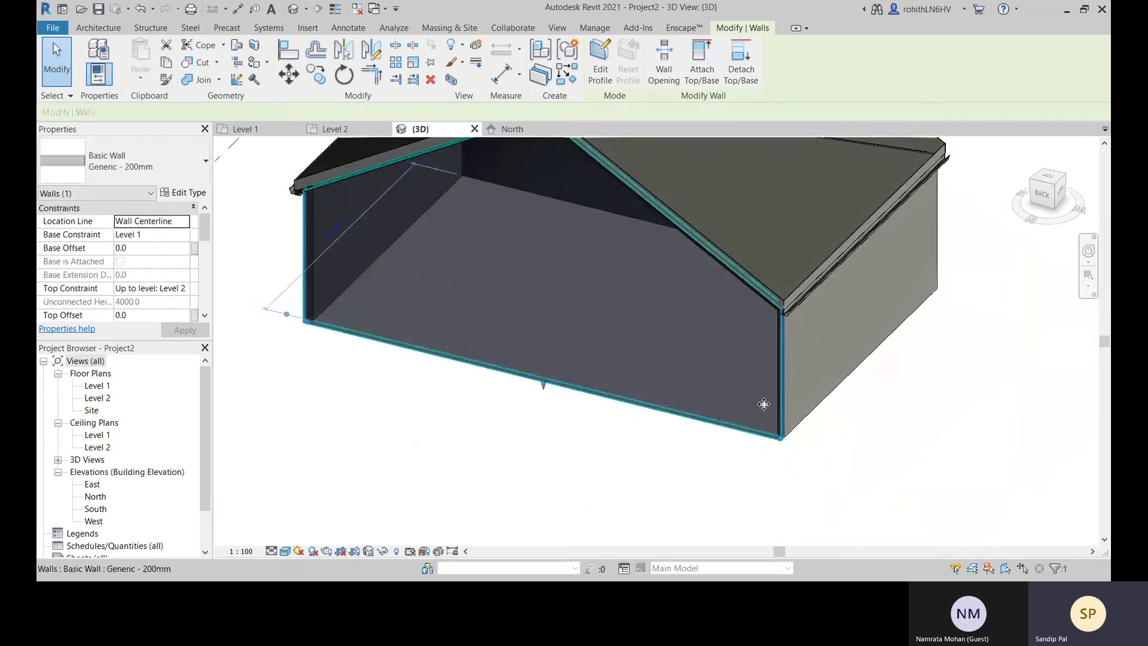
middle_drag(477, 174, 441, 313)
Clear the wall selection in the Level 2 plan and examine the overlapping walls, roof and fascia at the upper-left corner
click(357, 130)
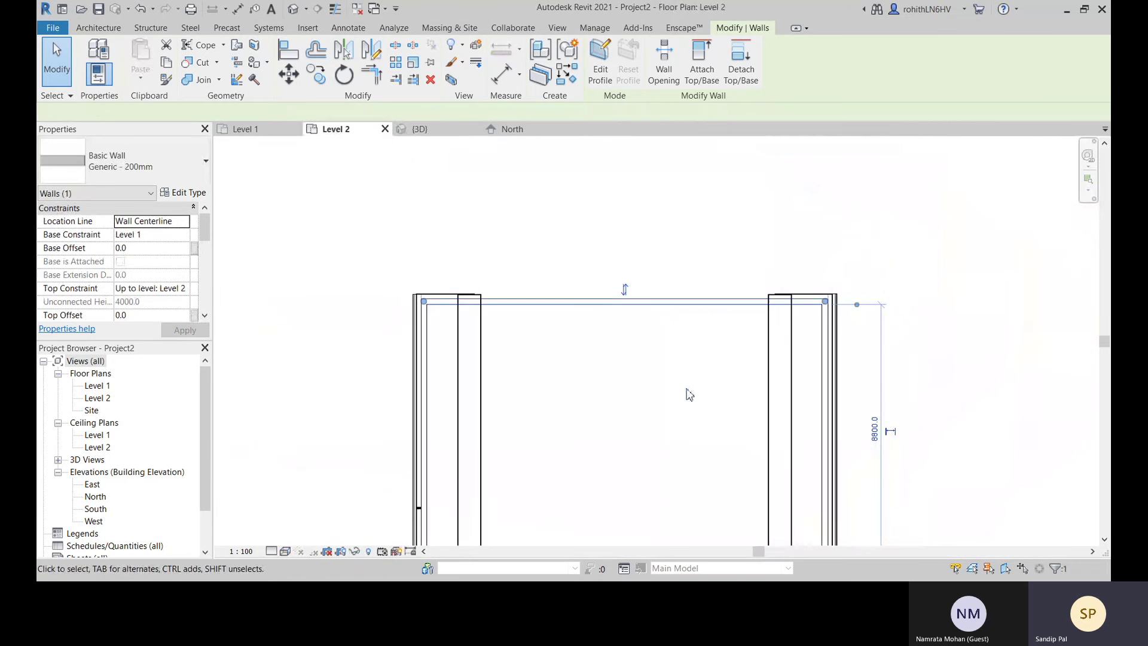
key(Escape)
scroll(452, 271, up, 2)
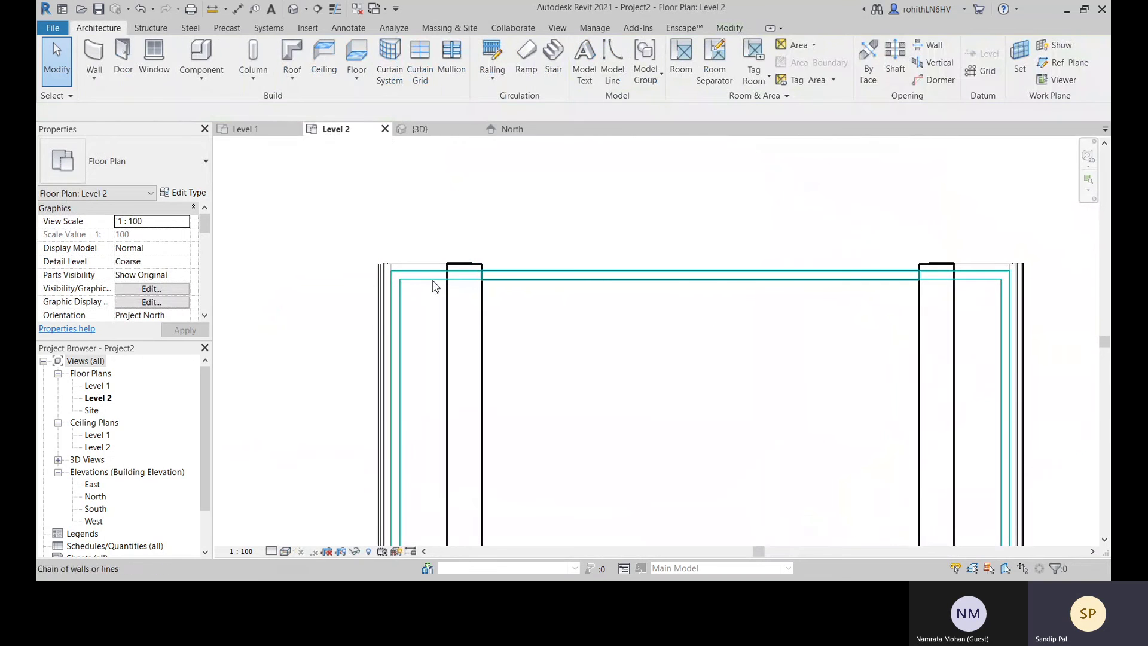
key(Tab)
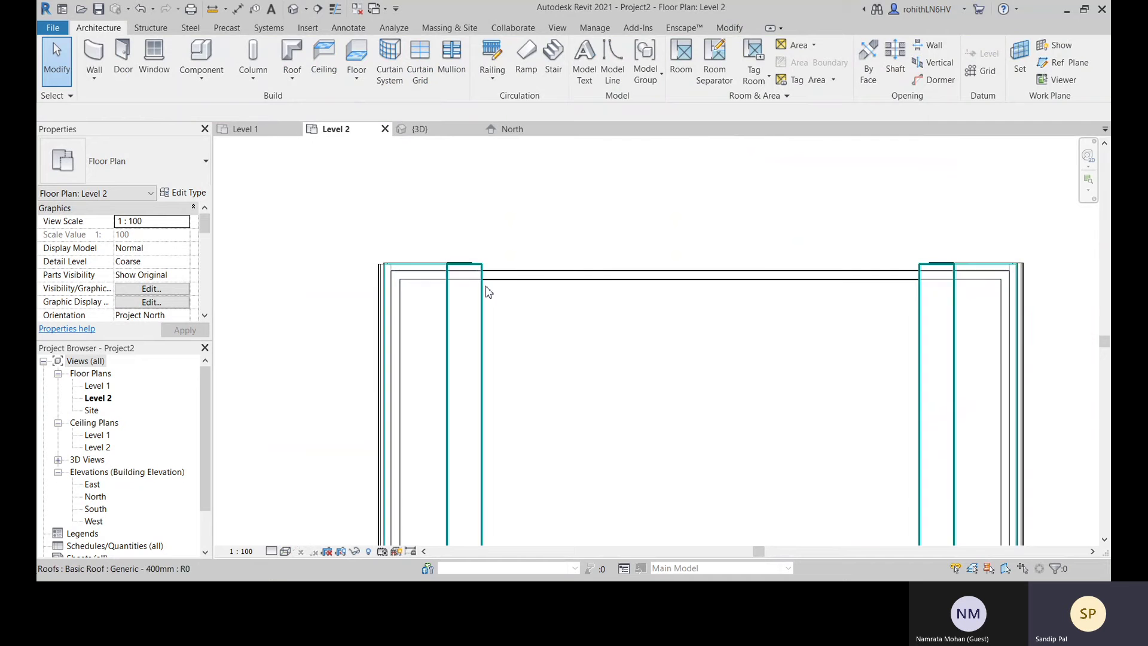
key(Tab)
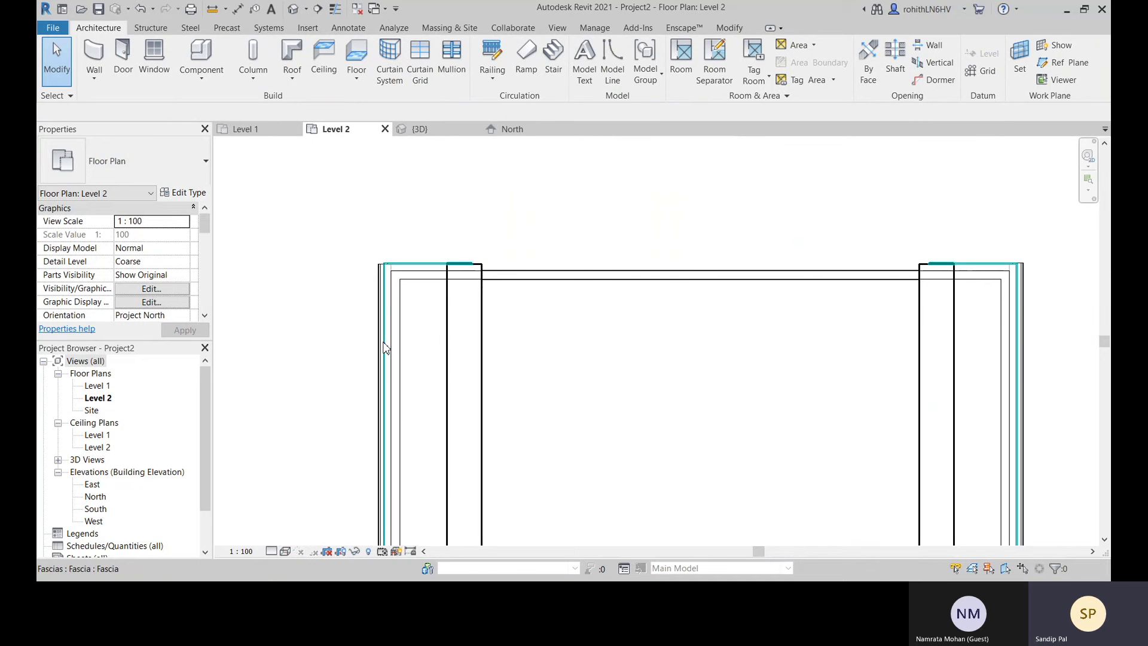
scroll(406, 271, up, 1)
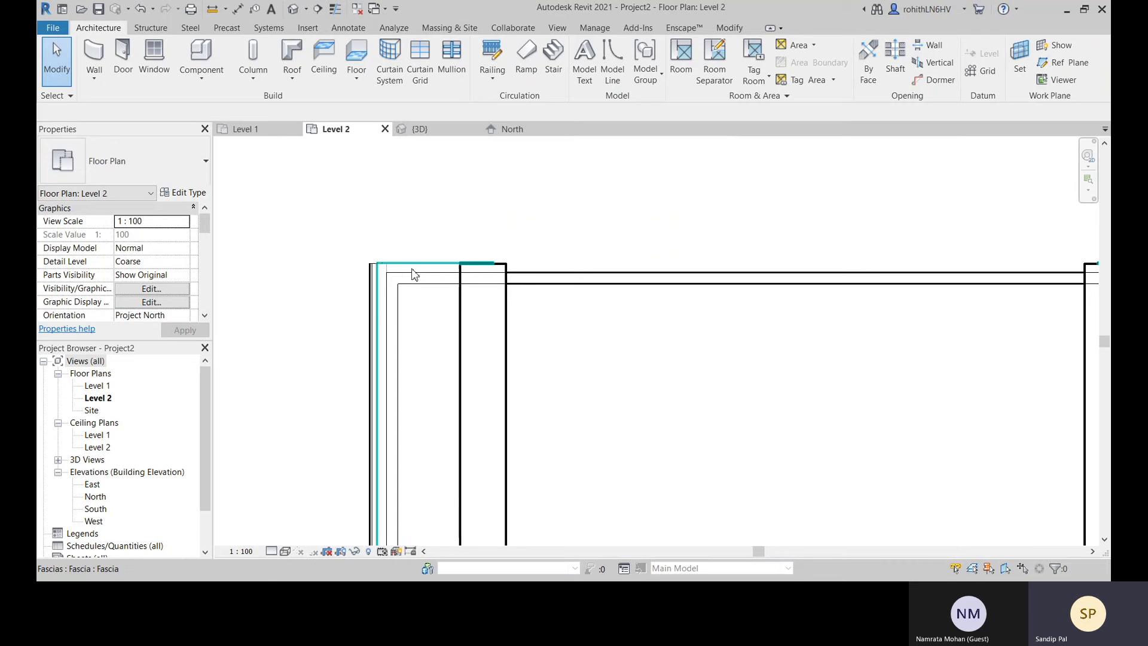
Examine the roof, wall and fascia edges at the back-right corner and along the left side of the Level 2 plan
scroll(557, 272, down, 3)
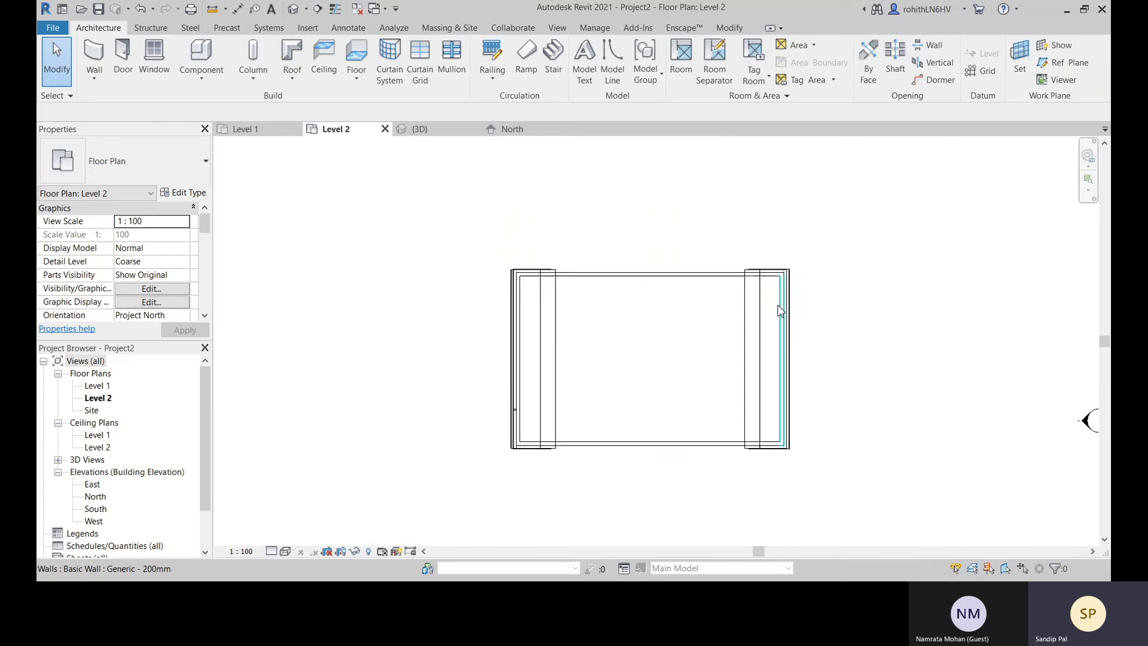
scroll(755, 285, up, 3)
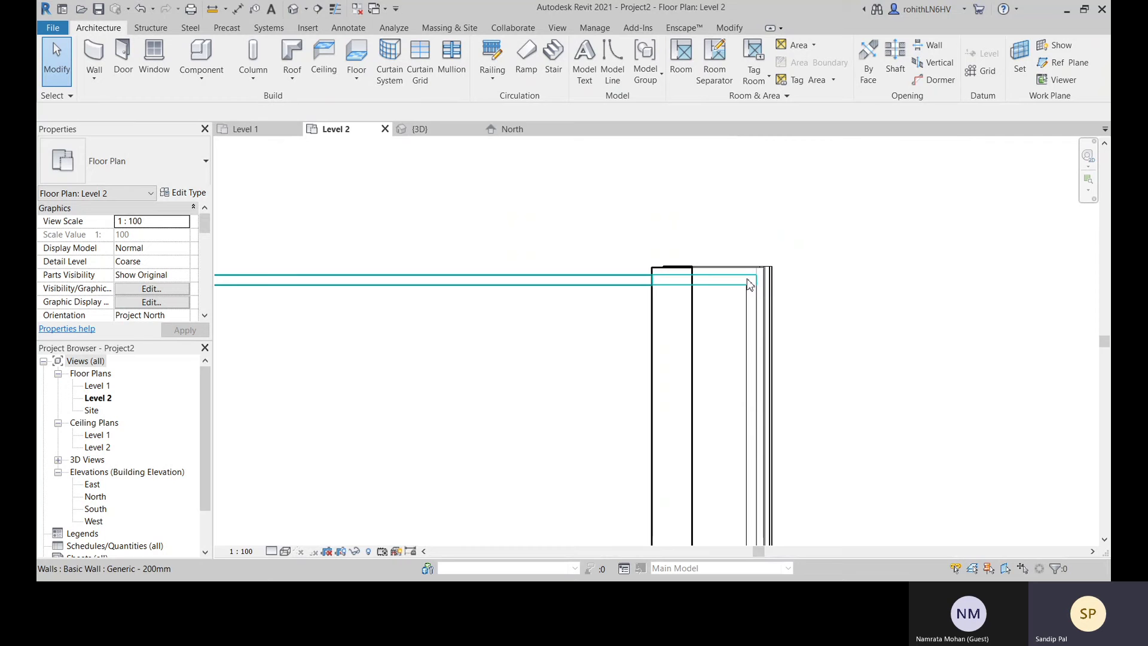
scroll(747, 279, down, 2)
middle_drag(466, 459, 663, 415)
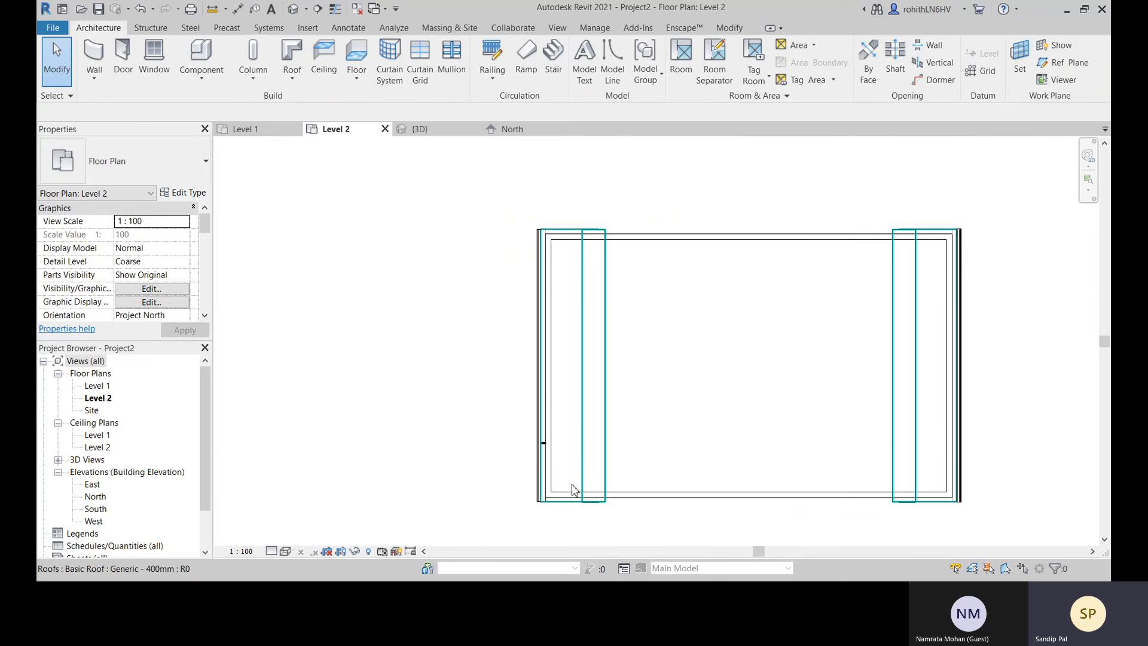
click(546, 462)
click(477, 323)
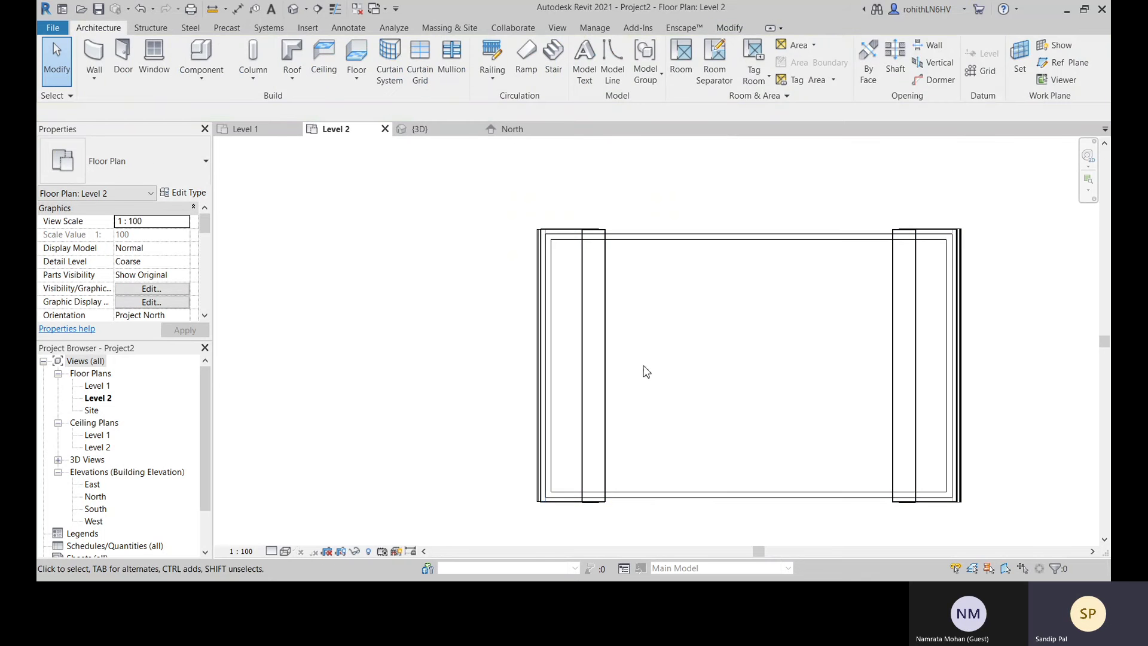
middle_drag(645, 371, 626, 384)
middle_drag(632, 248, 614, 260)
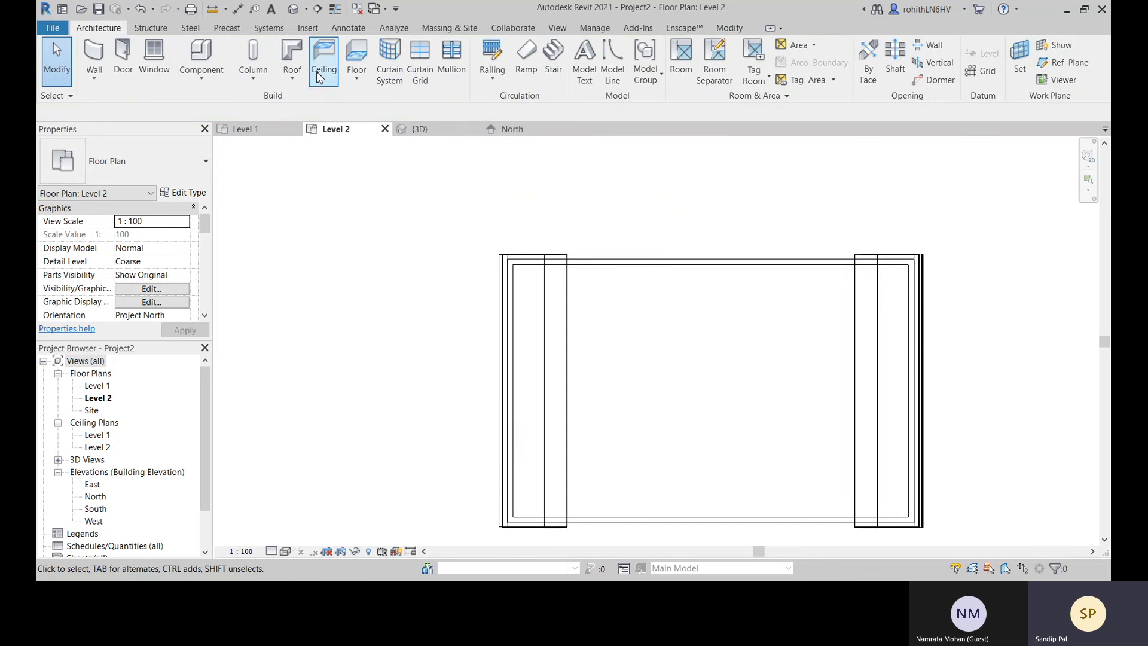
Start a roof soffit on Level 2 and create boundary lines from the back wall and the gable roof
click(293, 80)
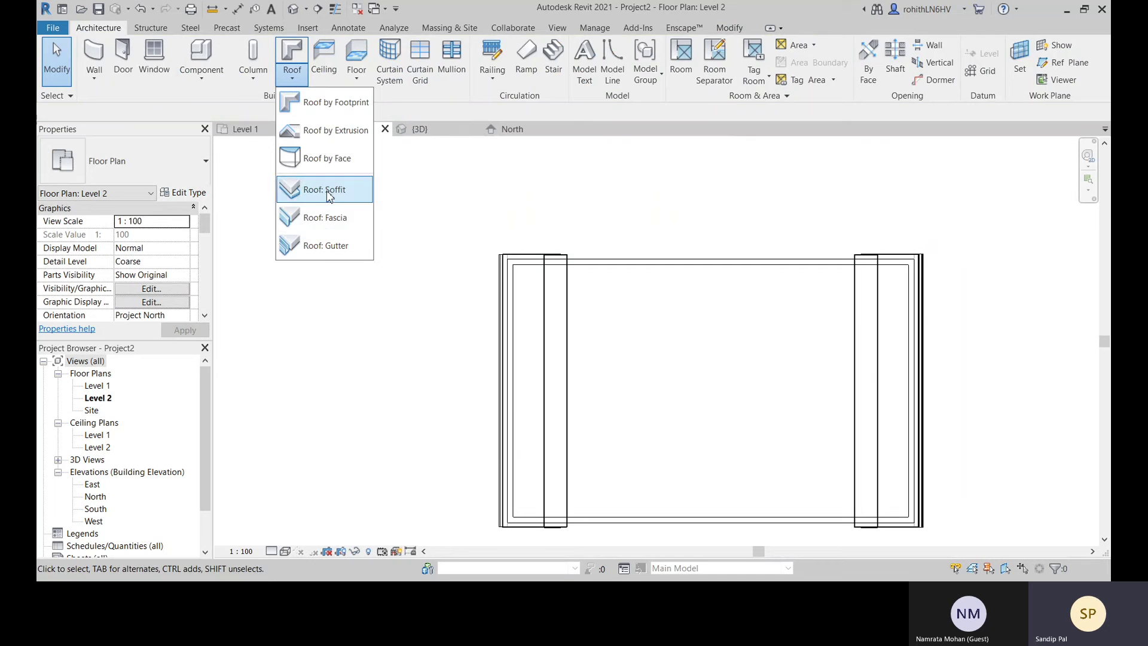
click(302, 189)
scroll(671, 267, up, 2)
scroll(487, 259, up, 2)
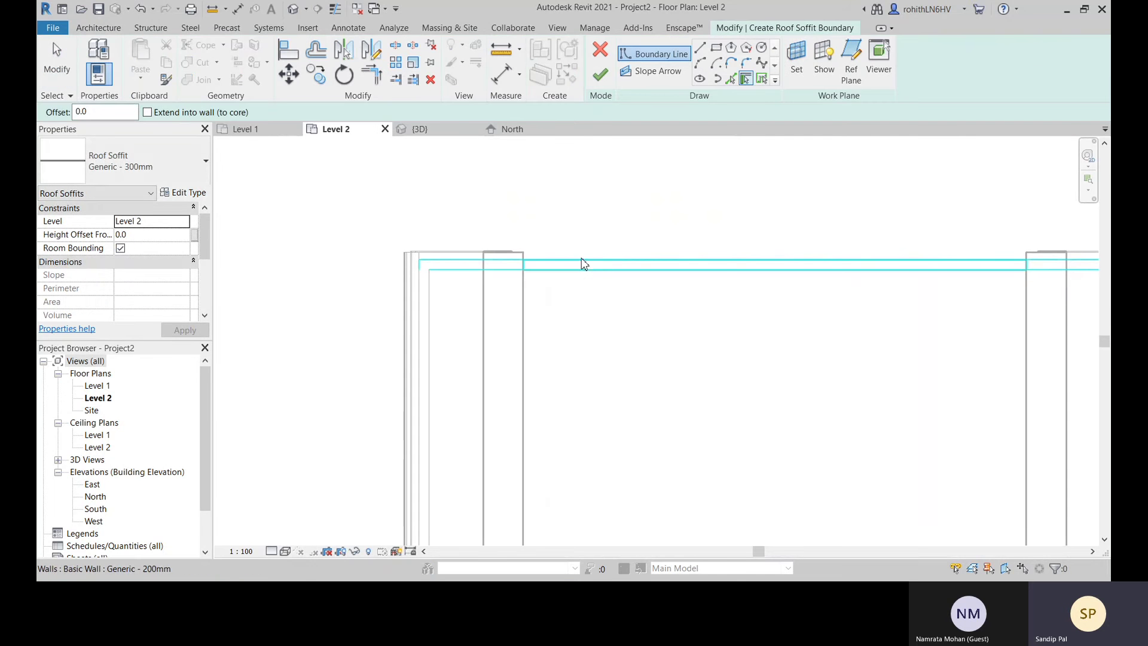
click(617, 261)
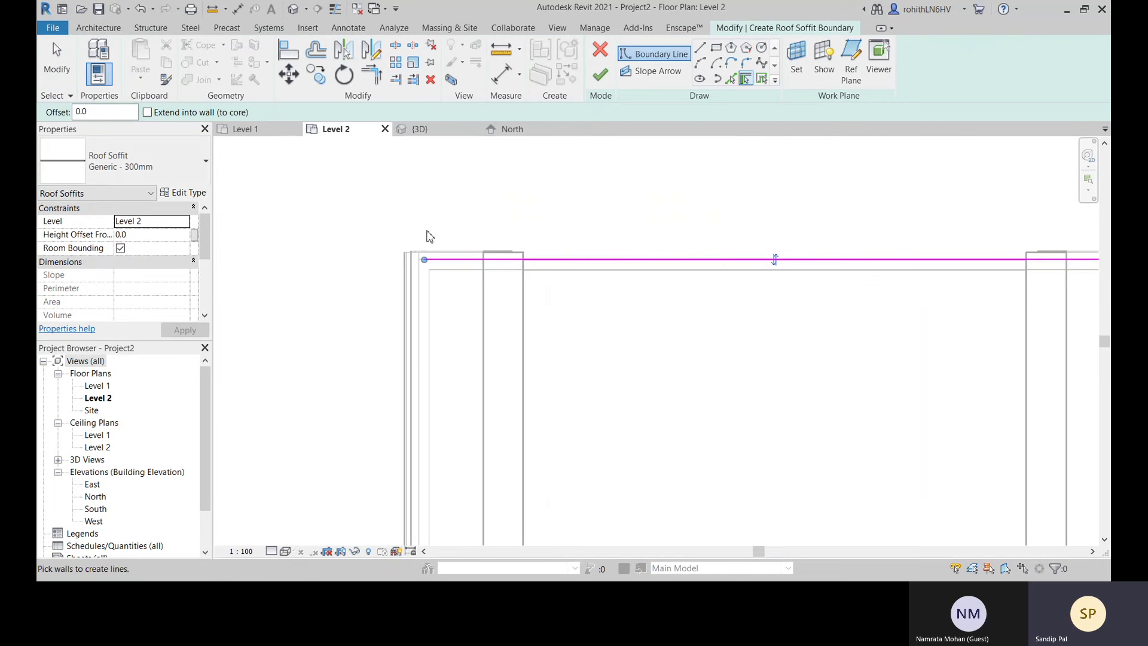
click(762, 79)
click(443, 251)
middle_drag(971, 253, 858, 251)
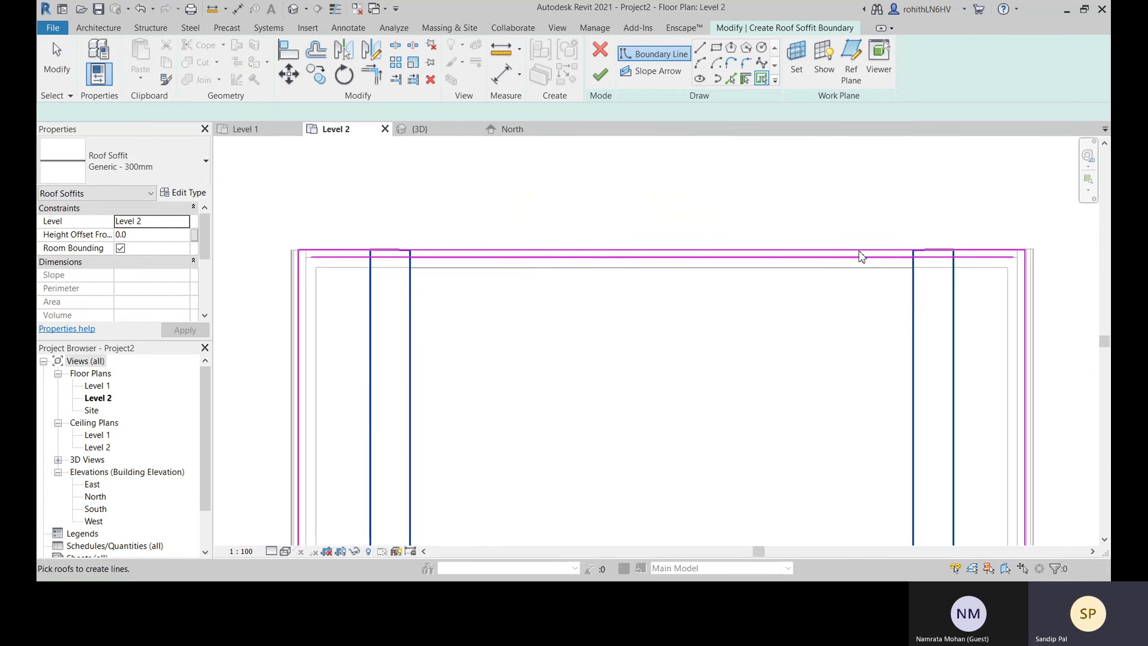
key(Escape)
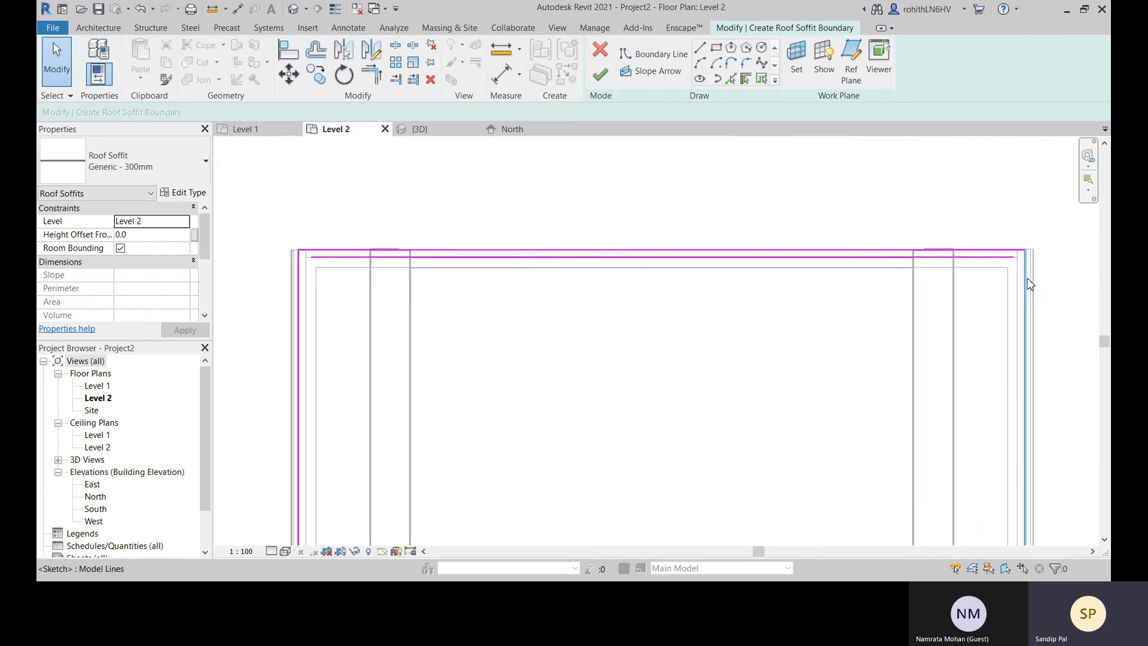
Delete the soffit boundary lines along both sides and the front edge of the roof, keeping only the back ones
click(1026, 286)
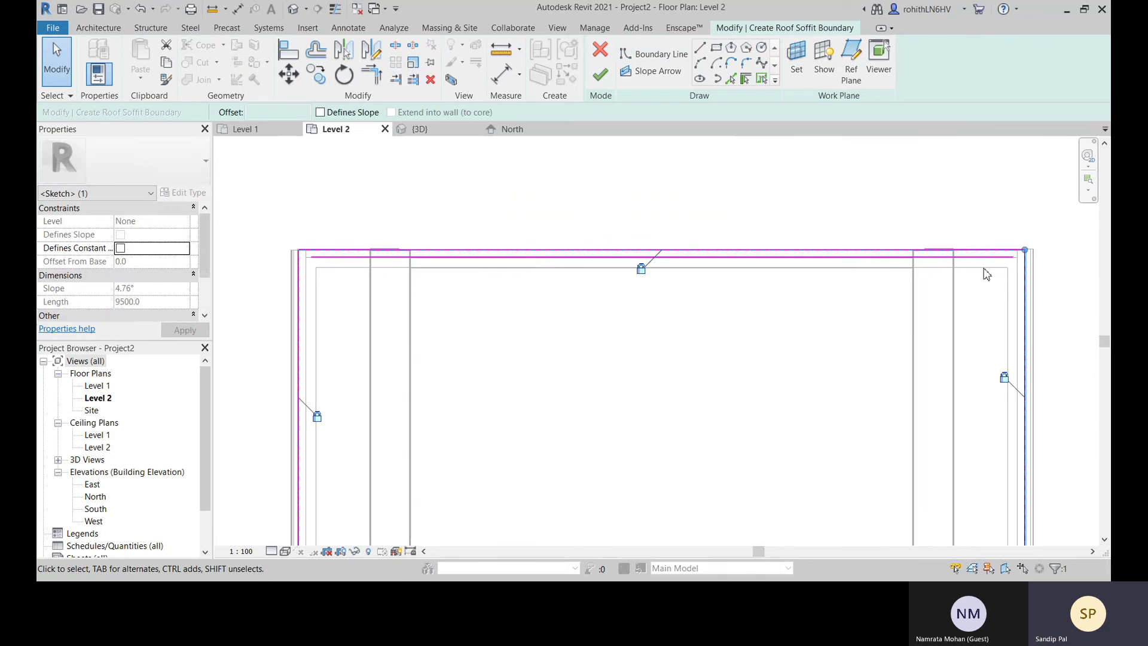
key(Escape)
click(303, 295)
key(Delete)
middle_drag(547, 353, 519, 219)
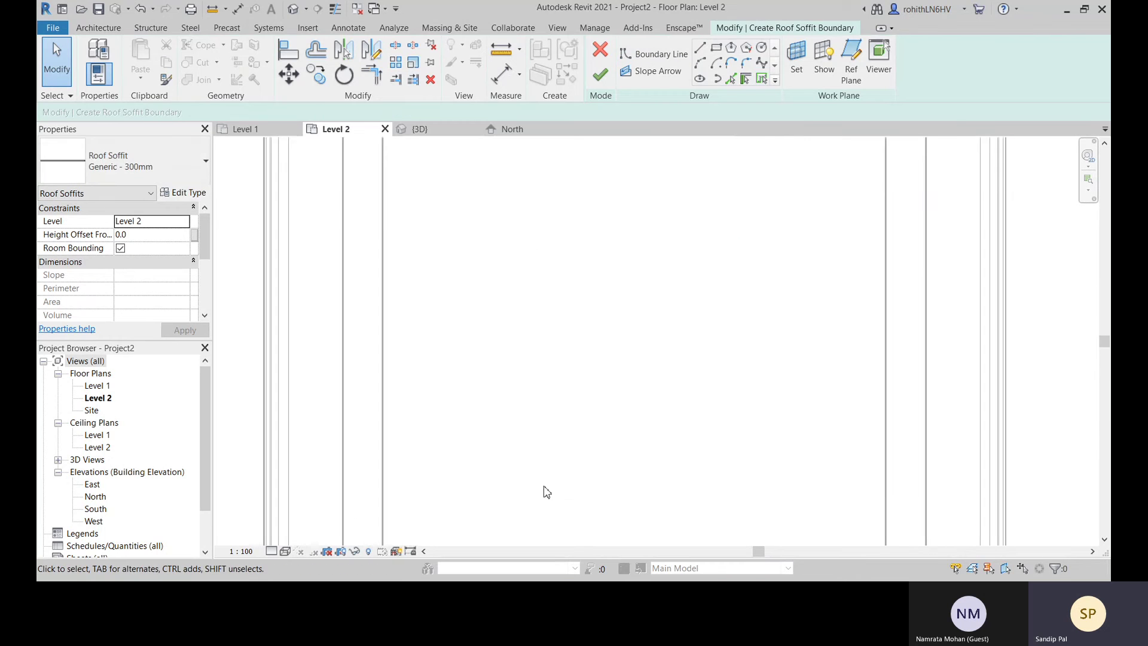
scroll(559, 477, down, 5)
middle_drag(590, 465, 601, 415)
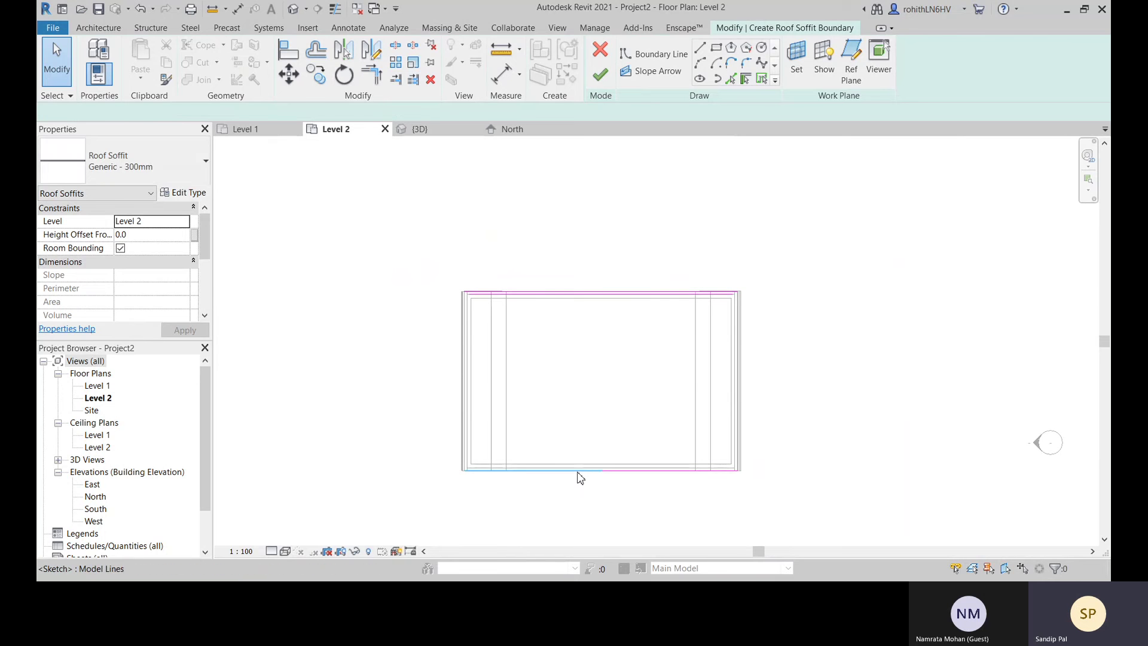
click(579, 472)
key(Delete)
middle_drag(749, 315, 737, 350)
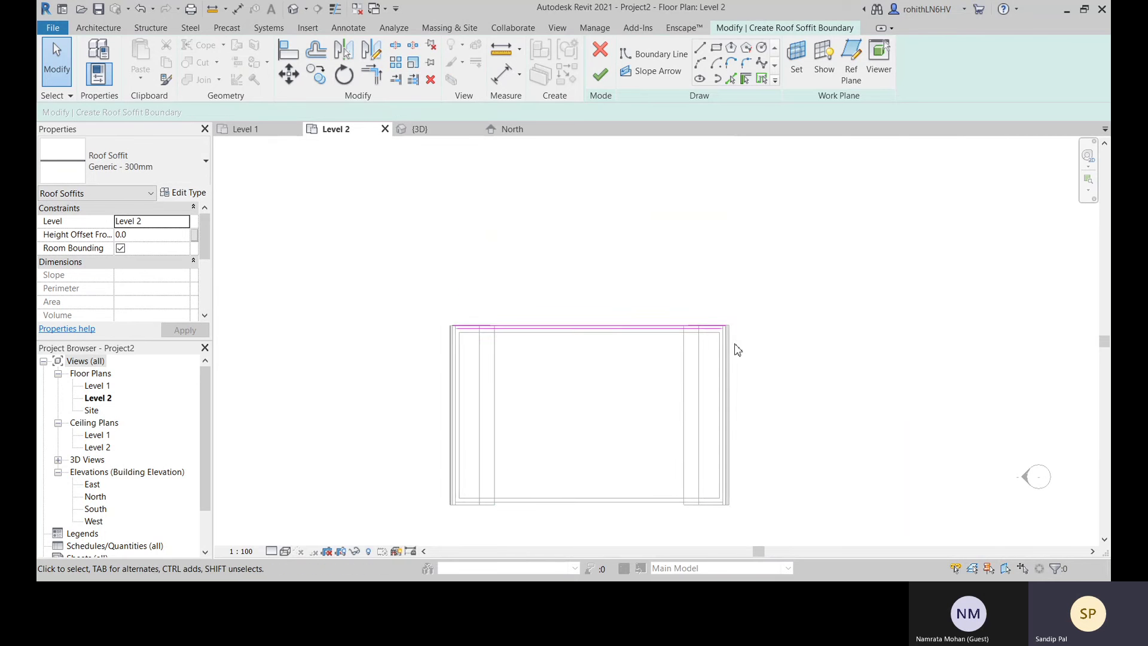
Draw a short boundary line at each end of the back roof edge, running down to the wall's outer face
scroll(737, 349, up, 4)
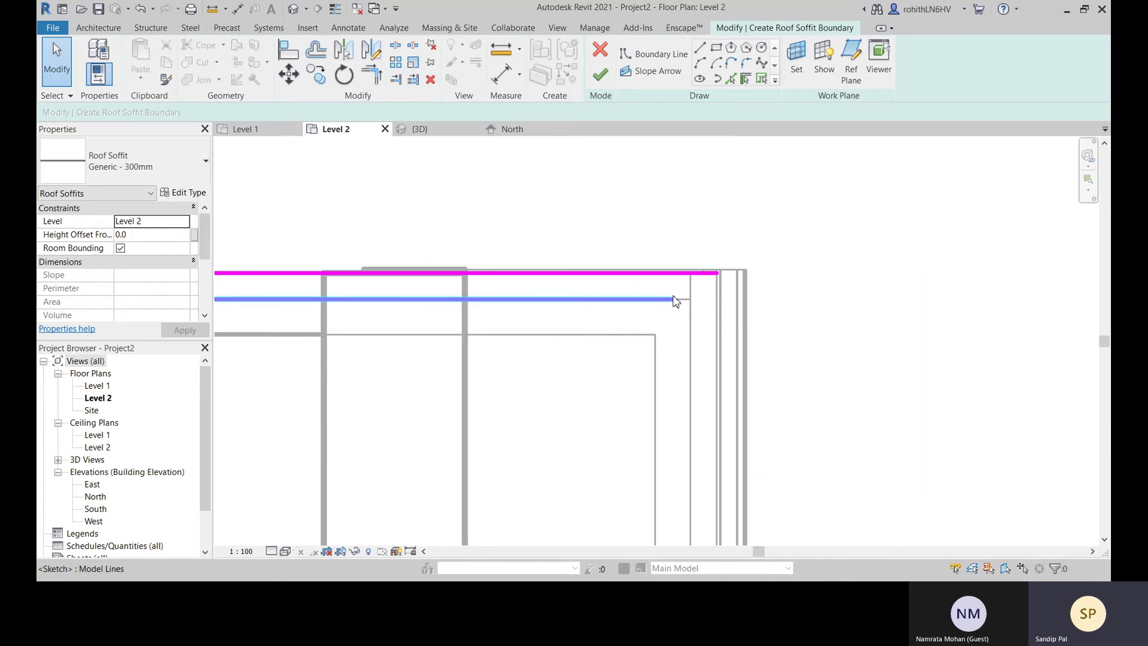
click(699, 49)
click(718, 273)
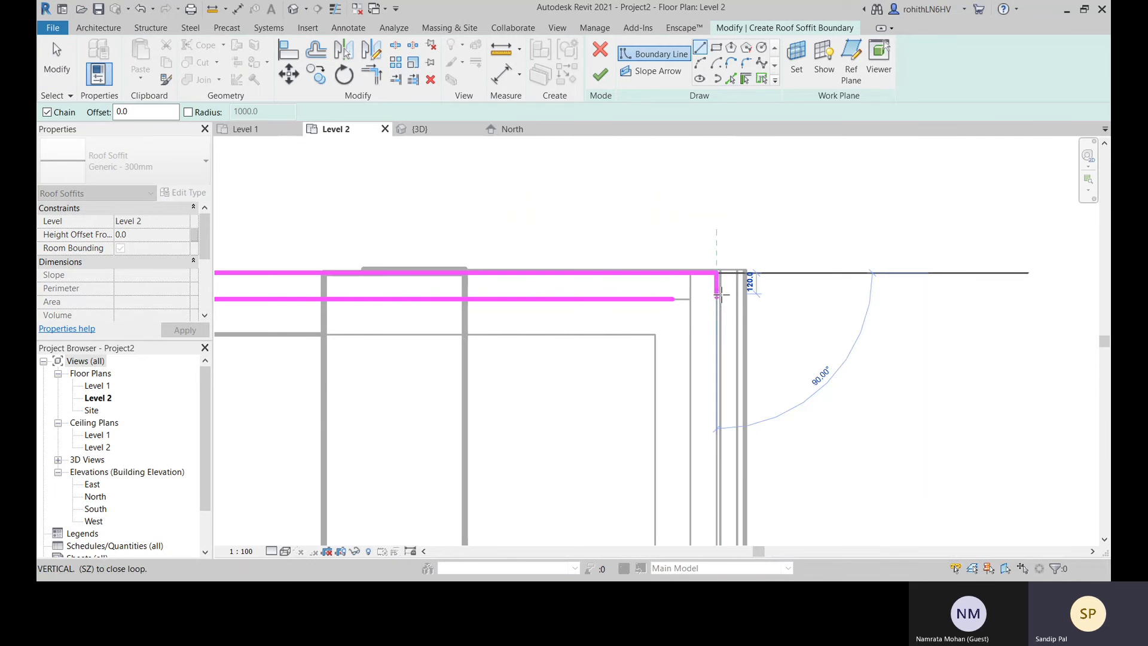
key(Escape)
scroll(648, 335, down, 4)
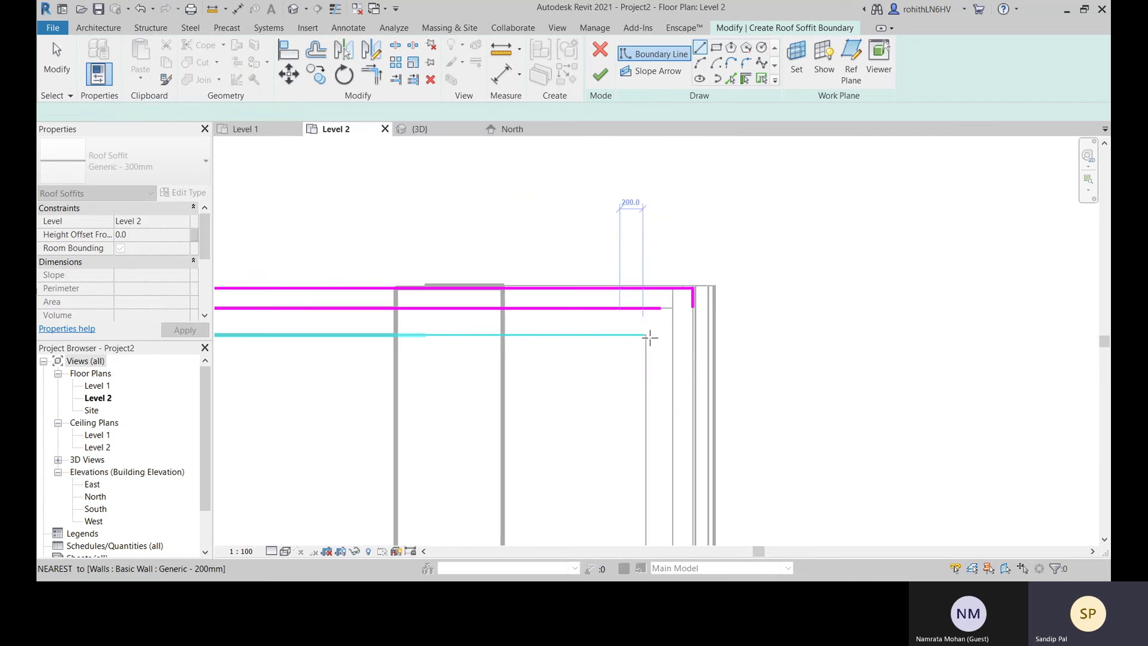
scroll(477, 310, up, 4)
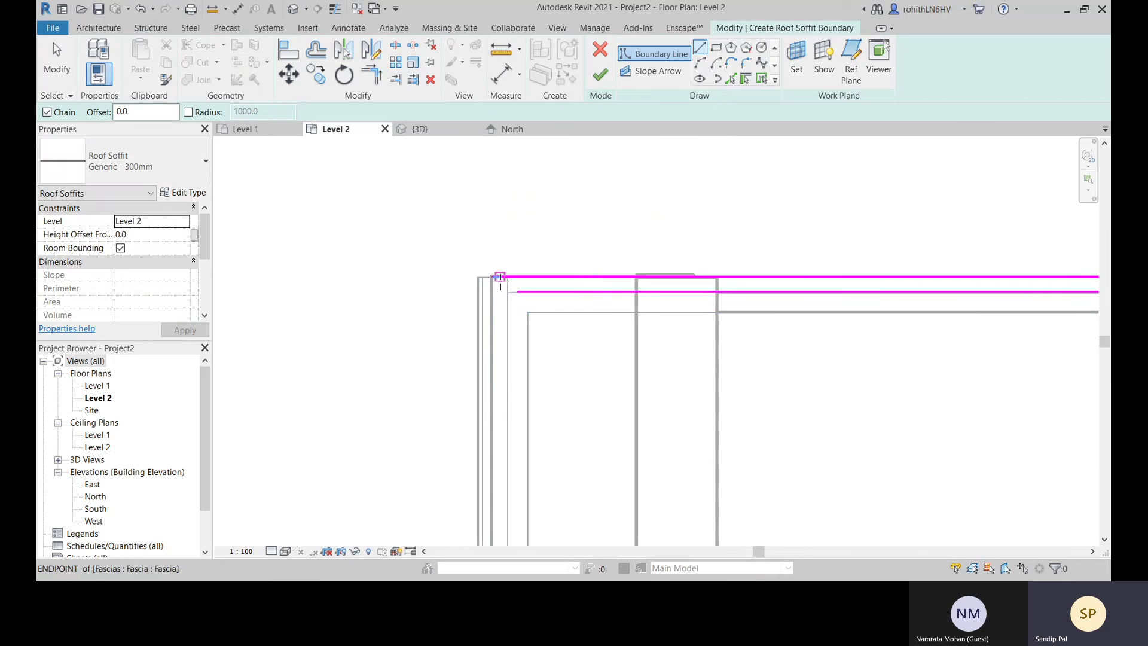
click(491, 276)
key(Escape)
key(Escape)
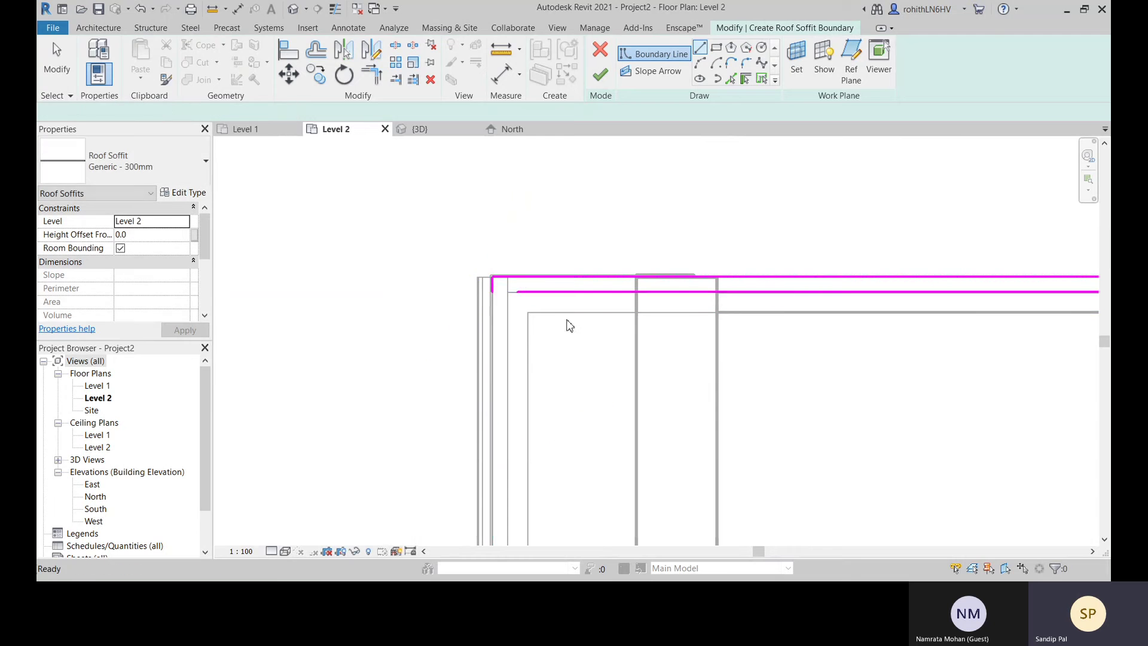
Delete the right half of the back roof-edge line, the short line at its right end and the line along the wall
middle_drag(640, 322, 882, 341)
scroll(726, 294, down, 4)
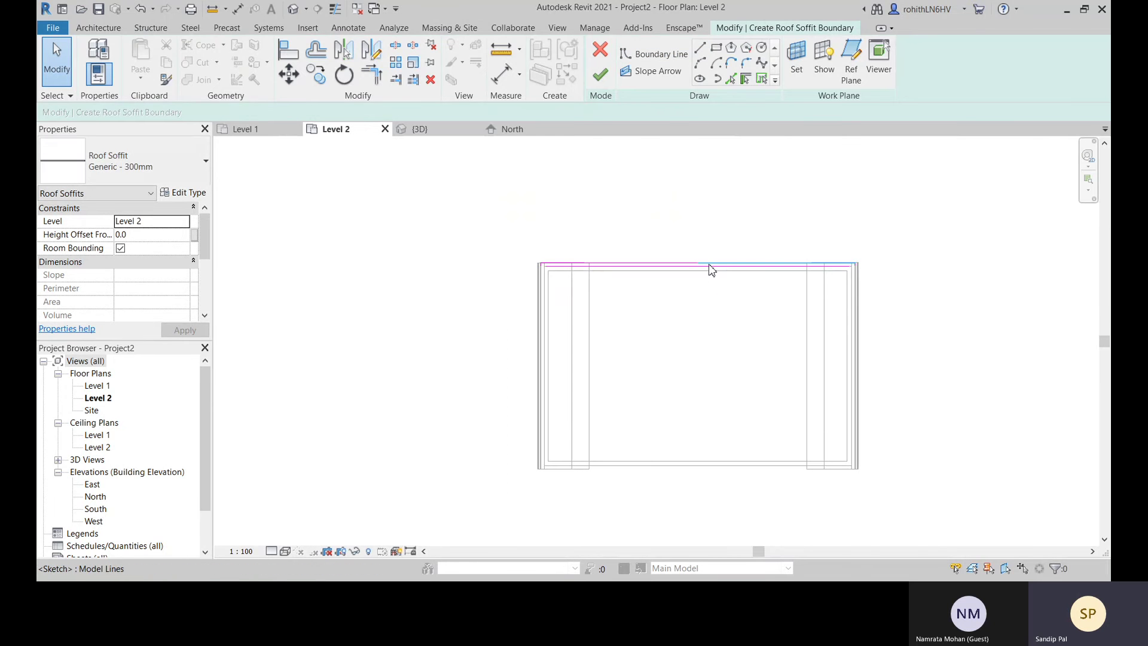
scroll(728, 267, up, 1)
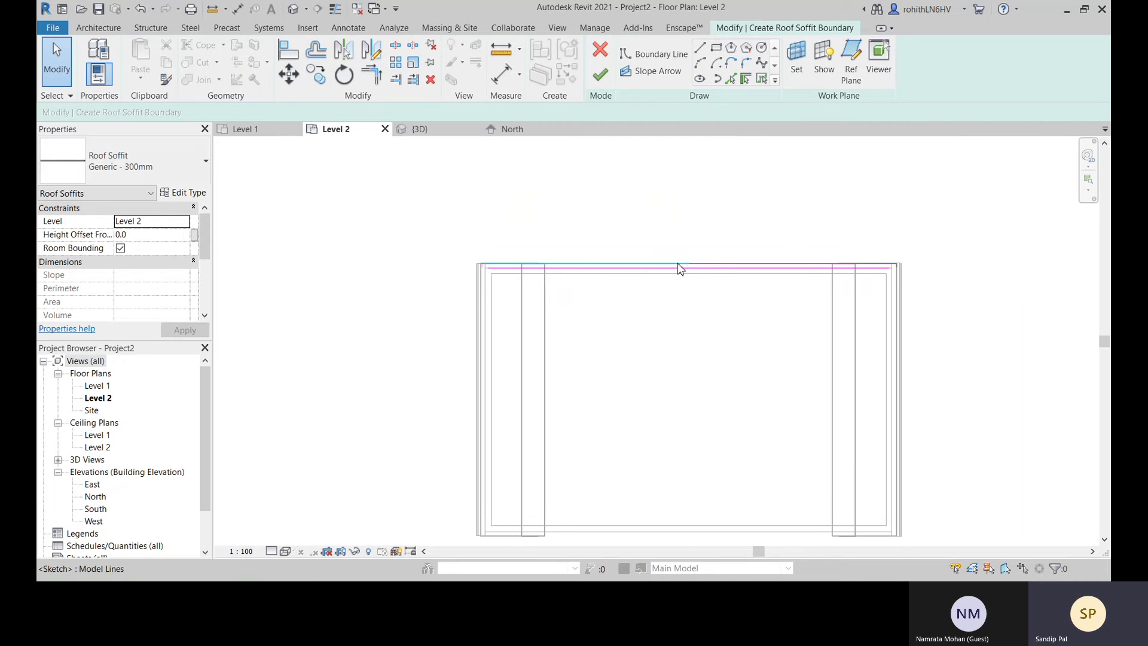
key(Delete)
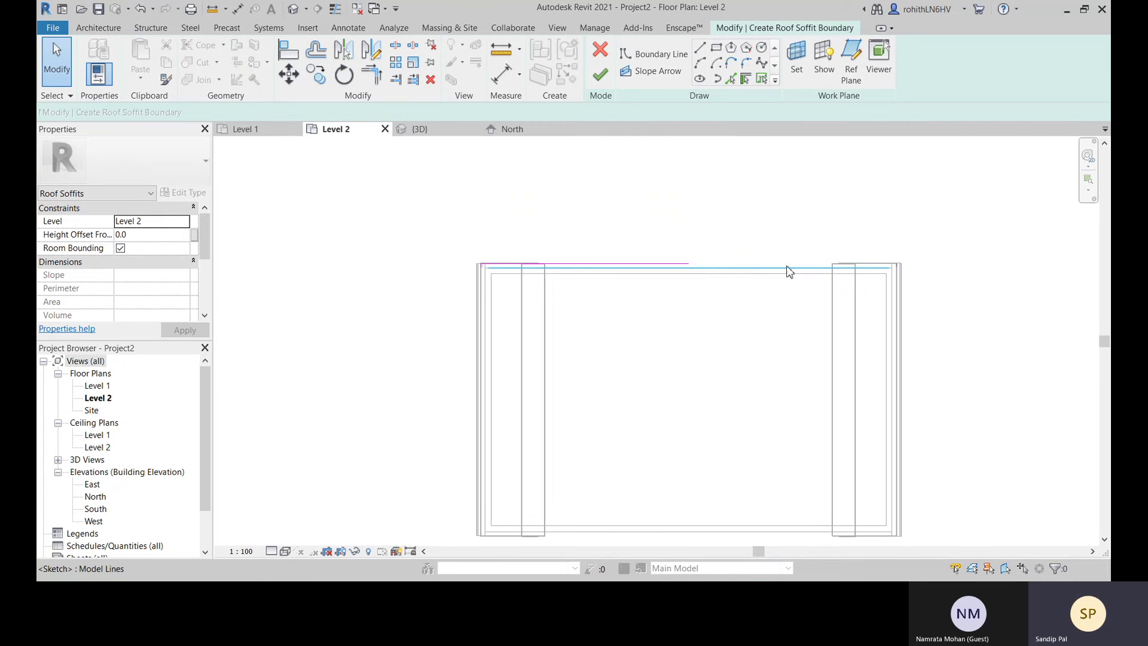
scroll(900, 269, up, 2)
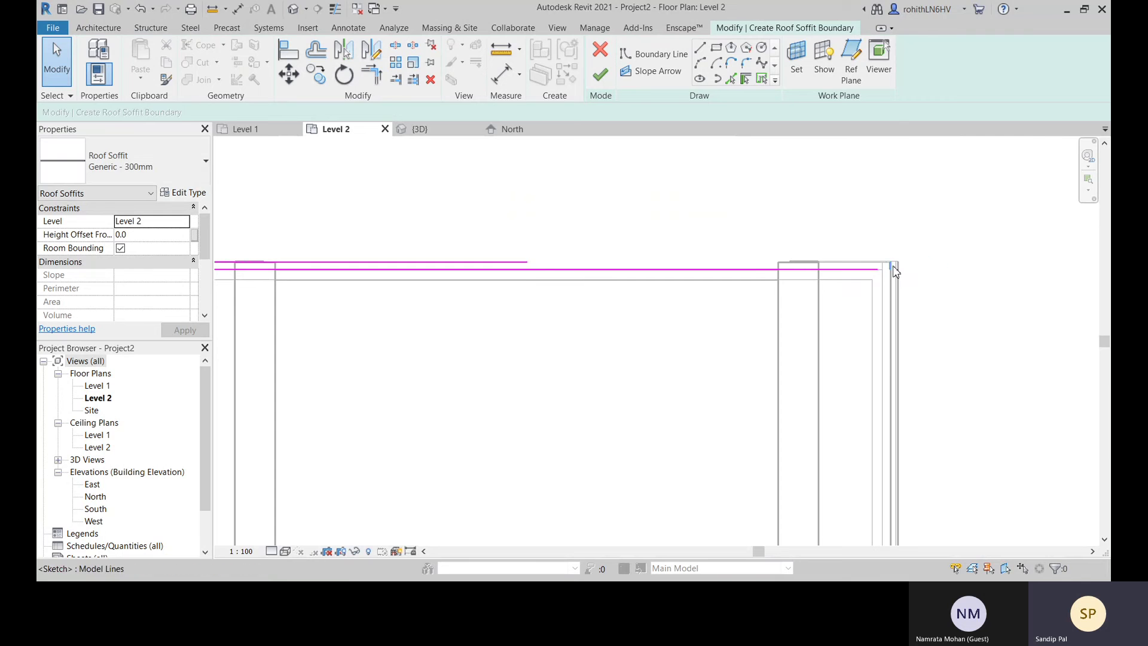
click(891, 269)
key(Delete)
middle_drag(559, 292, 675, 299)
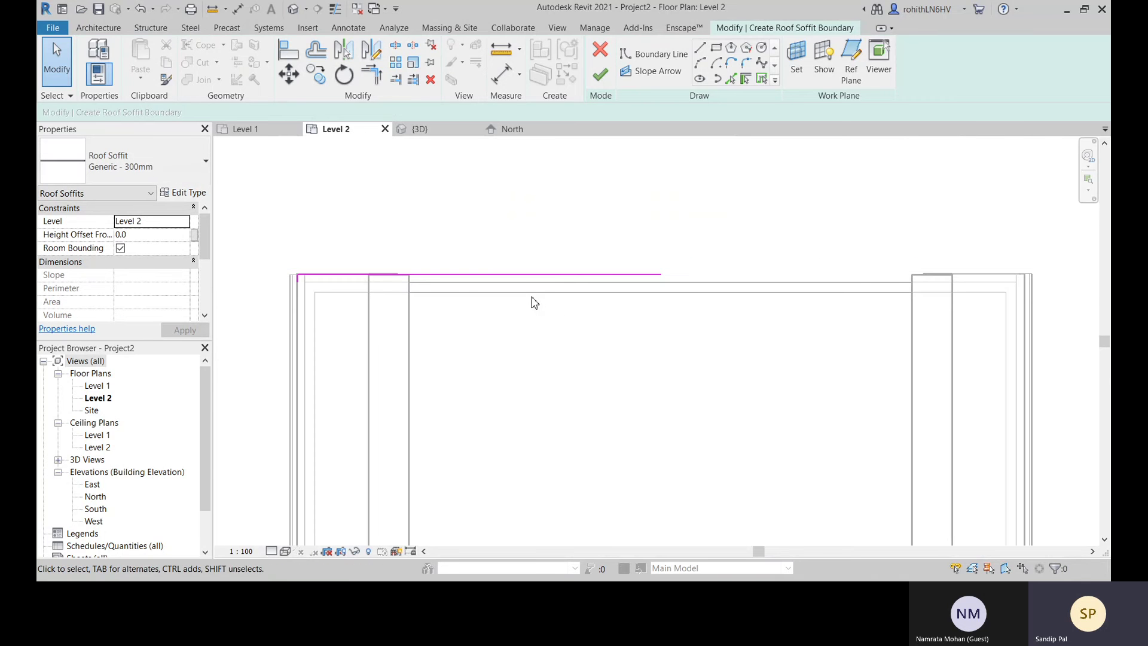
scroll(399, 289, up, 1)
scroll(599, 287, down, 1)
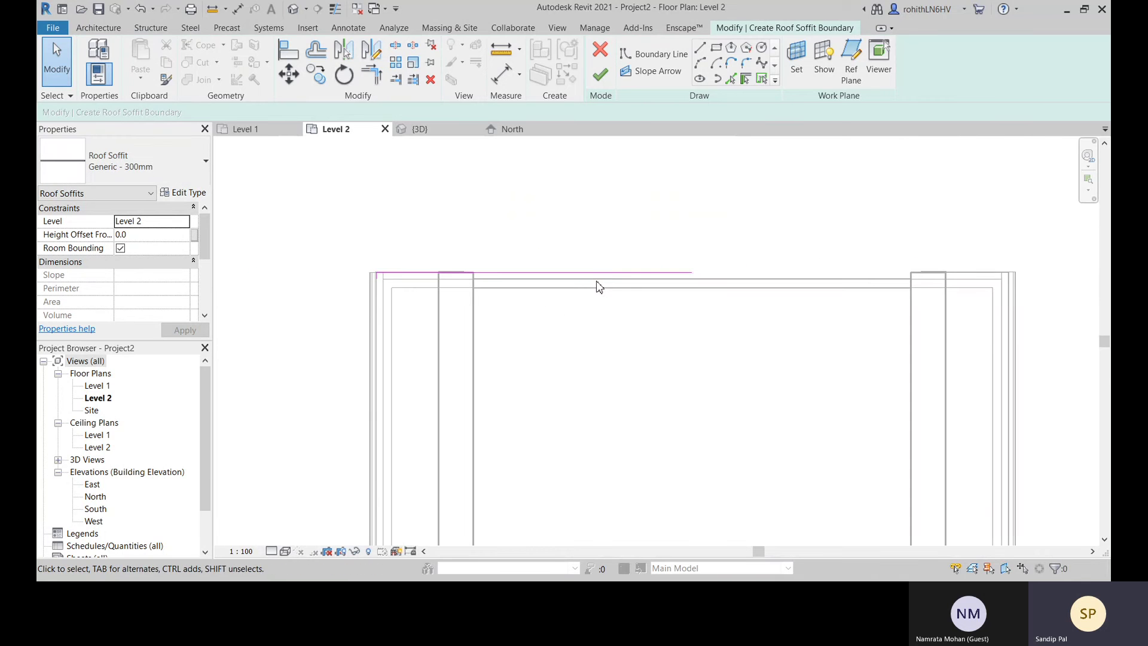
Close the left-half boundary with a 7250 mm line along the wall's outer face and a short line at the ridge
click(701, 49)
scroll(382, 284, up, 1)
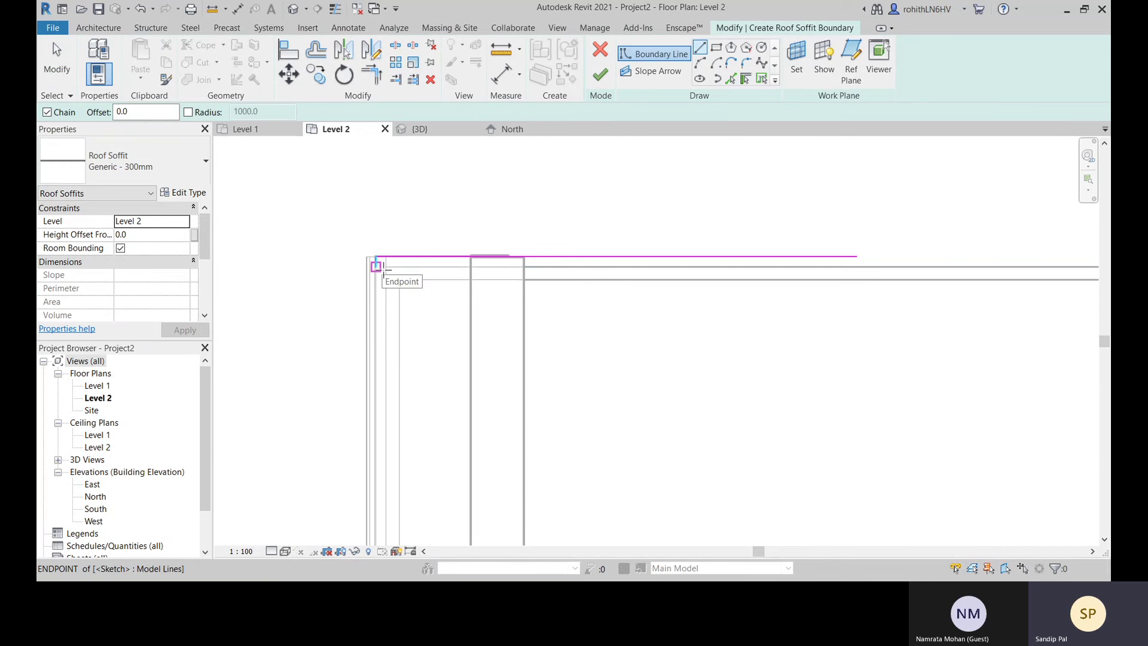
click(376, 266)
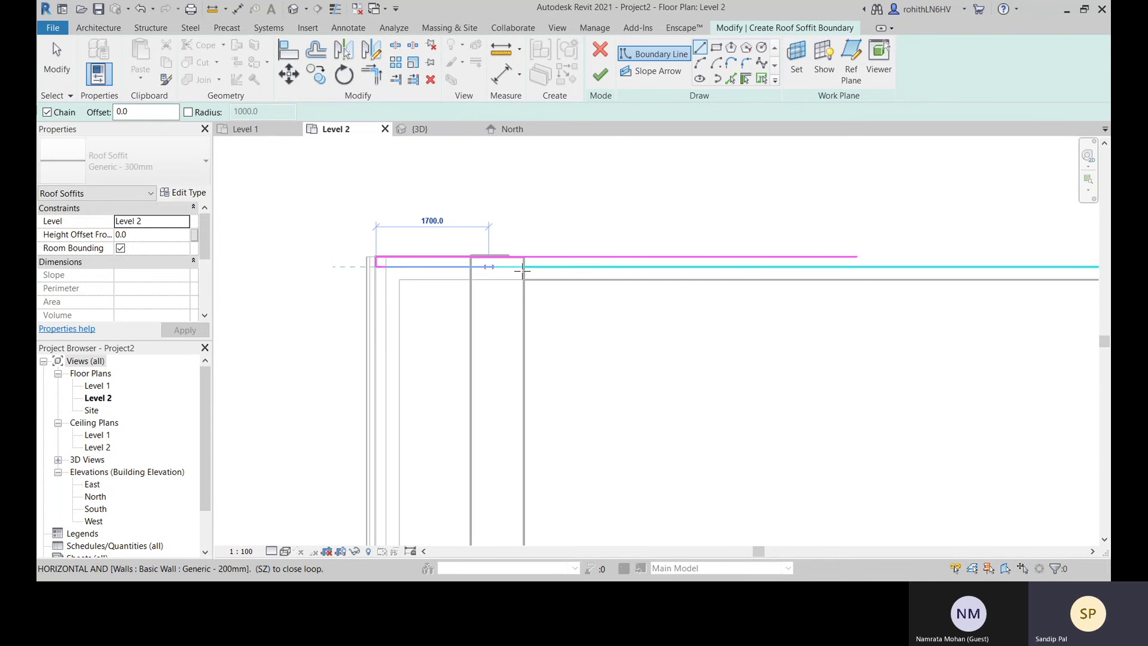
click(856, 266)
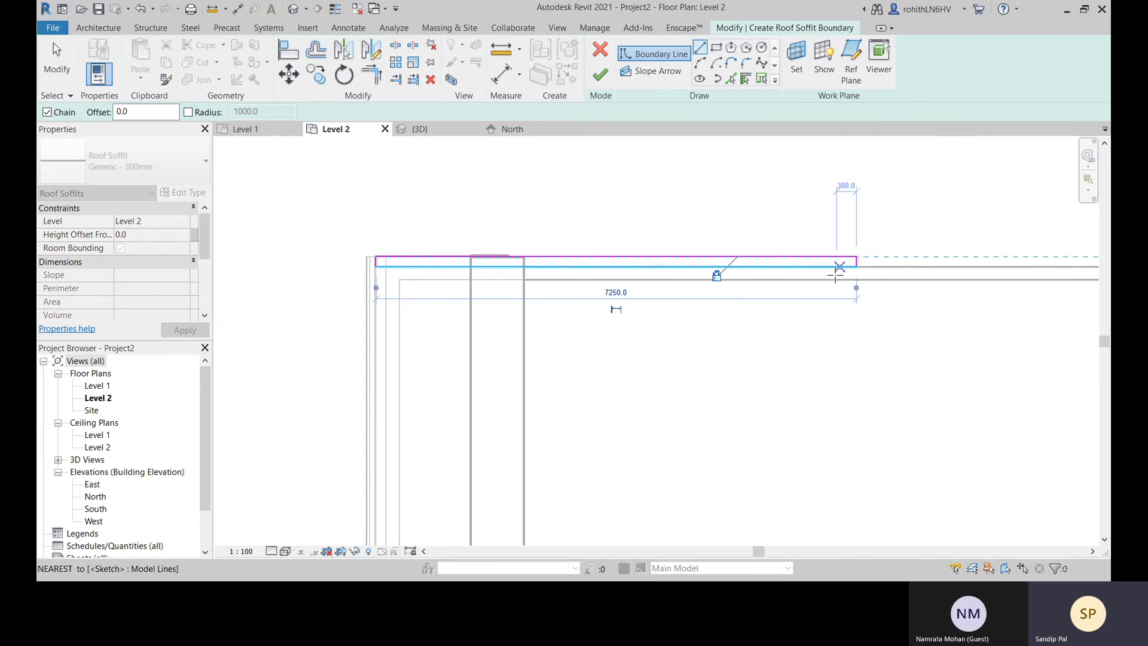
key(Escape)
key(Escape)
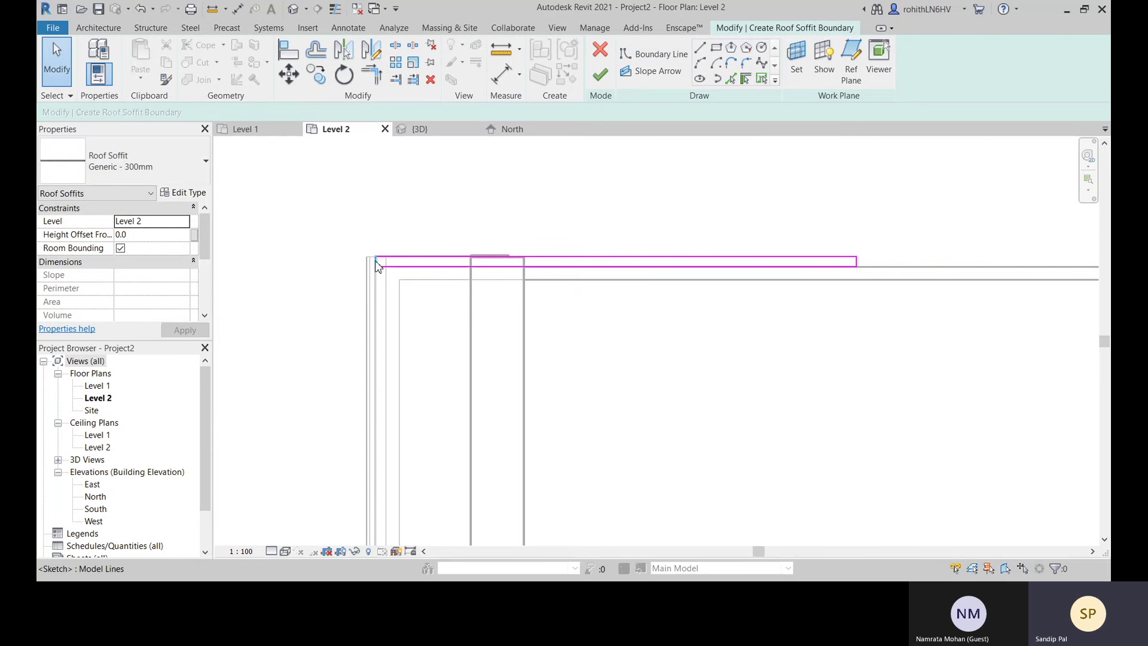
Make the short boundary line at the left eave define a 30° slope and finish the roof soffit
scroll(377, 266, up, 2)
click(375, 263)
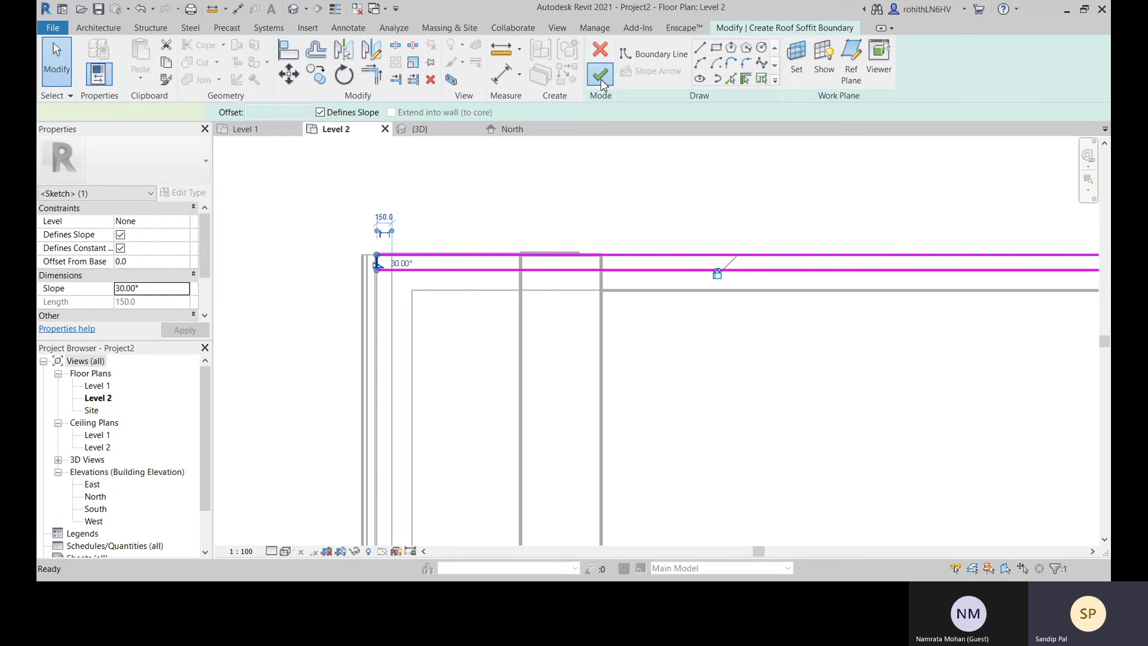
click(600, 76)
Inspect the new soffit beneath the back gable overhang in the 3D view, from the ridge down to the gutter end
click(431, 131)
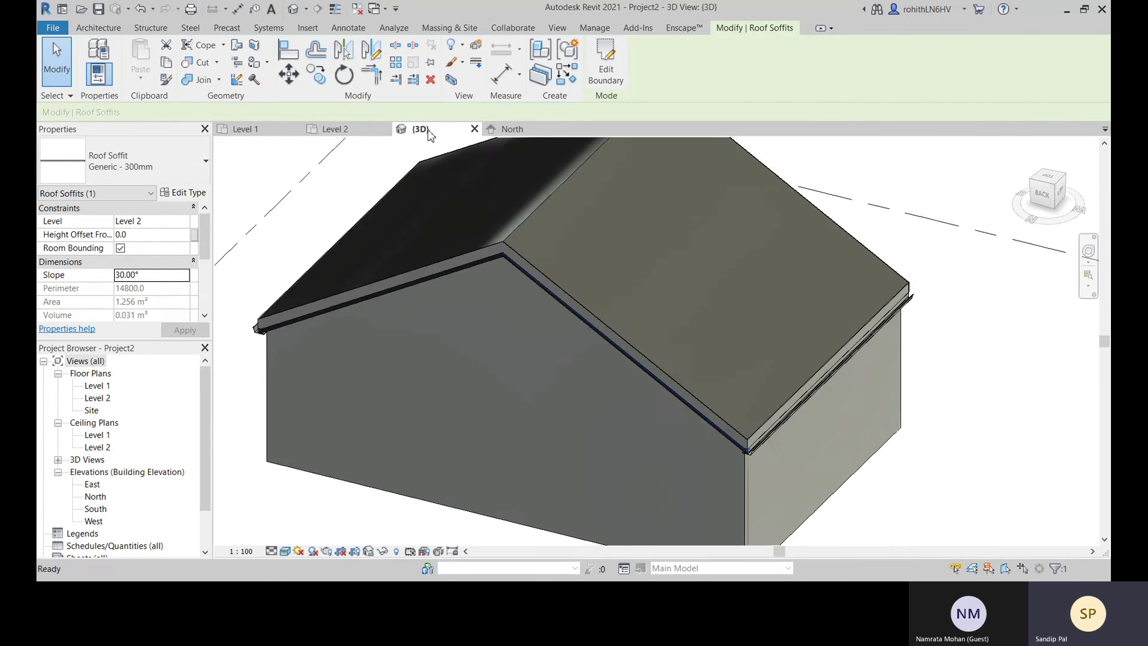
scroll(543, 310, up, 5)
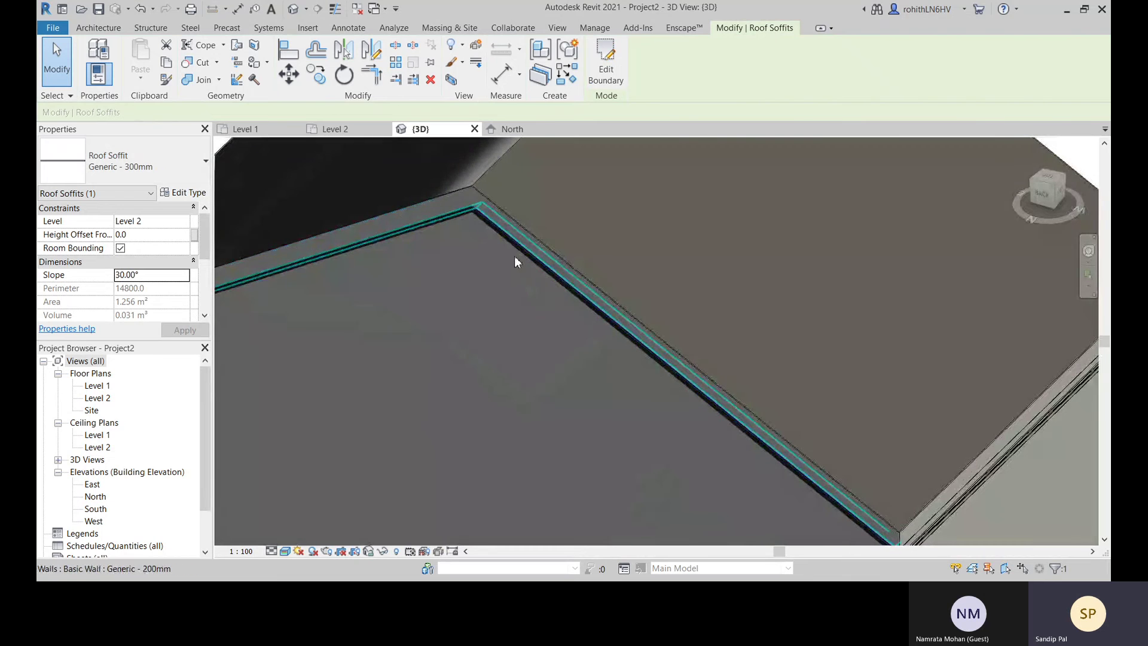
shift+middle_drag(514, 256, 597, 141)
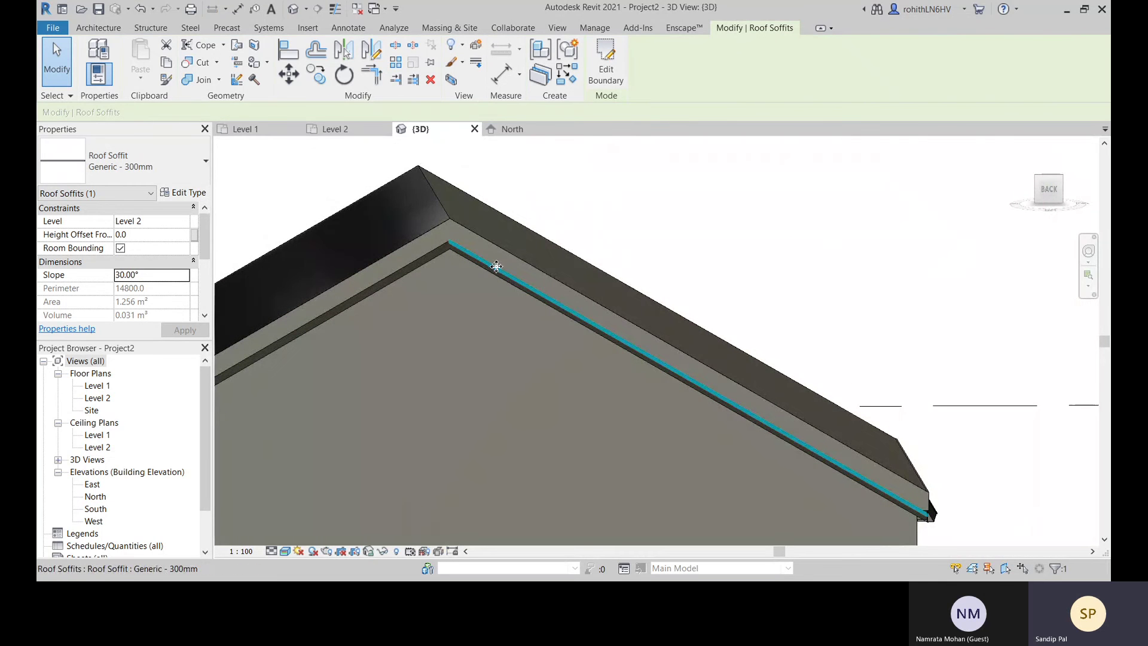
shift+middle_drag(654, 259, 550, 281)
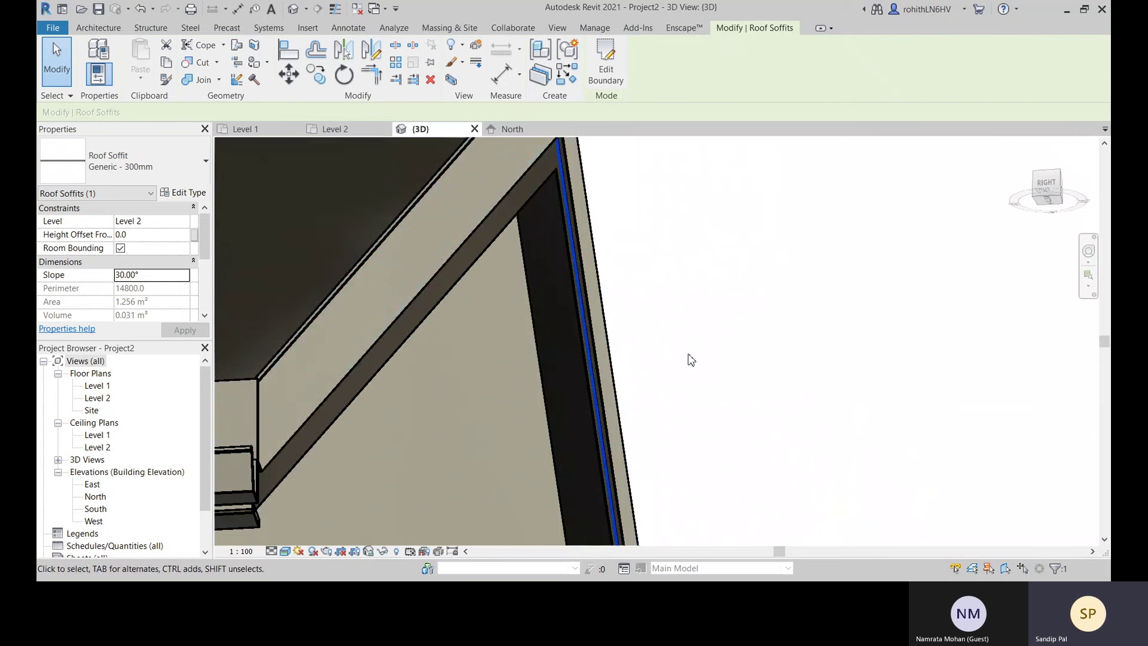
shift+middle_drag(691, 360, 402, 158)
scroll(690, 411, up, 7)
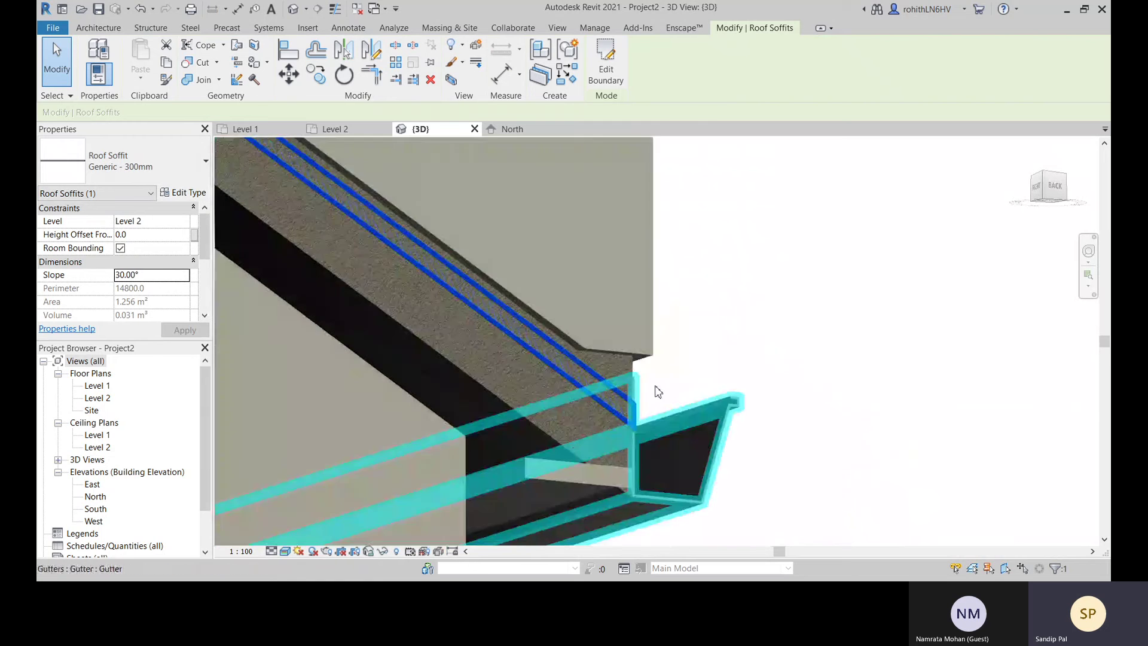
Set the selected roof soffit's height offset from Level 2 to -100
middle_drag(725, 415, 696, 406)
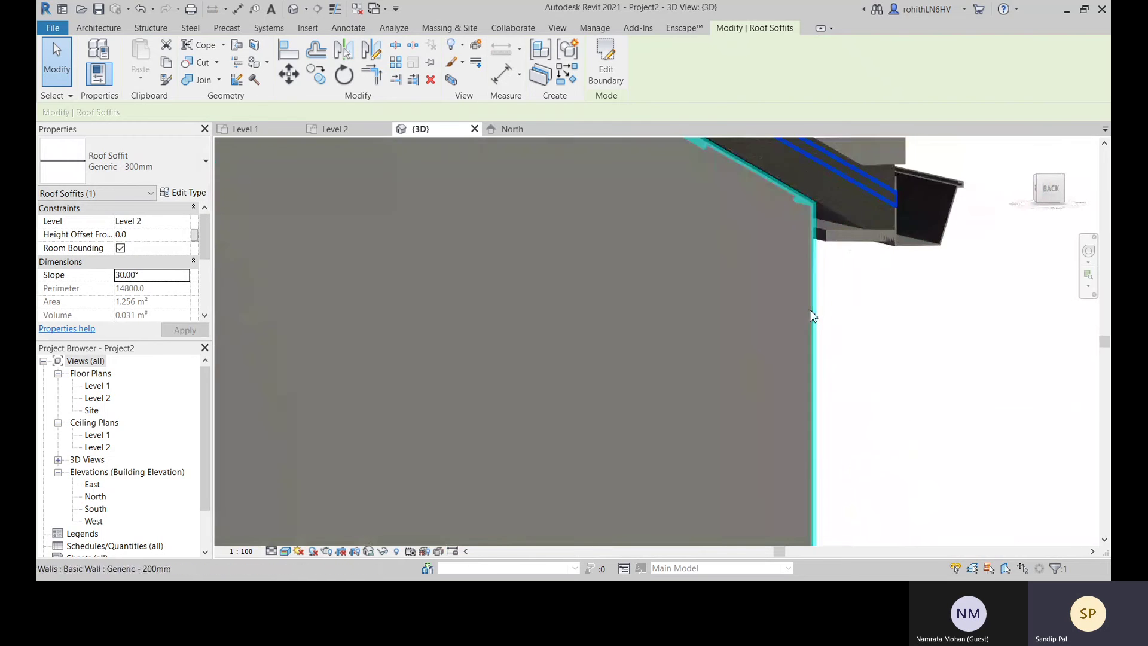
shift+middle_drag(811, 316, 694, 279)
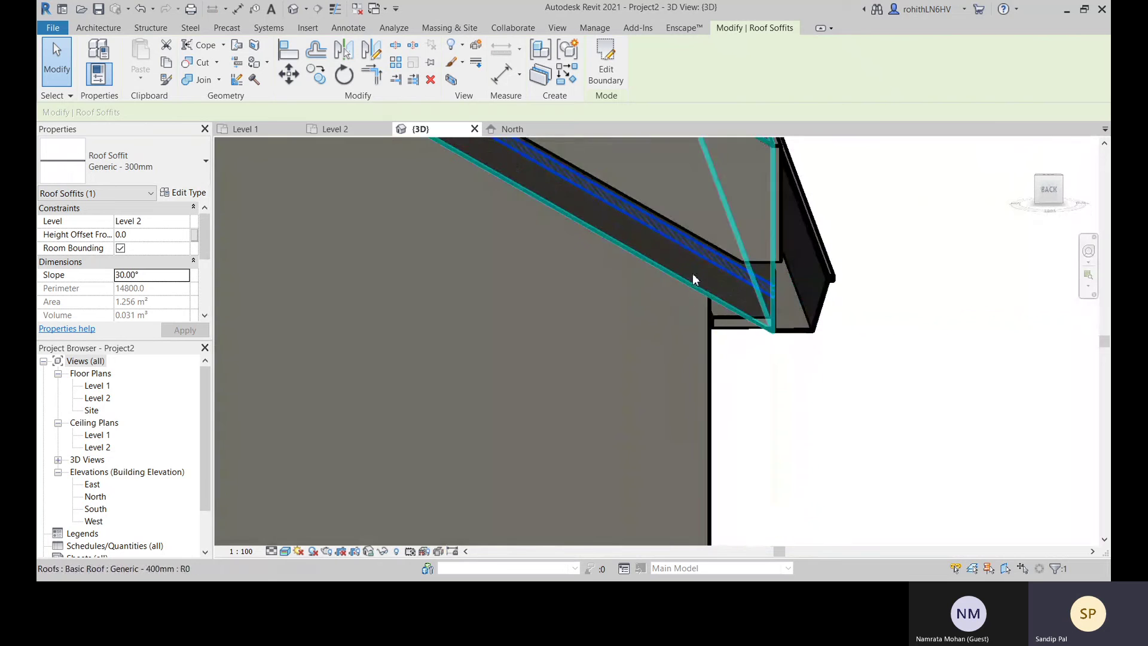
click(141, 233)
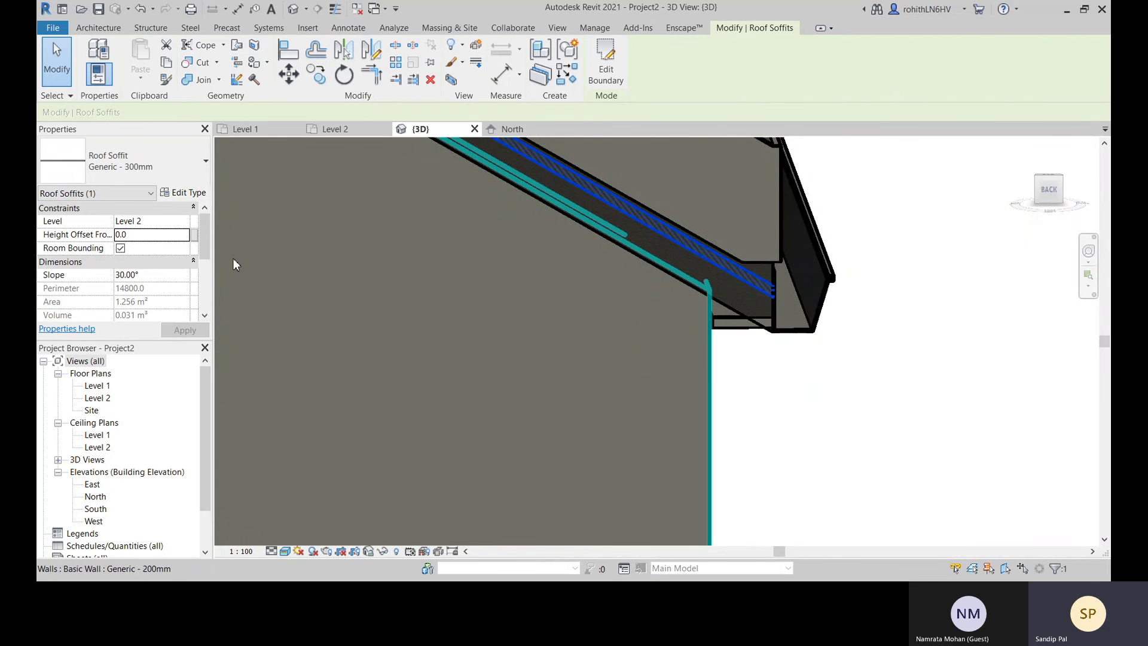
click(160, 238)
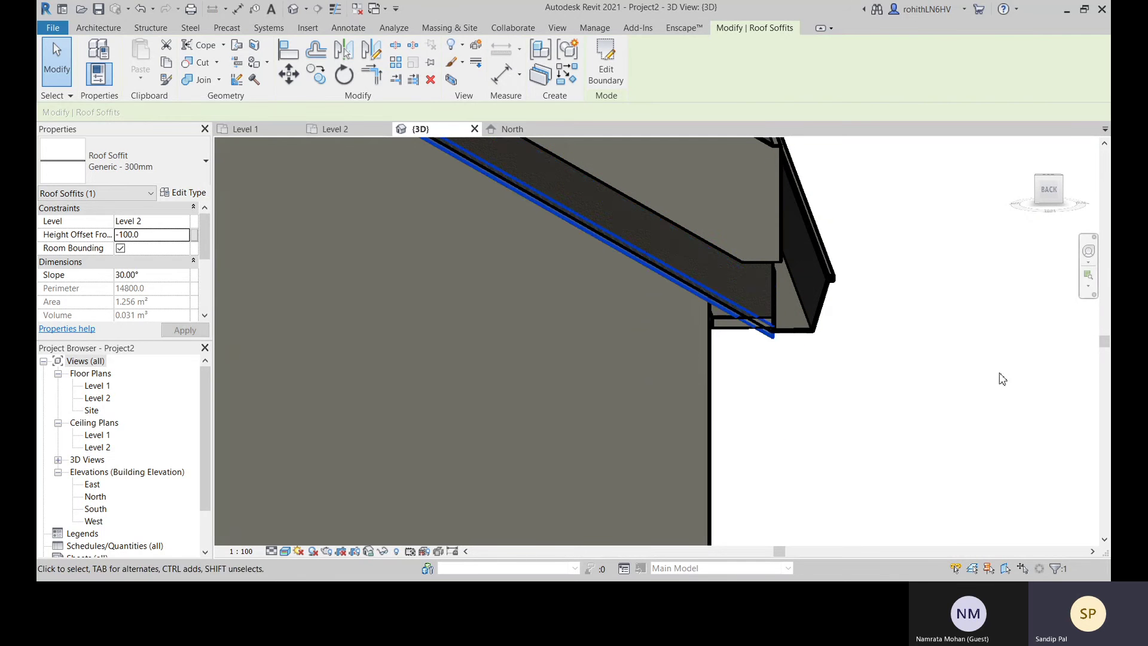
Move the soffit strip down below the overhang to a height offset of about -468.9 and remove its conflicting constraints
scroll(782, 334, up, 5)
shift+middle_drag(784, 347, 940, 285)
shift+middle_drag(477, 380, 869, 265)
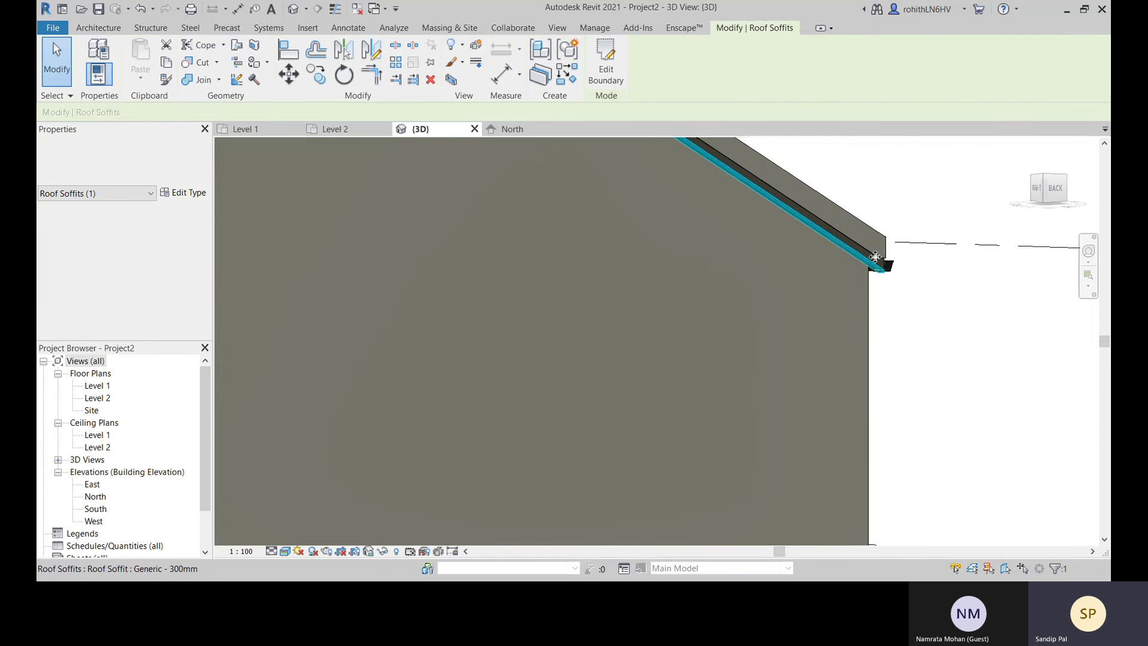
drag(869, 282, 871, 293)
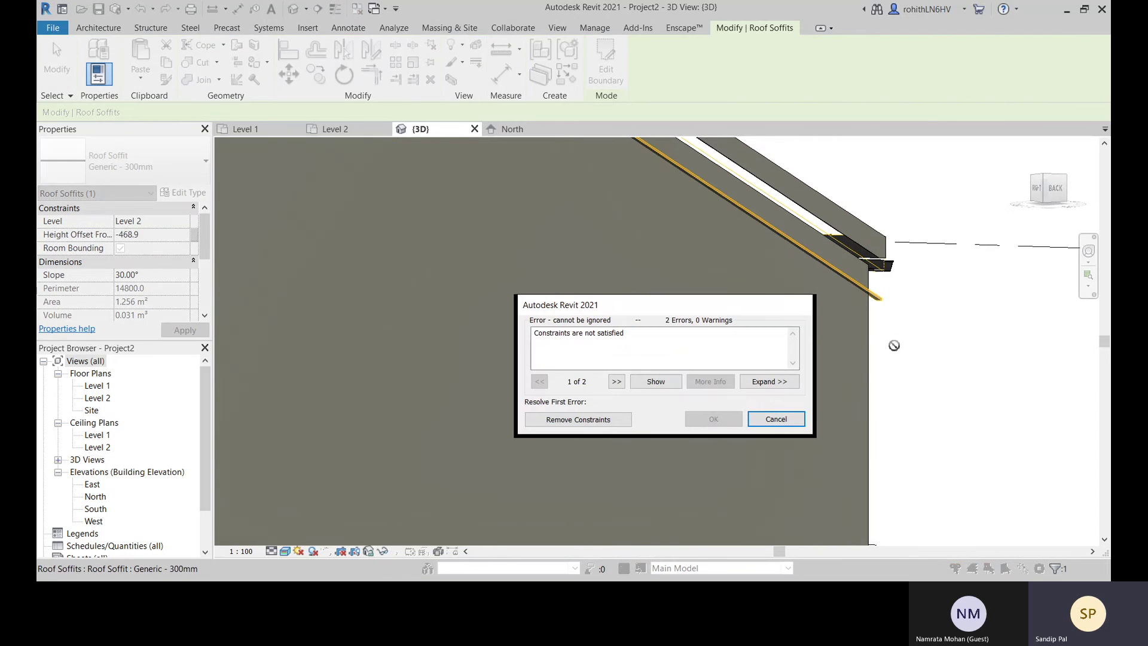
click(608, 422)
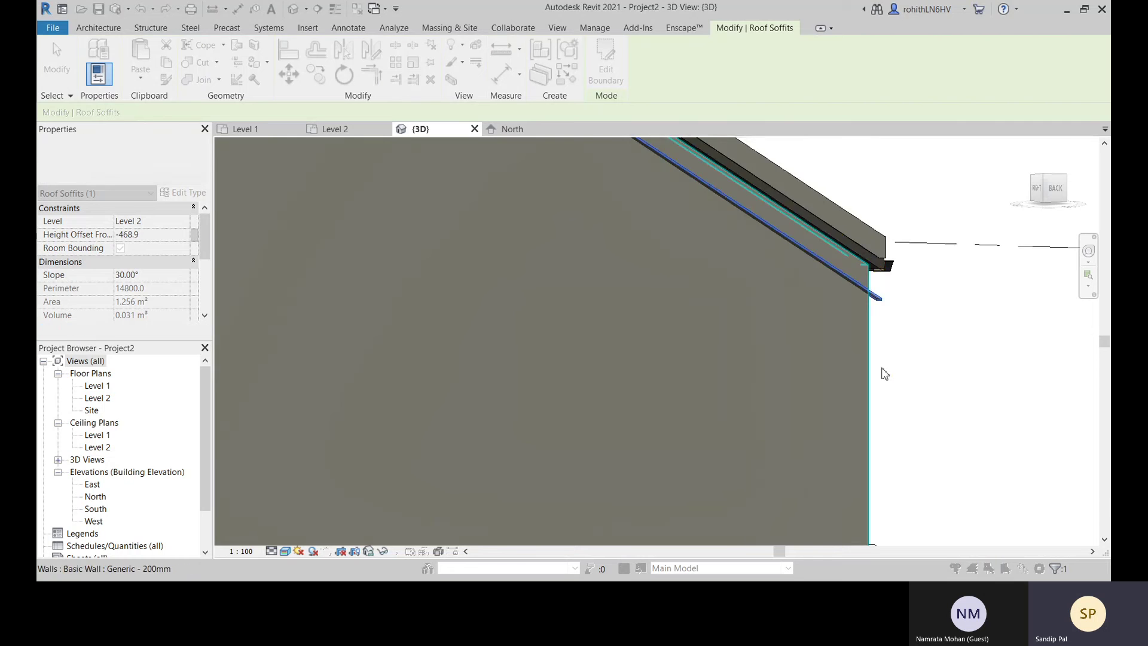
Align the lowered soffit strip with the underside of the roof overhang on the back gable
scroll(896, 364, up, 4)
middle_drag(891, 421, 787, 425)
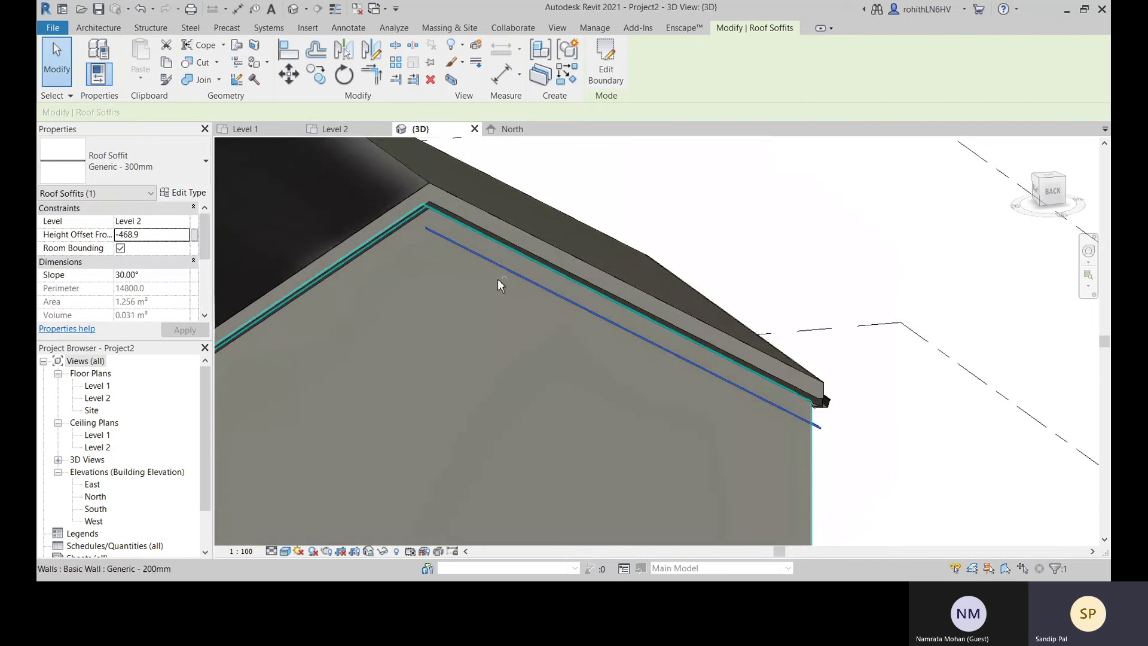
shift+middle_drag(499, 282, 586, 187)
scroll(526, 200, up, 5)
shift+middle_drag(538, 224, 598, 272)
click(288, 53)
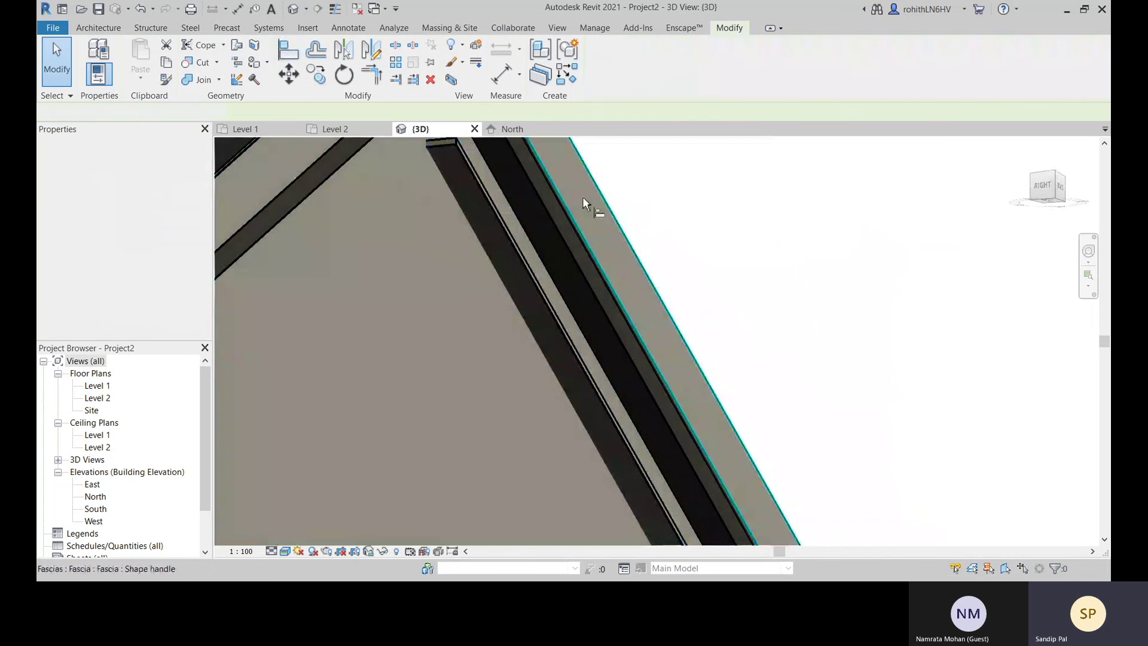
click(545, 225)
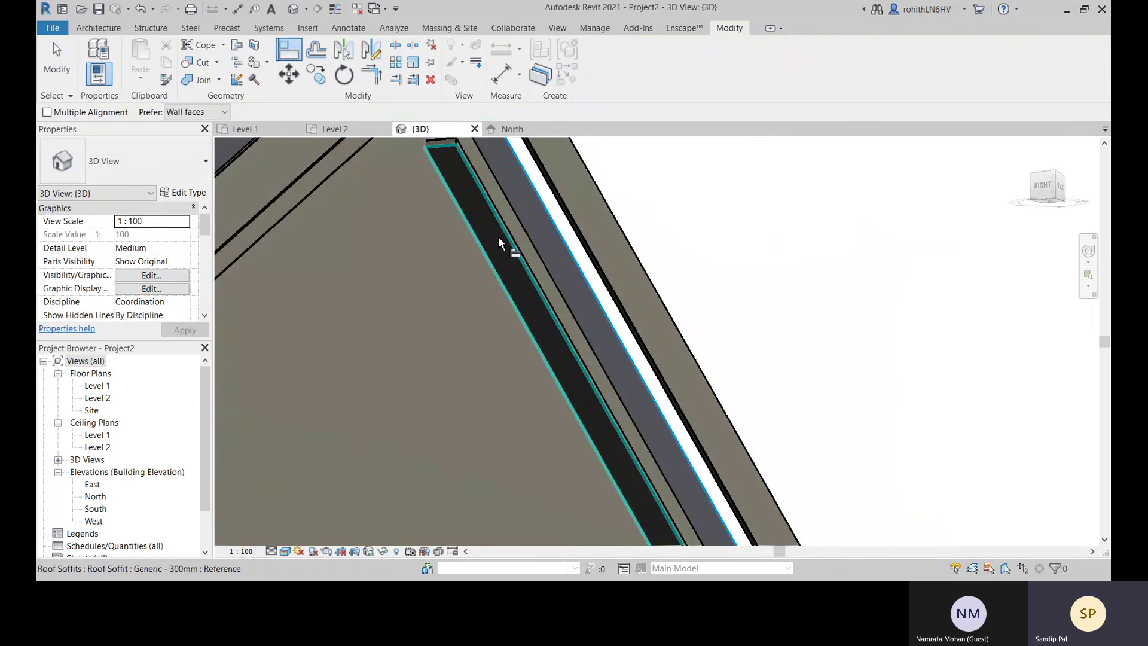
click(511, 224)
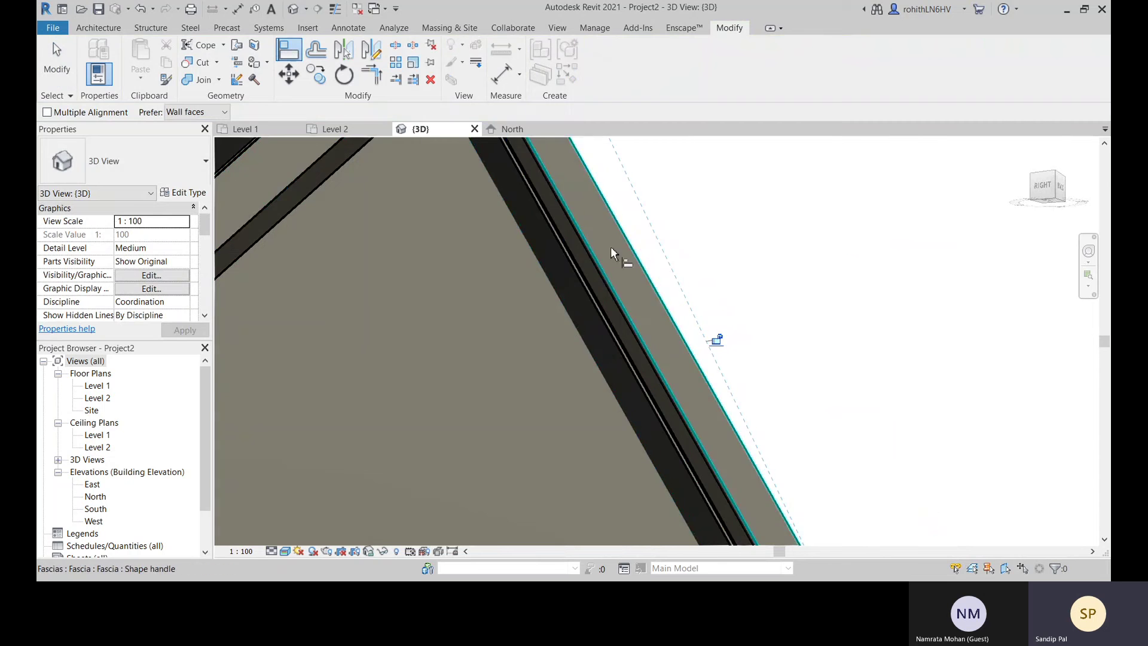
Examine how the aligned soffit strip sits at the gutter end and at the ridge
scroll(615, 257, down, 5)
shift+middle_drag(692, 282, 629, 305)
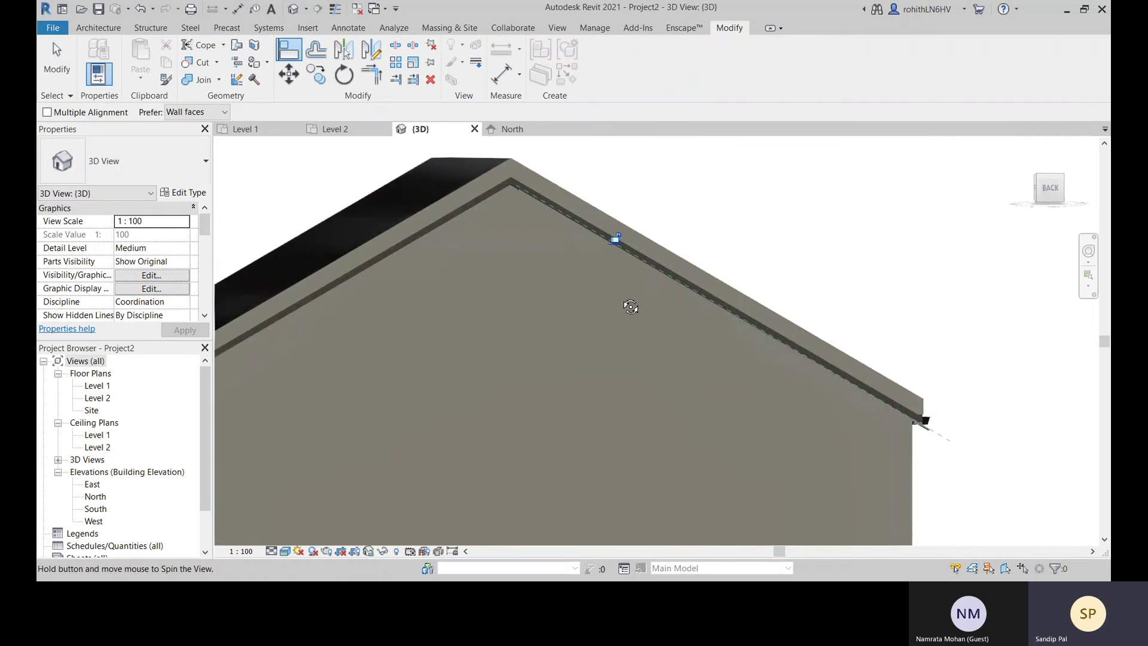
middle_drag(718, 358, 458, 230)
scroll(692, 296, up, 2)
scroll(673, 314, up, 2)
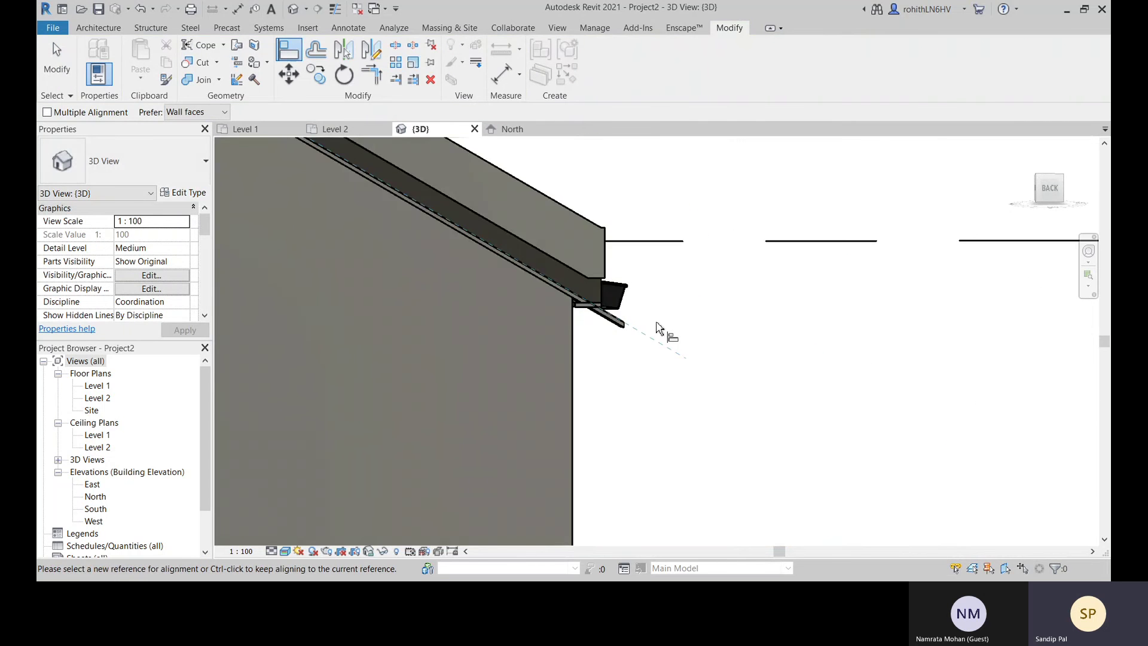
scroll(661, 329, down, 3)
scroll(546, 330, down, 3)
middle_drag(568, 358, 655, 412)
scroll(434, 235, up, 4)
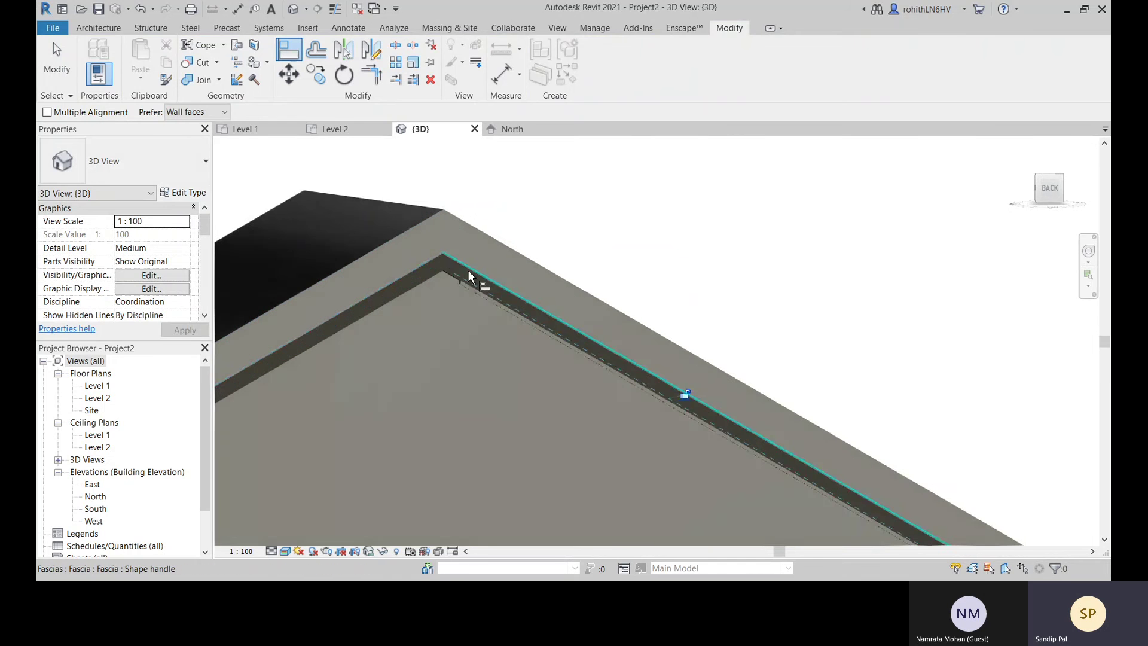
Try to align the soffit strip's ridge end with the back wall's reference at the gable peak
shift+middle_drag(485, 302, 432, 266)
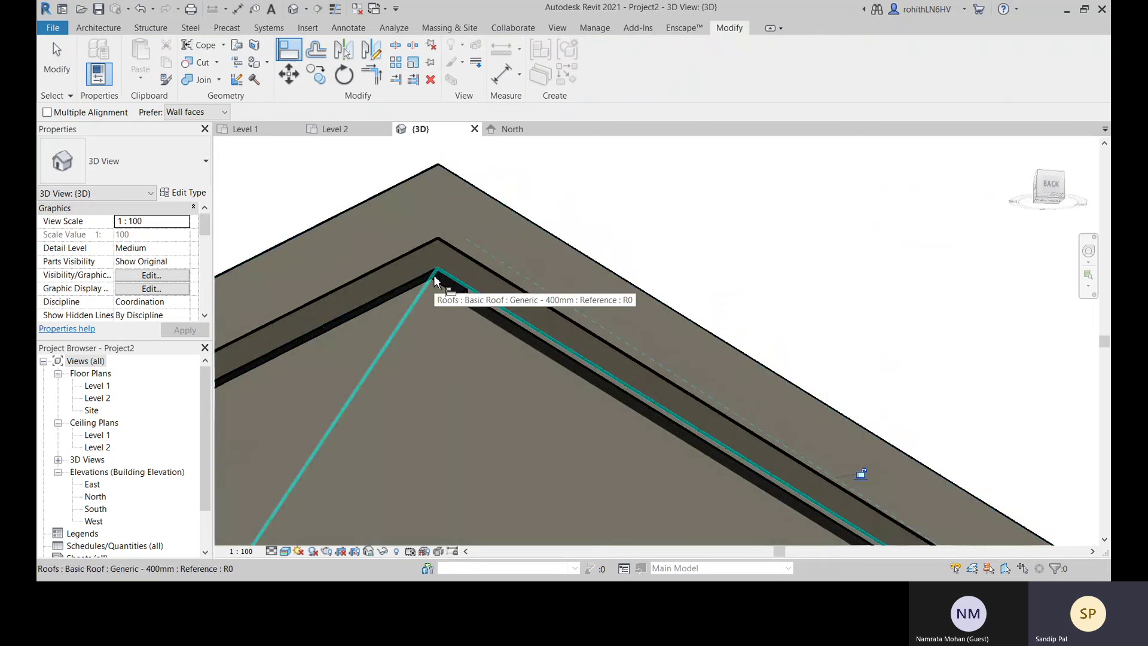
key(Tab)
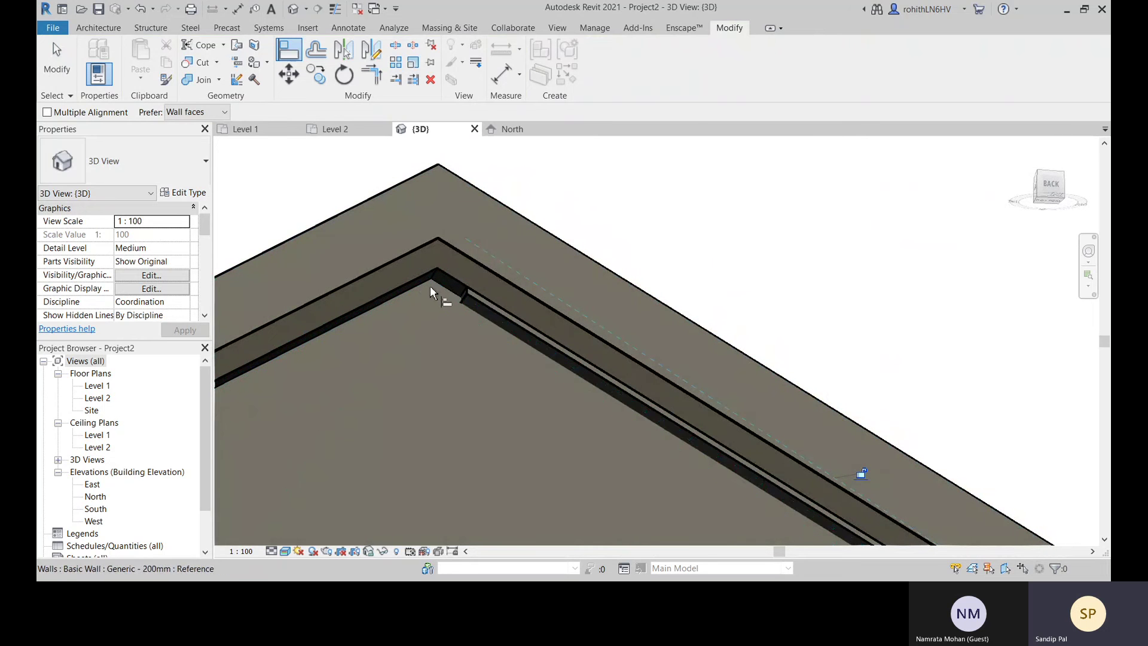
click(428, 287)
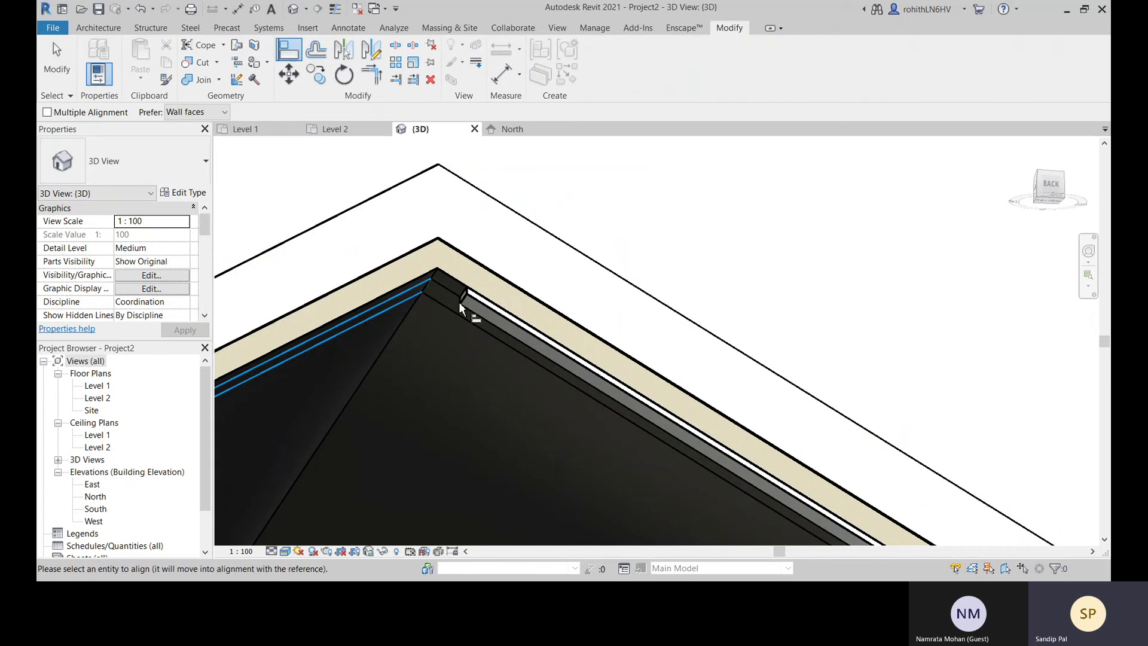
scroll(465, 299, up, 2)
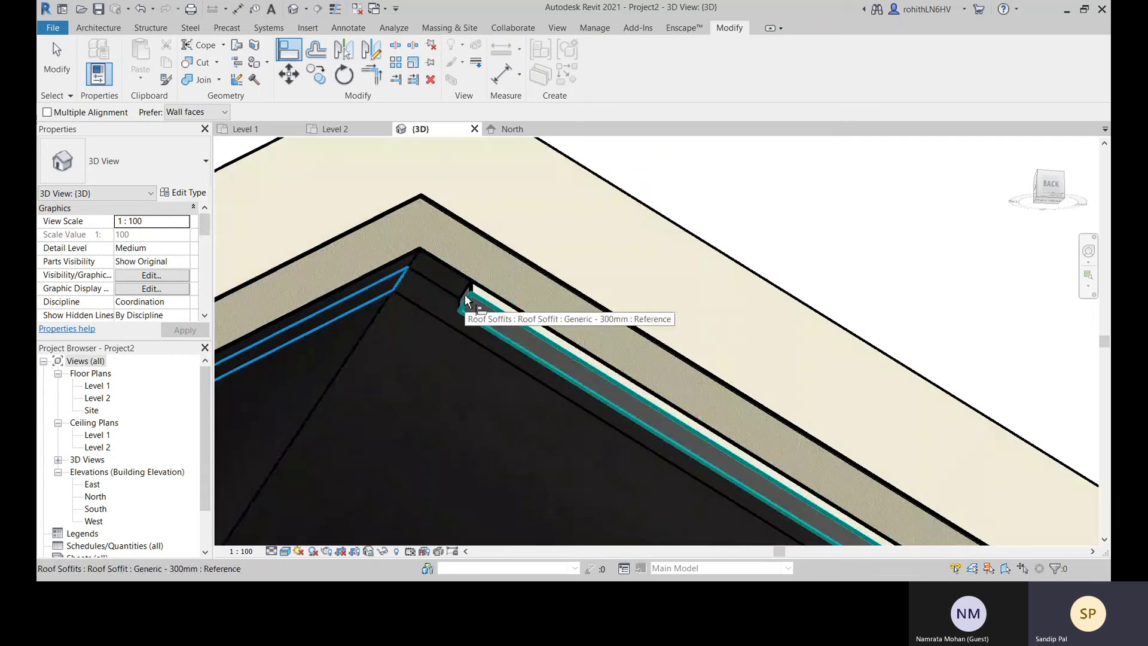
click(465, 299)
click(760, 422)
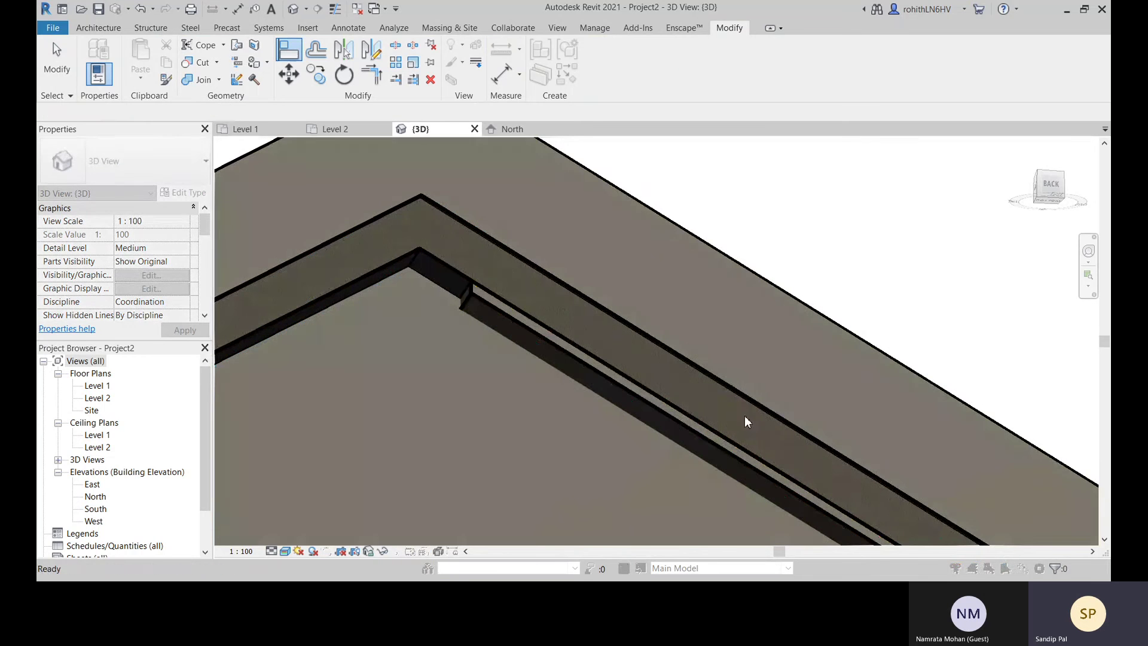
key(Escape)
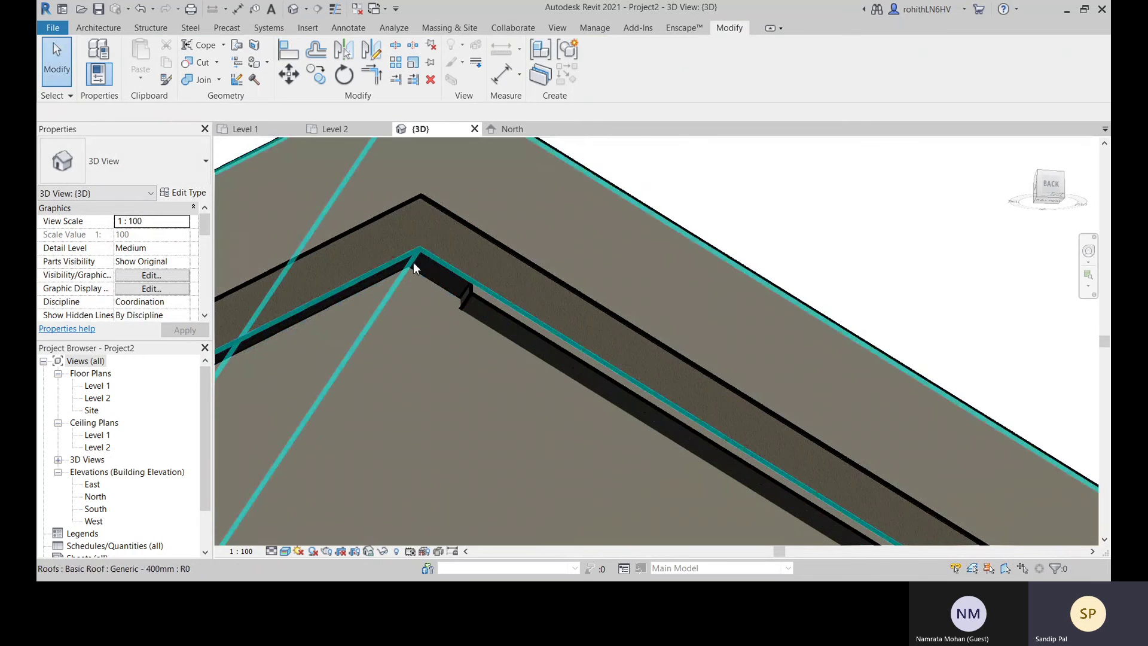
key(Tab)
click(288, 52)
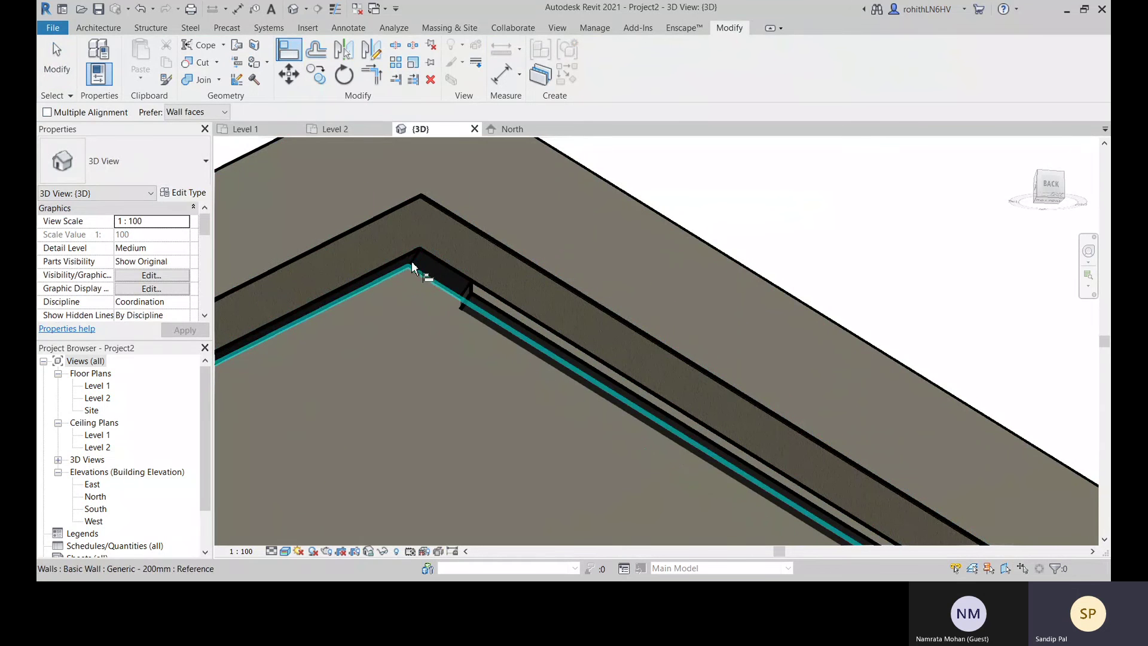
key(Escape)
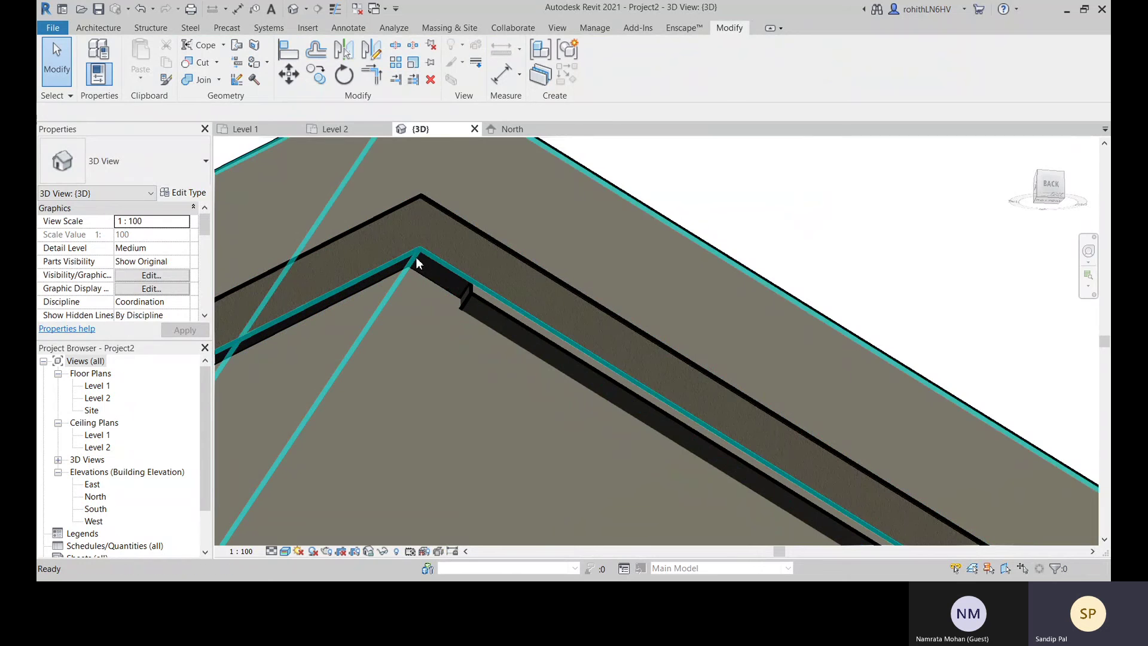
key(l)
key(i)
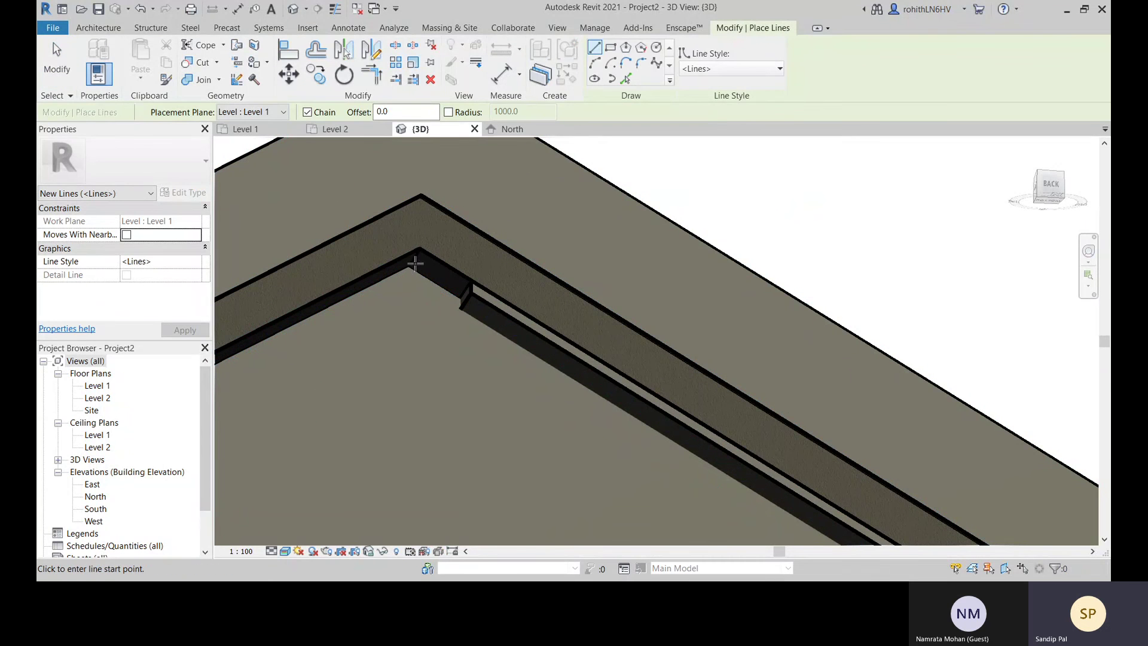
key(Escape)
Set the work plane to the sloped underside of the roof overhang beside the ridge by picking that face
scroll(532, 251, down, 3)
mouse_move(529, 301)
middle_down()
mouse_move(530, 254)
mouse_move(540, 321)
middle_up()
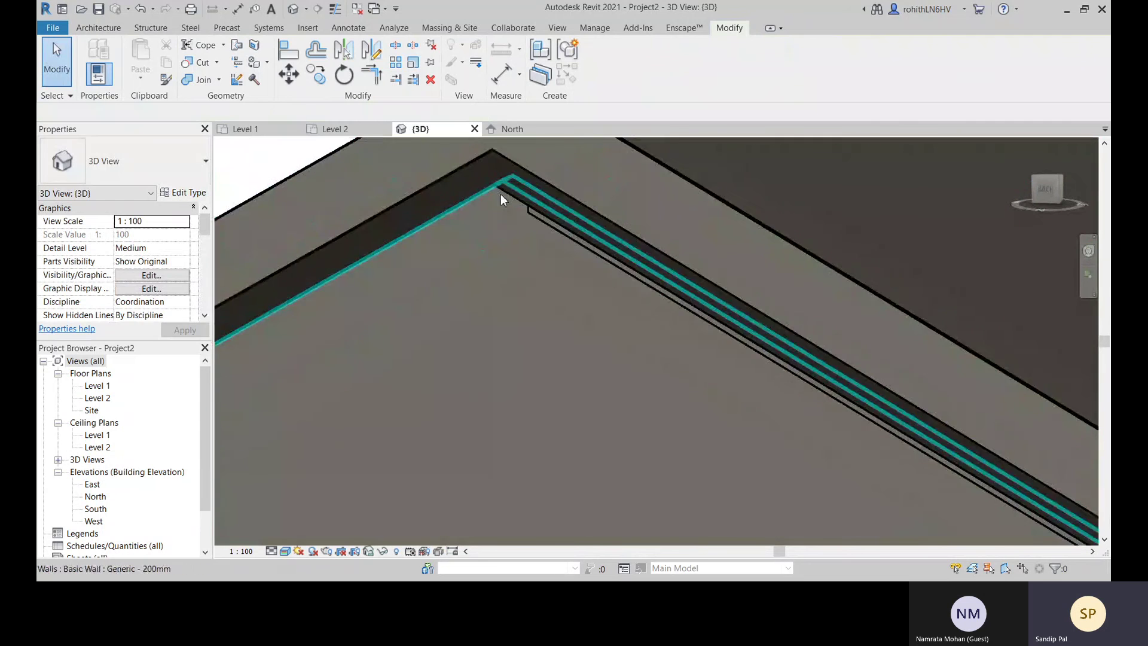
shift+middle_drag(499, 183, 584, 104)
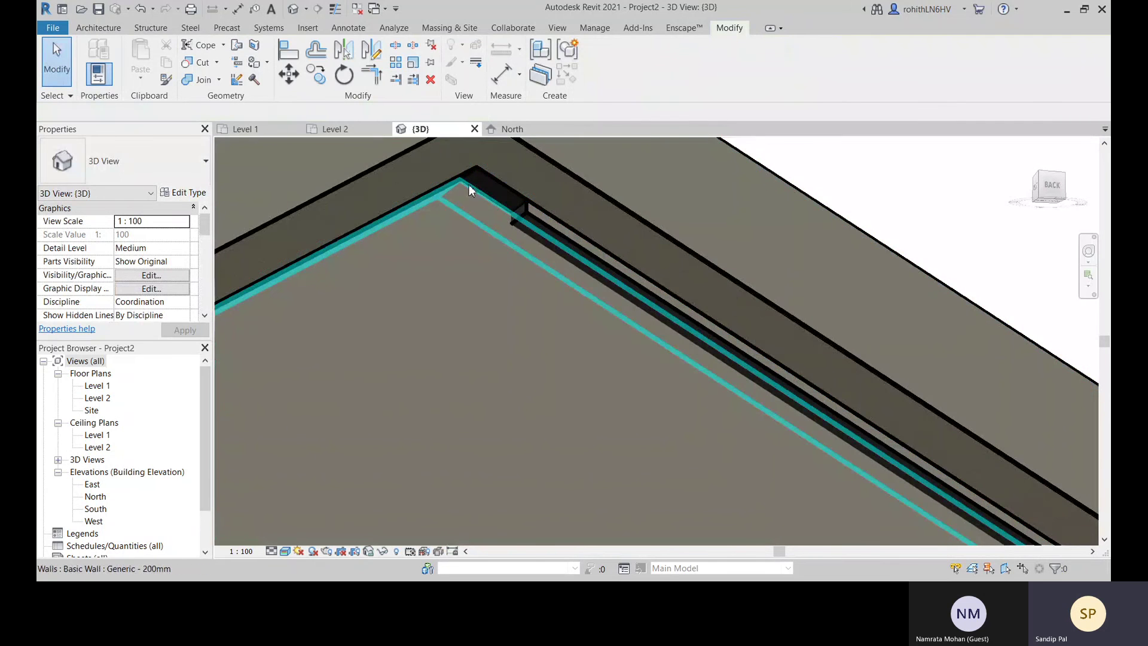
middle_drag(469, 190, 425, 392)
click(92, 29)
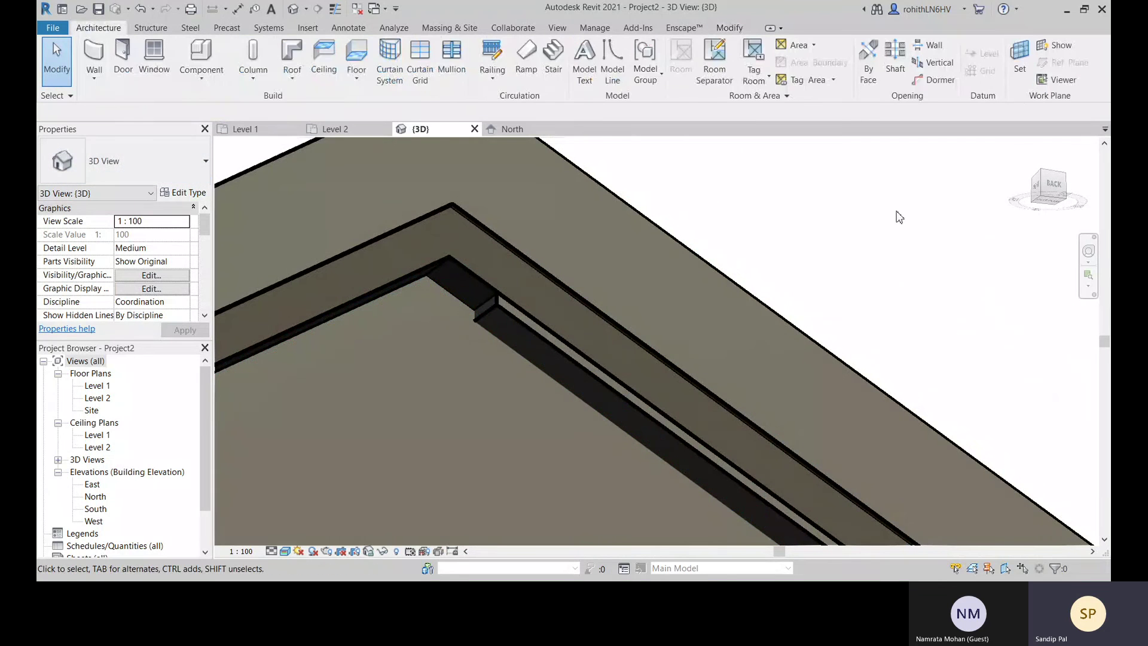
click(1018, 83)
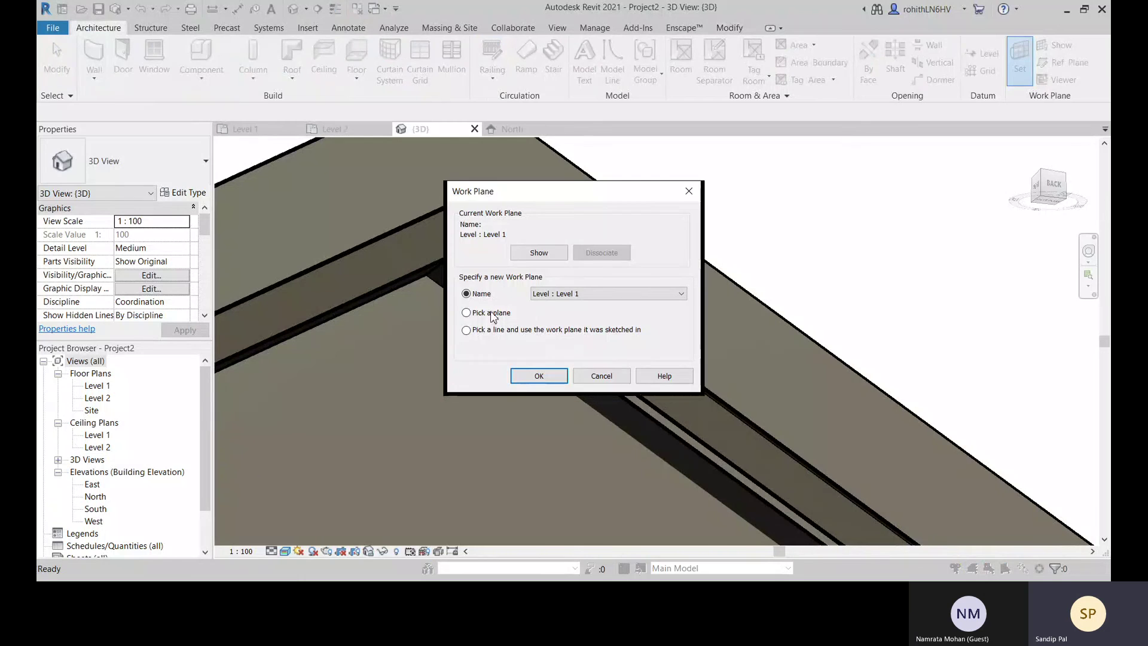
click(539, 376)
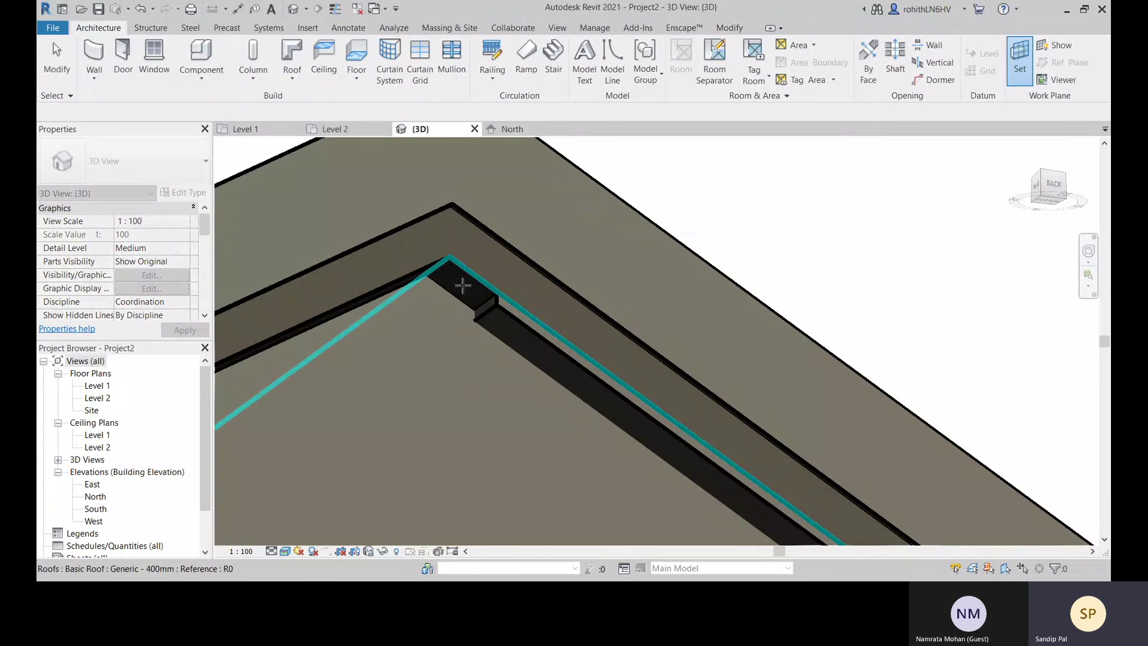
click(463, 286)
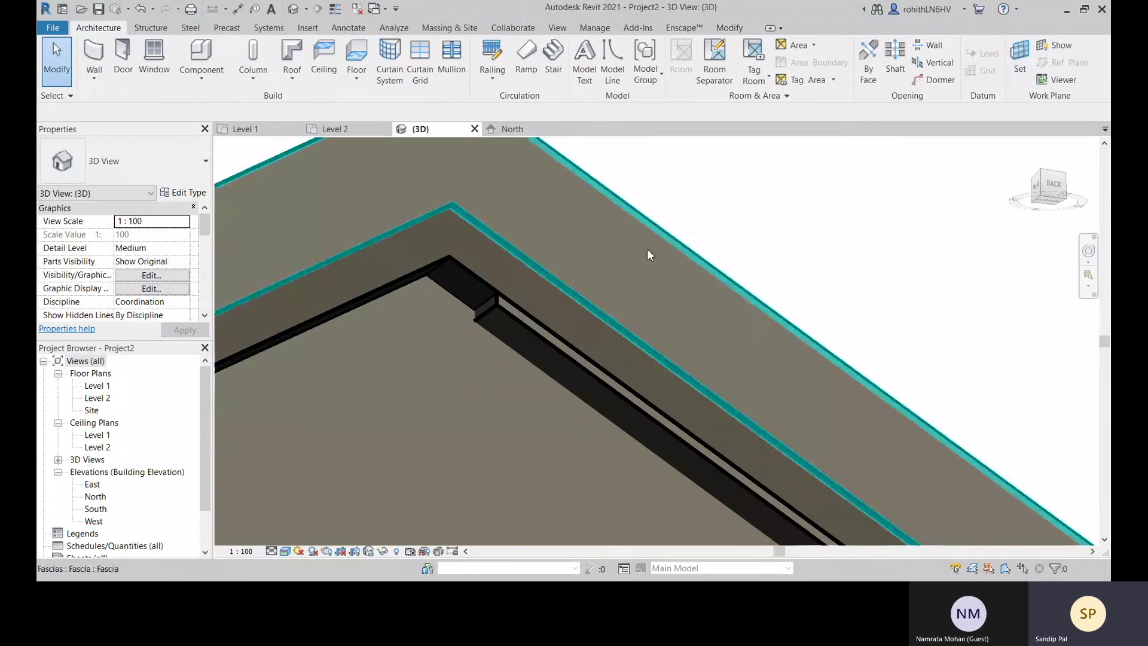
Draw a short model line across the overhang's underside from the wall's peak to the inner fascia corner
click(612, 62)
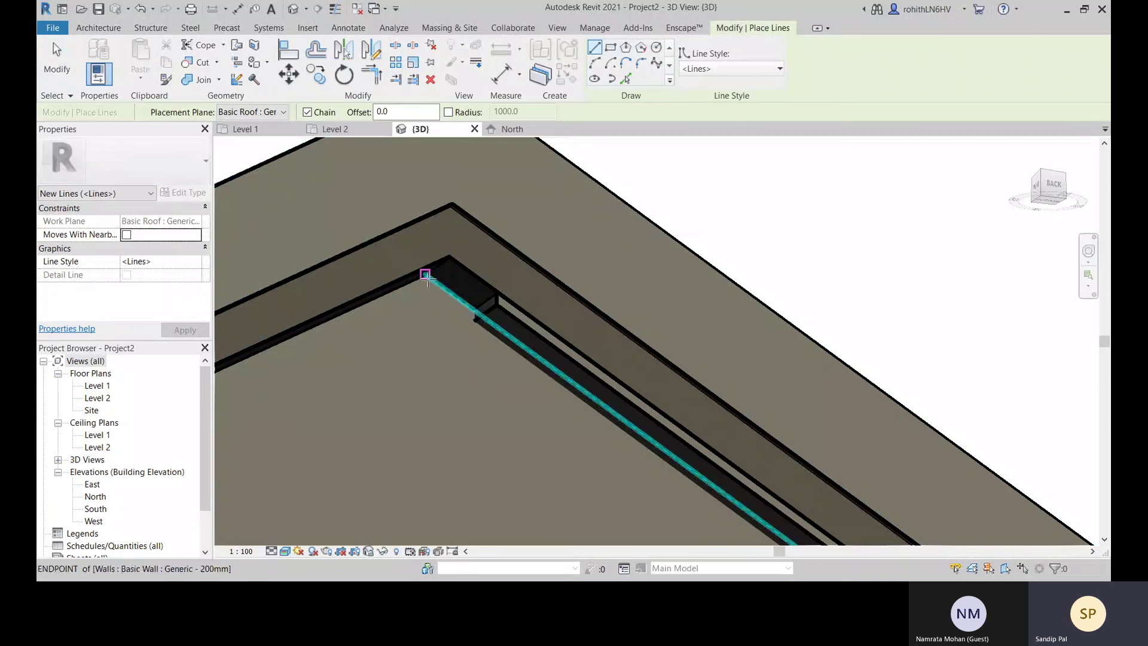
click(450, 257)
key(Escape)
key(Escape)
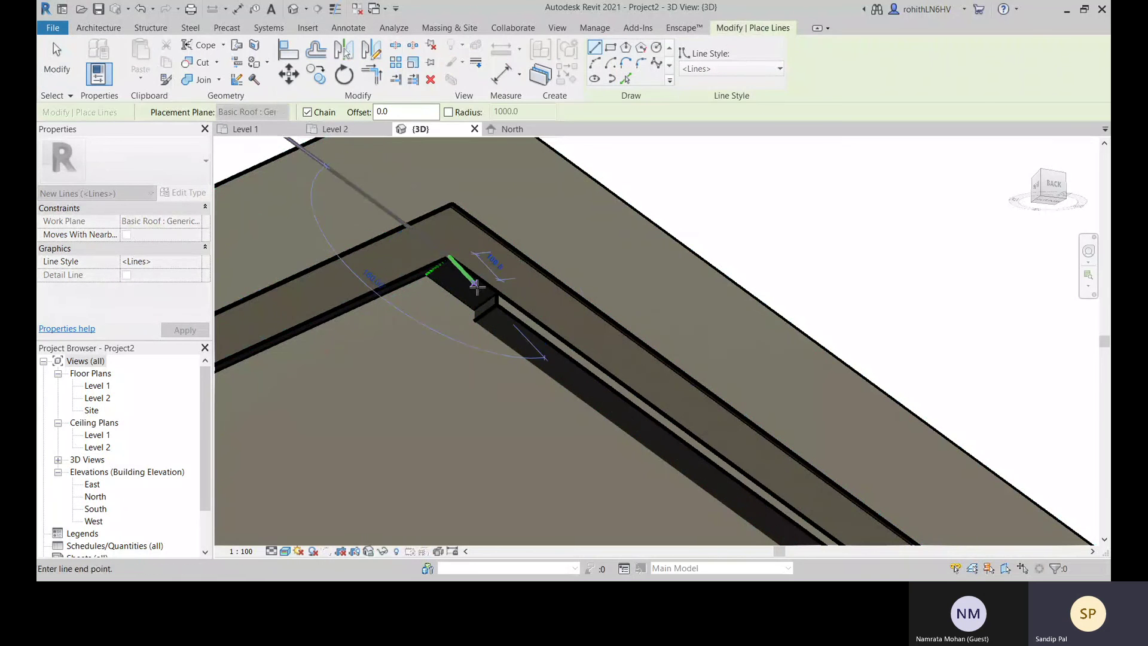
Switch on thin line display and align the soffit strip's ridge end face with the short model line at the gable peak
click(335, 8)
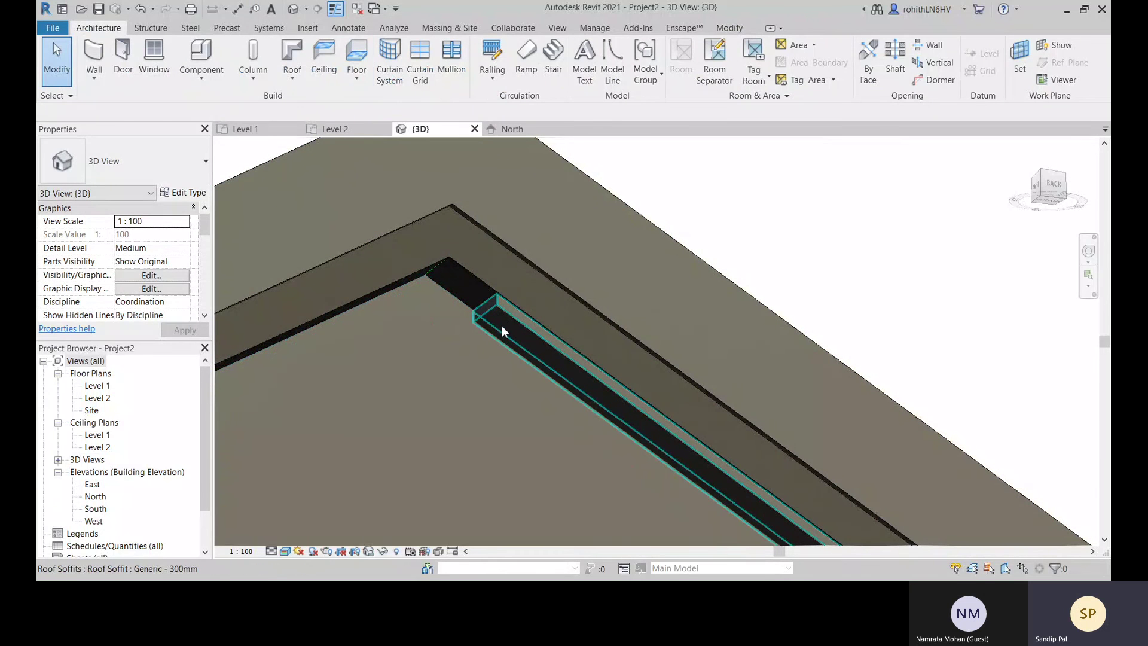
key(a)
key(l)
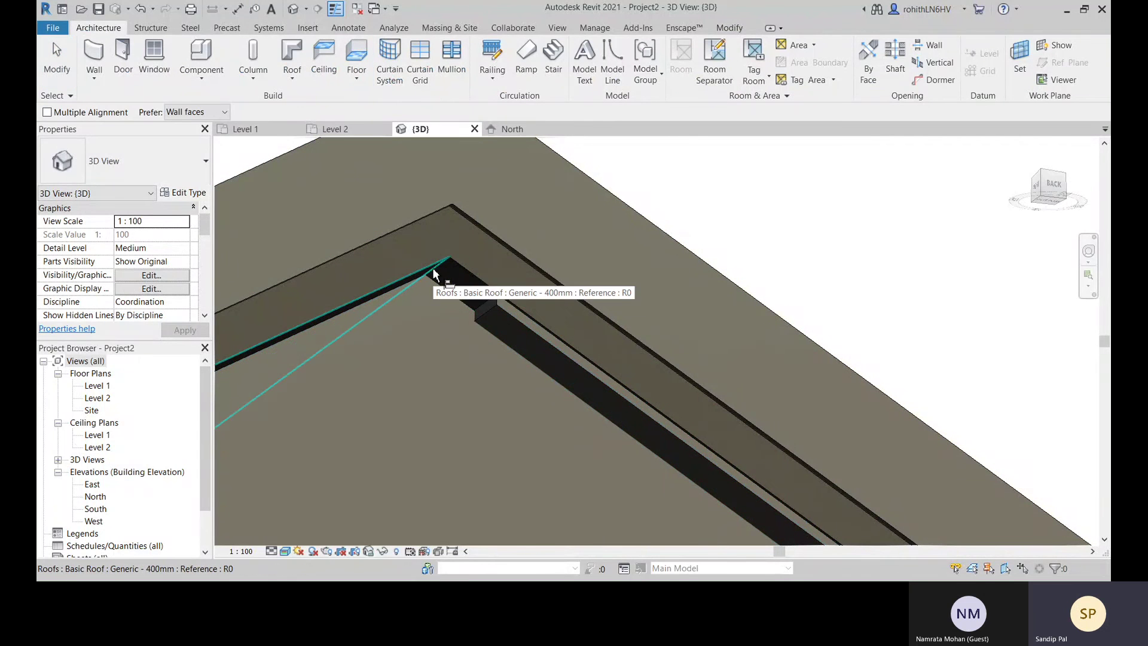
key(Tab)
key(Tab)
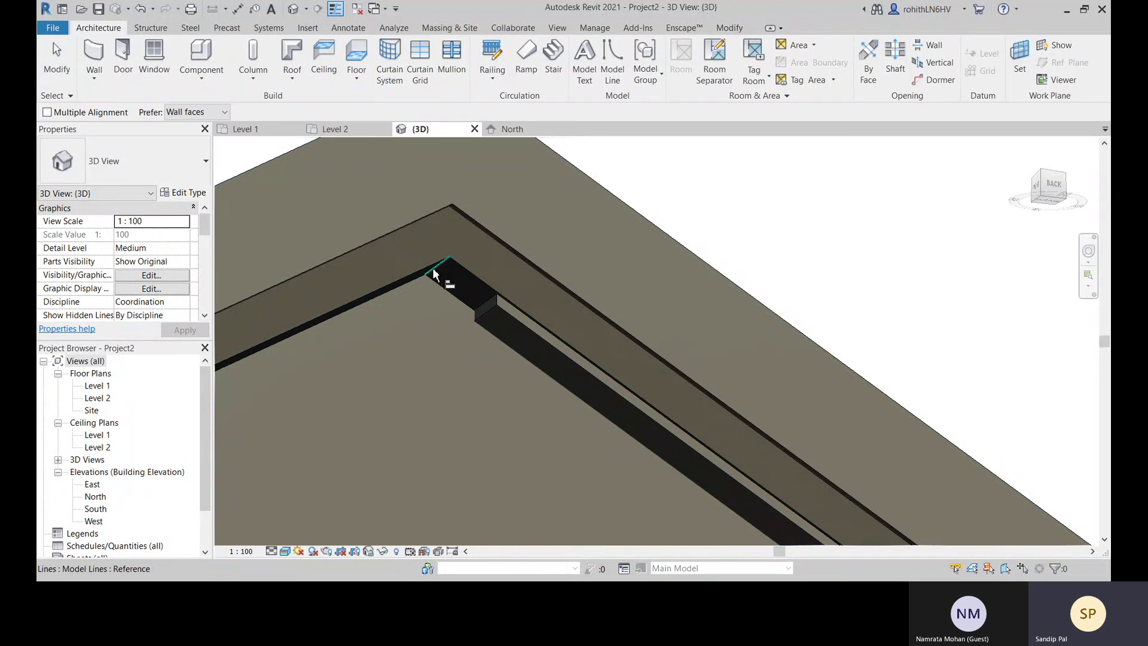
click(433, 274)
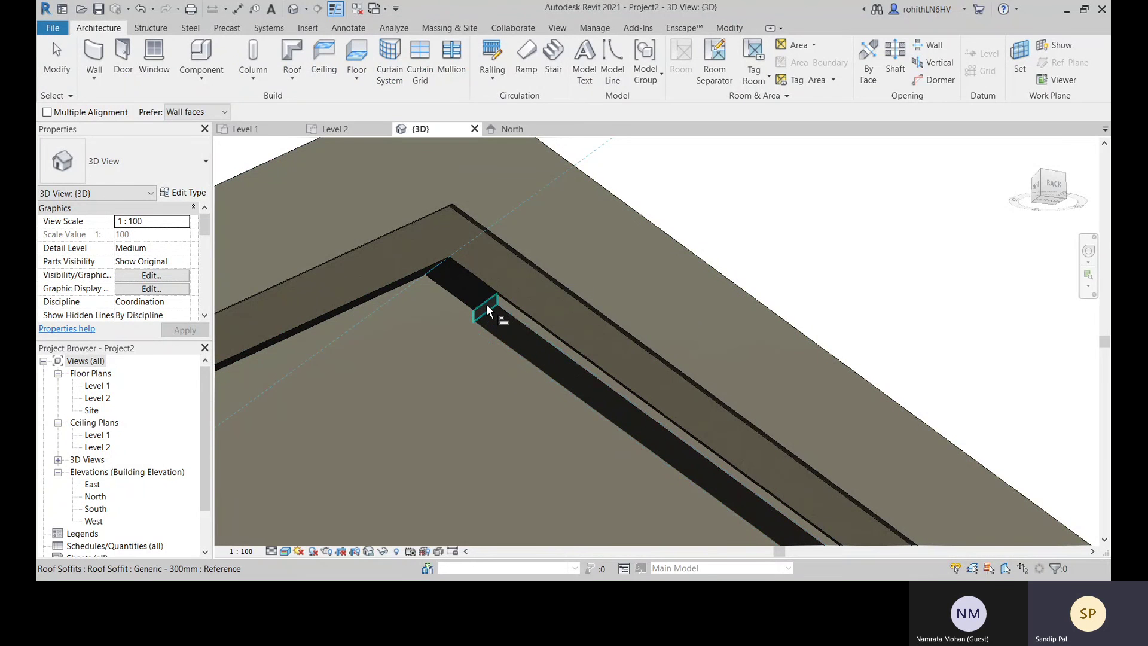
click(487, 309)
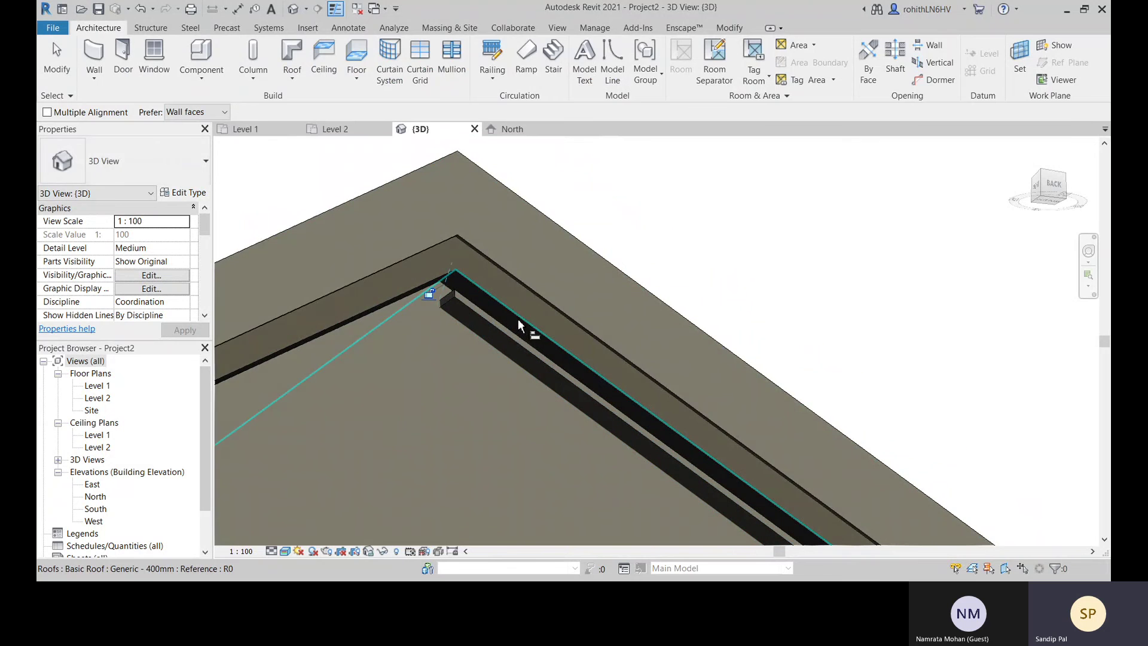
Align the soffit strip with the sloped roof underside and bring its ridge end back onto the model line
shift+middle_drag(530, 322, 496, 314)
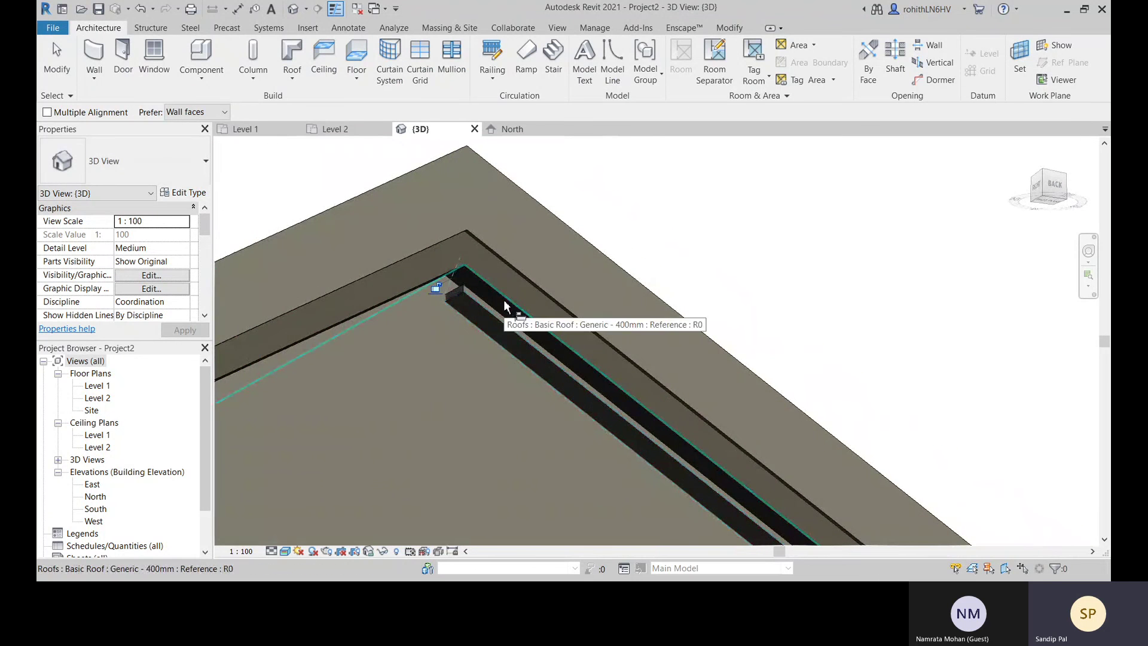
click(504, 306)
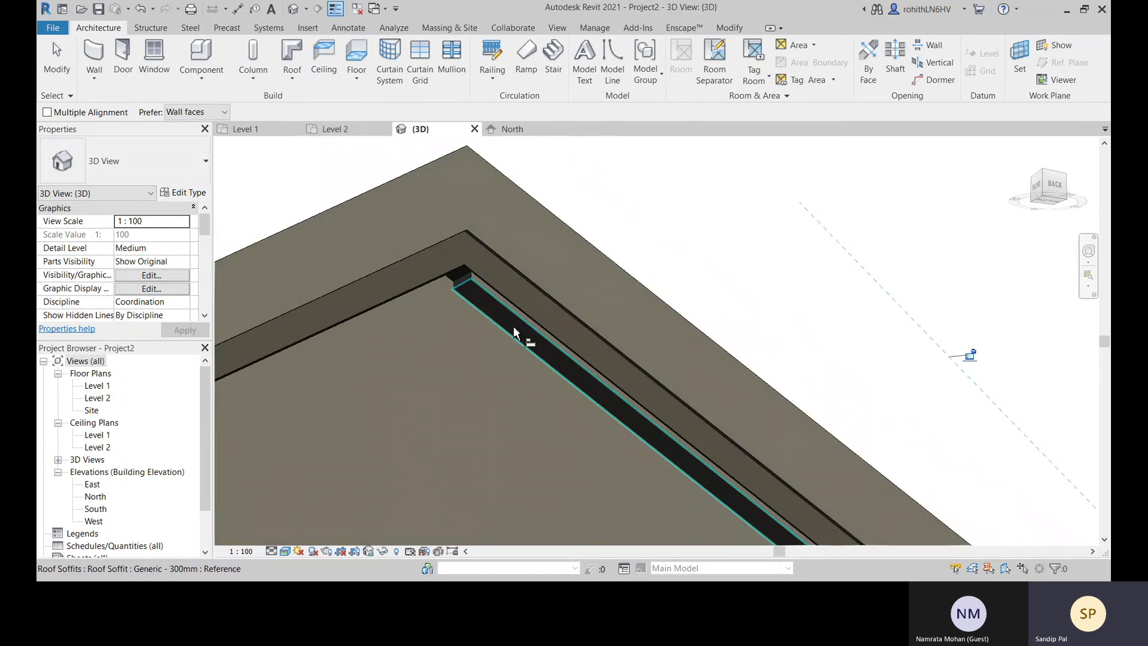
scroll(454, 274, up, 2)
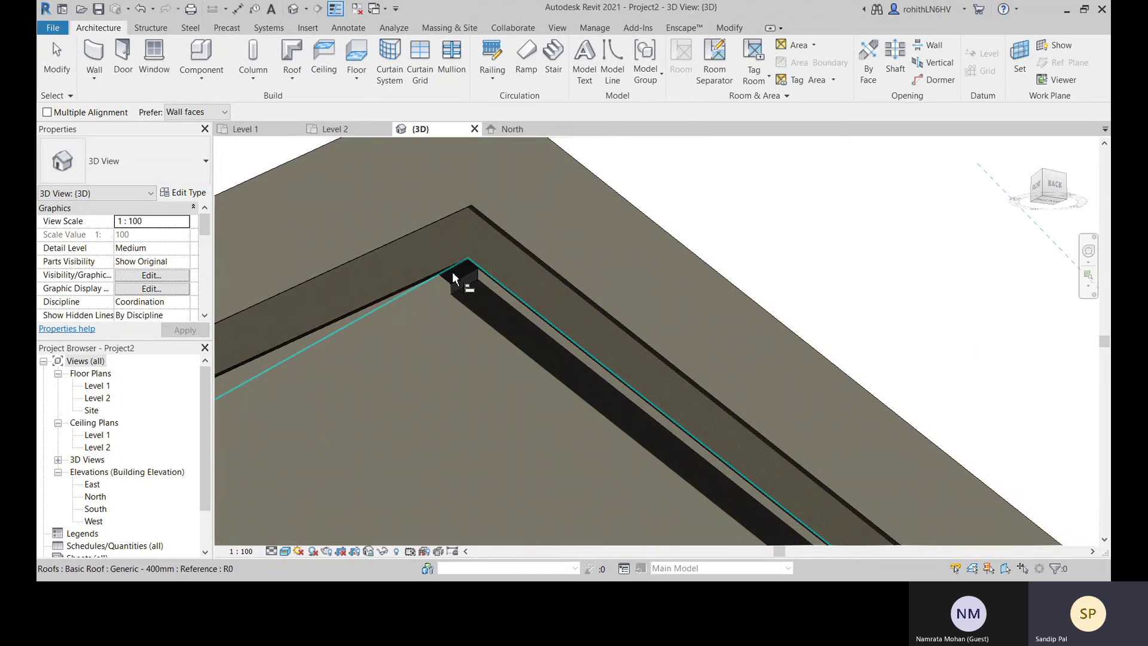
click(452, 275)
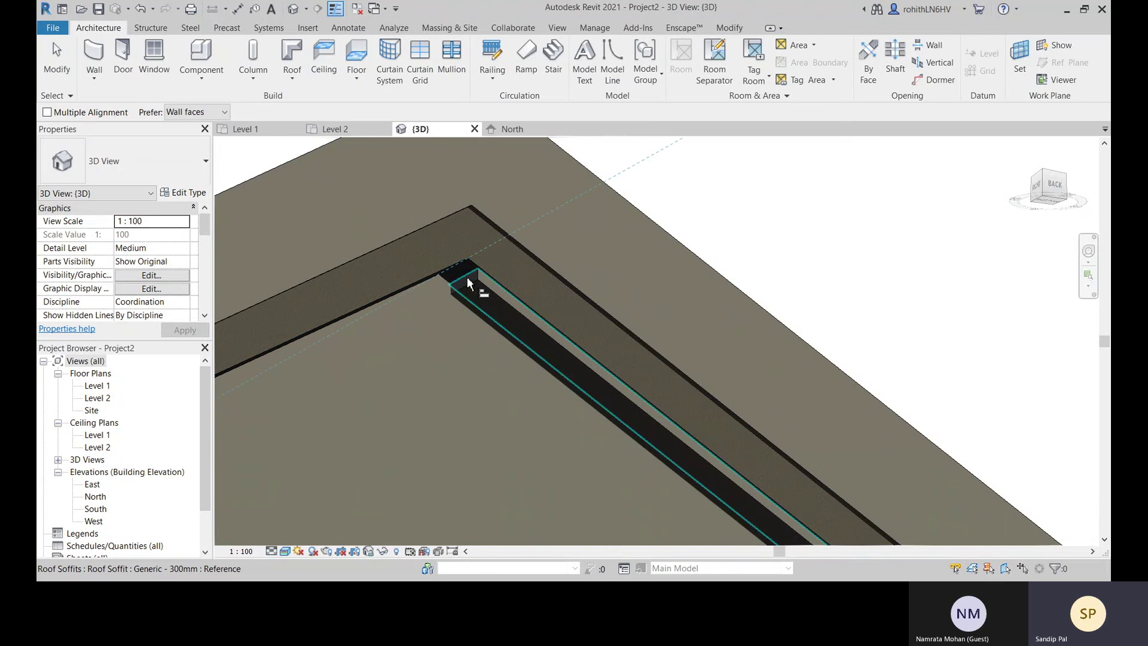
click(466, 283)
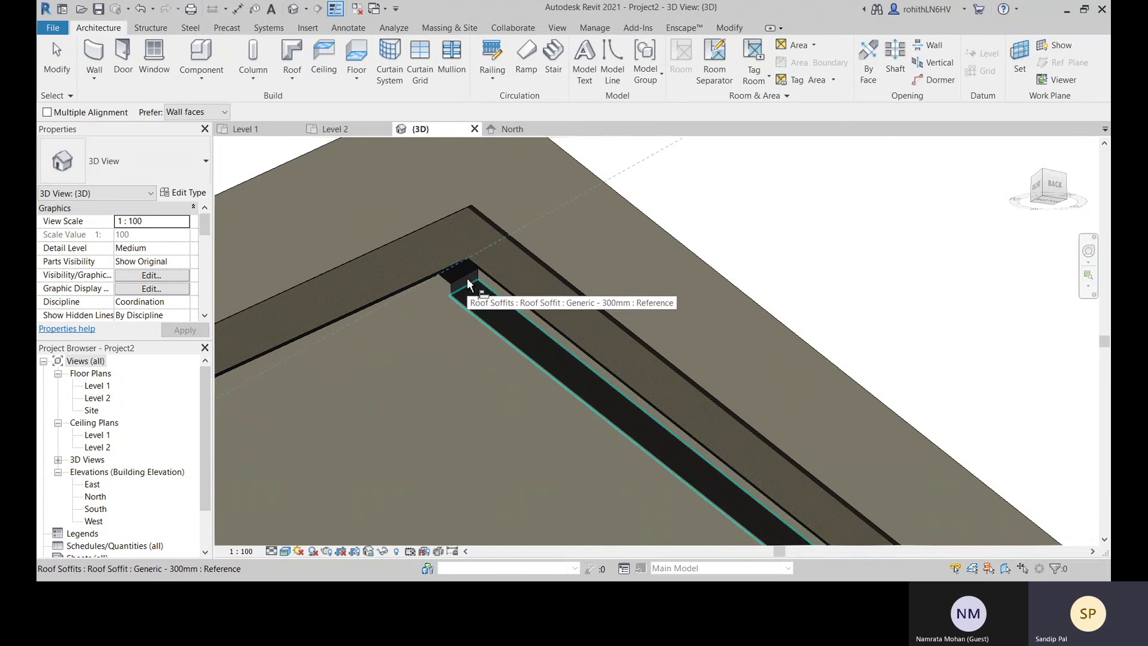
click(493, 299)
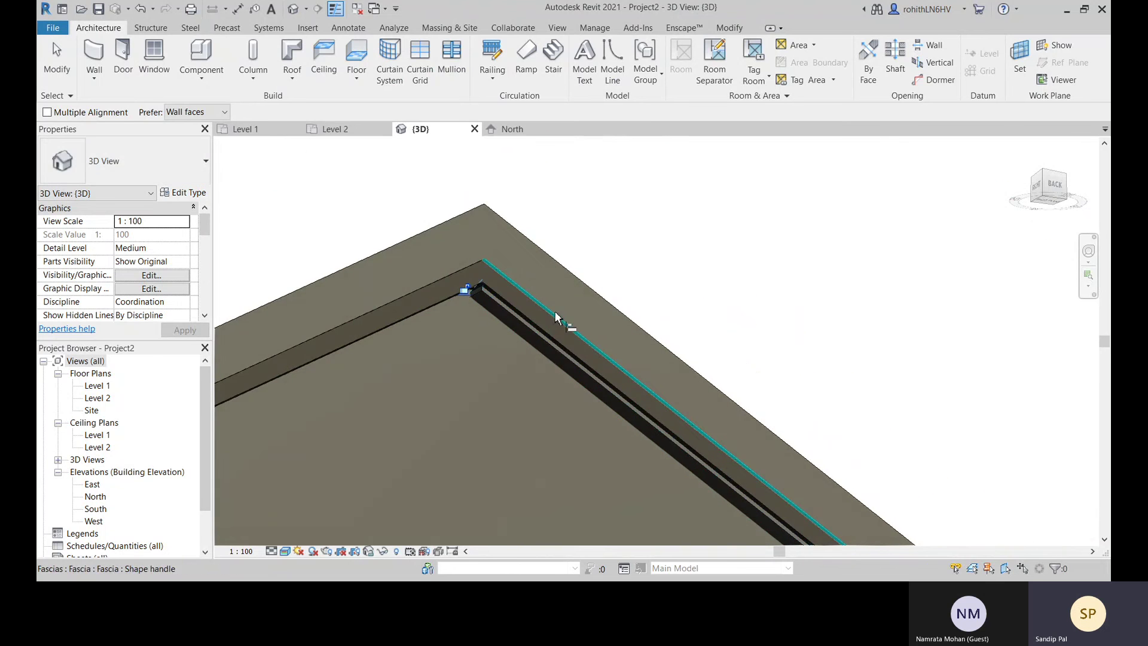
Set the back gable soffit strip's height offset from Level 2 to -100
scroll(496, 293, up, 4)
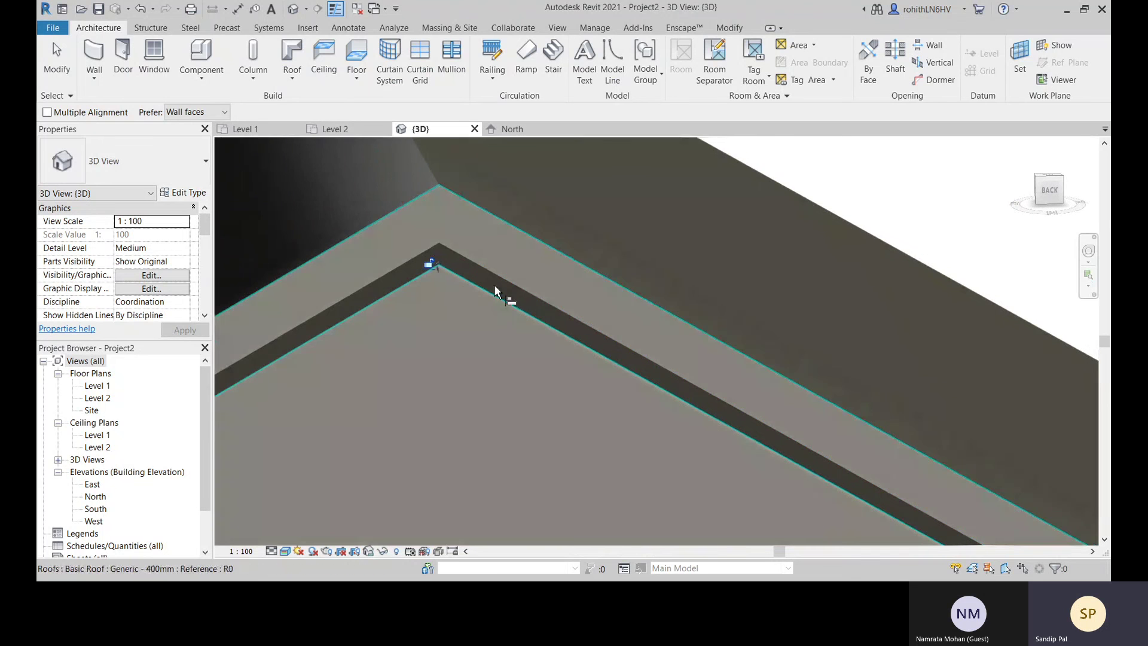
scroll(494, 288, up, 1)
middle_drag(488, 299, 348, 182)
scroll(701, 360, down, 2)
middle_drag(702, 363, 342, 244)
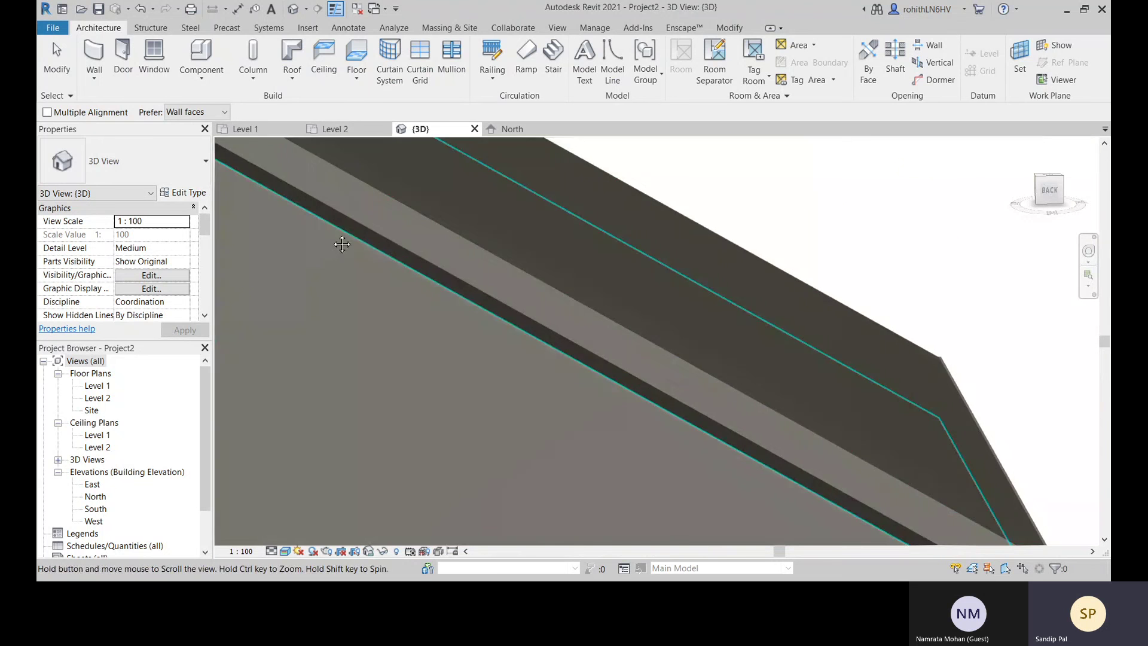
middle_drag(649, 388, 351, 213)
scroll(736, 461, up, 6)
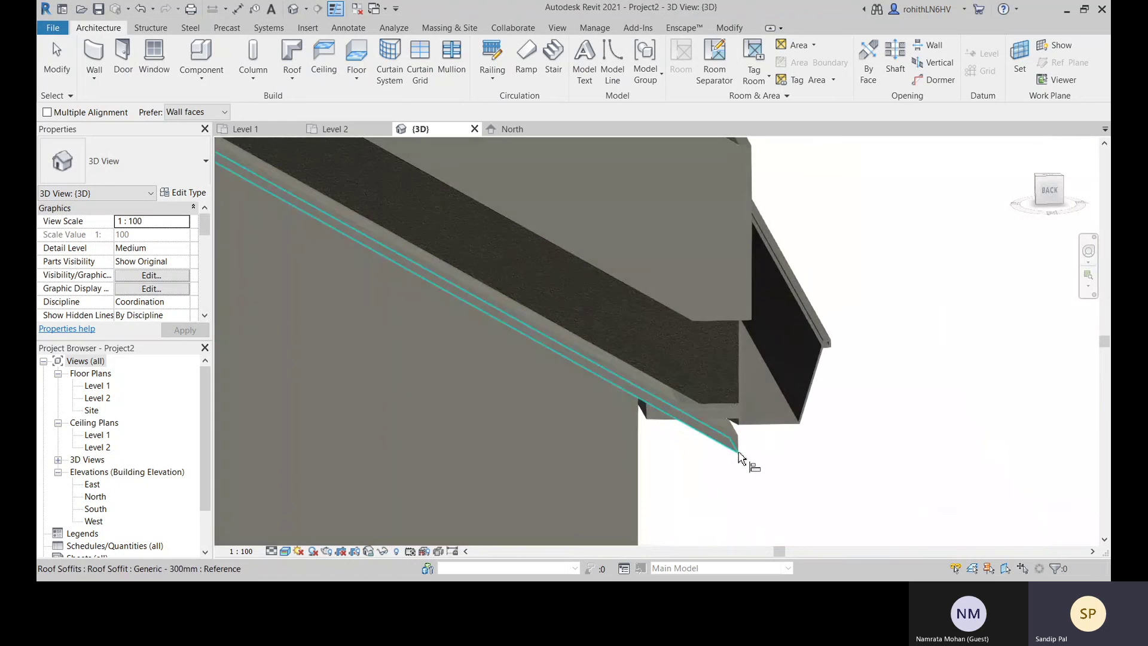
click(731, 454)
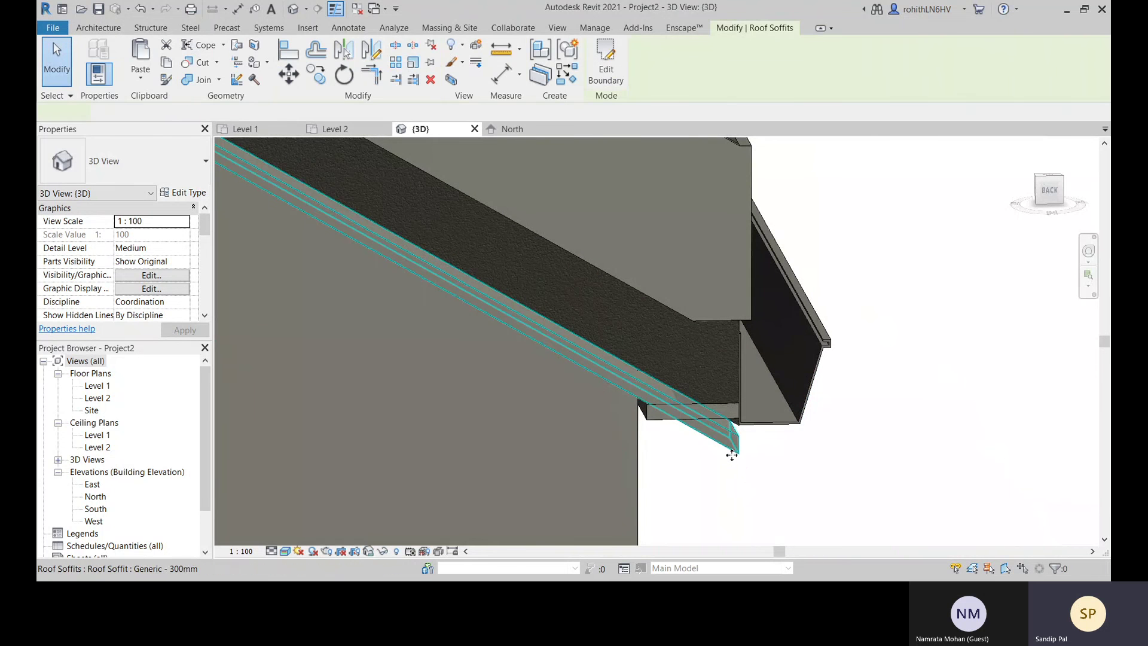
click(151, 238)
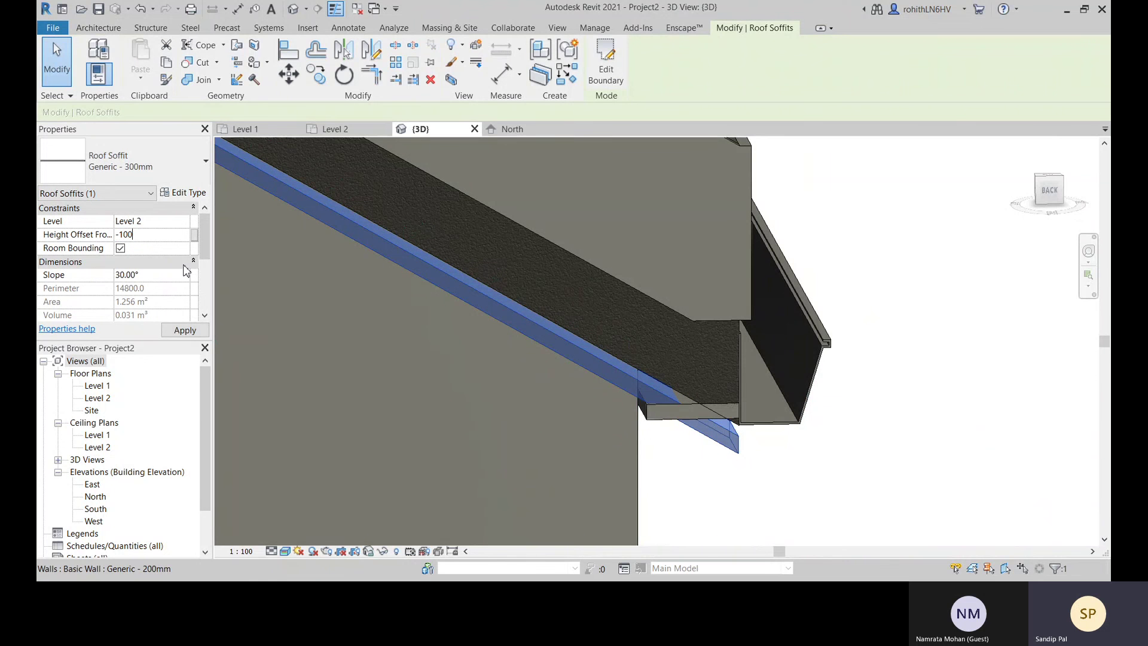
scroll(733, 440, up, 2)
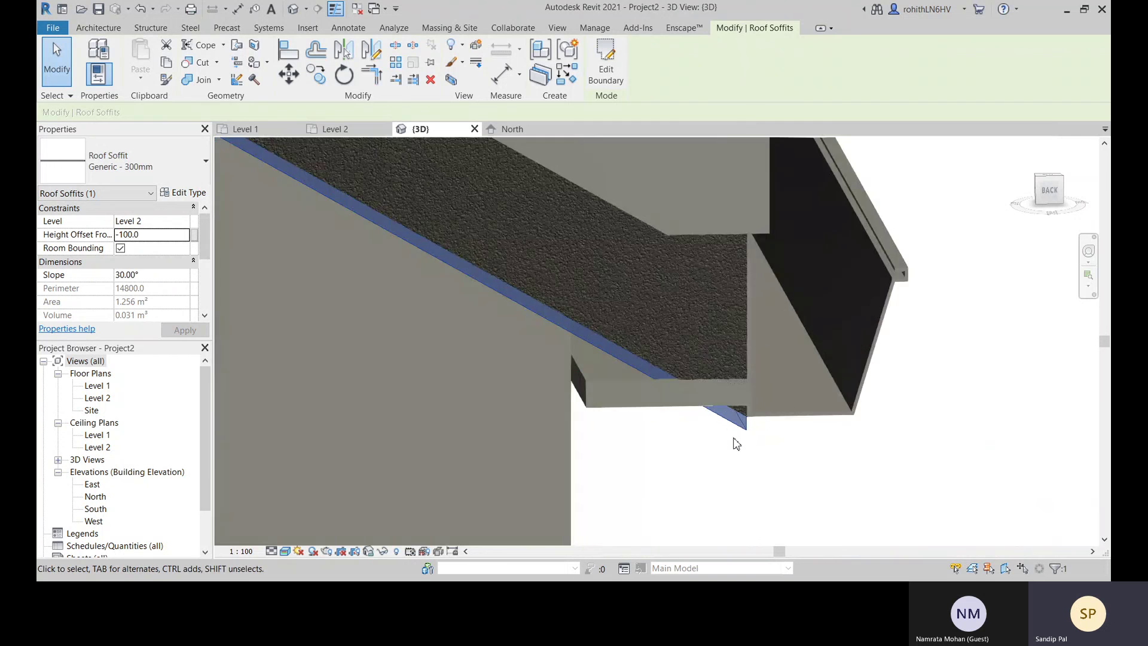
click(766, 472)
Examine the soffit strip along the gable and how its lower end meets the flat eave soffit and gutter
scroll(773, 471, down, 6)
shift+middle_drag(767, 471, 423, 192)
scroll(401, 201, up, 2)
scroll(419, 197, down, 4)
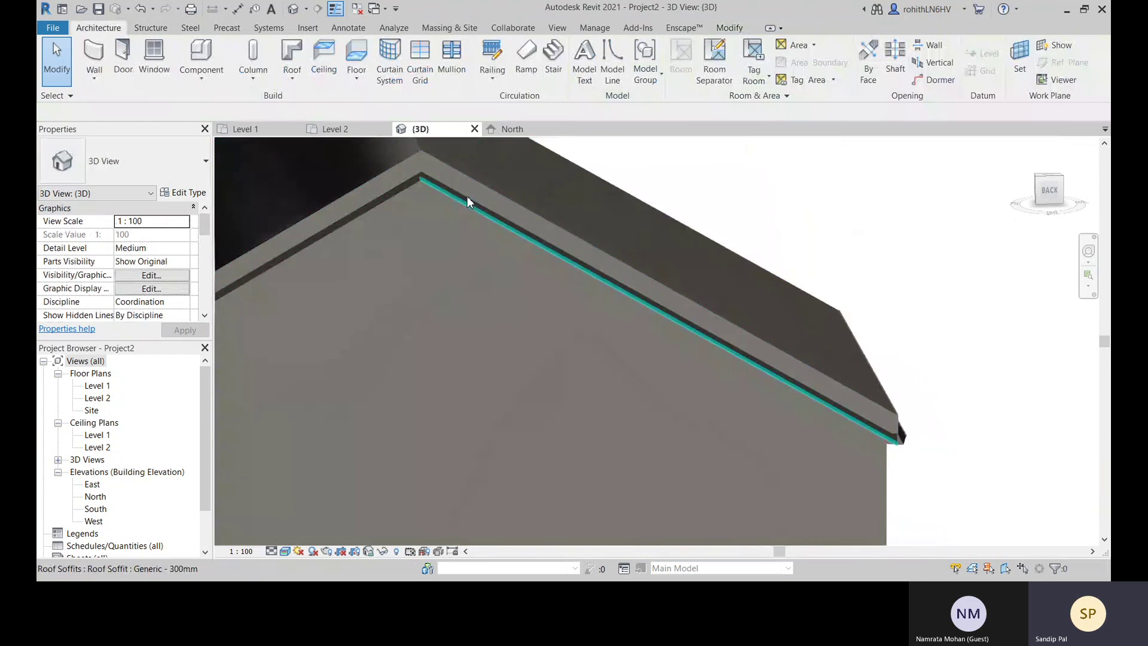
scroll(443, 195, up, 1)
scroll(682, 320, up, 4)
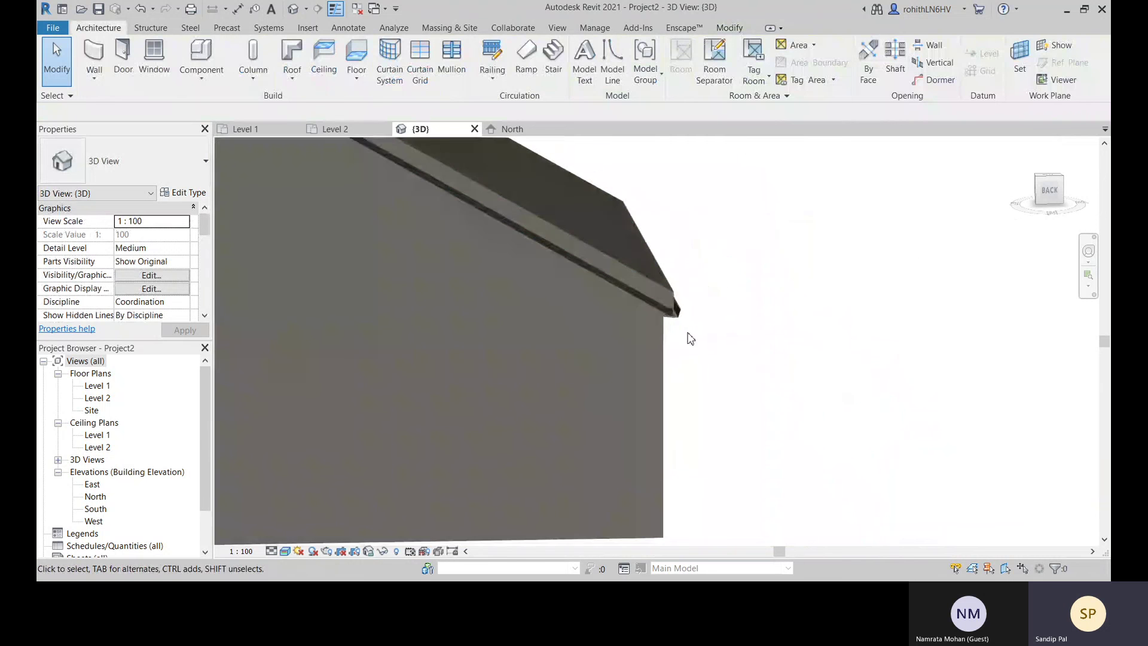
shift+middle_drag(687, 335, 697, 359)
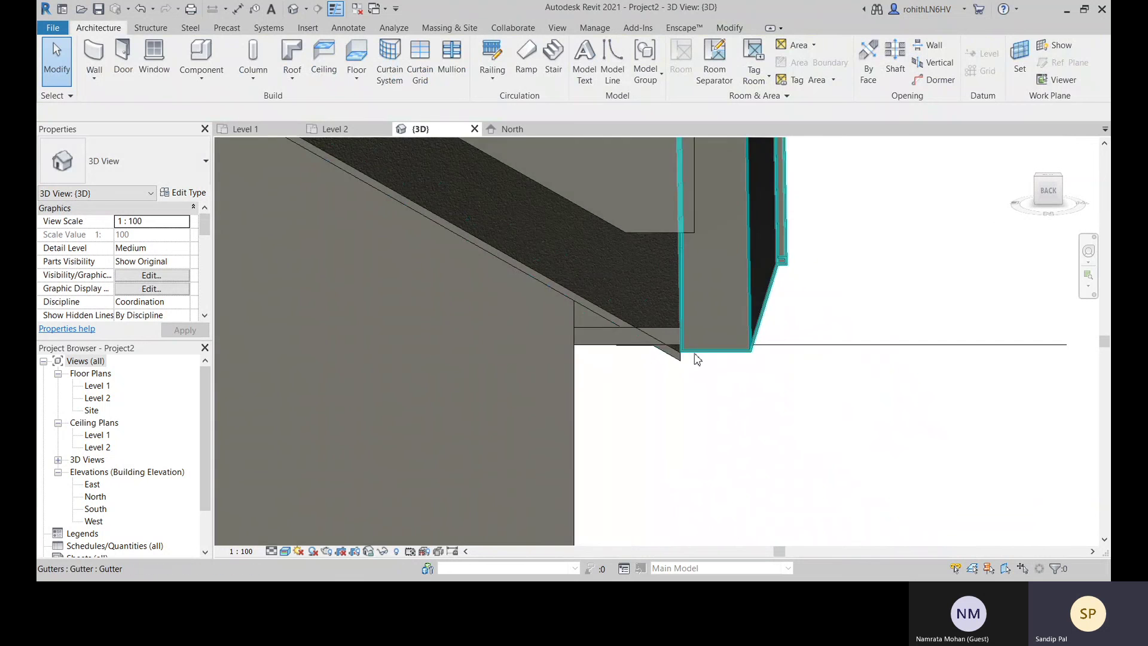
scroll(695, 361, up, 4)
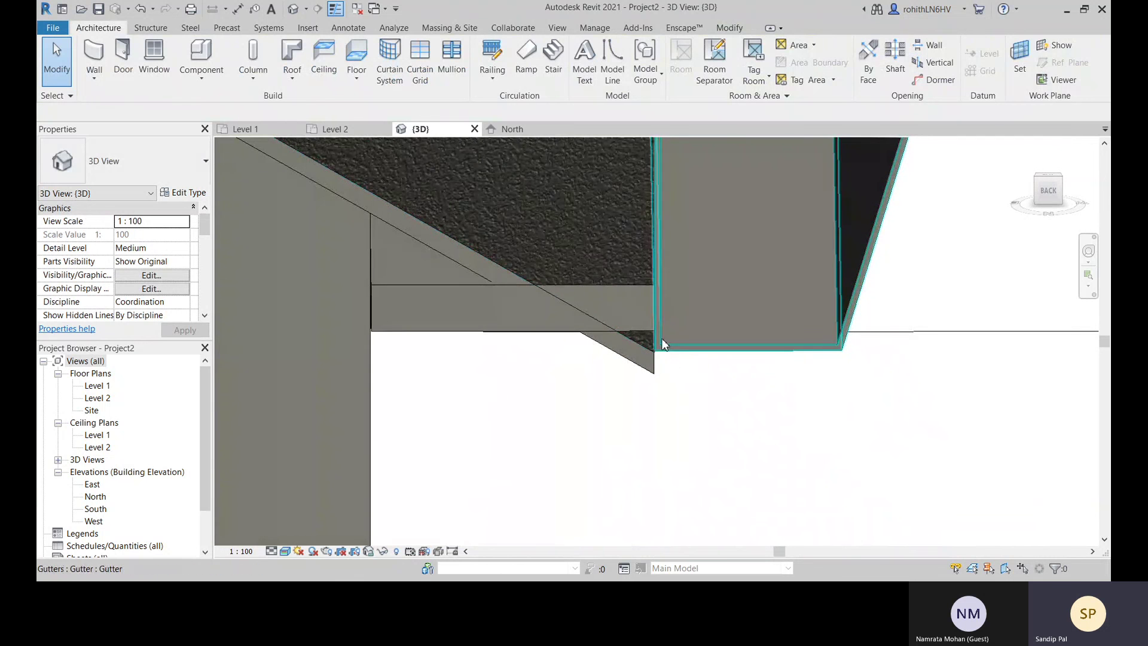
scroll(510, 296, down, 4)
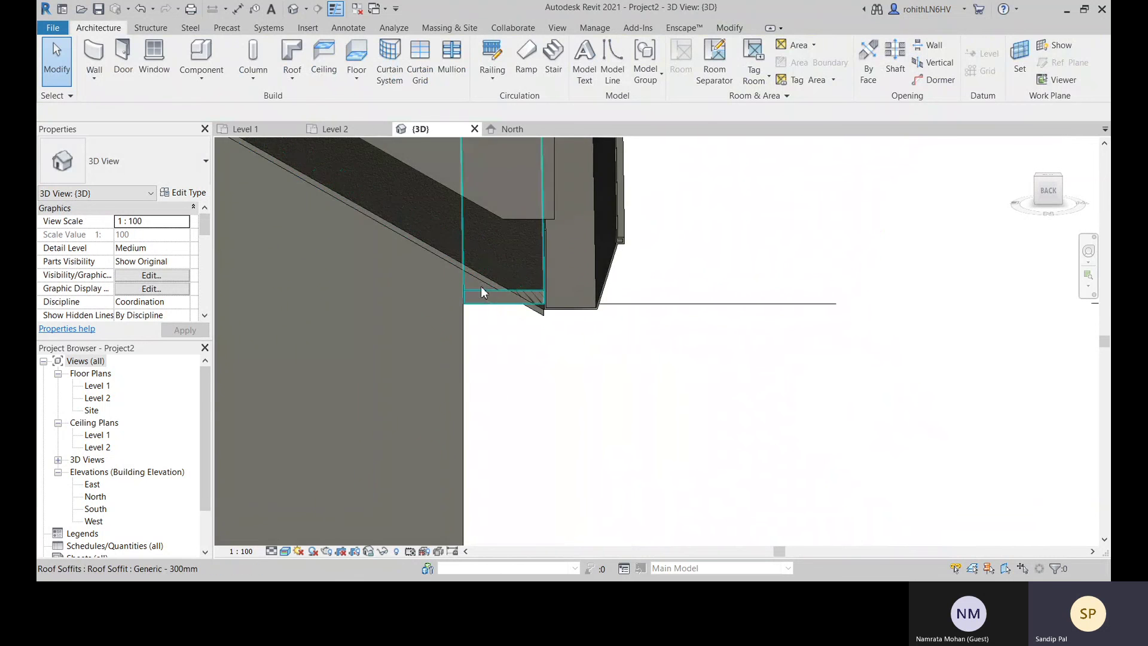
scroll(550, 314, up, 2)
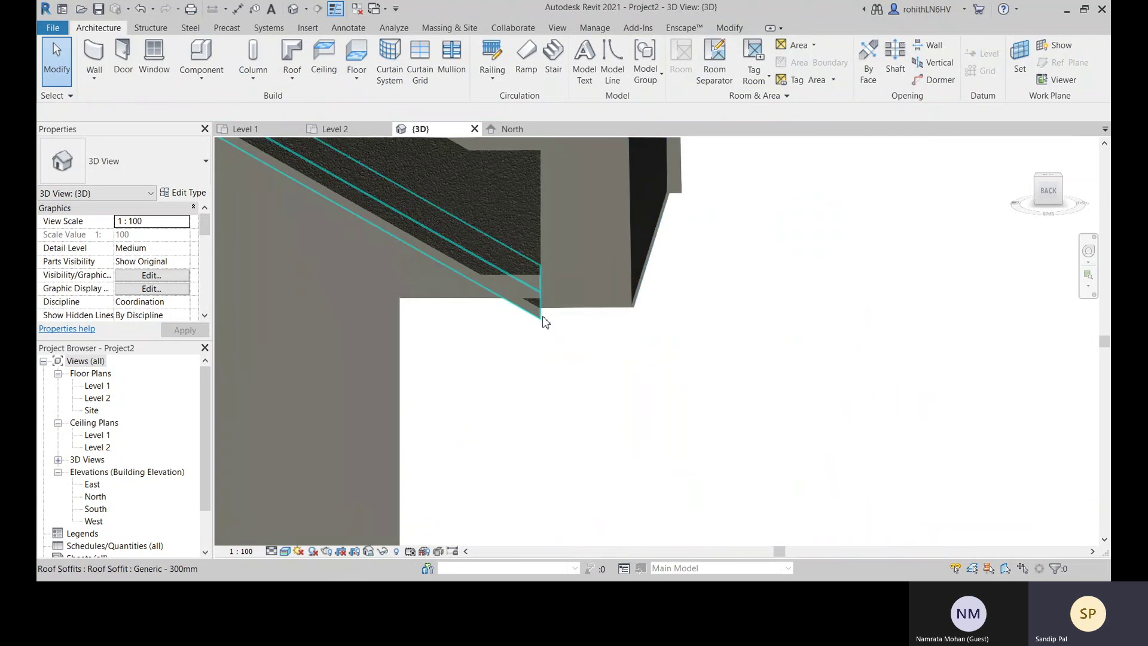
Place a fascia along the eave's lower edge beneath the gutter, beside the sloped soffit strip's low end
click(263, 81)
click(293, 78)
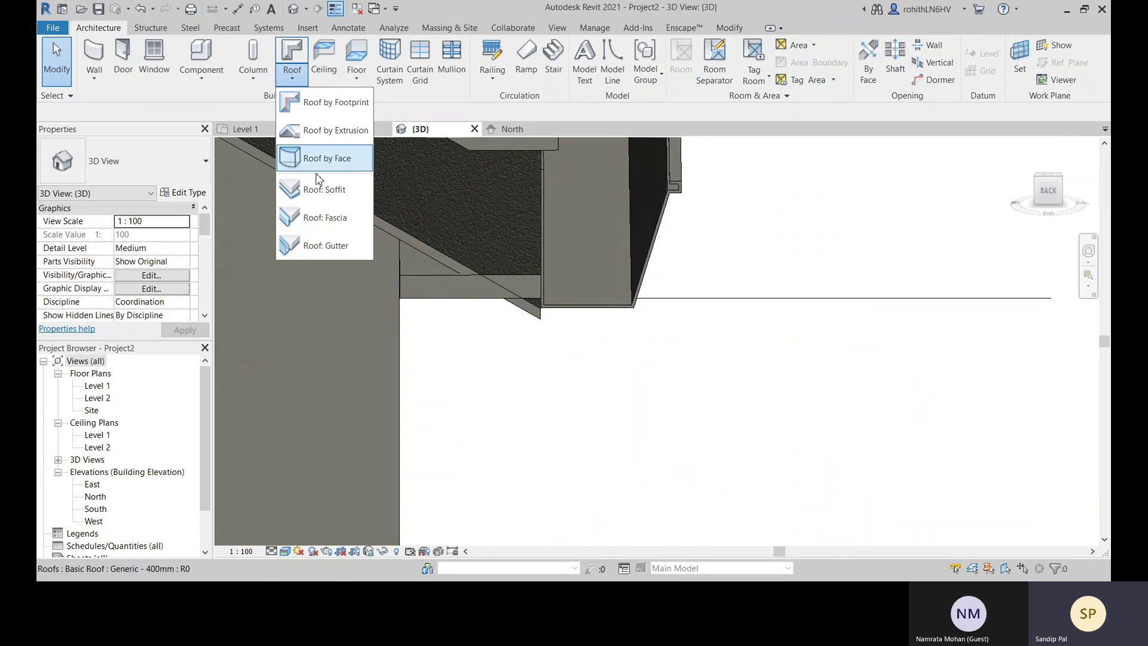
click(335, 218)
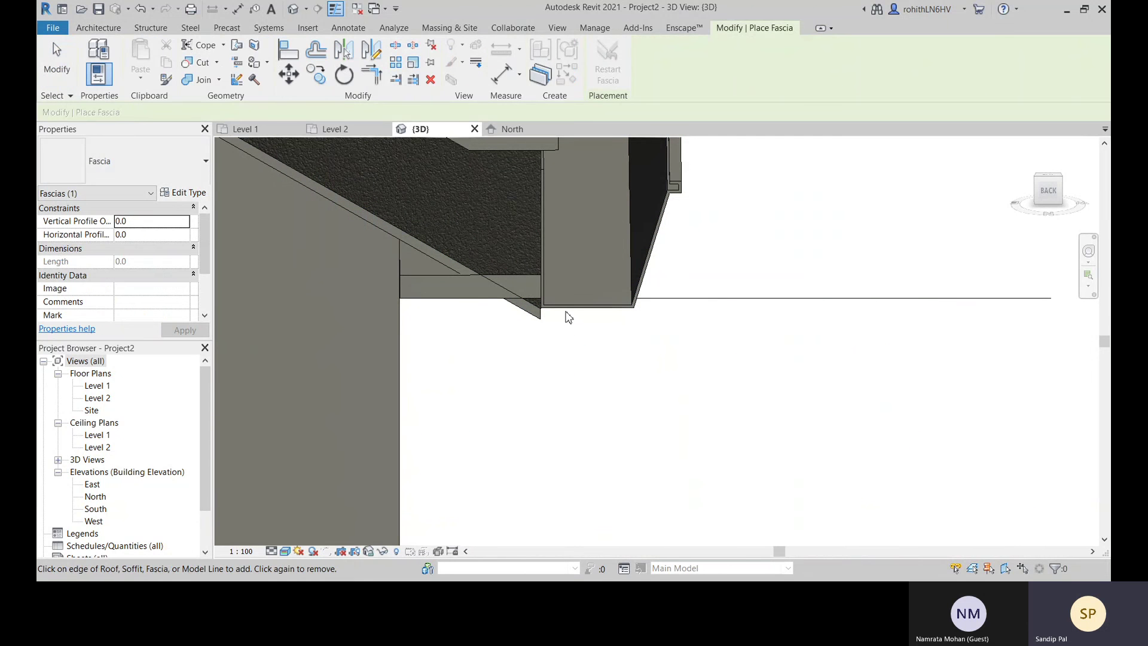
scroll(571, 315, up, 3)
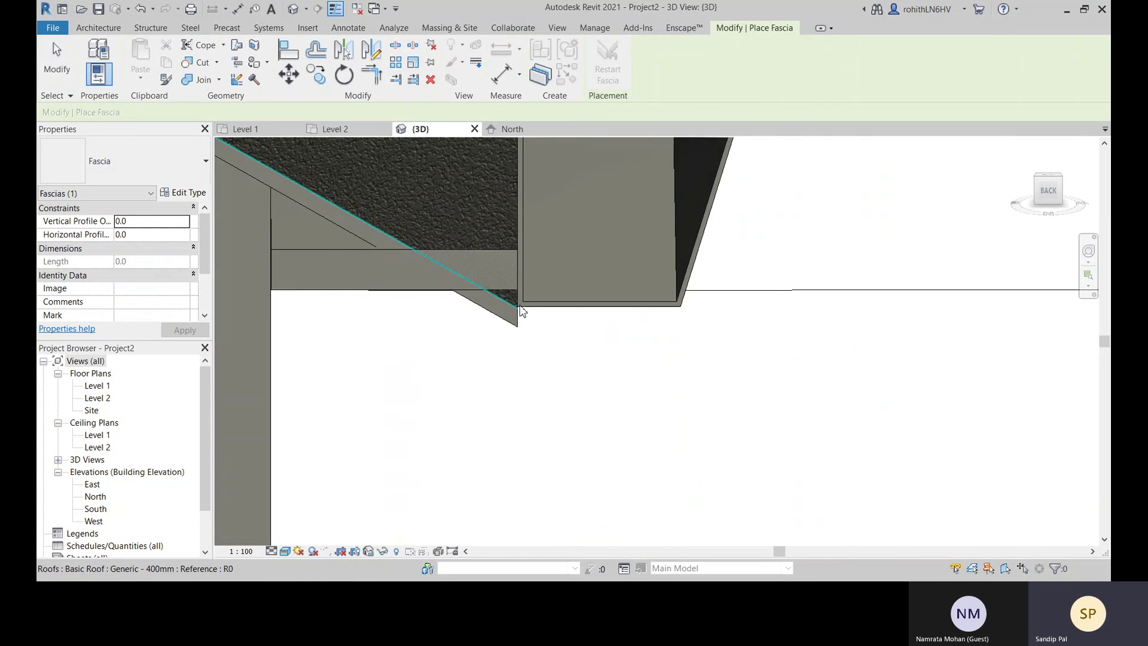
scroll(523, 312, up, 5)
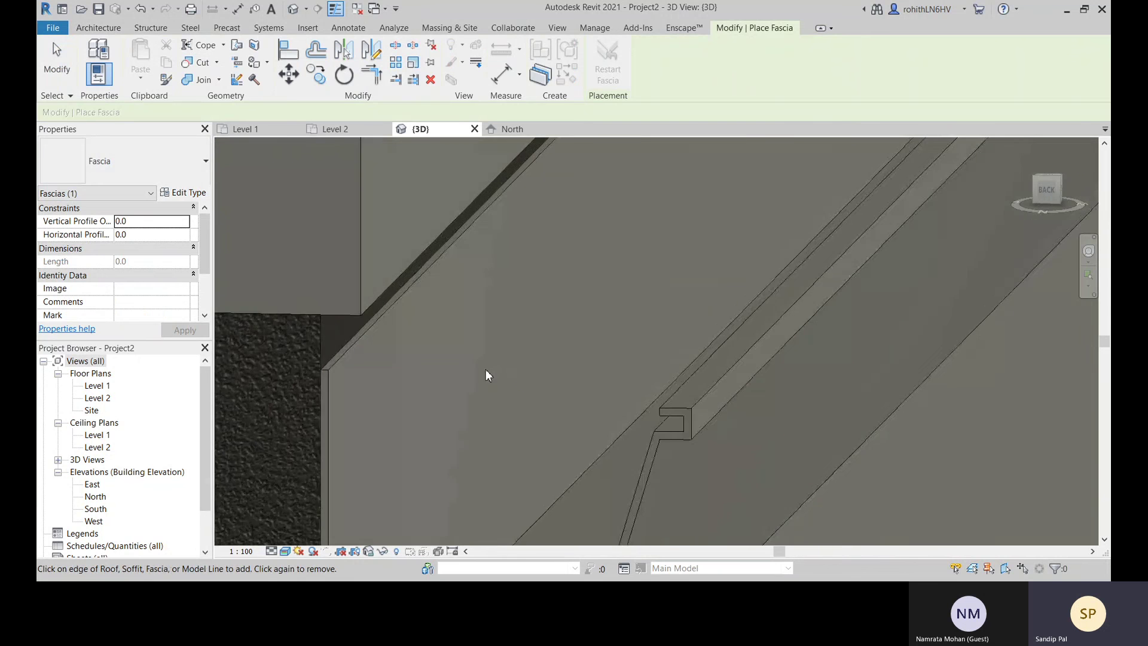
scroll(514, 419, up, 5)
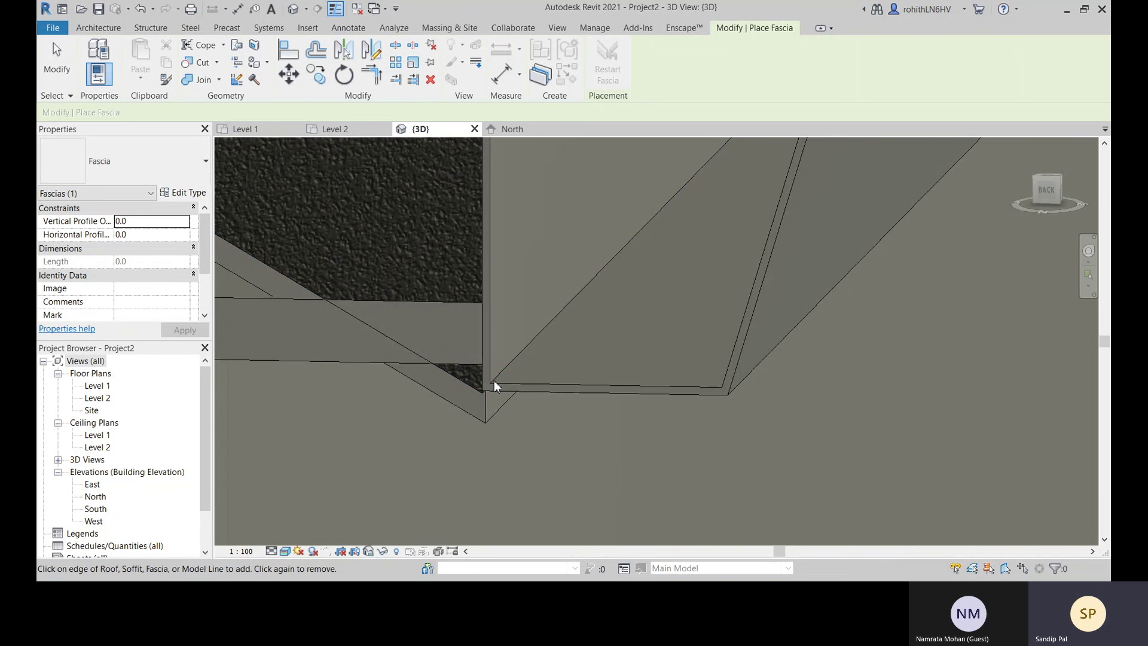
click(492, 387)
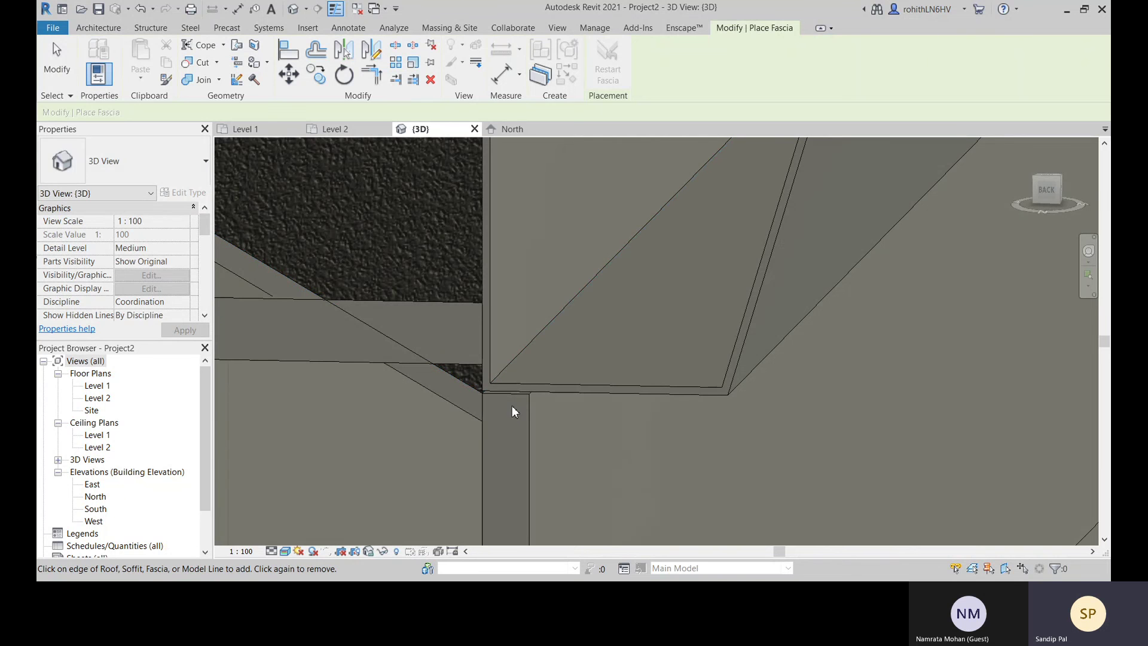
middle_drag(544, 422, 378, 332)
scroll(690, 327, up, 2)
middle_drag(679, 322, 641, 333)
scroll(640, 325, up, 2)
key(Escape)
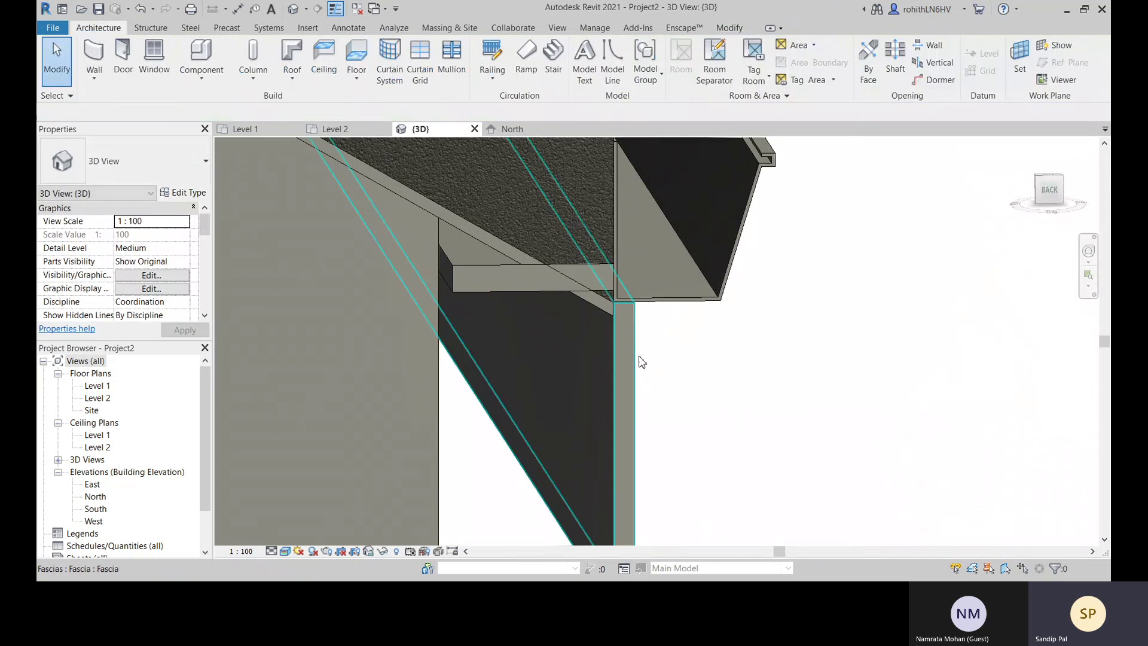
Change the eave fascia's type profile to M_Fascia-Flat : 19 x 89mm
click(635, 361)
scroll(658, 353, down, 5)
middle_drag(697, 381, 698, 386)
scroll(709, 367, down, 4)
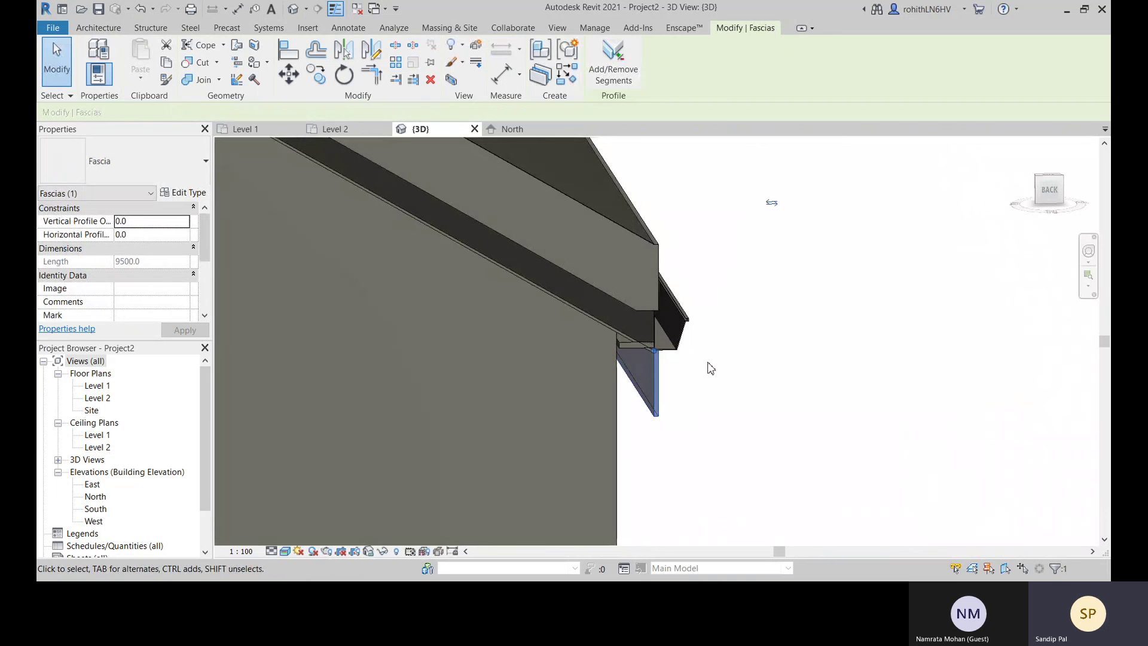
middle_drag(638, 255, 589, 275)
scroll(604, 254, up, 2)
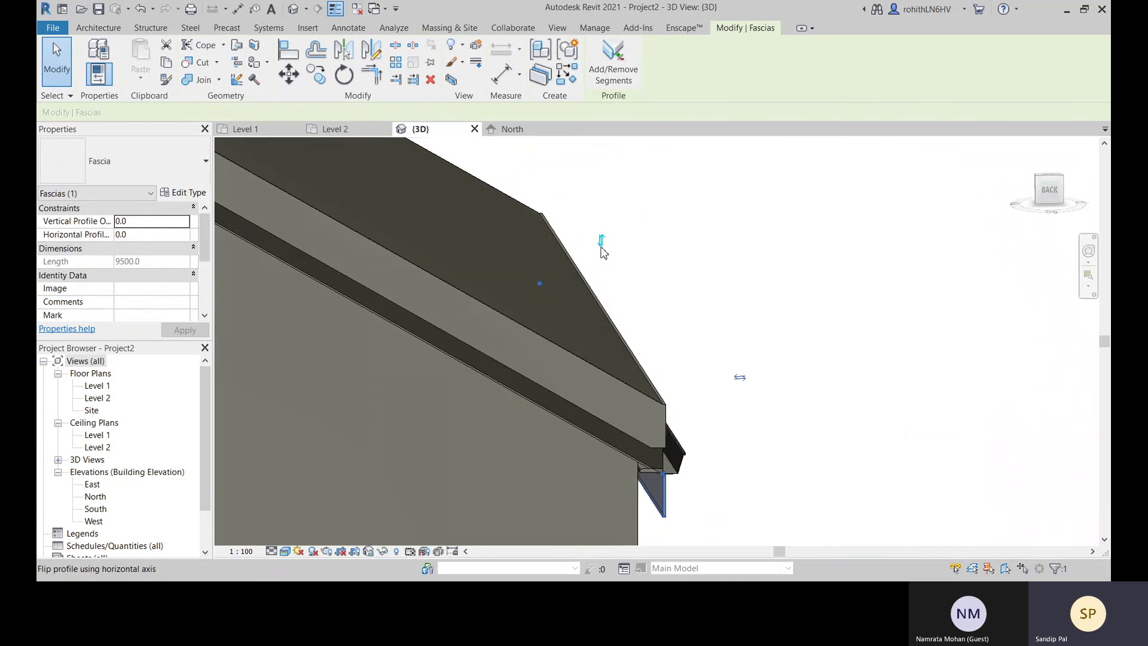
middle_drag(694, 493, 605, 465)
scroll(586, 464, up, 3)
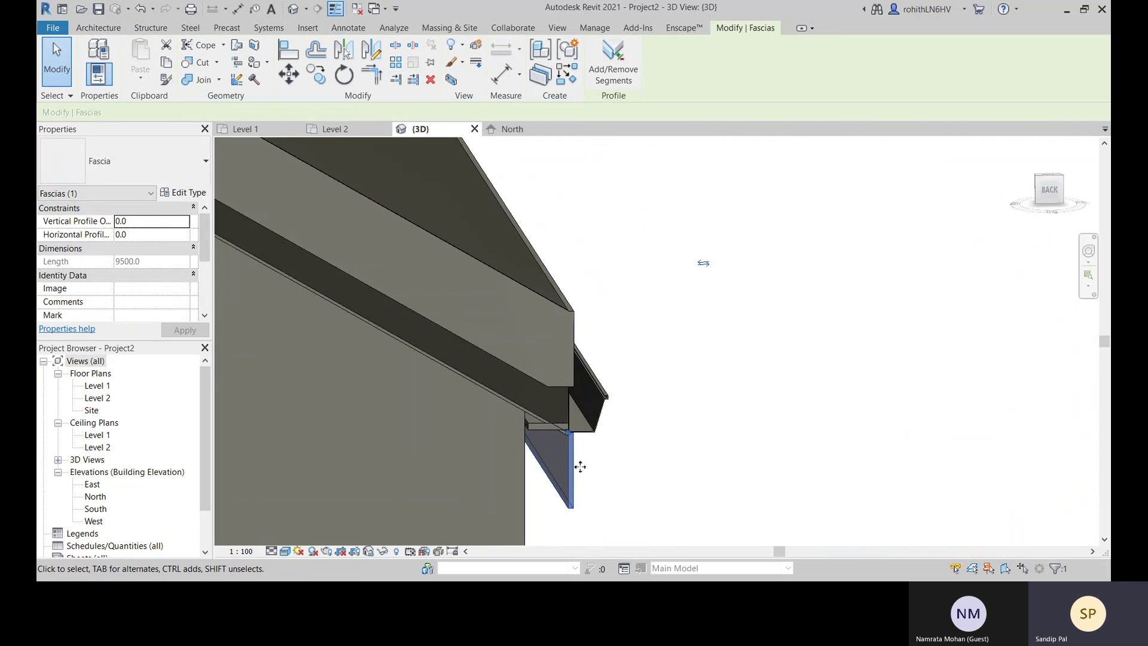
click(186, 192)
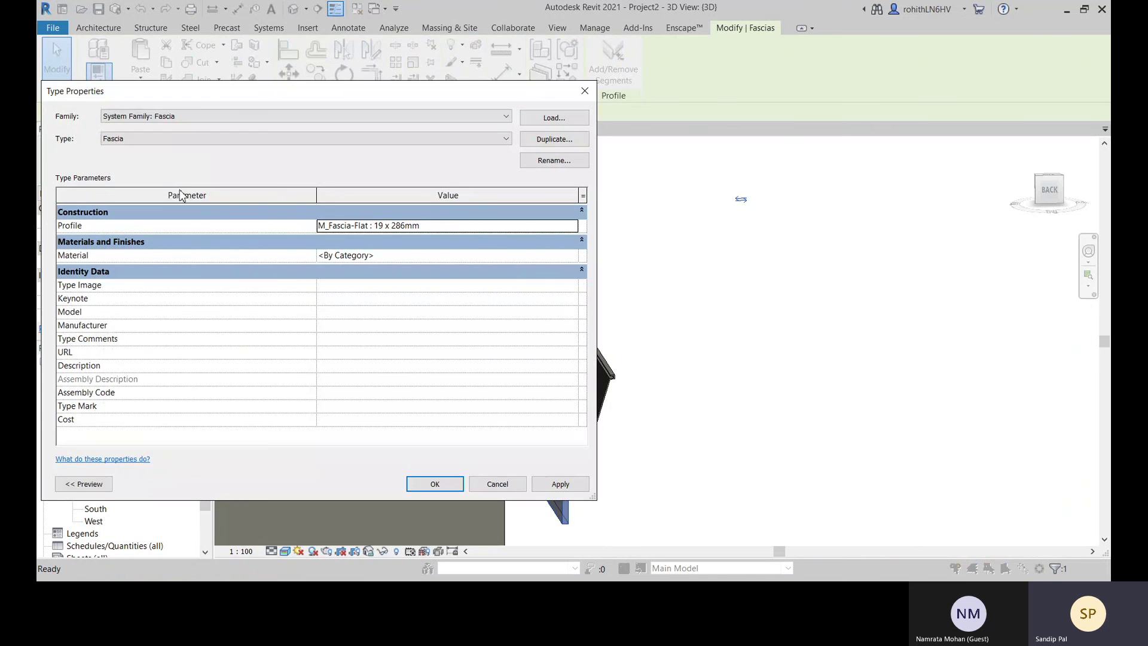
click(556, 226)
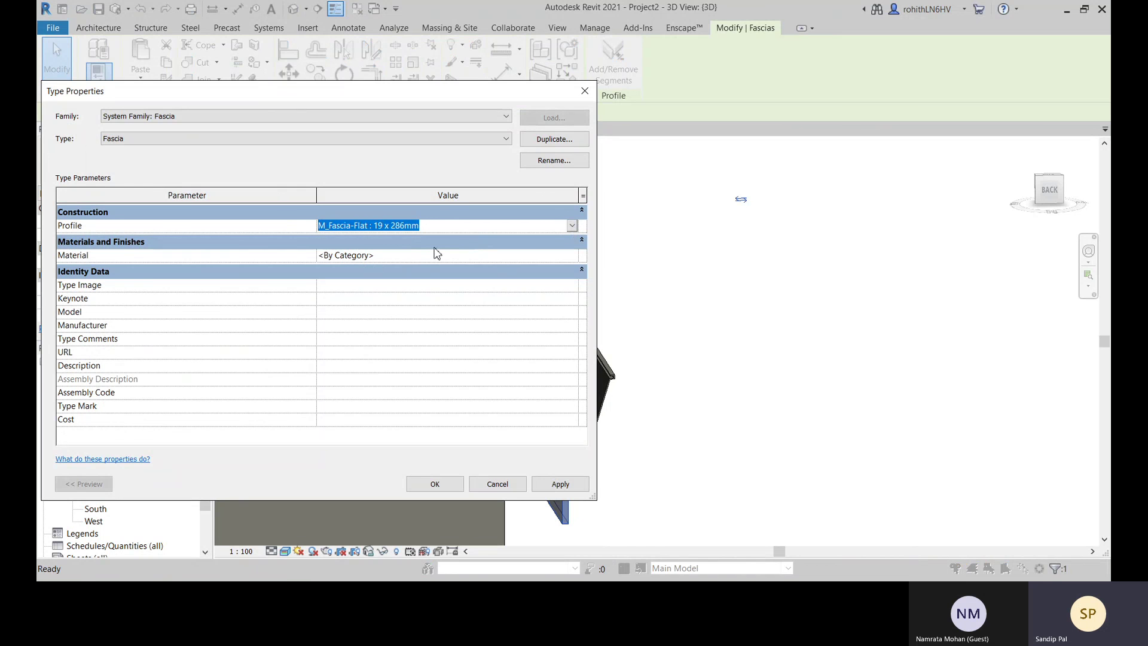
click(412, 295)
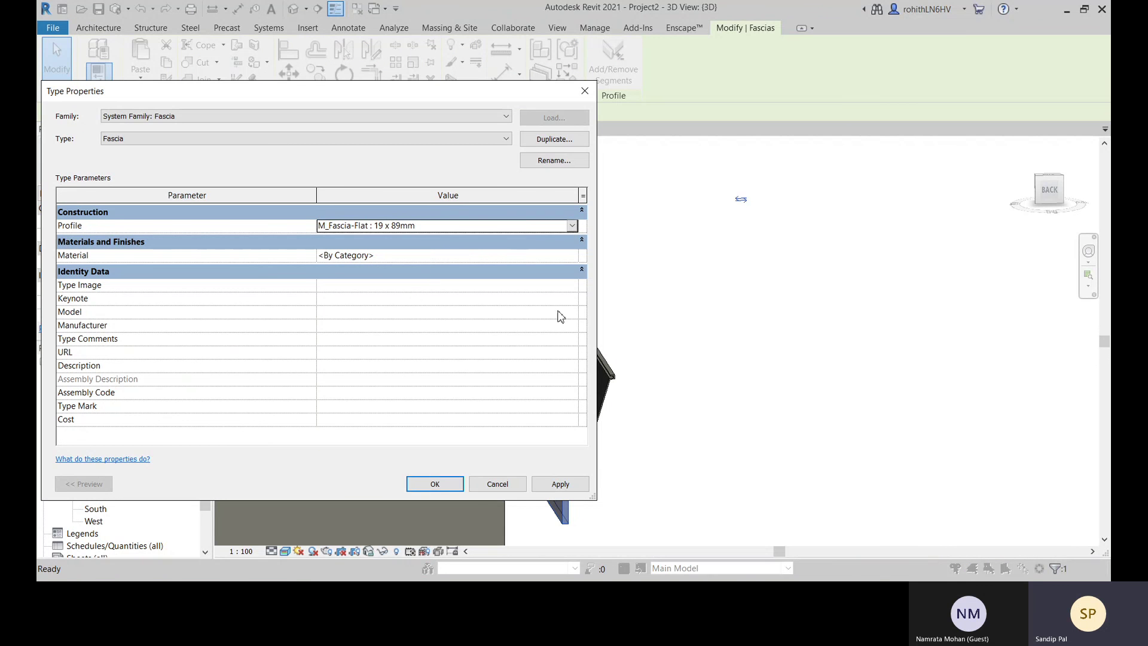
click(567, 485)
click(440, 483)
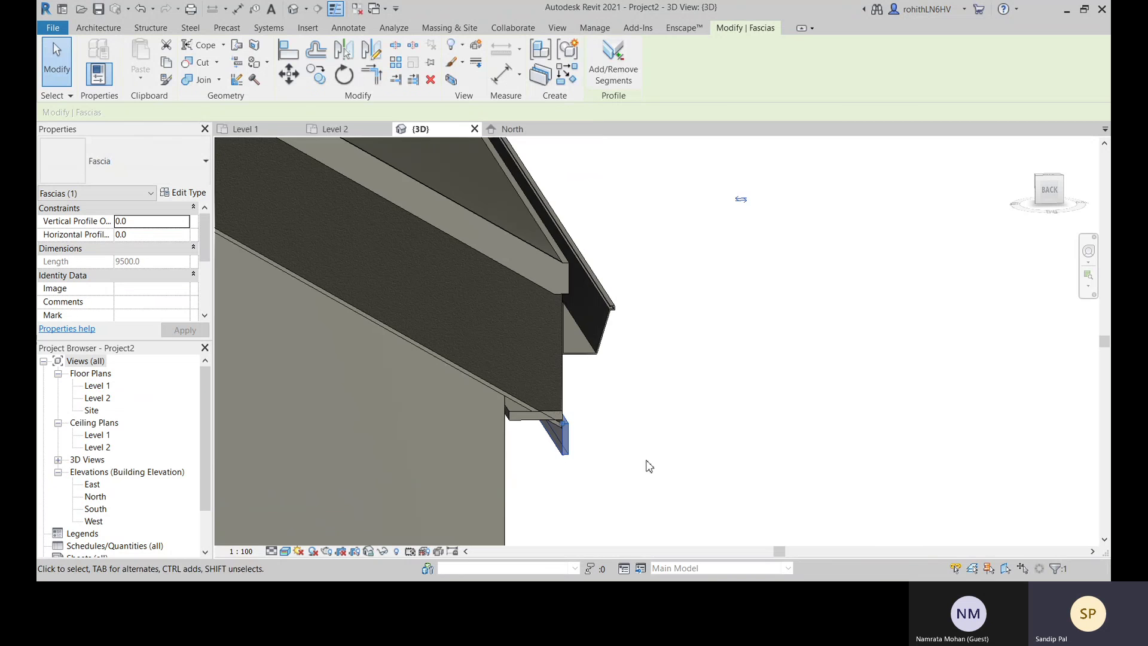
Flip the eave fascia's profile about its horizontal axis so it extends upward over the roof edge
scroll(550, 448, up, 1)
middle_drag(603, 431, 568, 424)
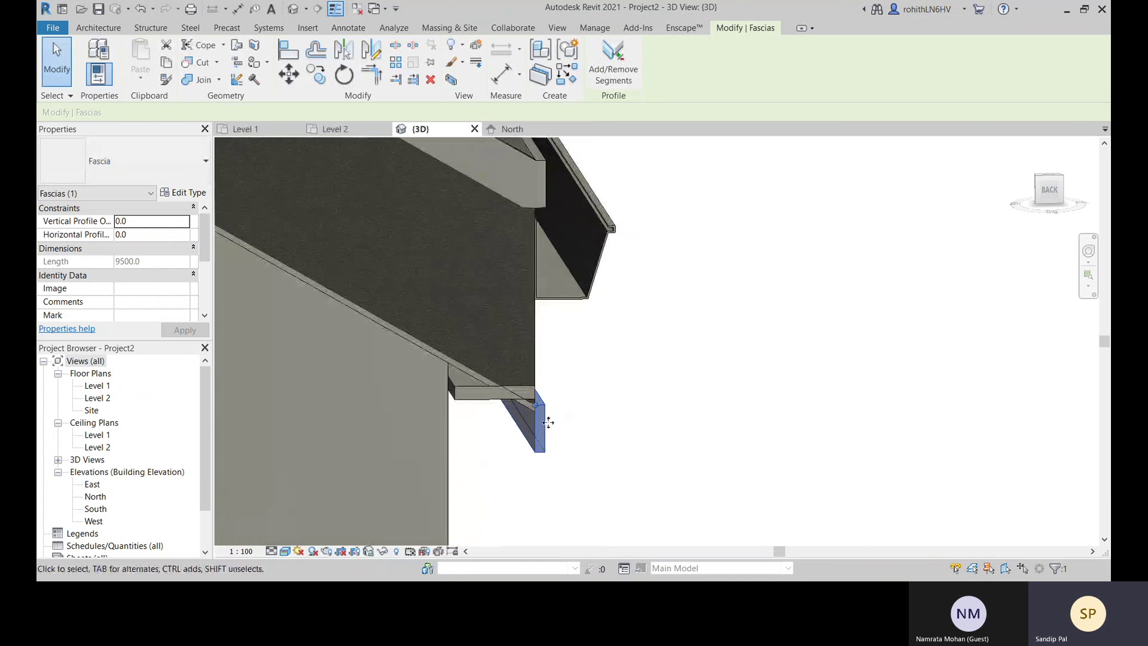
scroll(648, 392, down, 4)
middle_drag(659, 379, 557, 534)
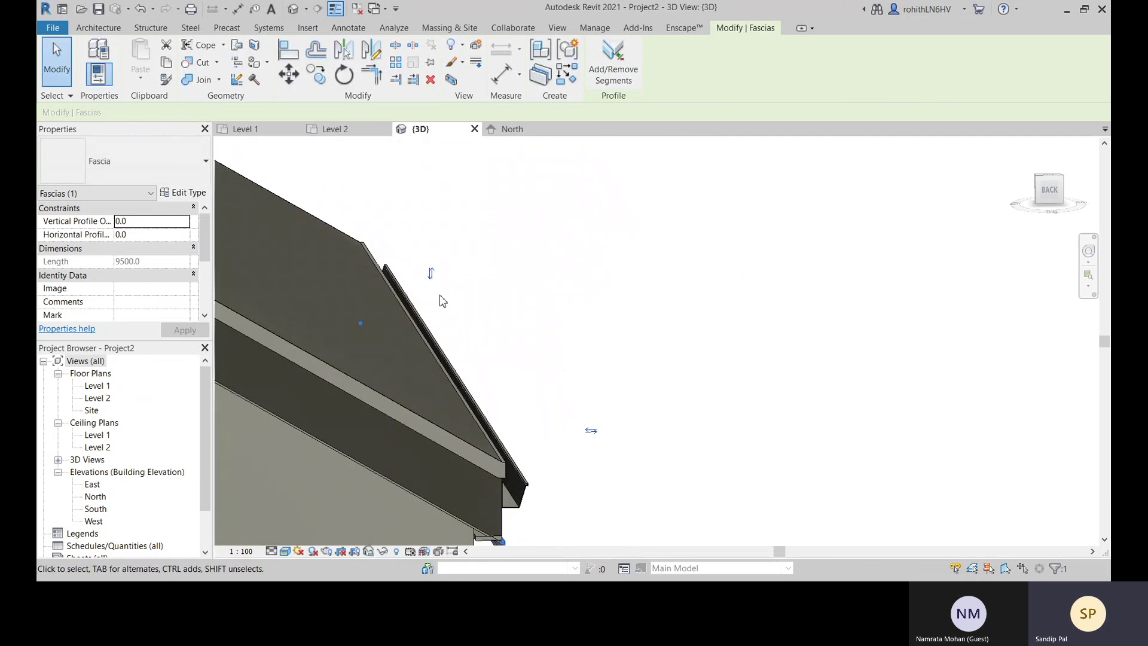
click(431, 275)
scroll(465, 429, up, 5)
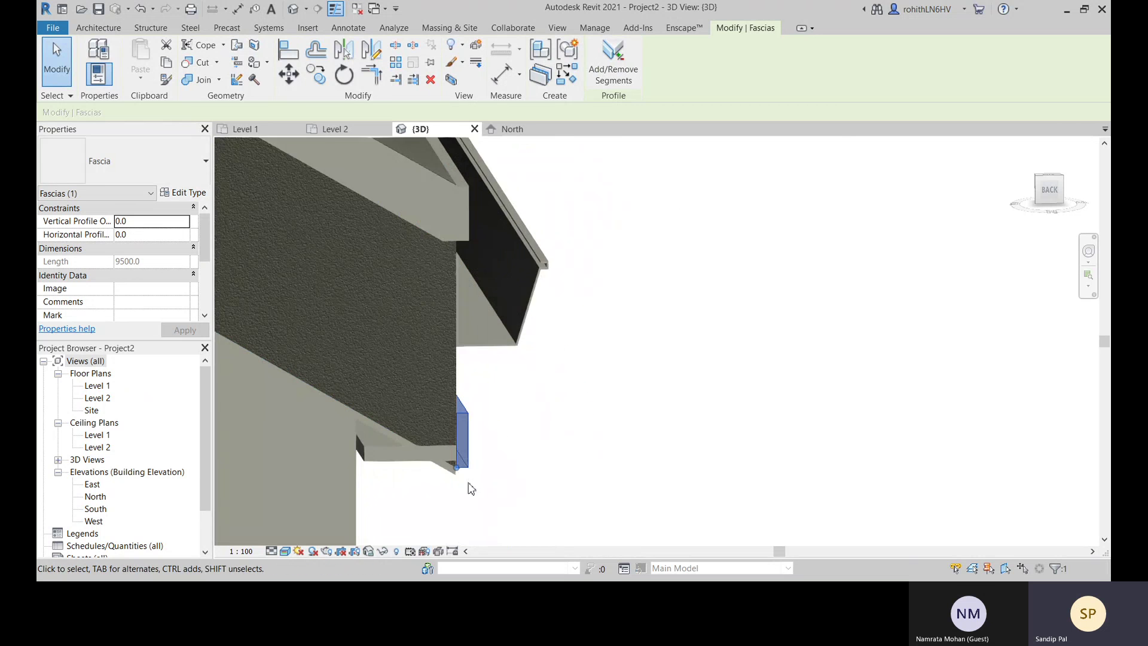
Lower the eave fascia to a vertical profile offset of about 12.4, level with the sloped soffit strip's bottom corner
scroll(473, 469, up, 2)
middle_drag(478, 482, 486, 461)
click(472, 436)
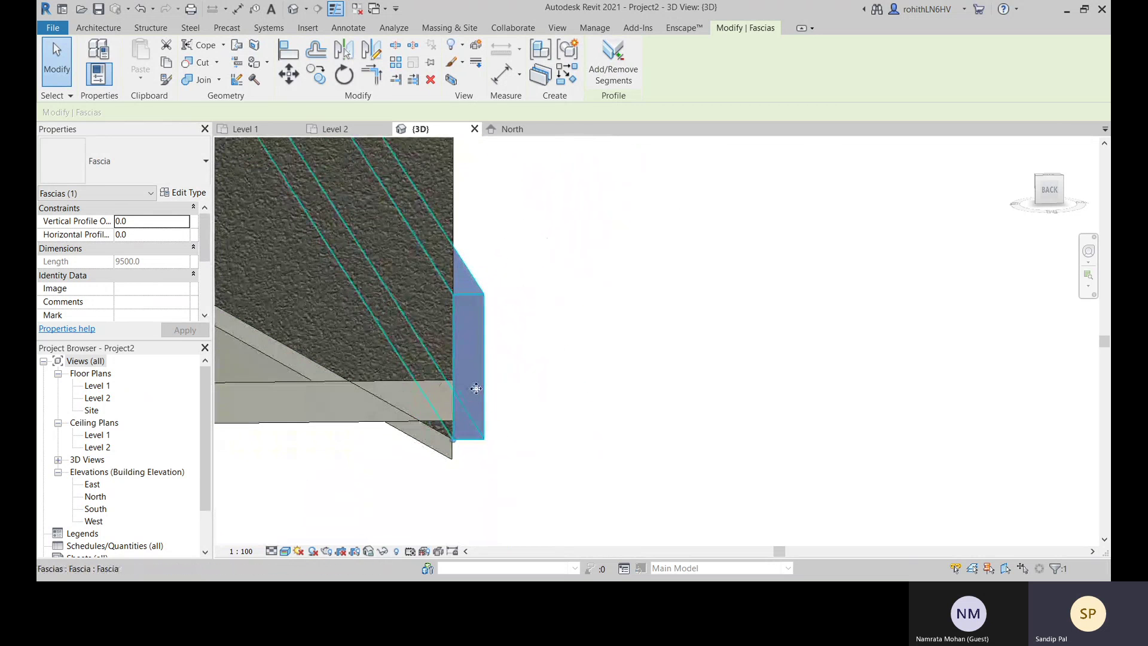
scroll(465, 444, up, 2)
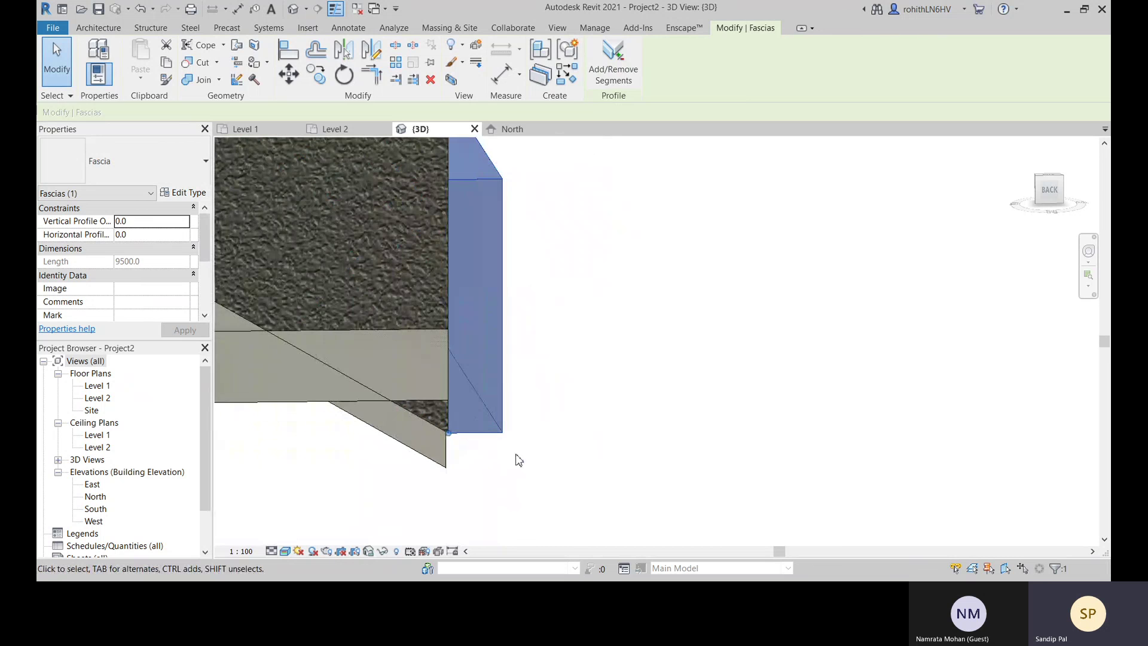
click(513, 459)
middle_drag(465, 467, 468, 462)
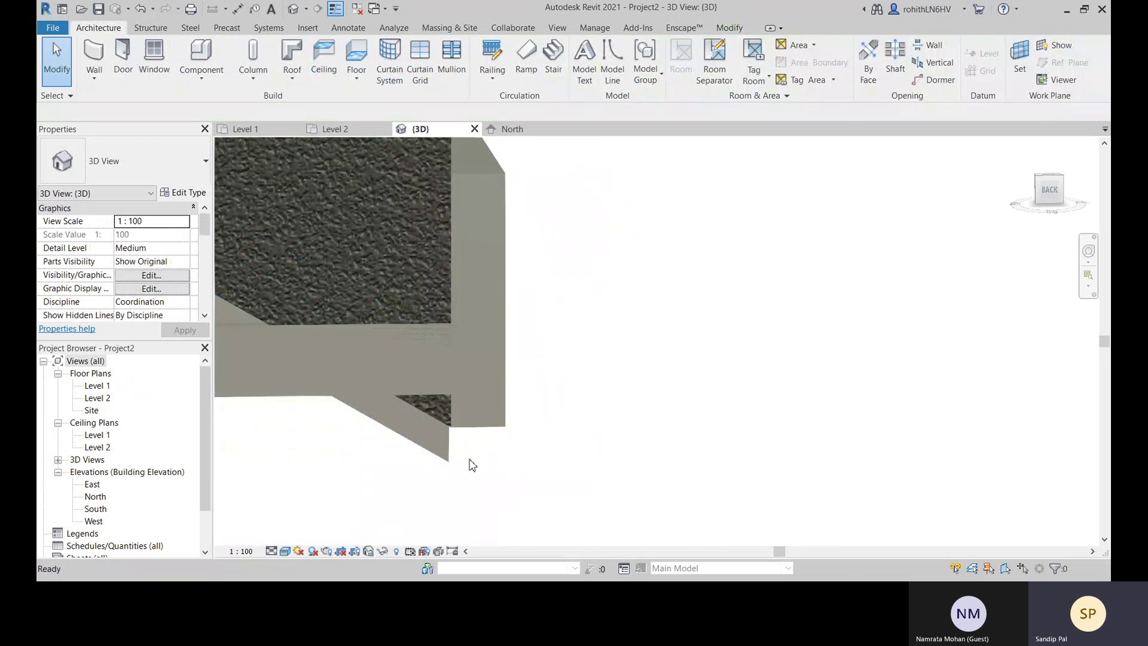
click(481, 417)
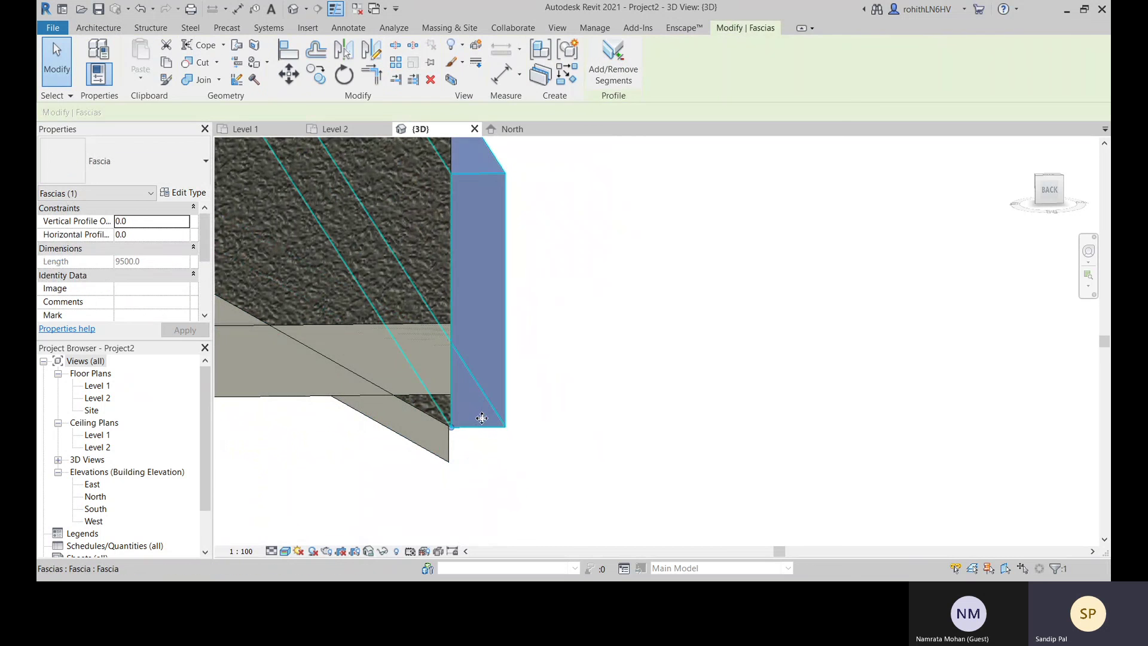
drag(481, 437, 572, 461)
scroll(448, 463, up, 3)
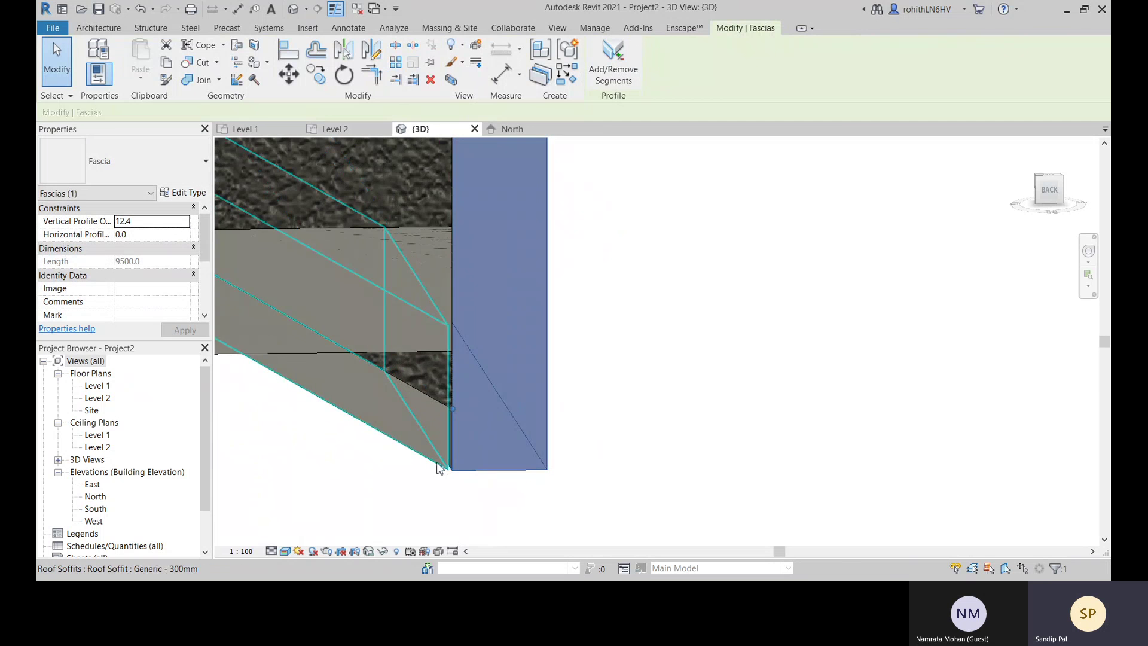
Examine the fascia along the eave and how its end meets the gable soffit, gutter and roof corners
scroll(607, 412, down, 5)
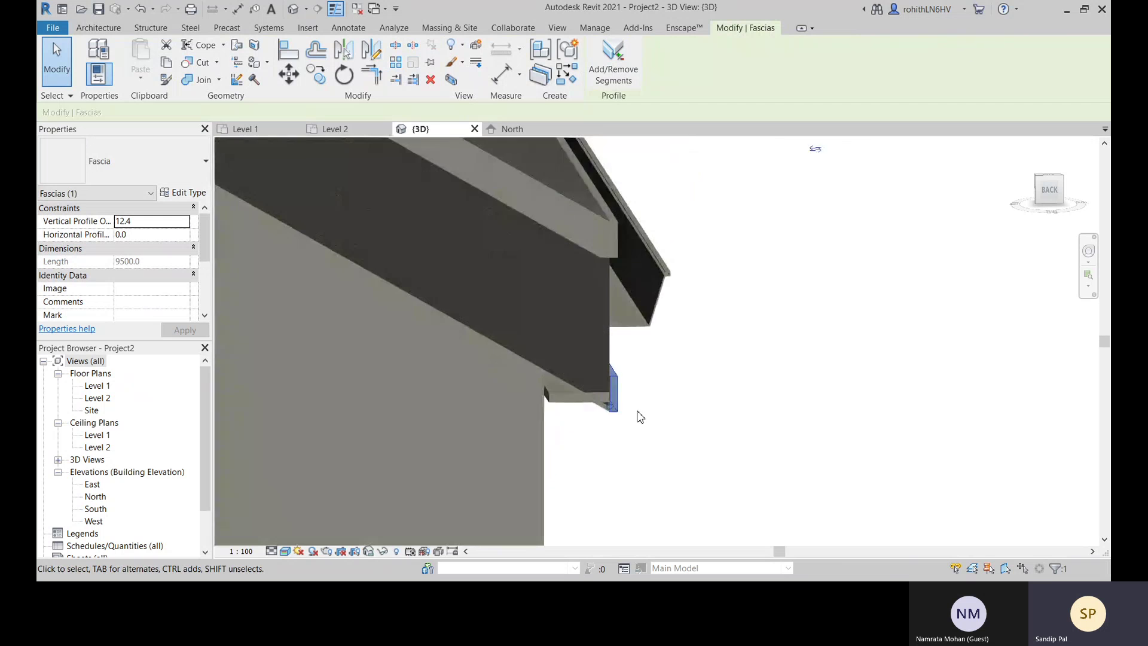
shift+middle_drag(683, 438, 619, 436)
click(790, 360)
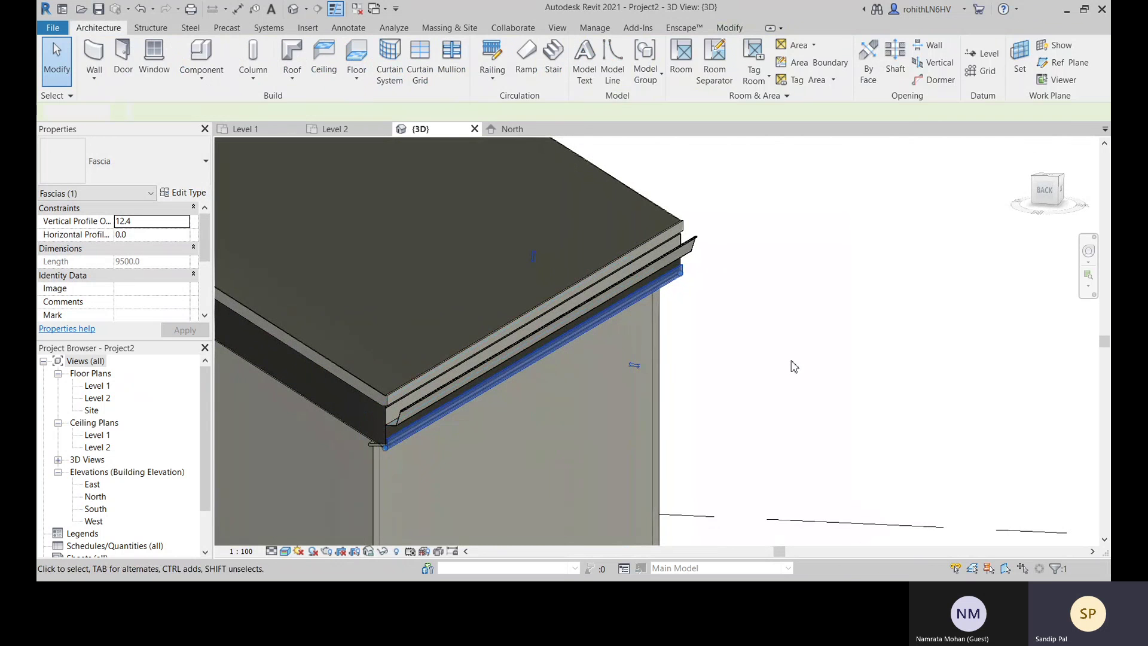
scroll(369, 453, up, 3)
click(372, 446)
key(Escape)
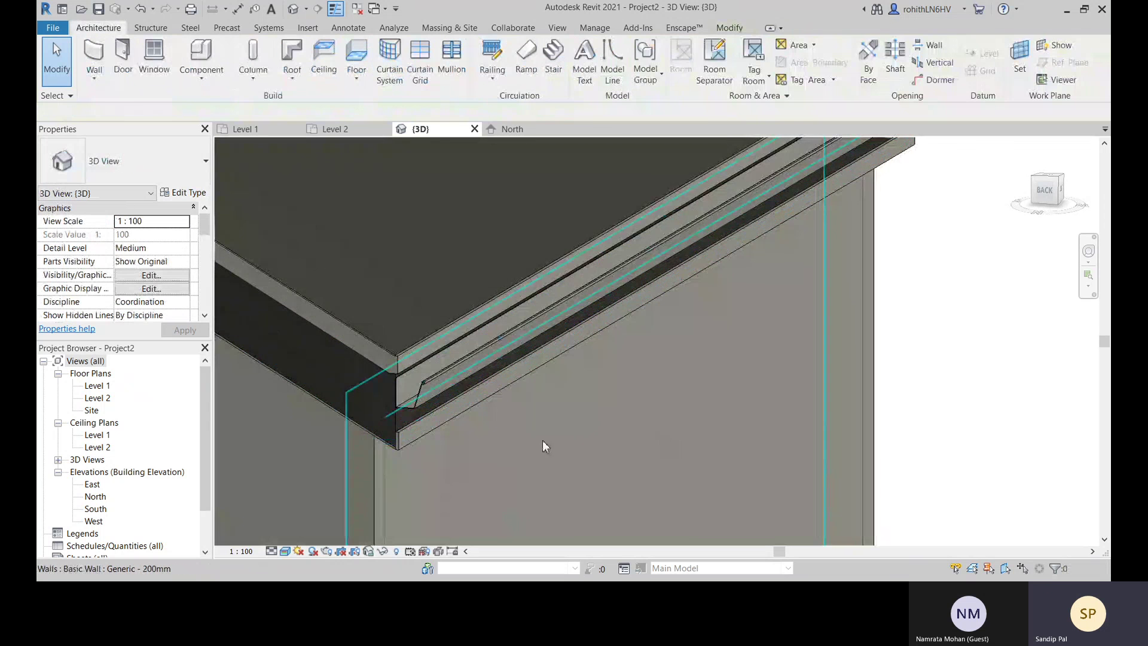
scroll(543, 441, down, 2)
shift+middle_drag(472, 464, 520, 459)
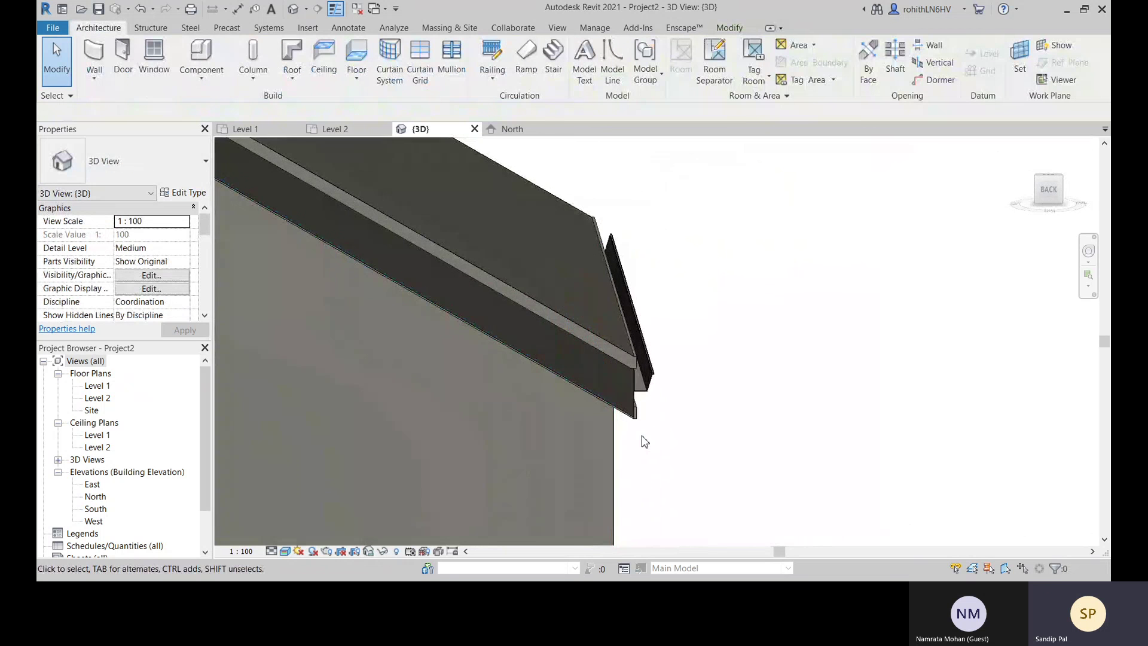
shift+middle_drag(644, 441, 712, 410)
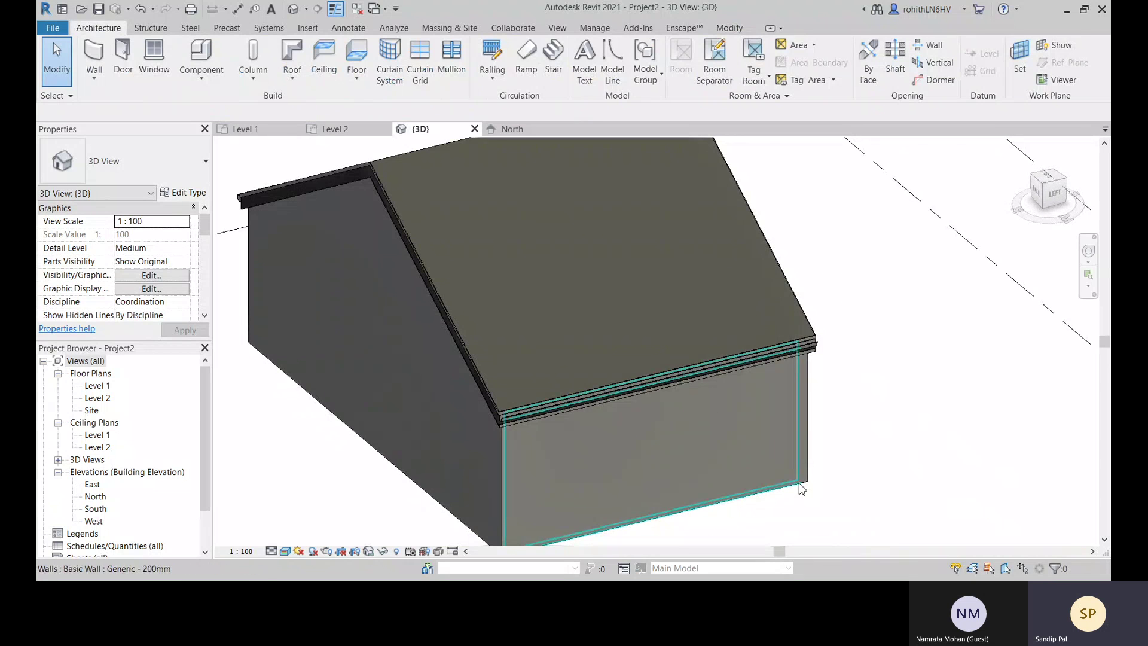
middle_drag(858, 436, 784, 459)
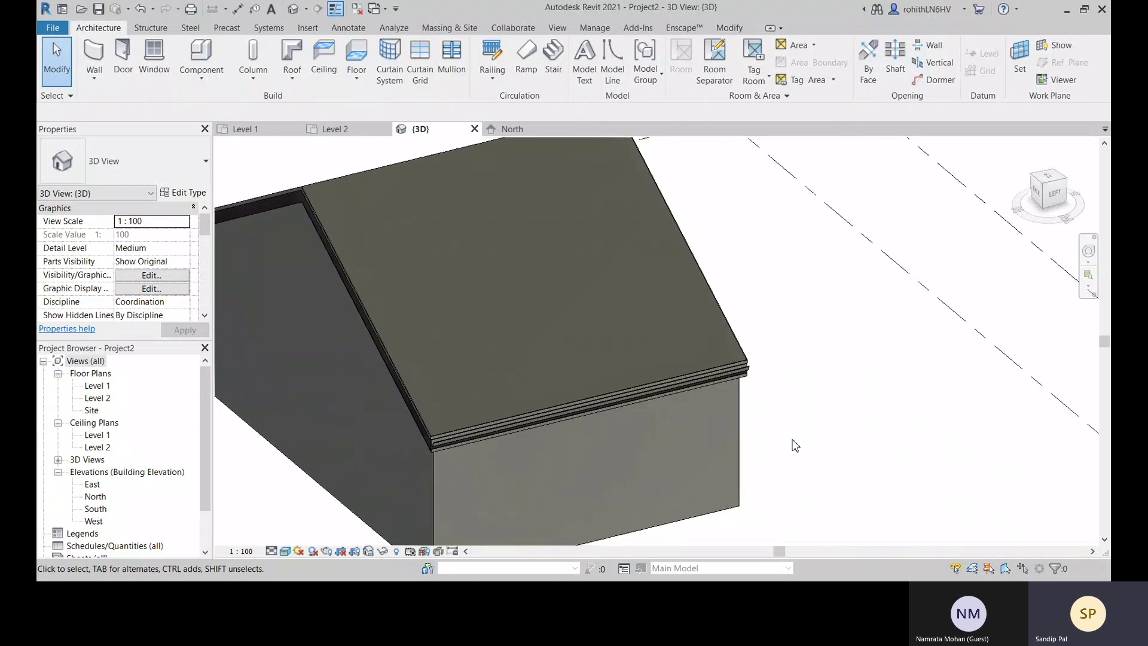